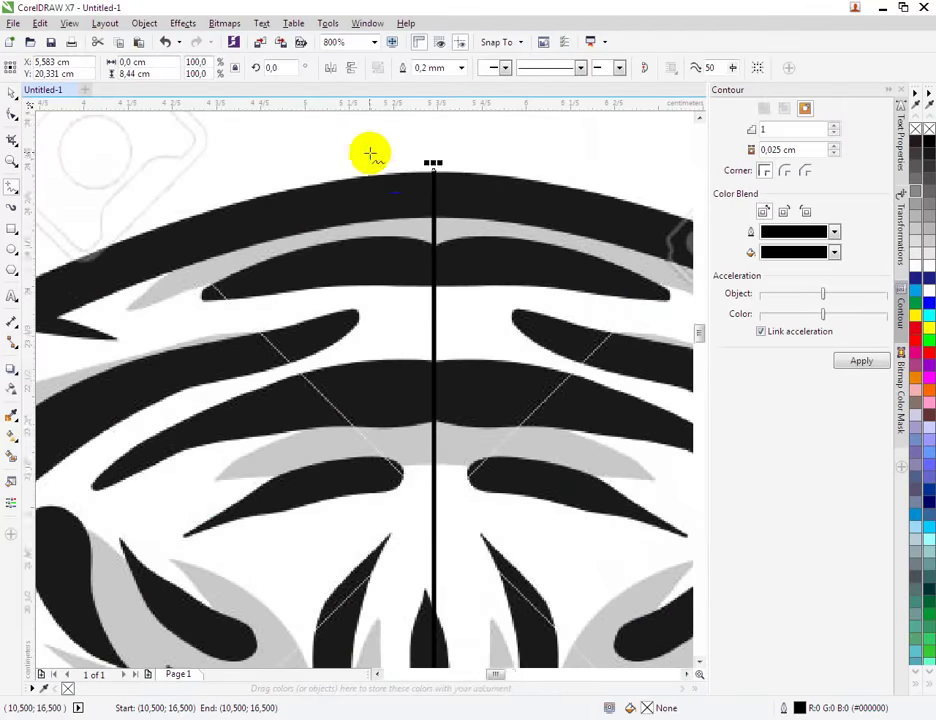
Trace straight outline segments from the crown of the tiger's head across the left ear and down its jagged outer edge.
drag(415, 170, 212, 228)
double_click(212, 225)
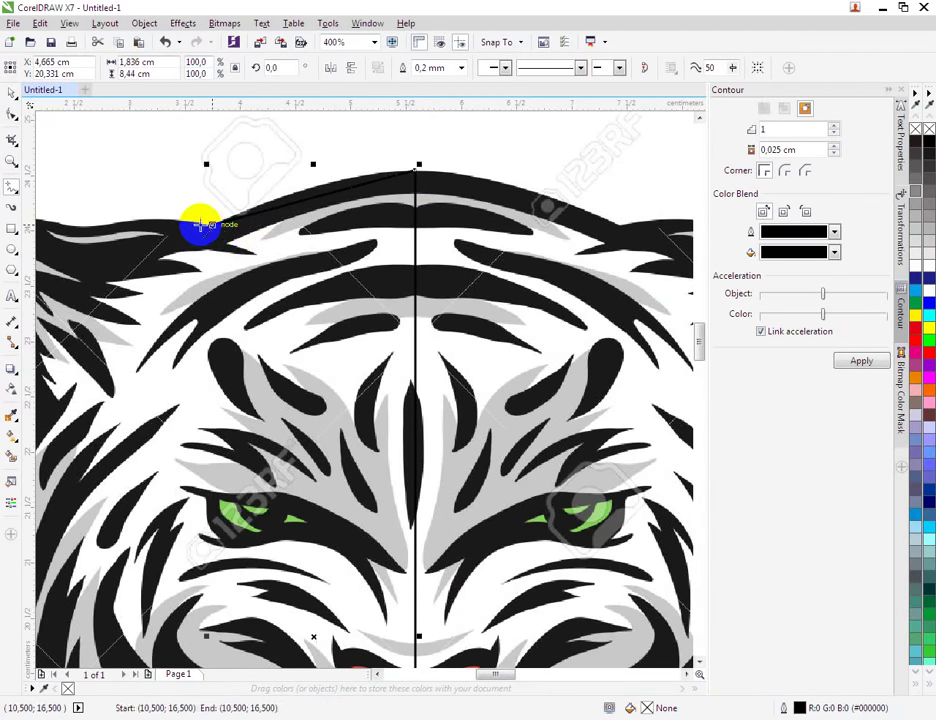
drag(147, 226, 254, 228)
drag(254, 228, 129, 271)
drag(129, 271, 182, 422)
scroll(153, 333, up, 2)
scroll(120, 305, down, 1)
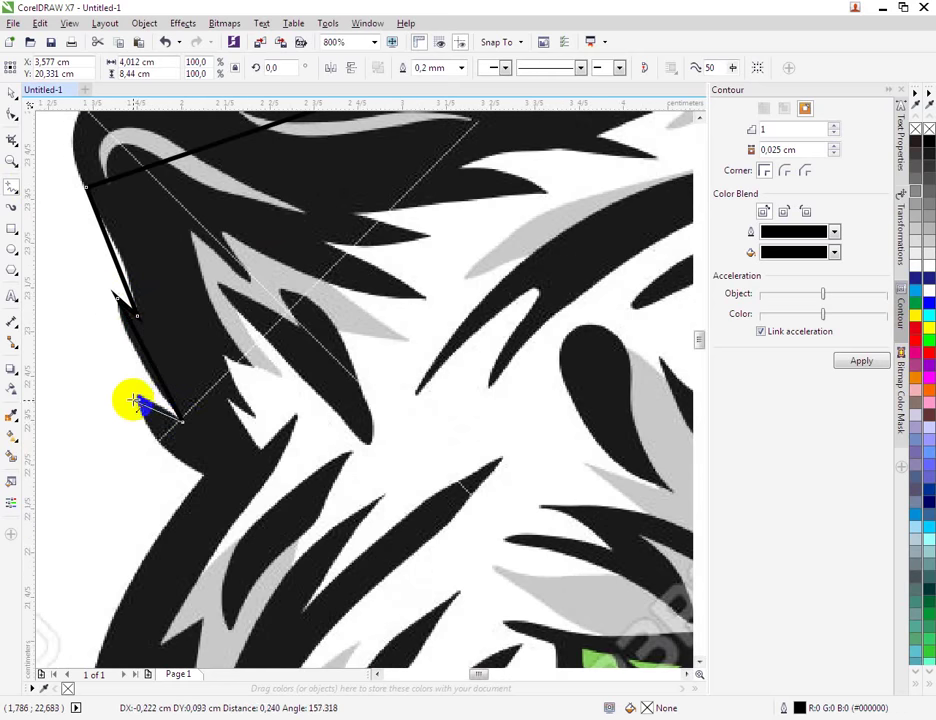
scroll(134, 391, down, 1)
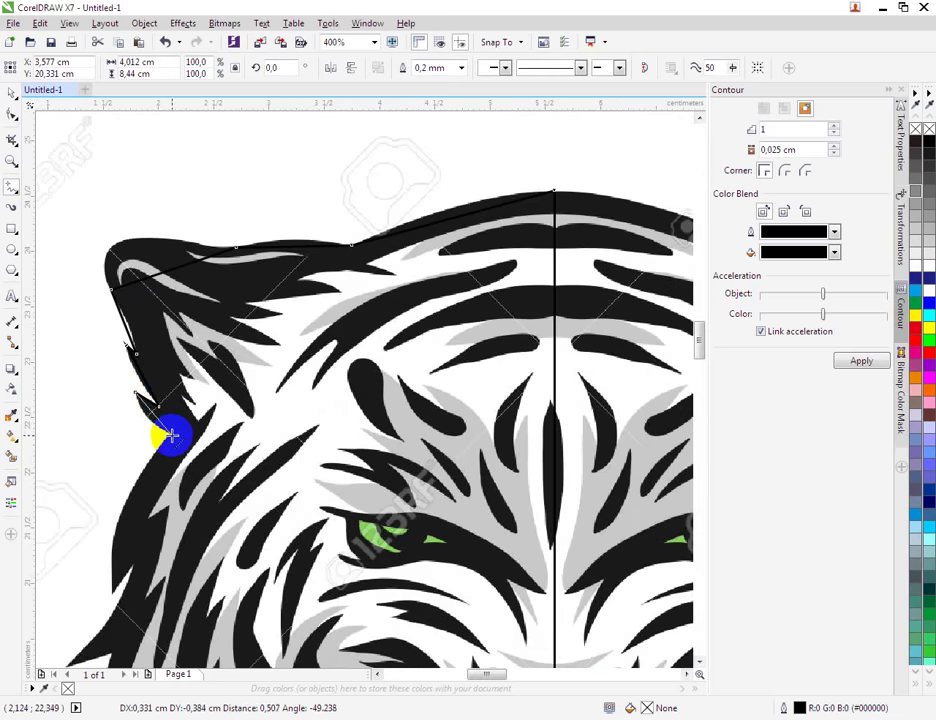
Continue the straight outline down the left side of the face to the tip of the cheek's projecting fur spike.
drag(171, 433, 132, 575)
scroll(146, 418, down, 2)
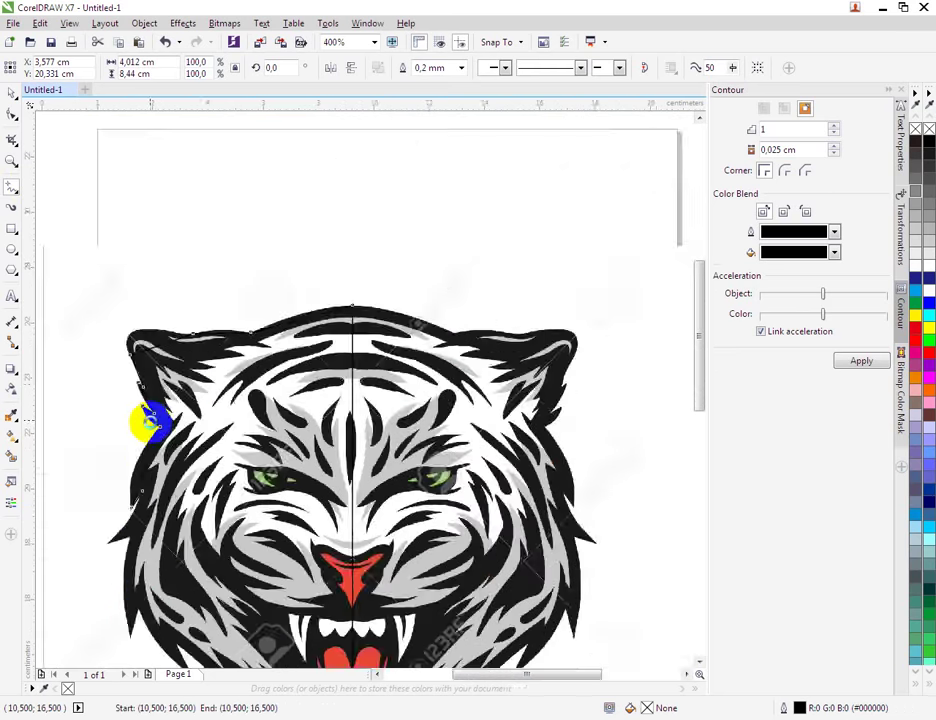
scroll(150, 440, up, 3)
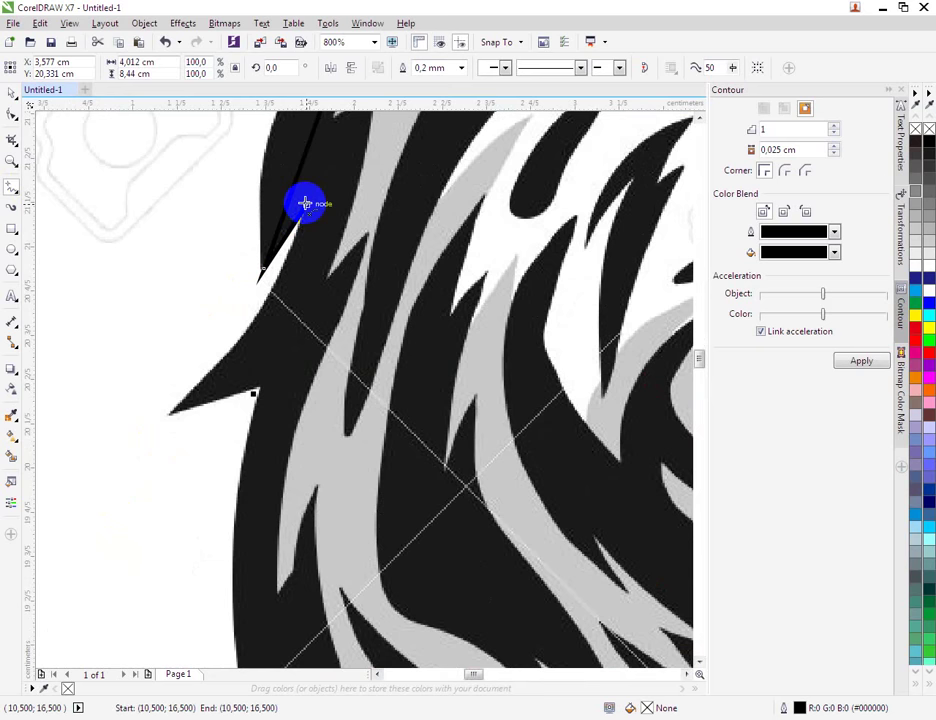
click(305, 203)
click(170, 412)
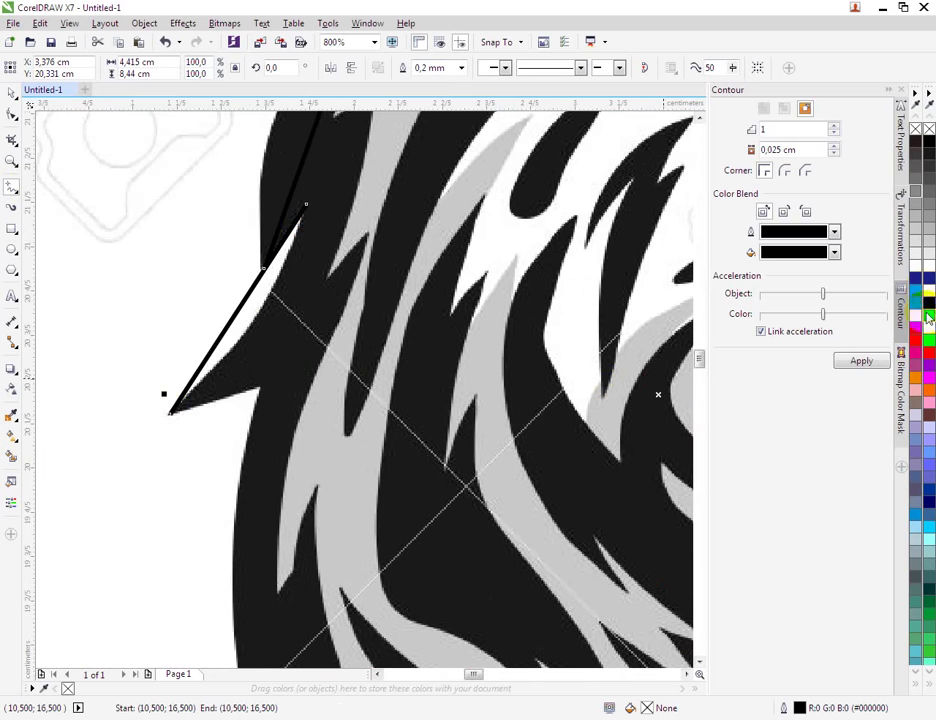
Recolour the outline green (#00FF00) and extend it from the cheek spike around the next downward fur point to its inner notch.
right_click(928, 343)
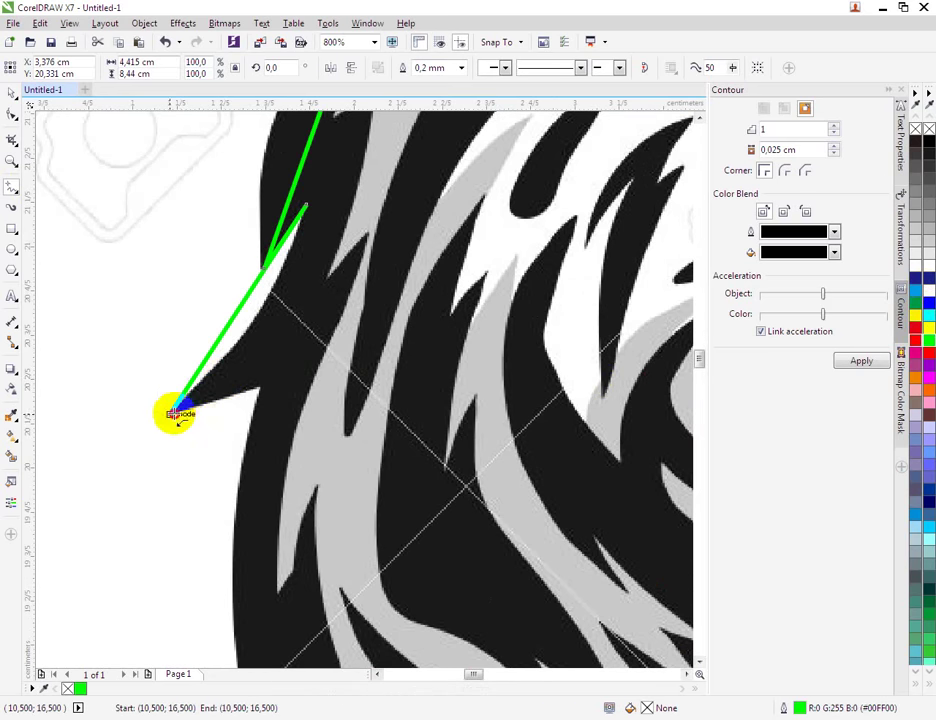
click(174, 413)
scroll(255, 385, down, 2)
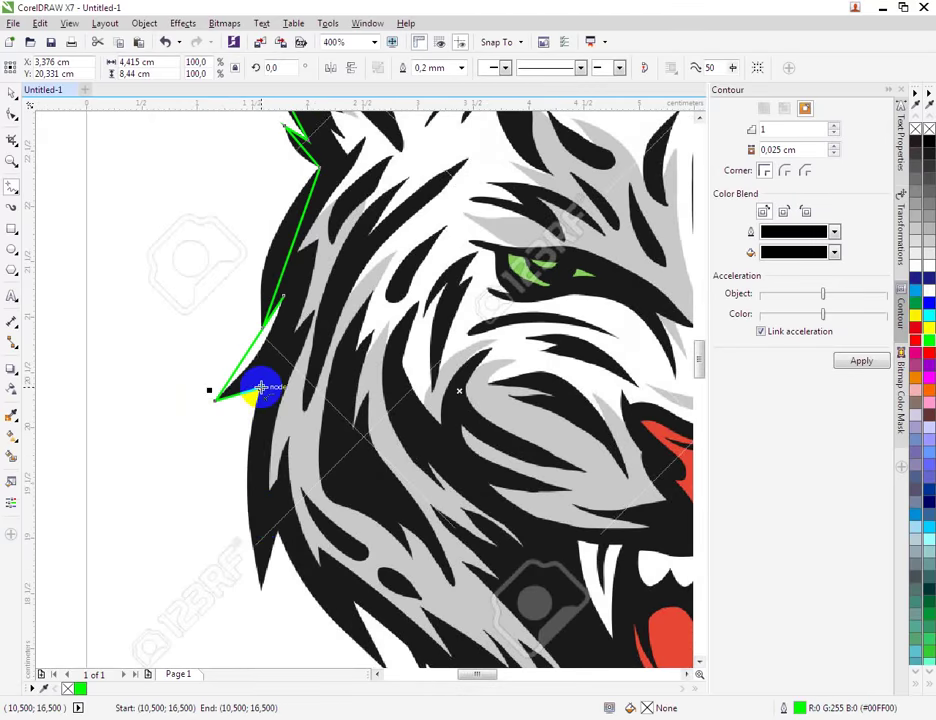
click(260, 590)
click(277, 532)
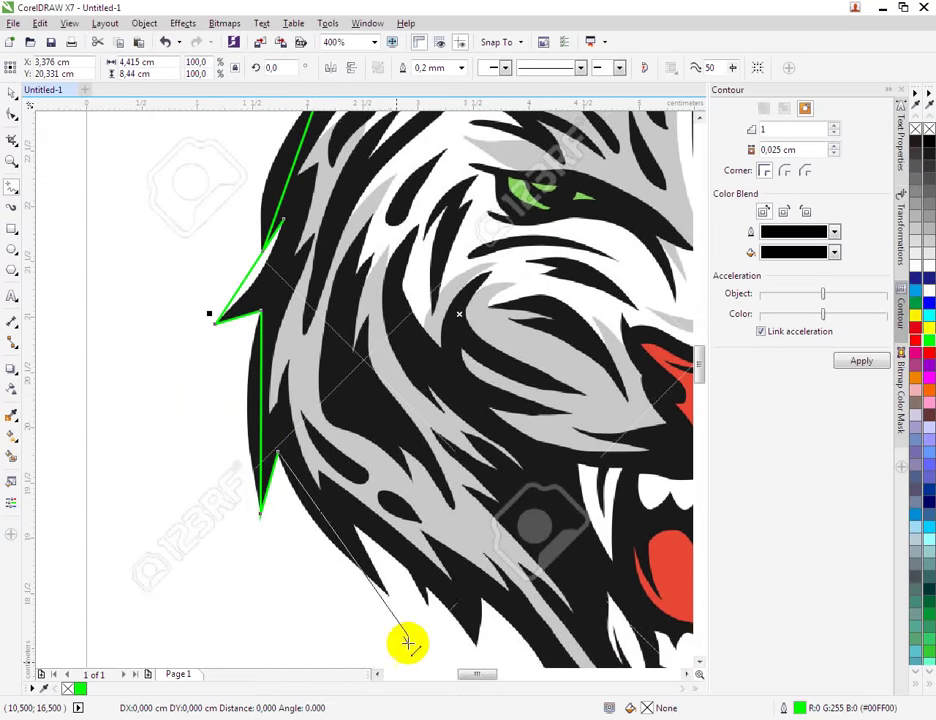
Trace the jagged fur tufts along the lower left cheek with straight segments, marking each tip and notch.
click(388, 594)
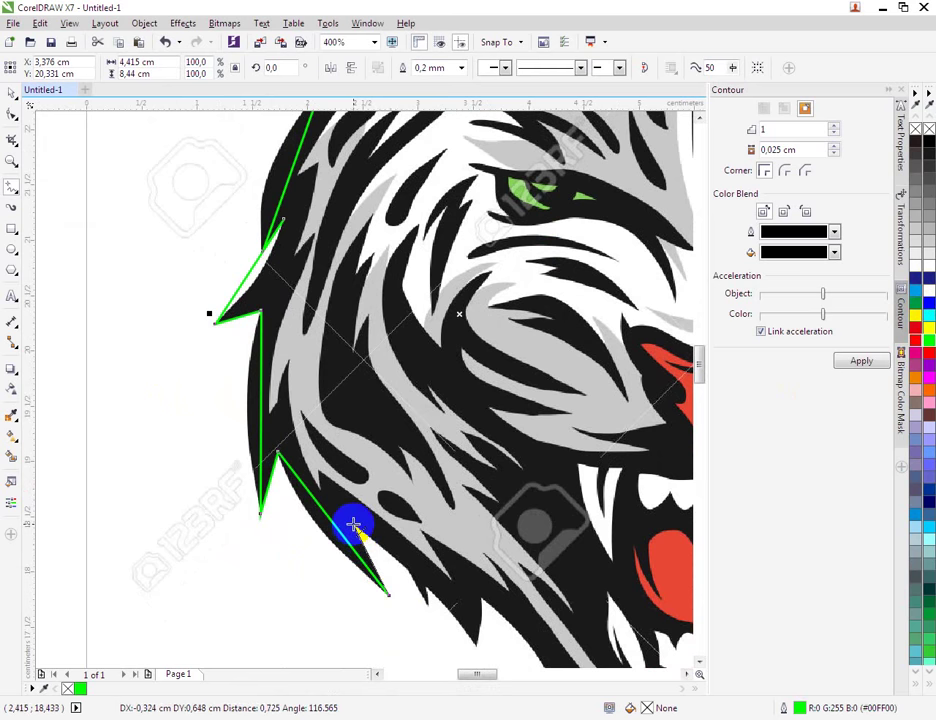
click(355, 524)
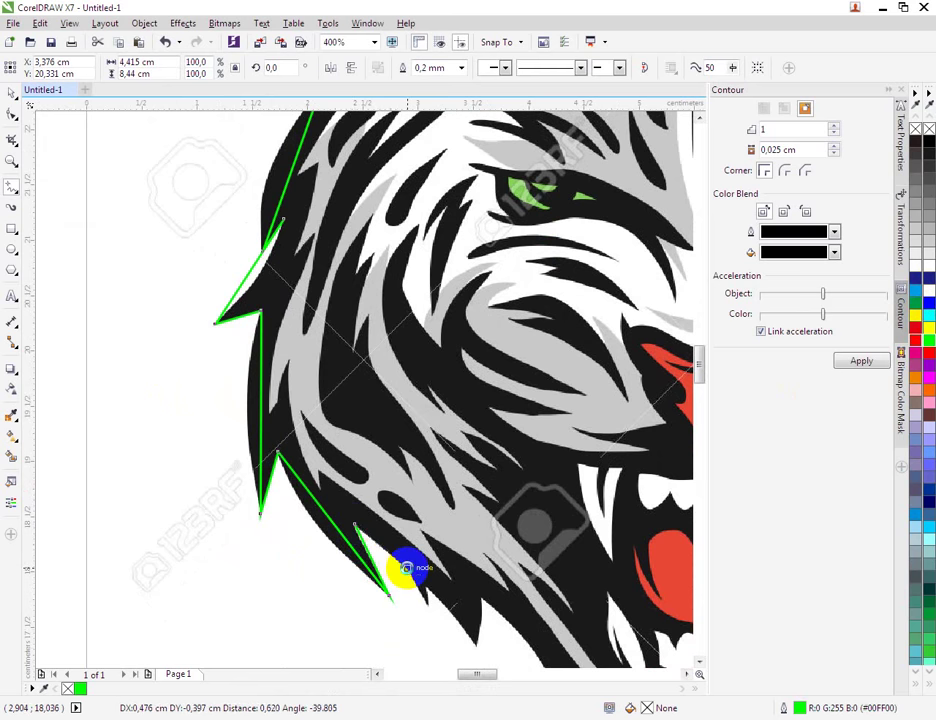
click(406, 568)
click(428, 595)
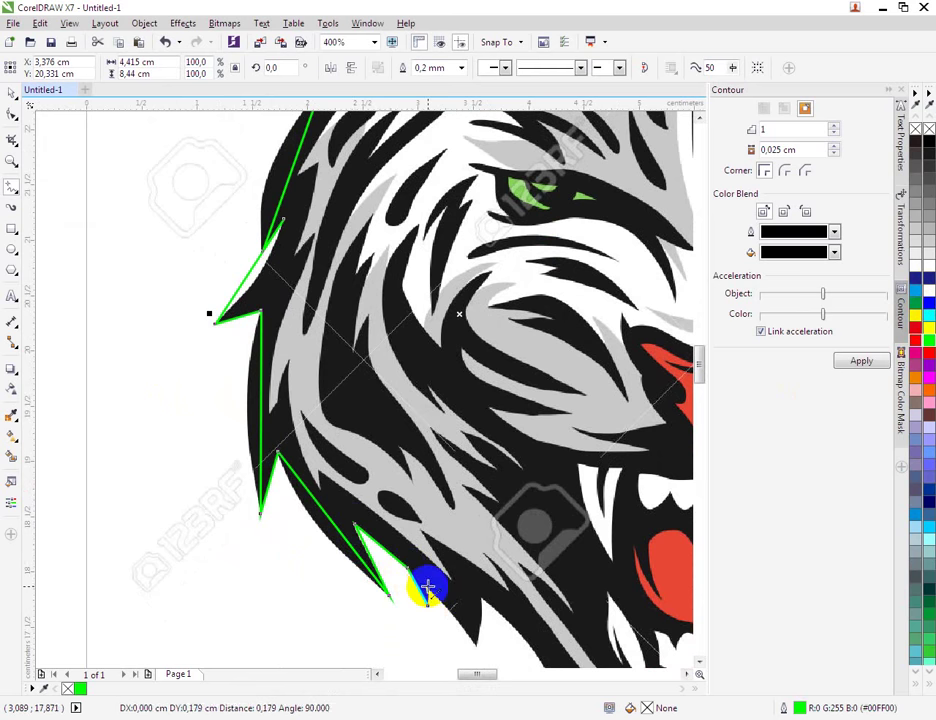
click(476, 645)
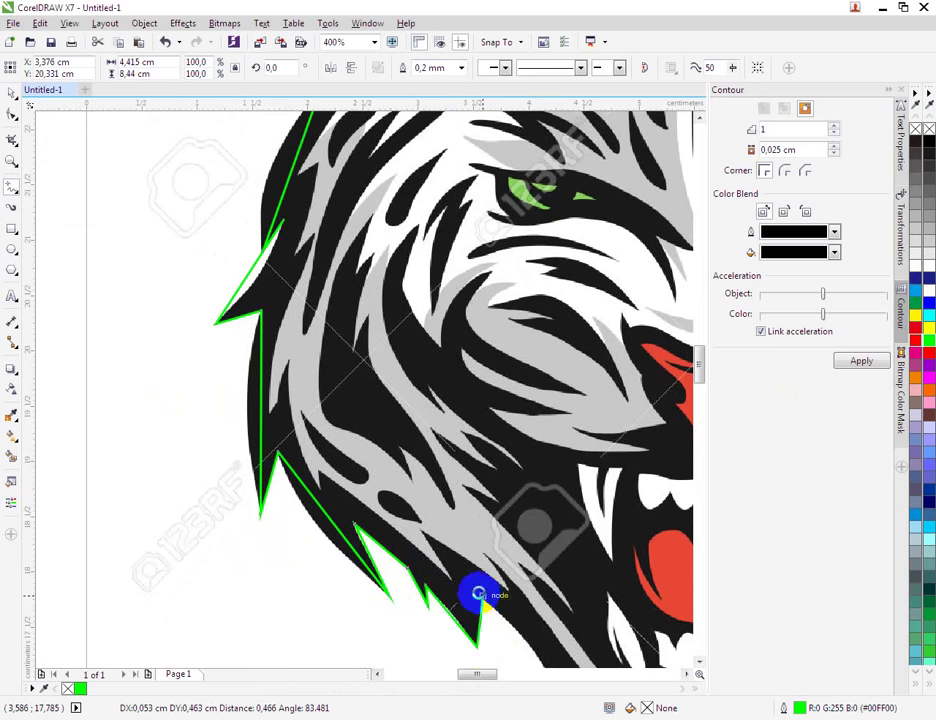
click(480, 595)
Trace the left jawline and its small chin tufts, and close the outline at the bottom of the vertical centre line.
scroll(434, 535, down, 2)
scroll(451, 562, up, 2)
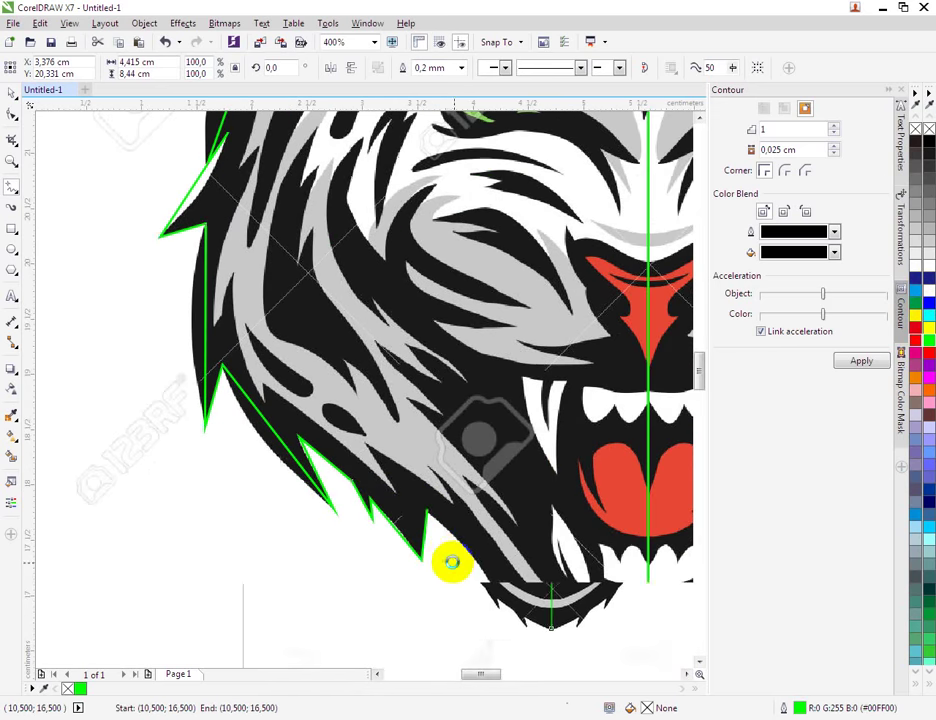
click(428, 510)
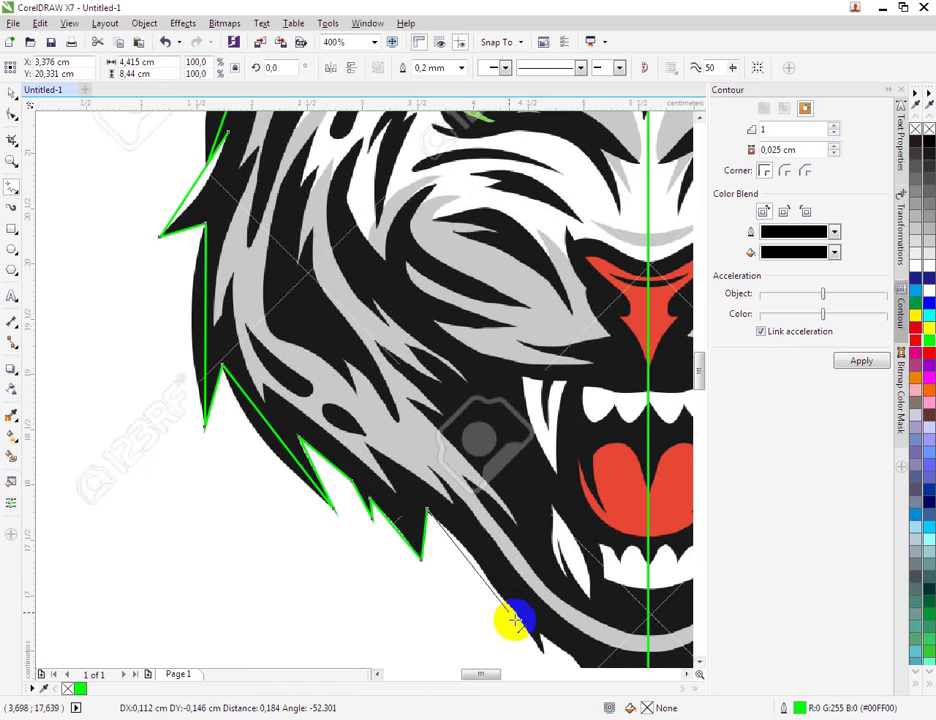
click(482, 568)
double_click(516, 615)
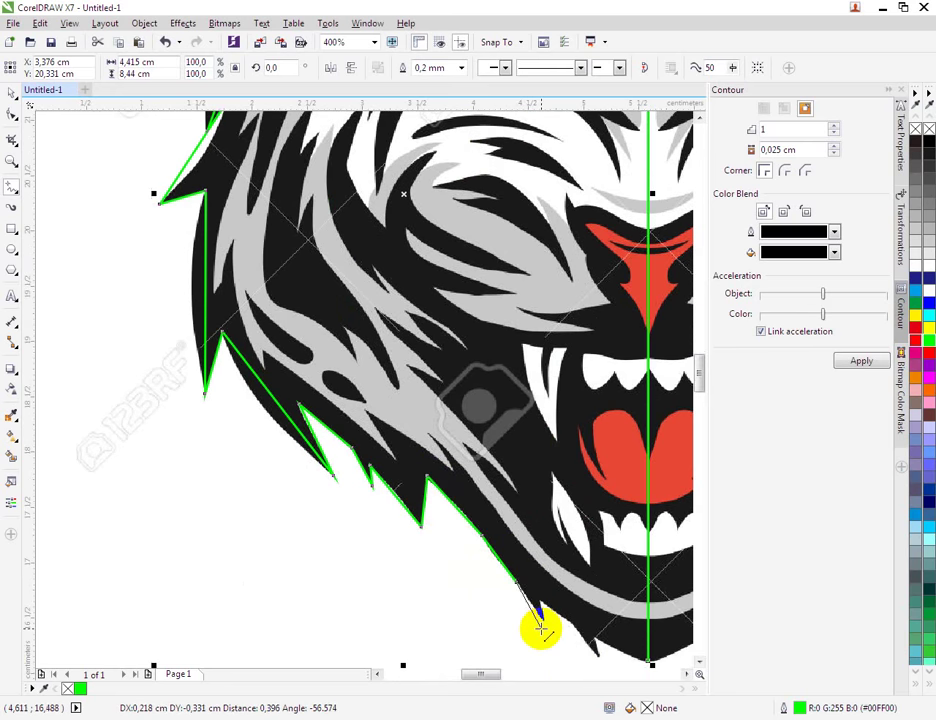
click(541, 619)
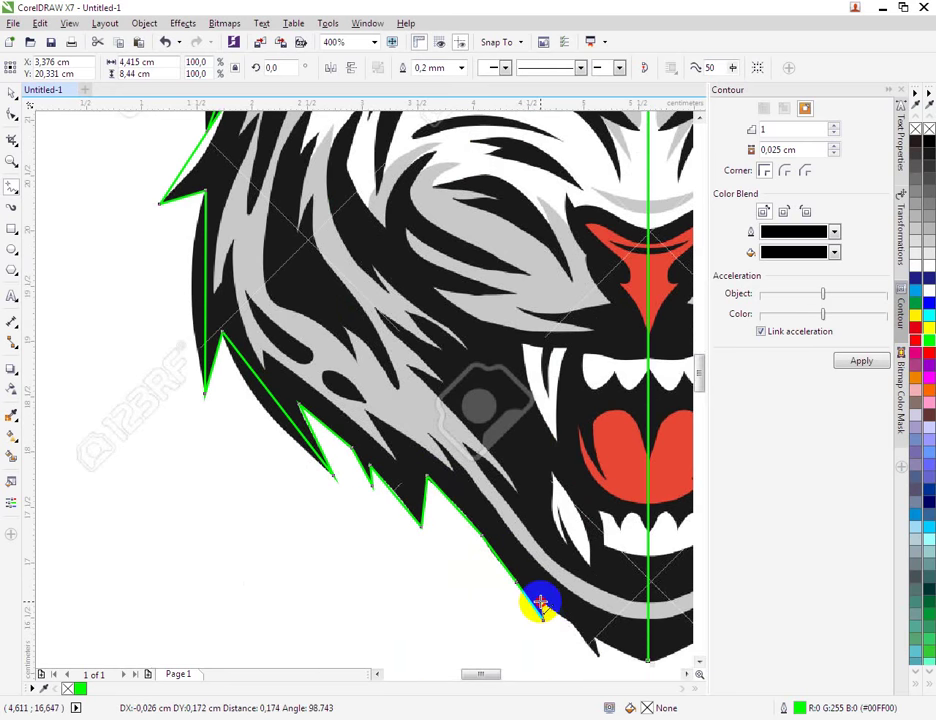
click(574, 625)
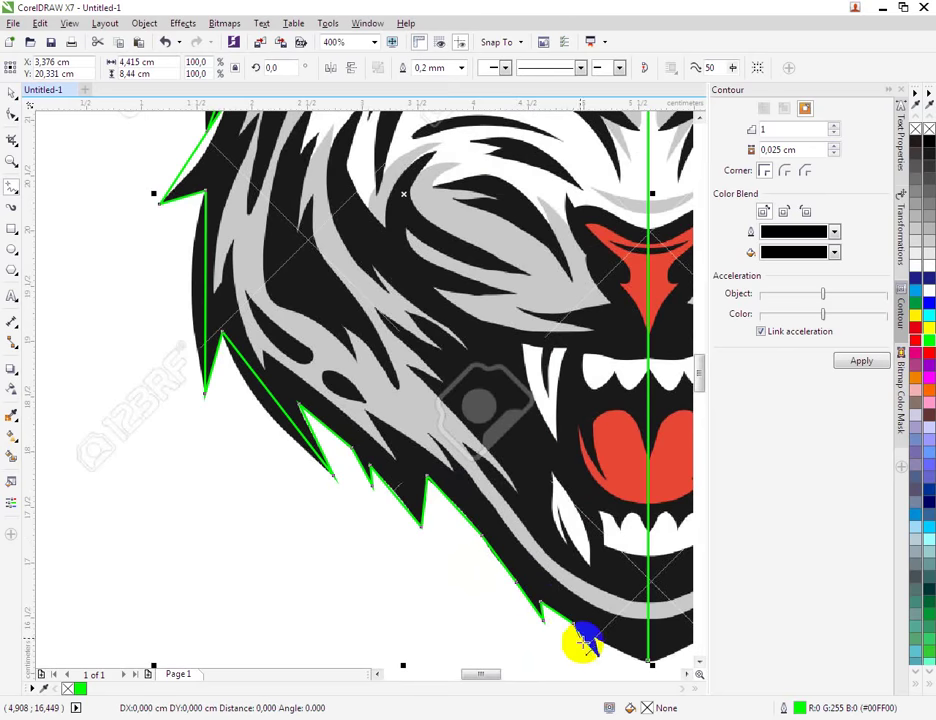
click(600, 614)
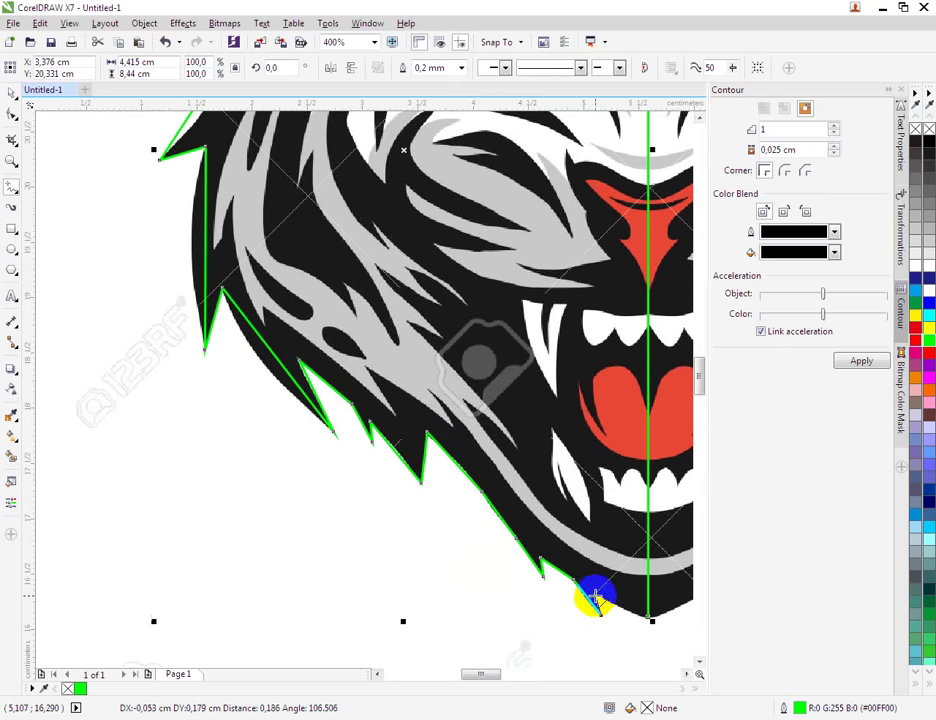
click(653, 617)
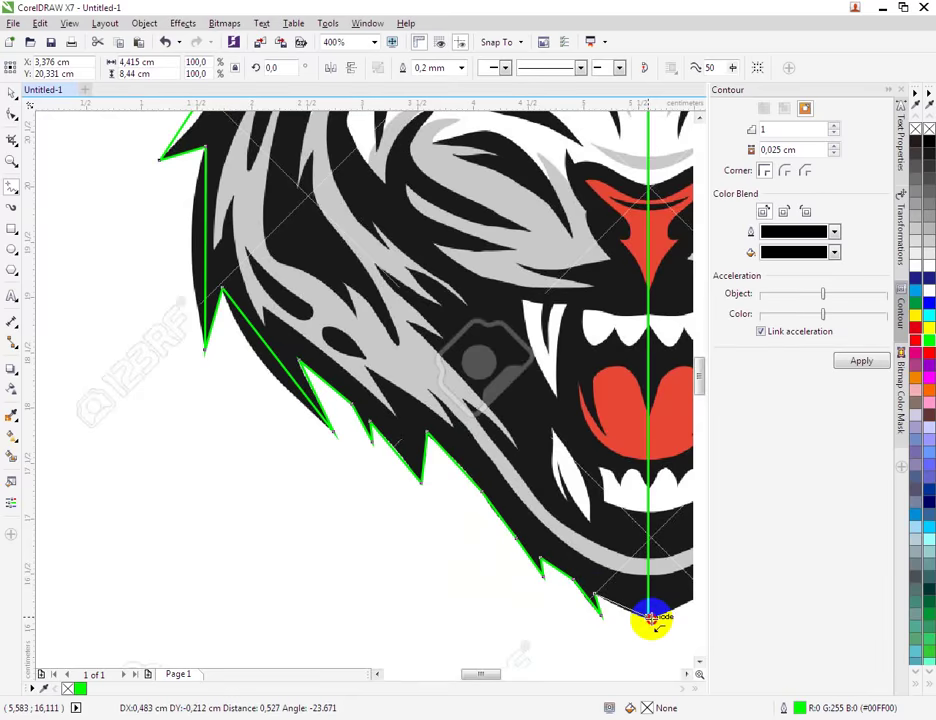
scroll(501, 522, down, 1)
scroll(540, 340, down, 1)
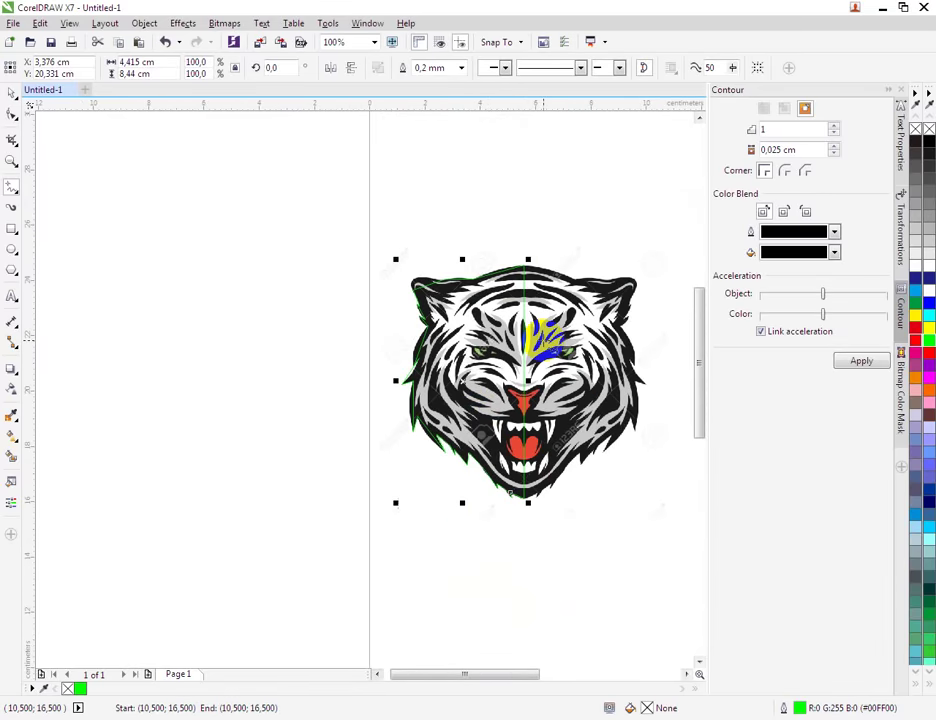
scroll(537, 334, up, 1)
Try extending the half-face outline horizontally from its centre-line side and undo the change.
click(12, 91)
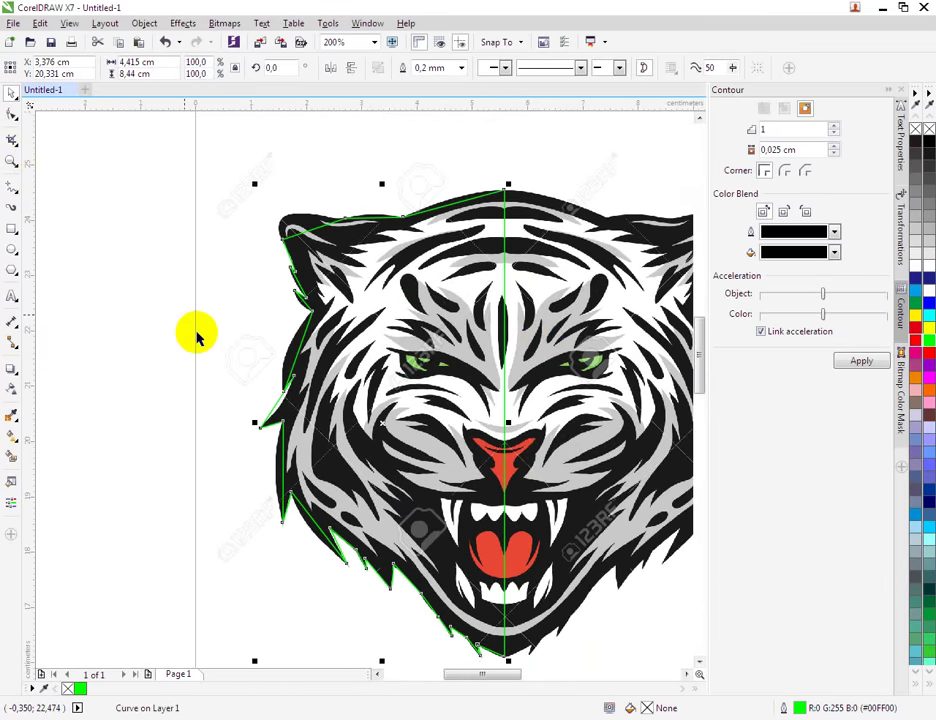
scroll(230, 372, down, 1)
scroll(209, 376, up, 1)
drag(512, 377, 600, 378)
key(ctrl+z)
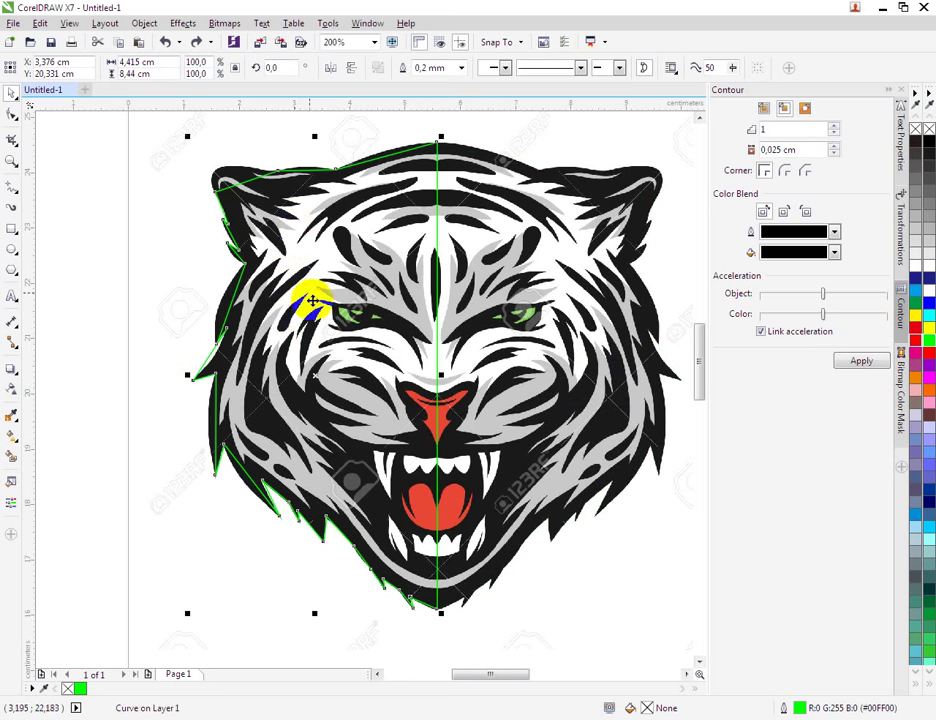
Convert the outline segment along the left crown of the head to a curve and bend it to the head's upper edge.
scroll(290, 165, up, 2)
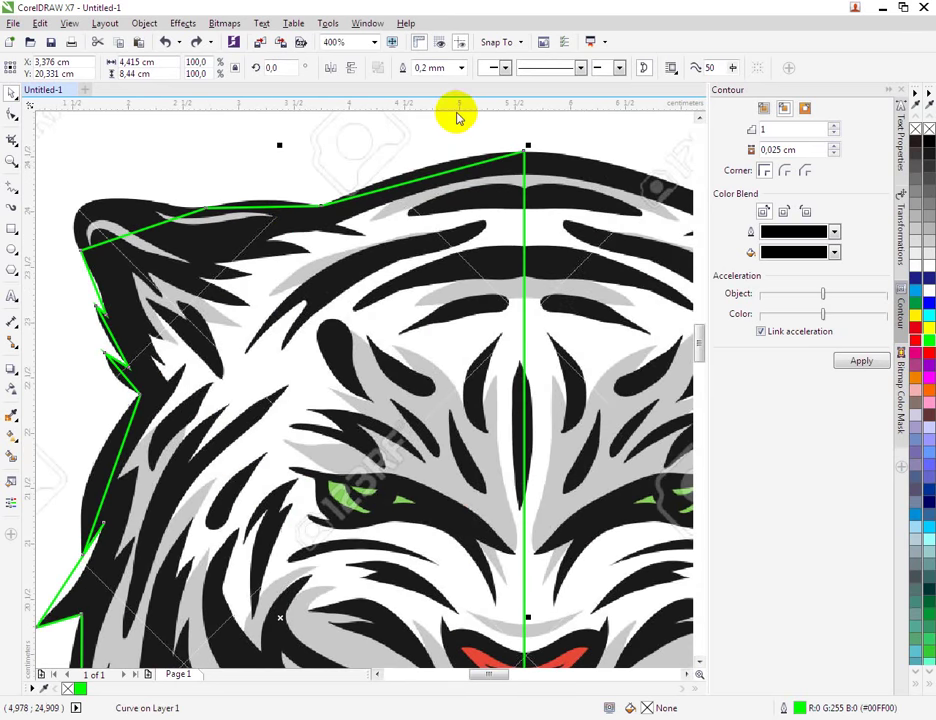
click(13, 118)
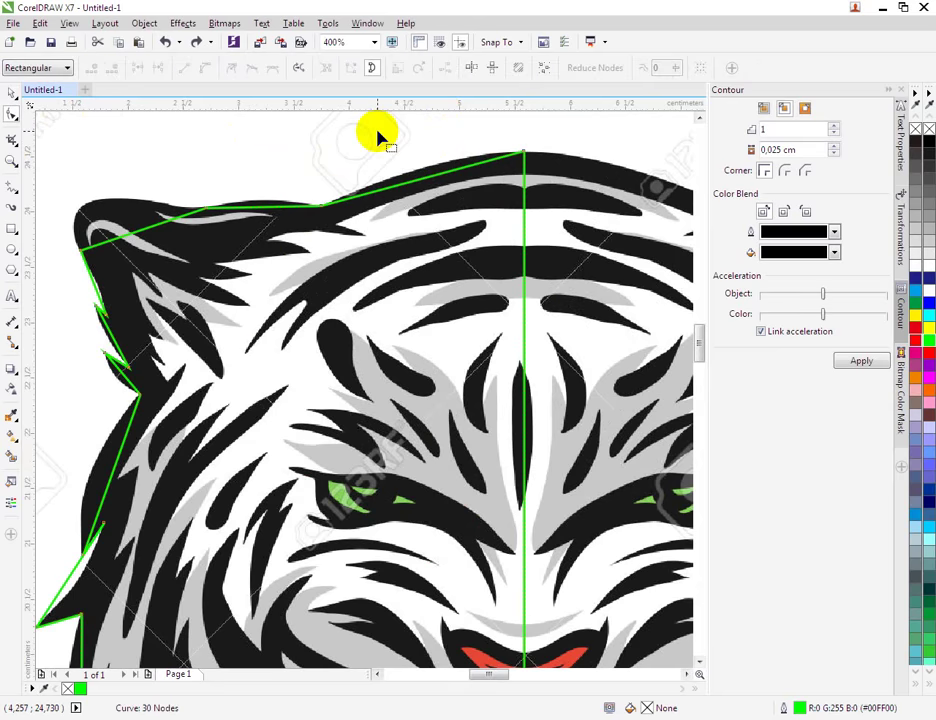
scroll(378, 130, up, 2)
right_click(440, 240)
click(476, 295)
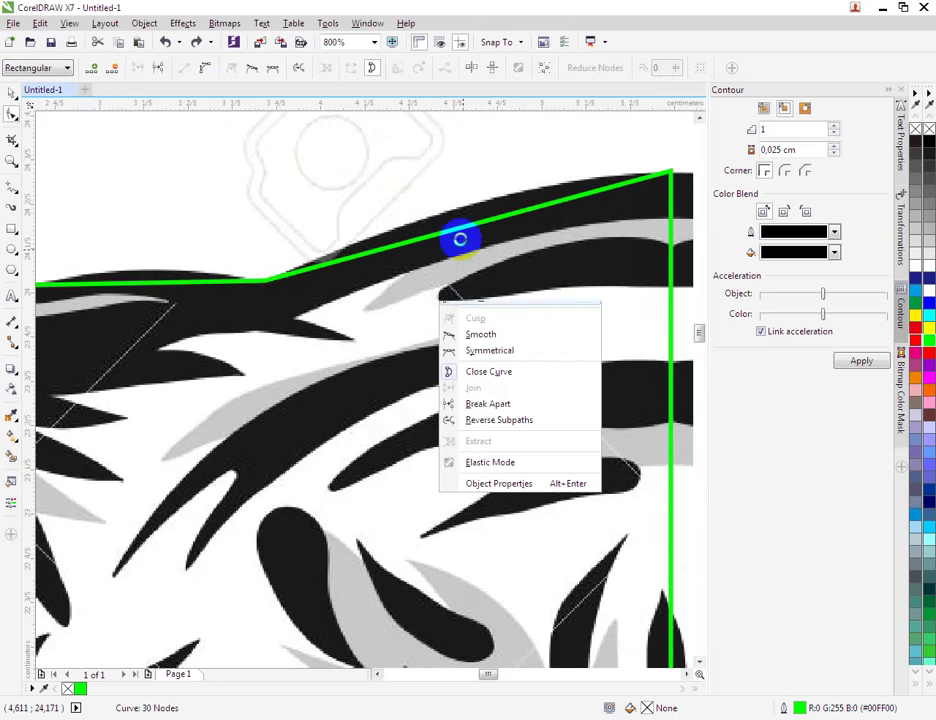
mouse_move(457, 231)
mouse_down()
mouse_move(455, 218)
mouse_move(468, 212)
mouse_up()
Convert the short outline segment between the crown and the left ear to a curve and bend it to the artwork's upper edge.
scroll(470, 214, down, 1)
scroll(295, 240, up, 1)
right_click(304, 266)
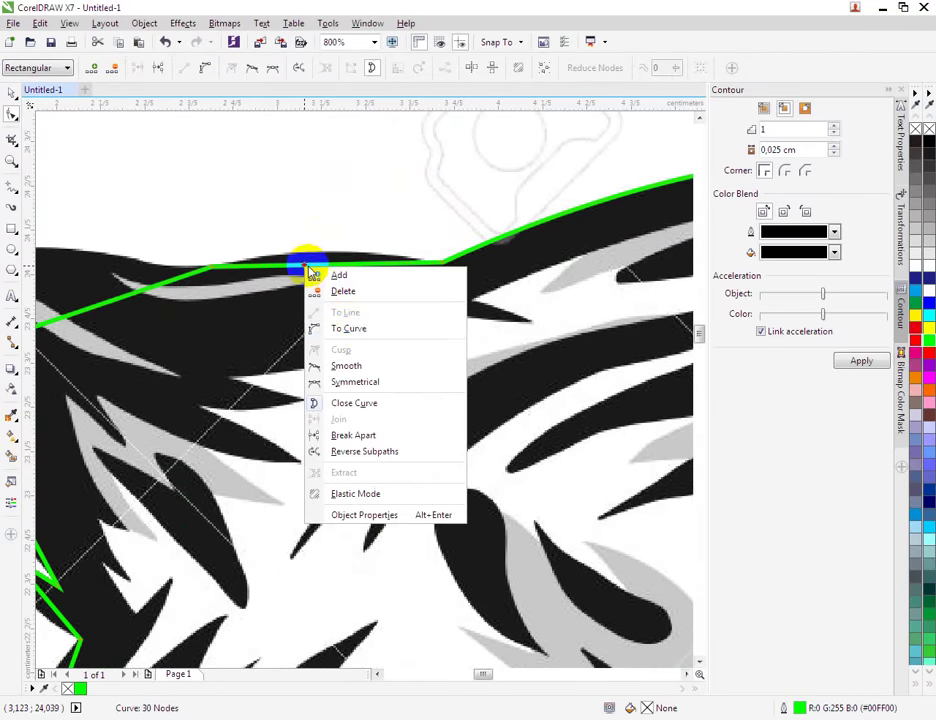
click(353, 327)
scroll(321, 258, up, 1)
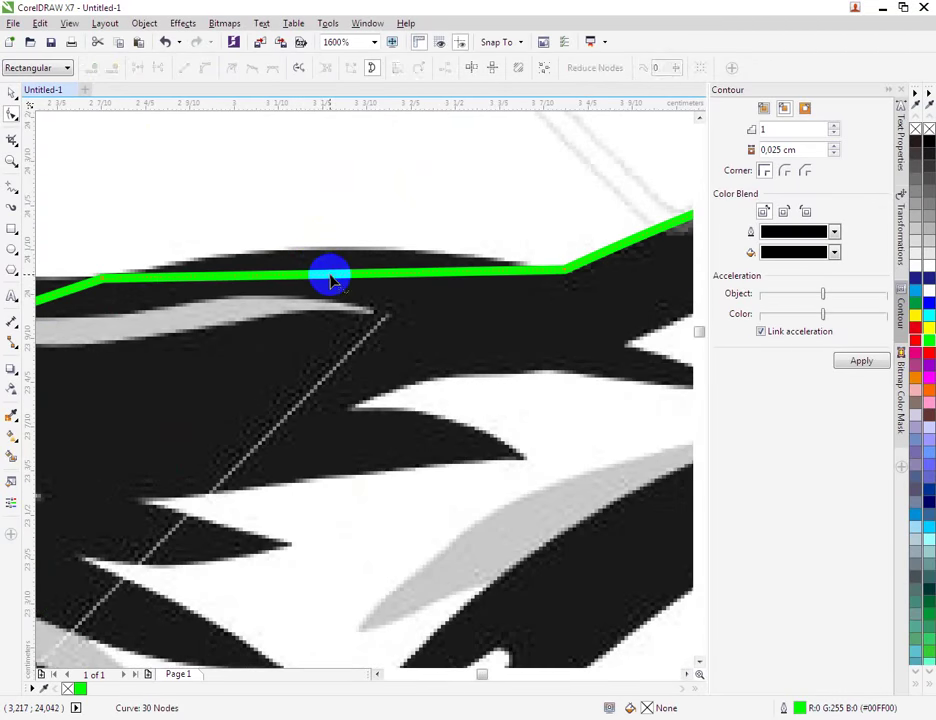
double_click(334, 262)
click(330, 280)
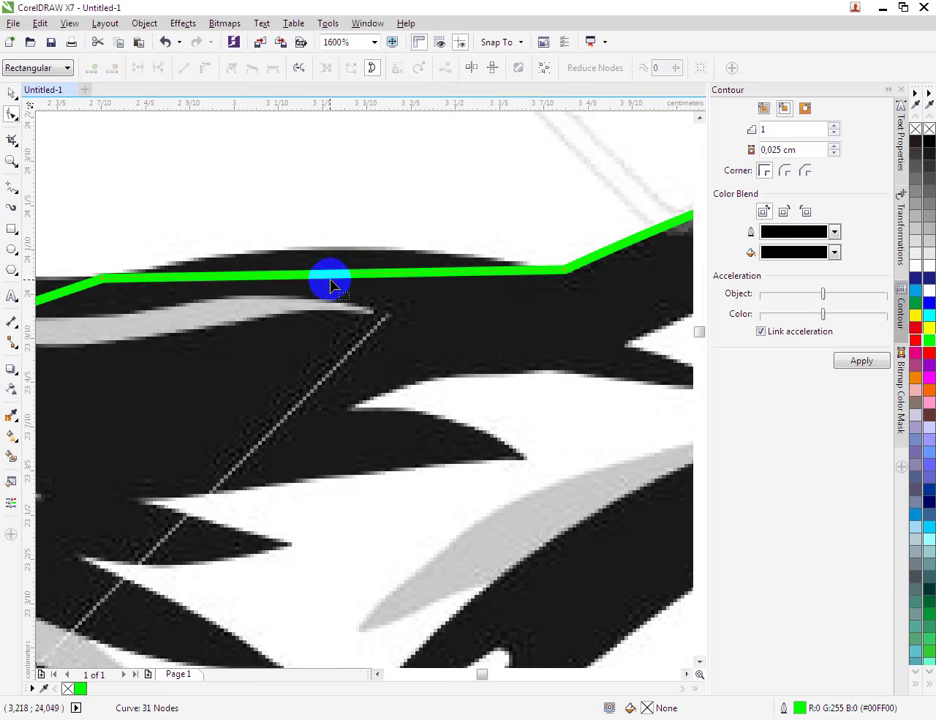
drag(331, 275, 351, 259)
Convert the outline segment crossing the left ear to a curve, and shape it around the rounded ear tip with an added node.
scroll(352, 270, down, 2)
scroll(330, 268, down, 2)
scroll(280, 270, up, 3)
right_click(291, 331)
click(318, 382)
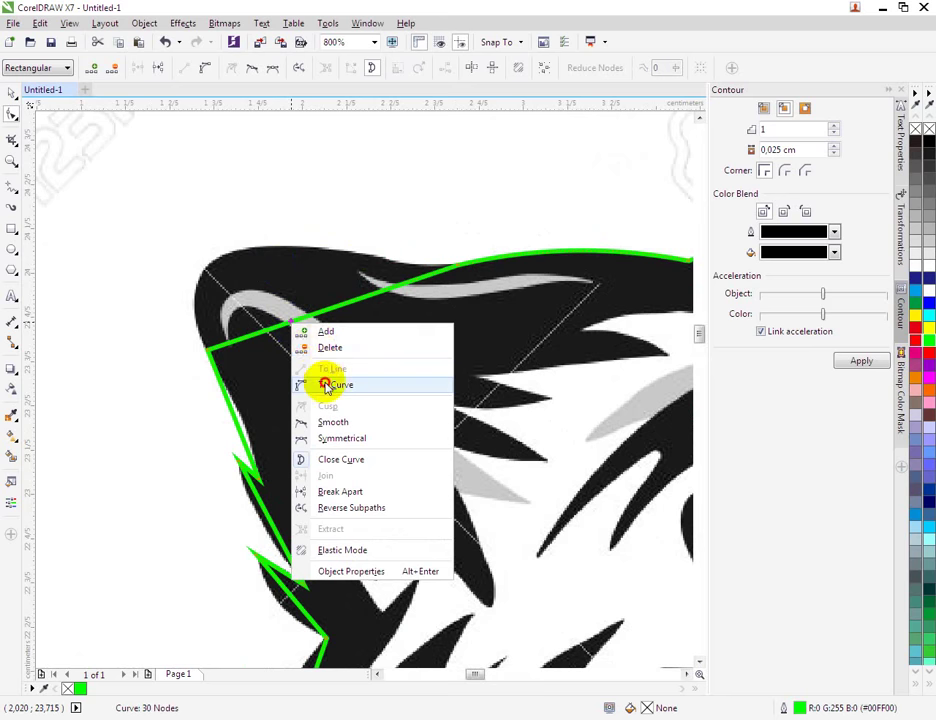
drag(290, 327, 148, 256)
drag(355, 261, 262, 204)
click(229, 262)
double_click(349, 246)
drag(352, 234, 460, 270)
Make the node in the dip beside the left ear smooth, and adjust the curve handles to follow the ear's upper edge.
right_click(460, 268)
click(499, 366)
click(460, 270)
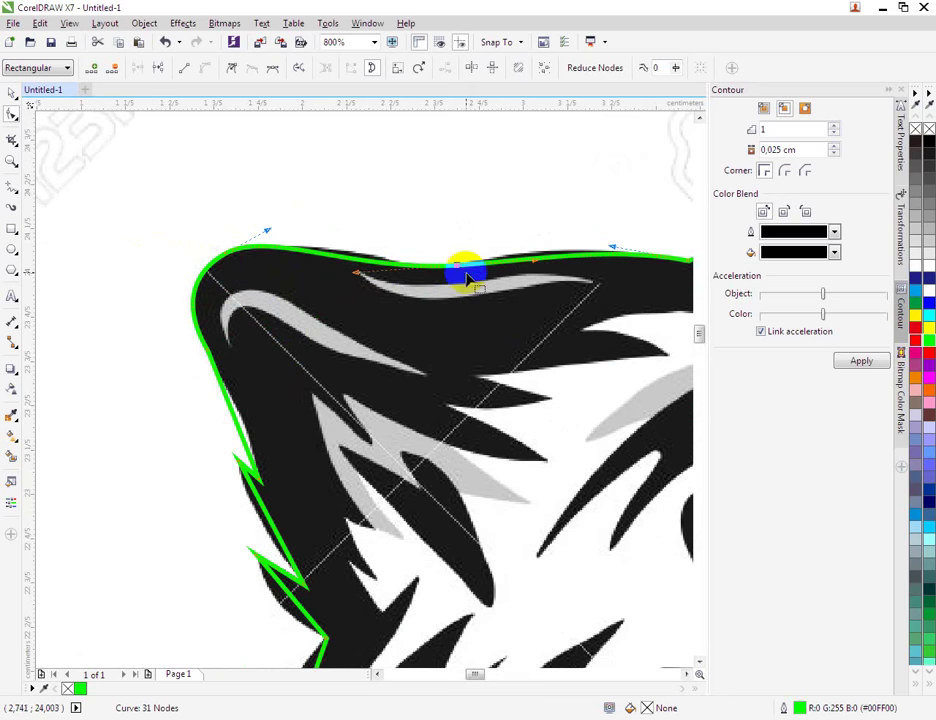
drag(455, 268, 322, 224)
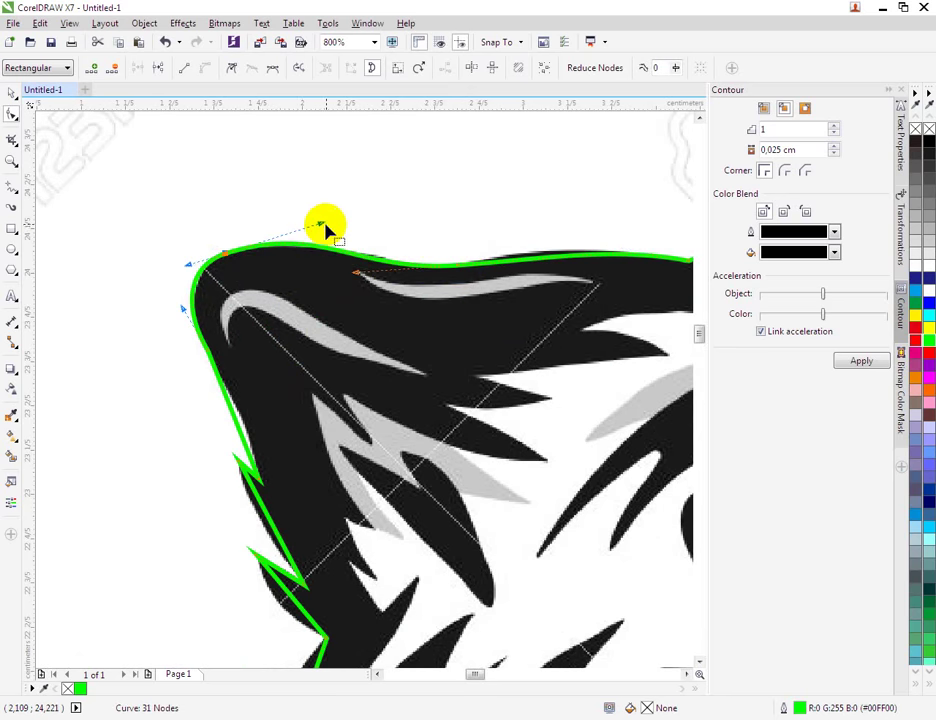
Refine the curve between the left ear and the crown so it follows the artwork's upper edge.
scroll(327, 245, down, 1)
scroll(333, 266, up, 1)
drag(331, 265, 415, 260)
scroll(415, 260, up, 2)
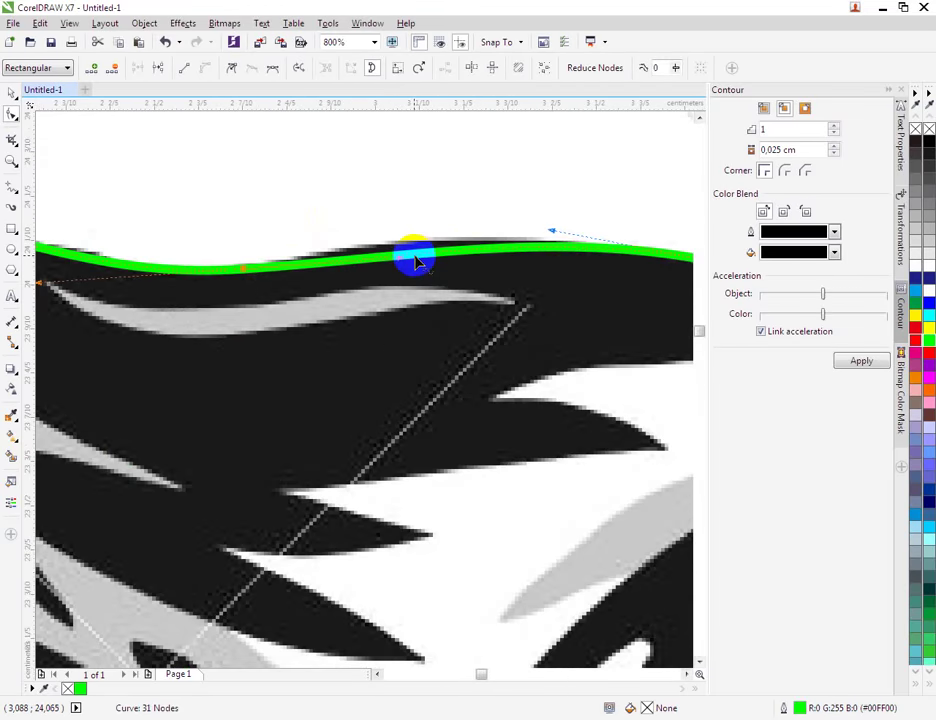
drag(429, 248, 411, 237)
double_click(429, 236)
scroll(411, 237, down, 3)
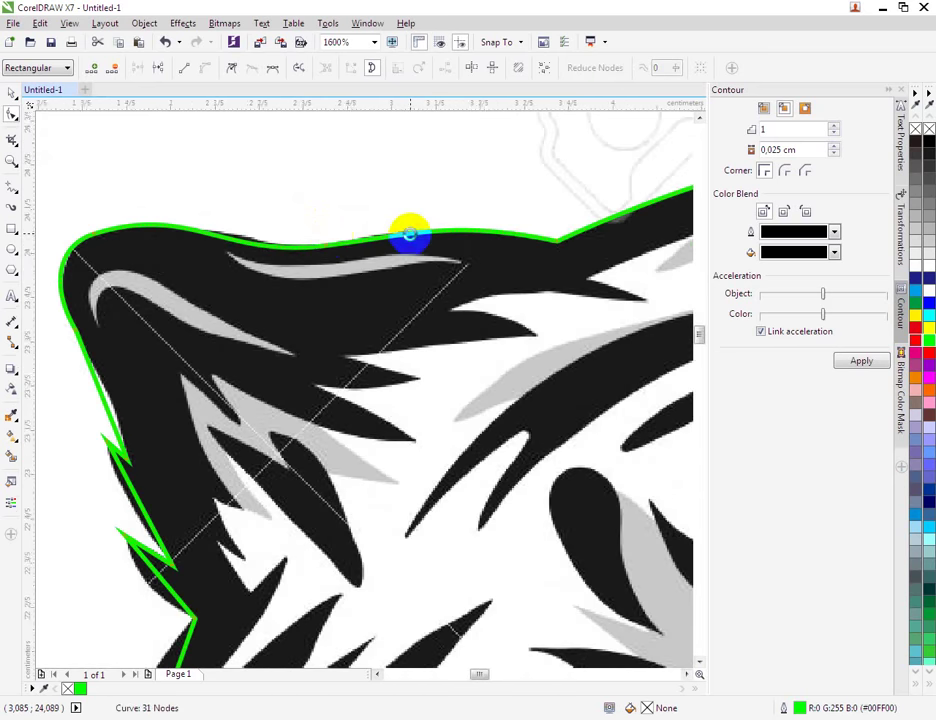
scroll(335, 243, down, 2)
scroll(297, 300, up, 1)
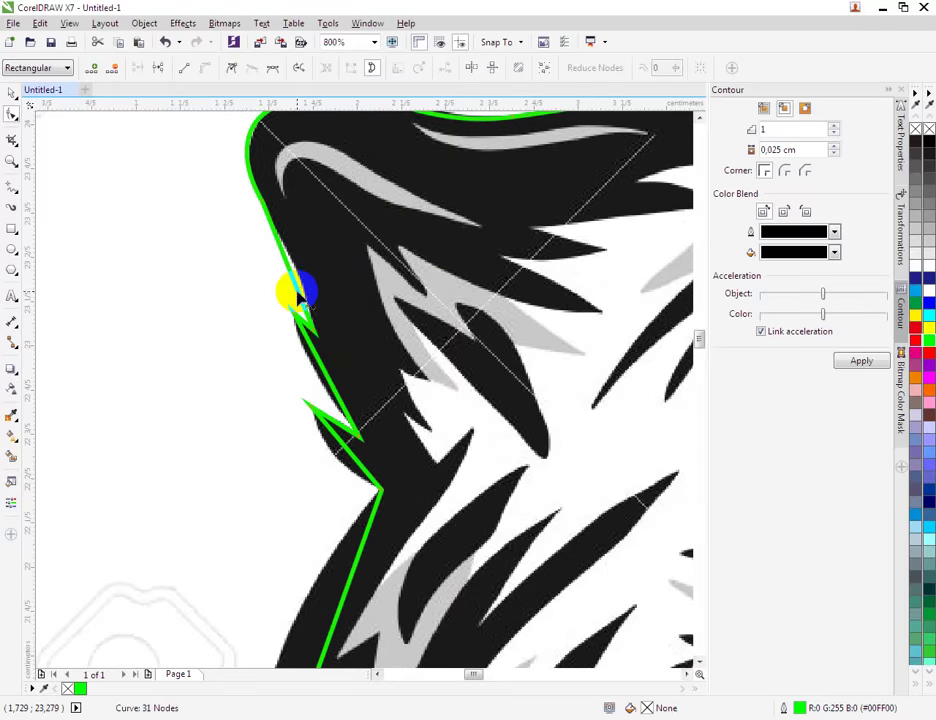
Convert the outline segment below the left ear's outer edge to a curve and bend it to the artwork down to the first notch.
scroll(297, 289, up, 1)
right_click(292, 285)
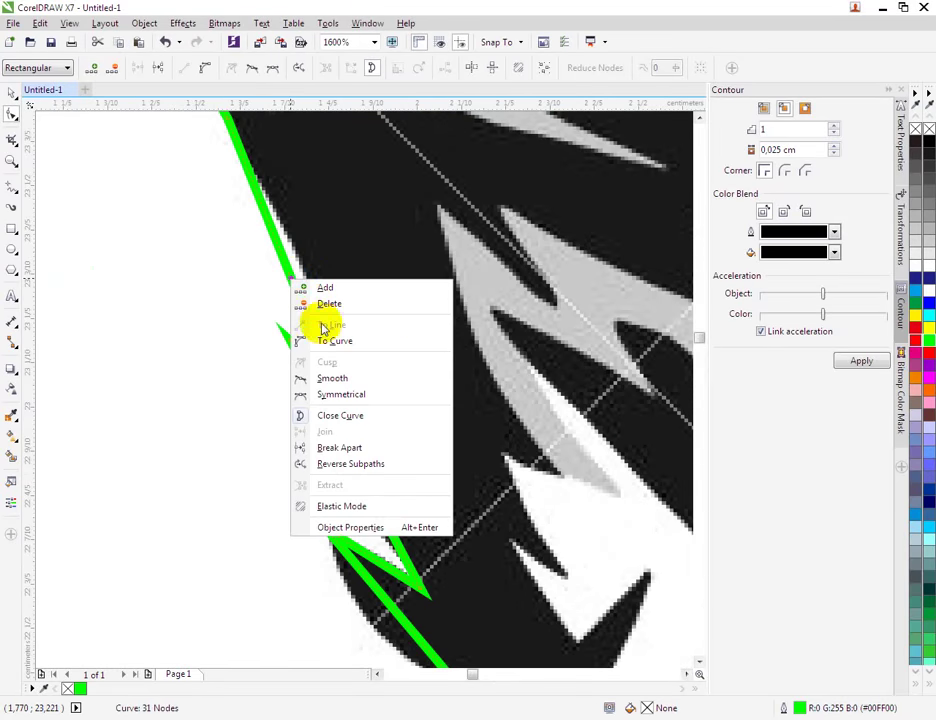
click(299, 299)
drag(297, 292, 325, 282)
Convert the segment between the two small notches below the left ear to a curve and bend it onto the black fur edge.
click(313, 380)
right_click(313, 386)
click(354, 446)
click(317, 427)
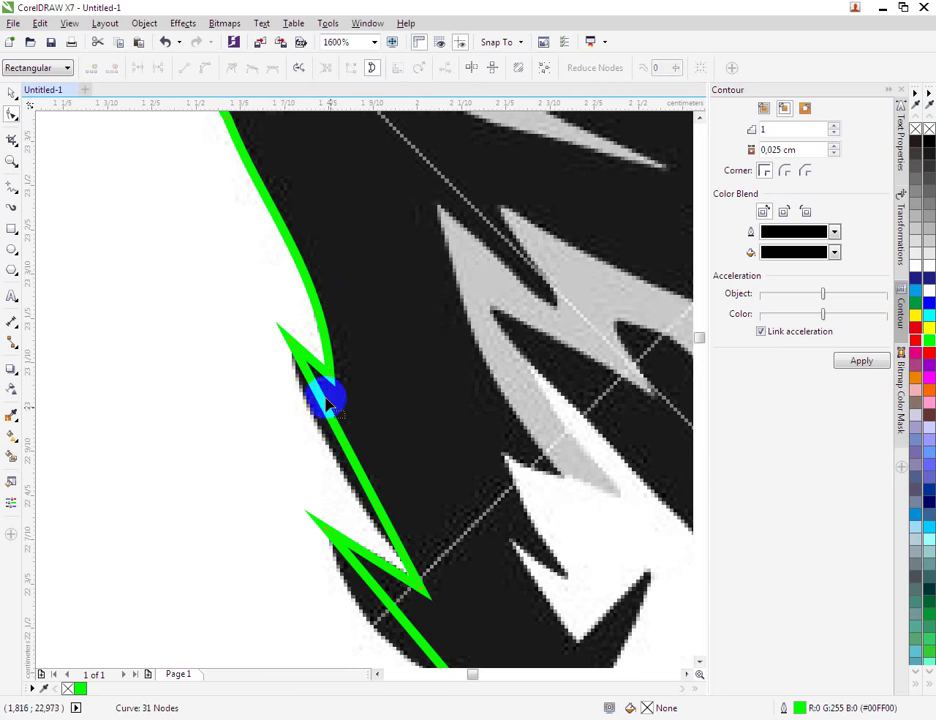
click(290, 340)
mouse_move(332, 424)
mouse_down()
mouse_move(320, 435)
mouse_move(318, 412)
mouse_up()
scroll(334, 449, down, 1)
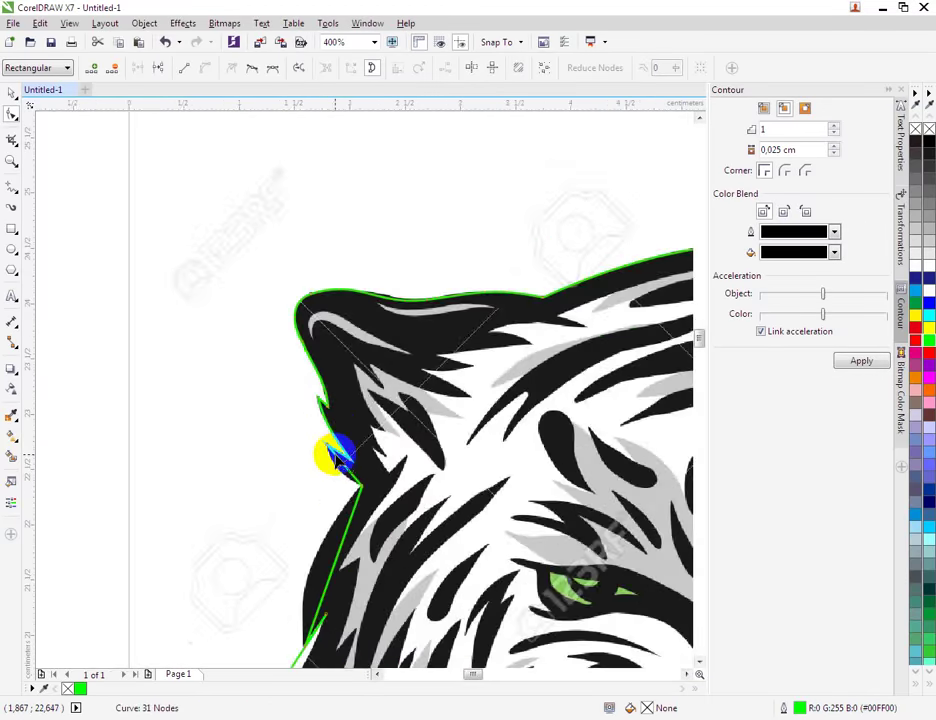
Convert the outer edge of the lower fur tuft below the left ear to a curve and bow it outward to the artwork.
scroll(351, 445, up, 1)
scroll(366, 505, down, 1)
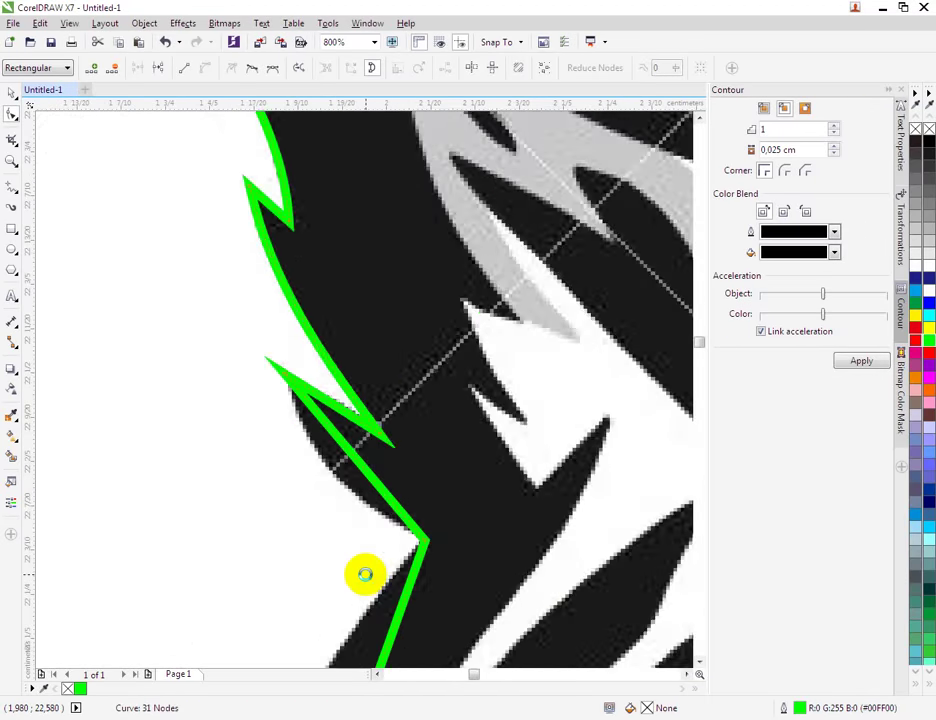
scroll(366, 570, up, 2)
right_click(363, 362)
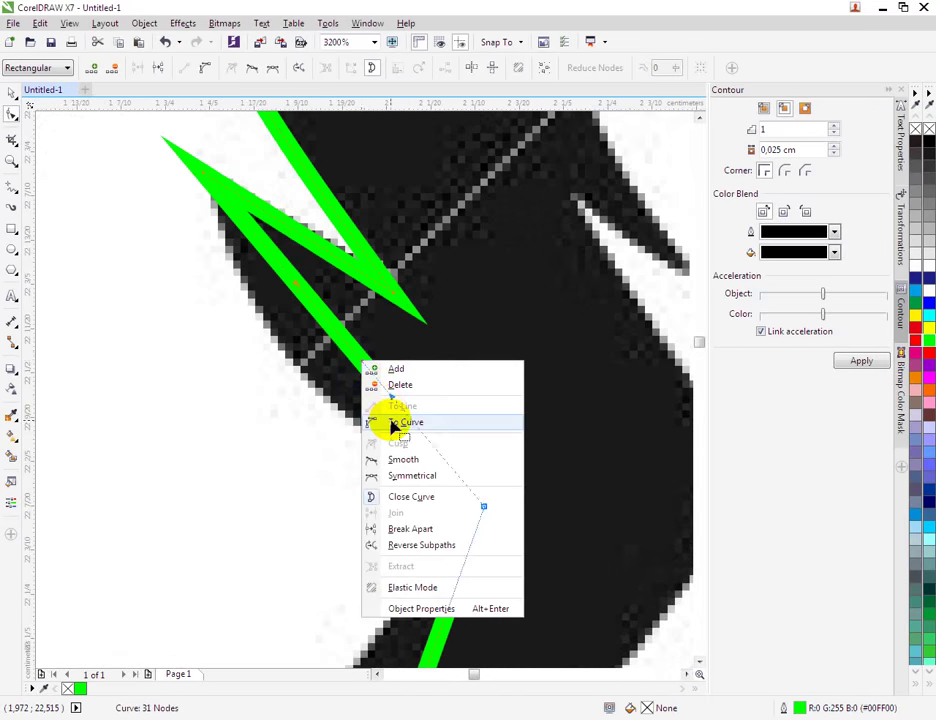
click(383, 418)
drag(313, 373, 282, 230)
Convert the short upper edge of that fur tuft to a curve and bend it slightly to match the notch.
right_click(286, 230)
click(309, 291)
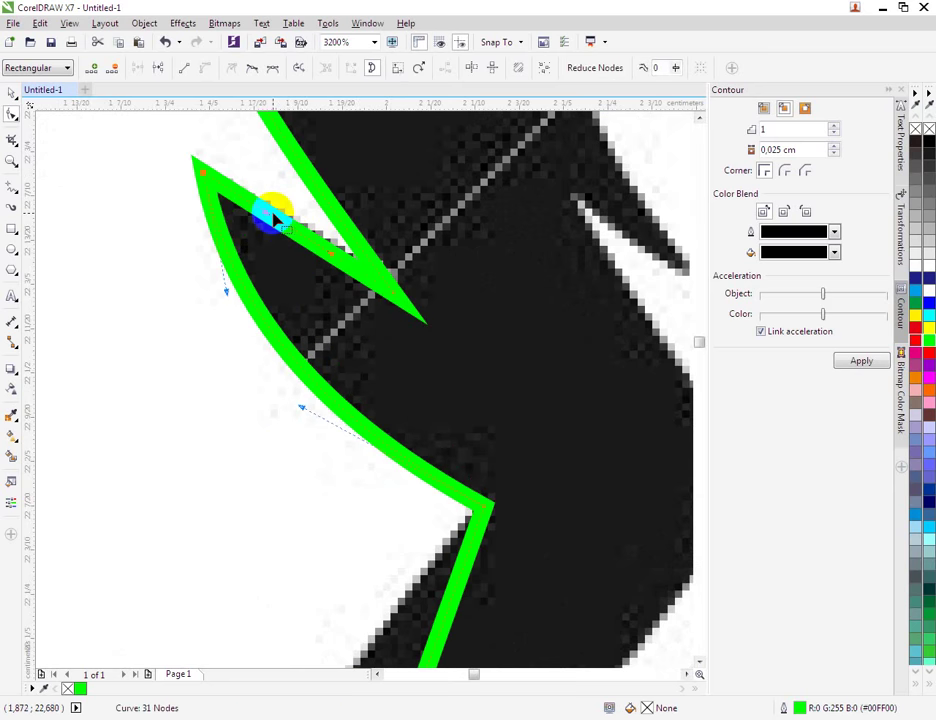
drag(268, 220, 285, 253)
scroll(285, 260, down, 2)
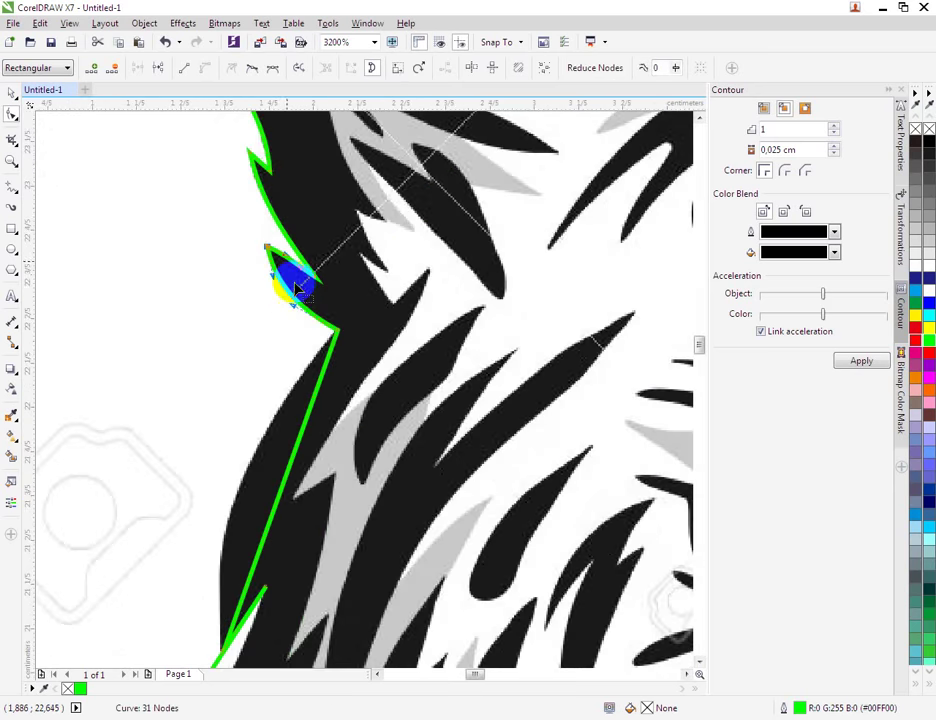
Convert the long segment along the upper left cheek to a curve and bow it outward to the fur edge.
scroll(300, 390, up, 1)
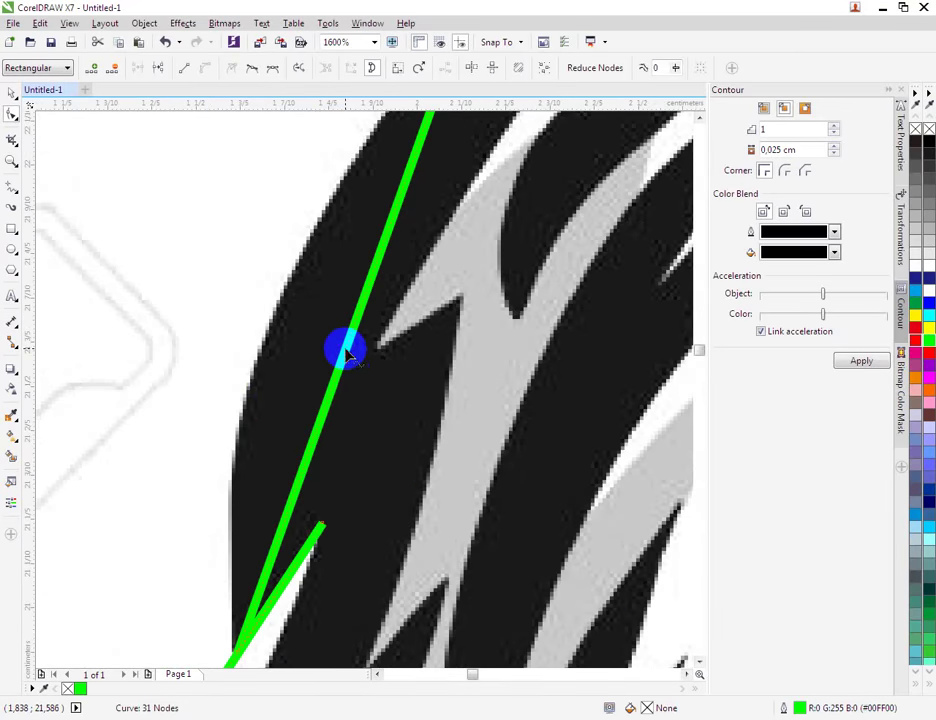
right_click(348, 352)
click(380, 358)
drag(337, 362, 261, 345)
scroll(261, 345, down, 3)
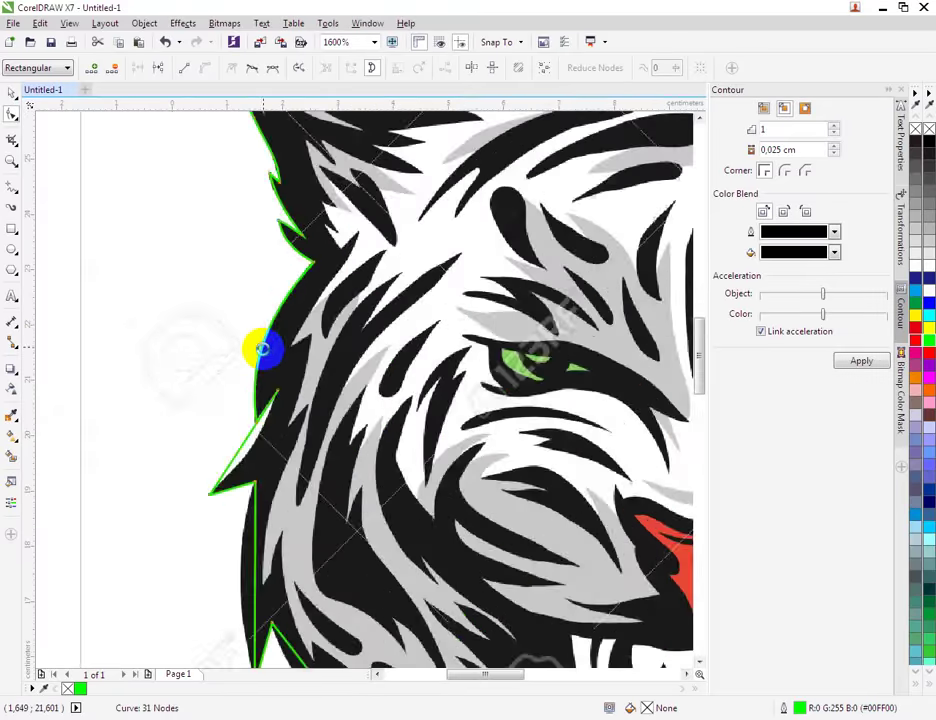
Convert the upper edge of the pointed left cheek tuft to a curve and bend it inward to the black shape.
scroll(242, 405, up, 2)
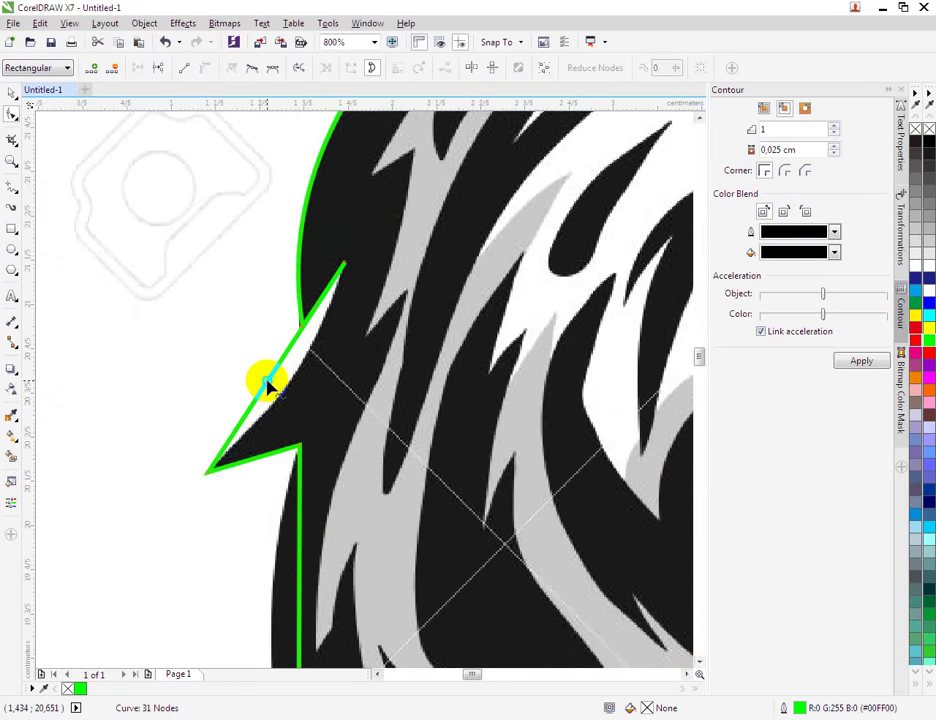
right_click(267, 382)
click(306, 443)
scroll(283, 394, up, 1)
drag(247, 375, 299, 361)
scroll(299, 361, down, 1)
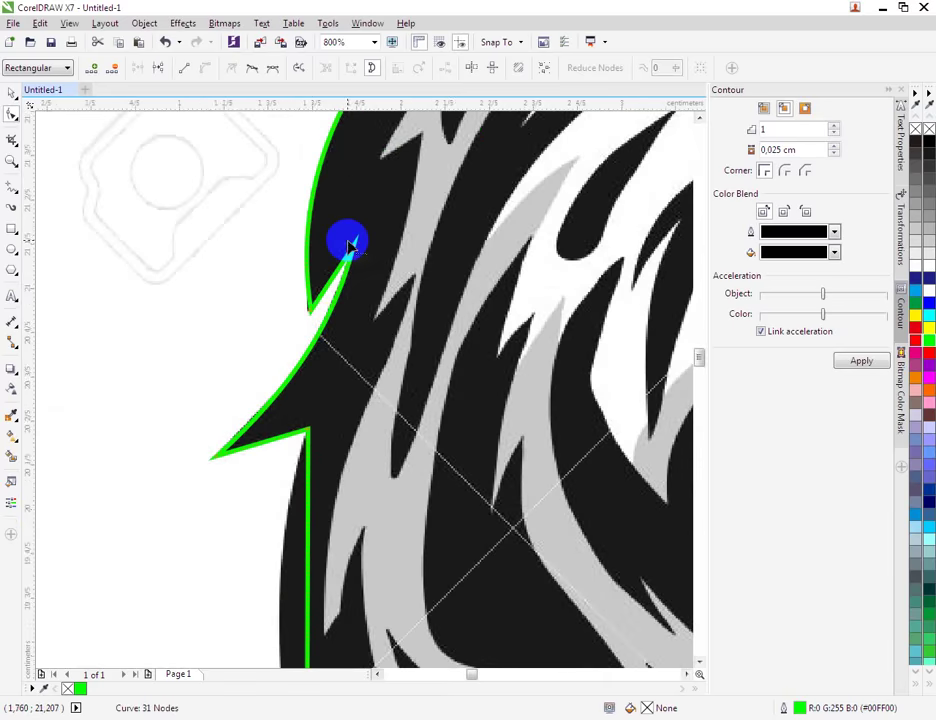
Convert the short segment on the upper side of the left cheek notch to a curve and adjust its bend.
scroll(347, 262, up, 1)
right_click(334, 297)
click(340, 357)
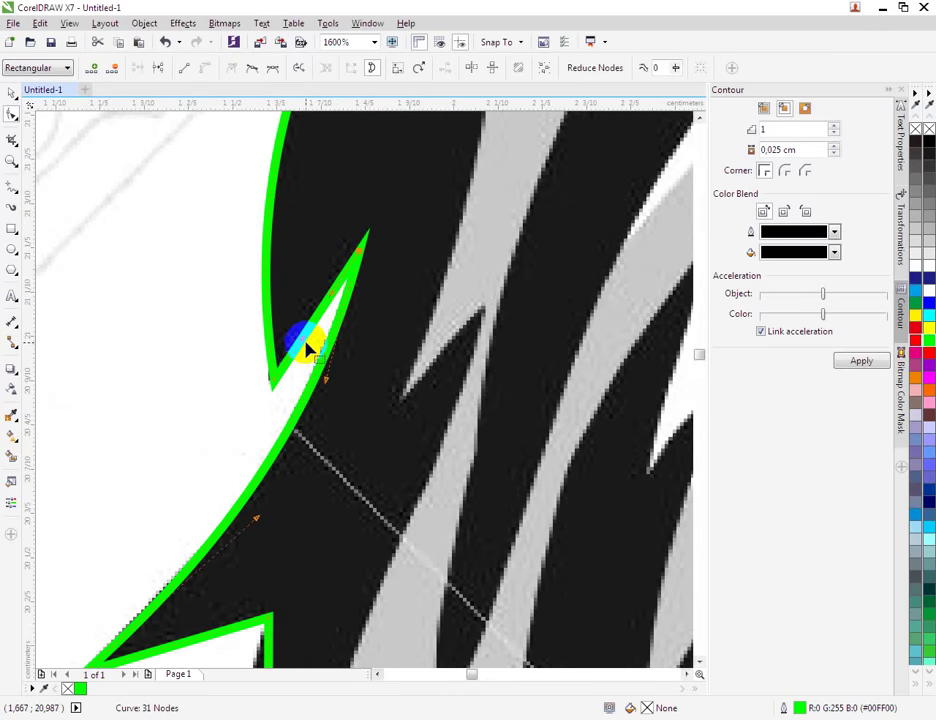
drag(300, 339, 303, 335)
scroll(303, 335, down, 2)
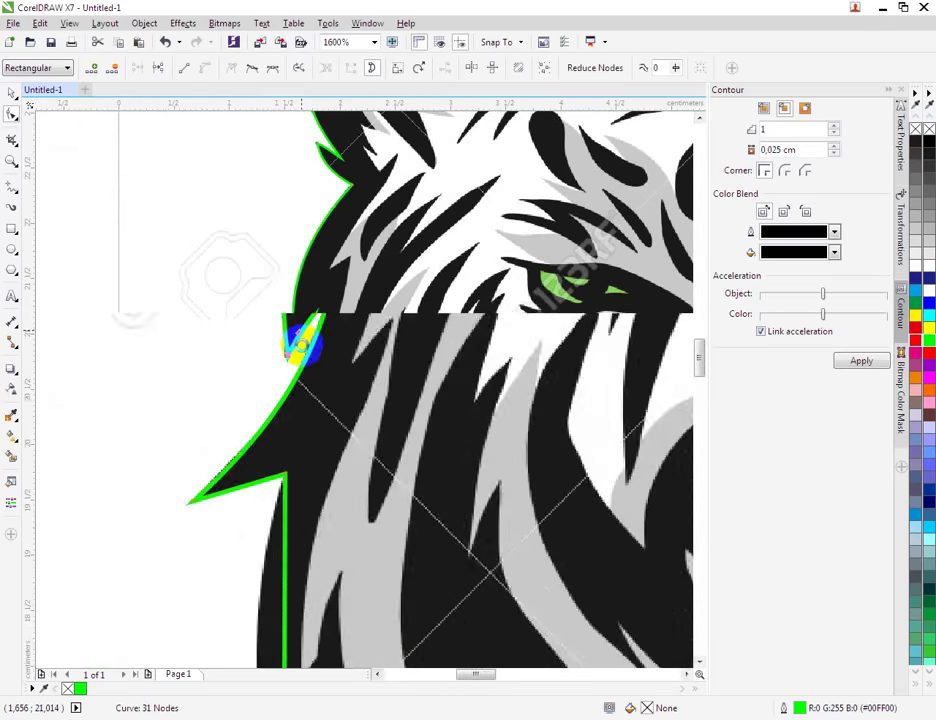
Convert the long vertical segment below the pointed cheek tuft to a curve and bow it outward to the lower cheek's edge.
scroll(303, 595, up, 2)
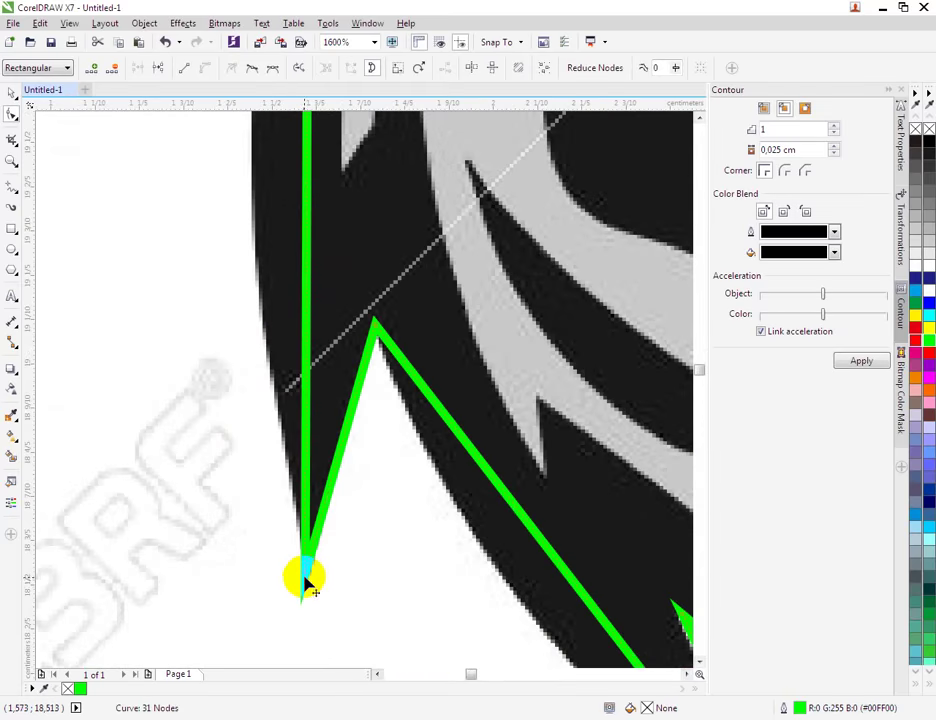
scroll(328, 363, down, 2)
scroll(325, 290, up, 1)
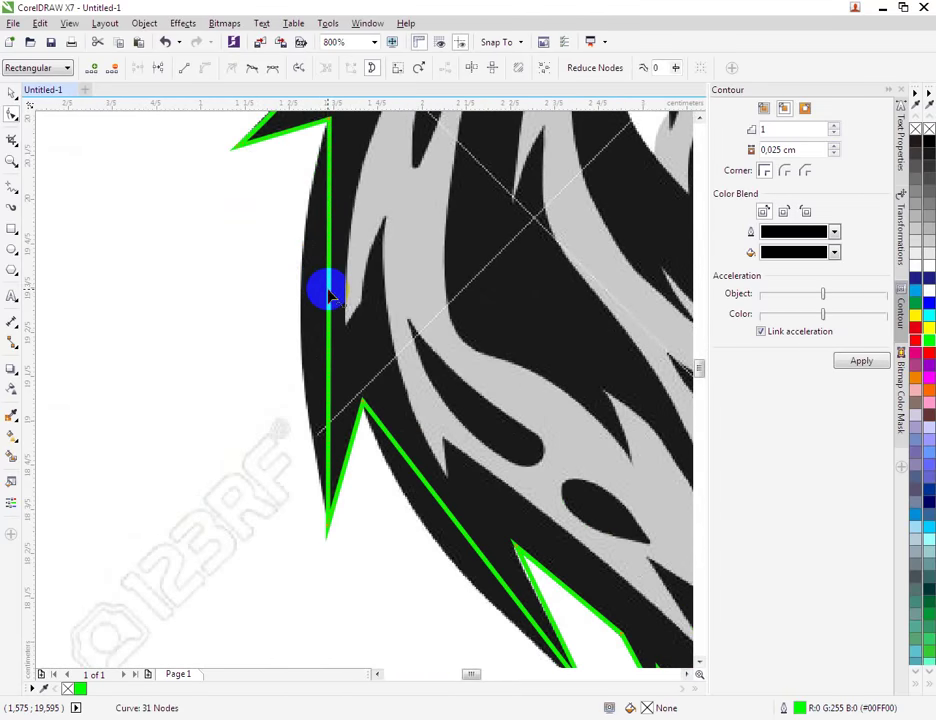
right_click(330, 292)
click(397, 351)
scroll(354, 290, up, 1)
drag(354, 288, 302, 290)
scroll(310, 300, down, 2)
scroll(370, 449, up, 1)
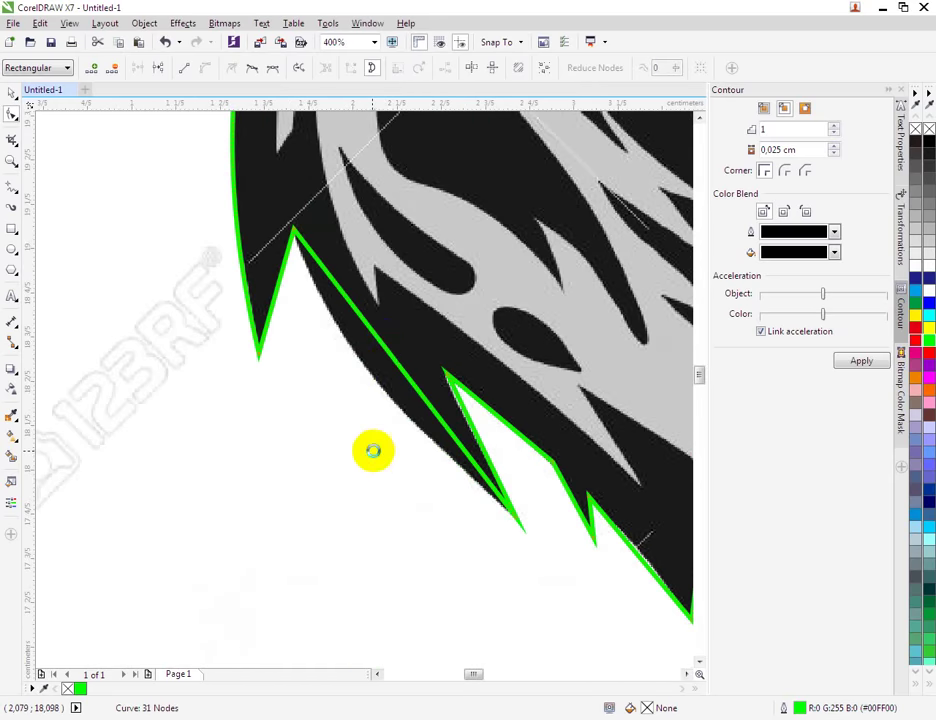
Convert the long diagonal segment along the left jaw to a curve and bow it outward to the artwork's edge.
right_click(378, 345)
click(400, 403)
scroll(392, 352, up, 1)
drag(400, 350, 362, 388)
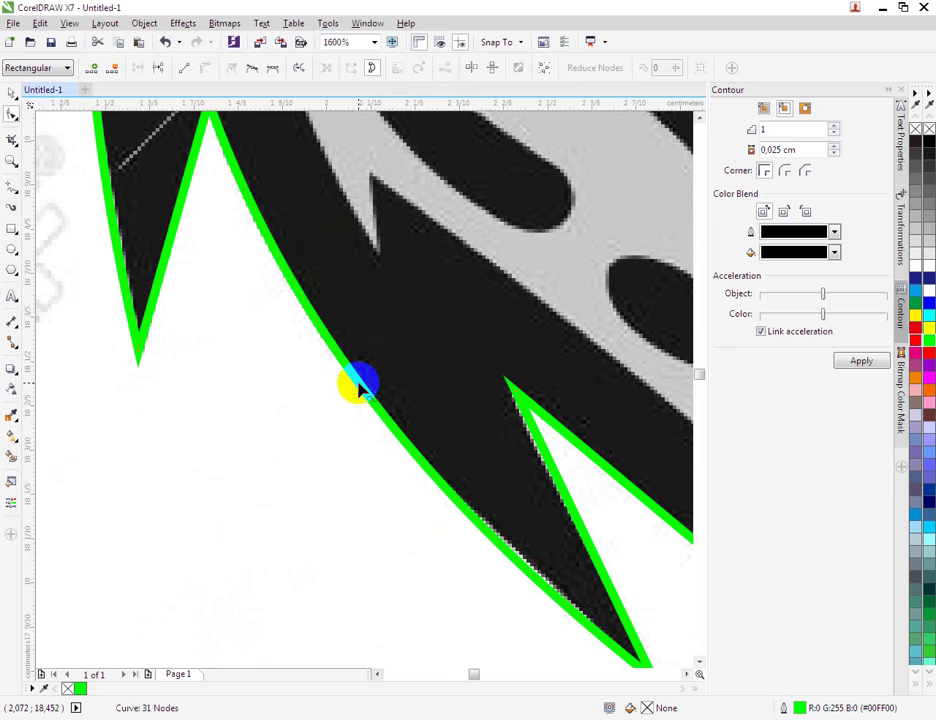
scroll(376, 392, down, 1)
scroll(497, 522, up, 1)
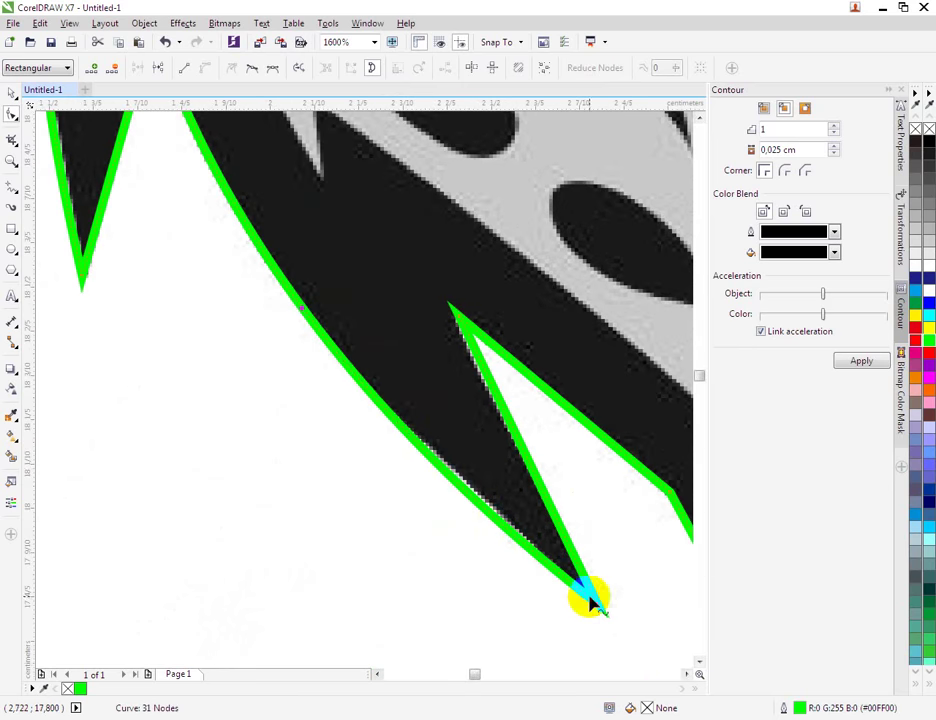
Convert the inner edge of the long left jaw tuft to a curve and shape it along the white notch.
scroll(460, 432, down, 1)
scroll(439, 355, up, 2)
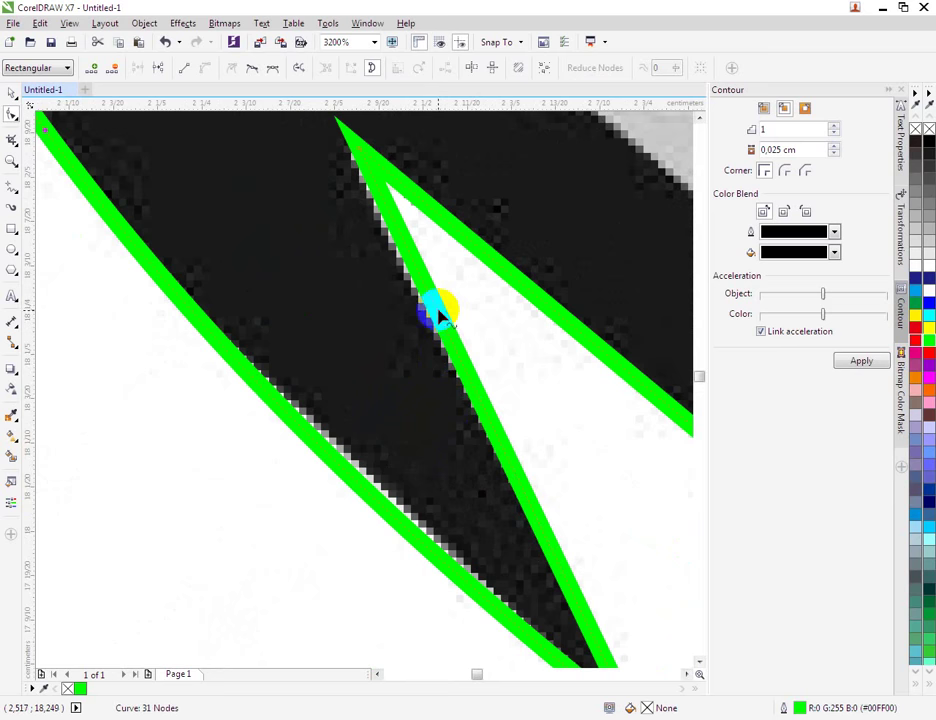
right_click(436, 314)
click(468, 368)
drag(449, 340, 399, 342)
scroll(399, 342, down, 1)
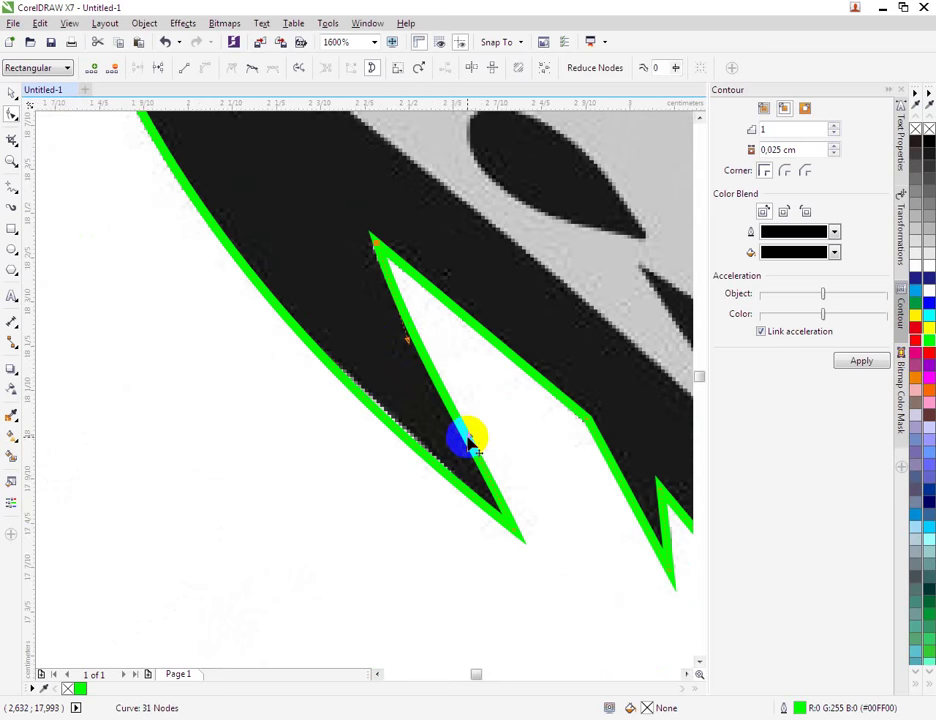
drag(473, 437, 478, 437)
Convert the opposite edge of the white jaw notch to a curve and bend it slightly to the artwork.
click(485, 335)
right_click(485, 335)
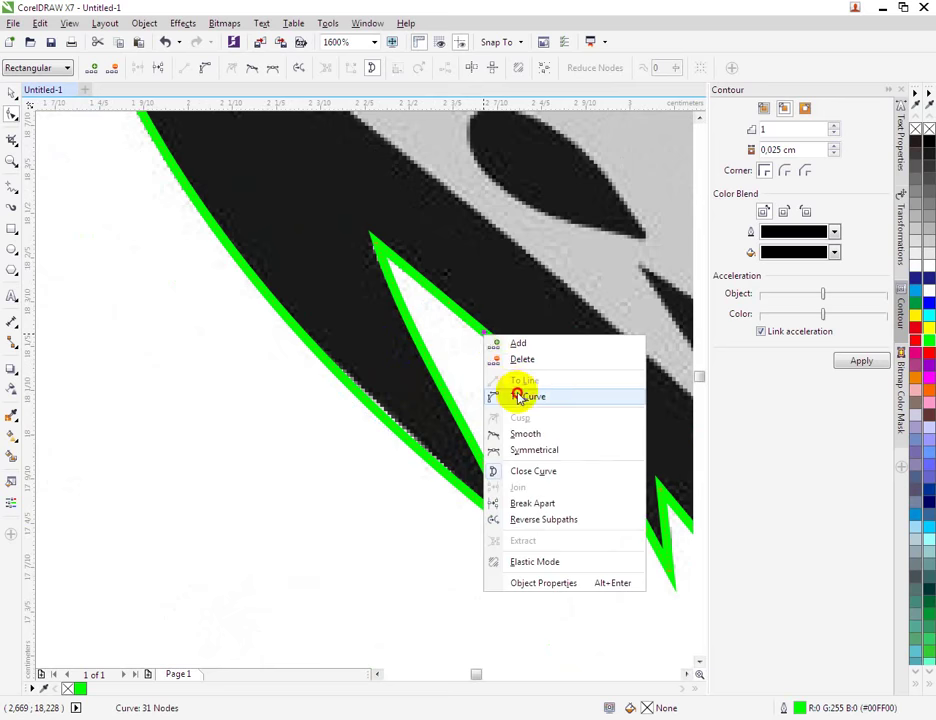
click(518, 396)
scroll(484, 330, up, 1)
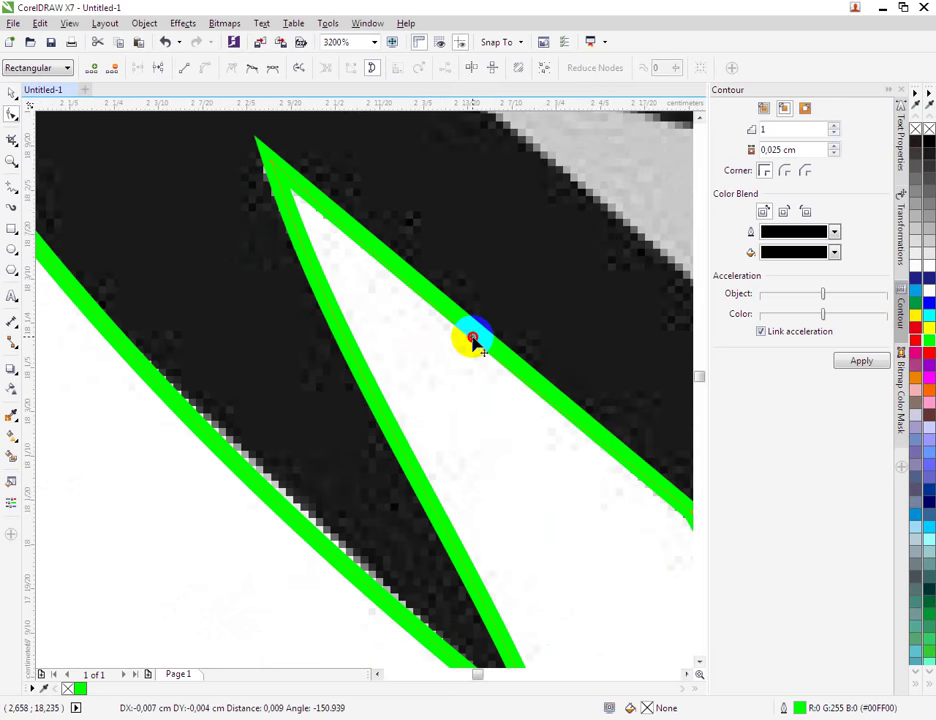
scroll(472, 338, down, 3)
Convert both edges of the pointed tuft on the lower left jaw to curves and bend them to the black shape.
scroll(486, 390, up, 2)
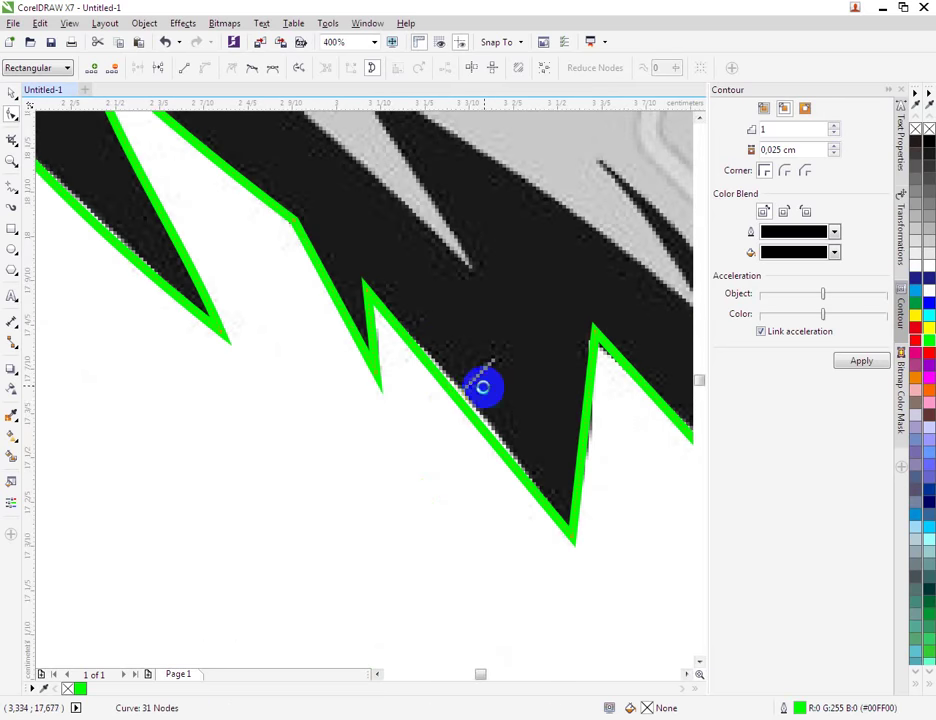
right_click(458, 403)
click(472, 427)
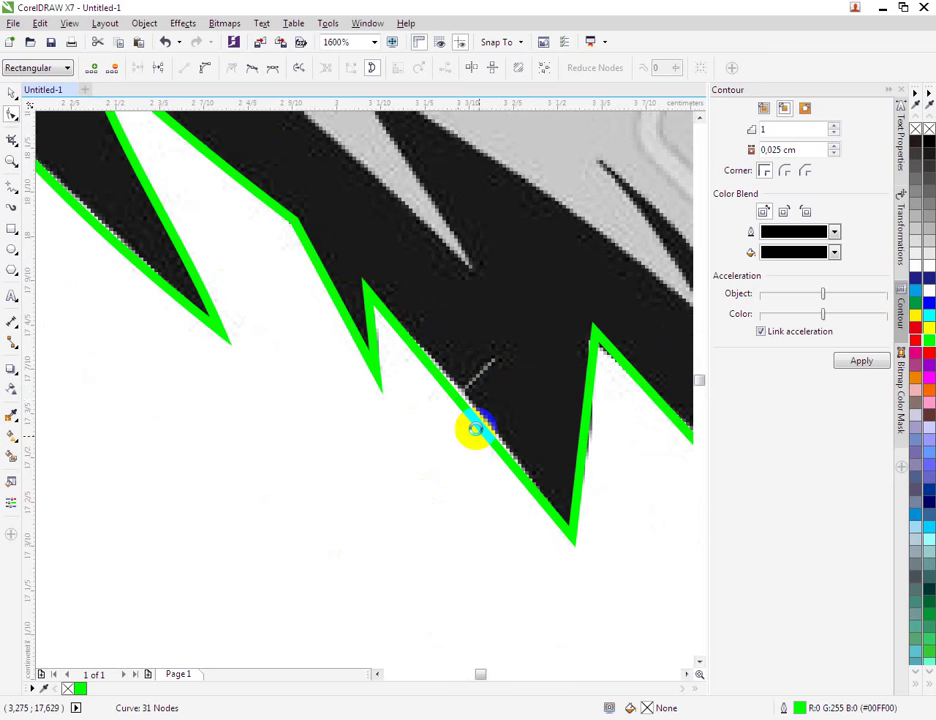
drag(510, 458, 507, 413)
click(585, 430)
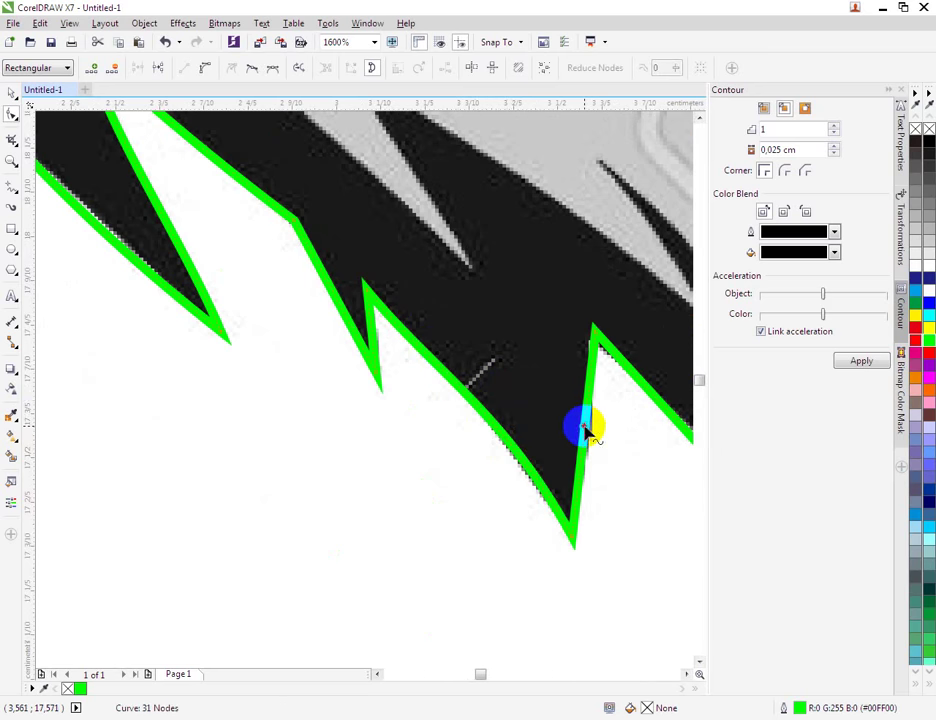
right_click(584, 427)
click(615, 488)
drag(588, 447, 497, 392)
Shape the lower of the two long segments between the pointed jaw tuft and the chin as a curve following the fur edge.
scroll(574, 434, down, 2)
scroll(596, 470, up, 1)
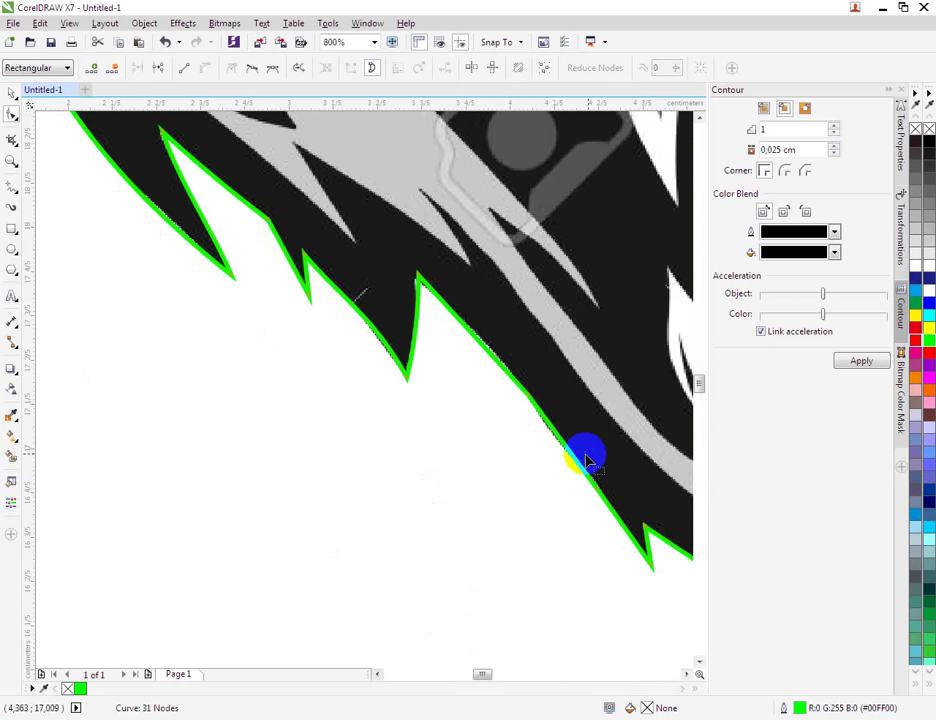
right_click(565, 445)
scroll(554, 424, up, 1)
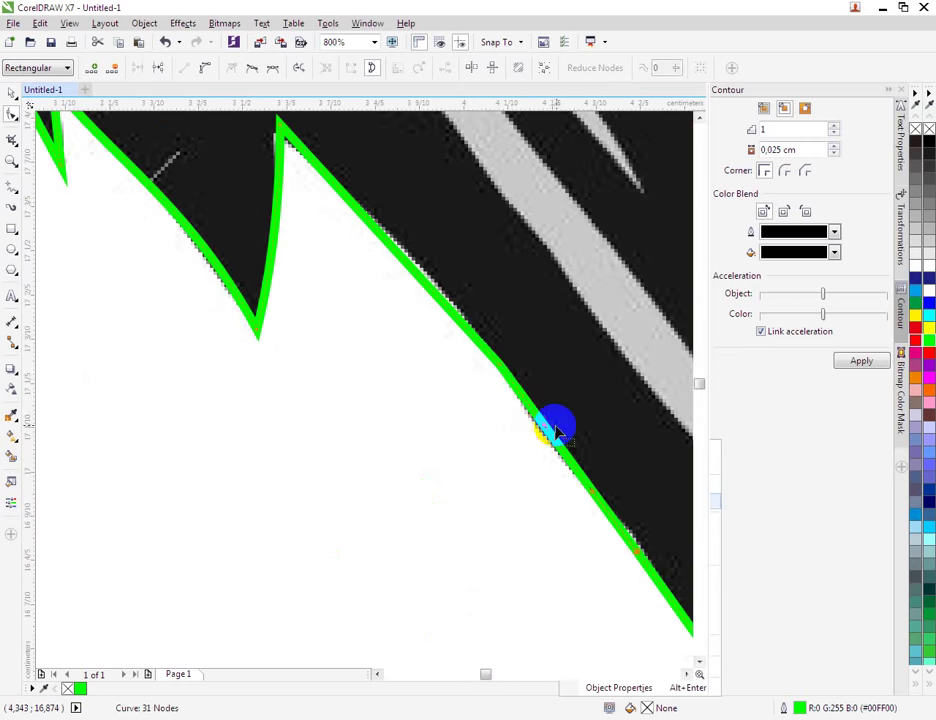
drag(535, 440, 531, 440)
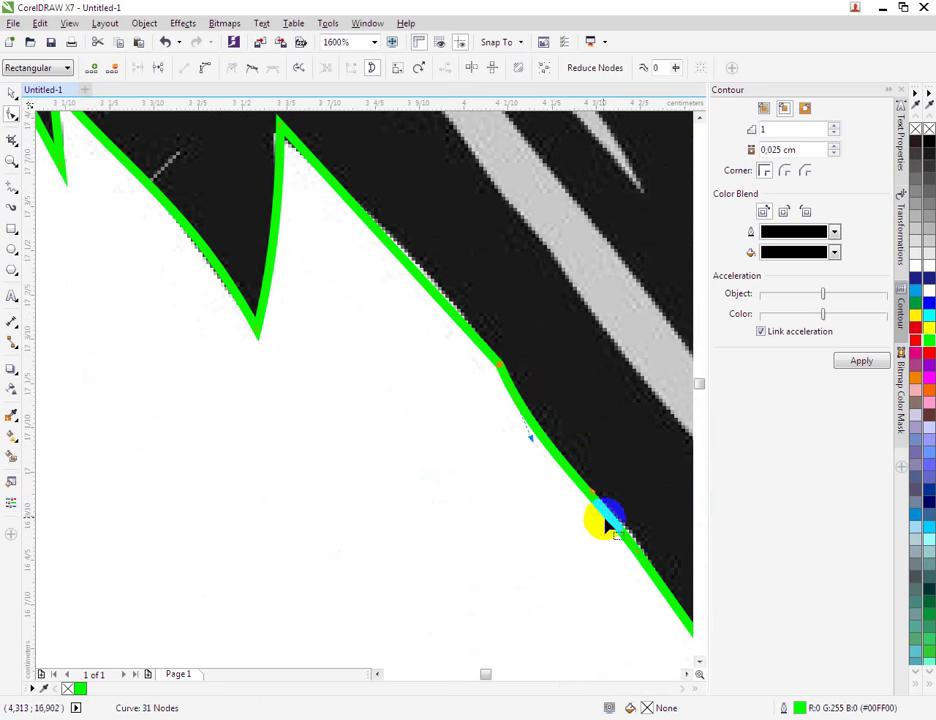
Convert the adjoining upper jaw segment to a curve, bend it to the artwork, and make the node joining both segments smooth.
right_click(428, 290)
click(468, 357)
drag(428, 290, 513, 378)
right_click(507, 375)
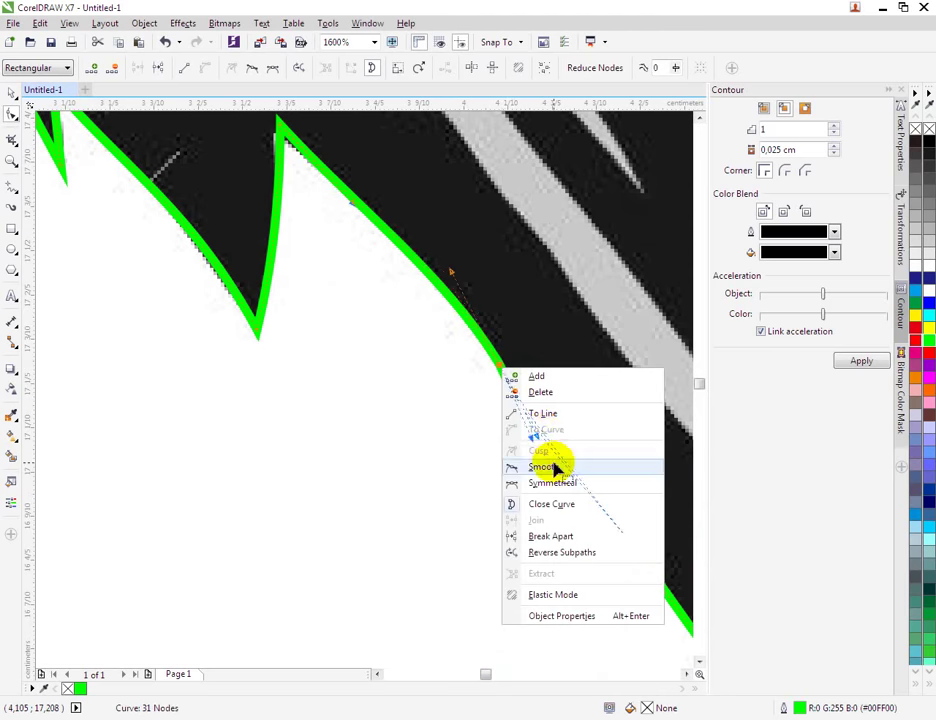
click(554, 470)
Convert the short edge of the small notch near the chin to a curve and bow it slightly outward.
scroll(505, 412, down, 1)
scroll(618, 537, down, 1)
scroll(620, 537, up, 3)
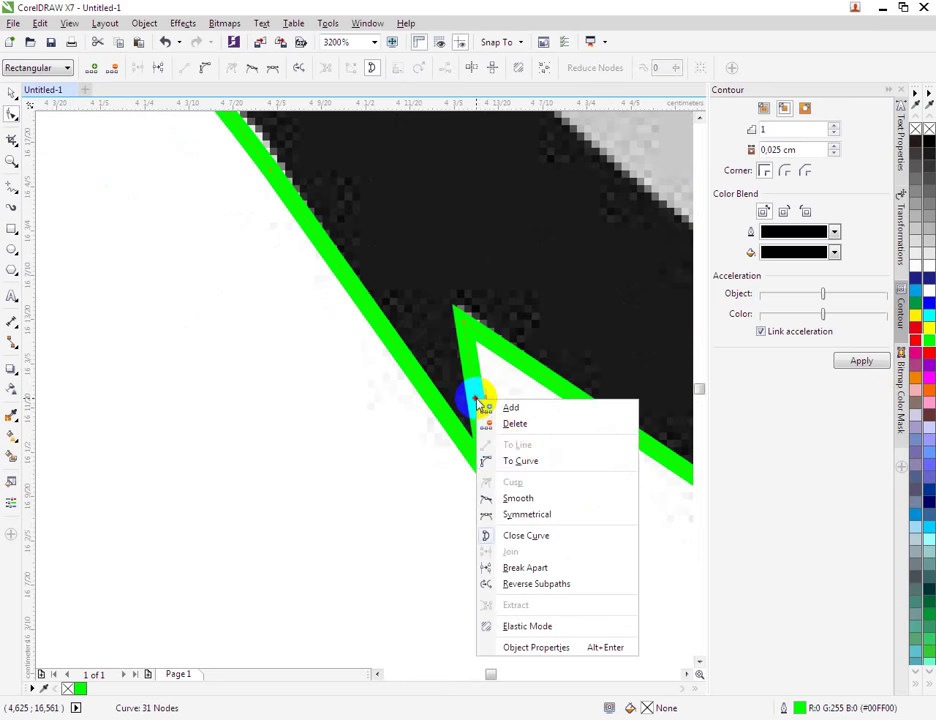
right_click(478, 402)
click(512, 460)
scroll(410, 388, down, 3)
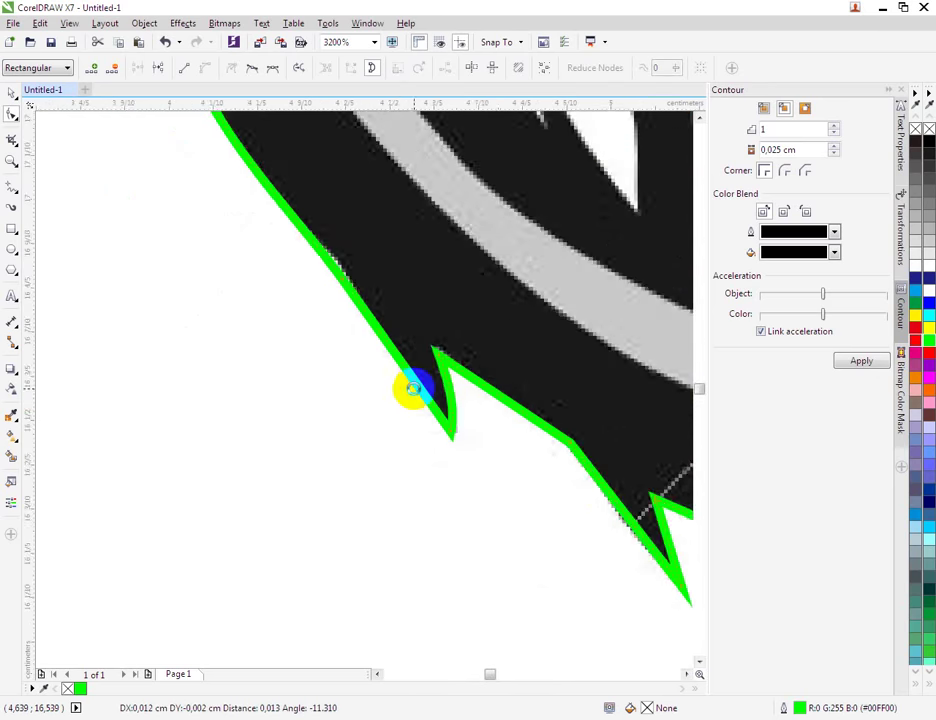
Convert the last outline segment running to the chin's centre line to a curve and bend it to the chin's lower edge.
scroll(690, 485, up, 2)
scroll(539, 442, down, 1)
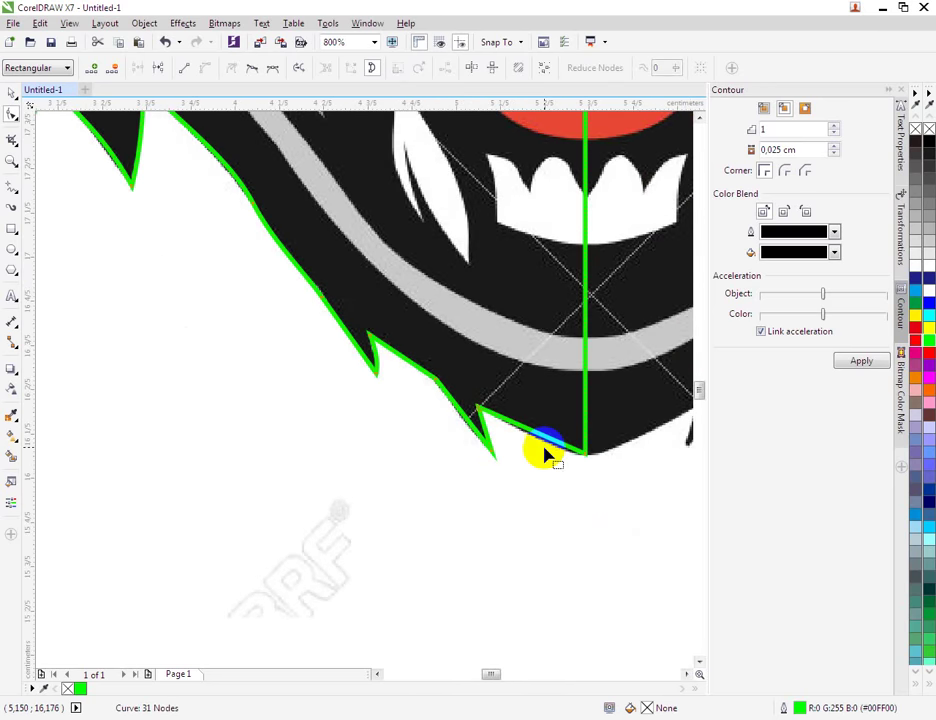
scroll(539, 440, up, 1)
right_click(550, 430)
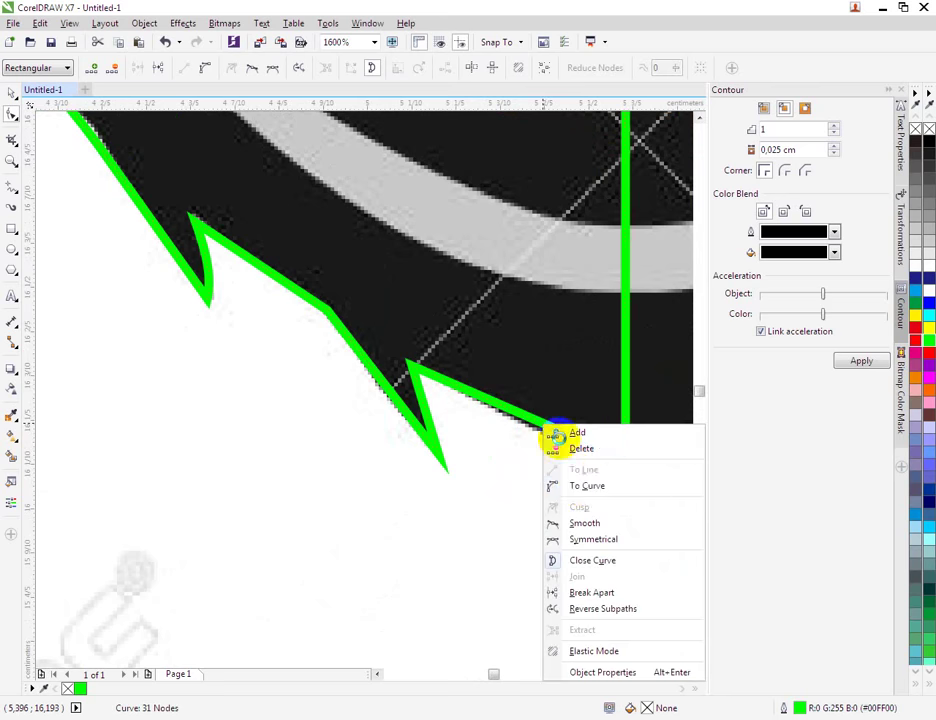
click(575, 485)
drag(551, 438, 552, 436)
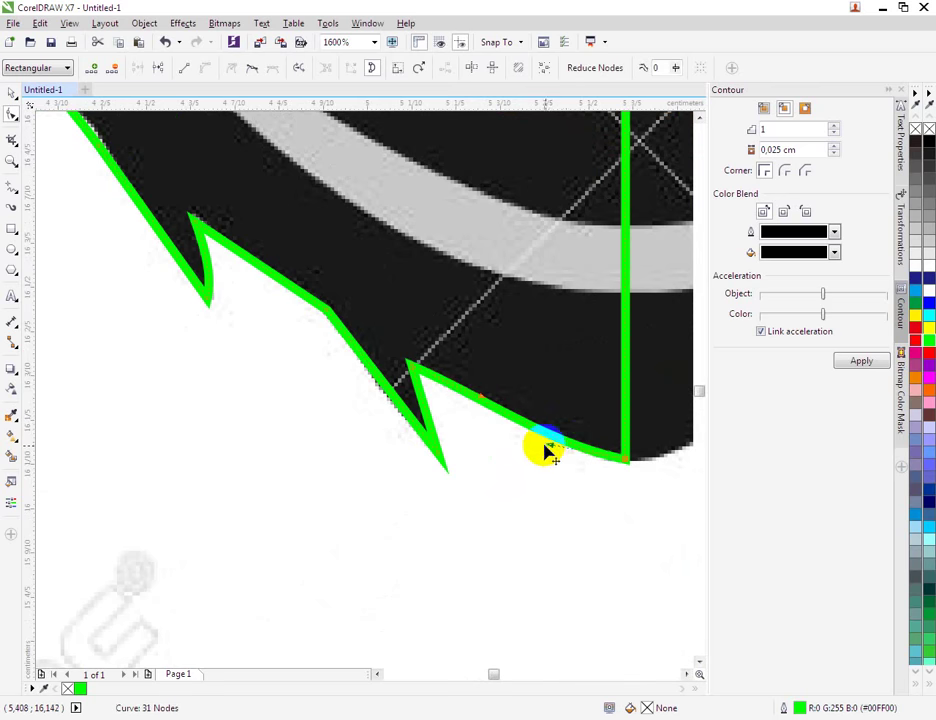
scroll(443, 408, down, 3)
scroll(445, 405, down, 2)
scroll(425, 250, up, 2)
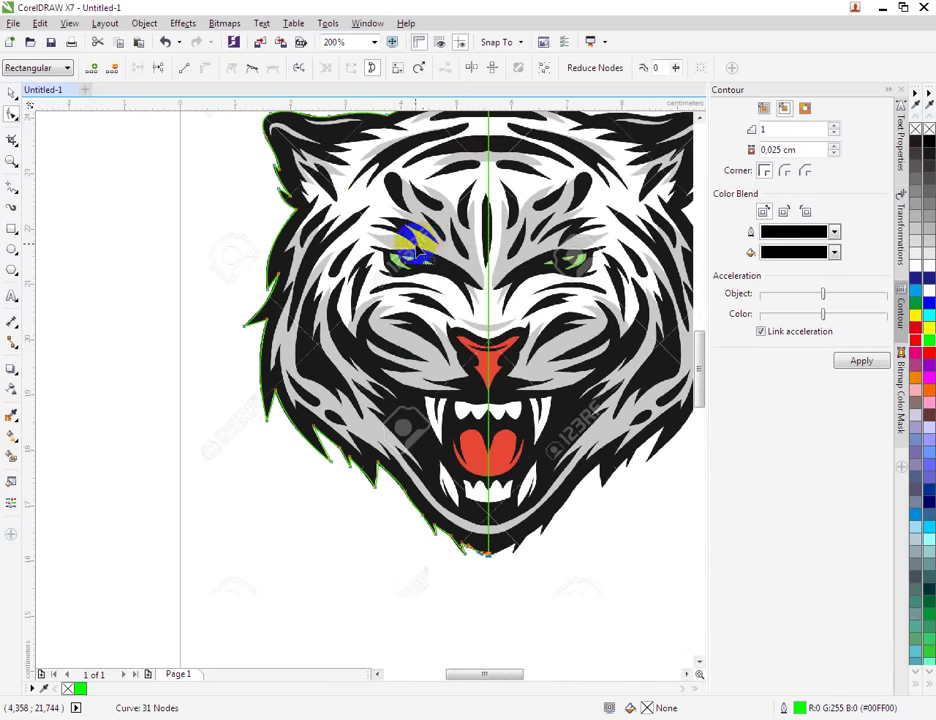
Start a second outline with a straight vertical line about 7.9 cm long along the face's centre, from the forehead's grey band to the chin's grey band.
scroll(435, 157, down, 1)
scroll(435, 157, up, 1)
scroll(455, 420, up, 1)
scroll(455, 428, down, 1)
scroll(450, 175, up, 1)
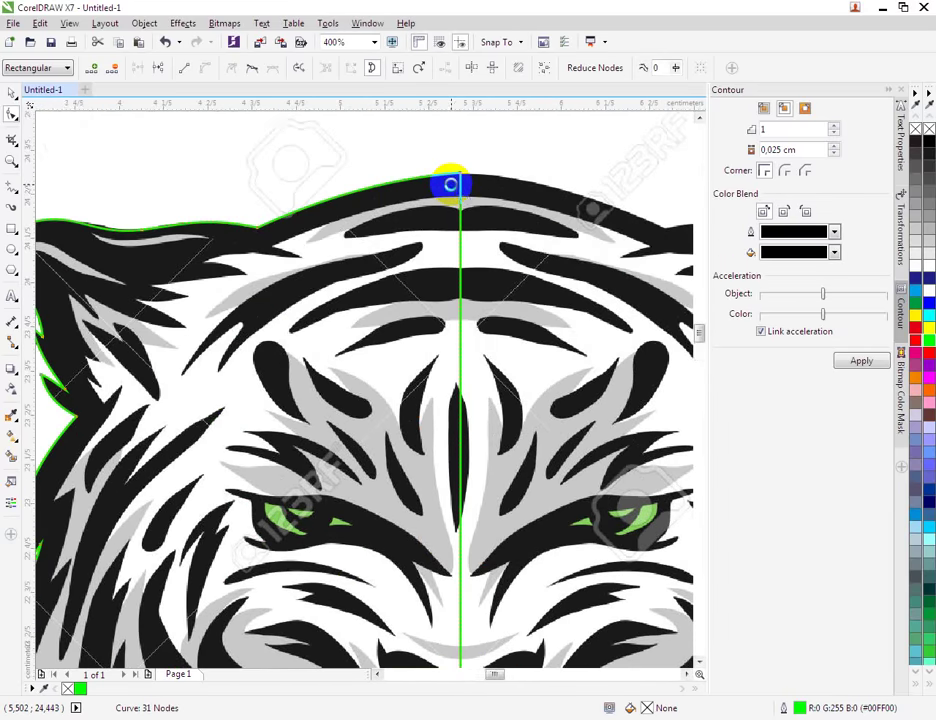
scroll(452, 190, up, 1)
click(10, 187)
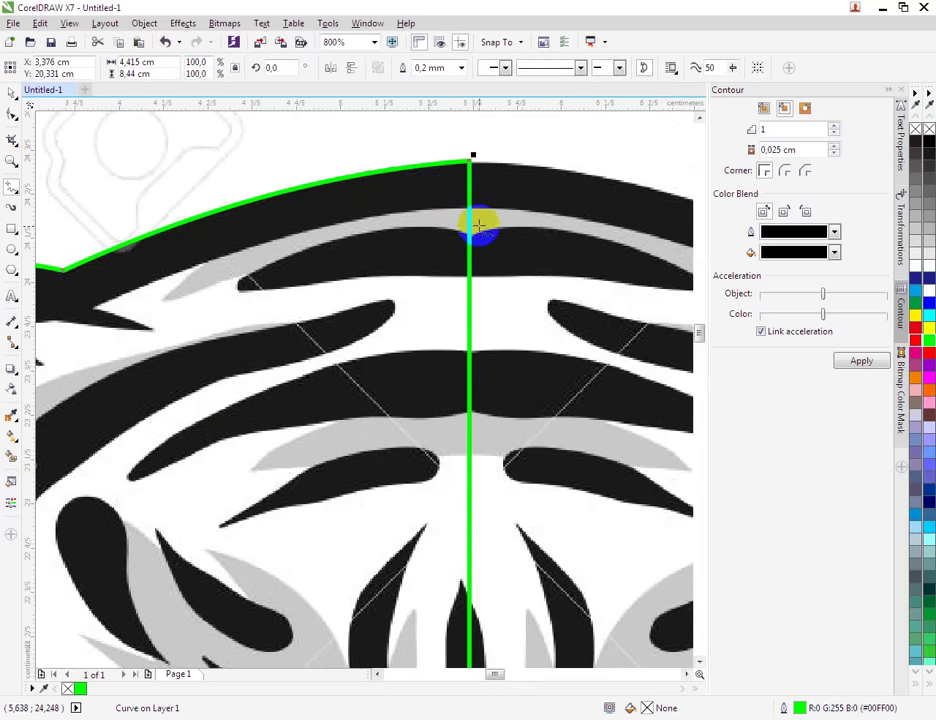
scroll(460, 255, down, 2)
scroll(456, 272, up, 1)
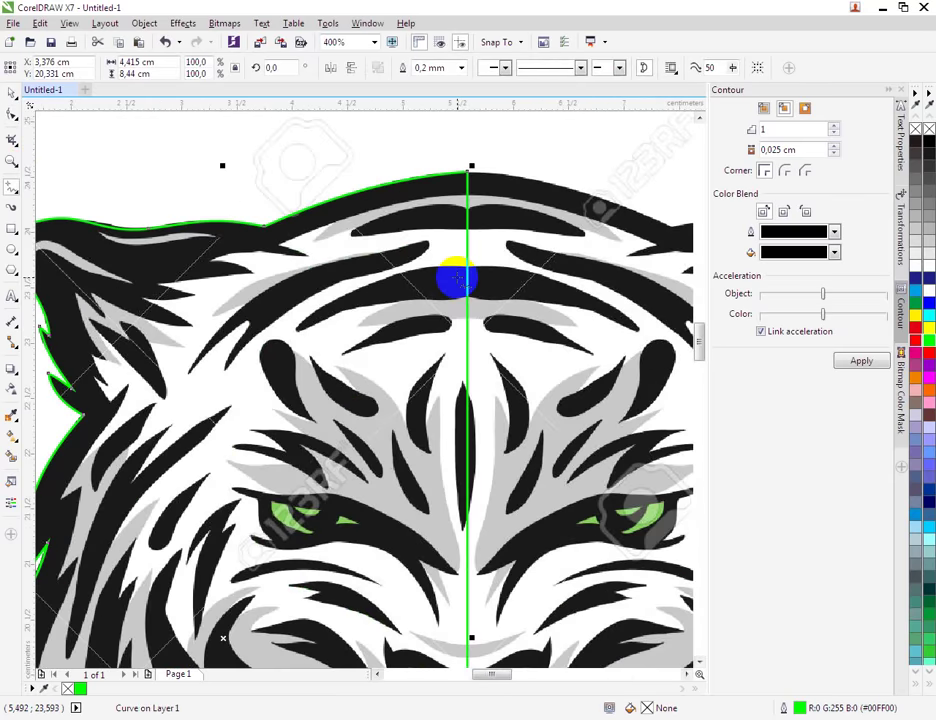
scroll(455, 272, down, 1)
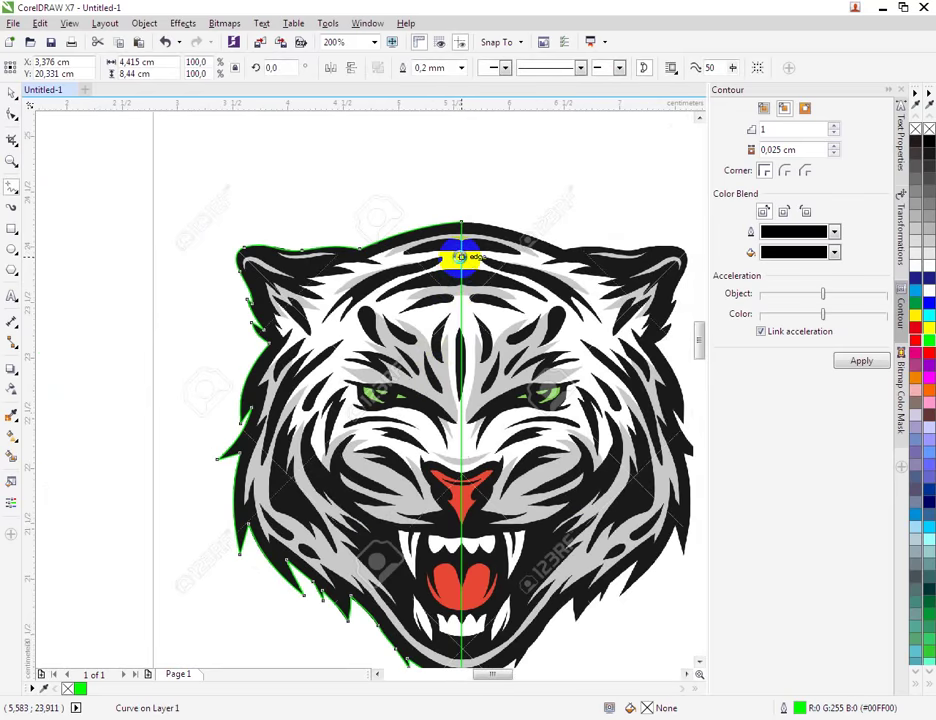
scroll(462, 260, up, 1)
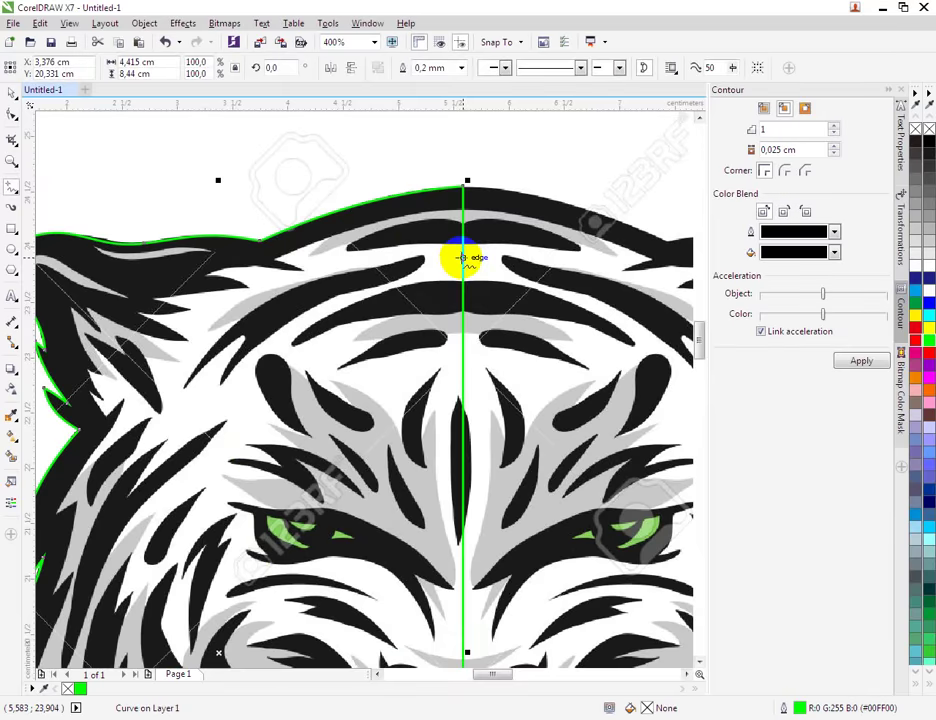
scroll(462, 222, down, 1)
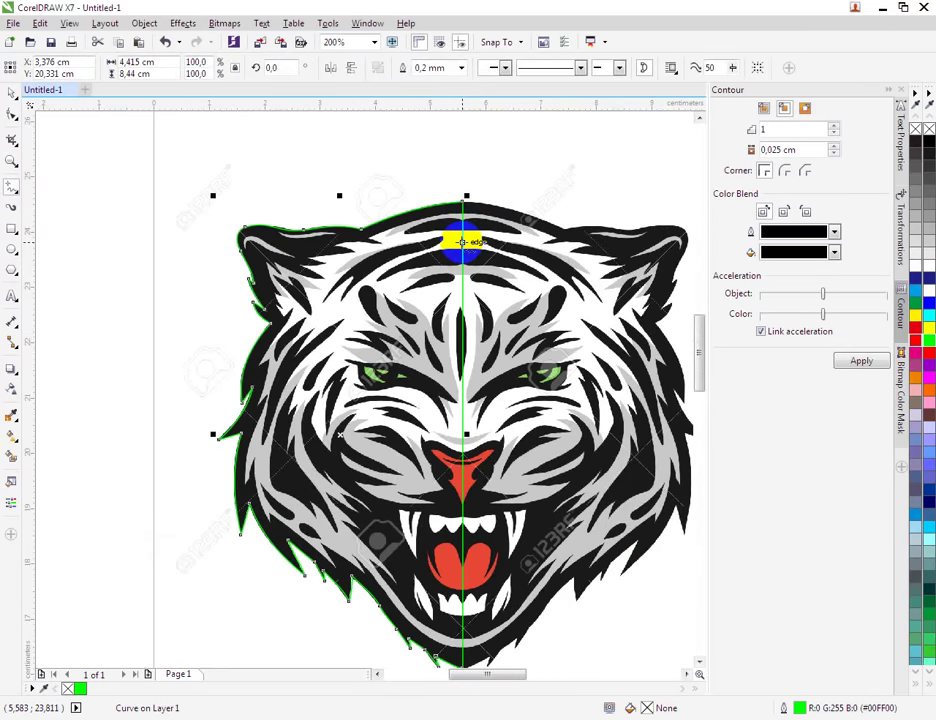
scroll(462, 241, up, 1)
drag(462, 186, 463, 602)
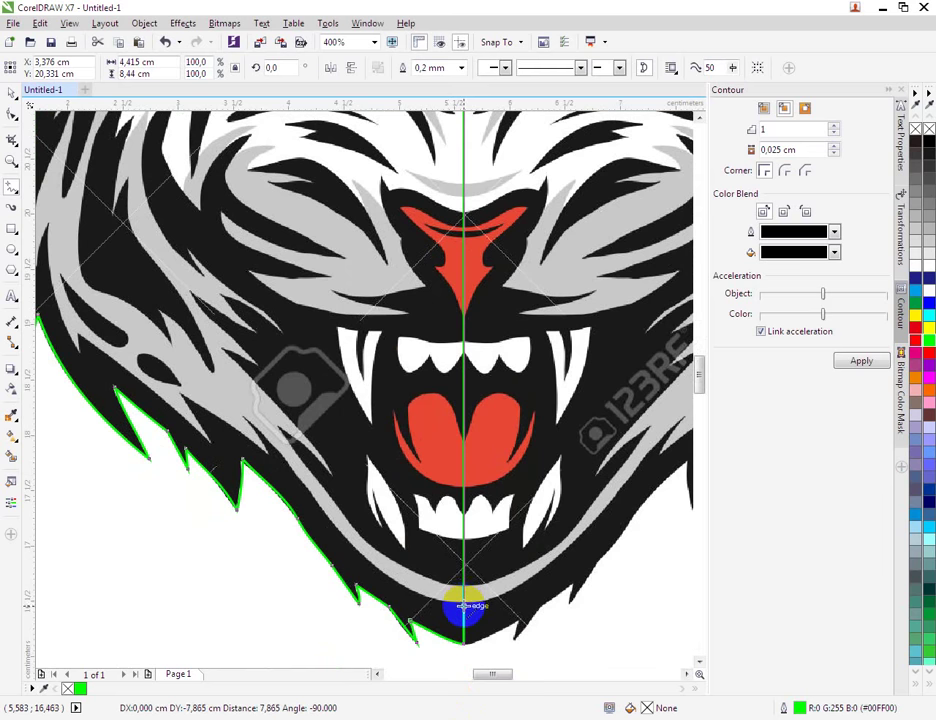
Continue the new outline in straight segments from the chin along the grey jaw band and its fur points to the lower cheek.
drag(463, 604, 248, 418)
double_click(244, 415)
scroll(244, 415, up, 1)
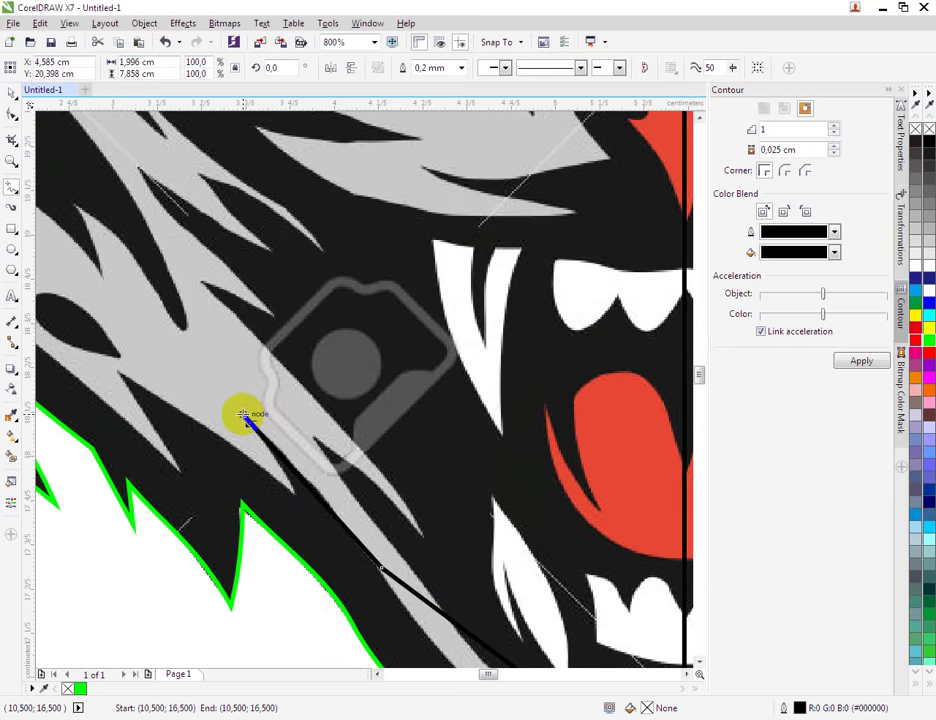
drag(297, 497, 48, 366)
scroll(183, 476, down, 1)
scroll(217, 418, down, 1)
scroll(134, 397, up, 1)
scroll(138, 400, up, 1)
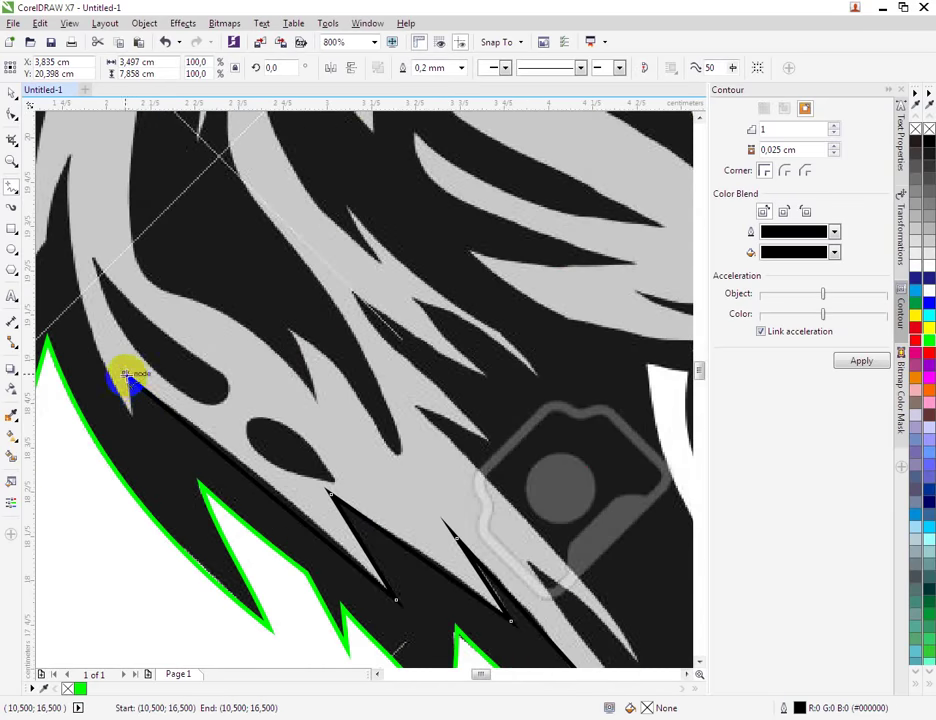
Continue the outline in straight segments up the cheek's fur points to the spike tip below the ear, and colour the outline red.
drag(126, 380, 231, 204)
click(227, 197)
scroll(243, 180, up, 1)
scroll(243, 183, down, 3)
scroll(250, 148, up, 2)
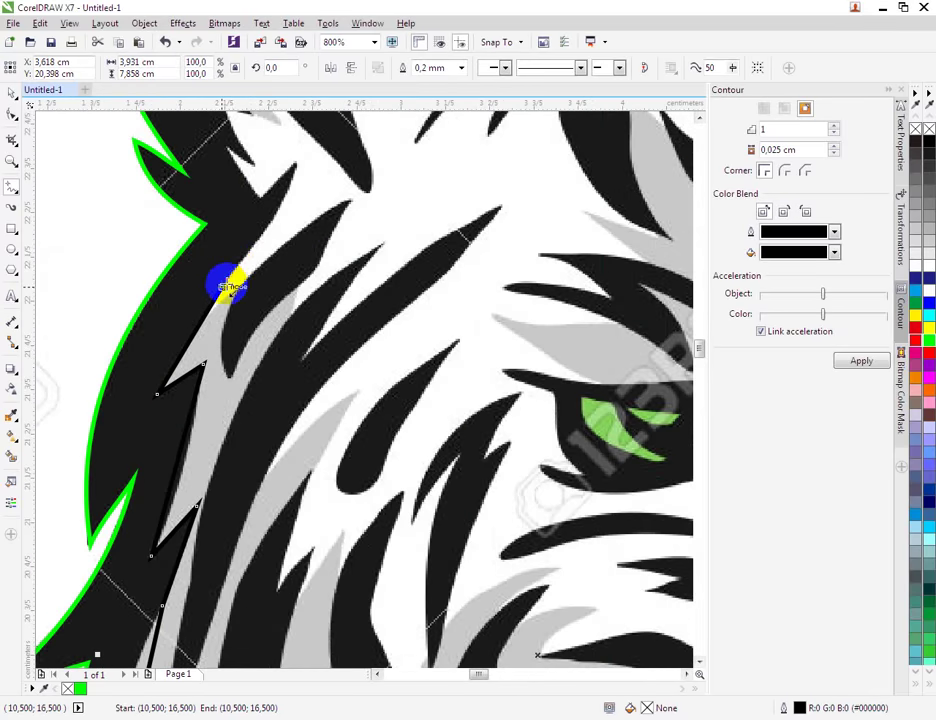
drag(228, 287, 295, 163)
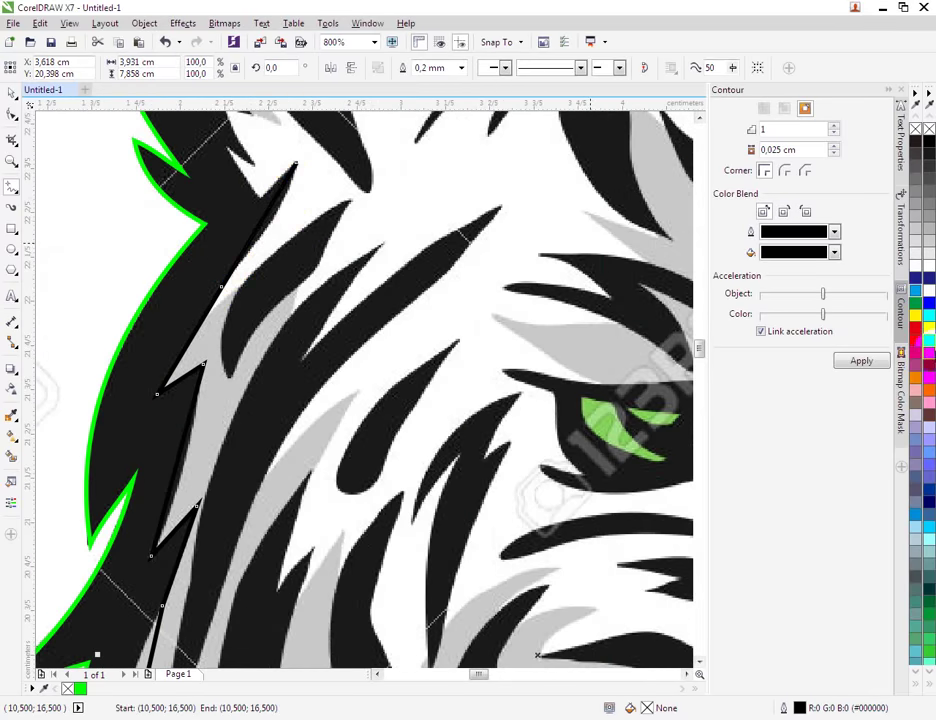
right_click(930, 357)
Extend the red outline through the small jagged fur notches below the ear up to the tip of the ear's grey inner area.
scroll(303, 152, up, 1)
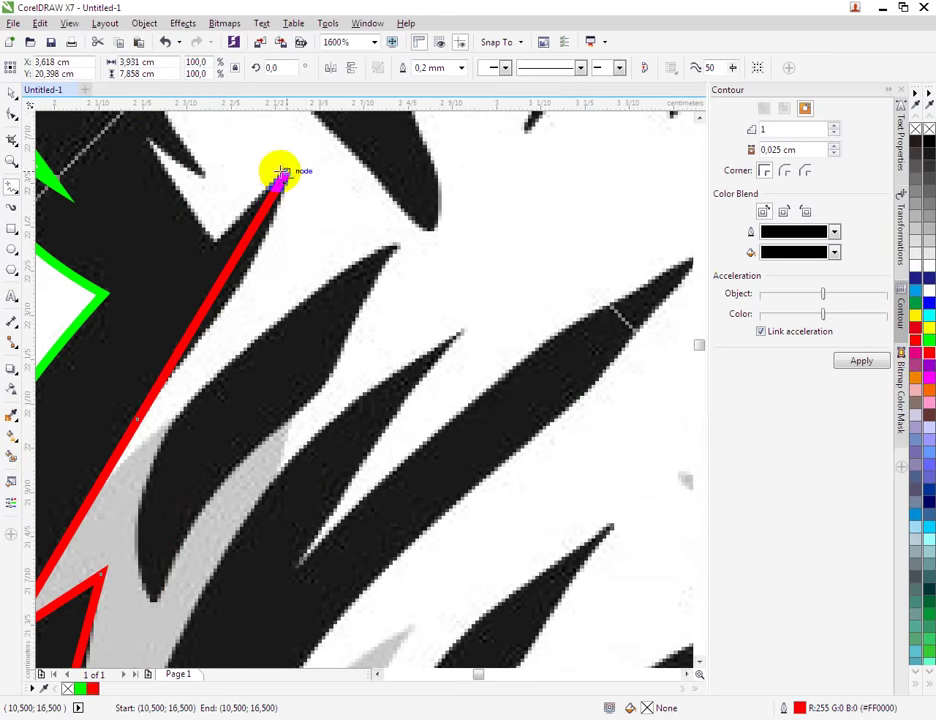
drag(283, 176, 214, 240)
drag(214, 240, 205, 180)
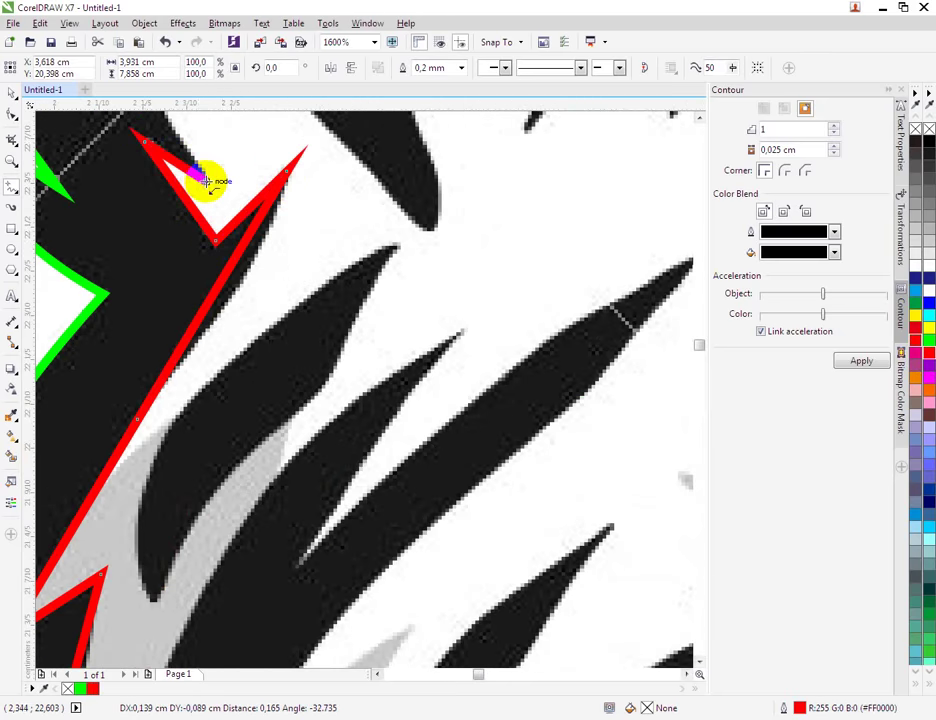
scroll(214, 208, down, 2)
scroll(213, 176, down, 1)
scroll(202, 130, up, 2)
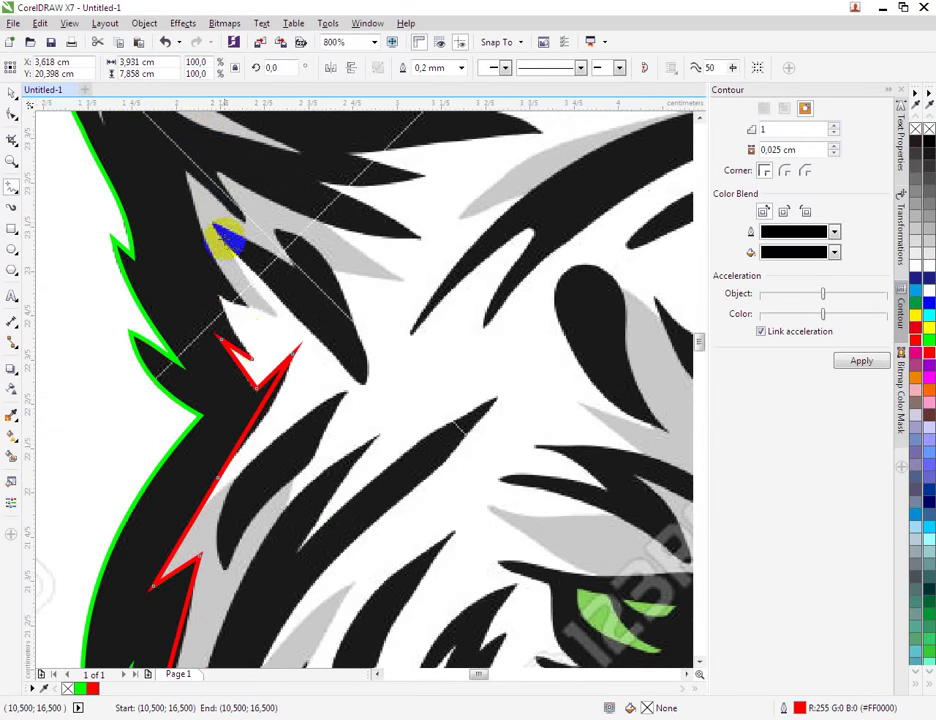
drag(255, 357, 190, 176)
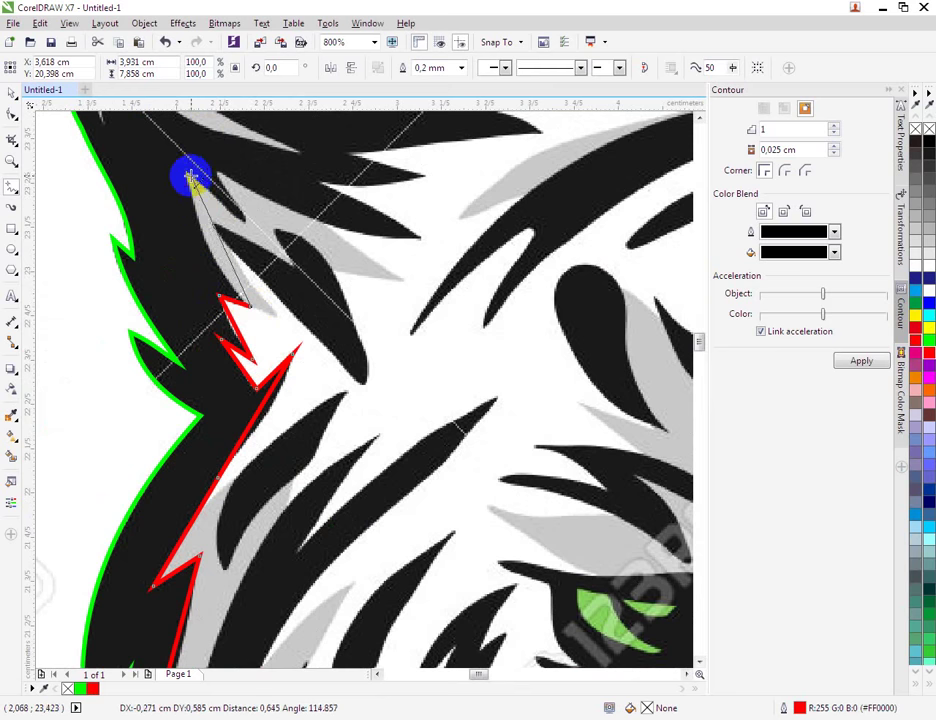
click(186, 172)
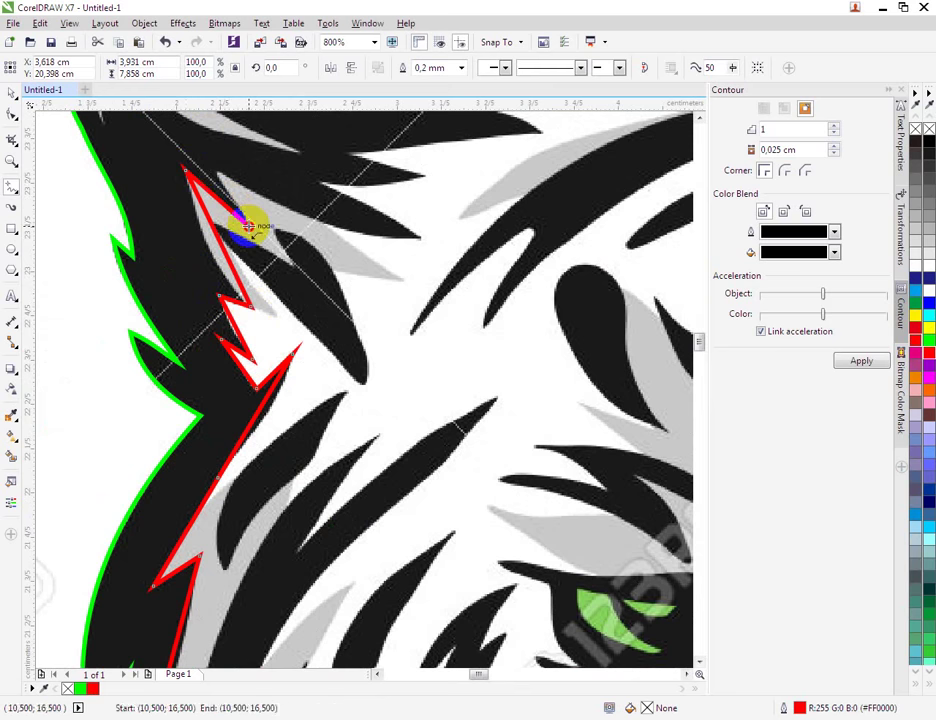
Trace the notch inside the ear and the three fur spikes pointing toward the forehead with straight segments.
drag(248, 226, 248, 227)
click(422, 238)
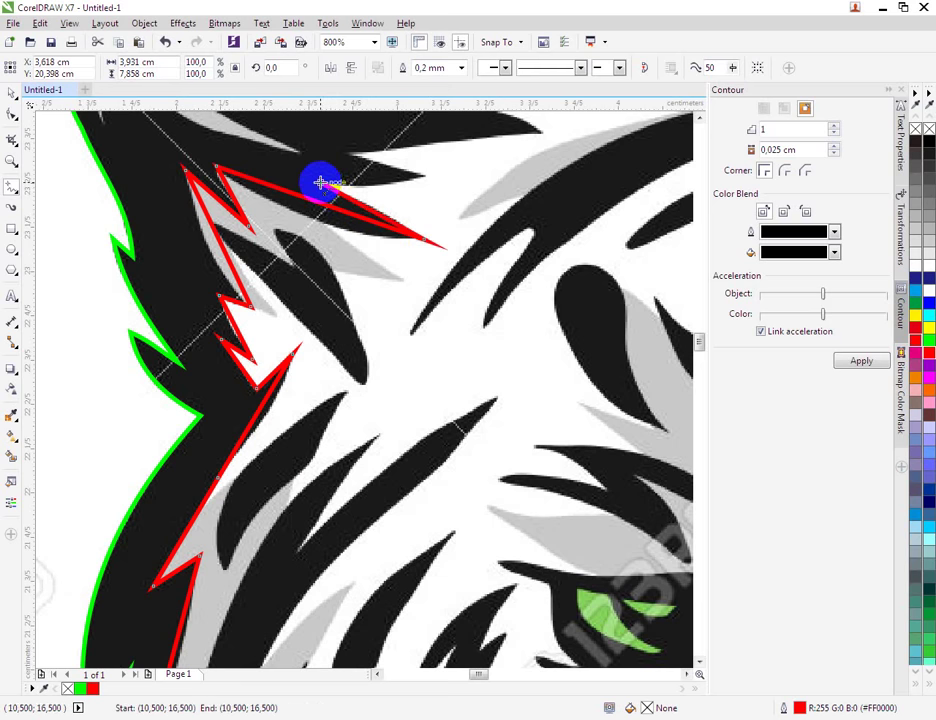
click(320, 182)
drag(427, 176, 427, 177)
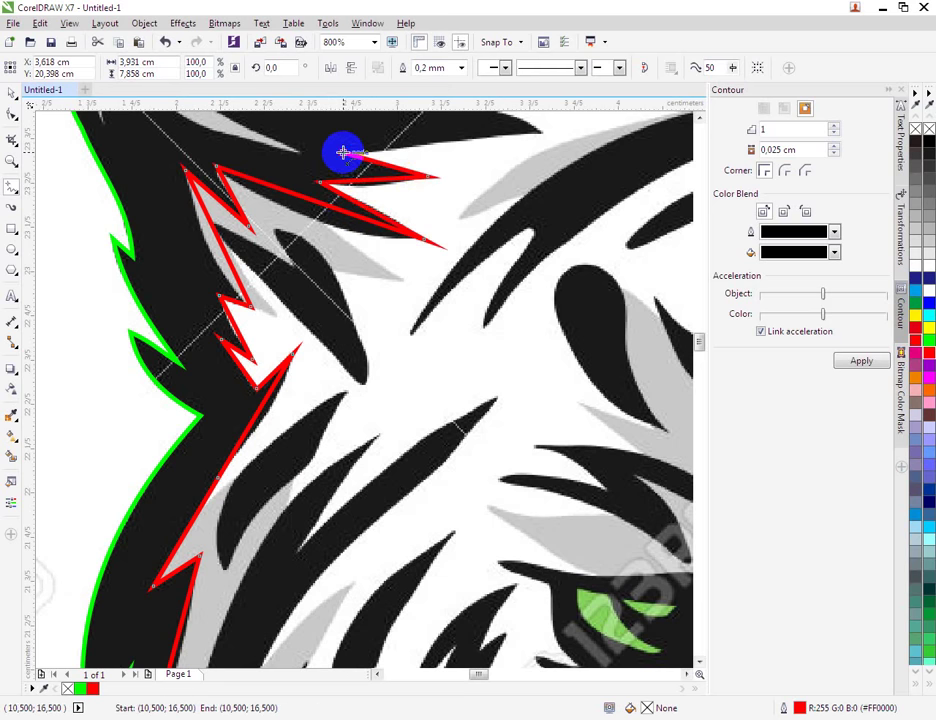
click(343, 152)
click(545, 133)
Add the last fur spike at the ear's base and close the red outline at the upper end of the centre line.
scroll(284, 278, down, 1)
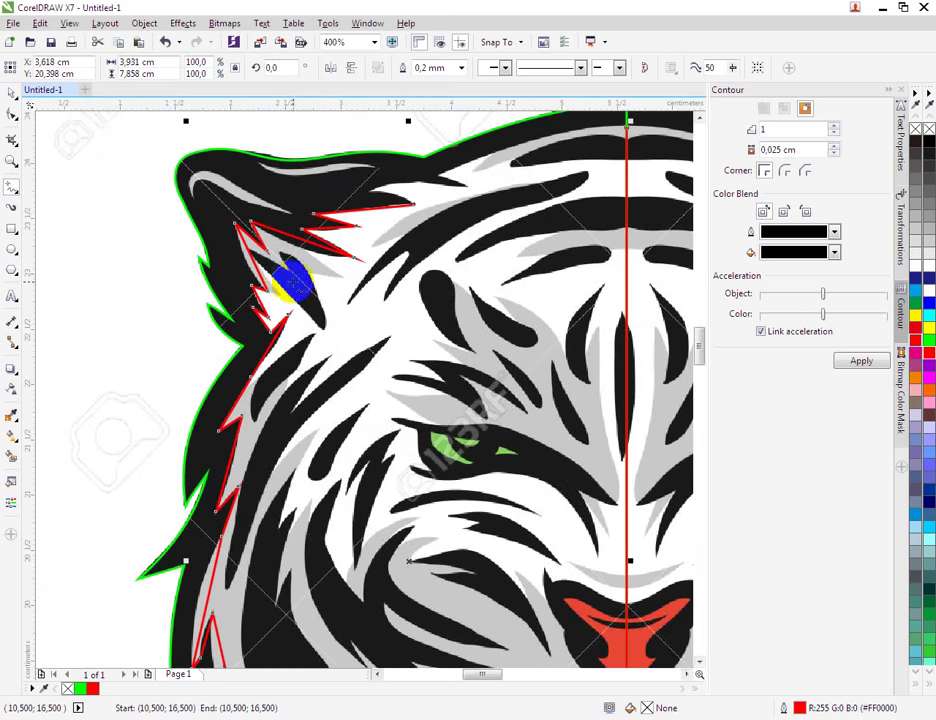
scroll(420, 213, up, 1)
click(437, 210)
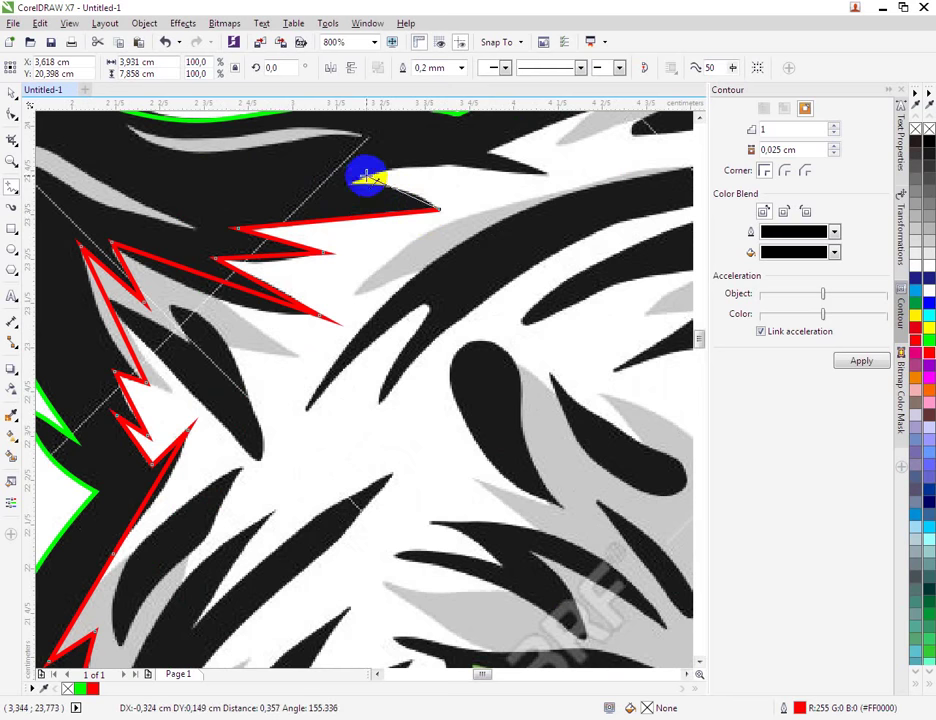
click(551, 176)
scroll(410, 255, down, 2)
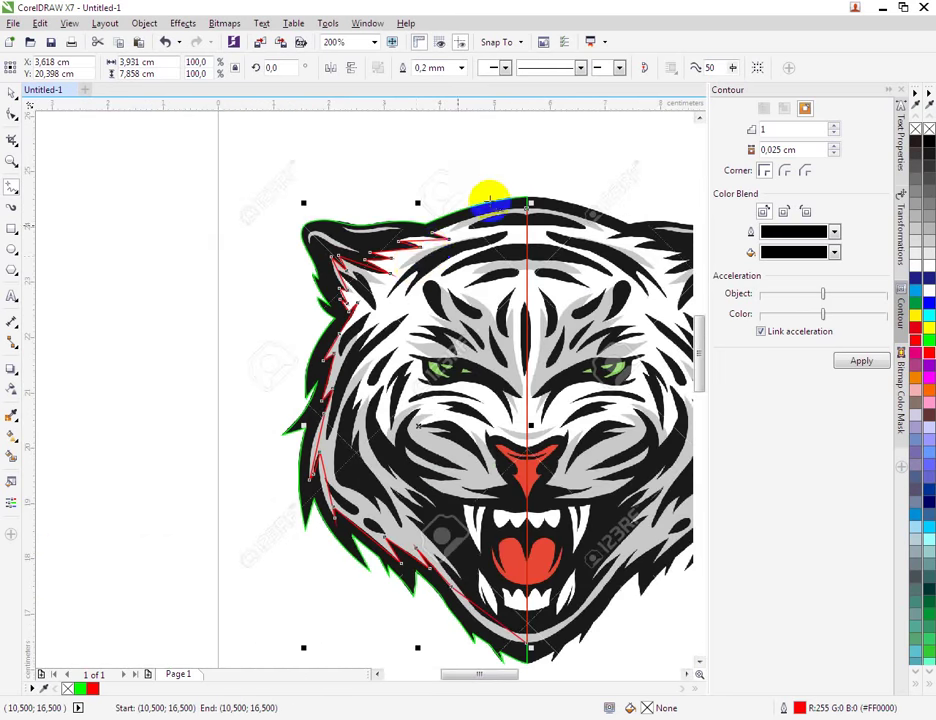
scroll(485, 199, up, 1)
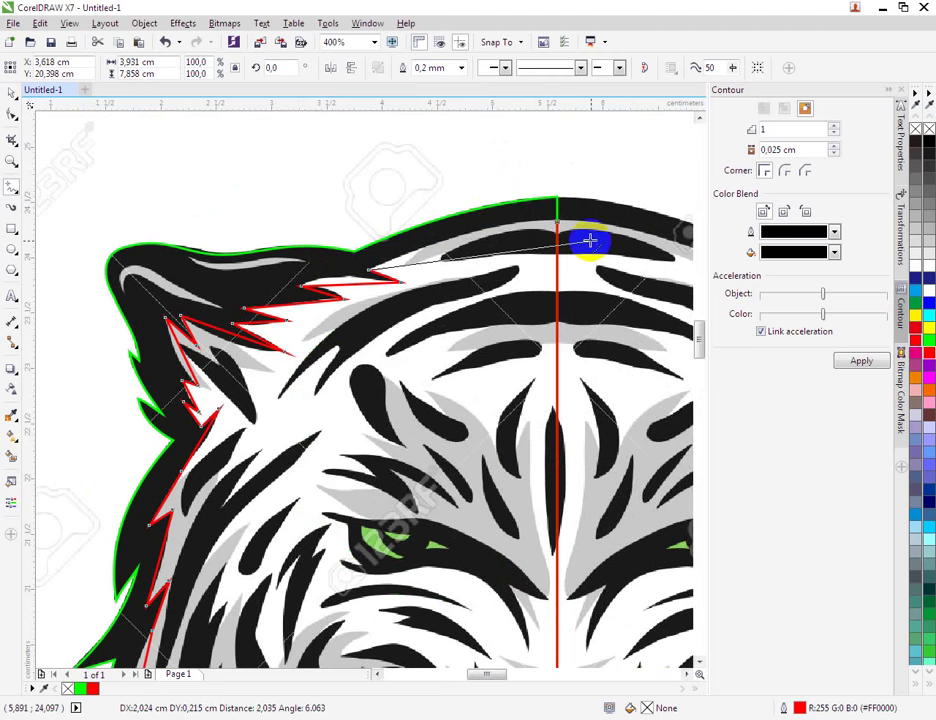
click(557, 222)
Convert the red outline's straight forehead segment to a curve and bend it along the upper edge of the grey band.
scroll(557, 222, up, 1)
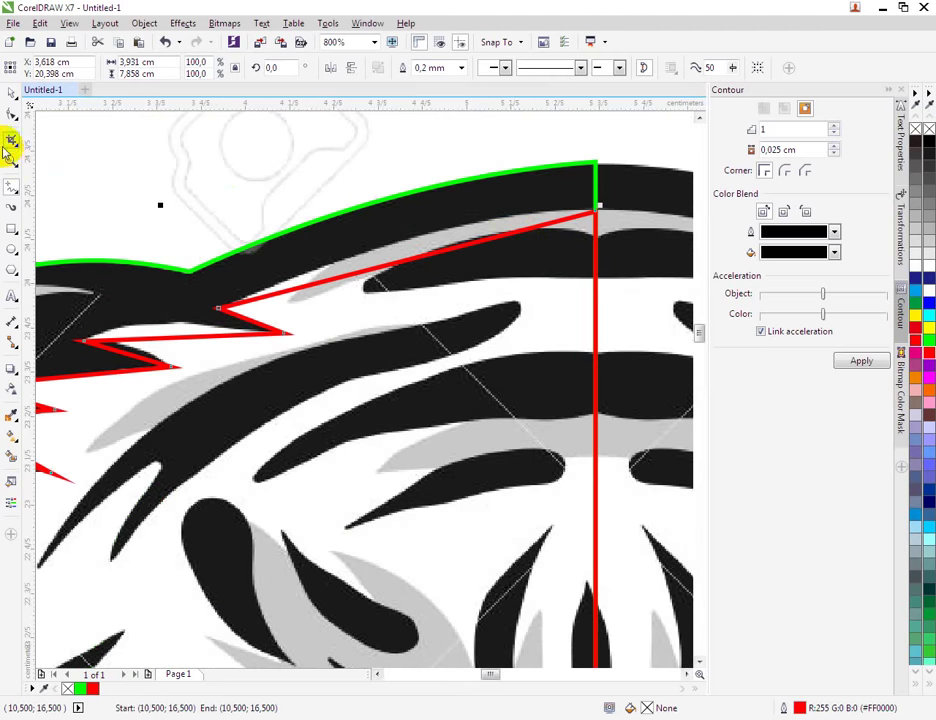
click(10, 117)
right_click(397, 267)
click(408, 266)
drag(408, 266, 418, 238)
scroll(420, 280, down, 2)
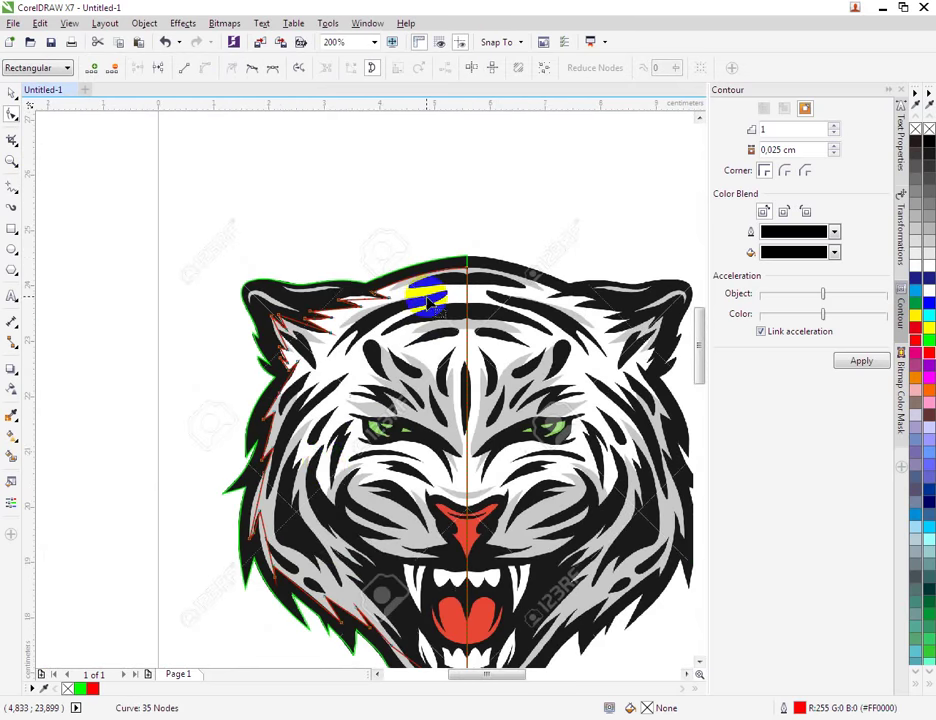
scroll(324, 376, down, 1)
scroll(305, 330, up, 2)
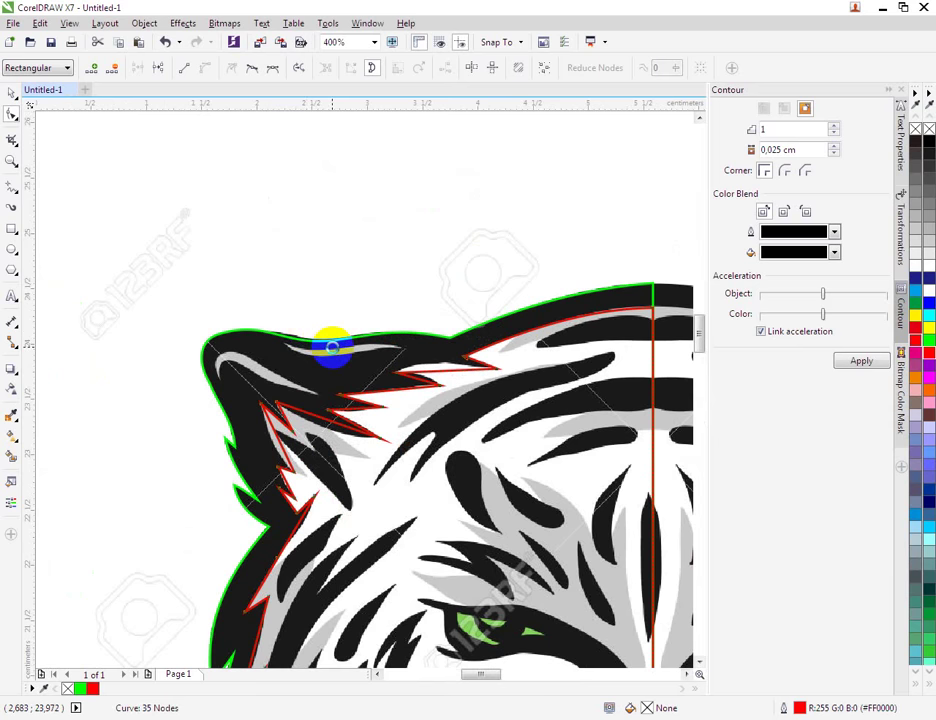
Save the drawing as "Head Tiger" in the Vector Logo folder on drive D.
key(ctrl+s)
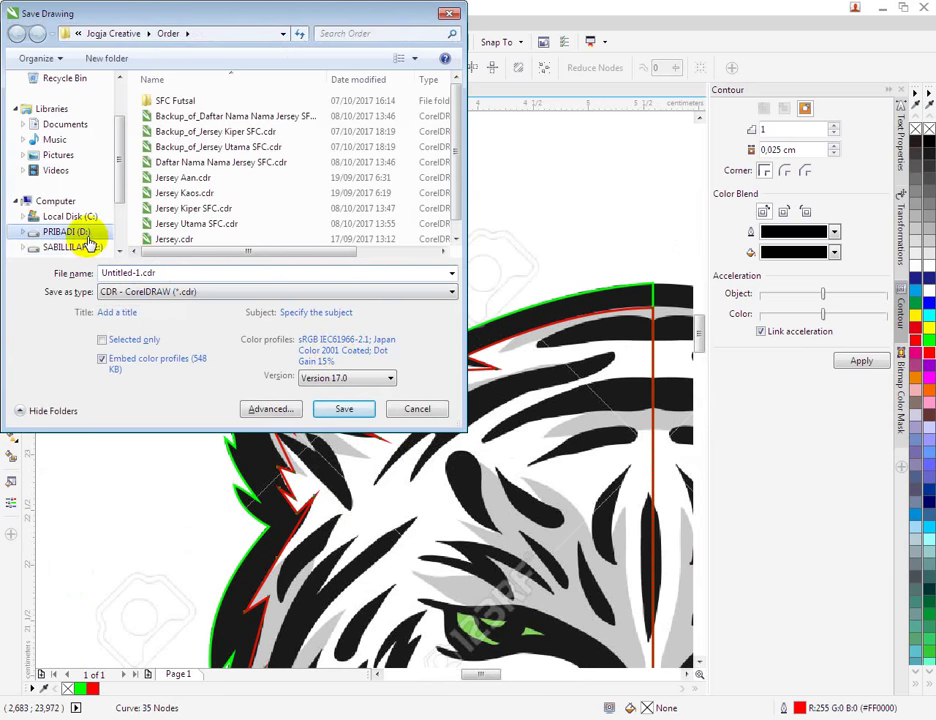
click(66, 231)
scroll(261, 225, down, 6)
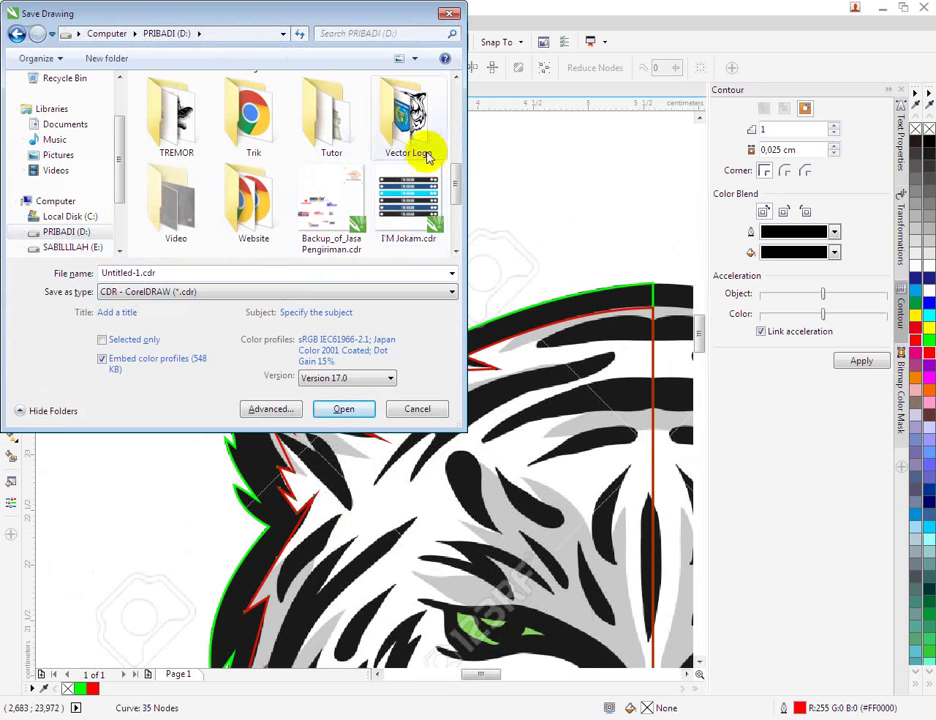
double_click(424, 150)
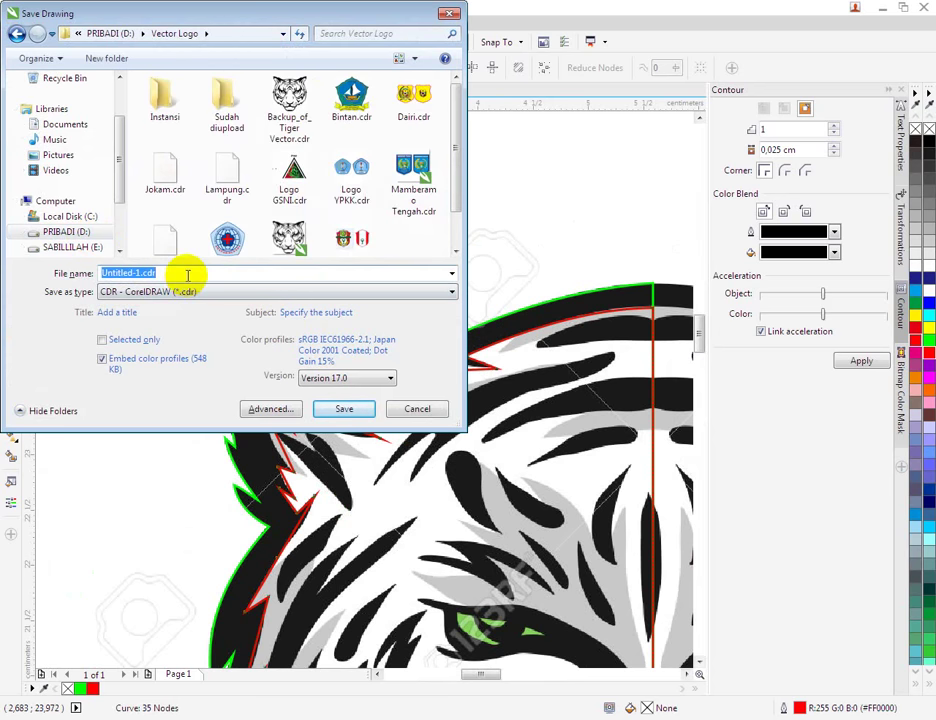
text(Head Tiger)
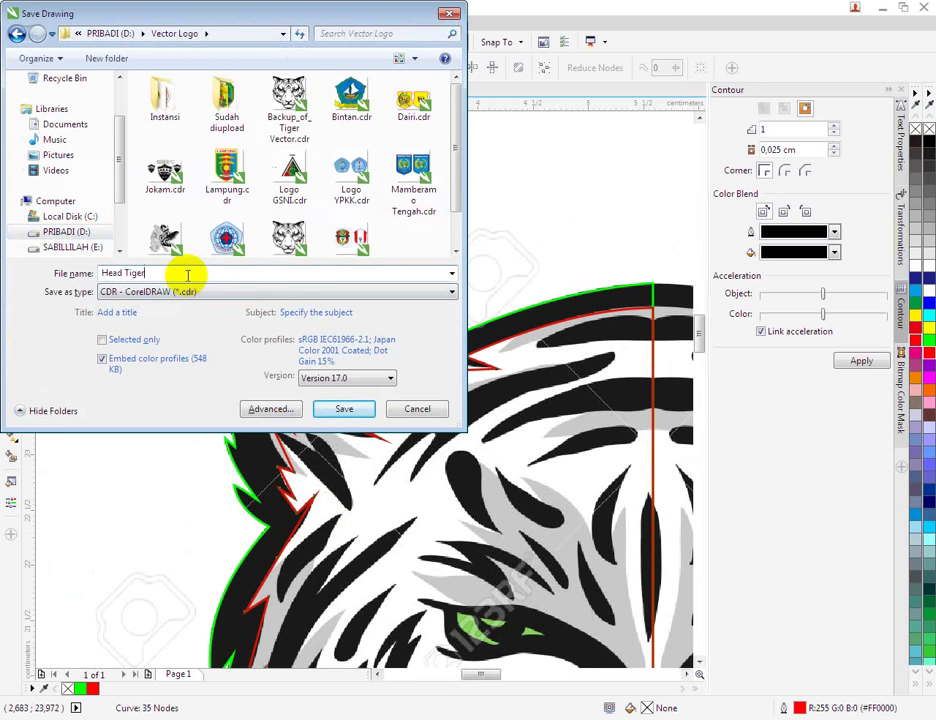
key(Return)
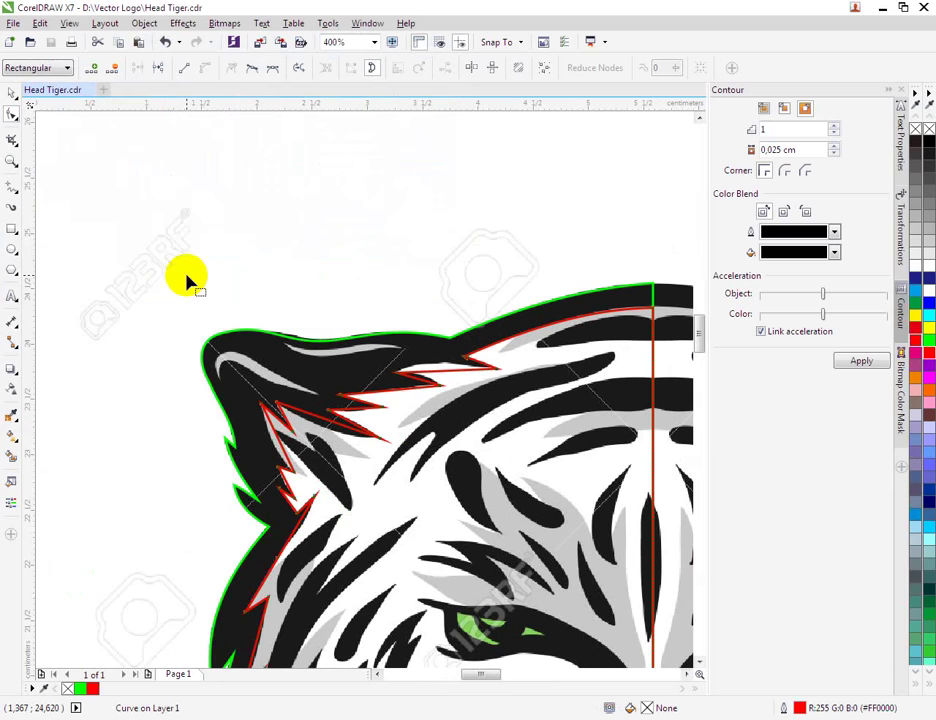
Convert the straight lower edge of the first fur spike beside the forehead to a curve and bend it along the white area.
scroll(345, 575, down, 2)
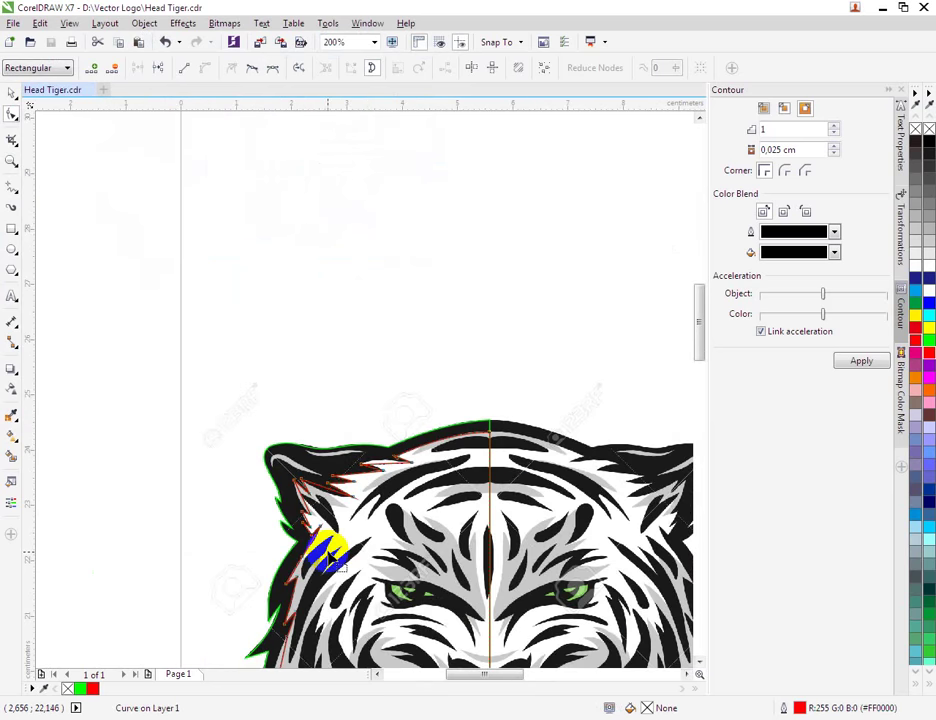
scroll(367, 531, up, 2)
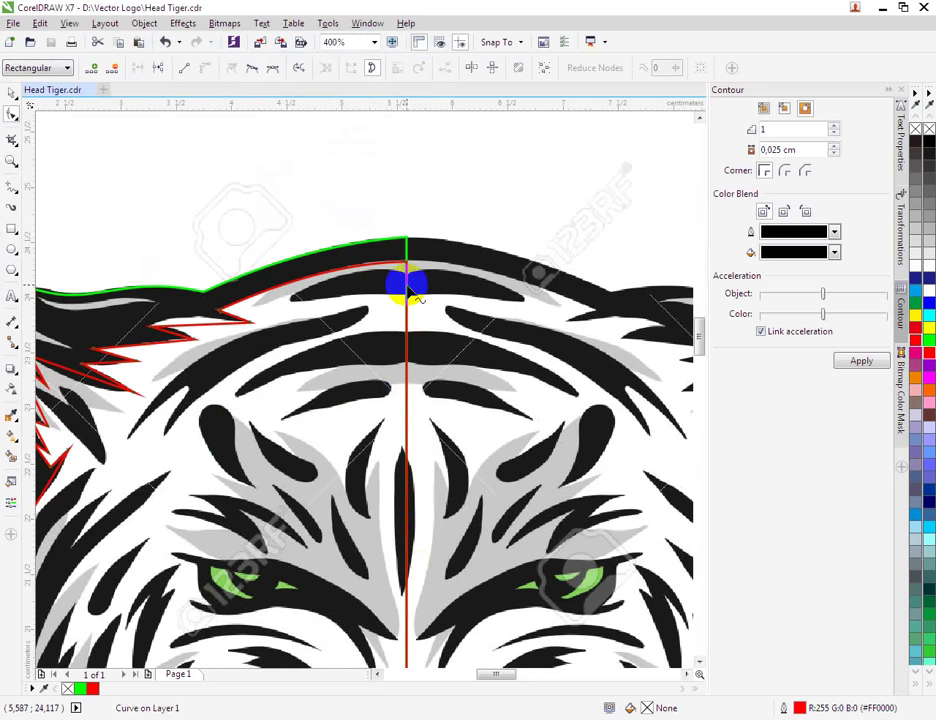
scroll(409, 292, up, 1)
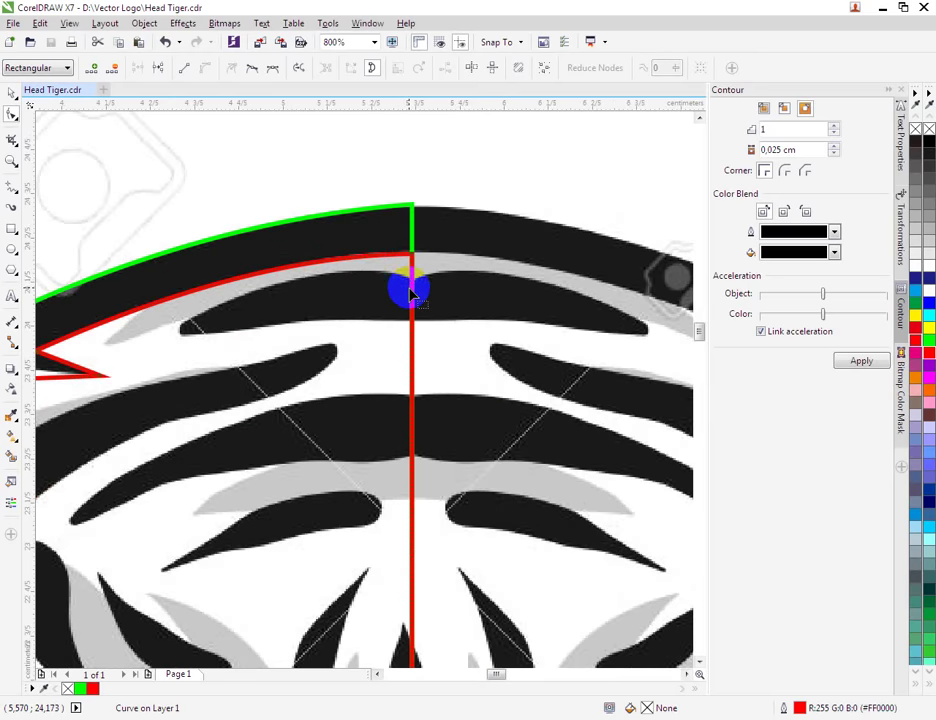
scroll(197, 318, down, 3)
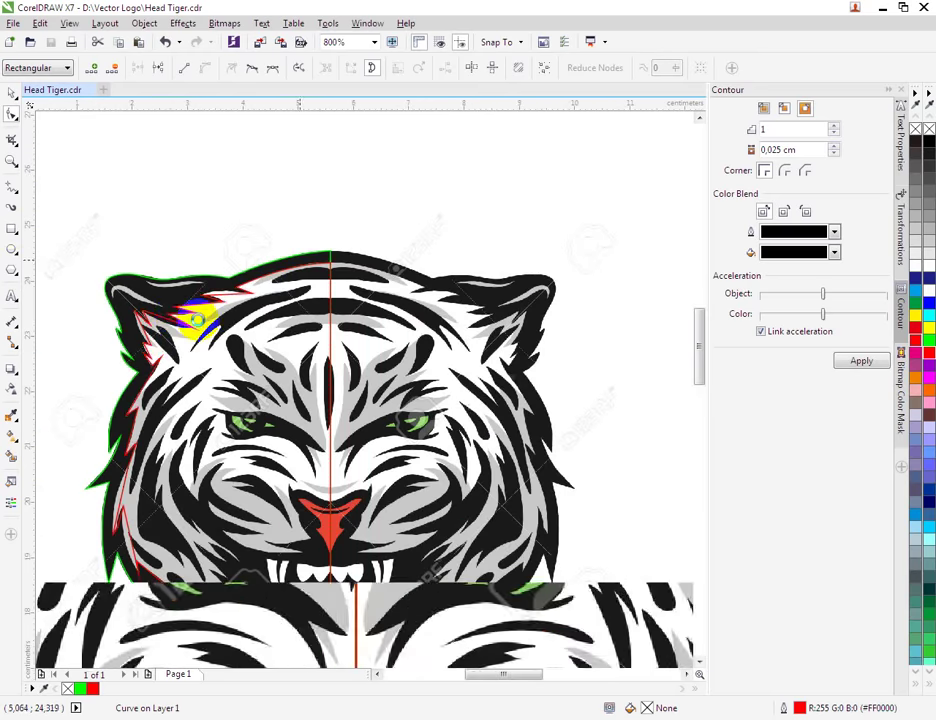
scroll(195, 318, up, 4)
right_click(319, 259)
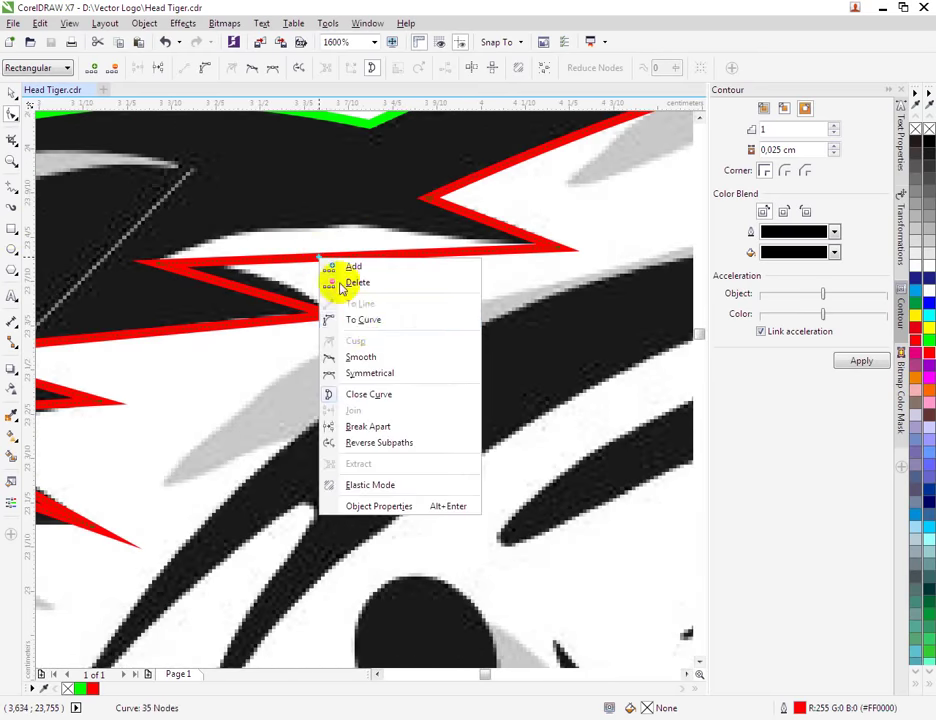
click(360, 319)
drag(325, 250, 493, 225)
Convert the first fur spike's short upper edge to a curve and bend it to match the artwork.
right_click(495, 225)
click(491, 224)
right_click(493, 226)
click(530, 279)
drag(515, 236, 520, 227)
Convert the upper edge of the second fur spike to a curve and bulge it outward along the black shape.
right_click(268, 299)
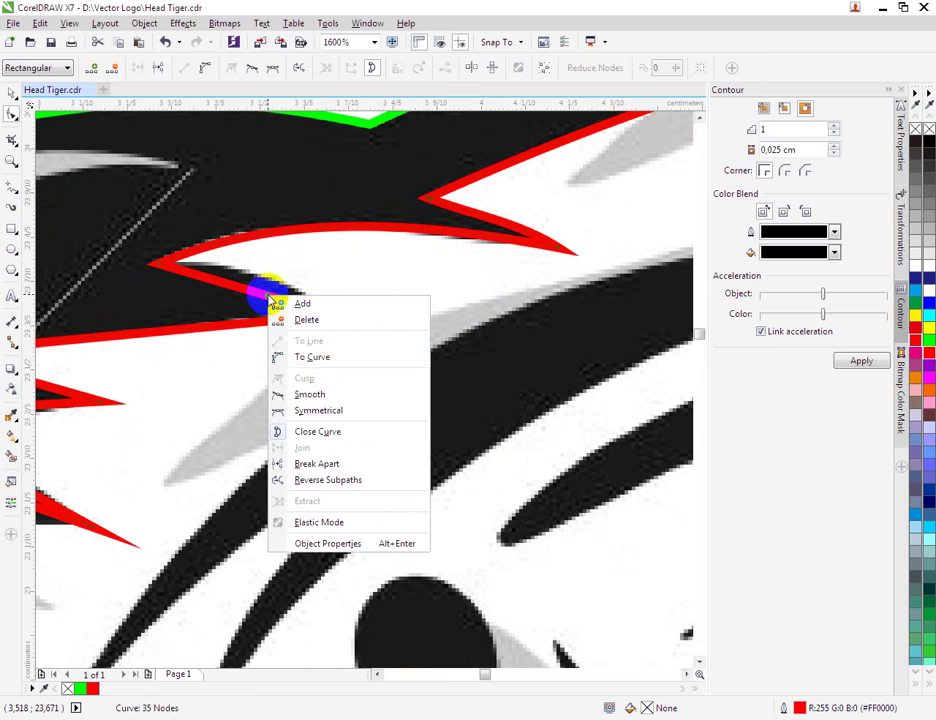
click(311, 356)
drag(209, 282, 280, 258)
drag(280, 303, 282, 266)
scroll(372, 300, down, 2)
scroll(251, 317, up, 2)
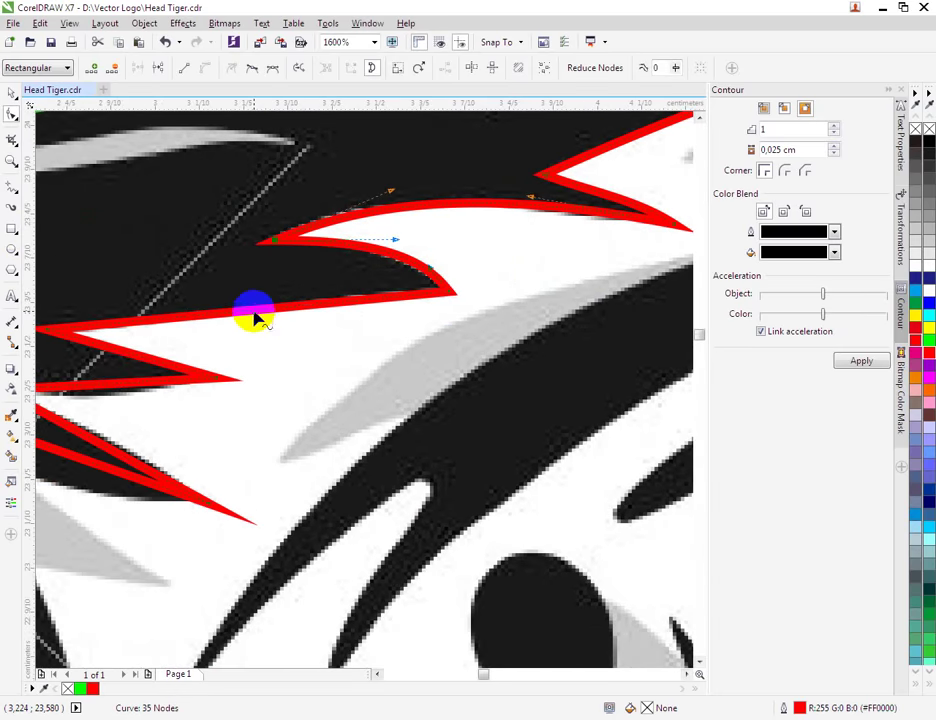
Convert the long lower edge of the second fur spike to a curve and arch it slightly upward.
right_click(254, 313)
click(289, 373)
drag(254, 316, 251, 309)
scroll(295, 328, down, 2)
scroll(227, 366, up, 2)
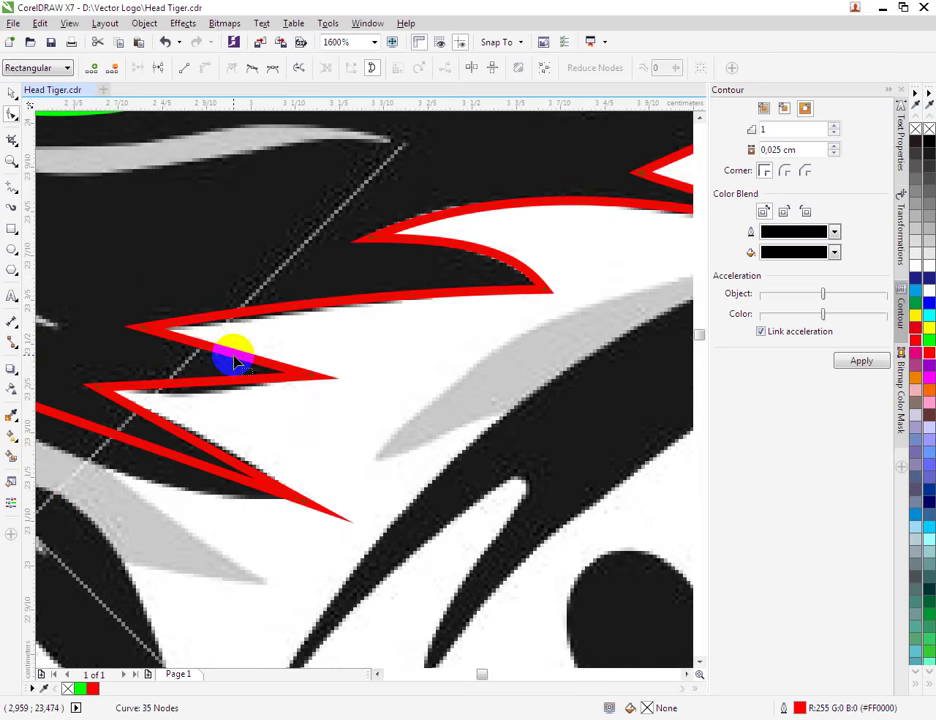
Convert the third fur spike's upper and lower edges to curves and bend both along the black shape.
right_click(233, 362)
click(243, 362)
drag(243, 362, 217, 390)
right_click(210, 385)
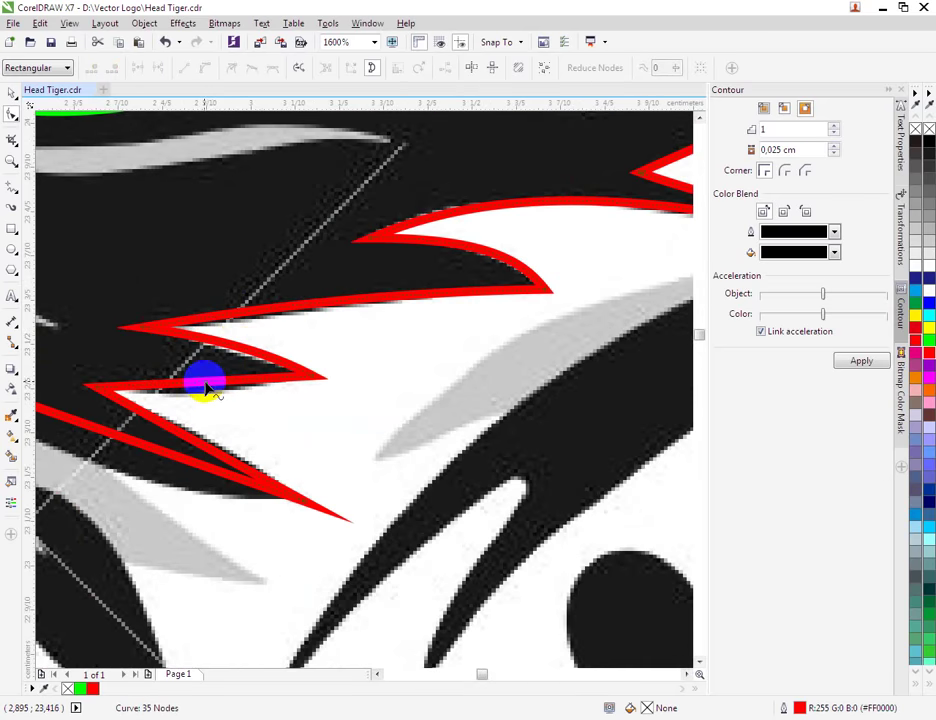
click(230, 441)
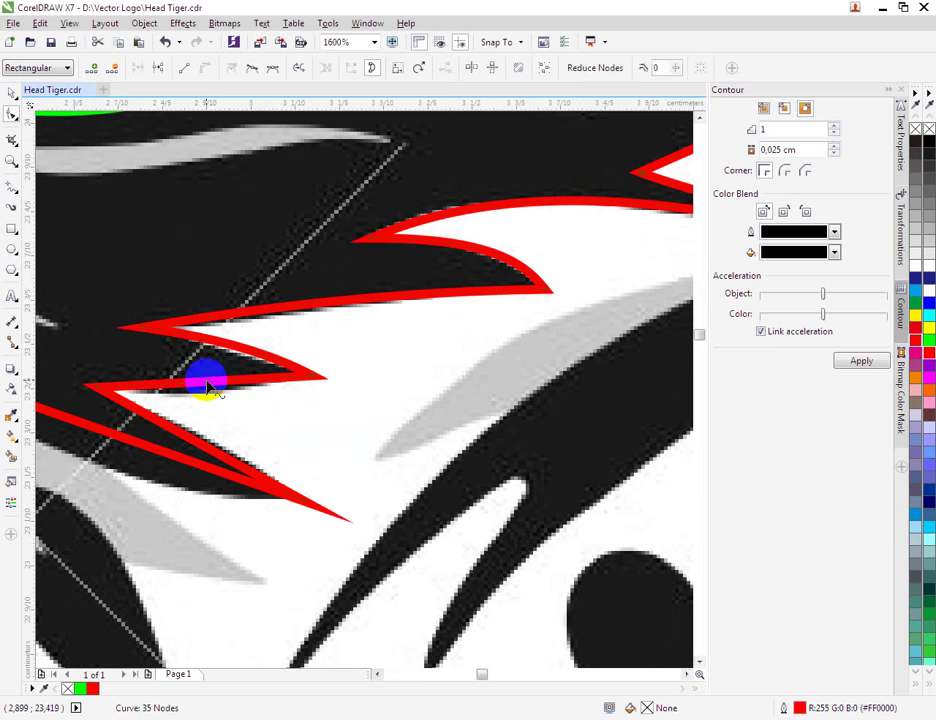
drag(206, 382, 207, 393)
scroll(191, 468, down, 1)
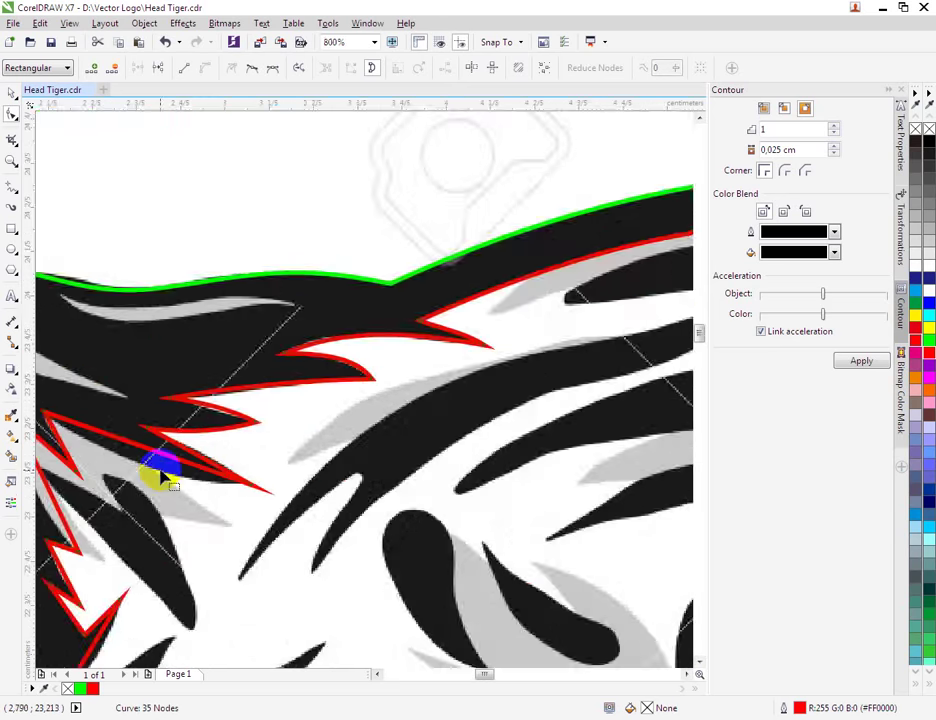
Convert the lower edge of the longest fur spike to a curve and bend it along the grey inner-ear area.
scroll(100, 467, up, 1)
click(192, 440)
right_click(198, 433)
click(230, 493)
drag(198, 432, 184, 464)
scroll(184, 464, down, 1)
scroll(163, 491, down, 2)
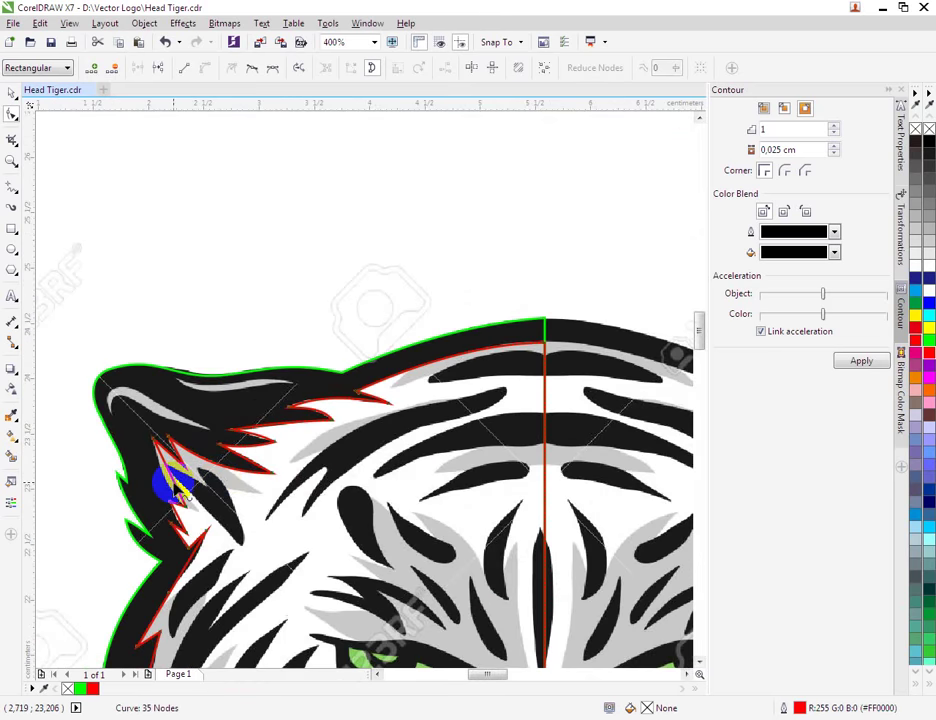
Convert the right edge of the narrow inner-ear spike to a curve and shape it along the grey boundary.
scroll(150, 451, up, 5)
scroll(255, 413, up, 1)
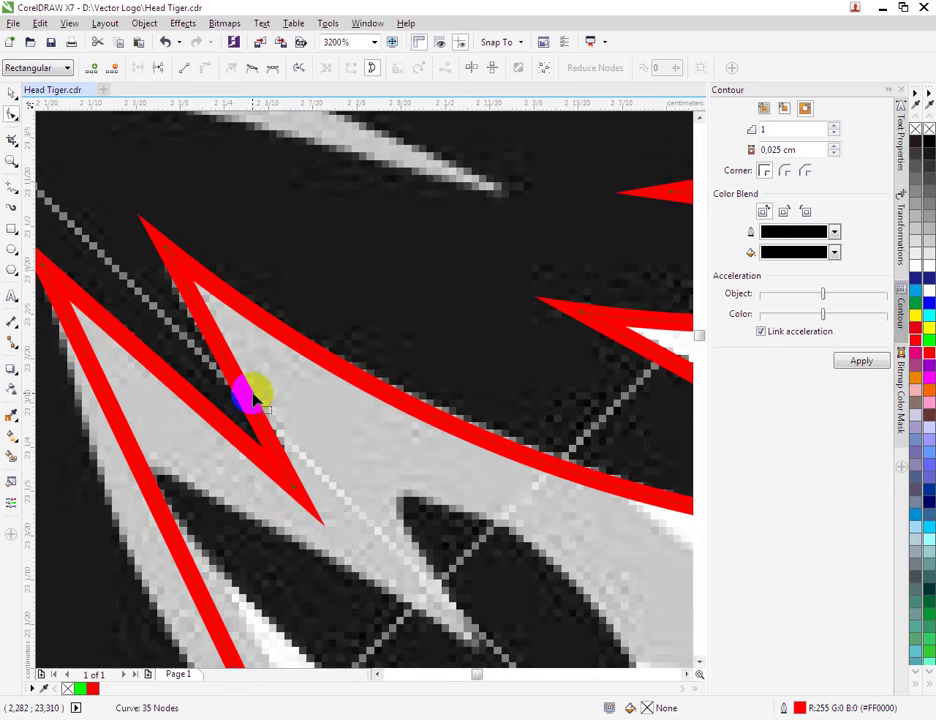
right_click(252, 425)
click(286, 477)
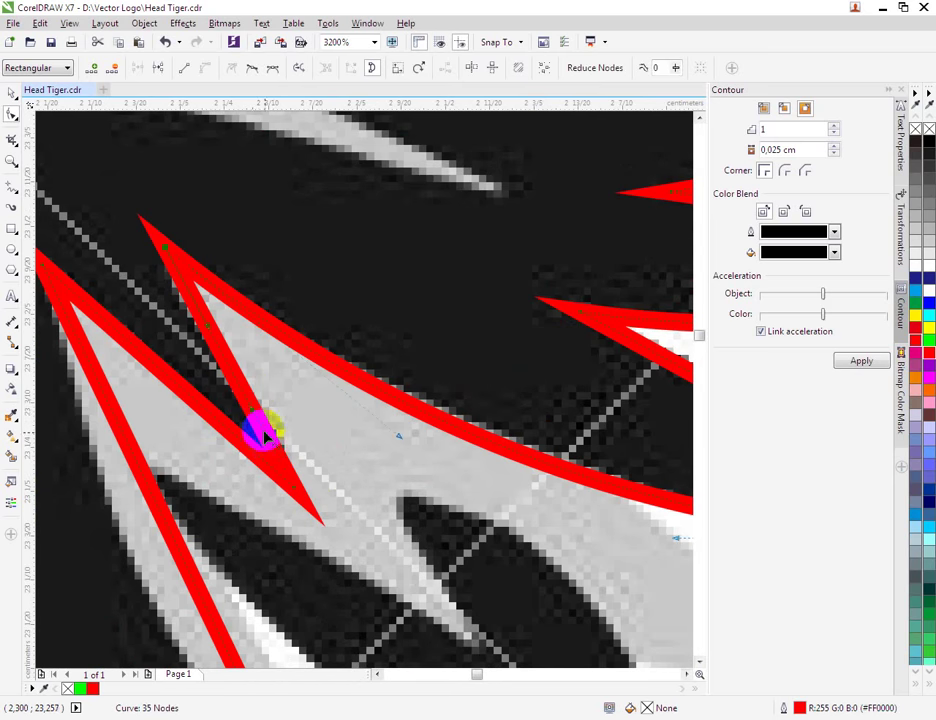
drag(252, 411, 270, 409)
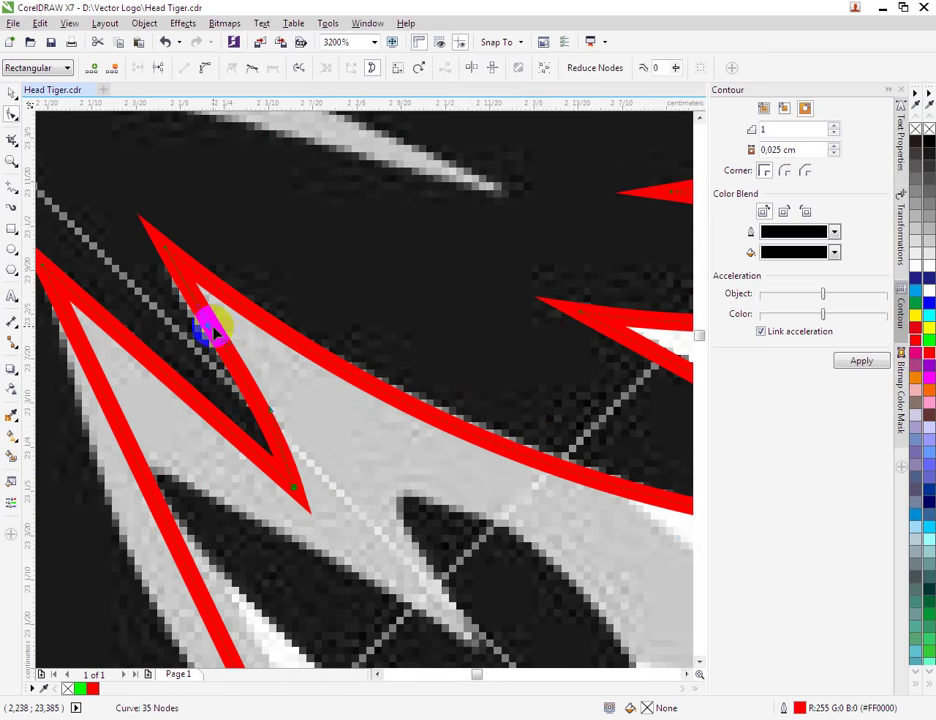
drag(200, 330, 198, 324)
Convert the long outer edge of the grey inner-ear area to a curve and bend it along the black boundary.
scroll(198, 324, down, 1)
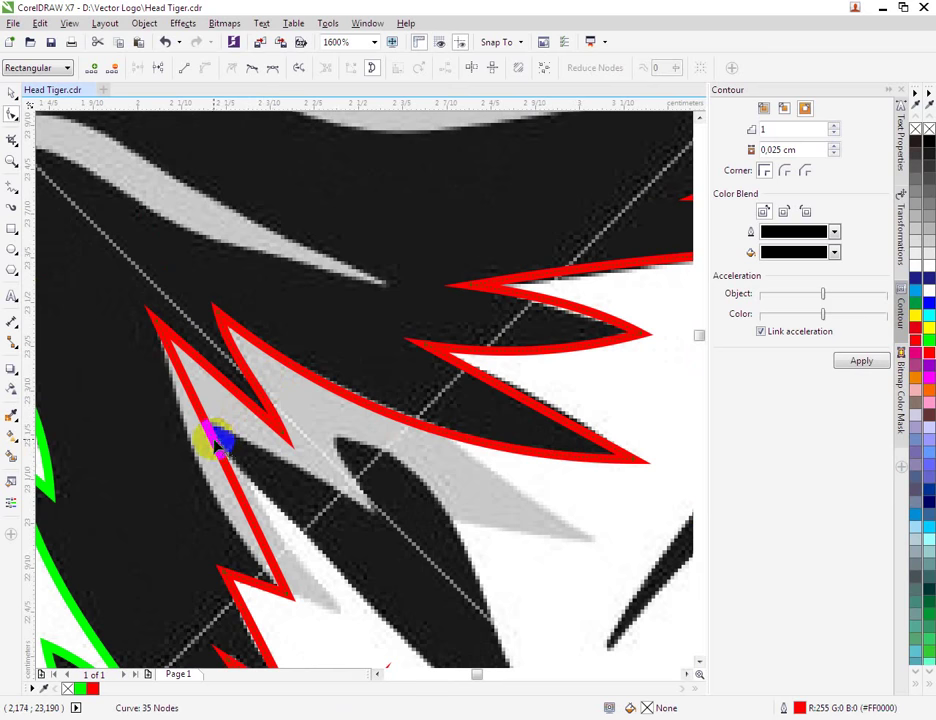
right_click(219, 442)
click(257, 501)
drag(215, 470, 237, 395)
scroll(237, 388, down, 1)
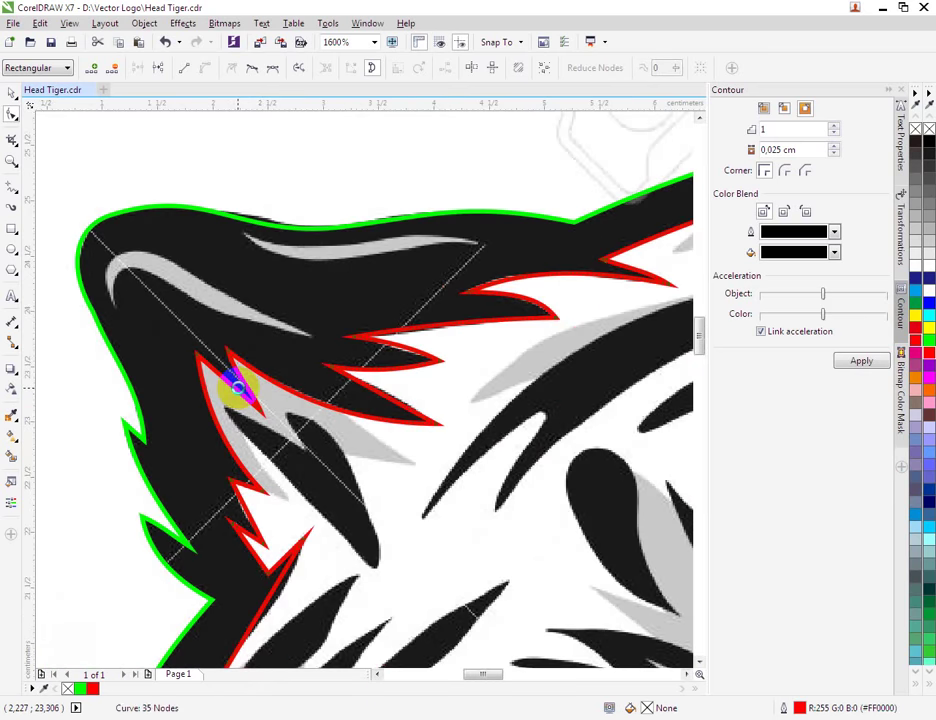
Convert the left edge of the white fur notch below the grey inner-ear area to a curve and bend it slightly.
scroll(234, 459, down, 2)
right_click(272, 428)
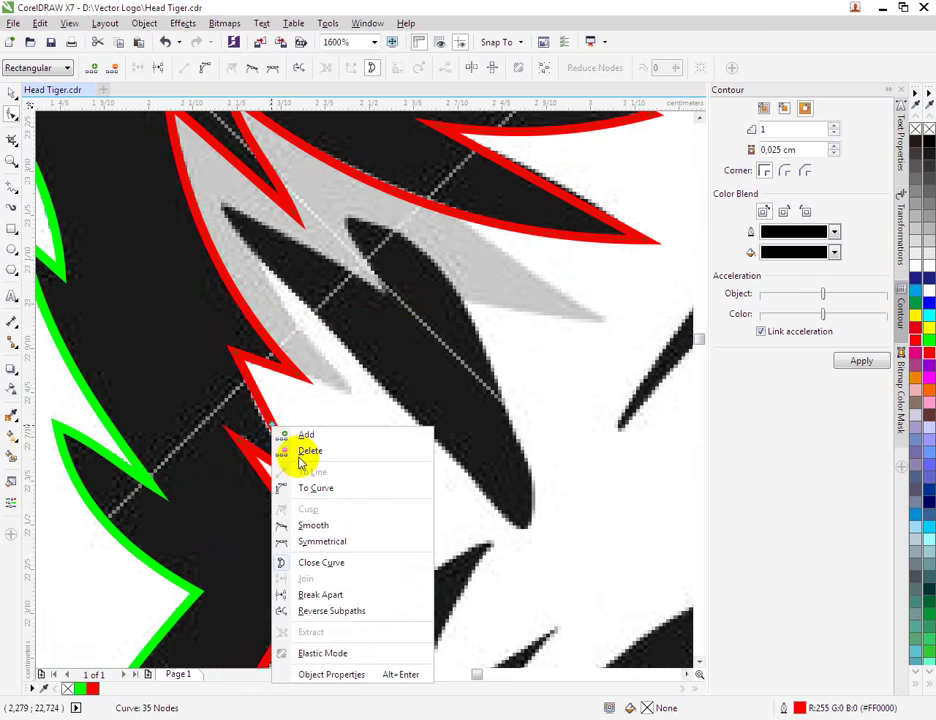
click(267, 434)
scroll(265, 430, up, 1)
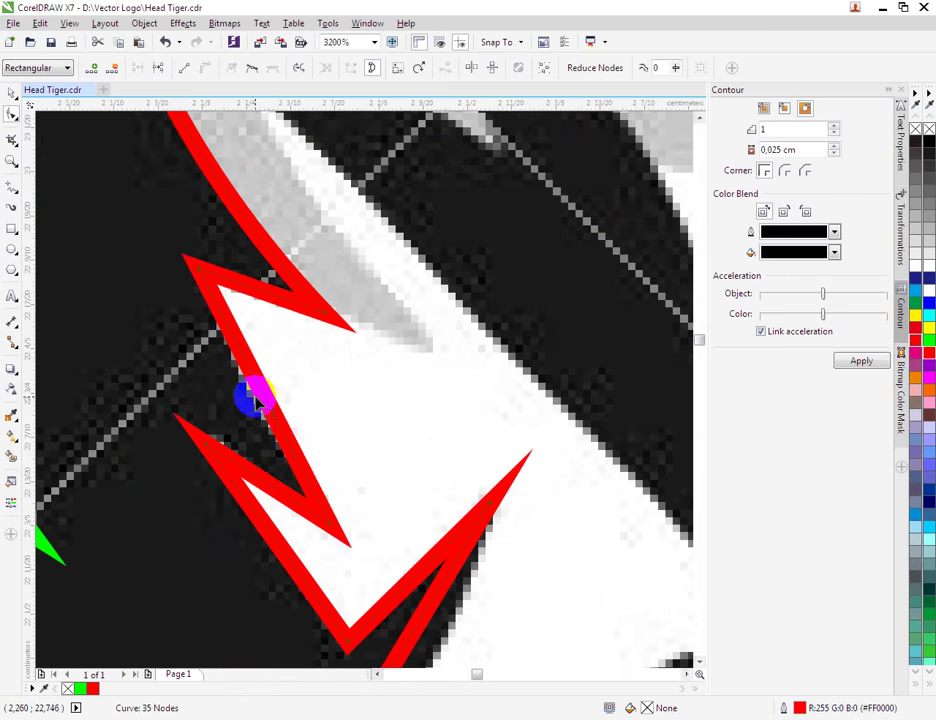
drag(257, 399, 256, 398)
scroll(270, 440, down, 1)
scroll(279, 546, up, 1)
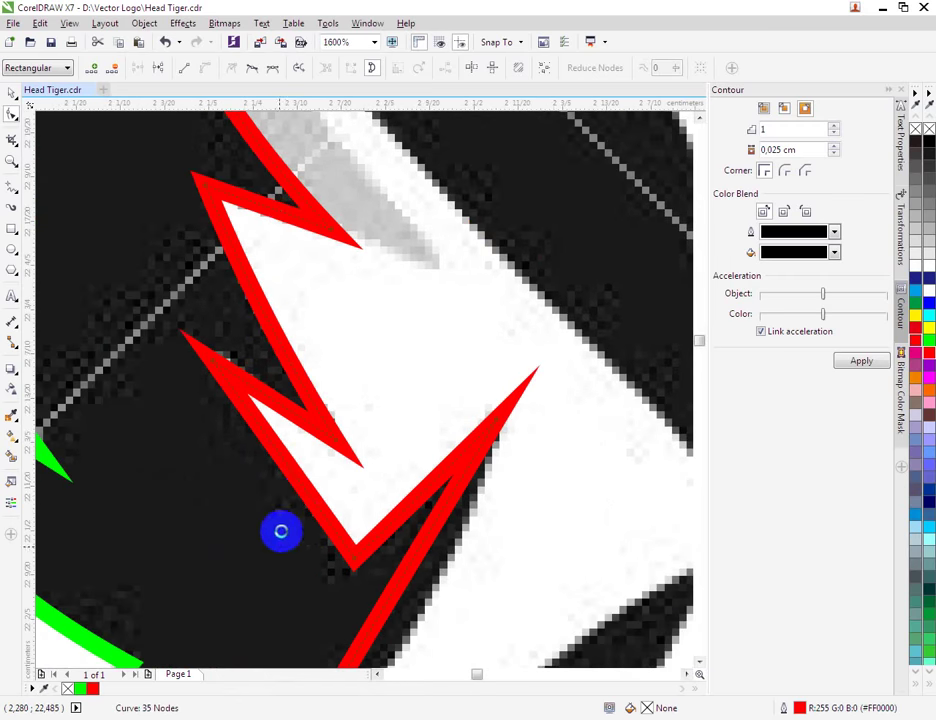
Convert both edges of the small white notch at the ear's base to curves and fit them to the artwork.
right_click(287, 468)
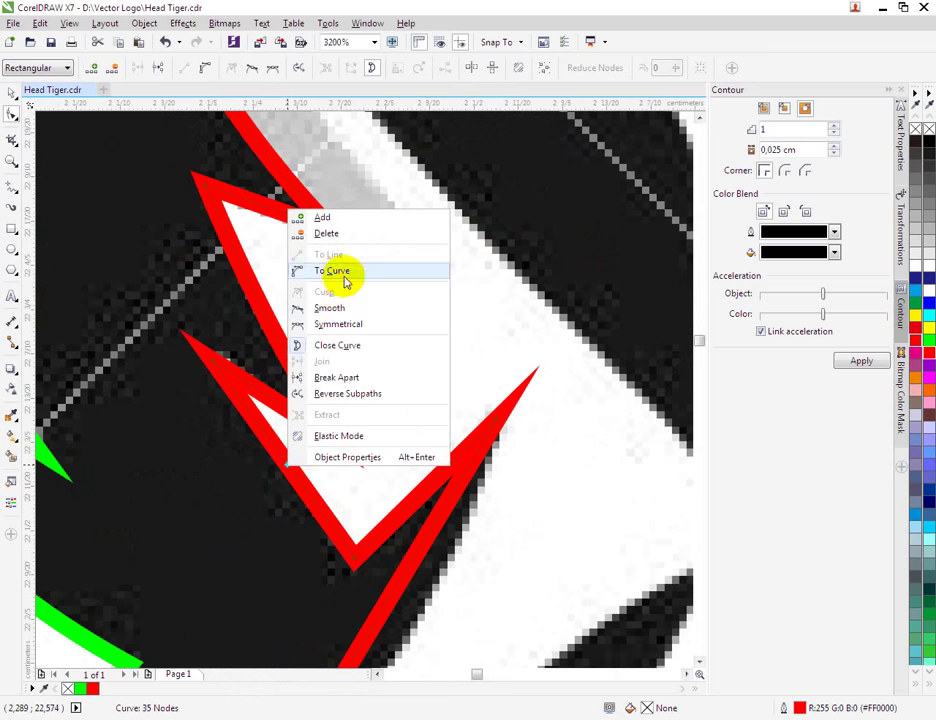
click(344, 271)
click(287, 470)
drag(293, 468, 286, 414)
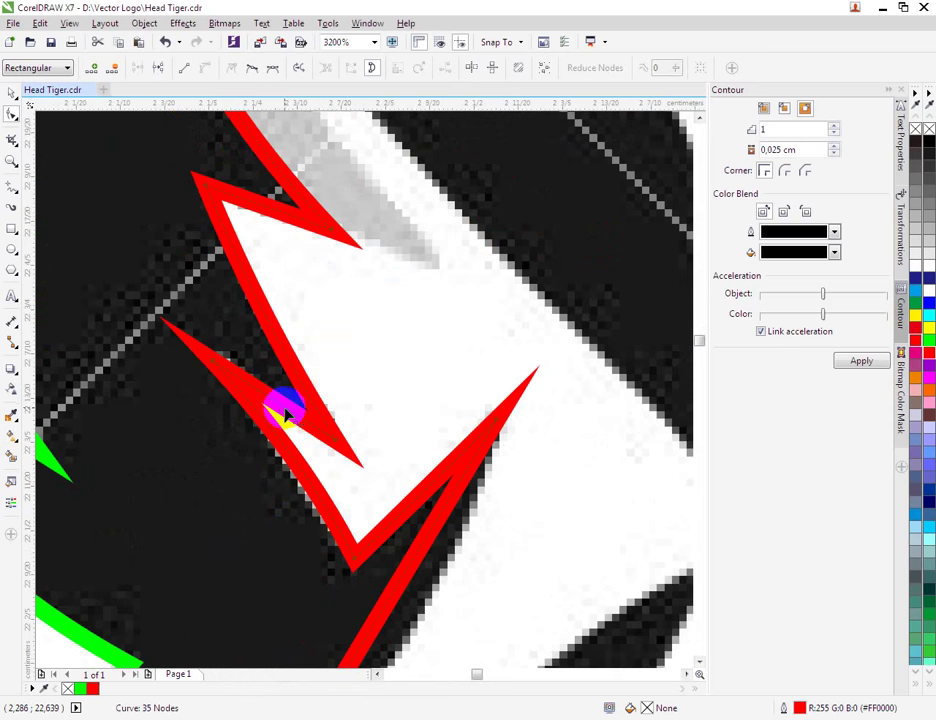
right_click(281, 403)
click(325, 466)
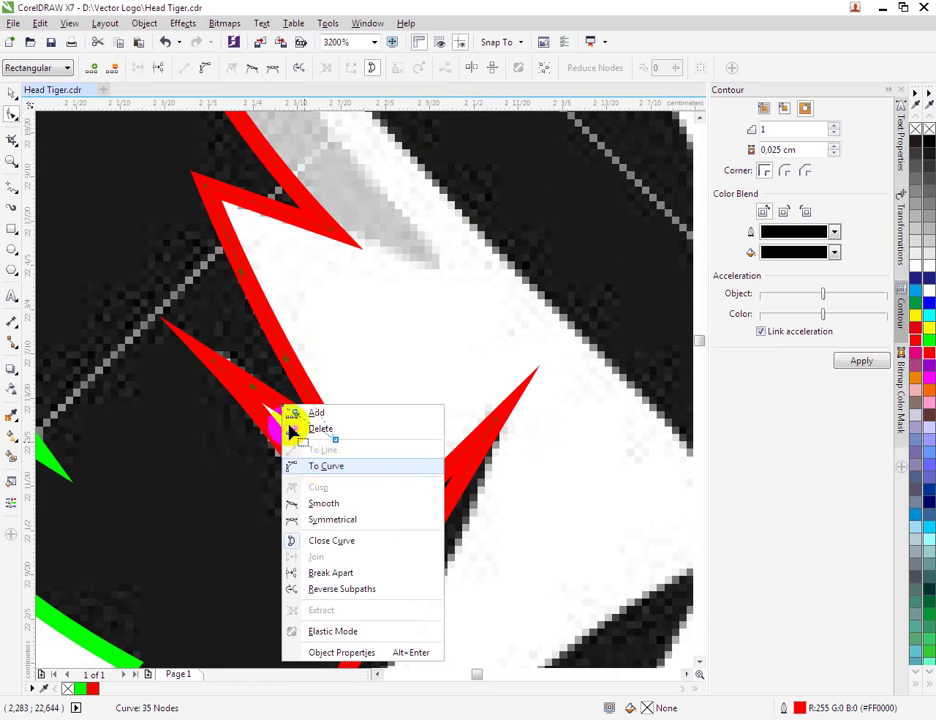
drag(279, 396, 283, 395)
scroll(283, 395, down, 1)
Convert the outline segments at the ear's base and down the upper cheek to curves and bend them along the black edge.
right_click(374, 471)
right_click(379, 477)
right_click(380, 469)
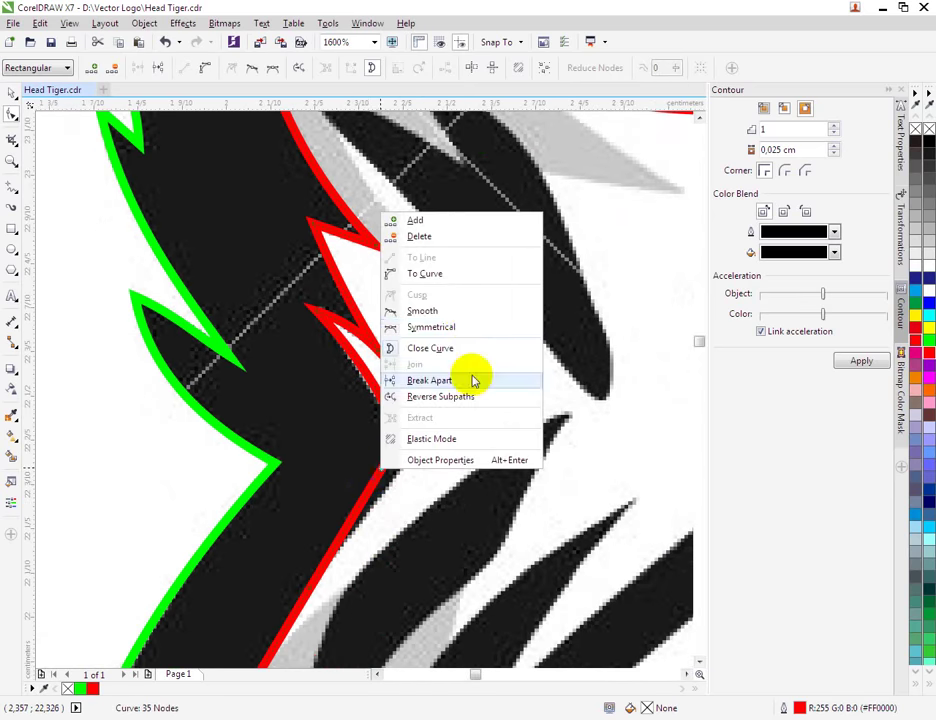
click(453, 272)
drag(411, 424, 427, 473)
scroll(420, 394, up, 2)
right_click(423, 368)
click(462, 420)
scroll(432, 372, up, 1)
drag(406, 362, 415, 379)
scroll(398, 363, down, 4)
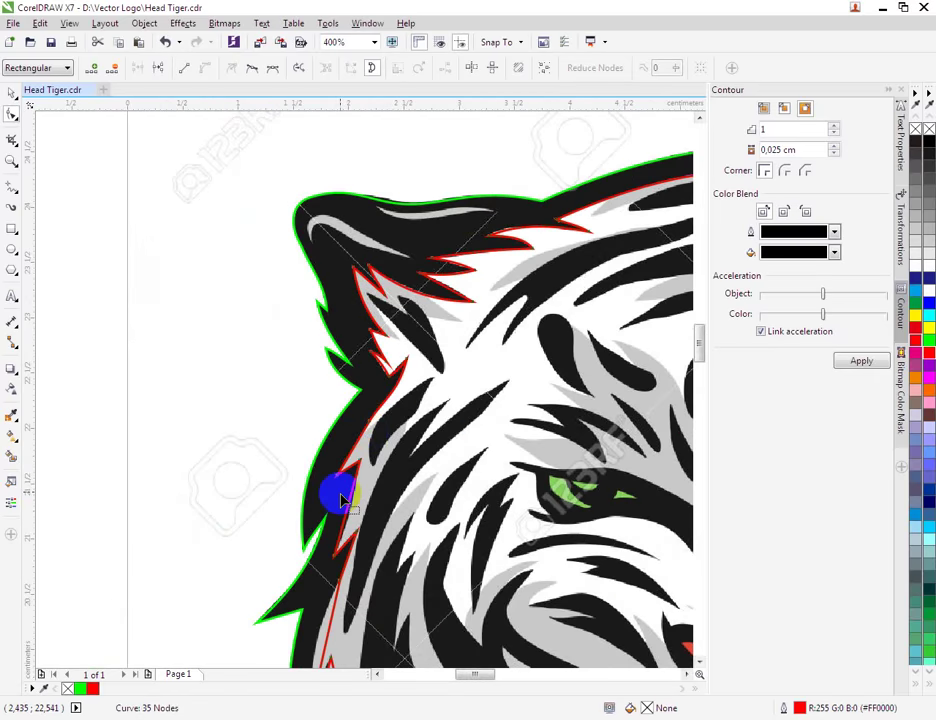
Convert the straight edge at the upper cheek spike to a curve and bend it to follow the grey fur.
scroll(342, 496, up, 2)
right_click(383, 392)
click(374, 450)
drag(362, 385, 373, 397)
scroll(373, 397, down, 2)
Convert the long segment between the two cheek spikes to a curve and bend it outward along the grey band.
scroll(378, 450, up, 2)
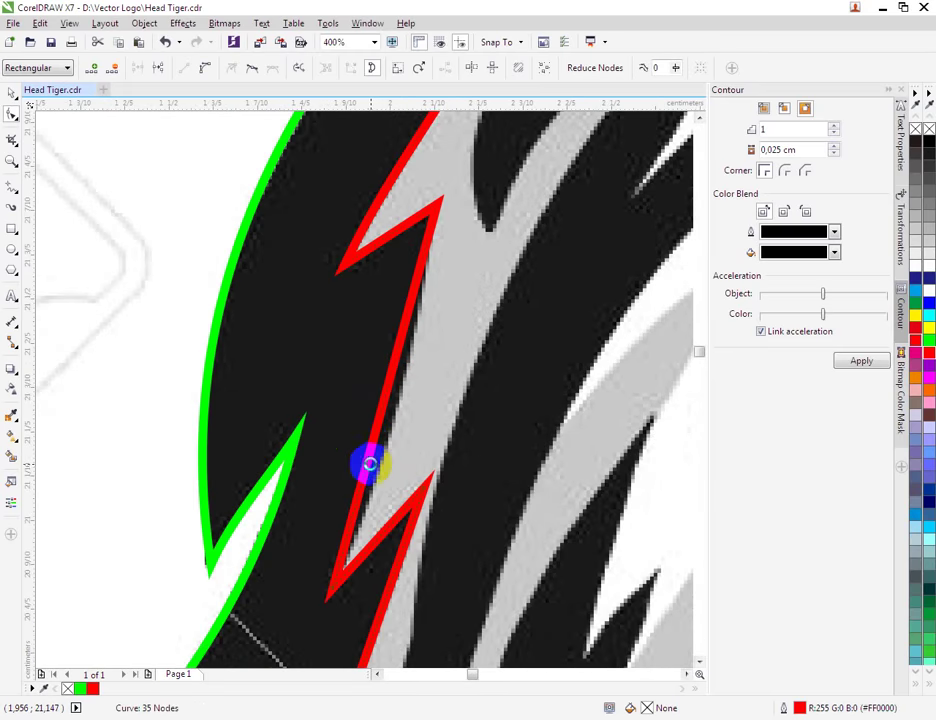
right_click(378, 437)
click(382, 440)
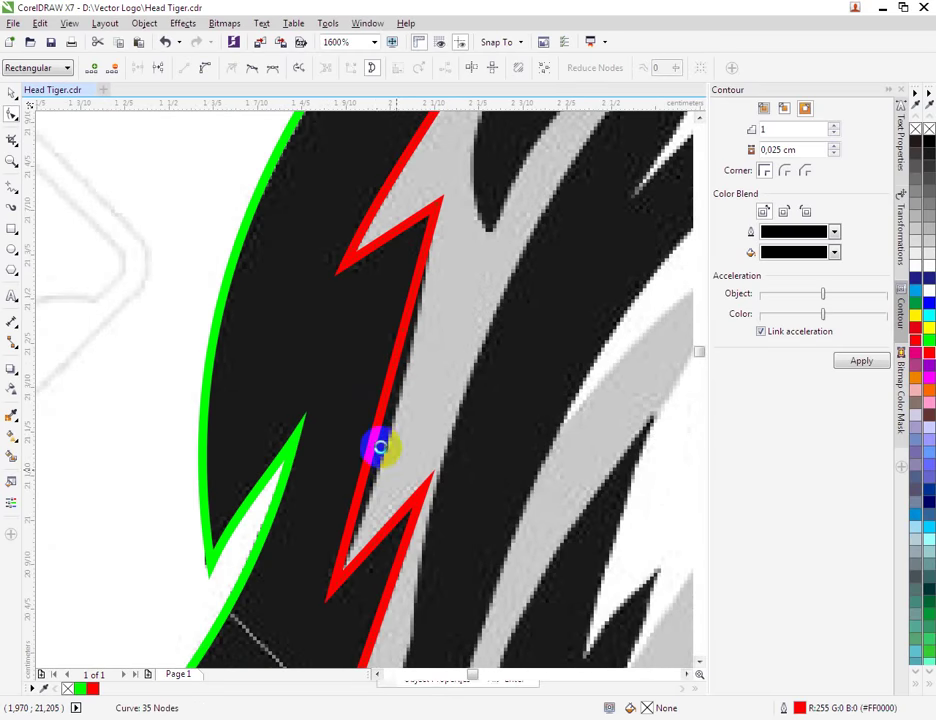
drag(386, 434, 390, 443)
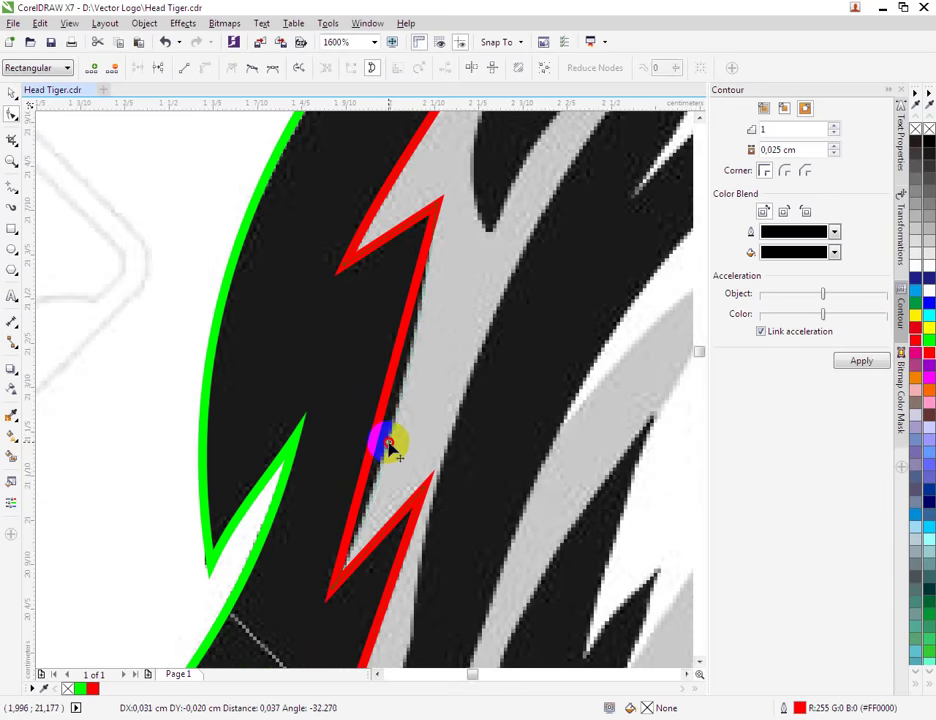
scroll(385, 500, down, 2)
scroll(368, 615, up, 1)
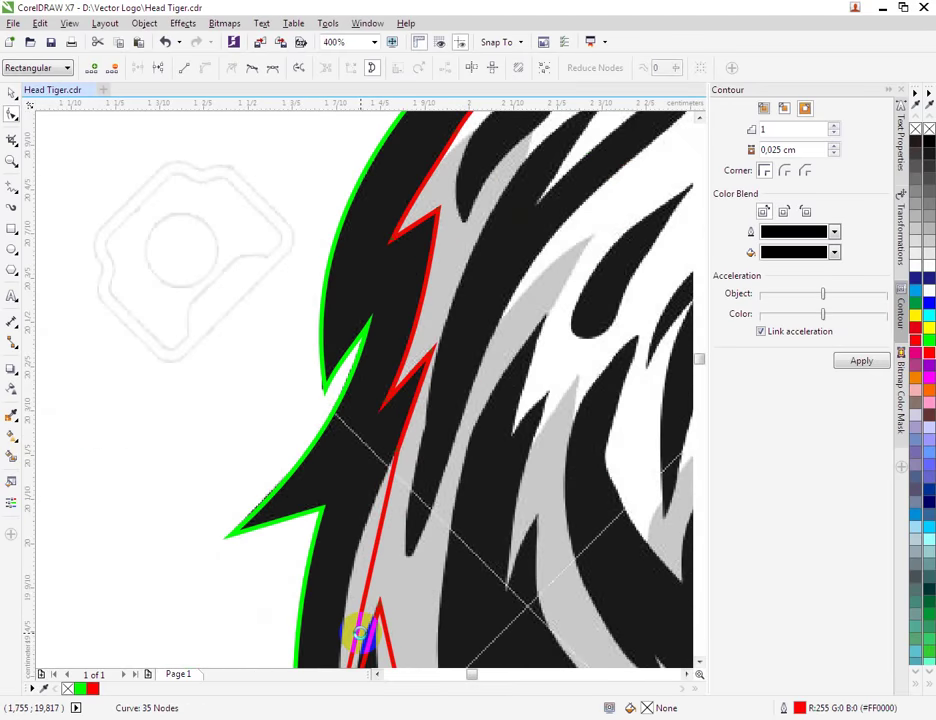
Convert the long segment below the second cheek spike to a curve and bend it along the grey band's left edge.
scroll(362, 632, up, 2)
right_click(368, 568)
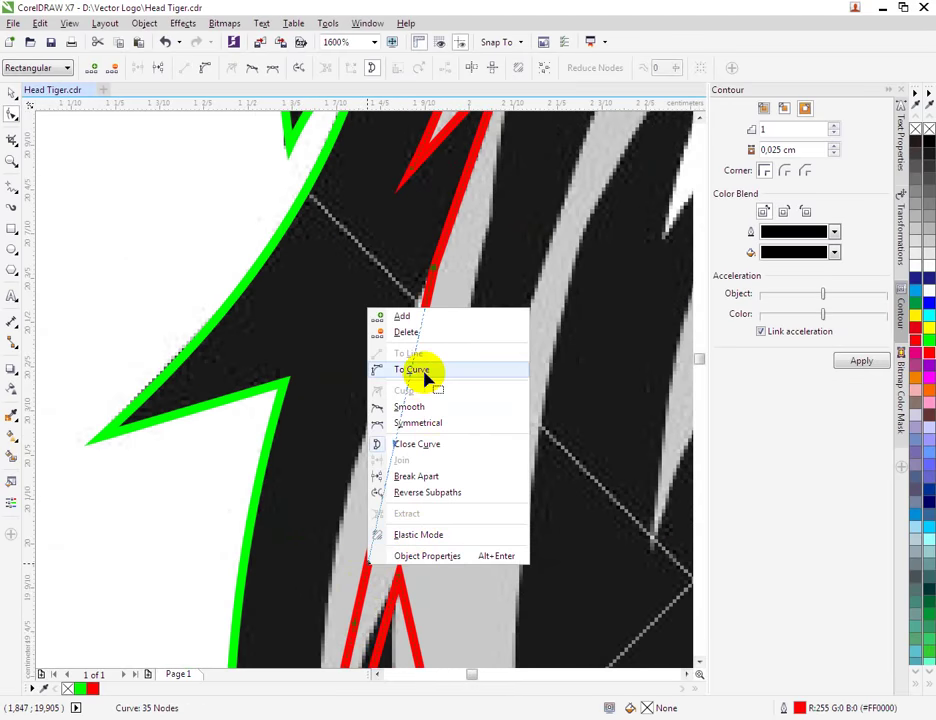
click(424, 370)
drag(384, 478, 355, 468)
Bend the adjoining segment above into a curve and make the node joining the two cheek curves symmetrical.
scroll(464, 224, up, 1)
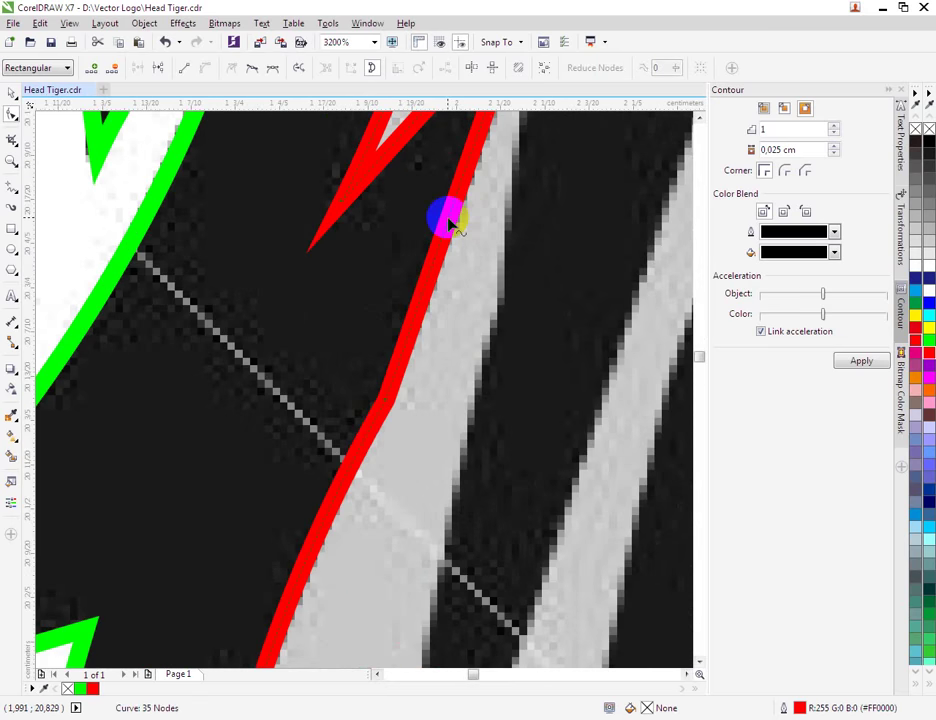
right_click(450, 222)
click(490, 282)
drag(447, 240, 378, 397)
right_click(378, 397)
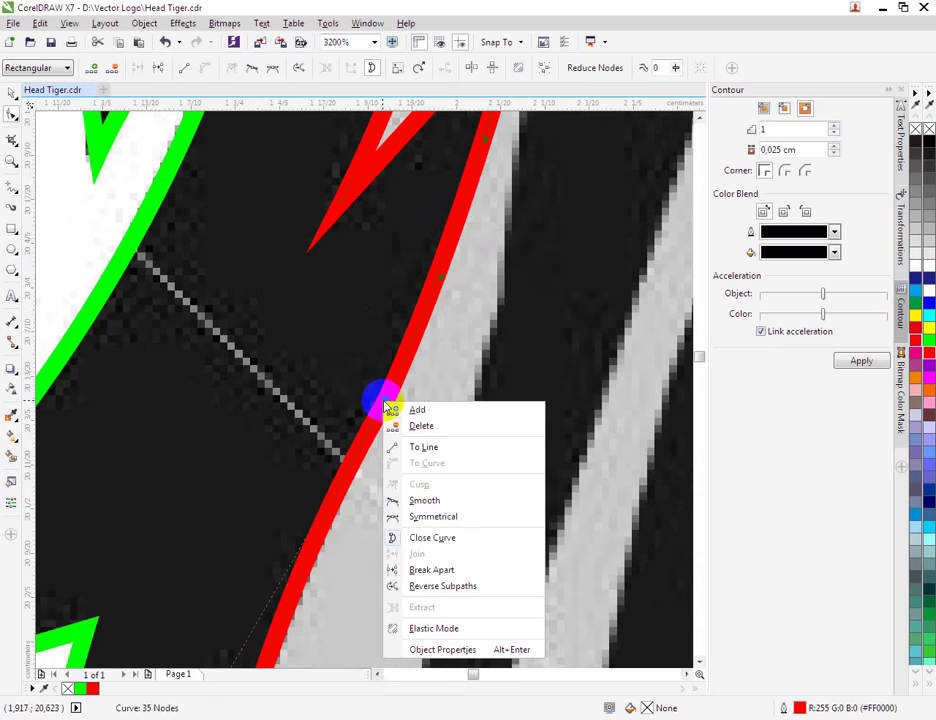
click(437, 512)
Convert the short edge at the tip of the narrow lower cheek spike to a curve and bend it around the grey fur.
scroll(389, 464, down, 4)
scroll(378, 518, up, 2)
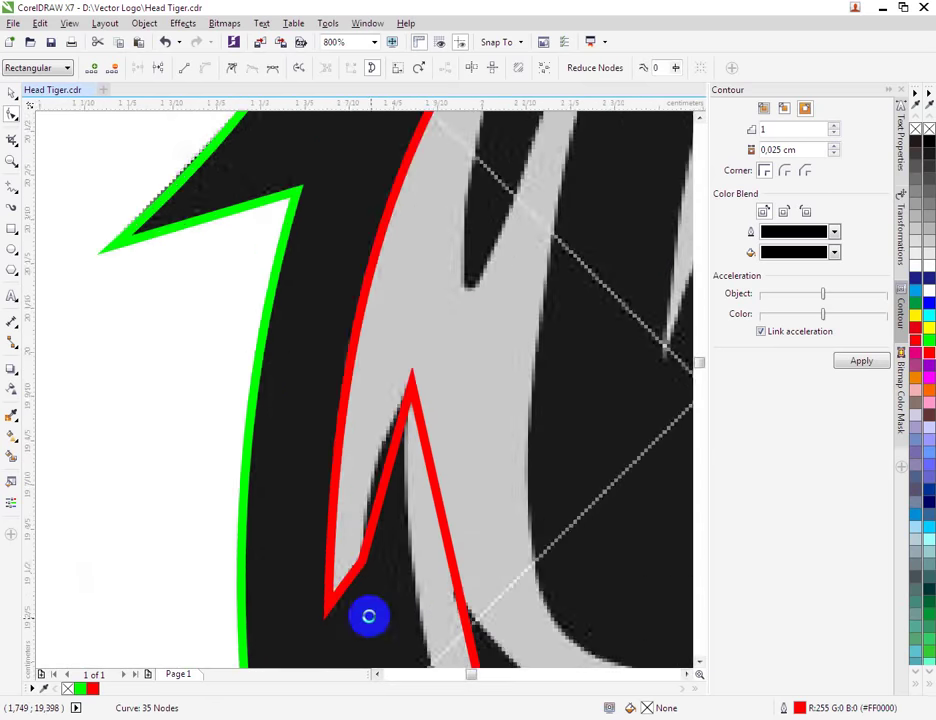
scroll(368, 617, up, 2)
right_click(340, 540)
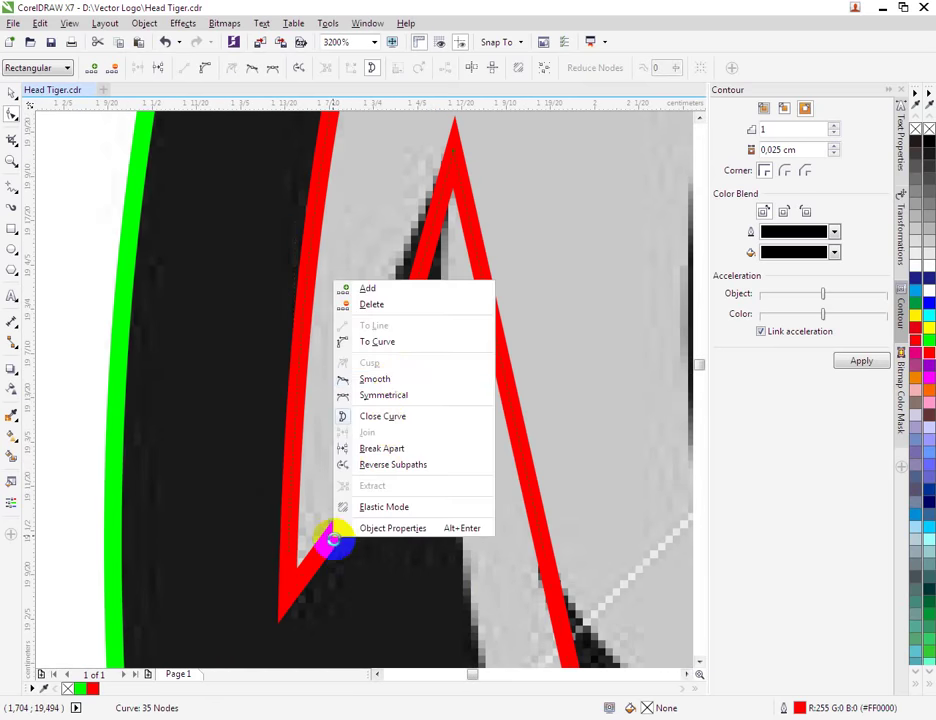
click(407, 352)
click(328, 546)
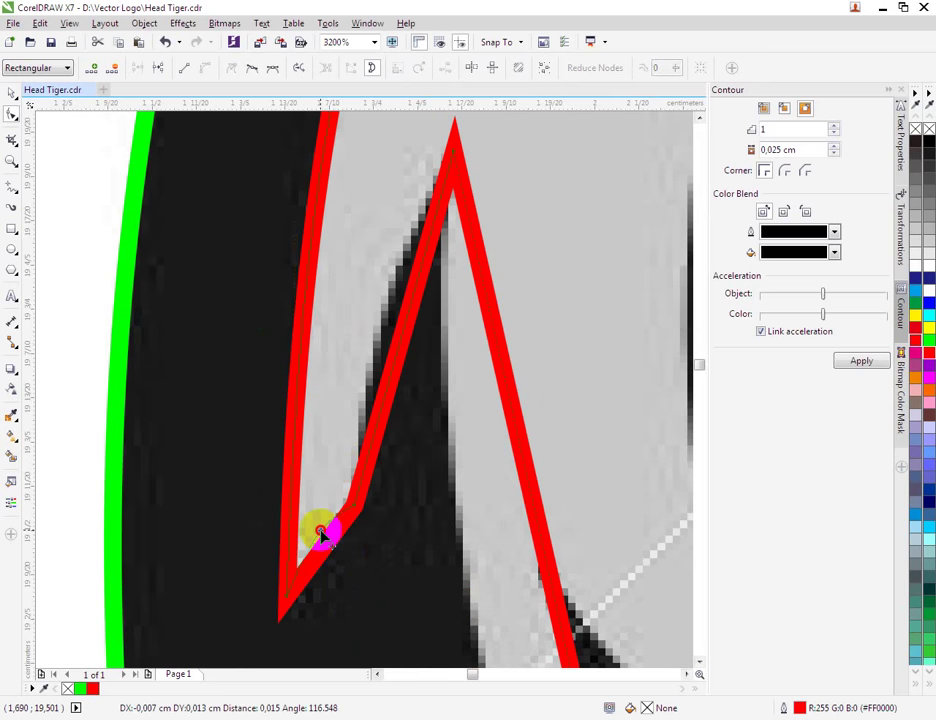
drag(323, 538, 413, 352)
Convert the same spike's long inner edge to a curve and bend it along the grey fur's boundary.
right_click(404, 342)
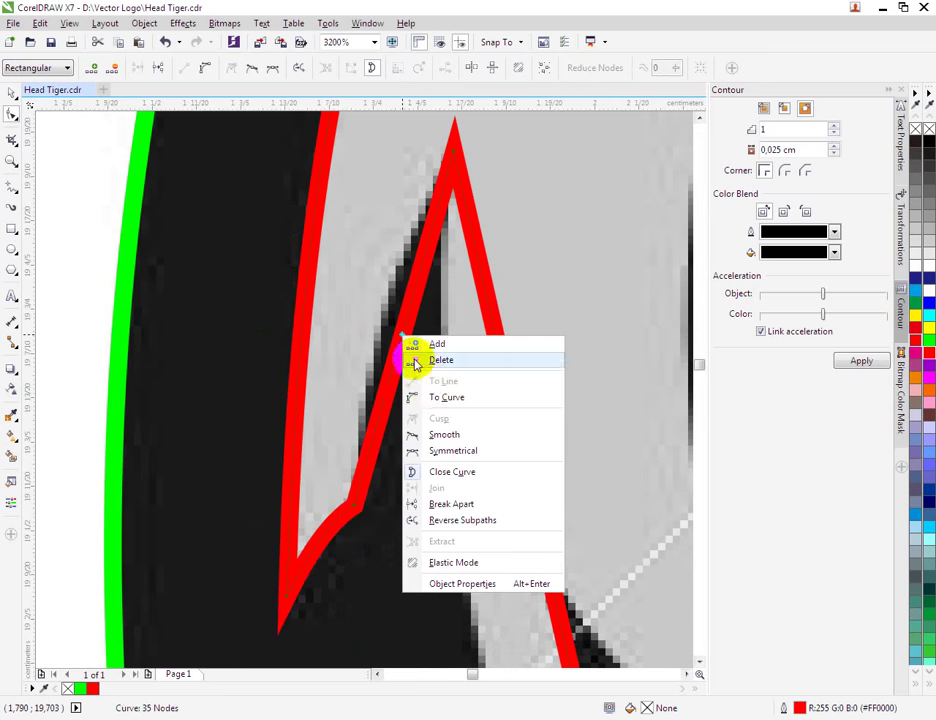
click(428, 393)
drag(404, 342, 397, 313)
Convert the long segment below the narrow cheek spike to a curve and bend it along the grey band's outer edge.
scroll(400, 330, down, 2)
scroll(407, 355, up, 1)
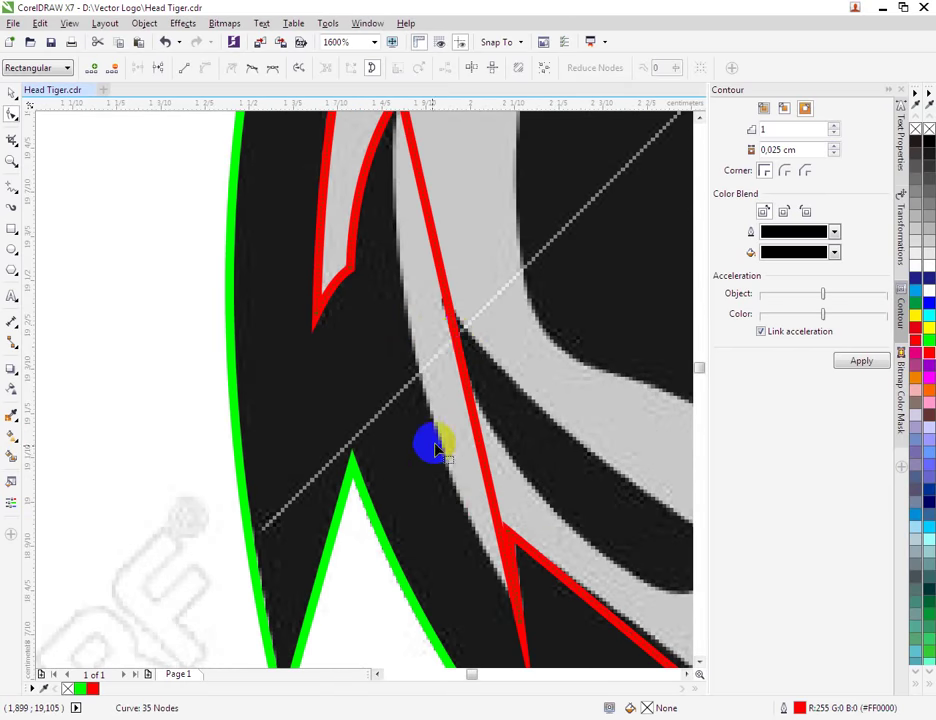
right_click(458, 337)
click(495, 391)
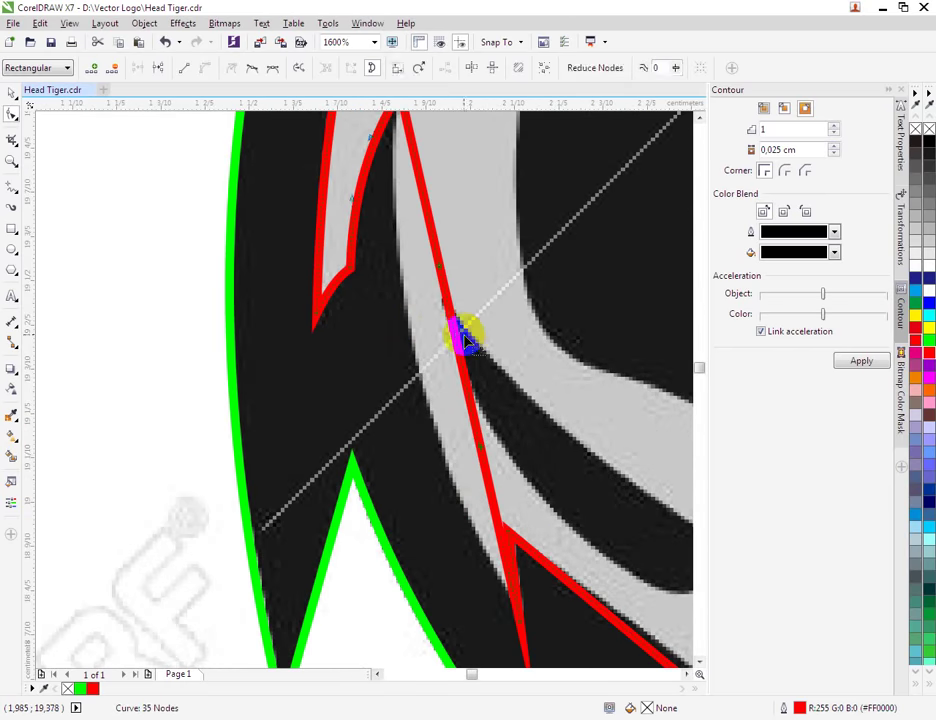
drag(458, 337, 417, 350)
Convert the short inner edge of the small spike at the lower cheek to a curve and bend it slightly.
scroll(434, 426, down, 1)
scroll(469, 478, up, 1)
scroll(409, 438, up, 1)
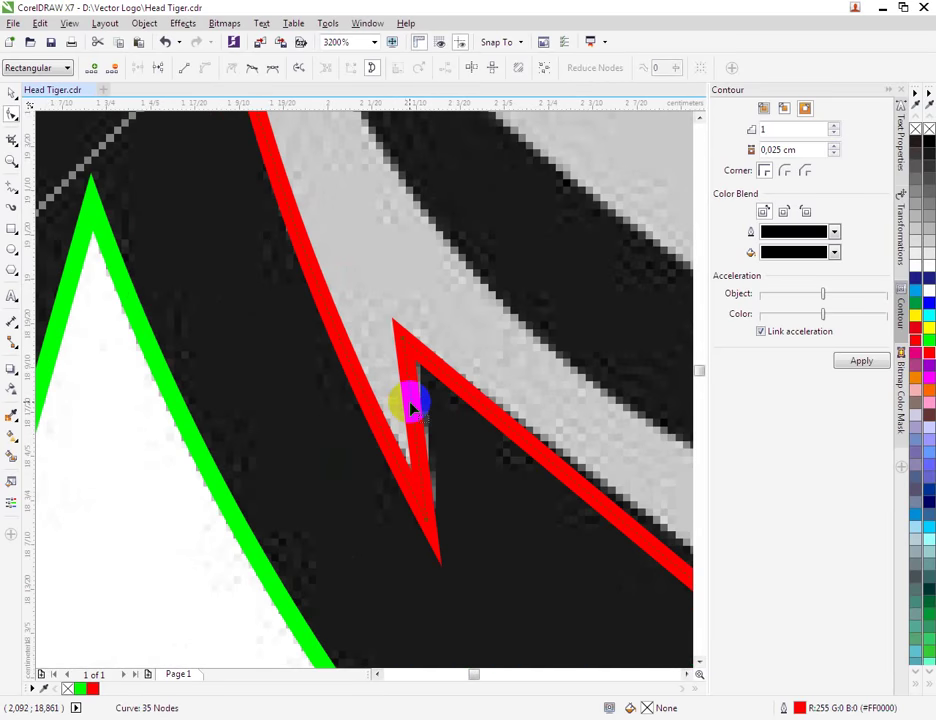
right_click(411, 407)
click(412, 392)
right_click(415, 394)
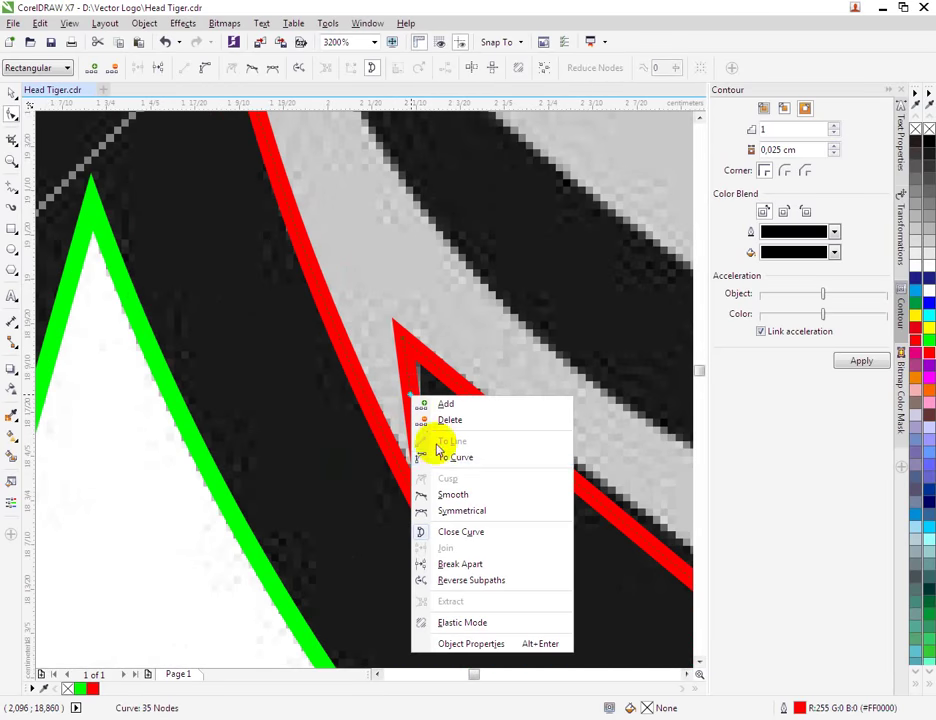
click(436, 455)
drag(418, 418, 412, 418)
Convert the long diagonal segment after the small spike to a curve and bend it up to the grey fur's lower edge.
scroll(455, 464, down, 2)
scroll(548, 518, up, 1)
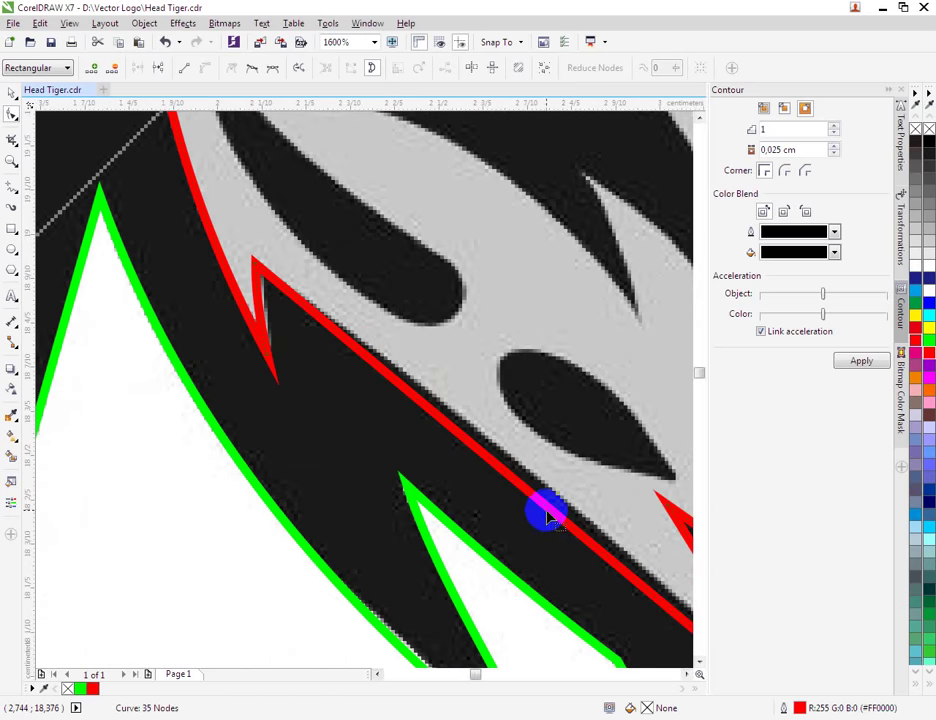
right_click(546, 506)
click(607, 312)
drag(529, 495, 536, 476)
Convert the segment between the last two jaw spikes to a curve and bend it up against the grey fur.
scroll(439, 434, down, 1)
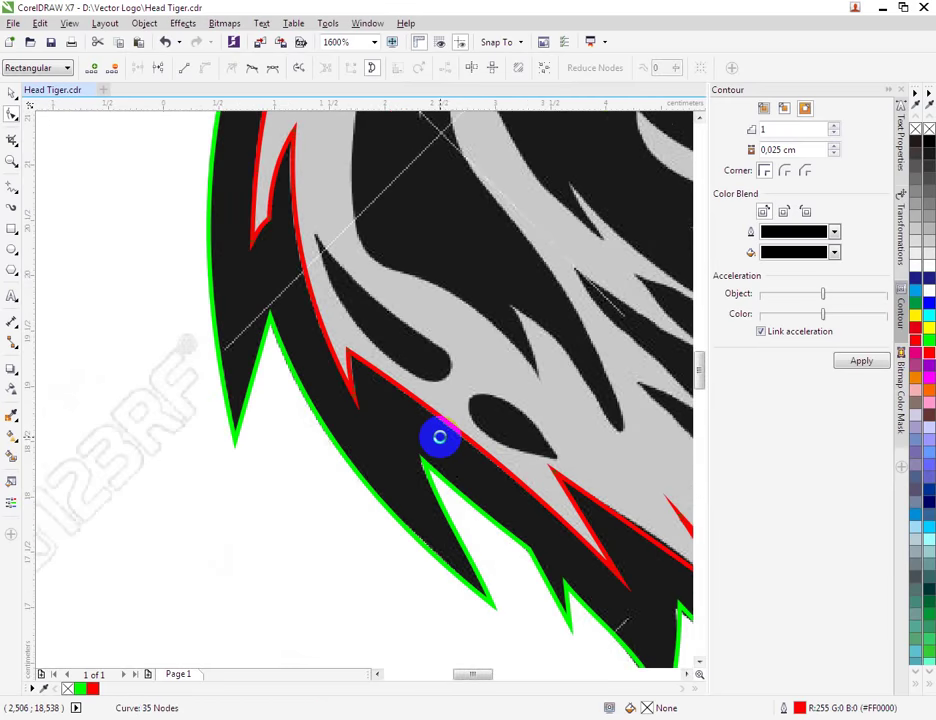
scroll(589, 501, down, 1)
scroll(497, 493, up, 1)
scroll(495, 478, up, 1)
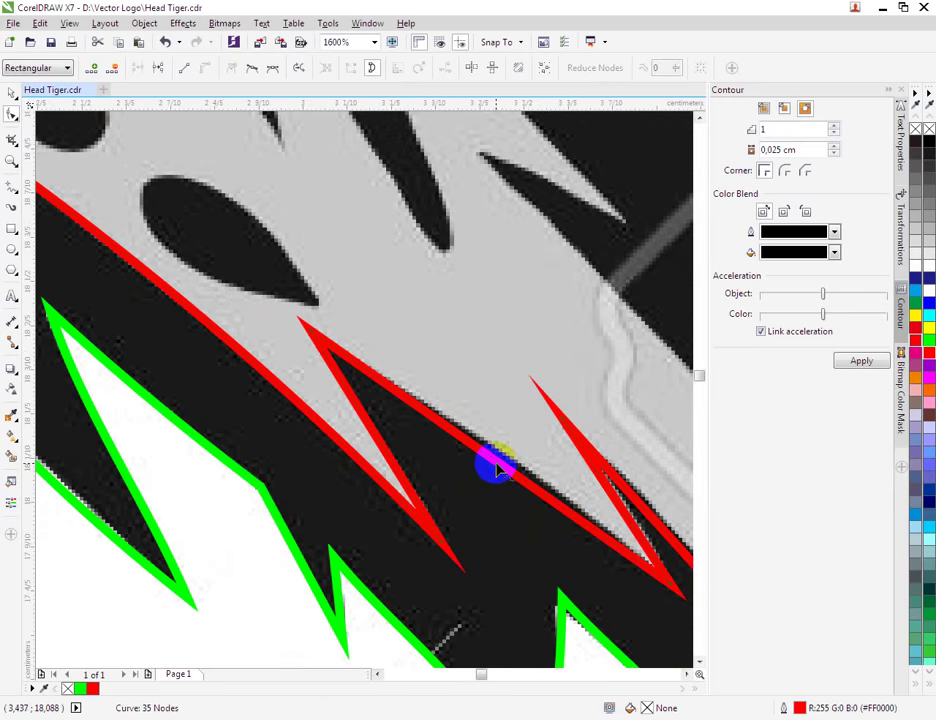
right_click(497, 462)
click(540, 523)
drag(499, 463, 510, 449)
Bend the inner edge of the larger jaw spike into a slight curve matching the grey fur.
right_click(371, 426)
click(369, 430)
right_click(370, 431)
key(Escape)
drag(383, 436, 377, 439)
Convert the diagonal segment running down from the last jaw spike to a curve and bend it onto the grey band's edge.
scroll(491, 508, down, 1)
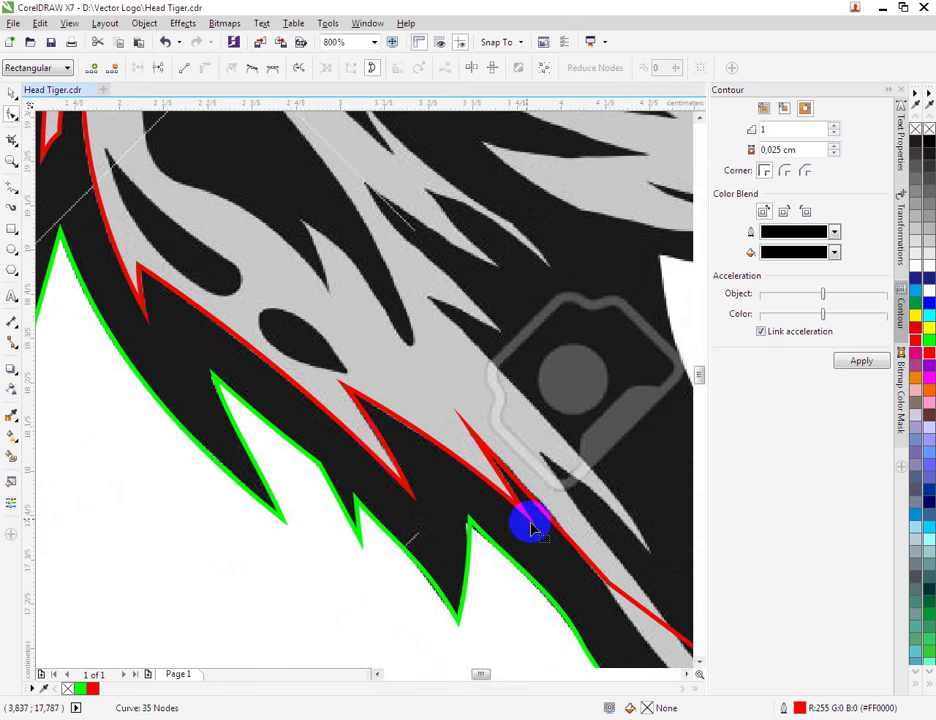
scroll(543, 520, up, 1)
right_click(521, 490)
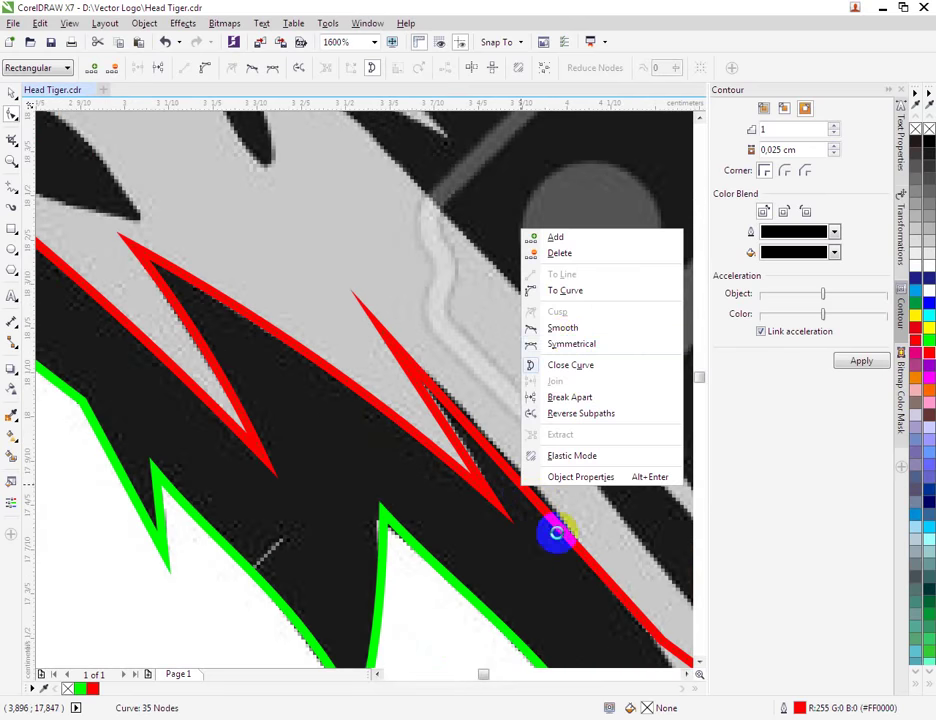
click(560, 340)
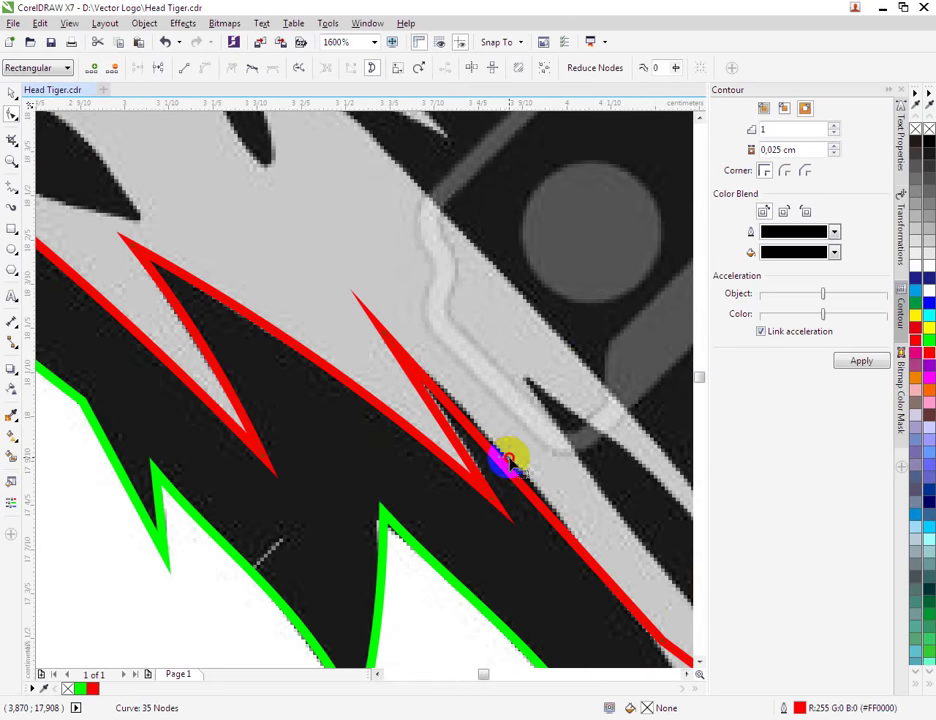
drag(503, 473, 510, 467)
Convert the inner edge of the last narrow jaw spike to a curve.
scroll(452, 440, up, 1)
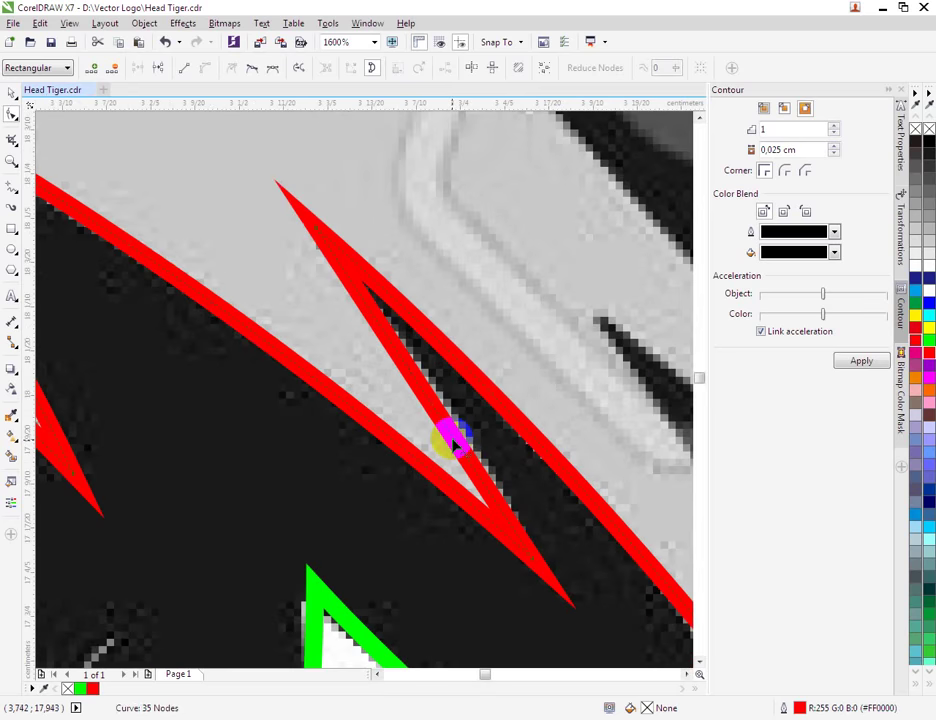
right_click(452, 440)
click(486, 488)
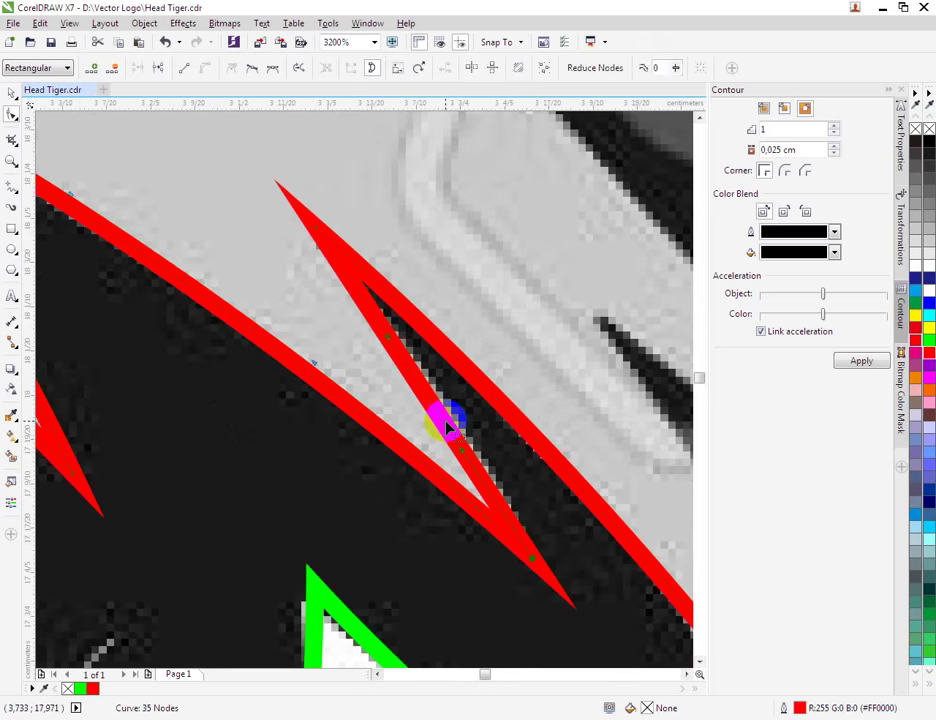
Convert the long chin segment to a curve and bend it down along the grey band's lower edge to the centre line.
scroll(445, 422, down, 5)
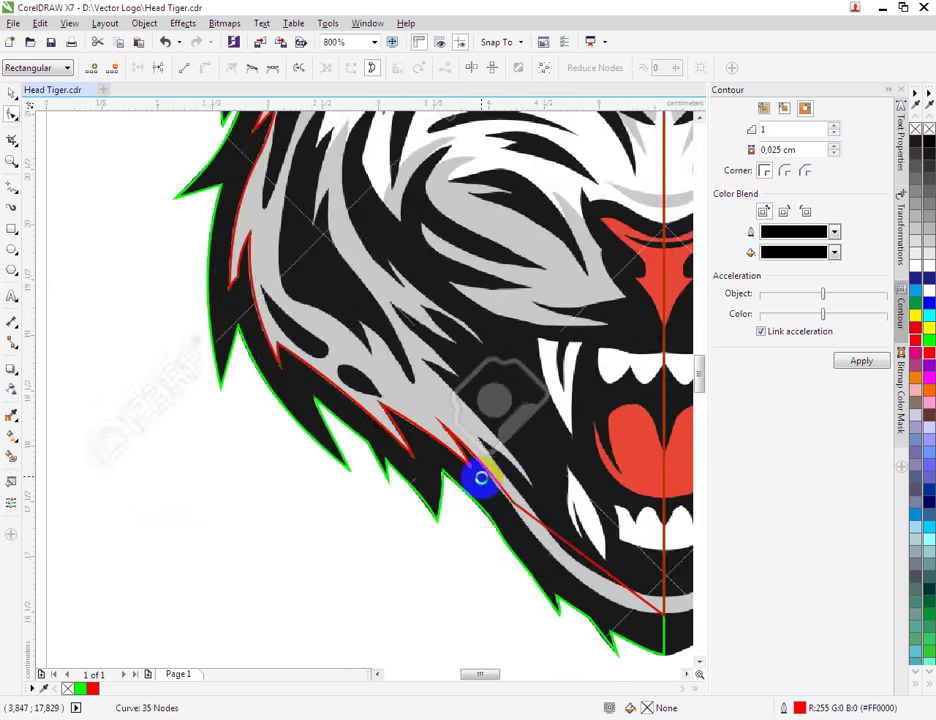
scroll(560, 563, up, 2)
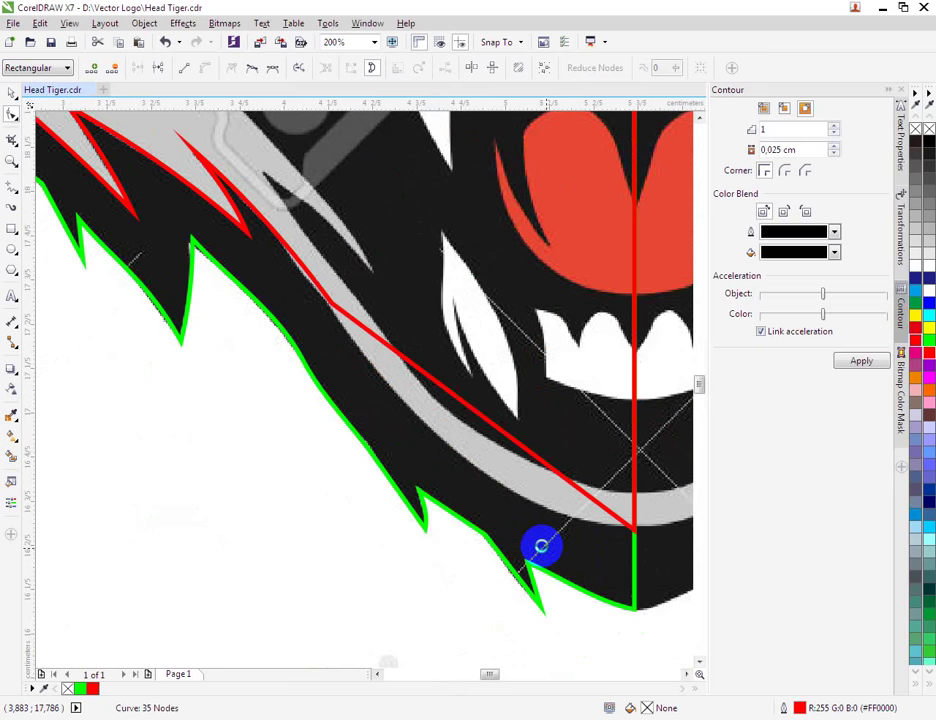
right_click(499, 430)
click(539, 493)
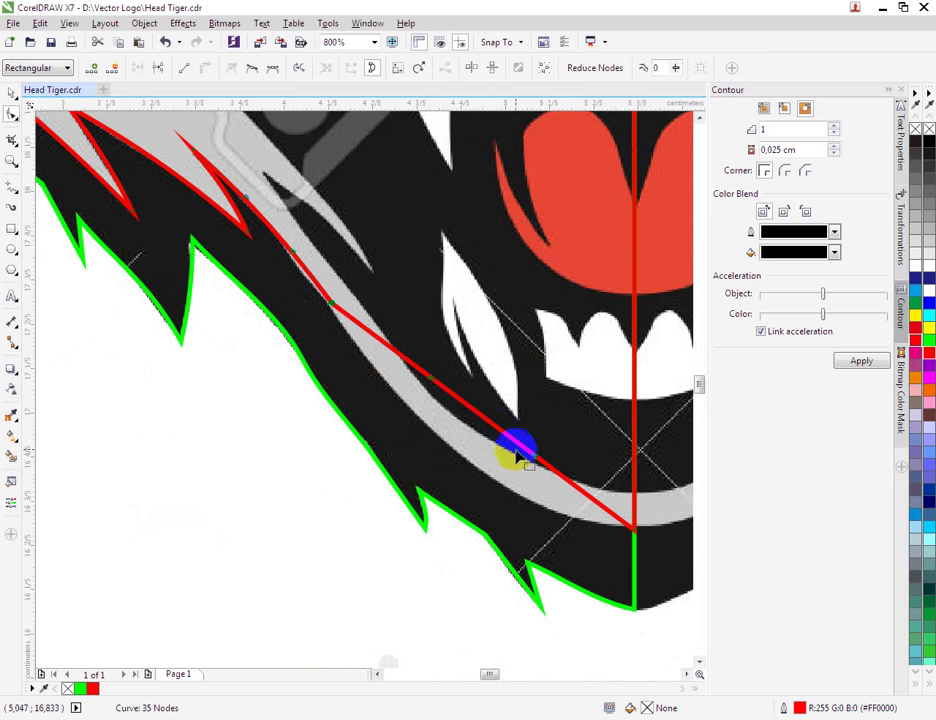
drag(515, 447, 476, 472)
Draw a closed straight-edged shape around the left half of the topmost black forehead stripe, starting on the centre line.
scroll(478, 475, down, 1)
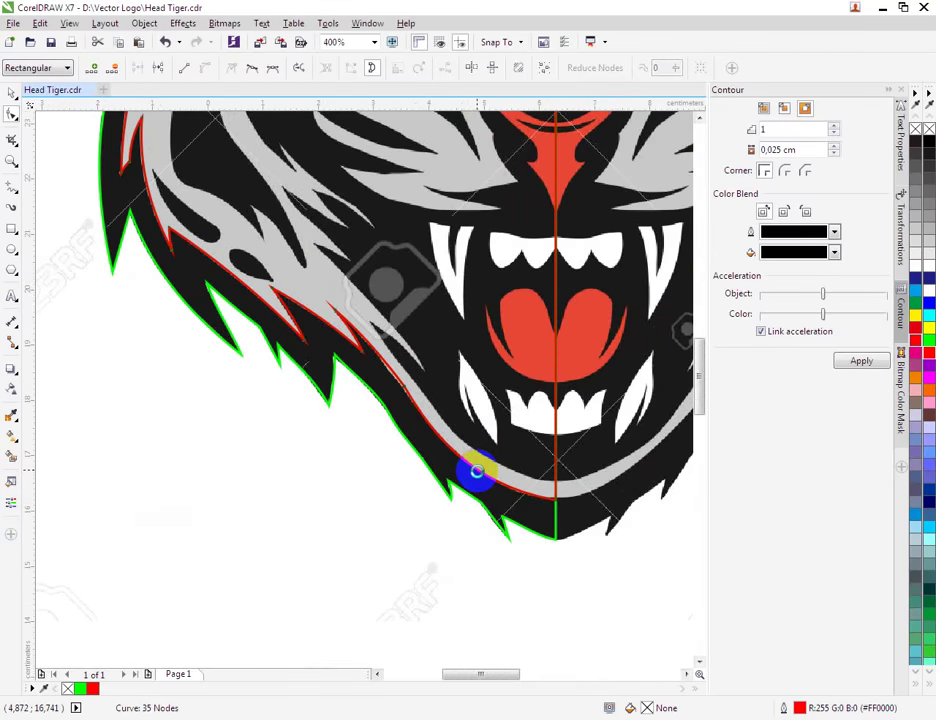
scroll(481, 478, down, 1)
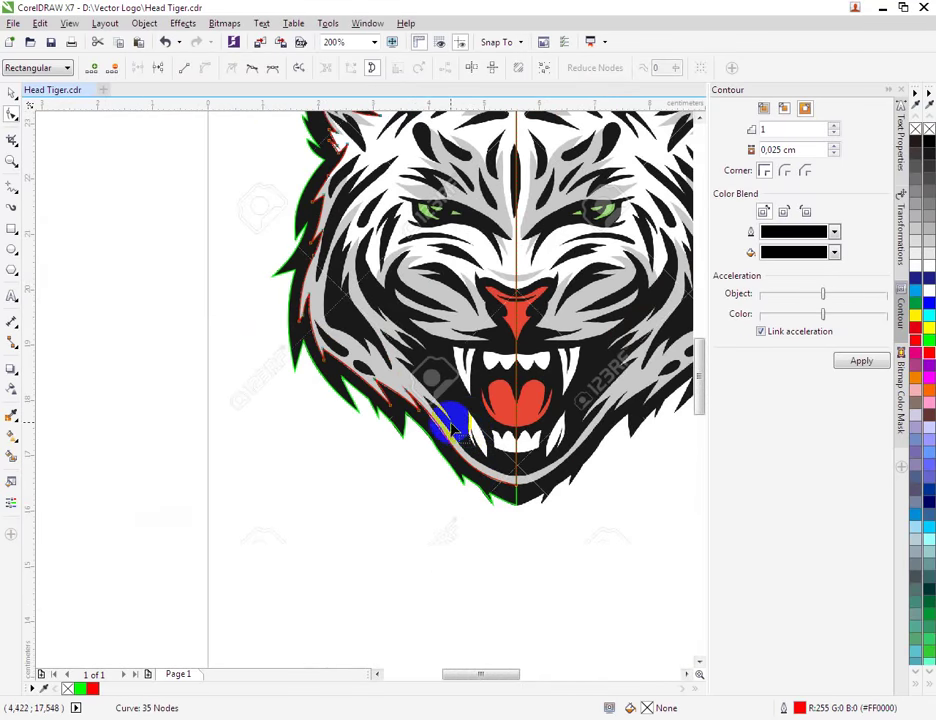
scroll(478, 261, down, 1)
scroll(466, 238, up, 3)
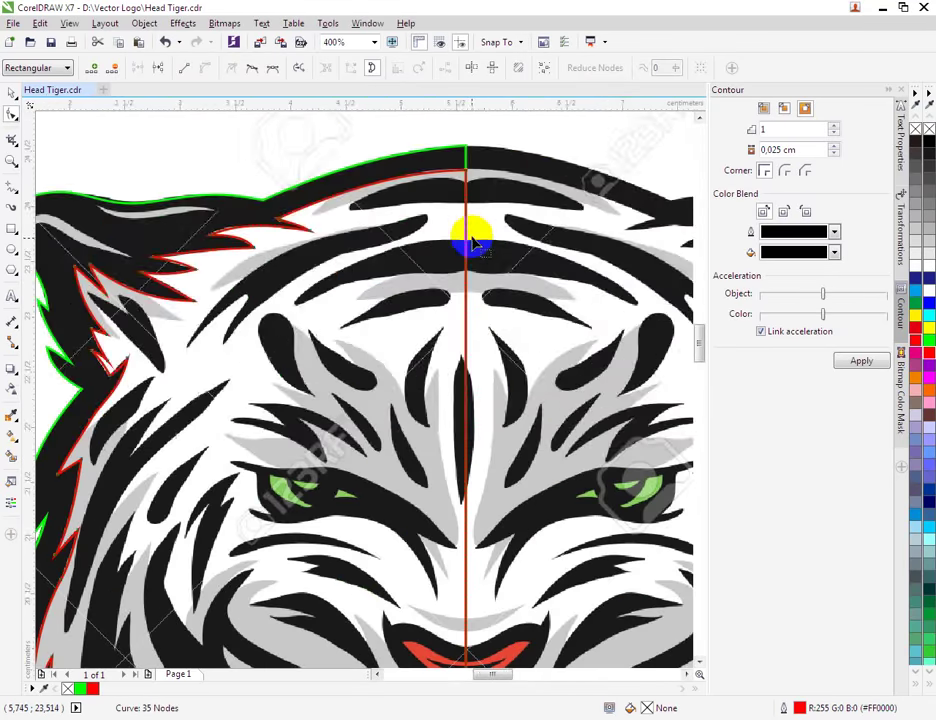
click(10, 196)
scroll(385, 280, down, 1)
scroll(384, 212, up, 1)
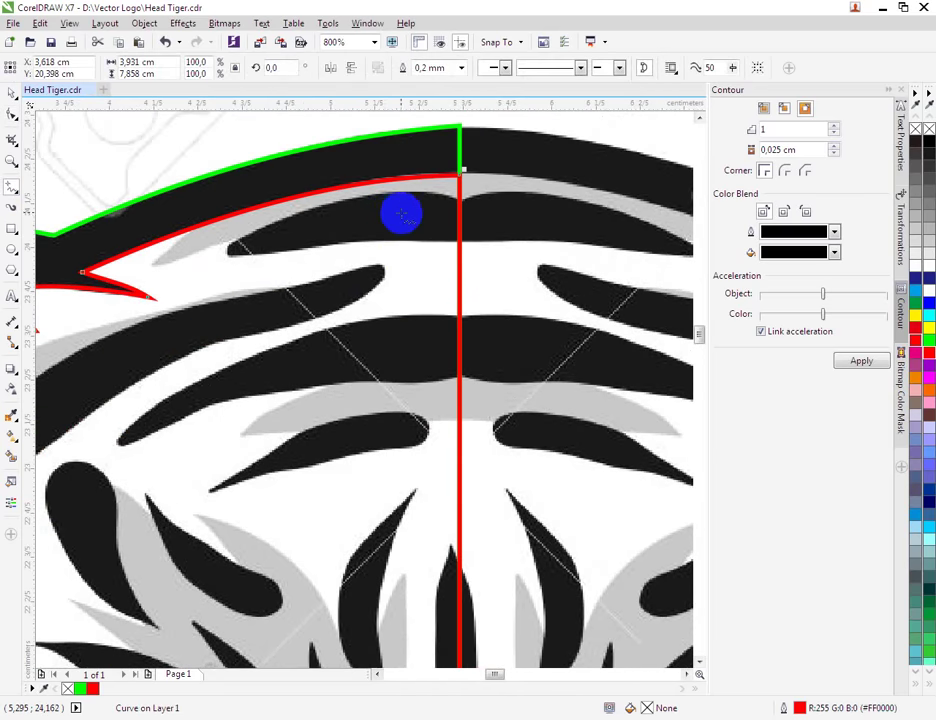
click(452, 205)
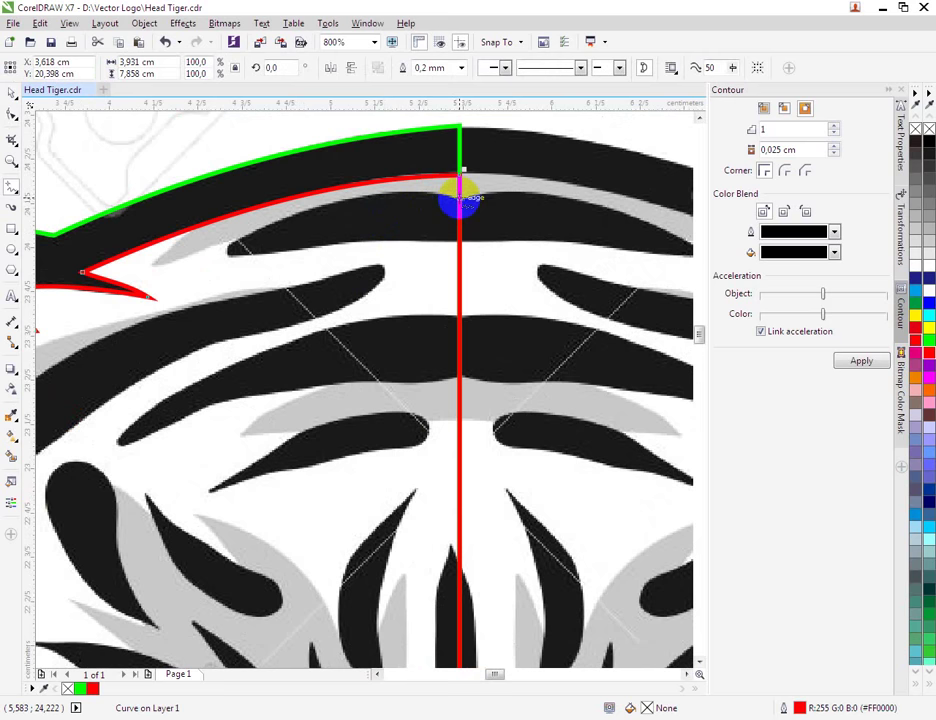
click(459, 201)
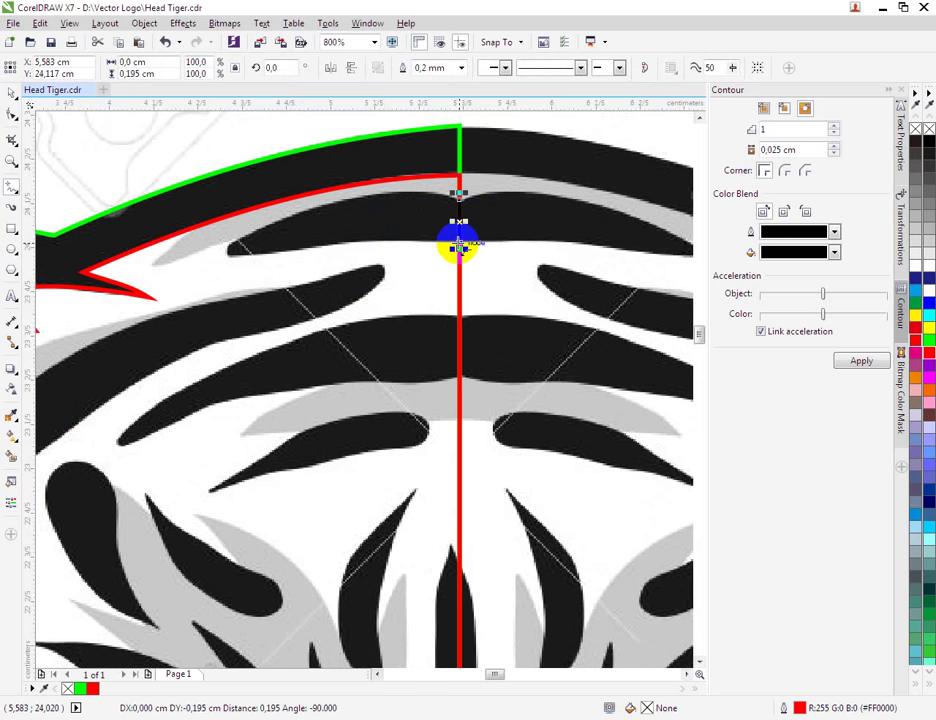
click(458, 246)
click(232, 257)
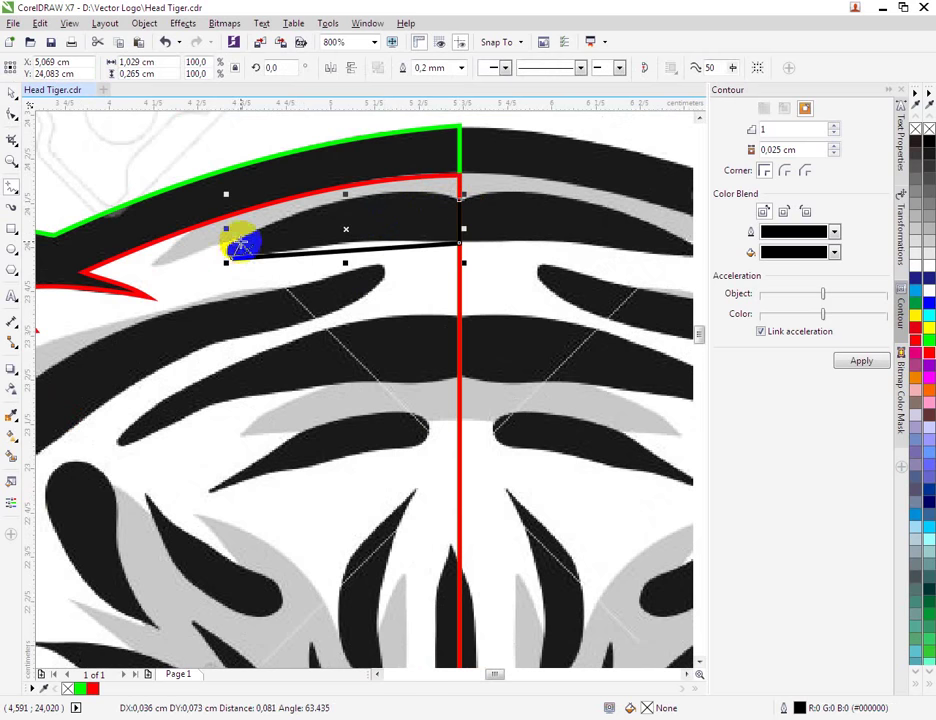
click(457, 199)
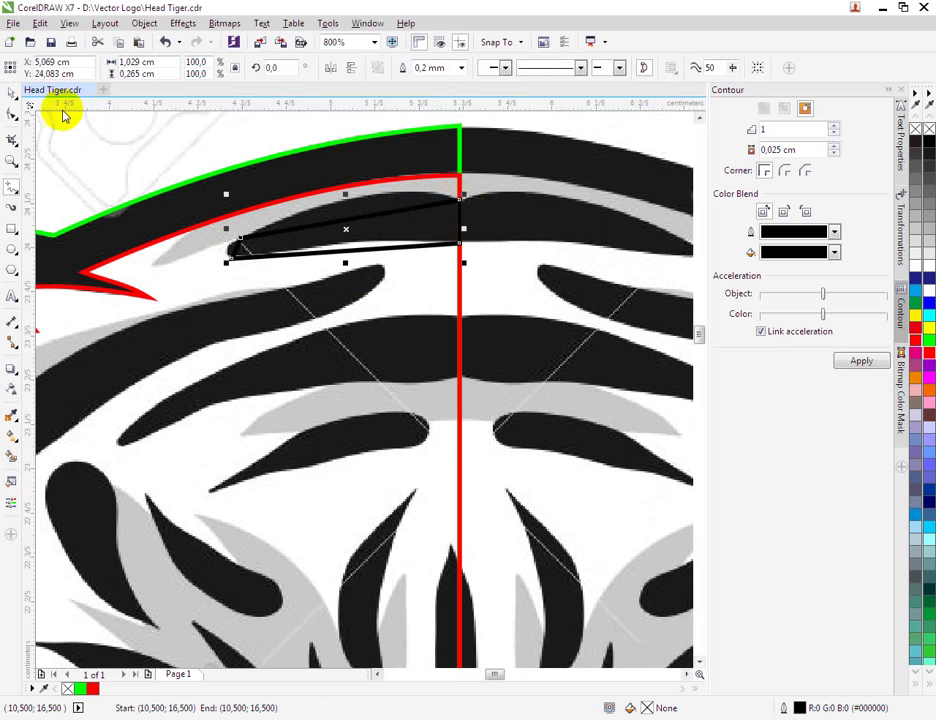
Trim the red outline with the new stripe shape, delete the shape, and select the trimmed red outline.
click(12, 94)
shift+click(459, 278)
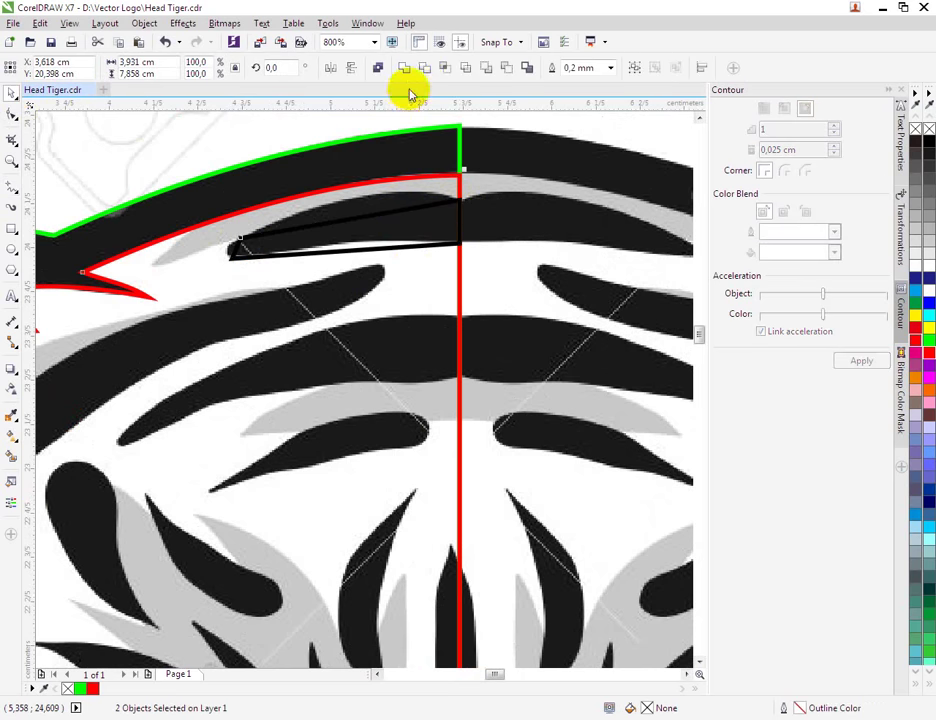
click(422, 76)
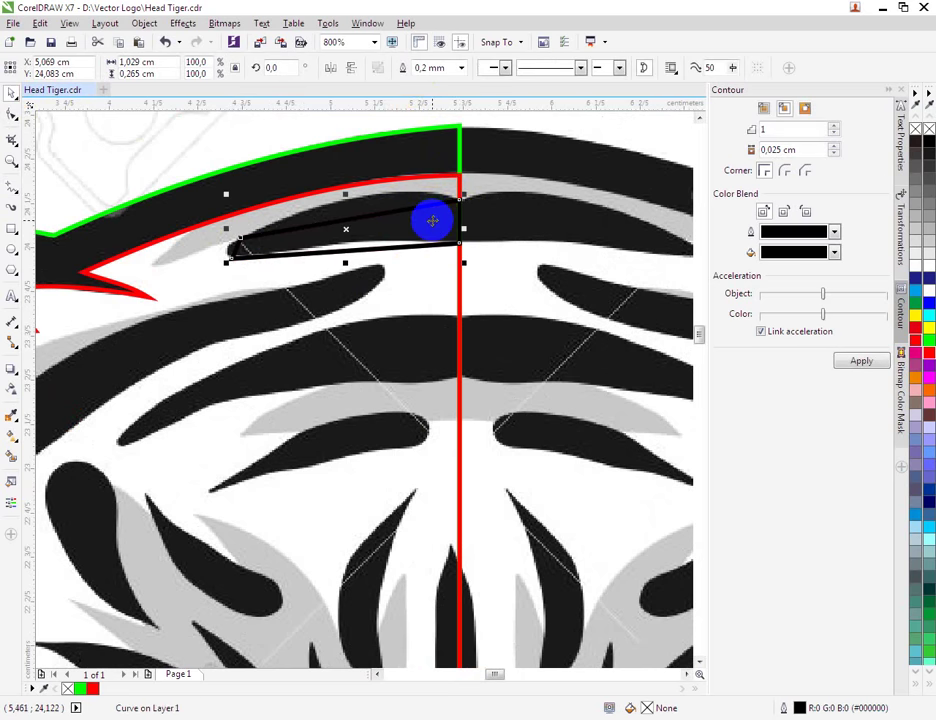
key(Delete)
click(413, 208)
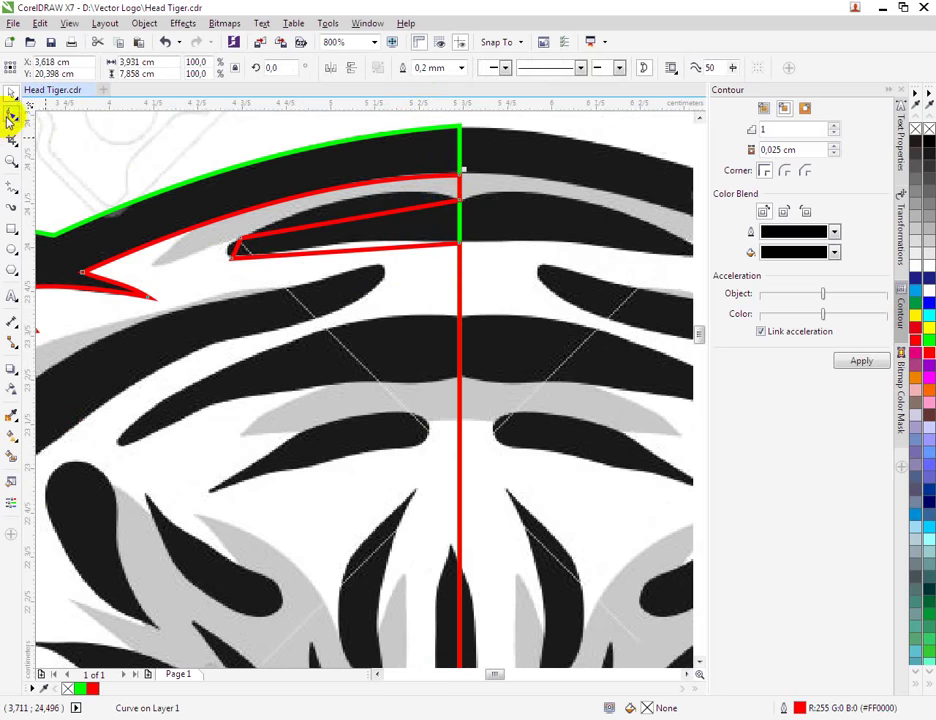
Convert the forehead stripe cutout's upper edge to a curve and bend it up along the top of the black stripe.
click(10, 117)
scroll(330, 163, up, 1)
right_click(388, 268)
click(416, 322)
drag(397, 265, 410, 226)
Round the cutout's short outer end by bending it into a curve, and make its upper node smooth.
click(135, 335)
right_click(143, 333)
click(184, 388)
drag(143, 335, 124, 329)
right_click(155, 315)
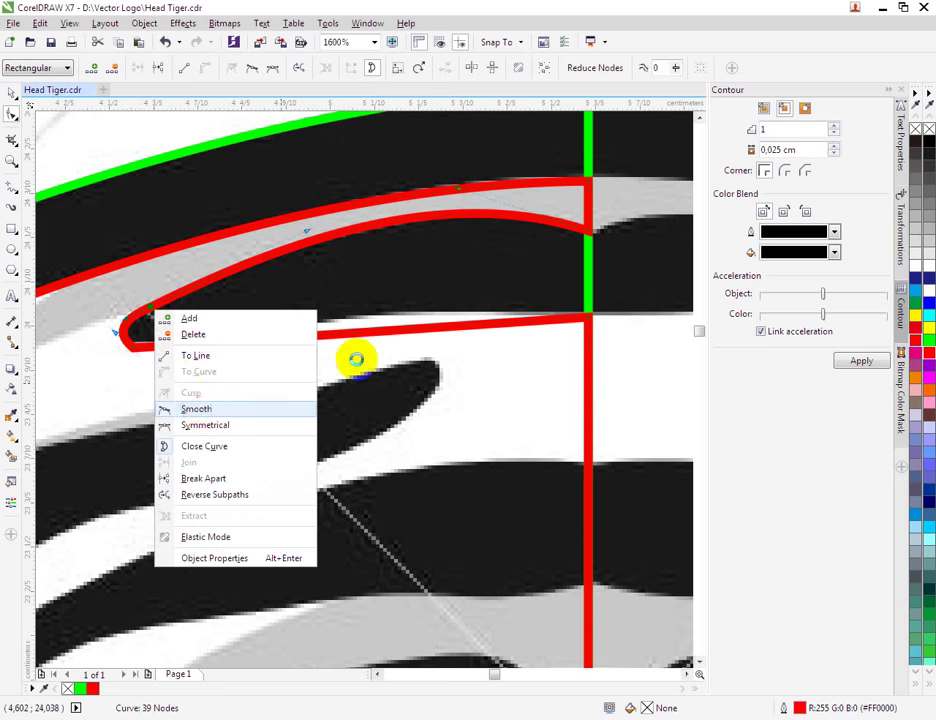
click(180, 410)
Convert the cutout's lower edge to a curve and bend it up to the underside of the black stripe.
right_click(397, 337)
click(424, 390)
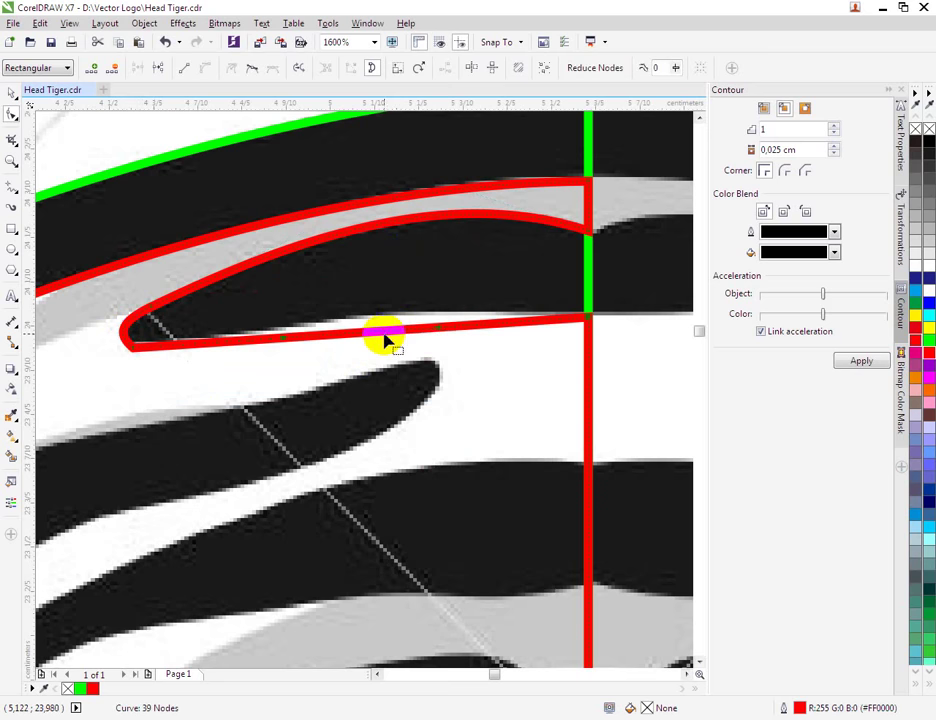
click(396, 333)
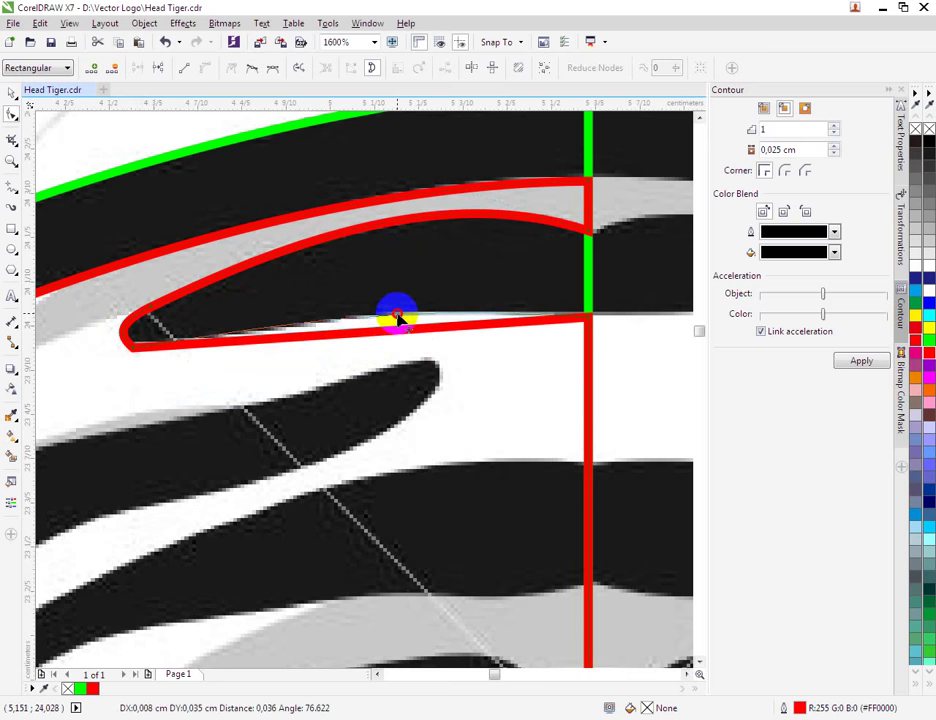
drag(397, 318, 157, 345)
Make the lower node at the cutout's rounded end smooth and adjust its handle to fit the stripe.
right_click(133, 352)
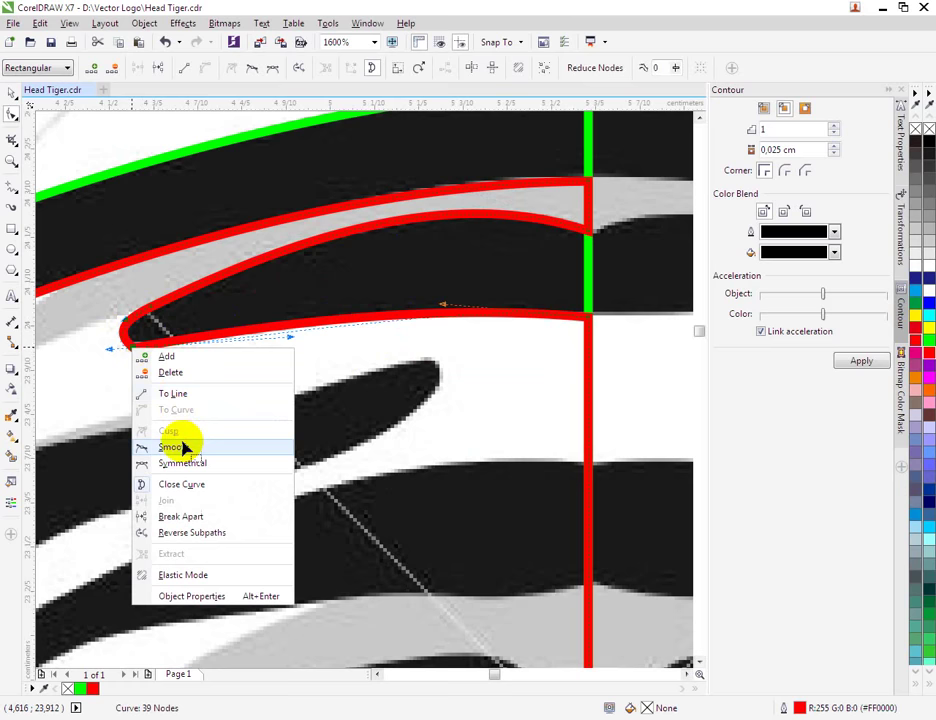
click(184, 445)
drag(288, 340, 299, 328)
scroll(299, 328, down, 1)
scroll(300, 336, down, 1)
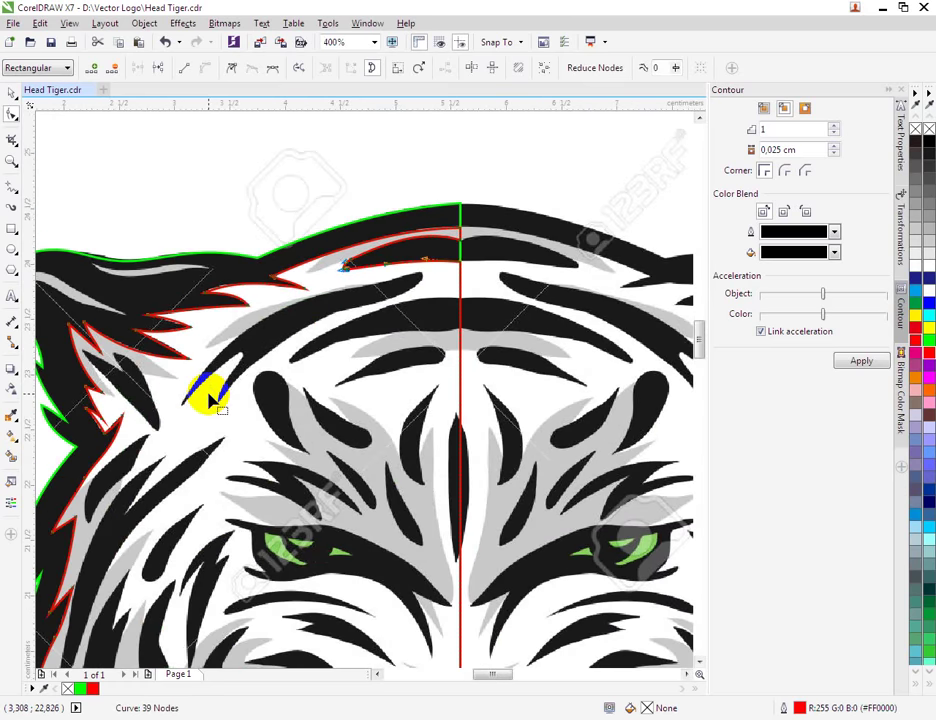
Outline the left half of the wide central forehead stripe with a closed straight-segment shape ending on the centre line, and give it a yellow outline.
scroll(455, 295, up, 2)
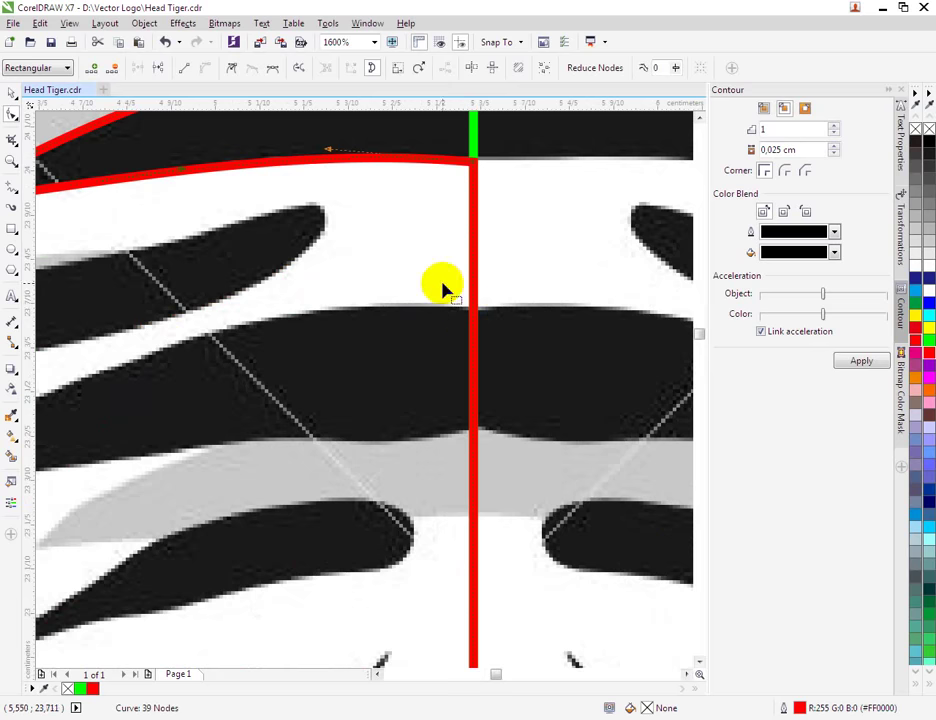
key(space)
scroll(226, 366, down, 1)
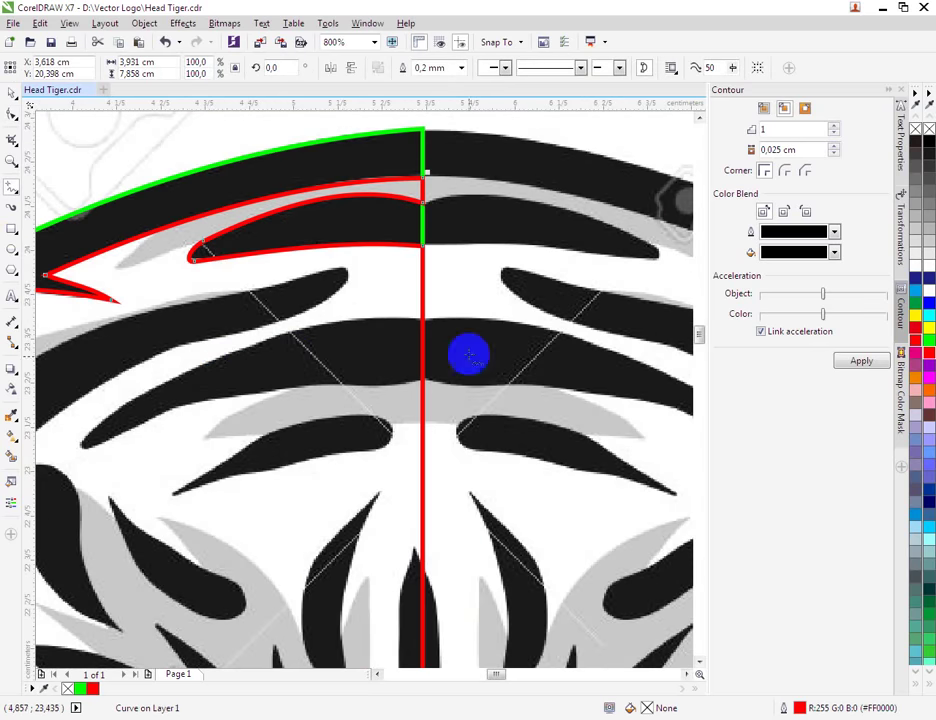
drag(421, 319, 212, 400)
drag(212, 400, 236, 360)
double_click(237, 353)
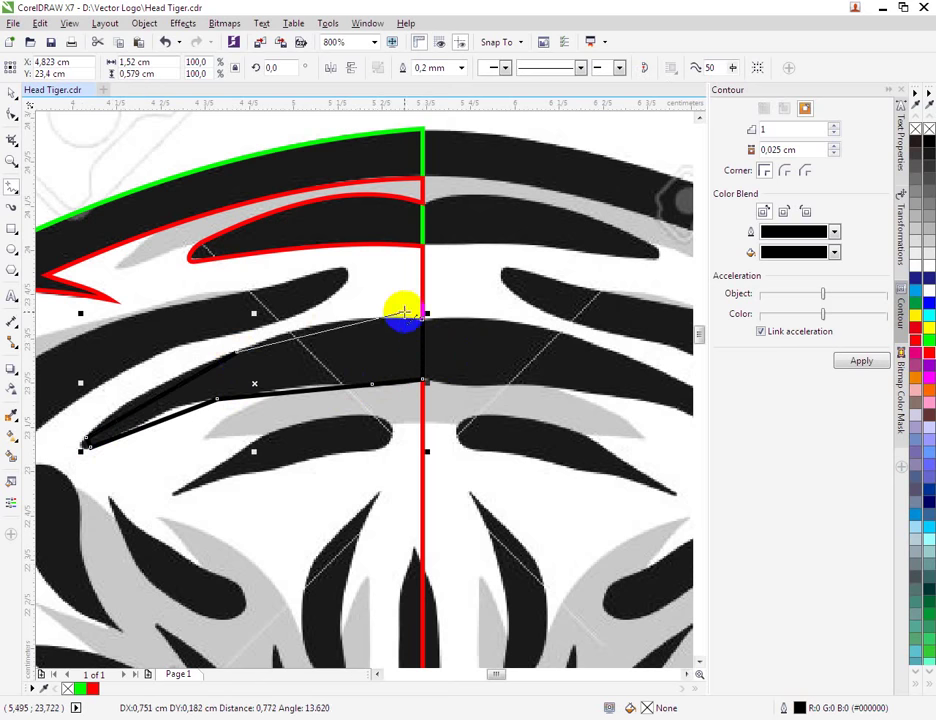
click(424, 318)
drag(430, 318, 428, 318)
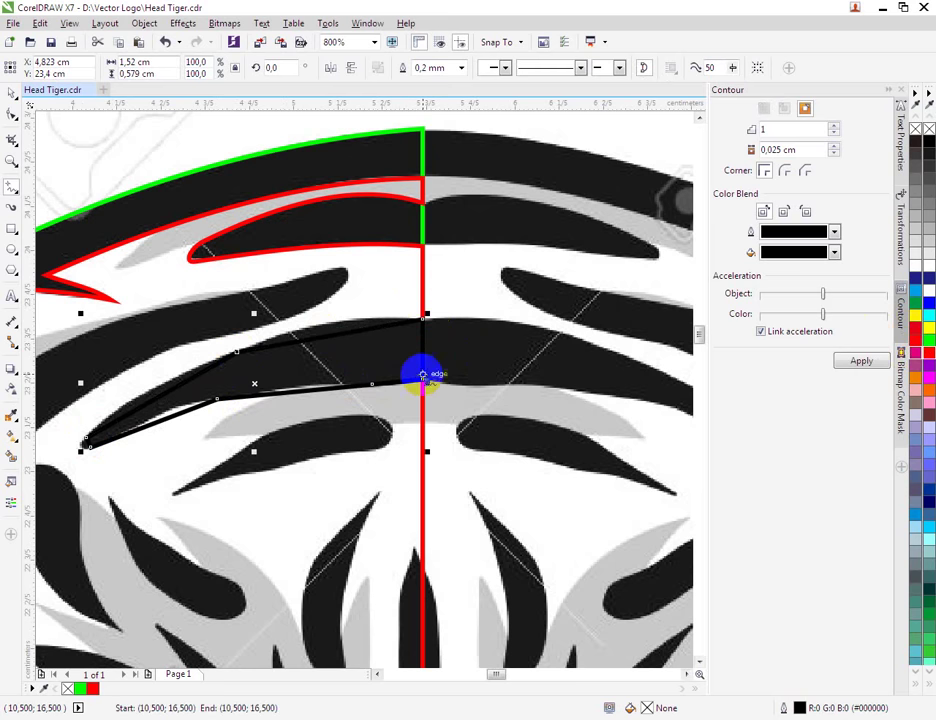
right_click(915, 318)
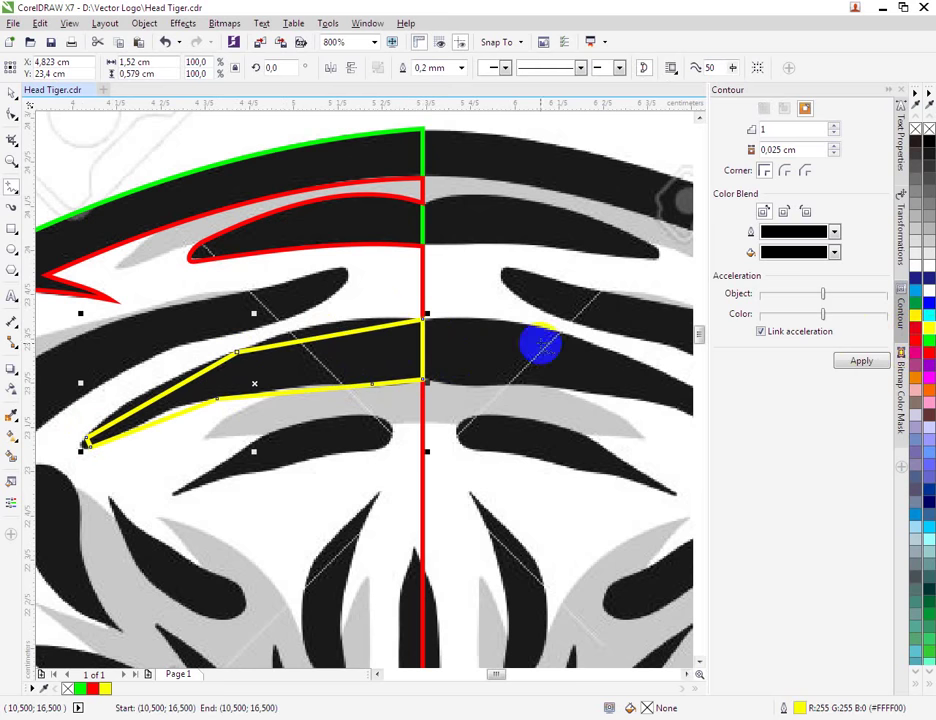
Trim the yellow stripe shape out of the red inner outline and delete the yellow shape.
click(12, 93)
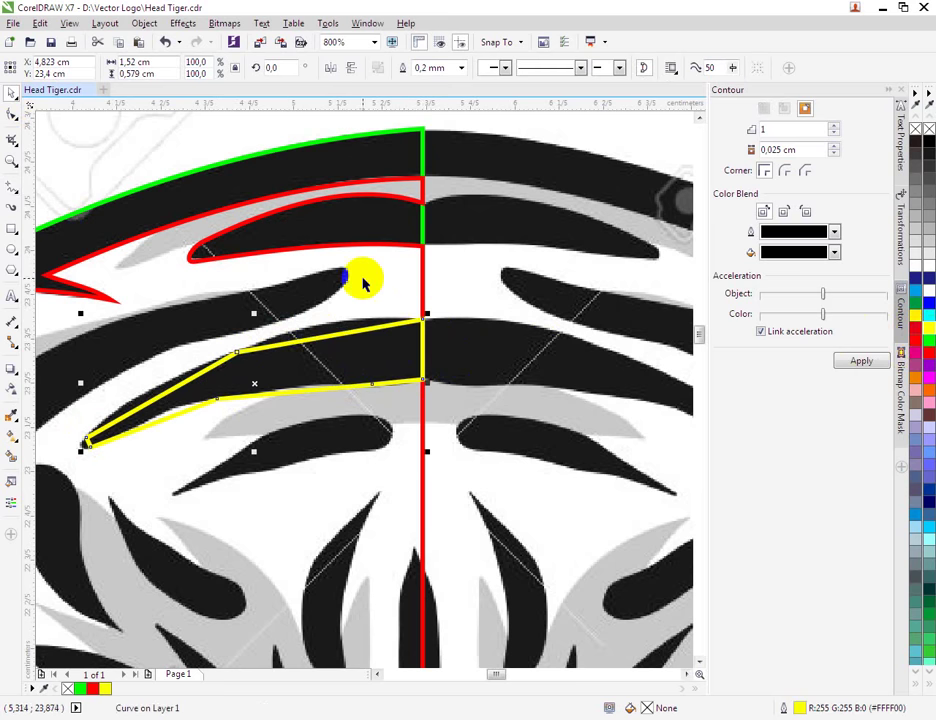
shift+click(362, 278)
click(427, 67)
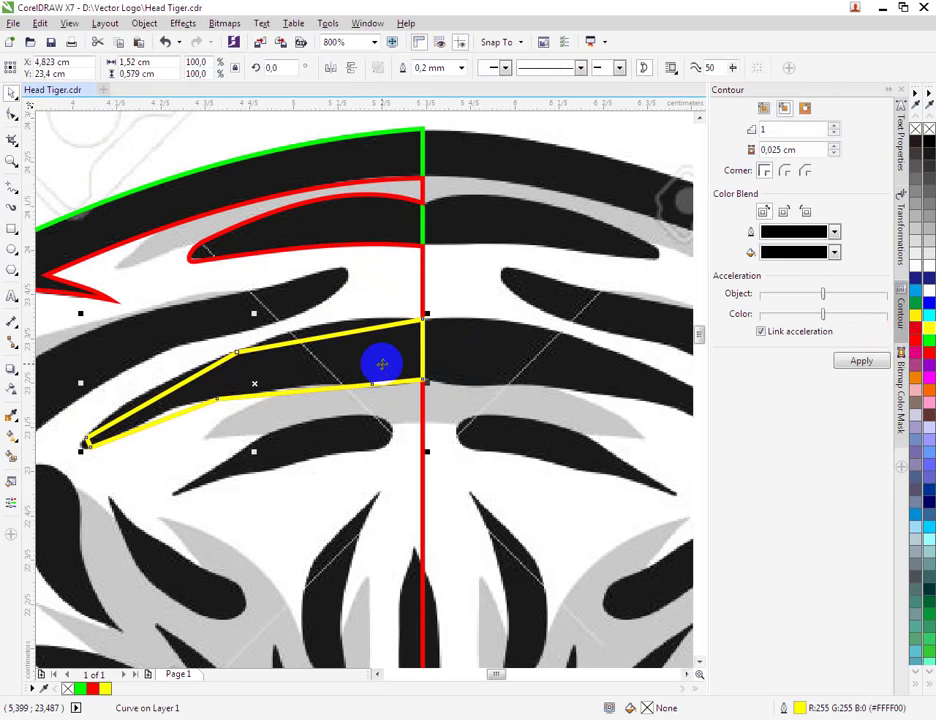
click(382, 364)
Draw a vertical line about 1.37 cm long on the centre line, spanning the narrow black stripe between the eyes.
scroll(388, 345, down, 1)
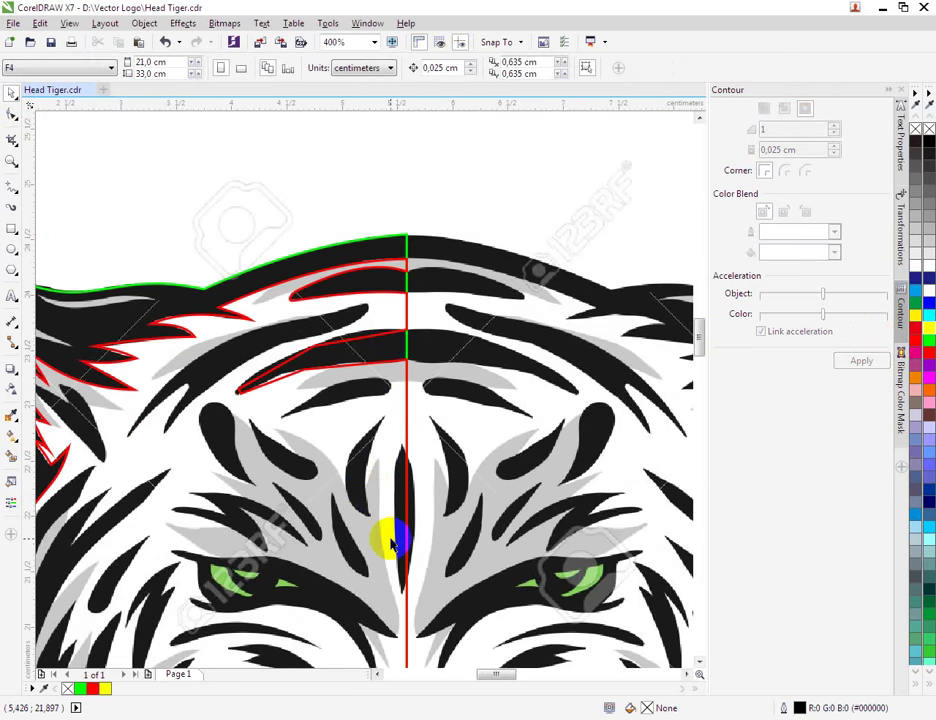
scroll(377, 510, up, 2)
scroll(385, 530, down, 1)
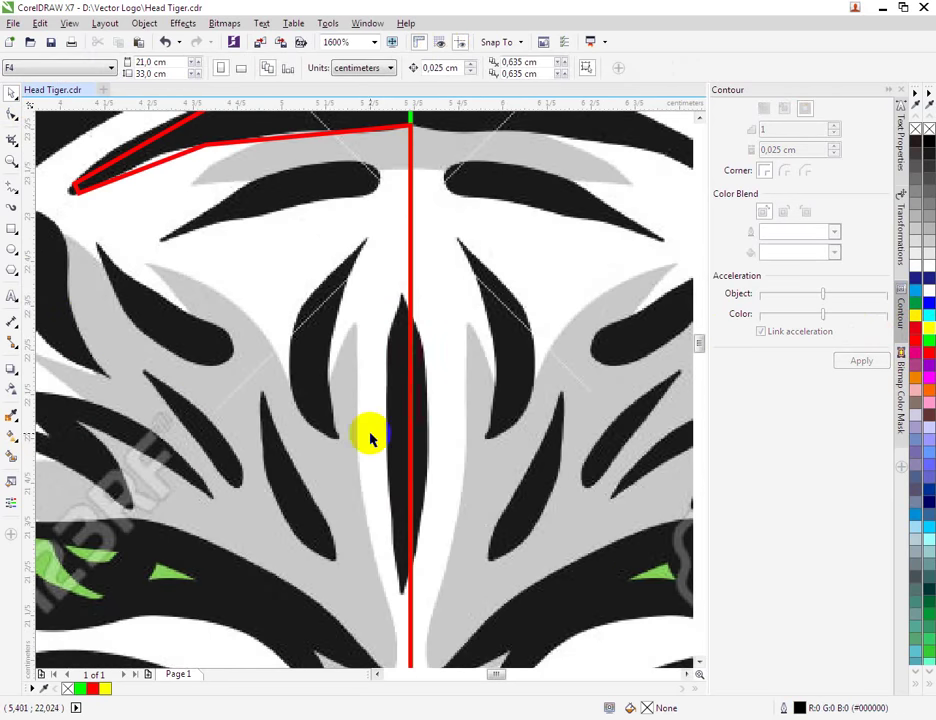
click(8, 193)
click(404, 590)
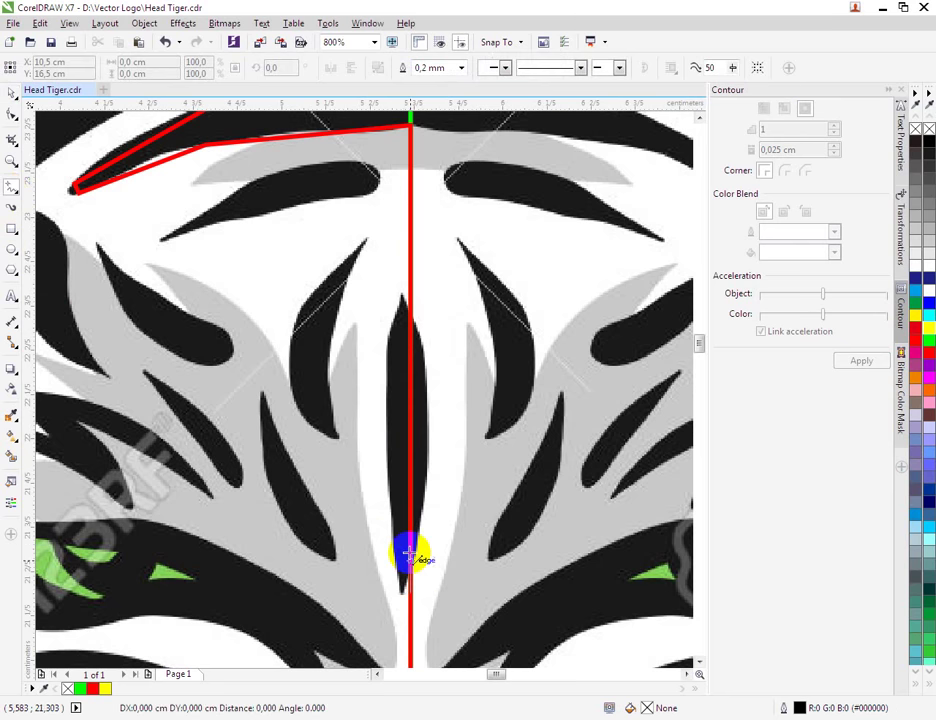
click(411, 290)
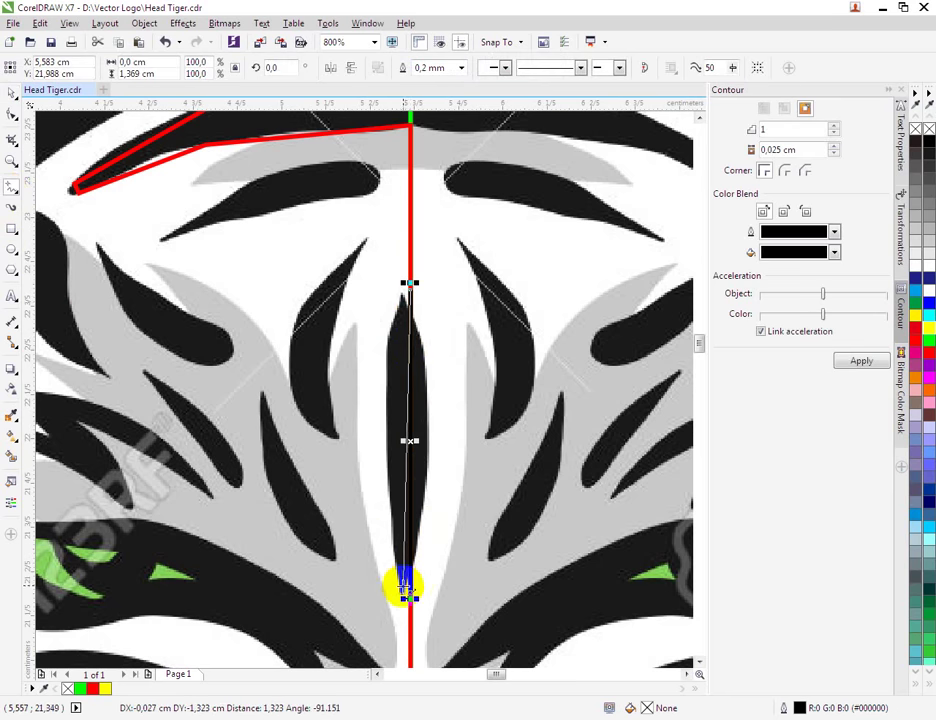
click(404, 594)
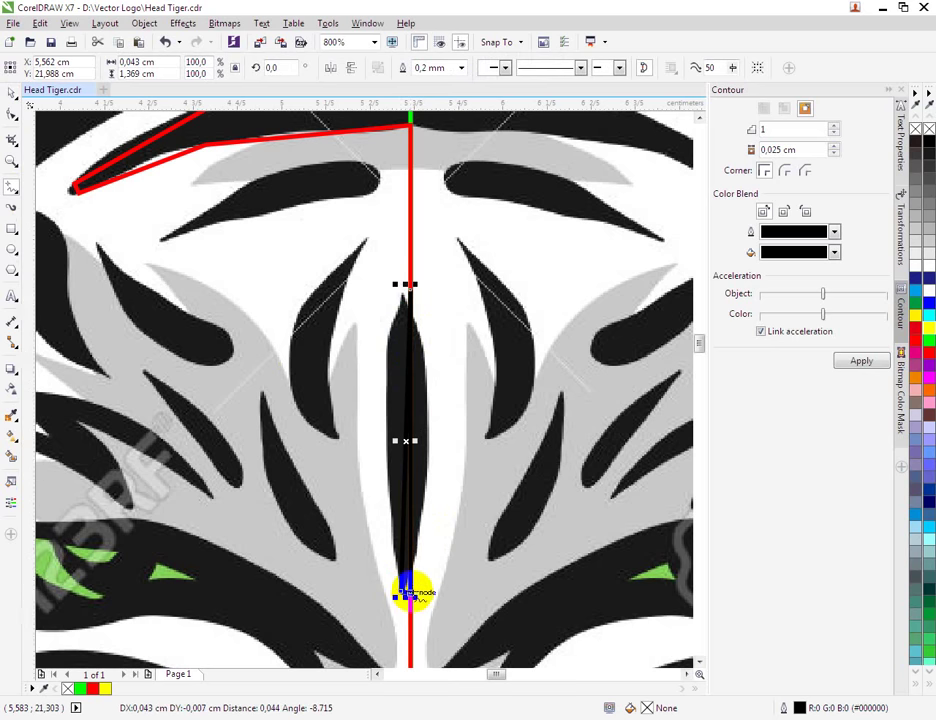
click(412, 593)
key(ctrl+z)
key(ctrl+z)
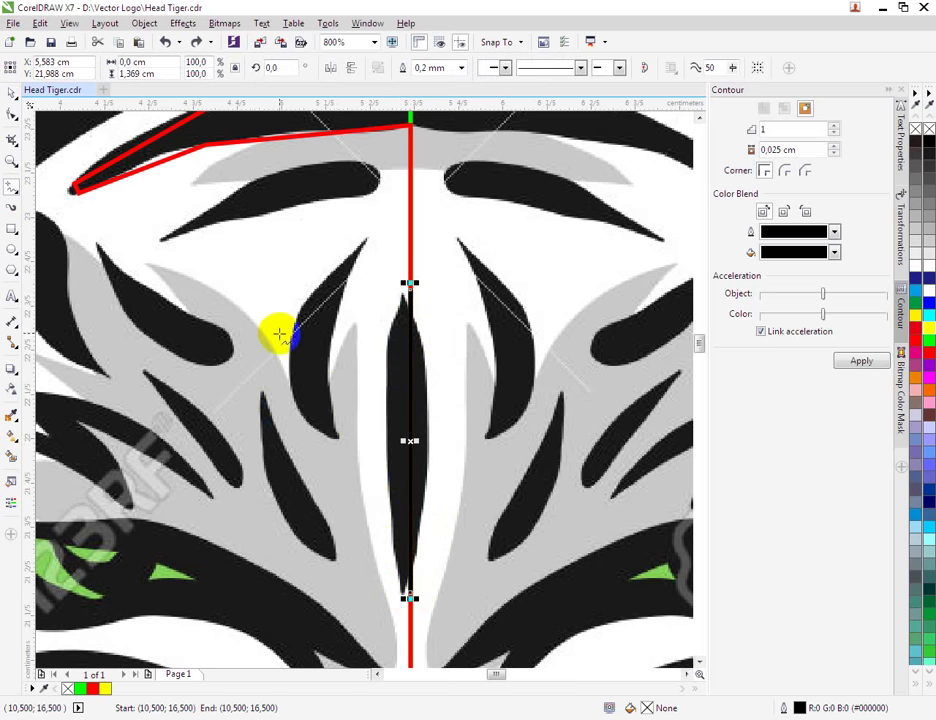
Close the centre line with a return segment and pull a new middle node out to the narrow stripe's left edge.
drag(407, 592, 411, 285)
click(12, 113)
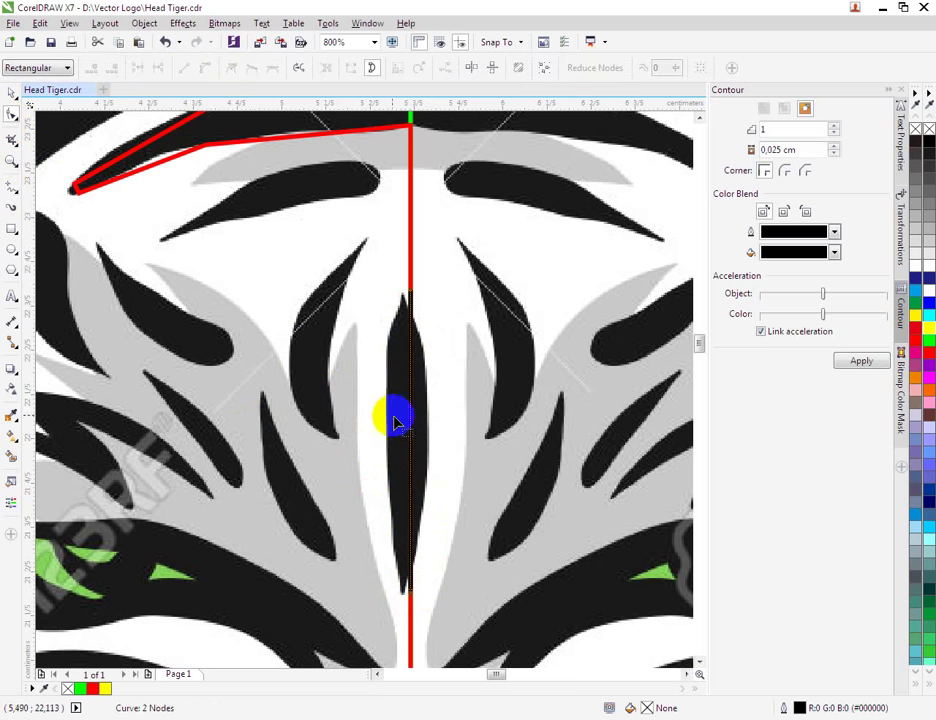
drag(410, 418, 385, 418)
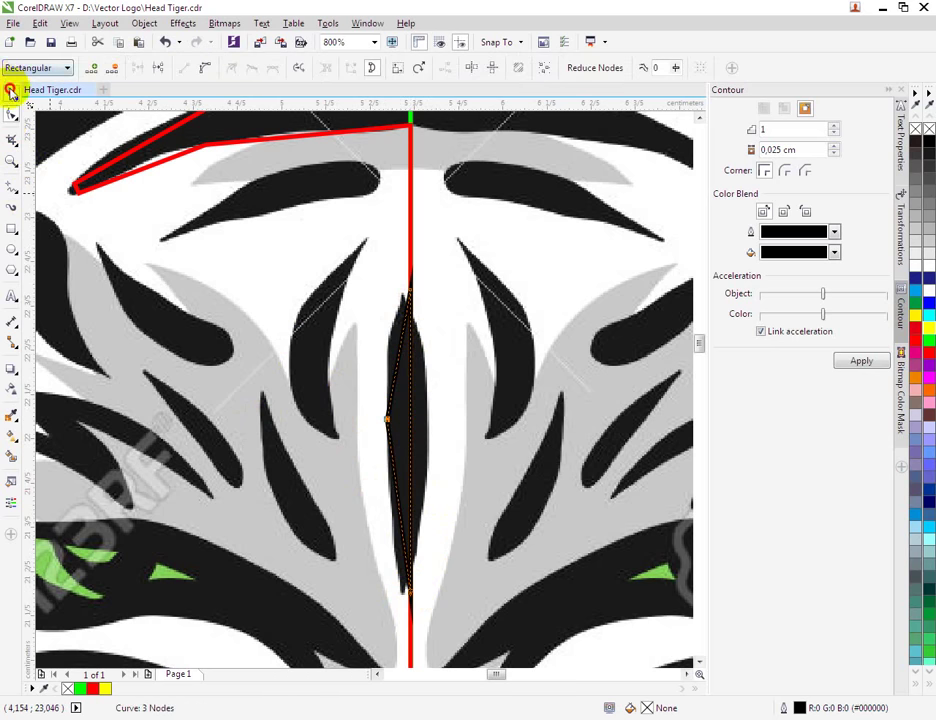
Trim the narrow centre stripe shape out of the red inner outline and delete the cutting shape.
click(10, 90)
shift+click(411, 250)
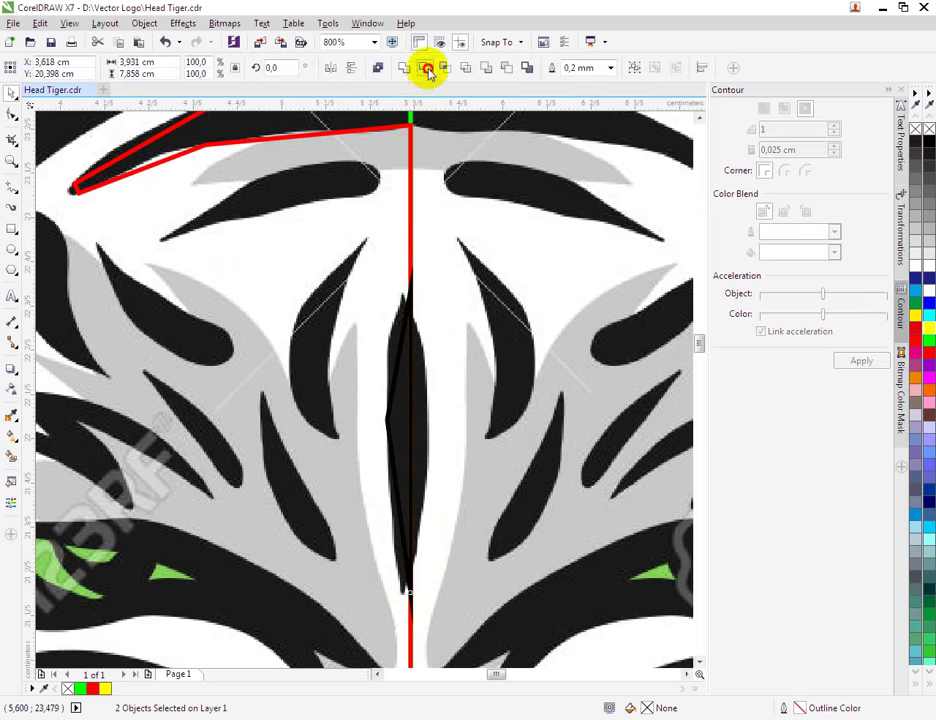
click(428, 70)
click(403, 394)
key(Delete)
Start a straight-segment outline of the left eye's black patch, from its lower outer tip up along the outer edge.
scroll(397, 389, down, 1)
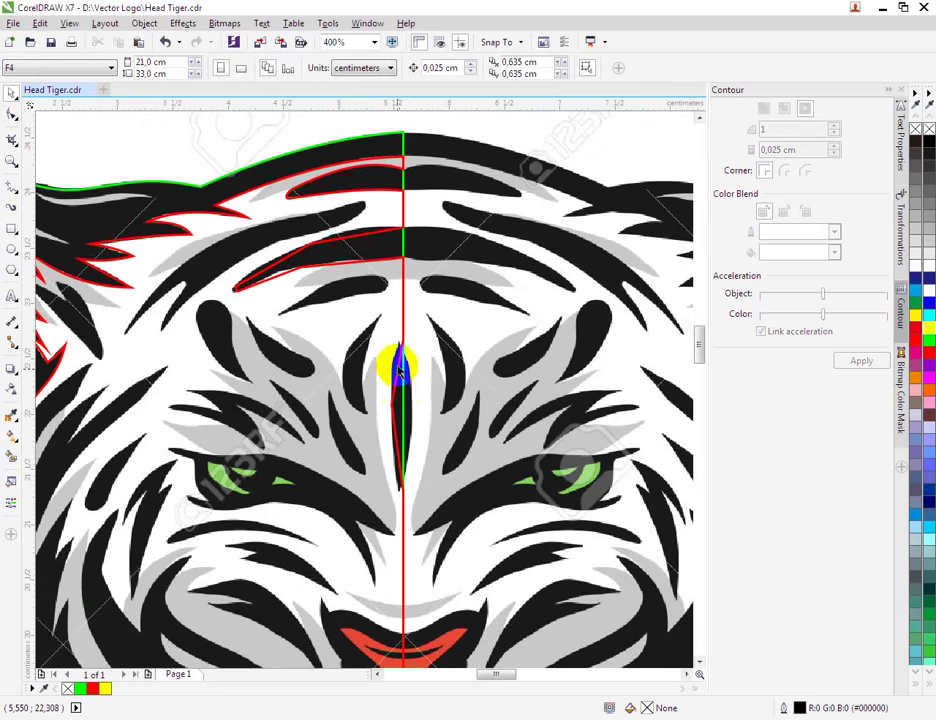
scroll(400, 397, down, 1)
scroll(396, 547, up, 1)
scroll(410, 463, up, 1)
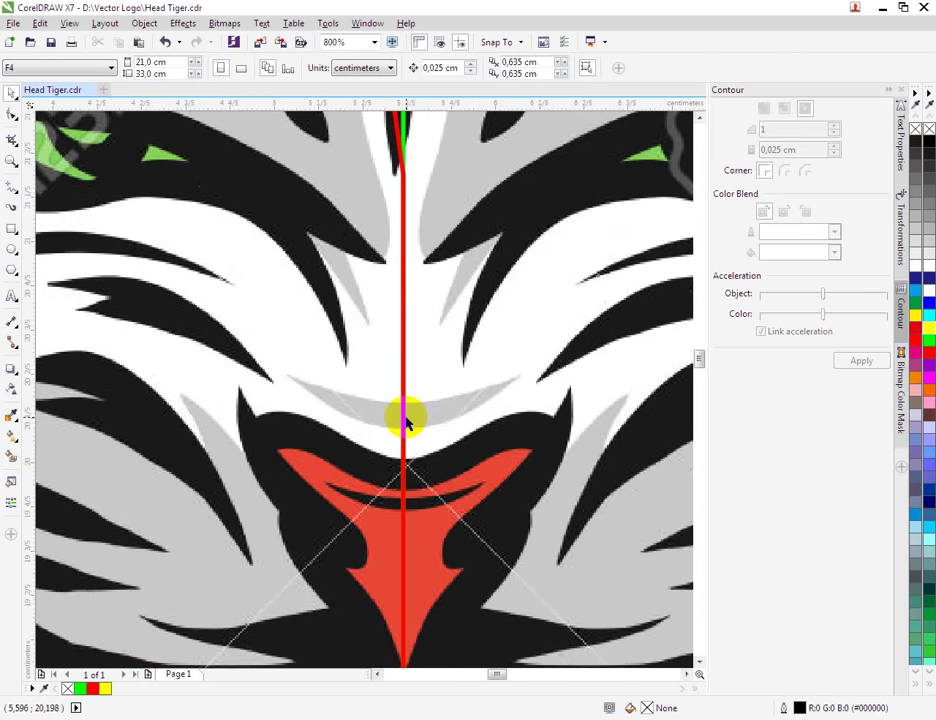
scroll(405, 422, down, 1)
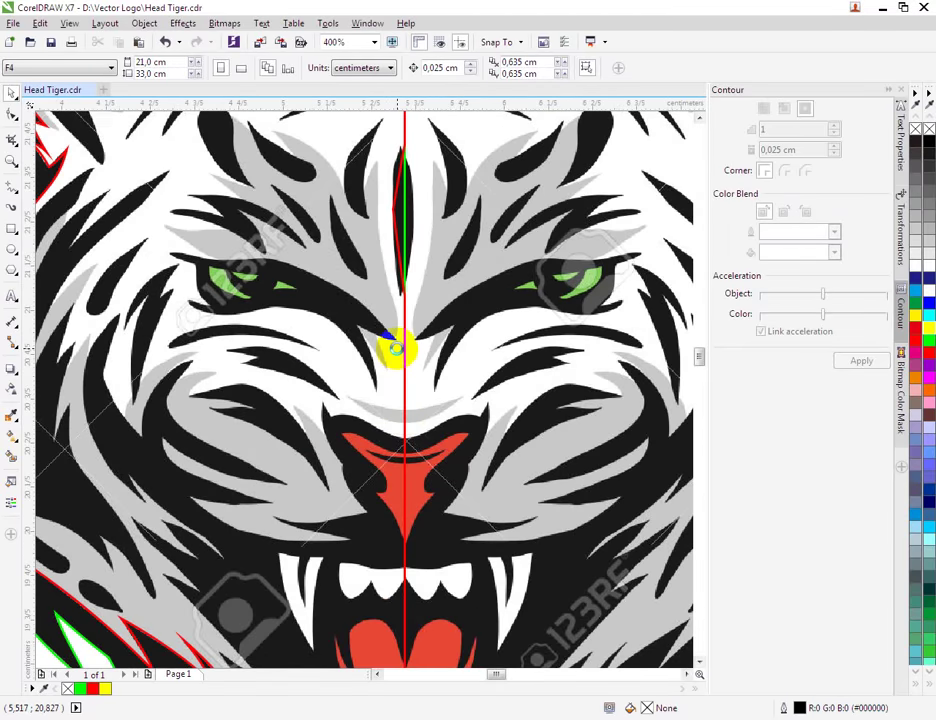
scroll(393, 350, up, 1)
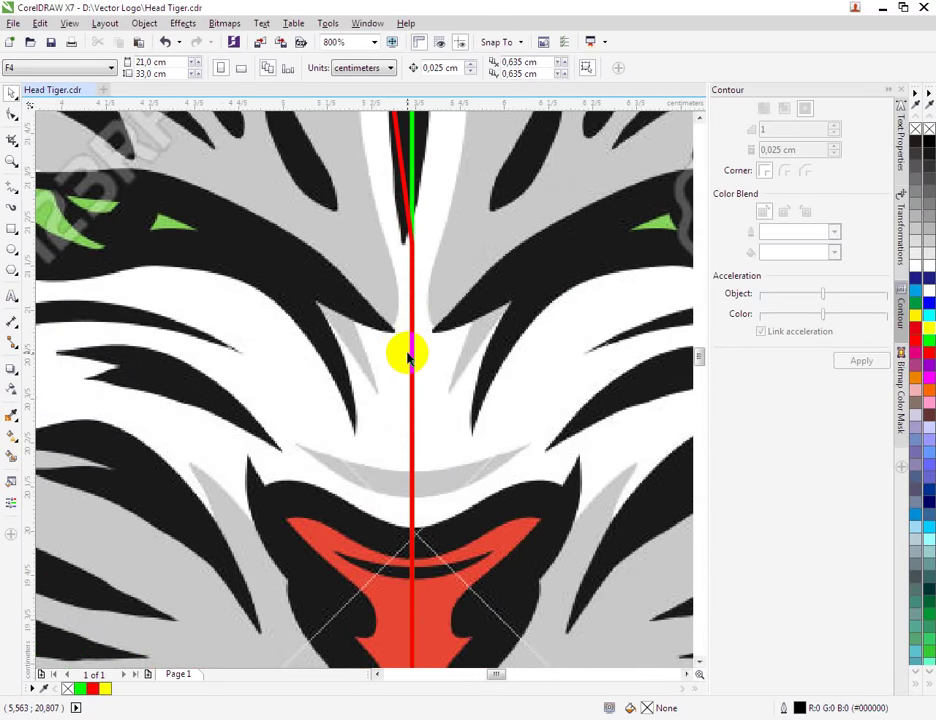
scroll(407, 355, down, 1)
scroll(215, 290, up, 1)
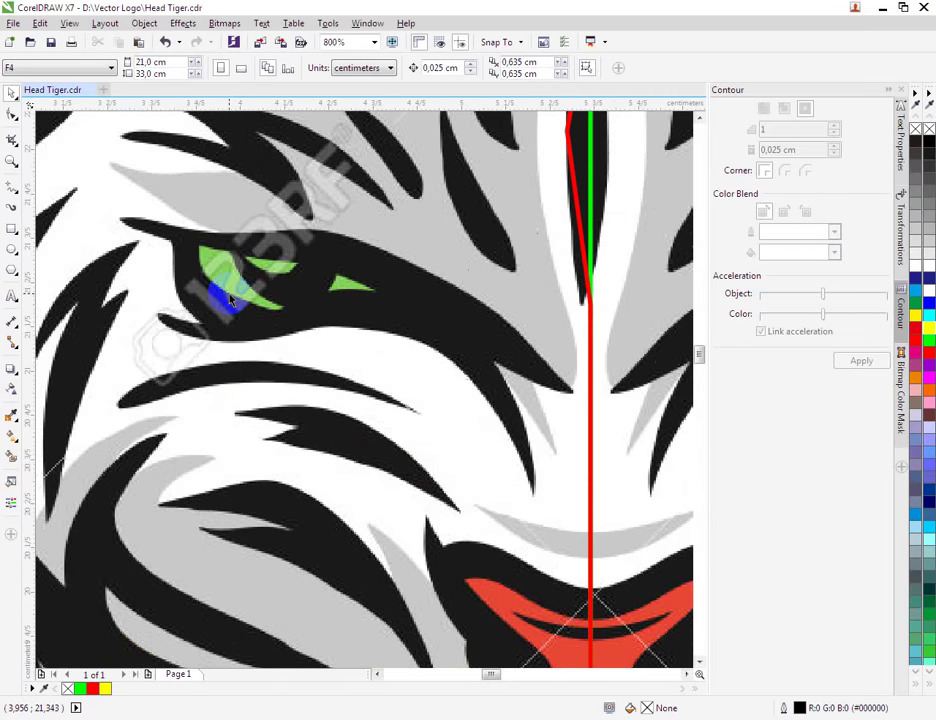
click(12, 192)
drag(160, 318, 185, 327)
click(157, 311)
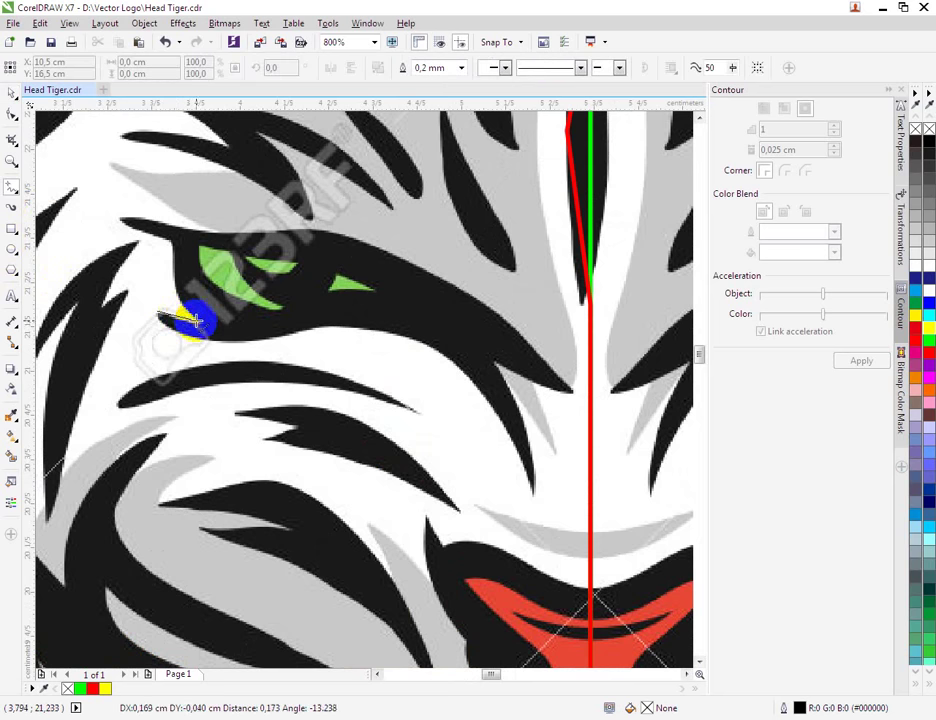
double_click(200, 325)
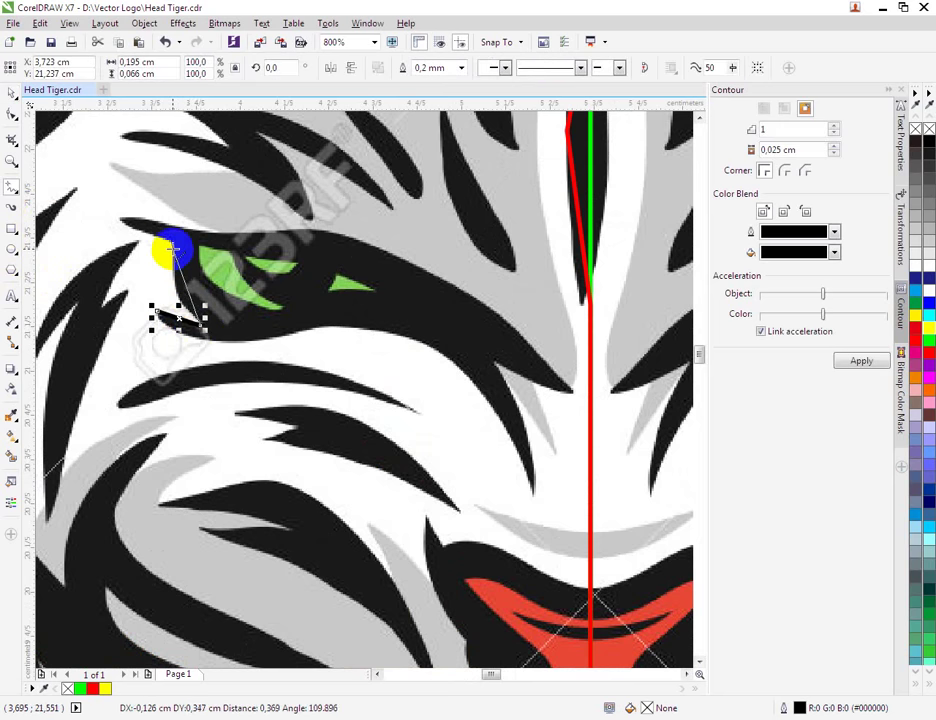
click(174, 246)
Continue the eye patch outline along the brow and around both inner points, and close it along the lower edge at the starting tip.
click(358, 237)
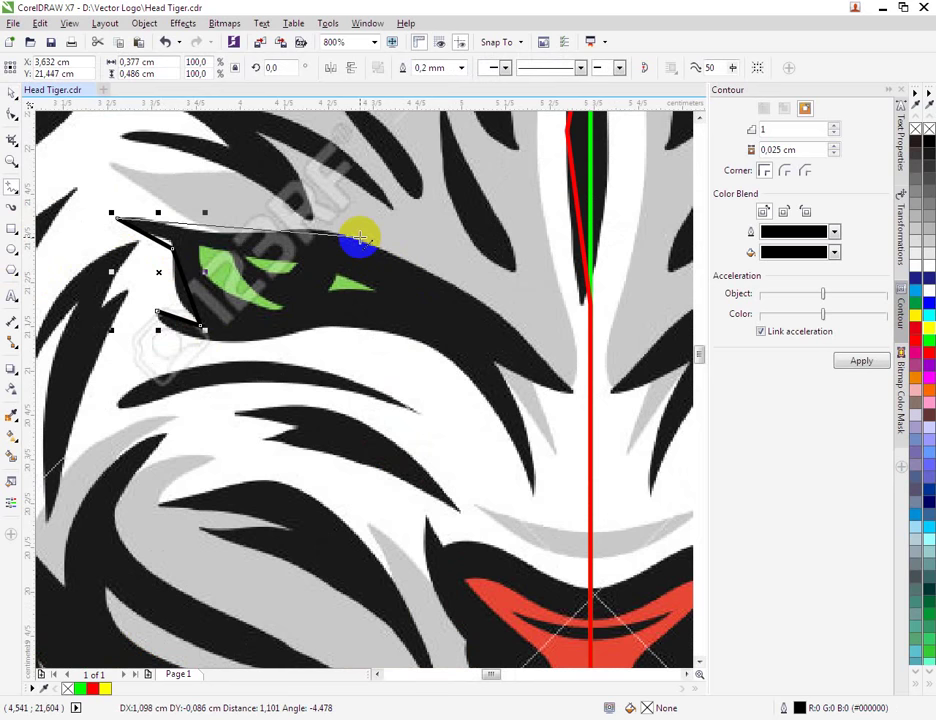
click(568, 385)
double_click(571, 392)
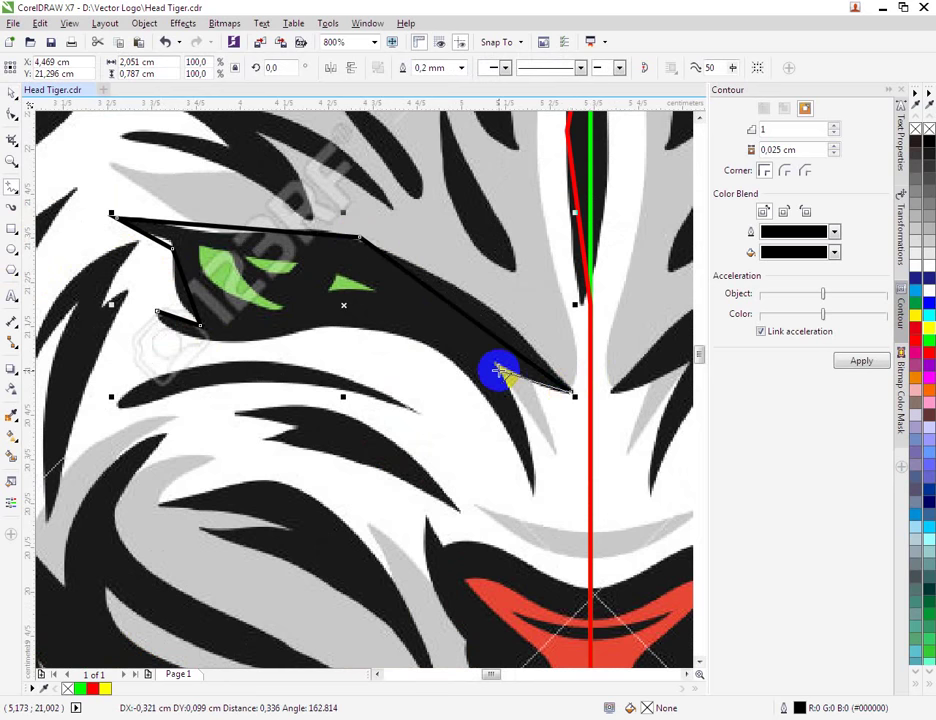
click(494, 362)
drag(533, 496, 155, 318)
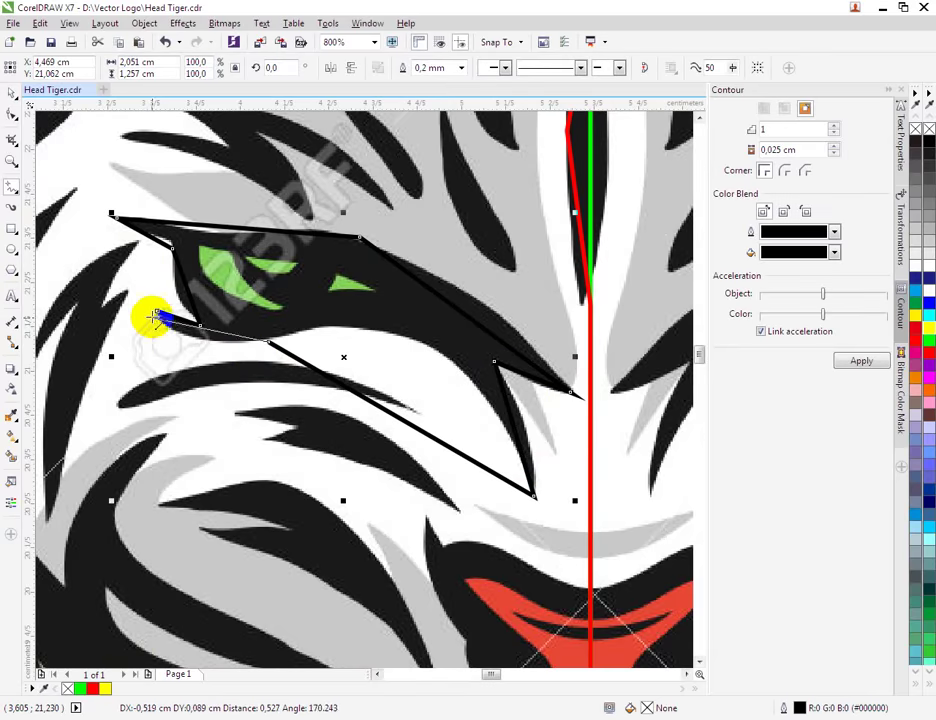
Outline the two black stripes directly below the left eye as separate closed straight-segment shapes.
scroll(155, 318, down, 2)
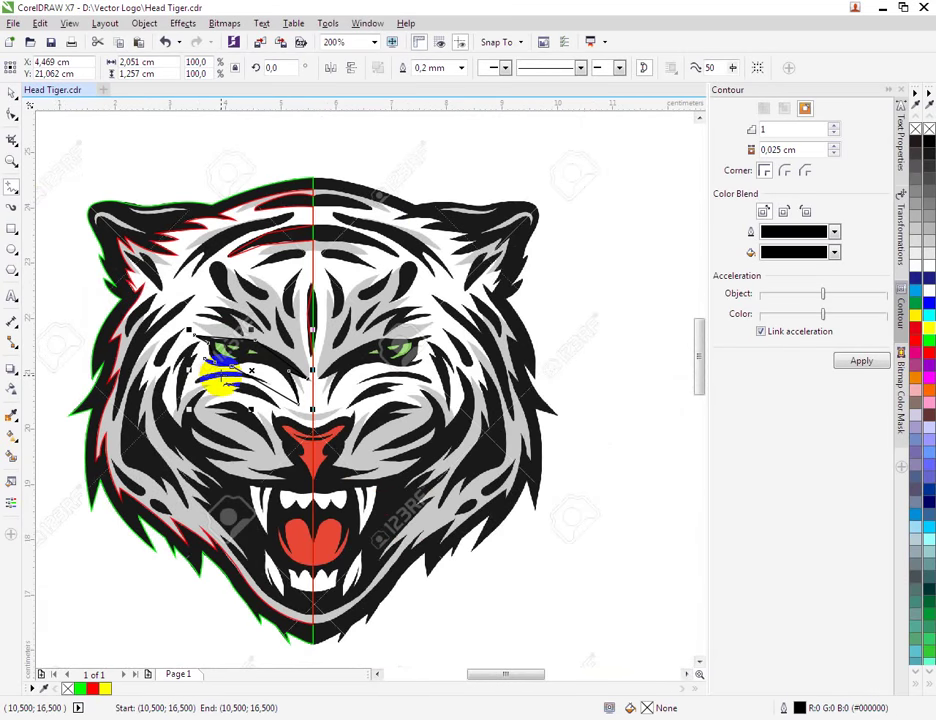
scroll(234, 392, up, 1)
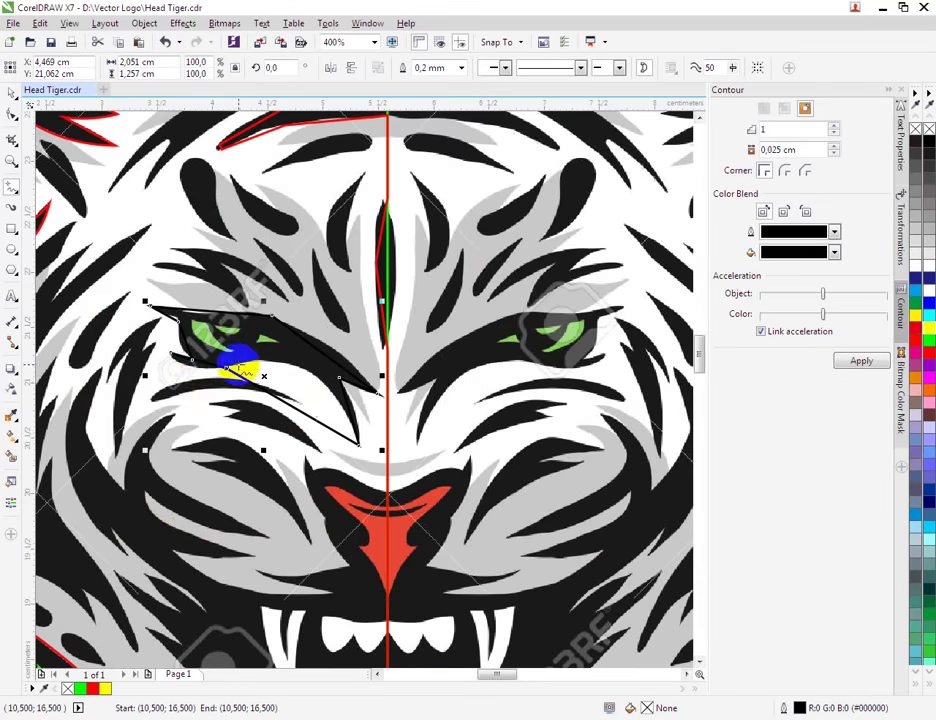
scroll(171, 398, up, 2)
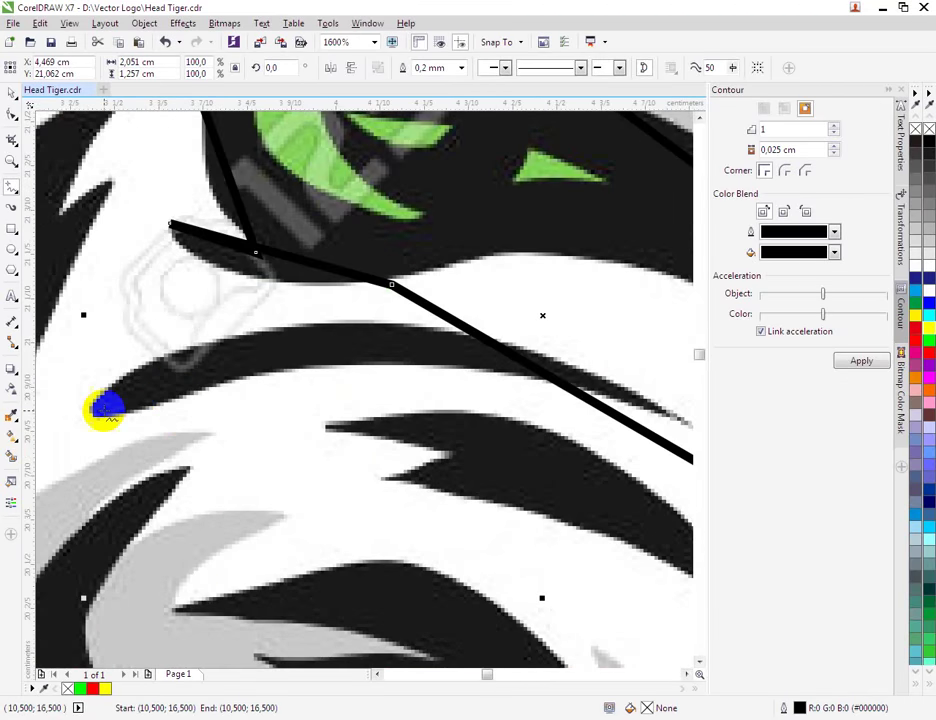
scroll(113, 413, down, 1)
mouse_move(402, 414)
mouse_down()
mouse_move(119, 403)
mouse_move(114, 414)
mouse_move(117, 397)
mouse_move(292, 386)
mouse_move(404, 416)
mouse_up()
mouse_move(216, 428)
mouse_down()
mouse_move(286, 430)
mouse_move(247, 446)
mouse_move(442, 515)
mouse_move(216, 428)
mouse_up()
Outline the forked black cheek stripe beside the nose with a closed straight-segment shape about 1.28 by 0.96 cm.
scroll(362, 416, down, 1)
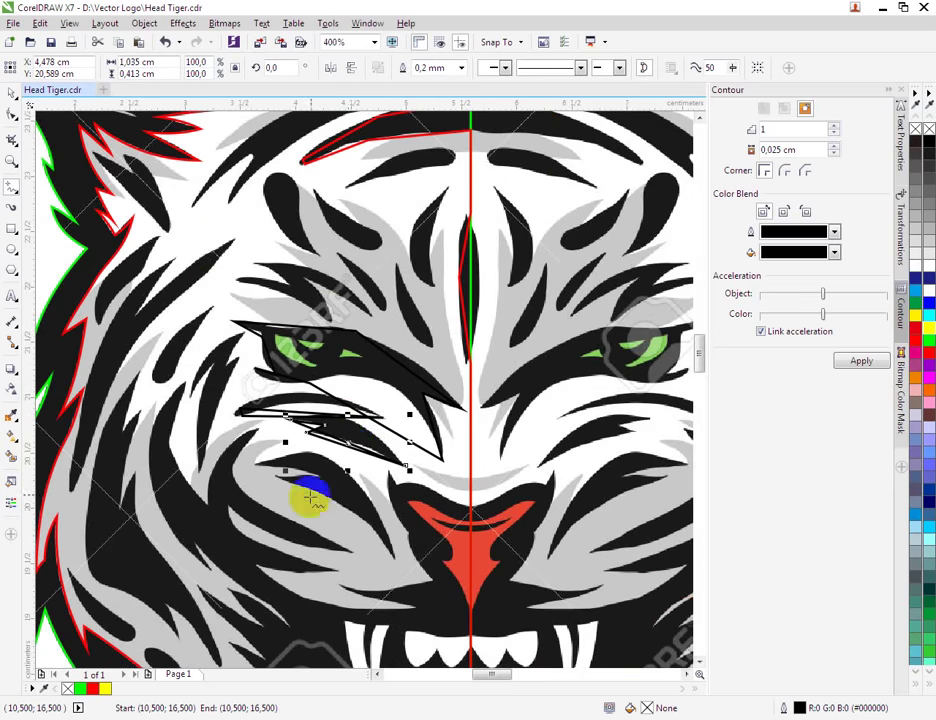
scroll(349, 440, up, 1)
drag(200, 425, 478, 610)
drag(478, 610, 331, 452)
drag(331, 452, 196, 428)
Draw a vertical line about 3.38 cm long on the centre line, from the lower jaw up to the top of the black nose area.
scroll(196, 428, down, 2)
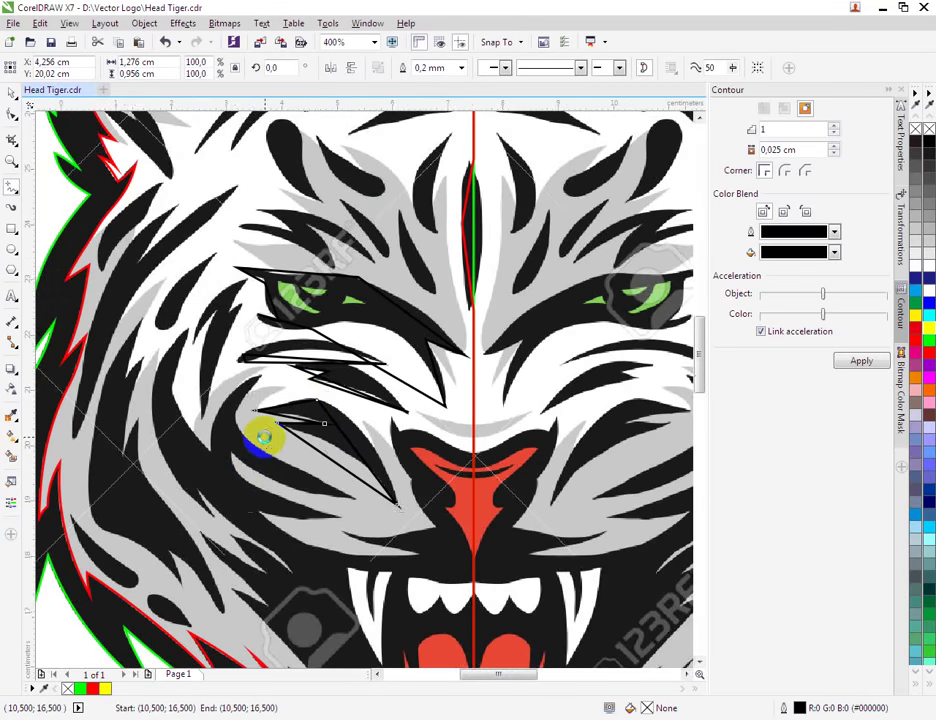
scroll(268, 442, down, 1)
scroll(330, 508, up, 1)
scroll(387, 378, down, 1)
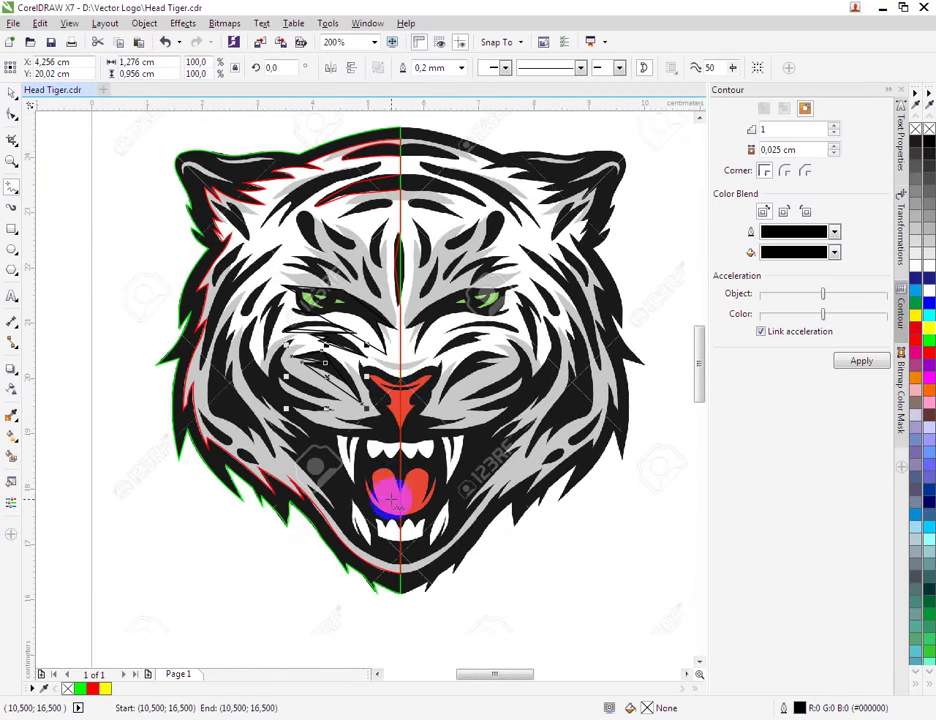
scroll(390, 495, up, 1)
click(409, 627)
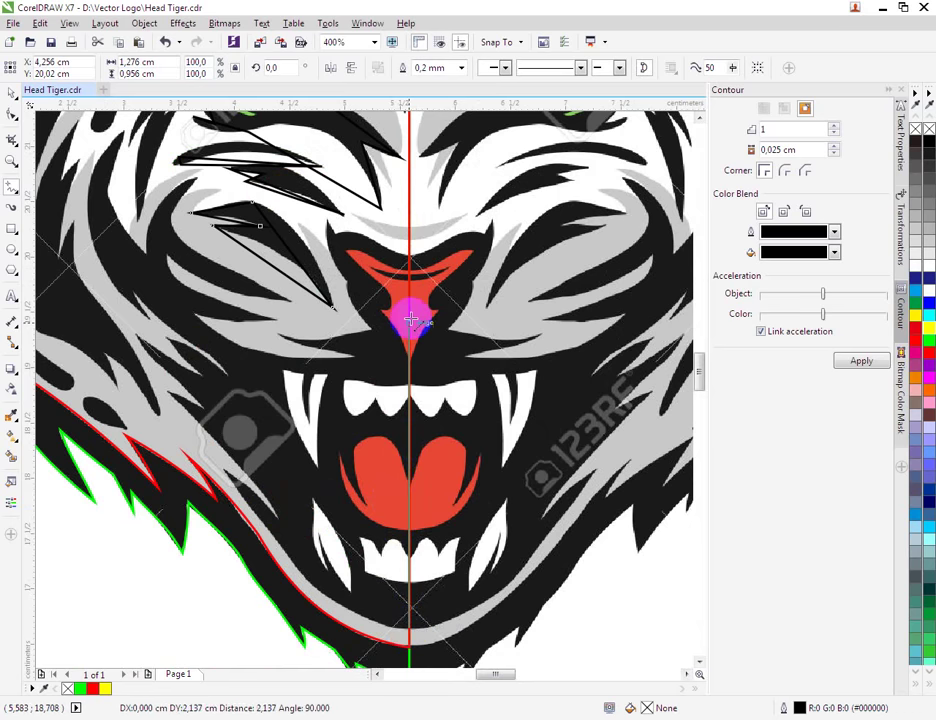
click(409, 256)
Continue the outline from the centre line's upper end along the black nose edge and muzzle to the inner tip above the teeth.
scroll(408, 252, up, 1)
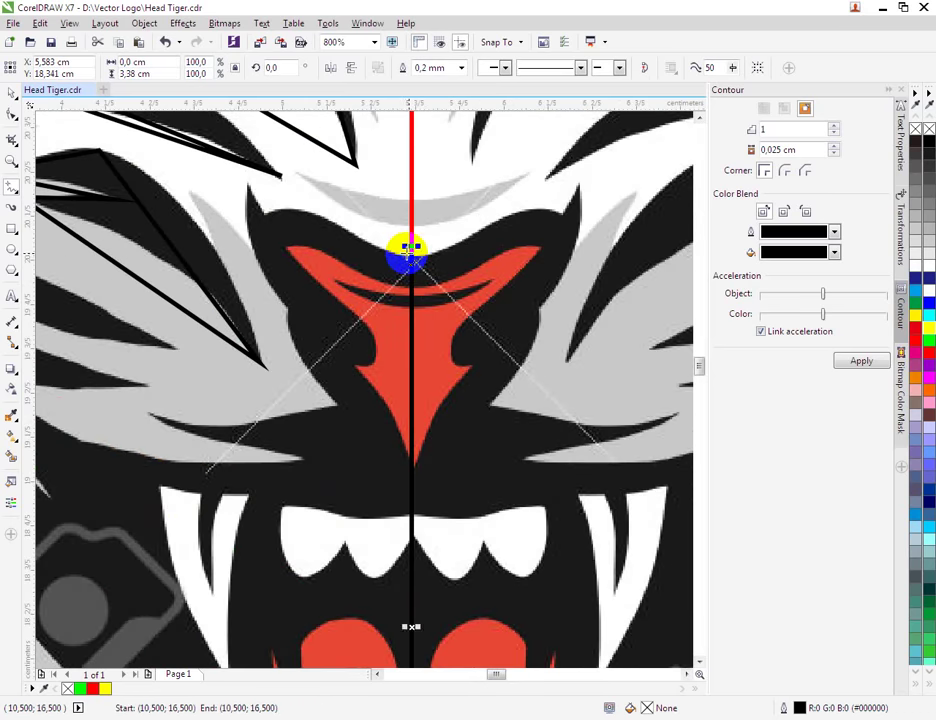
click(265, 213)
click(248, 184)
click(287, 309)
click(339, 407)
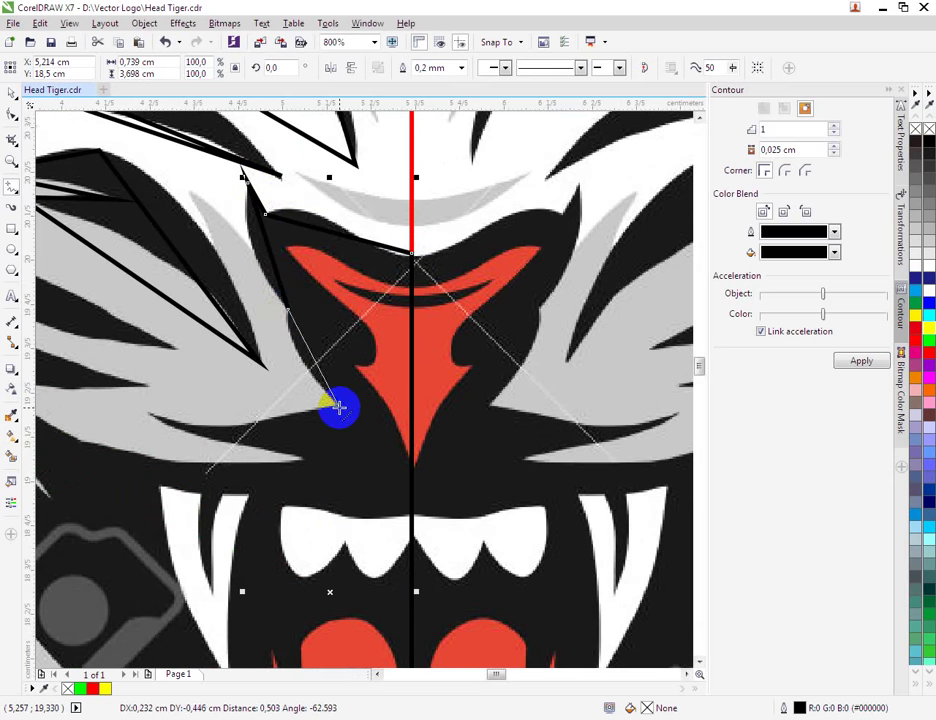
click(145, 414)
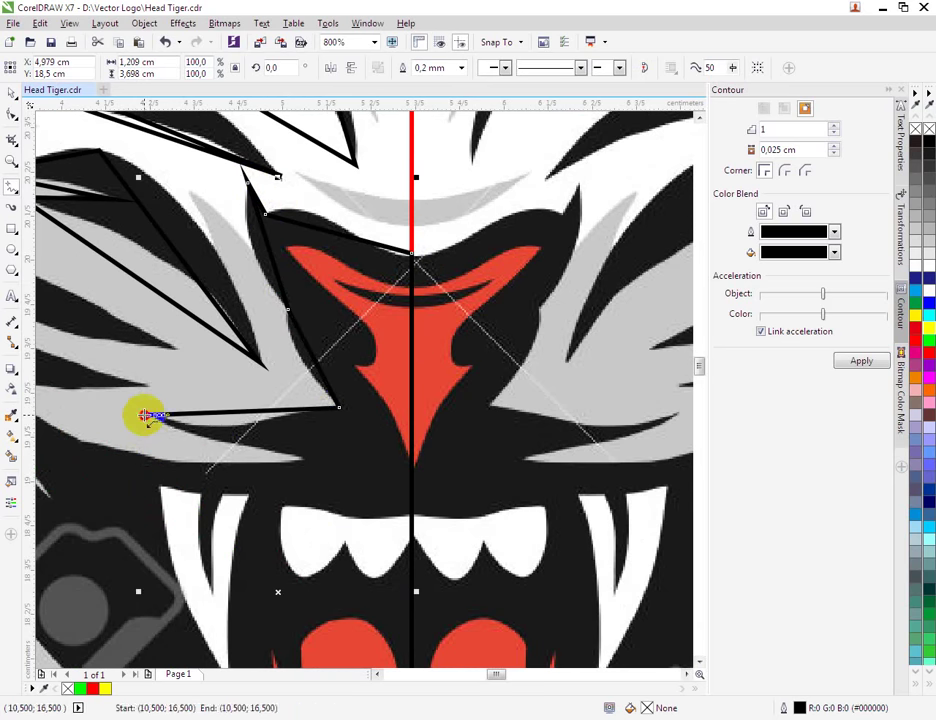
click(301, 462)
Continue the outline around the black cheek stripes up to the outer cheek tip, and colour it magenta.
scroll(301, 462, down, 1)
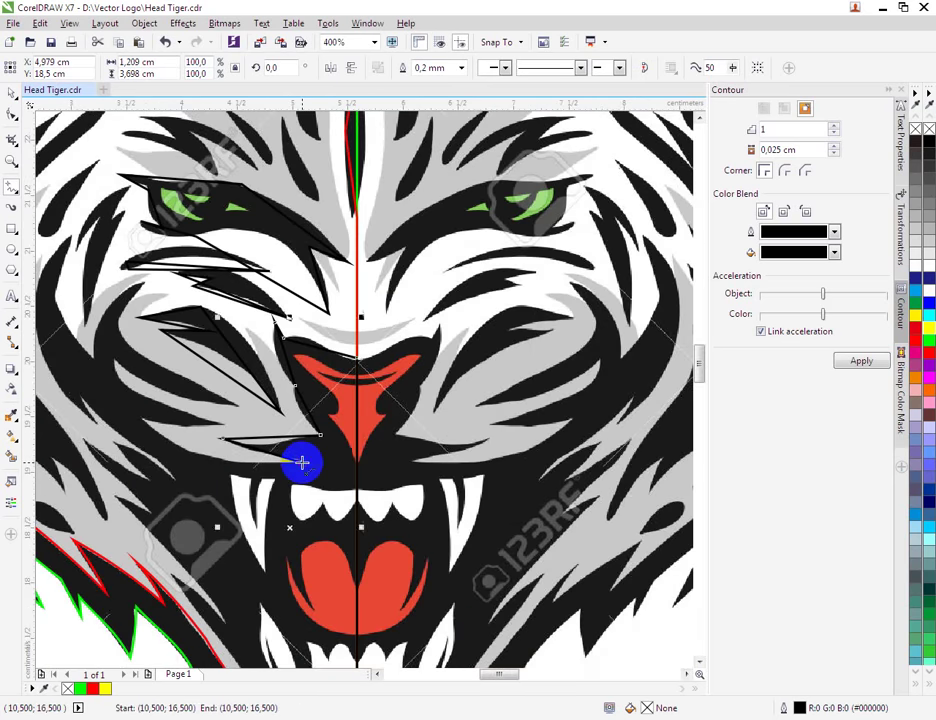
click(145, 420)
click(232, 422)
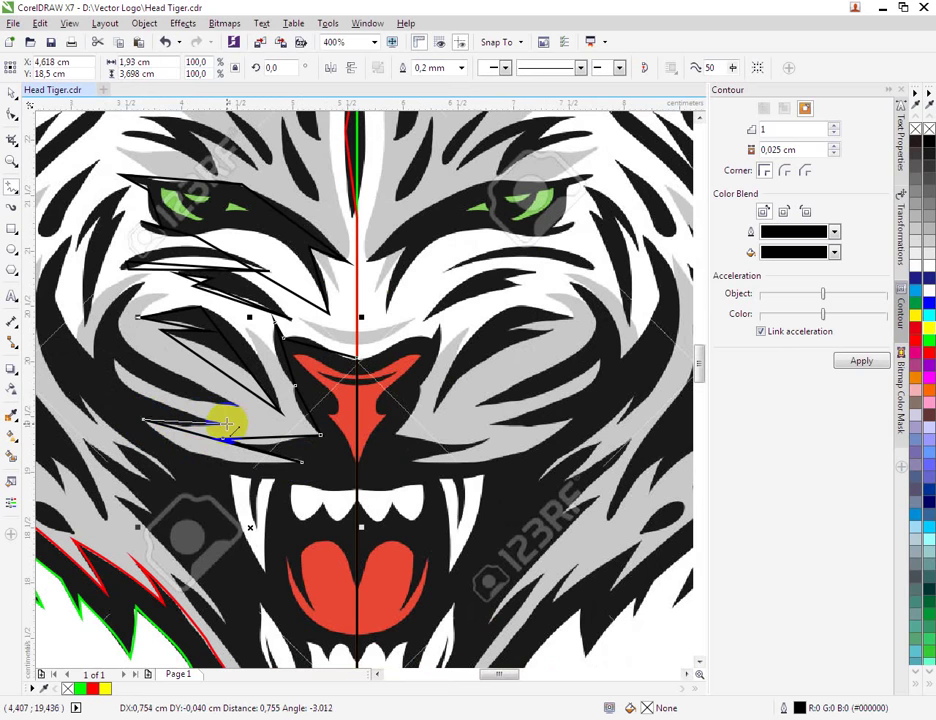
drag(224, 423, 128, 347)
drag(128, 347, 98, 240)
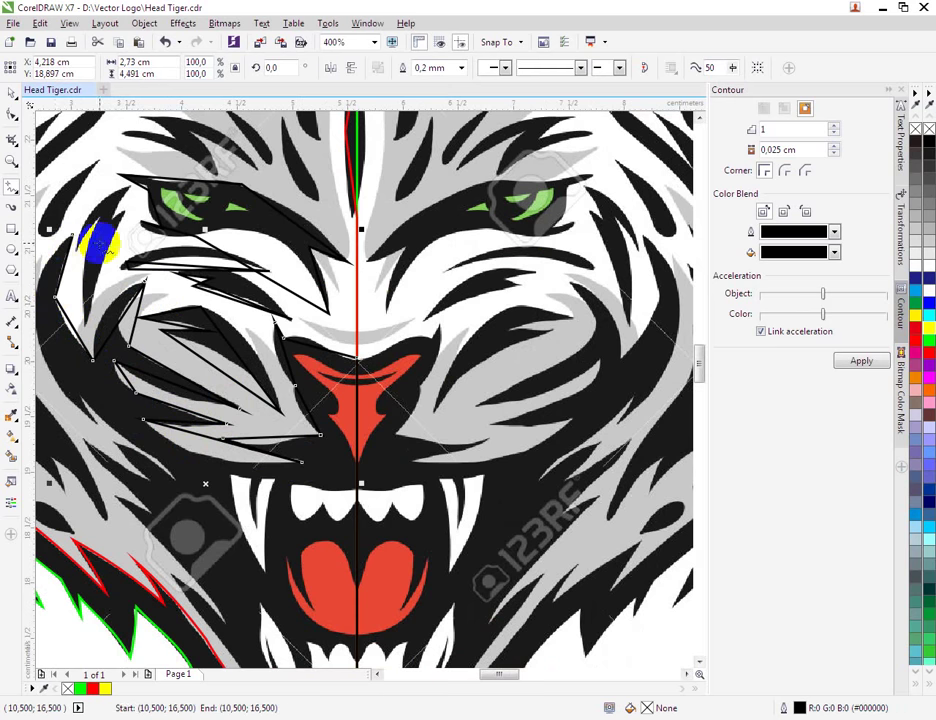
right_click(928, 381)
Continue the magenta outline from the outer cheek tip down the stripe's outer edge and around the spikes on the lower cheek.
scroll(389, 372, down, 1)
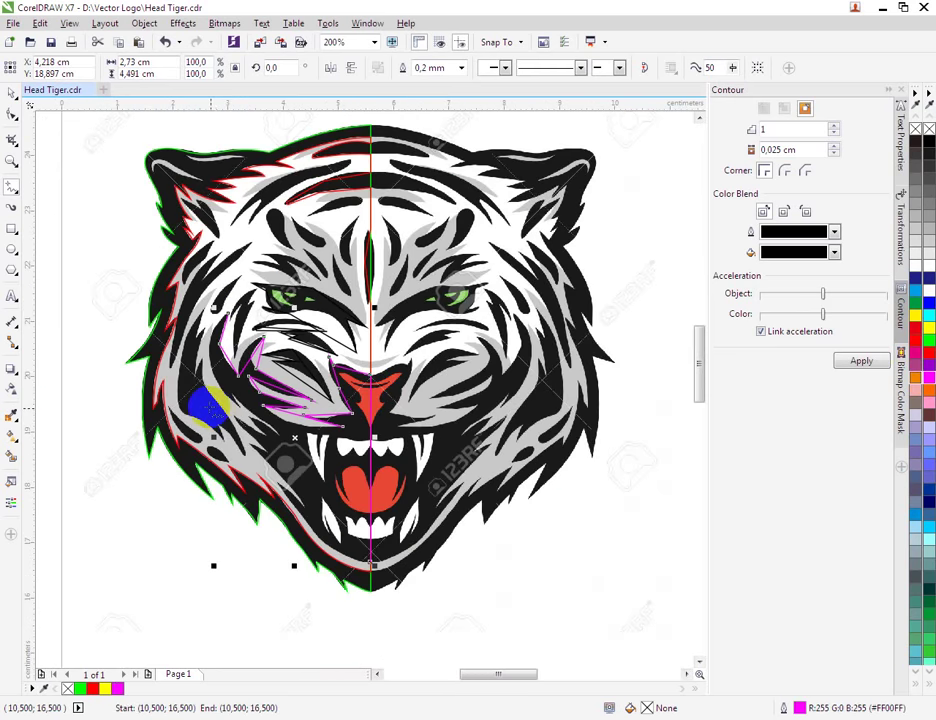
scroll(209, 410, up, 2)
scroll(200, 368, down, 1)
scroll(205, 371, up, 1)
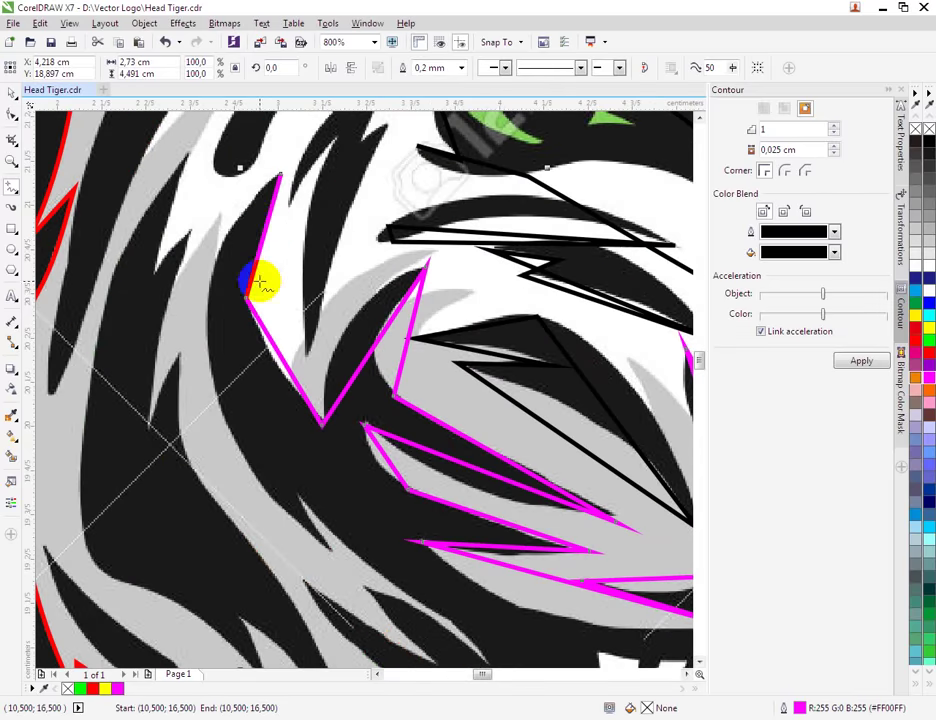
drag(280, 178, 327, 549)
drag(295, 492, 437, 626)
drag(437, 626, 385, 632)
scroll(313, 553, down, 1)
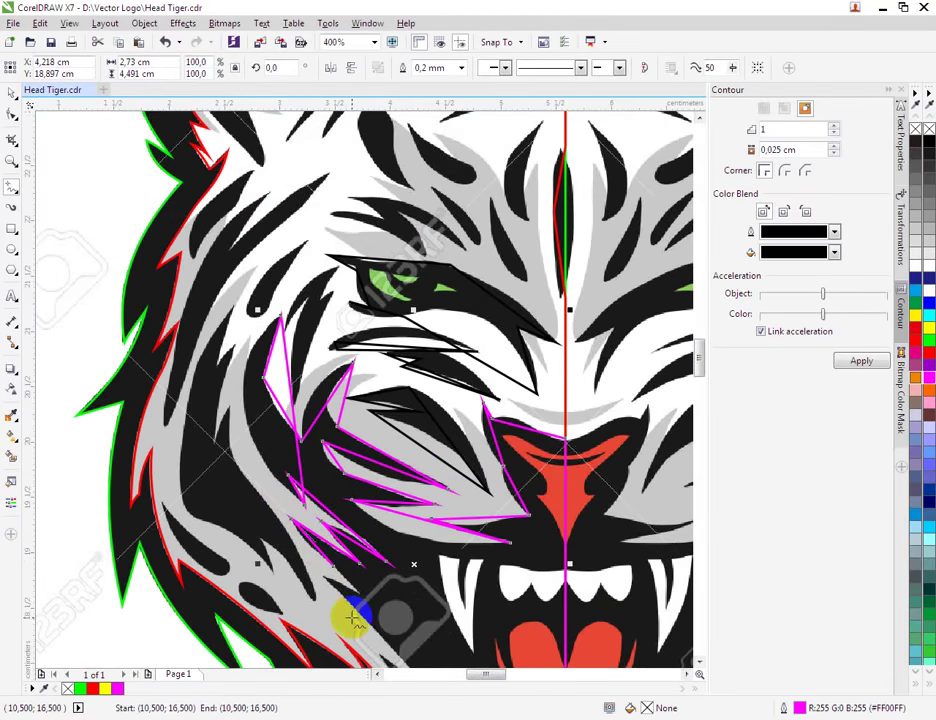
Continue the magenta outline around the jaw spikes and close it at the centre line's lower end on the chin.
scroll(381, 602, down, 1)
scroll(381, 602, up, 1)
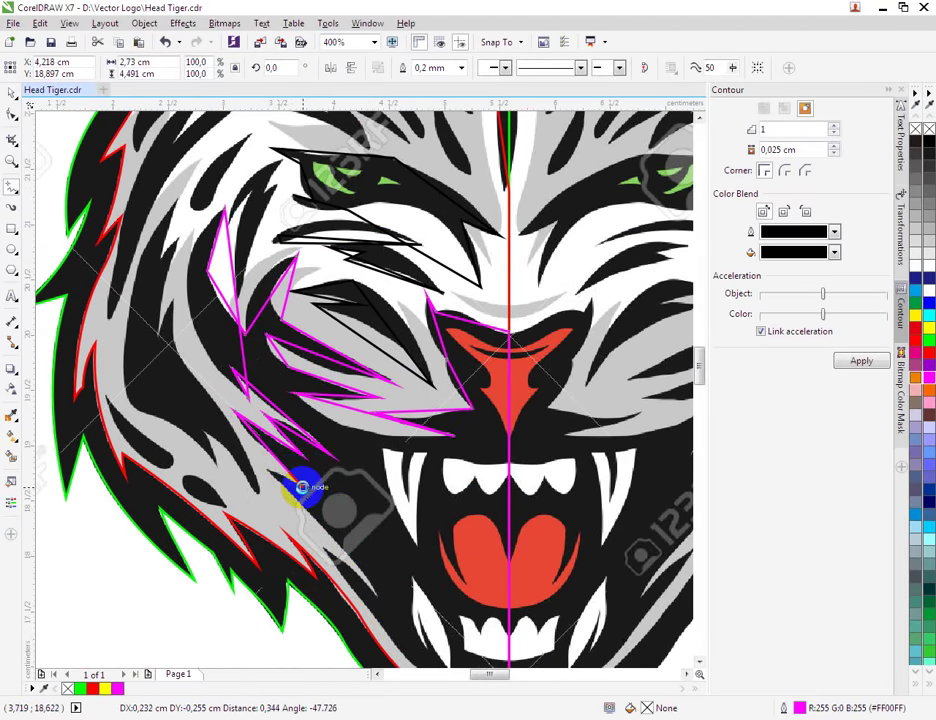
click(303, 487)
click(267, 470)
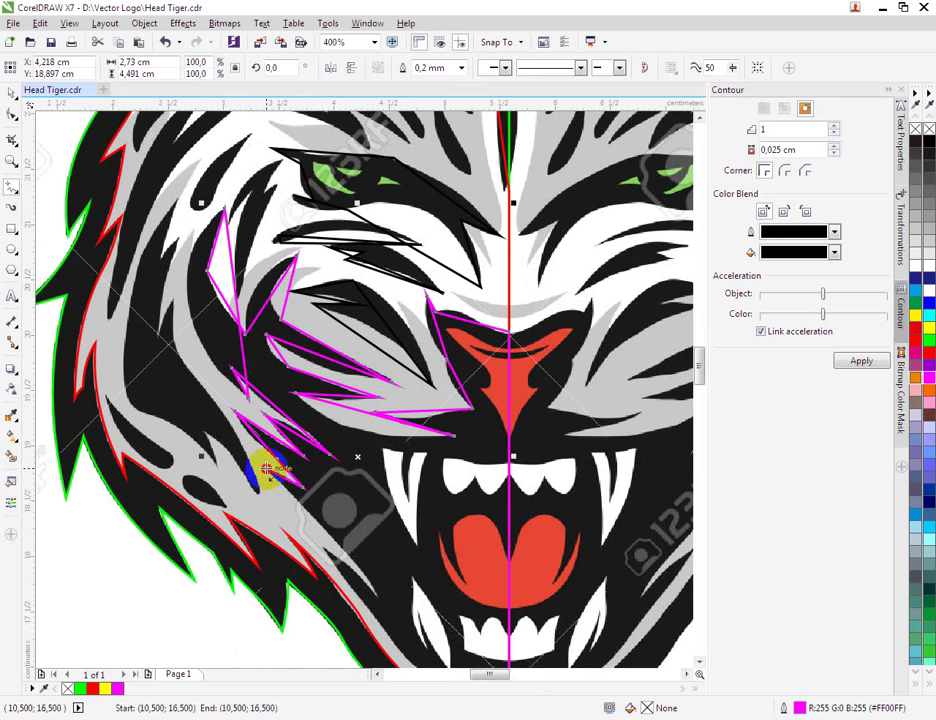
click(377, 597)
click(322, 548)
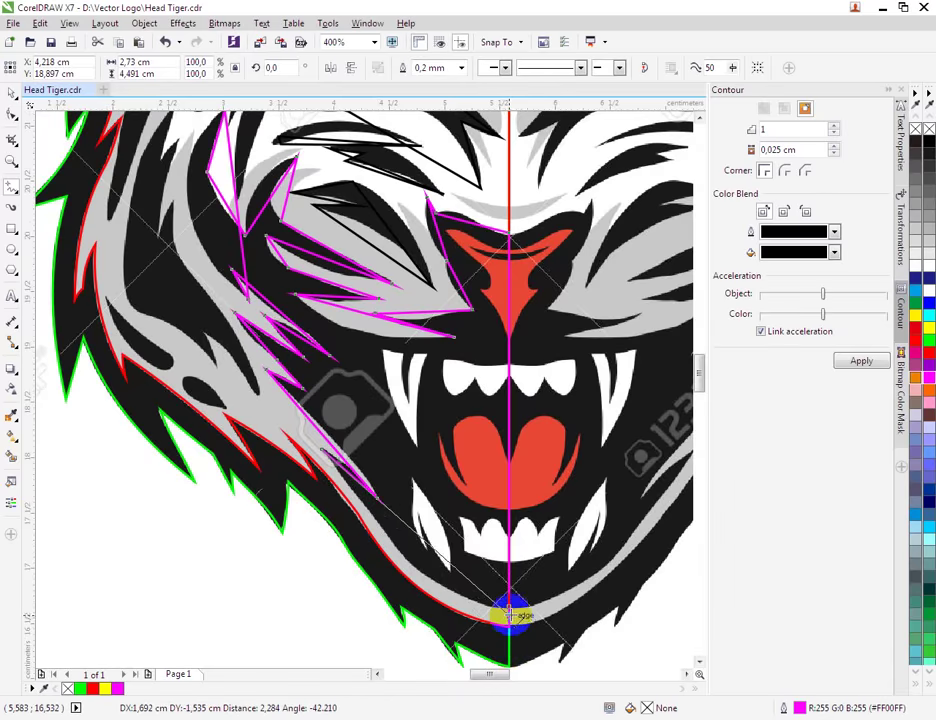
double_click(510, 610)
Start a straight-segment outline of the large black outer-cheek stripe, from its lower notch up and around the grey wedge in the middle.
scroll(435, 535, up, 2)
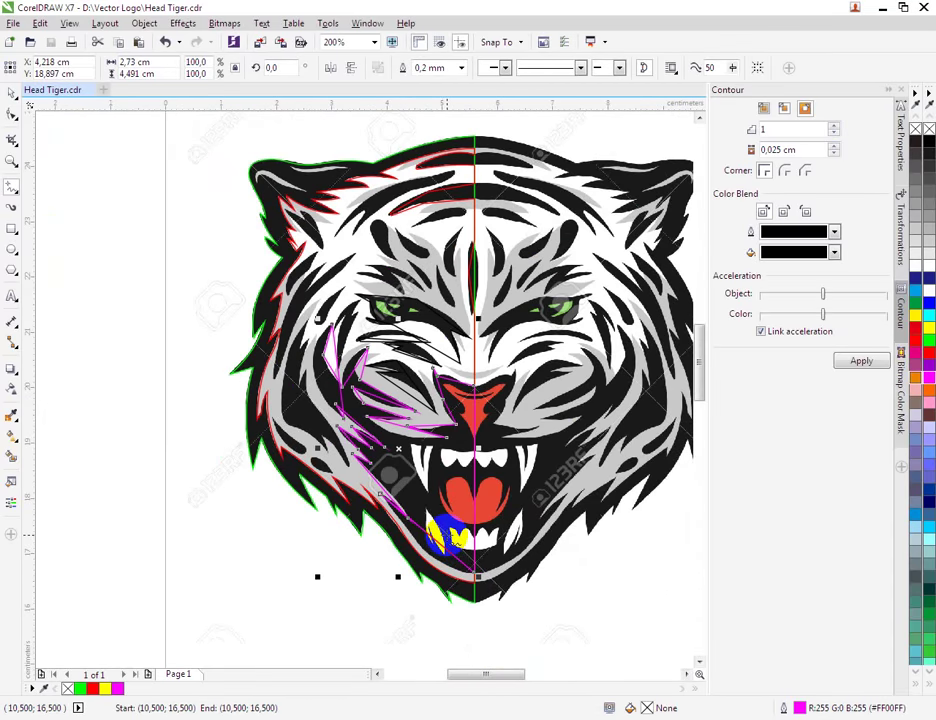
scroll(315, 428, up, 4)
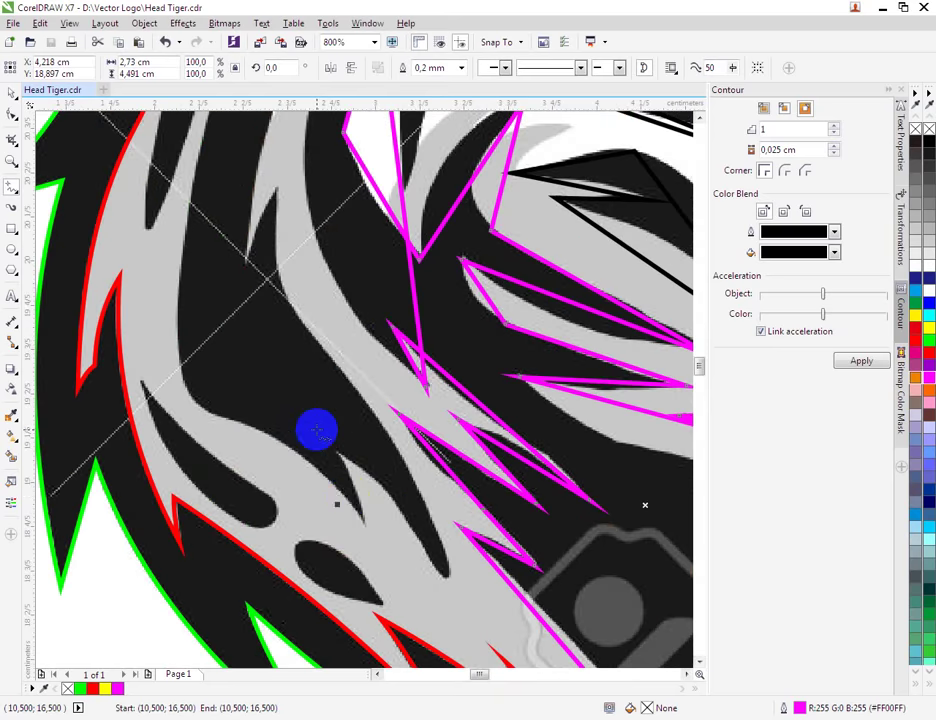
click(341, 450)
click(436, 565)
click(345, 382)
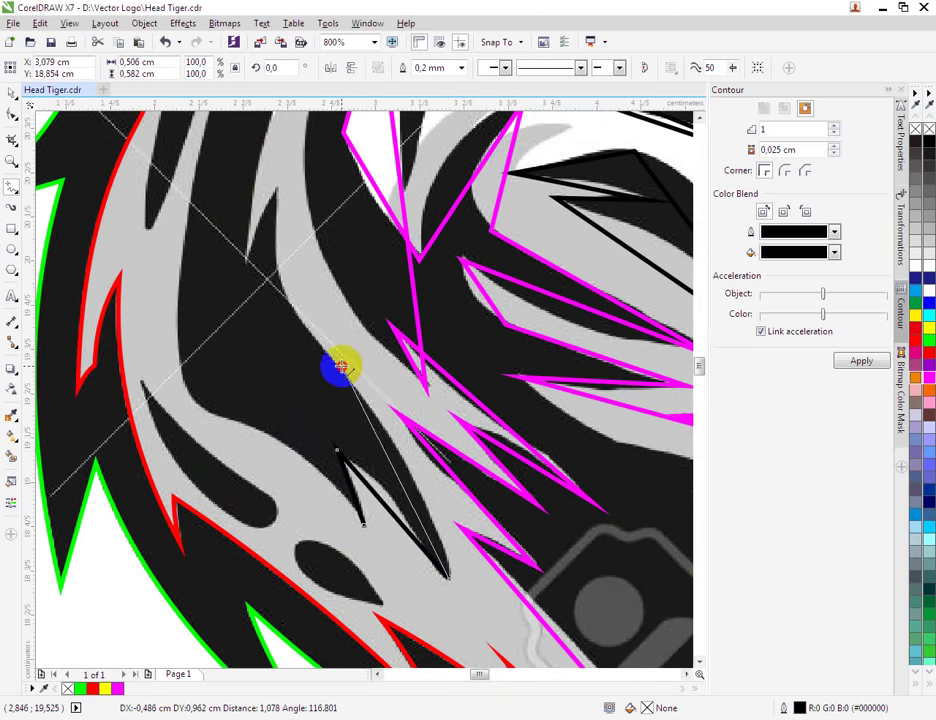
click(273, 184)
click(246, 258)
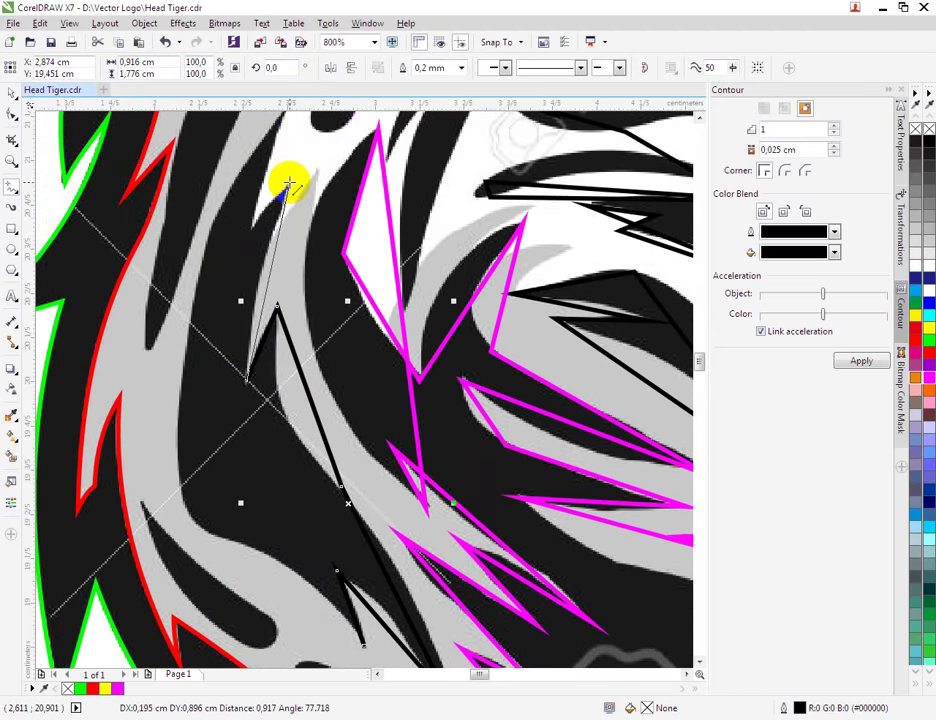
Continue the outer-cheek stripe outline around its upper tips and down its outer edge, closing it at about 1.23 by 2.68 cm.
click(288, 183)
click(250, 228)
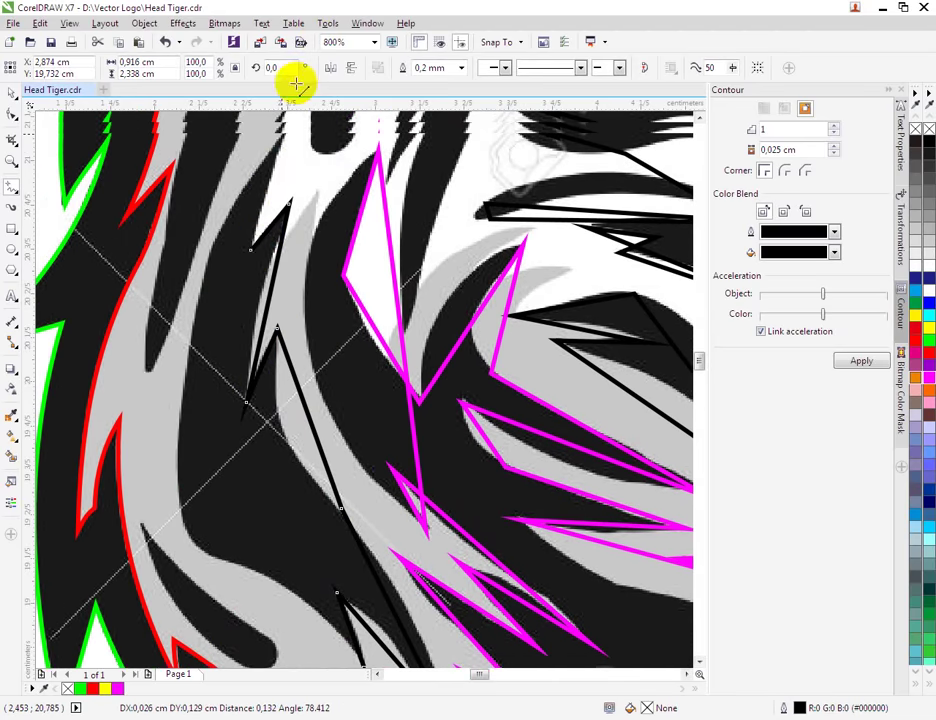
click(175, 444)
click(245, 580)
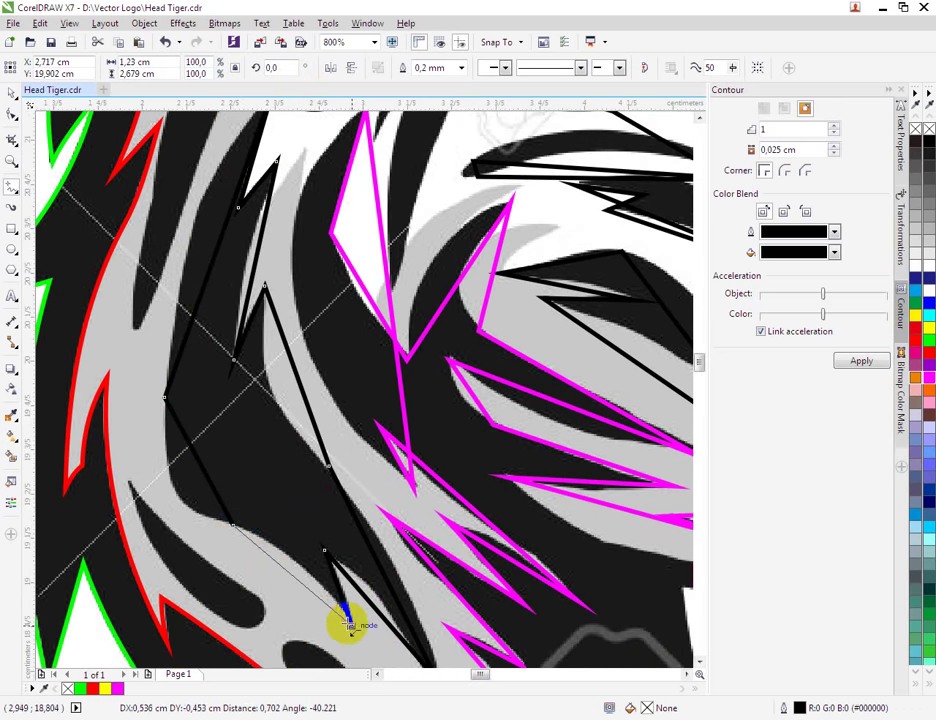
click(346, 624)
scroll(275, 495, down, 2)
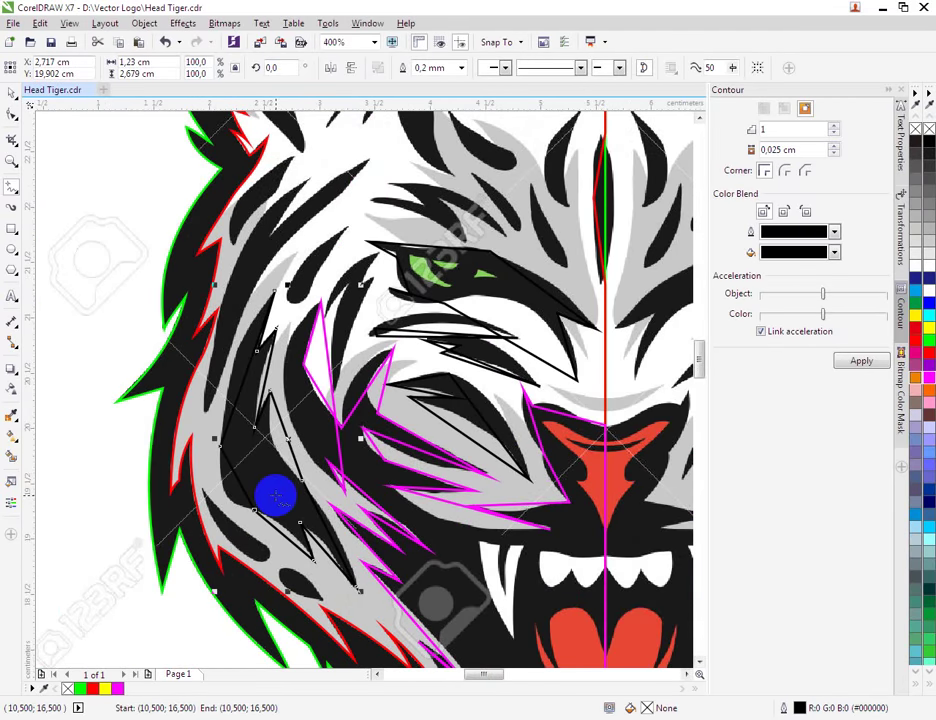
Convert the long outer segment of the magenta cheek stripe to a curve and bend it along the stripe's black edge.
scroll(351, 432, up, 1)
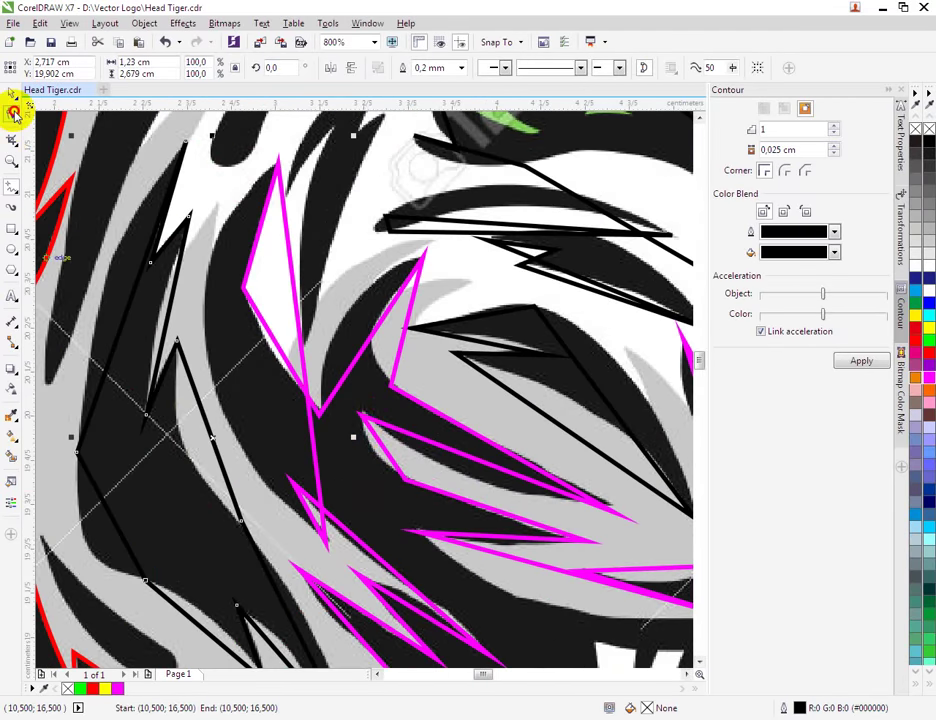
click(13, 113)
right_click(300, 300)
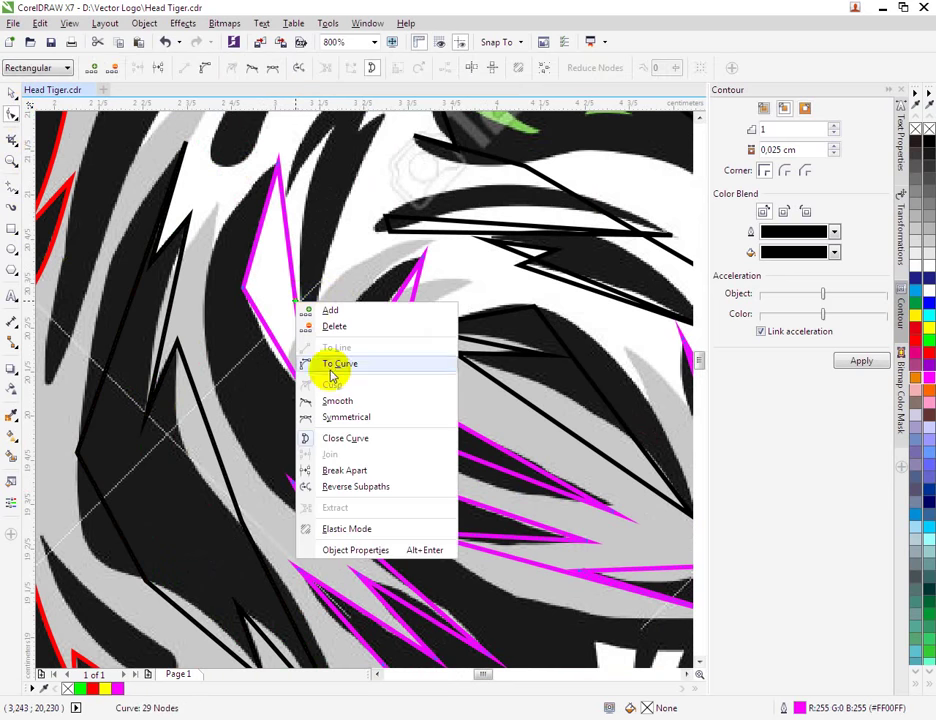
click(330, 362)
drag(303, 333, 208, 319)
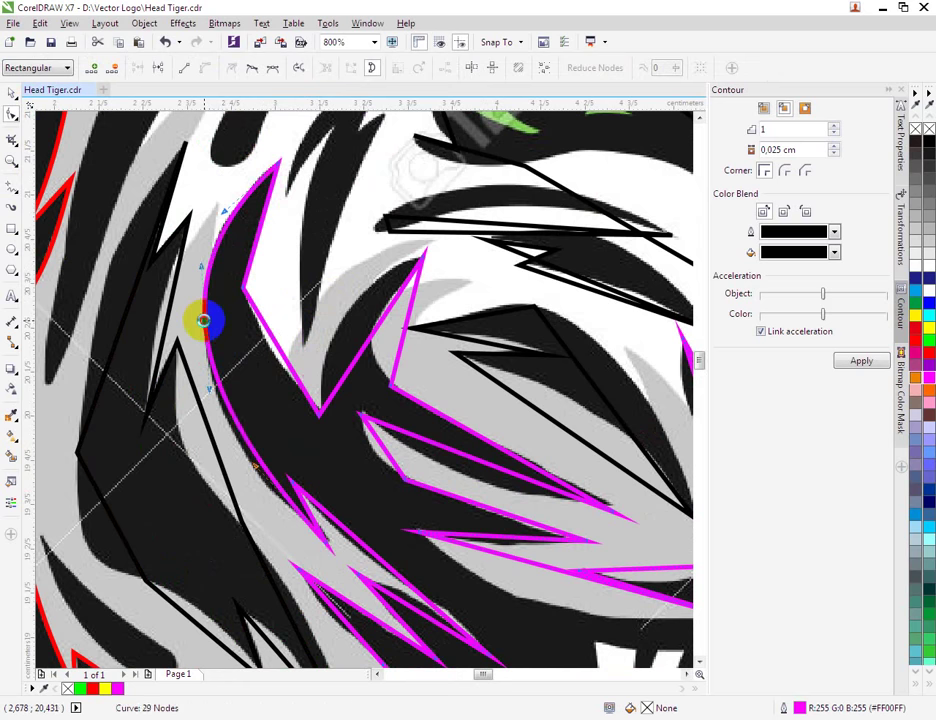
drag(256, 470, 255, 486)
Convert the lower inner segment of the magenta stripe to a curve and bend it along the black edge beside the white fur.
scroll(285, 365, up, 2)
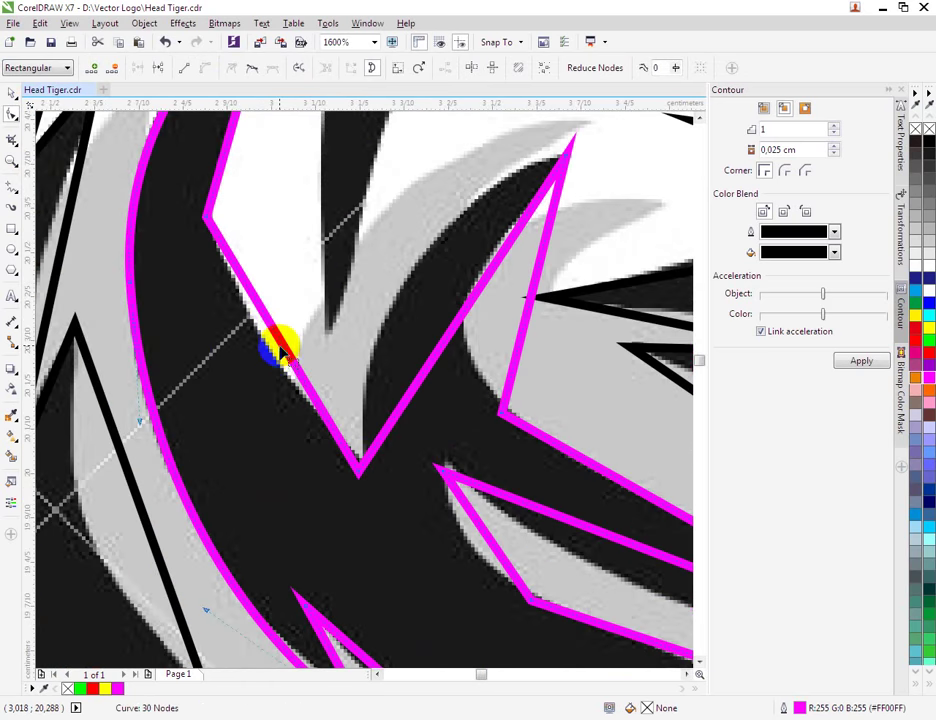
right_click(281, 342)
click(316, 403)
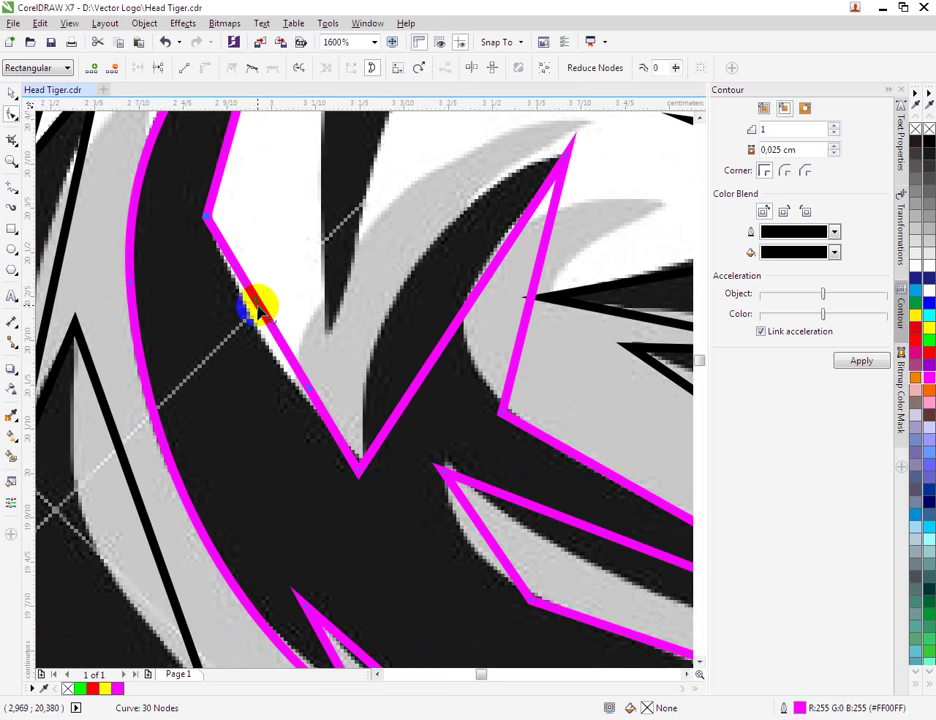
click(204, 228)
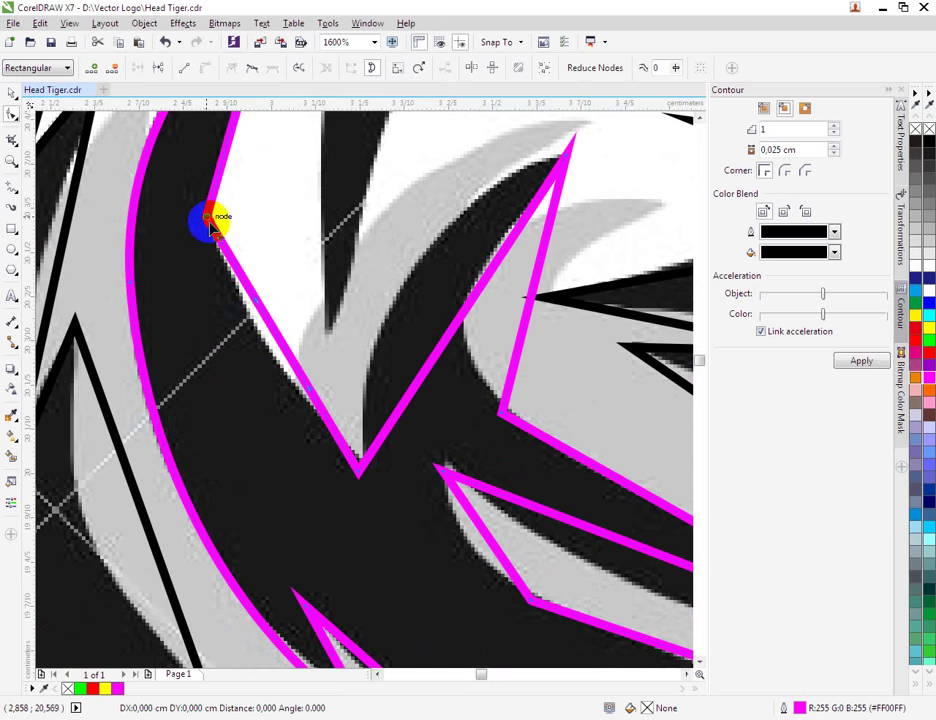
click(209, 222)
drag(257, 305, 257, 351)
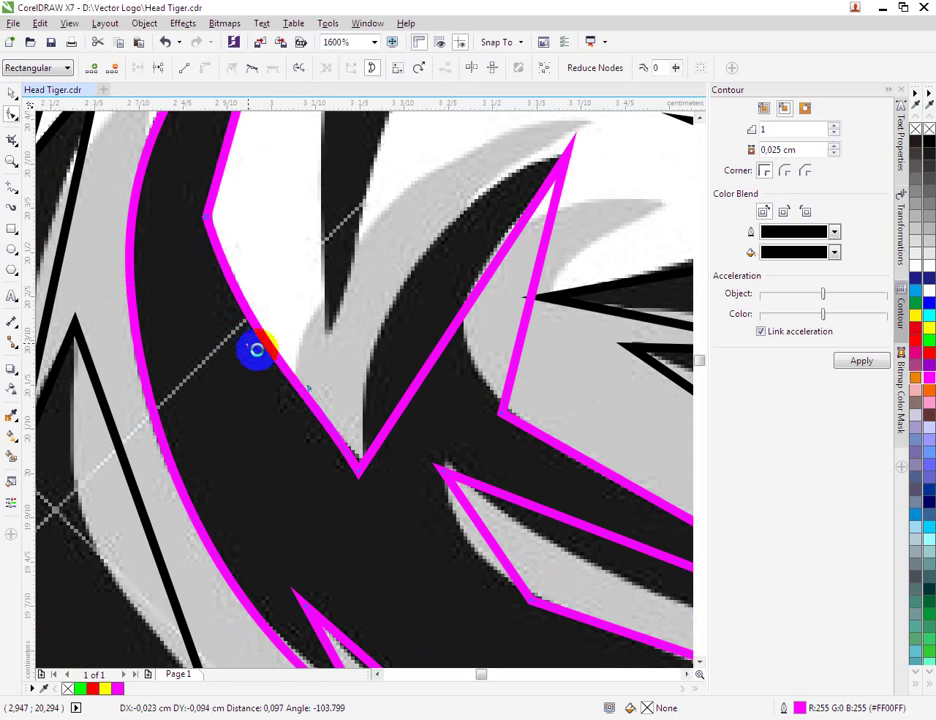
Convert the upper inner segment below the stripe's tip to a curve and bend it along the black edge.
scroll(309, 391, down, 1)
scroll(281, 236, up, 1)
right_click(283, 240)
click(309, 299)
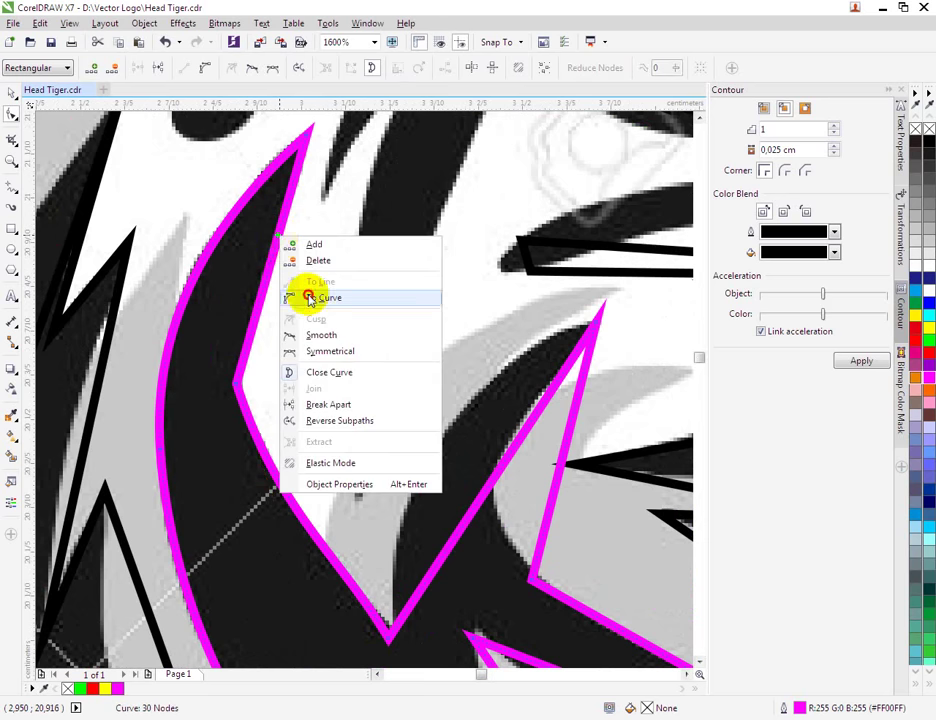
mouse_move(262, 262)
mouse_down()
mouse_move(251, 257)
mouse_move(265, 268)
mouse_up()
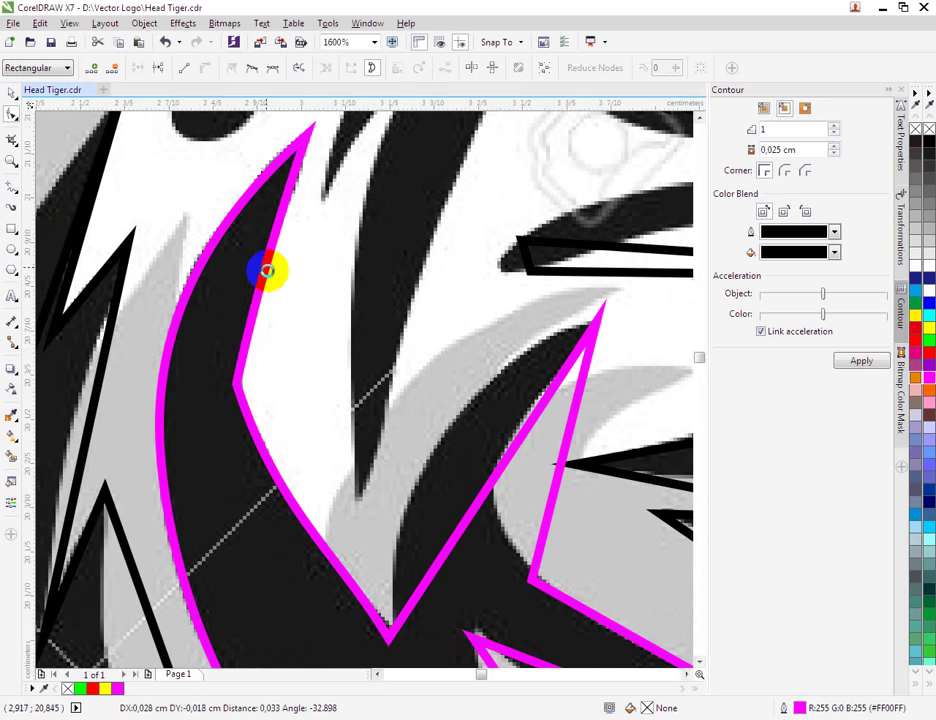
Make the node between the two inner segments smooth and adjust the curve handles to match the black edge.
right_click(240, 393)
click(282, 491)
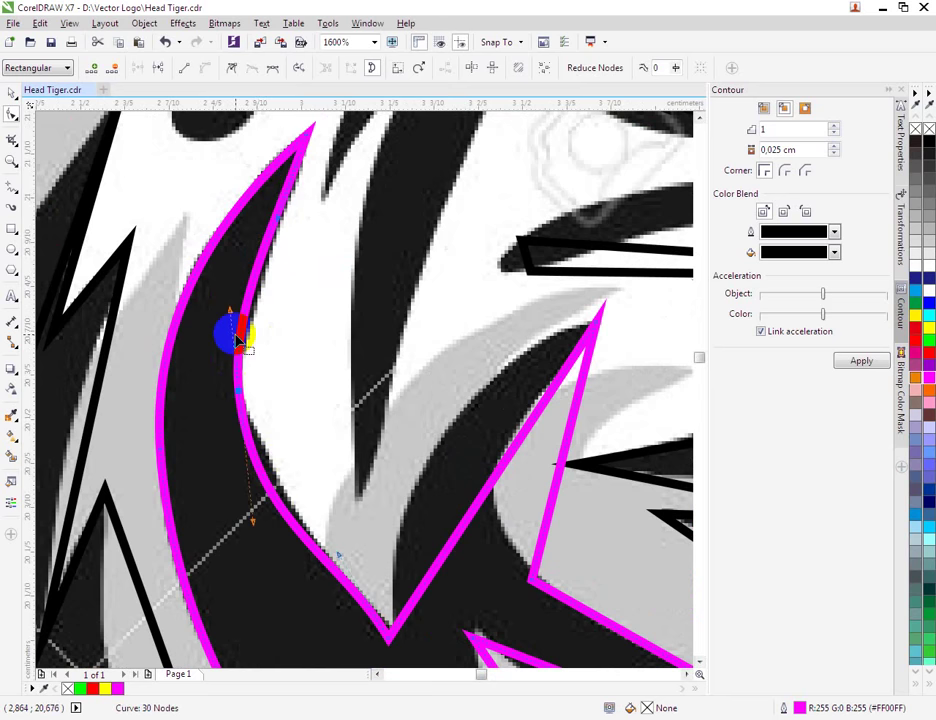
drag(230, 316, 247, 360)
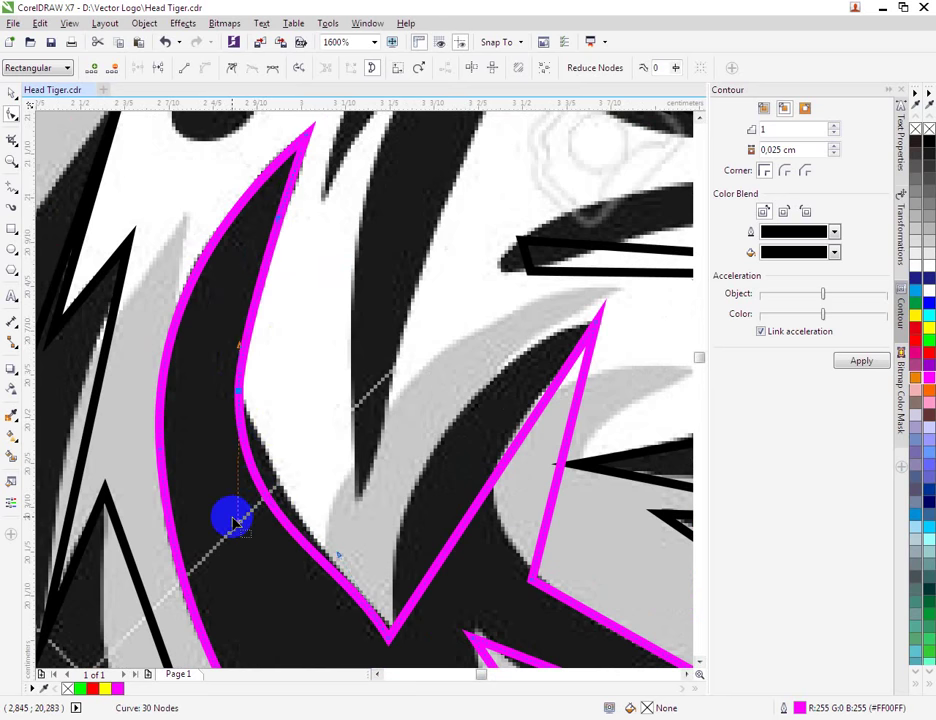
drag(238, 527, 254, 458)
drag(338, 555, 358, 559)
drag(254, 457, 265, 516)
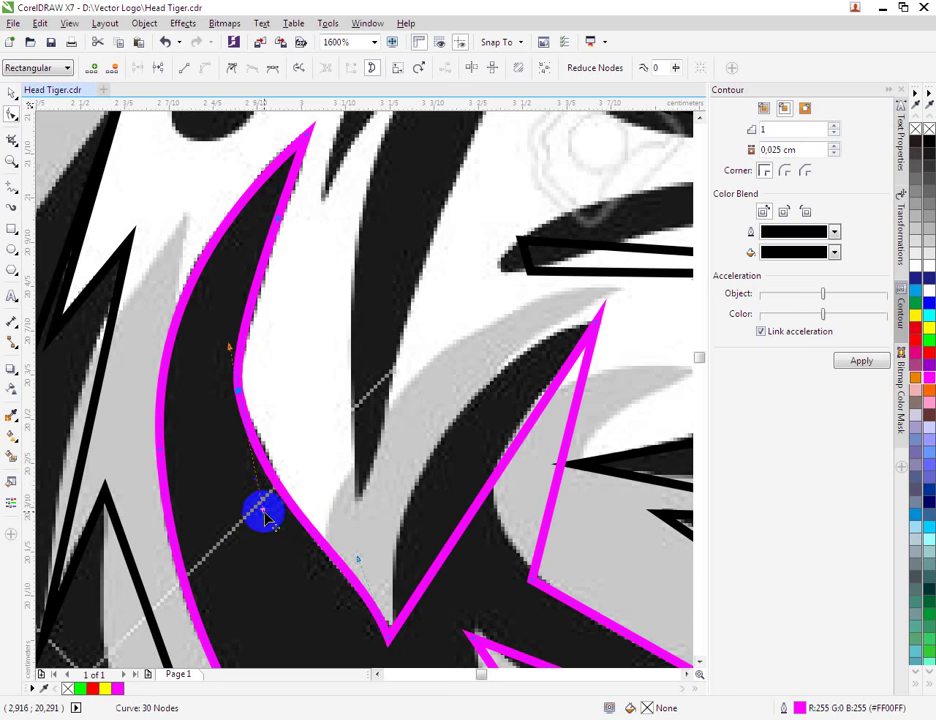
Convert the outer segment of the neighbouring hooked cheek stripe to a curve and bend it along the black edge.
scroll(236, 388, down, 2)
scroll(305, 425, up, 2)
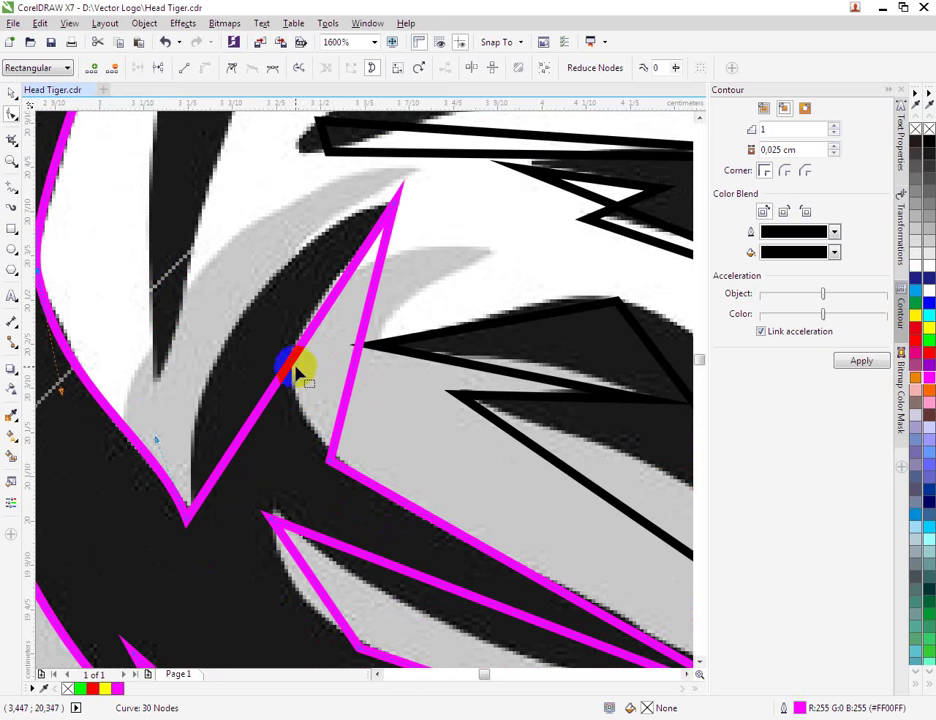
right_click(296, 362)
click(341, 418)
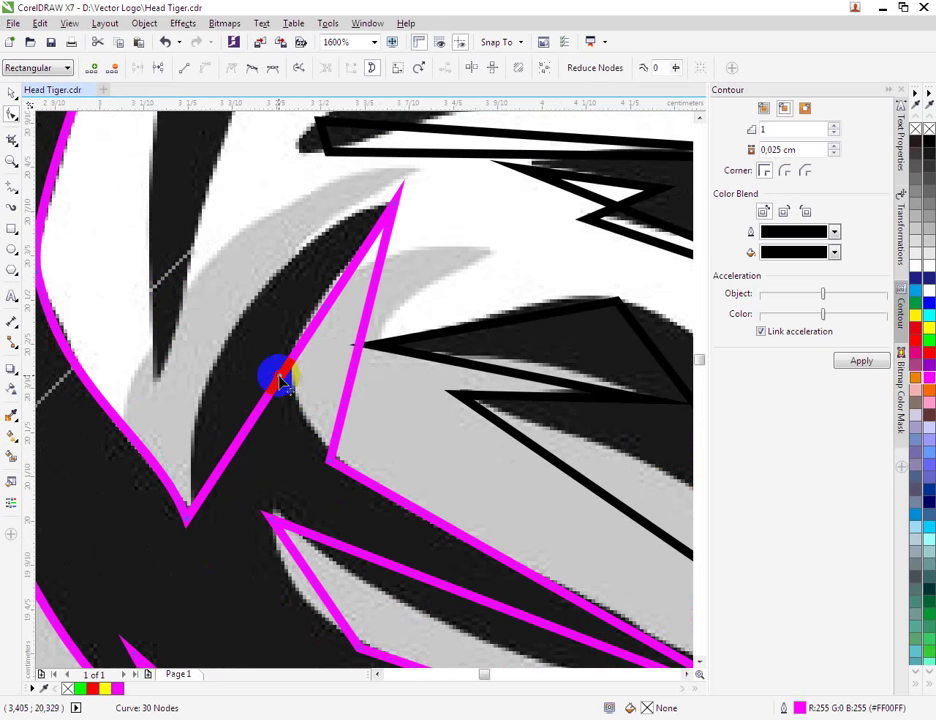
drag(264, 355, 236, 327)
Convert the hooked stripe's inner segment to a curve and bend it, with its handles adjusted, around the grey cheek area.
scroll(251, 329, down, 1)
scroll(303, 343, up, 1)
drag(280, 453, 297, 454)
right_click(317, 337)
click(315, 348)
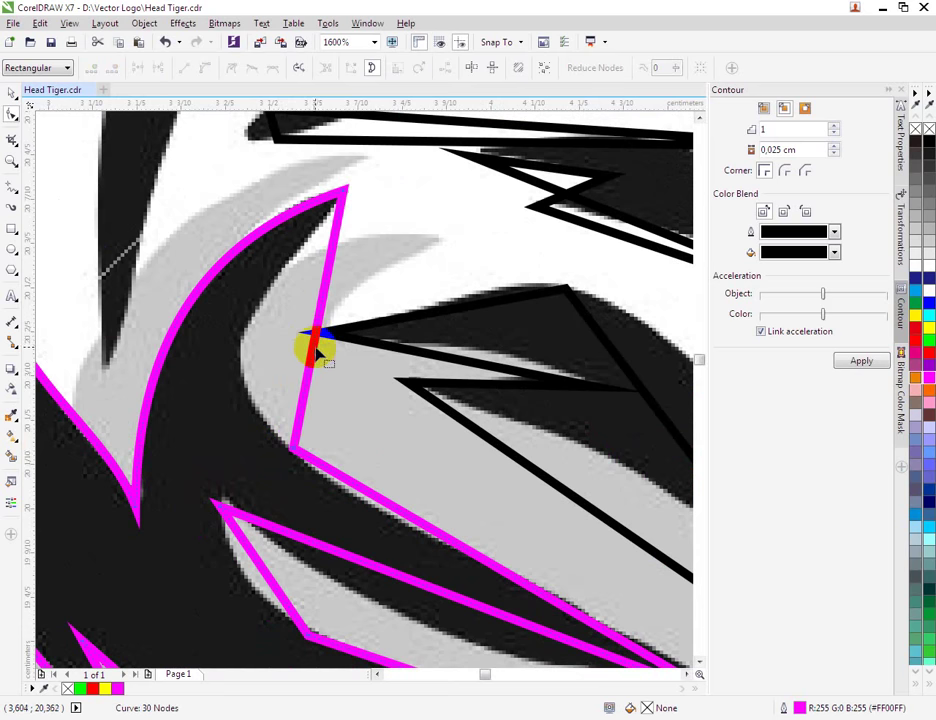
right_click(315, 341)
click(358, 403)
drag(315, 341, 243, 352)
drag(293, 253, 301, 261)
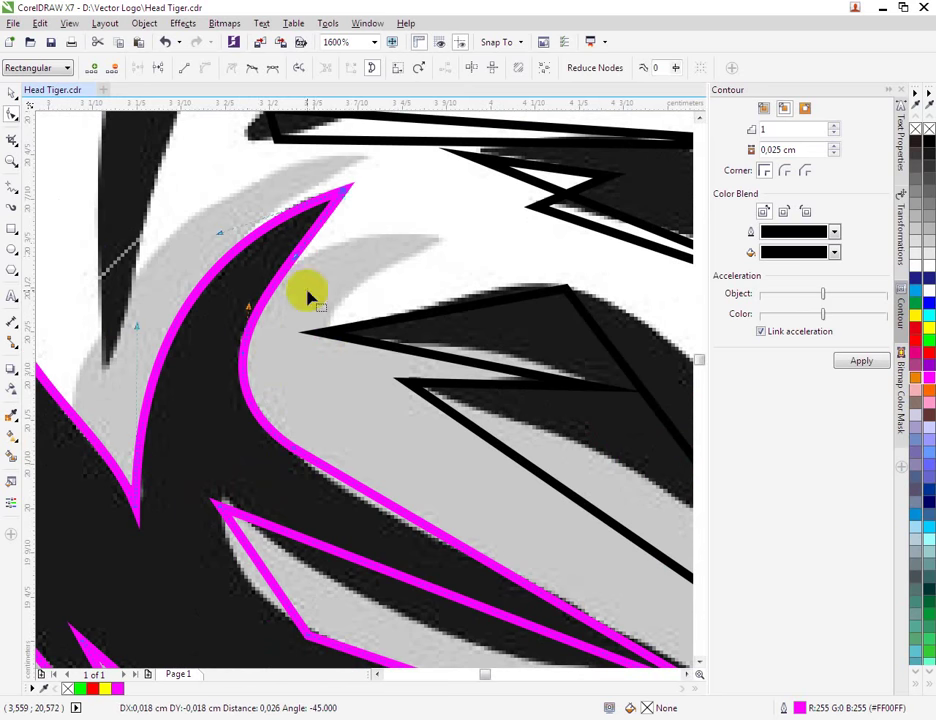
Convert the hooked stripe's long lower inner segment to a curve, bend it along the grey cheek edge, and move its end node to the black tip.
scroll(324, 461, down, 1)
scroll(375, 545, up, 1)
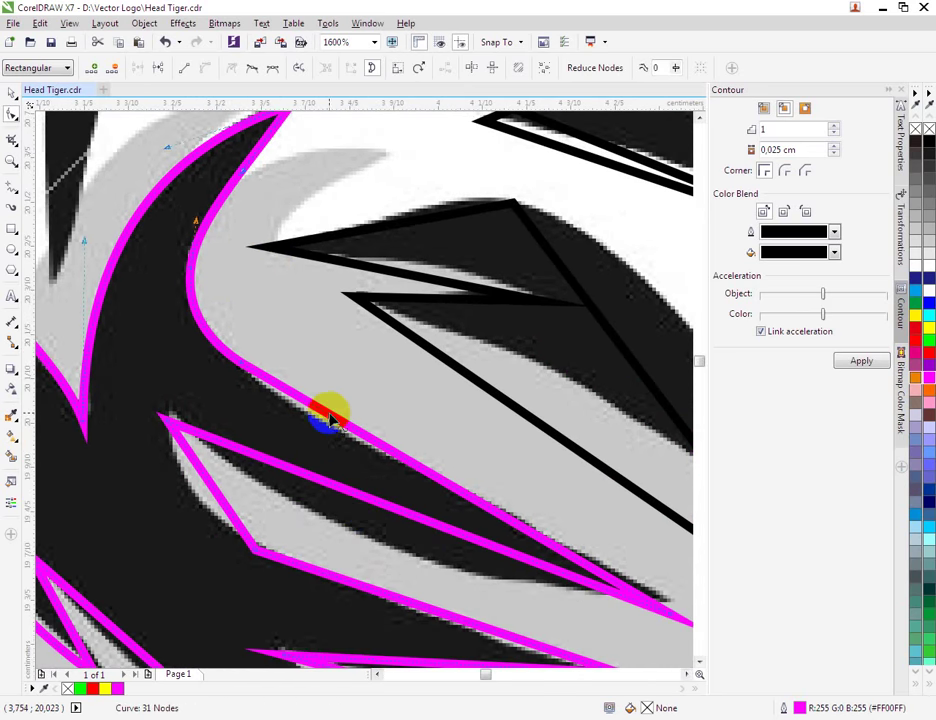
right_click(330, 418)
click(366, 476)
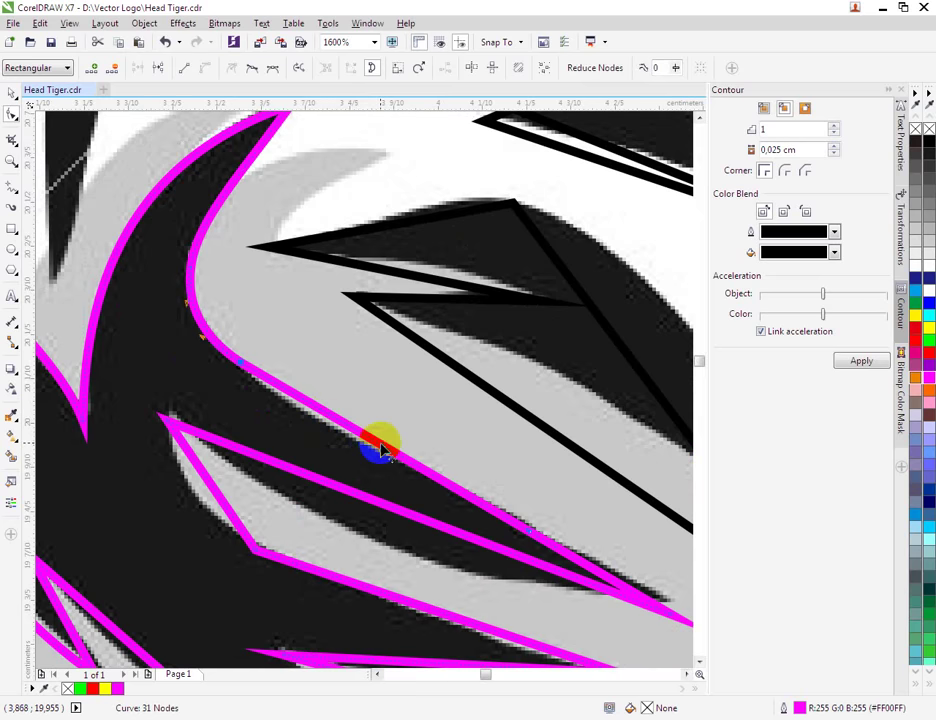
scroll(356, 449, down, 1)
scroll(443, 503, up, 1)
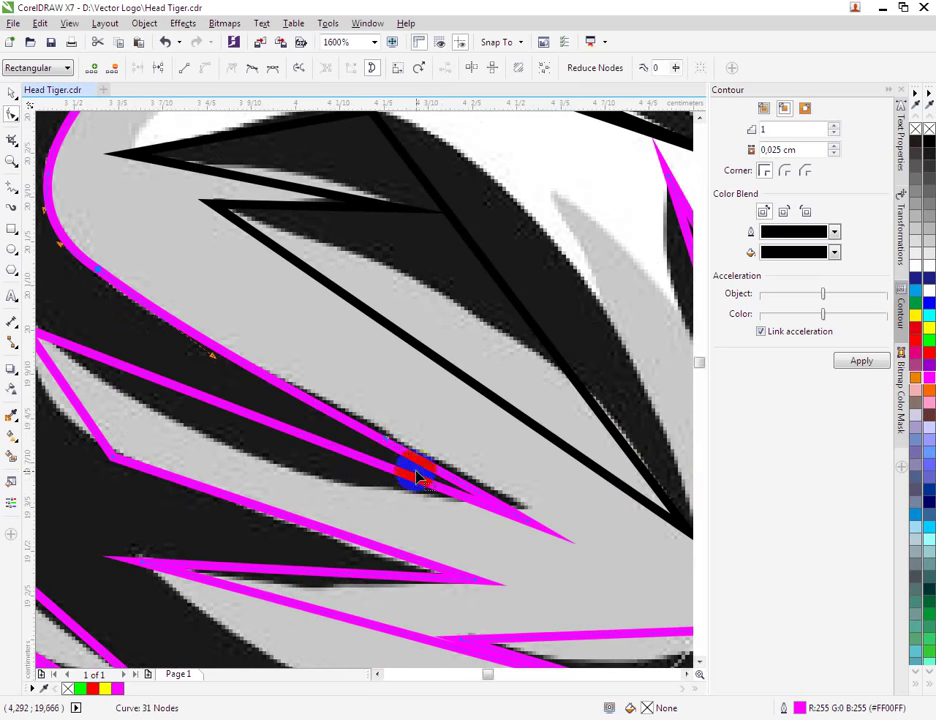
drag(530, 530, 397, 432)
Convert the underside segment of the hooked stripe's long point to a curve and bend it down along the black edge.
right_click(305, 432)
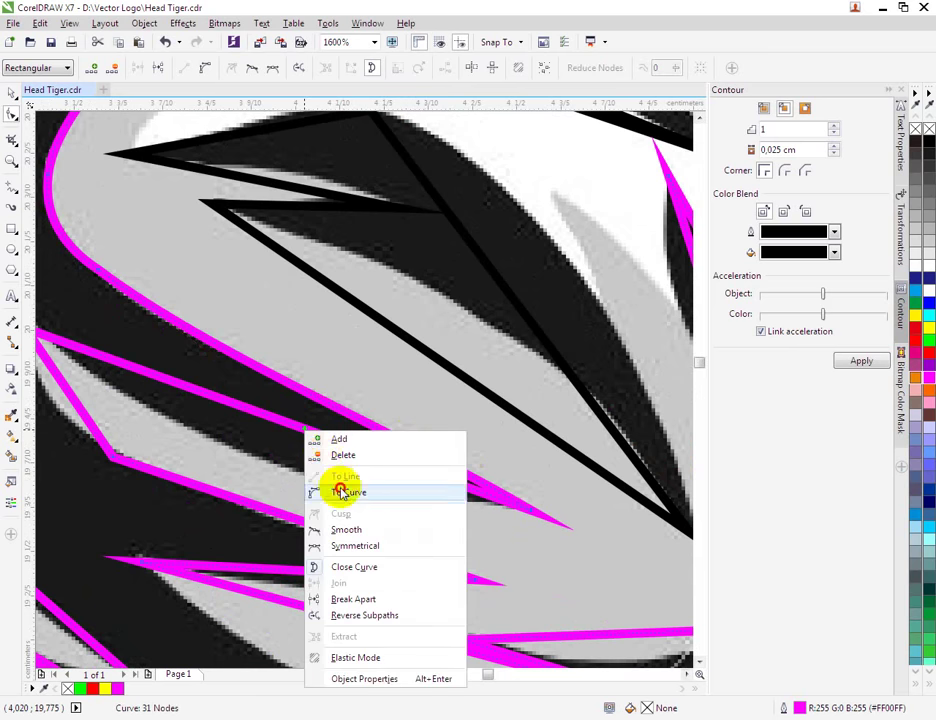
click(334, 493)
drag(307, 432, 280, 470)
scroll(367, 435, down, 2)
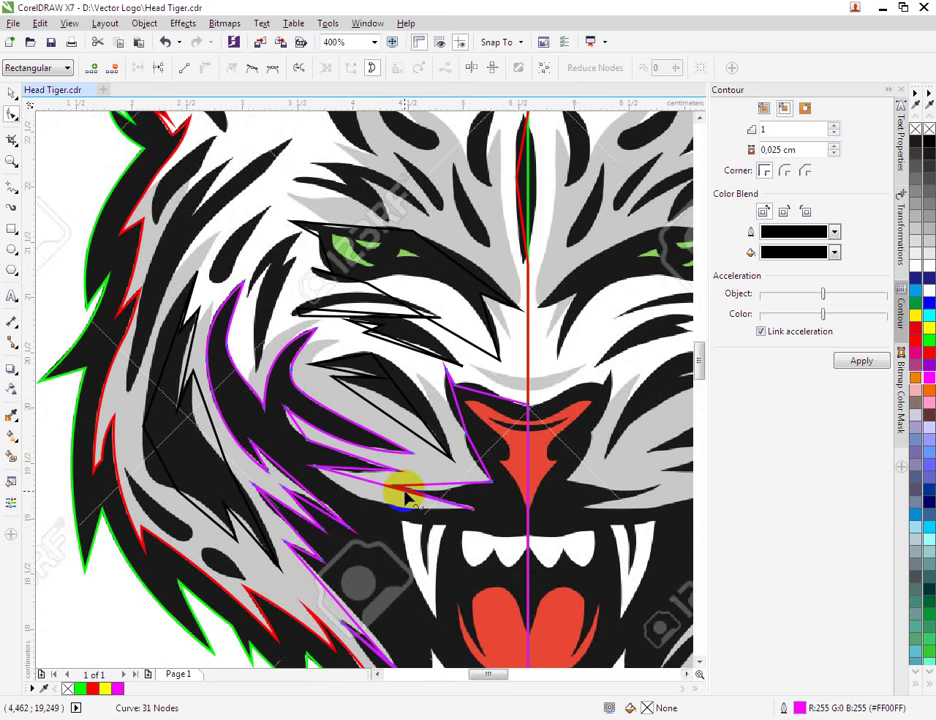
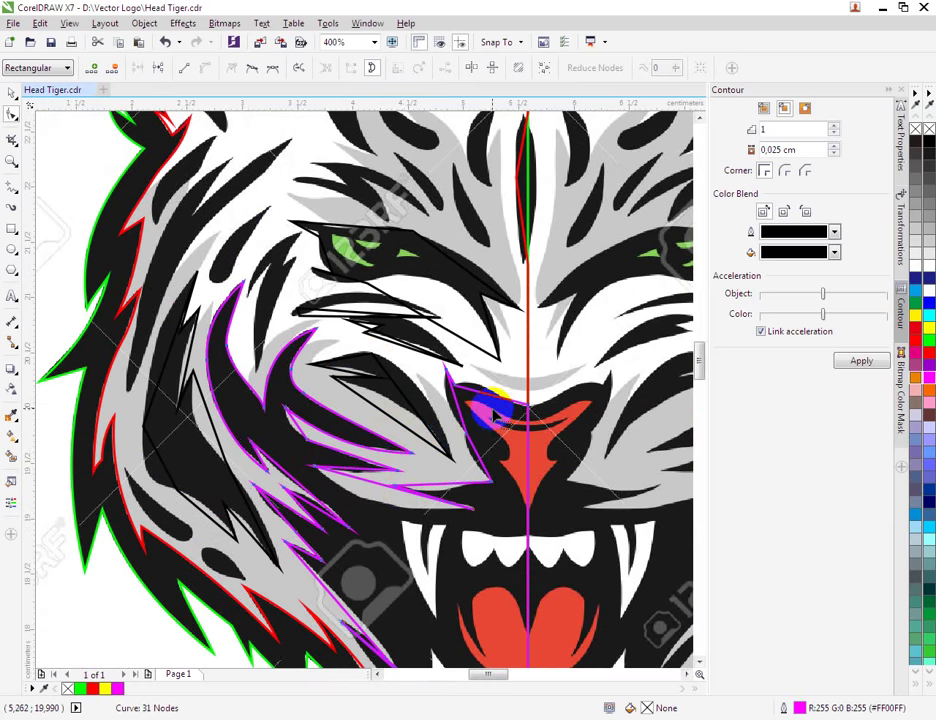
Convert the segment above the nose to a curve and shape it with its handles along the nose's black upper edge.
scroll(485, 397, up, 6)
scroll(413, 300, down, 1)
right_click(414, 294)
click(410, 295)
right_click(410, 296)
click(447, 360)
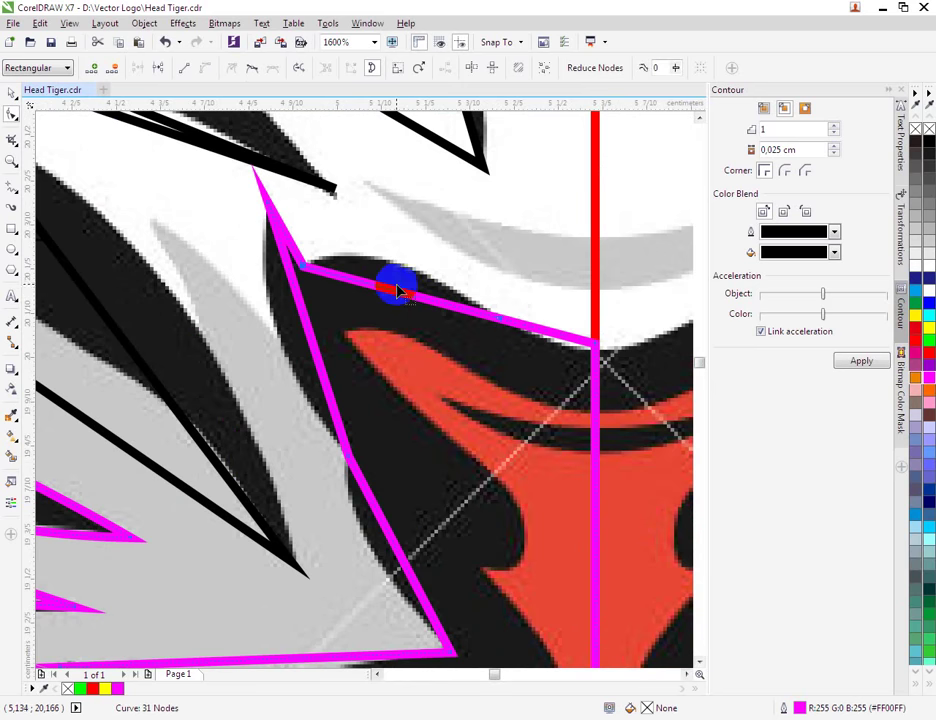
drag(399, 296, 392, 231)
drag(497, 318, 531, 362)
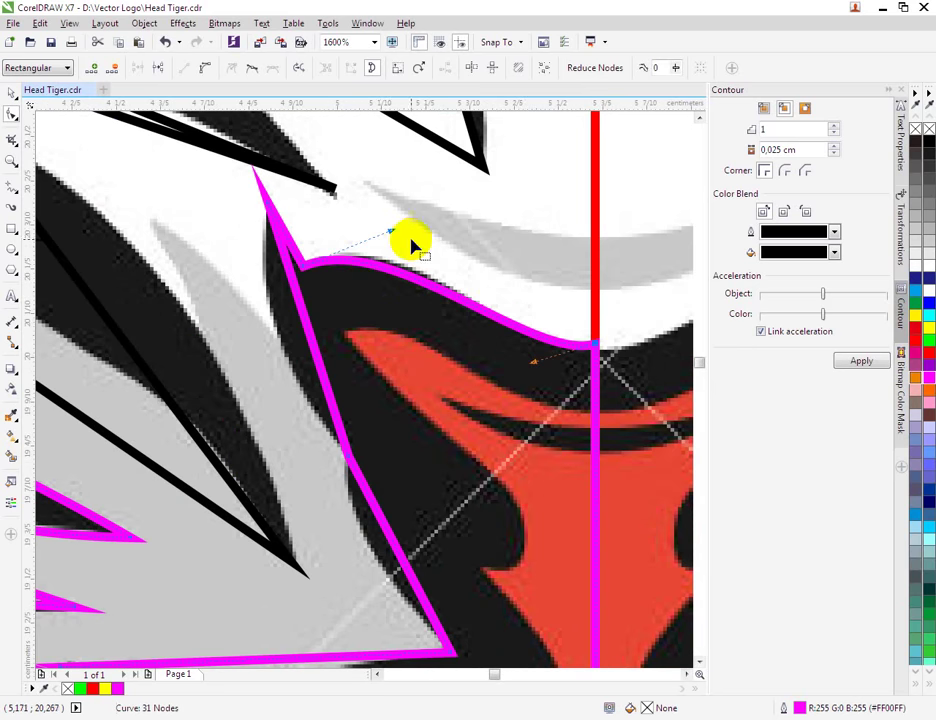
click(299, 278)
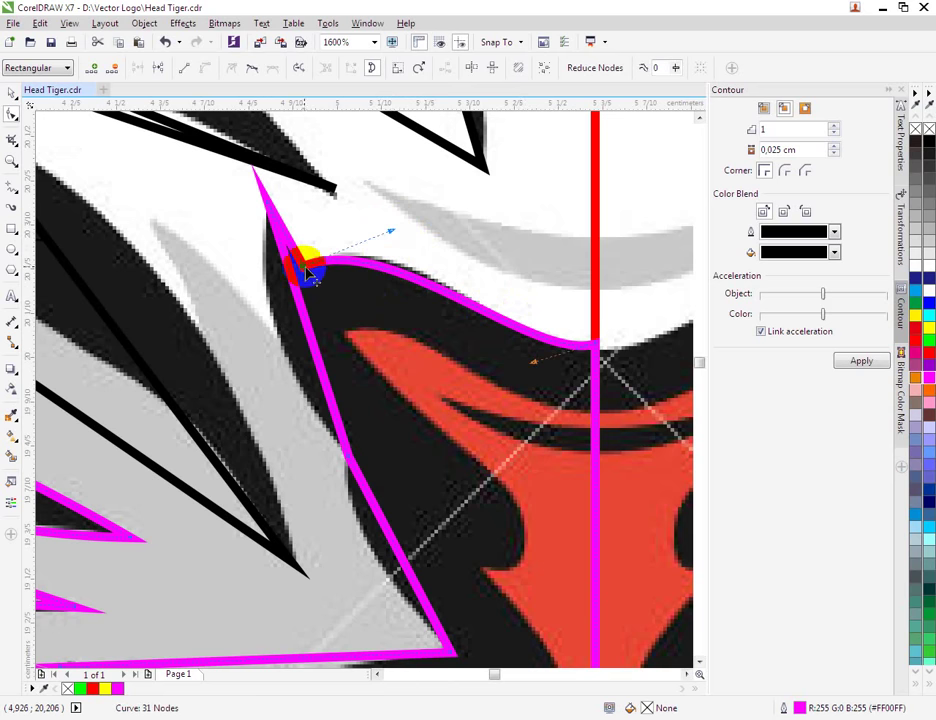
drag(391, 231, 397, 218)
Convert the upper side segment of the nose outline to a curve and bend it along the black edge.
right_click(303, 311)
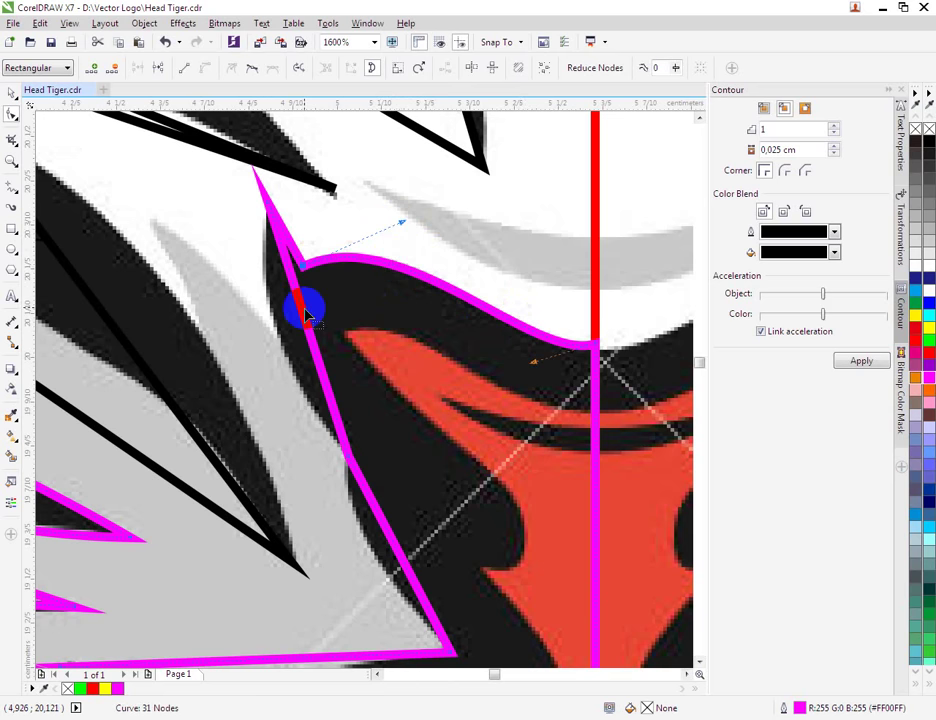
click(313, 374)
drag(309, 338, 338, 344)
scroll(341, 348, down, 2)
scroll(348, 449, up, 2)
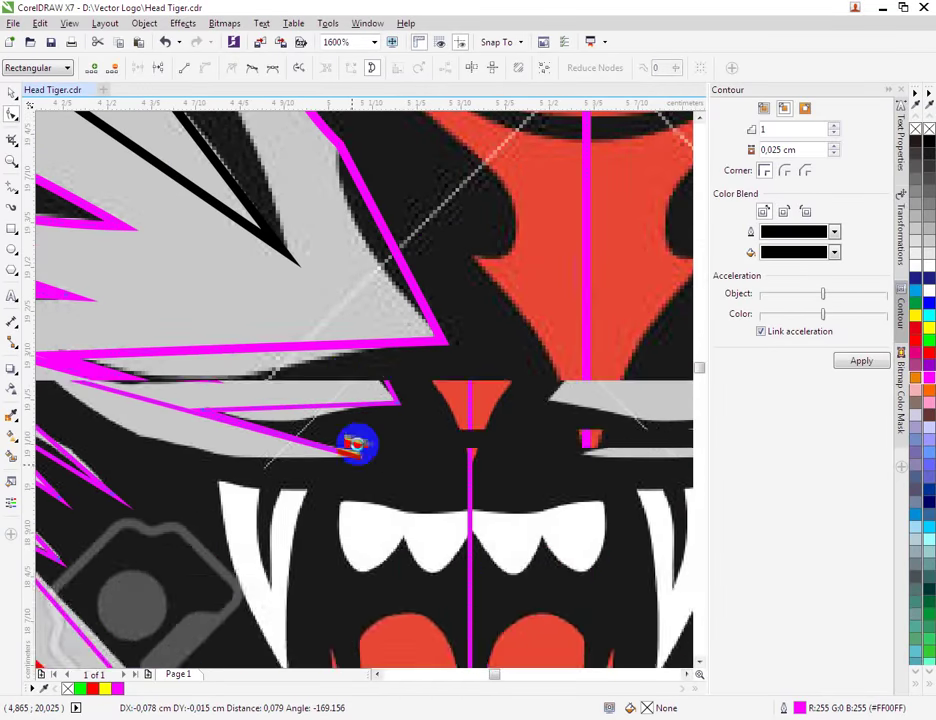
Convert the lower side segment of the nose outline to a curve and bend it inward to the grey muzzle edge.
right_click(382, 218)
click(381, 220)
right_click(381, 222)
click(422, 284)
drag(384, 238, 410, 270)
scroll(387, 300, up, 2)
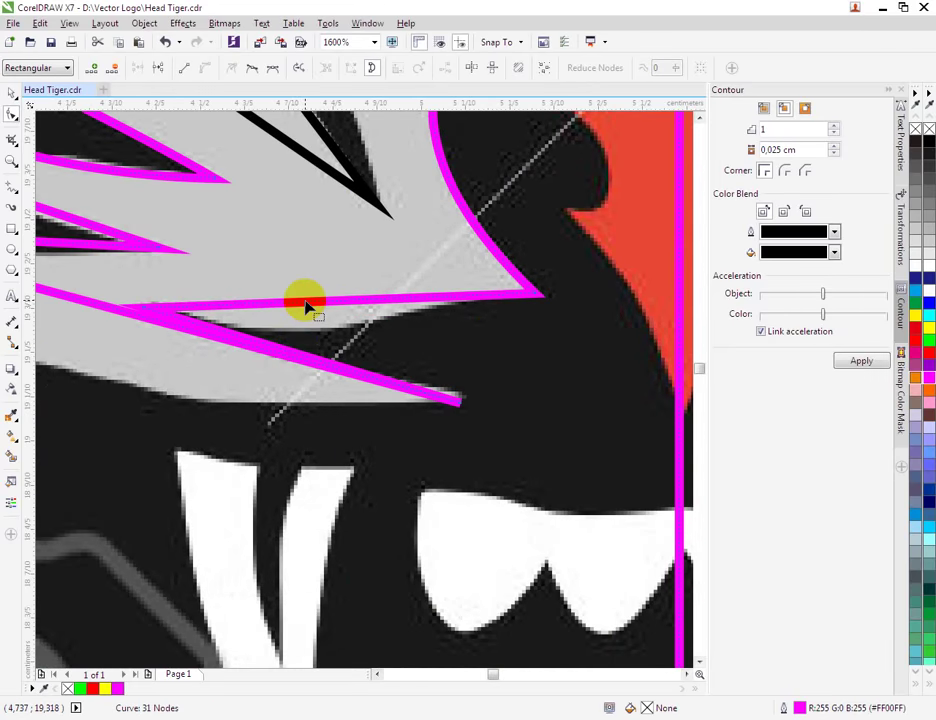
Convert the segment running from the nose's lower corner into the muzzle notch to a curve and bend it down along the grey edge.
right_click(306, 303)
click(279, 307)
right_click(289, 303)
click(279, 306)
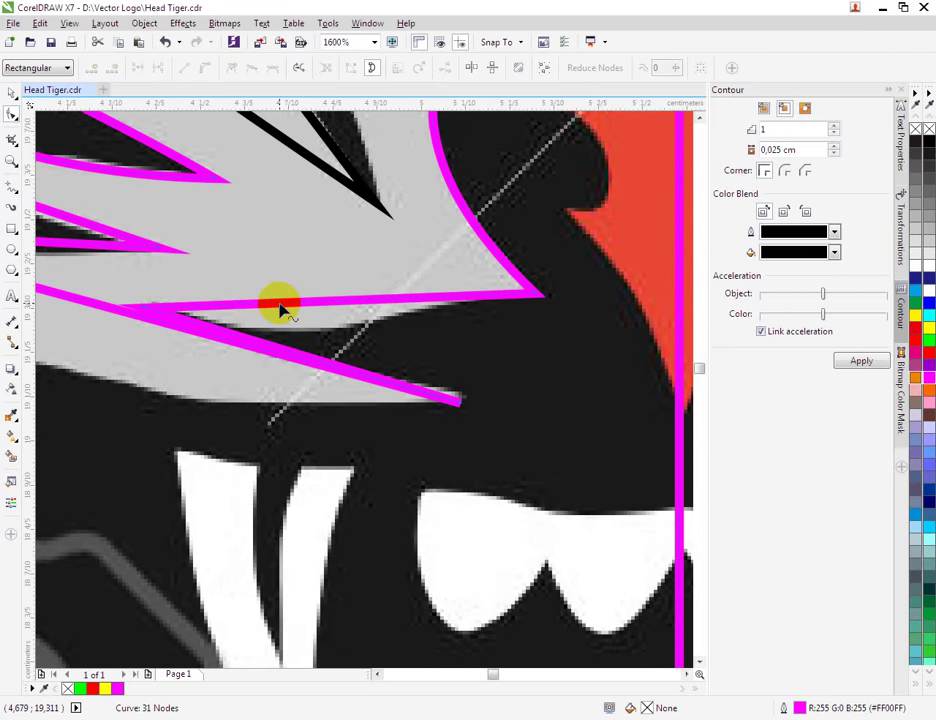
right_click(280, 310)
click(309, 366)
drag(275, 310, 326, 360)
scroll(330, 360, down, 1)
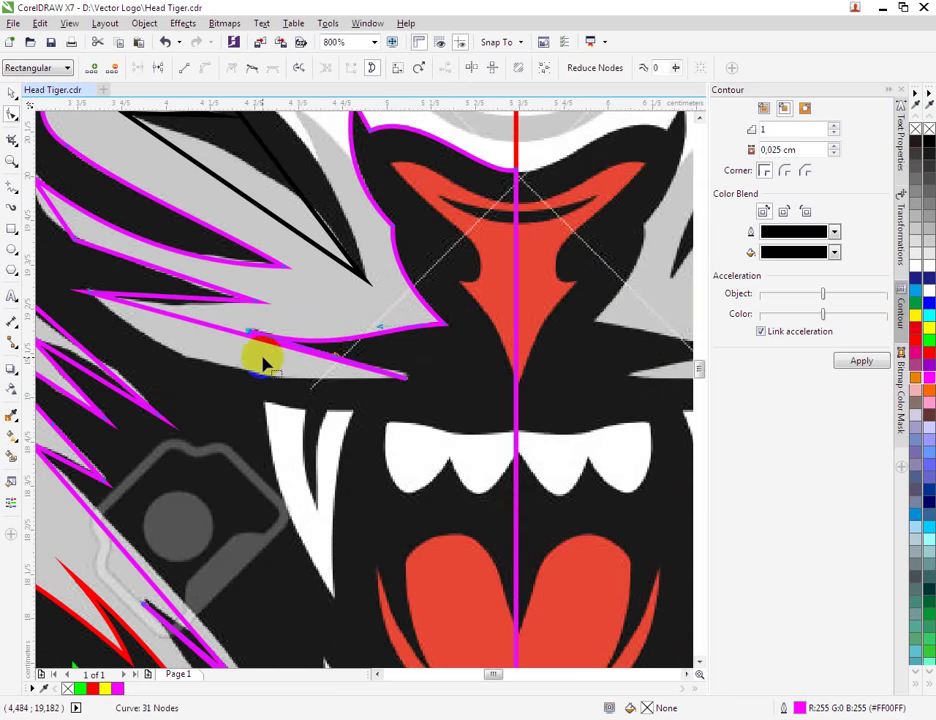
Convert the long lower segment of the grey muzzle area to a curve and bend it along the black mouth edge.
right_click(238, 336)
click(253, 392)
drag(236, 334, 211, 364)
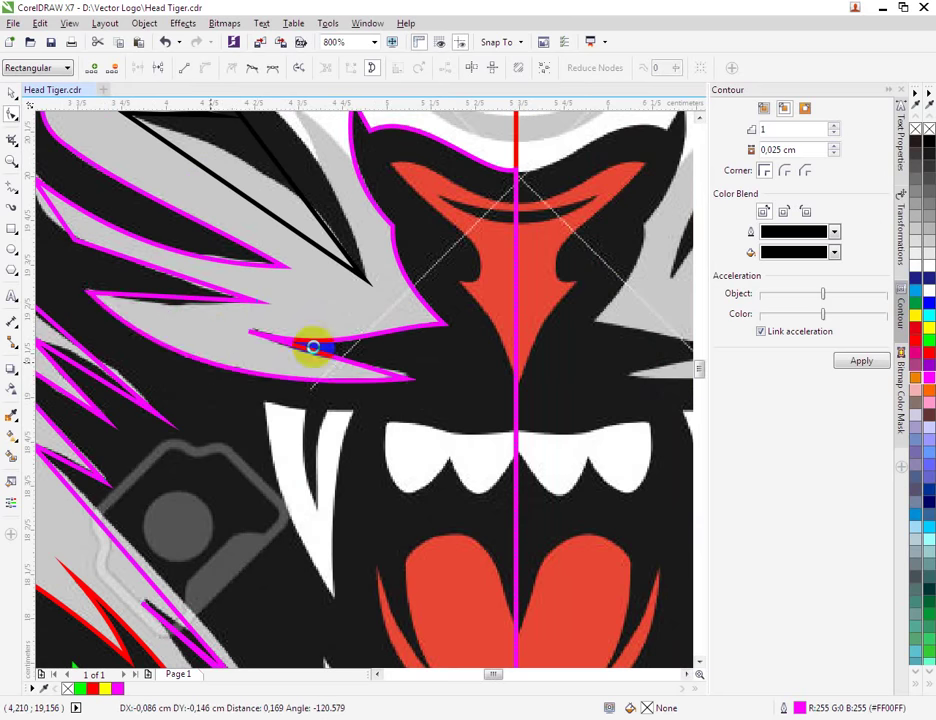
Convert the lower segment of the black muzzle notch to a curve and bend it along the grey point.
scroll(345, 348, up, 1)
right_click(303, 363)
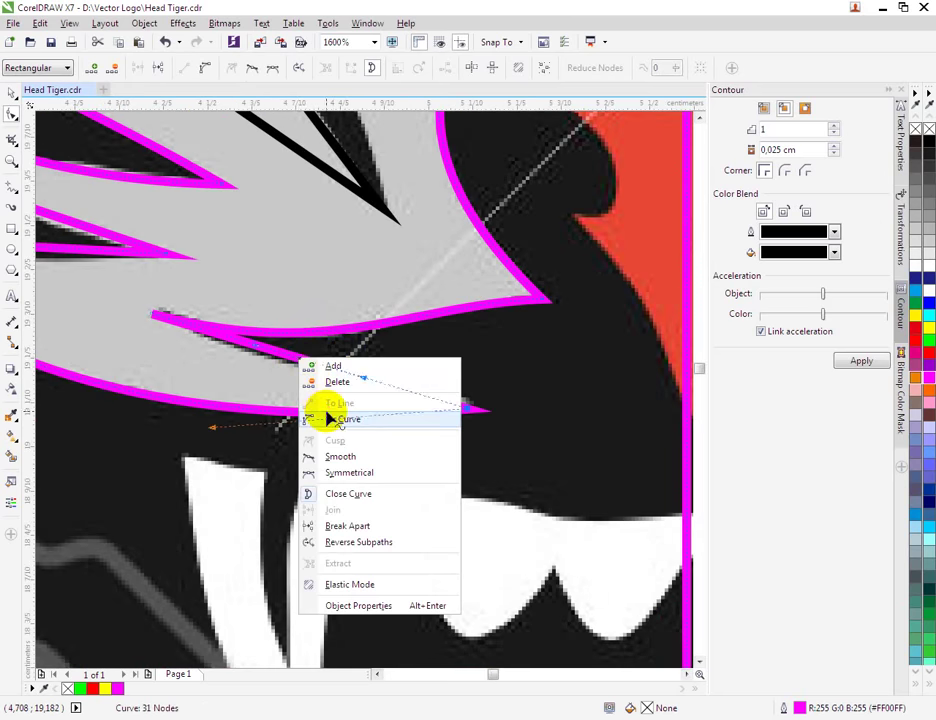
click(326, 415)
drag(246, 366, 376, 376)
scroll(376, 376, down, 2)
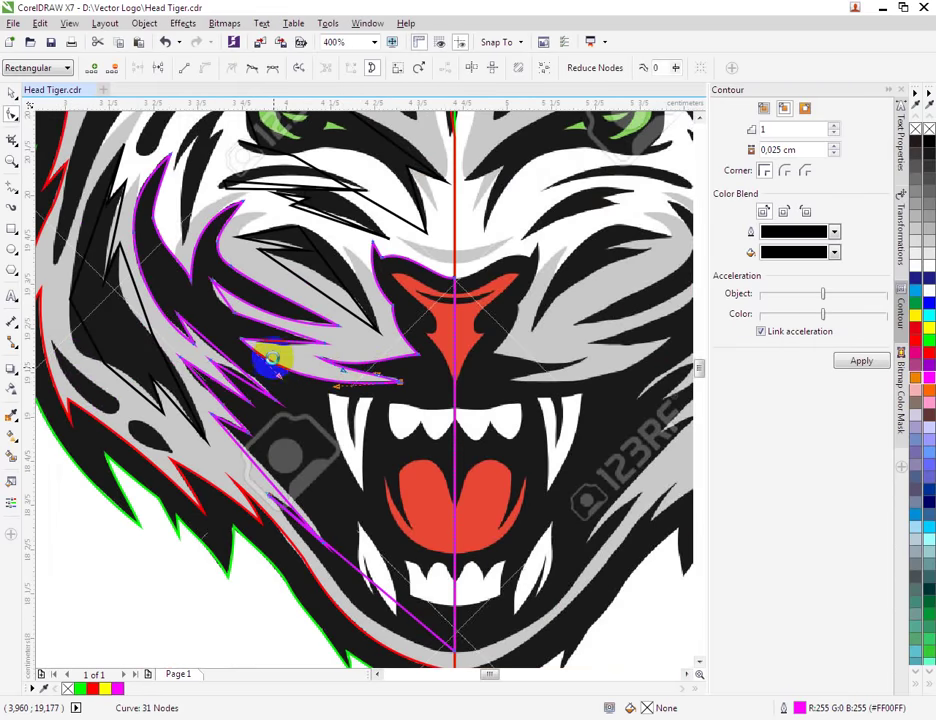
Convert the lower edge of the short black muzzle stripe to a curve and bend it along the grey area.
scroll(278, 332, up, 2)
click(288, 289)
right_click(290, 283)
click(309, 344)
drag(253, 280, 293, 296)
scroll(340, 255, down, 2)
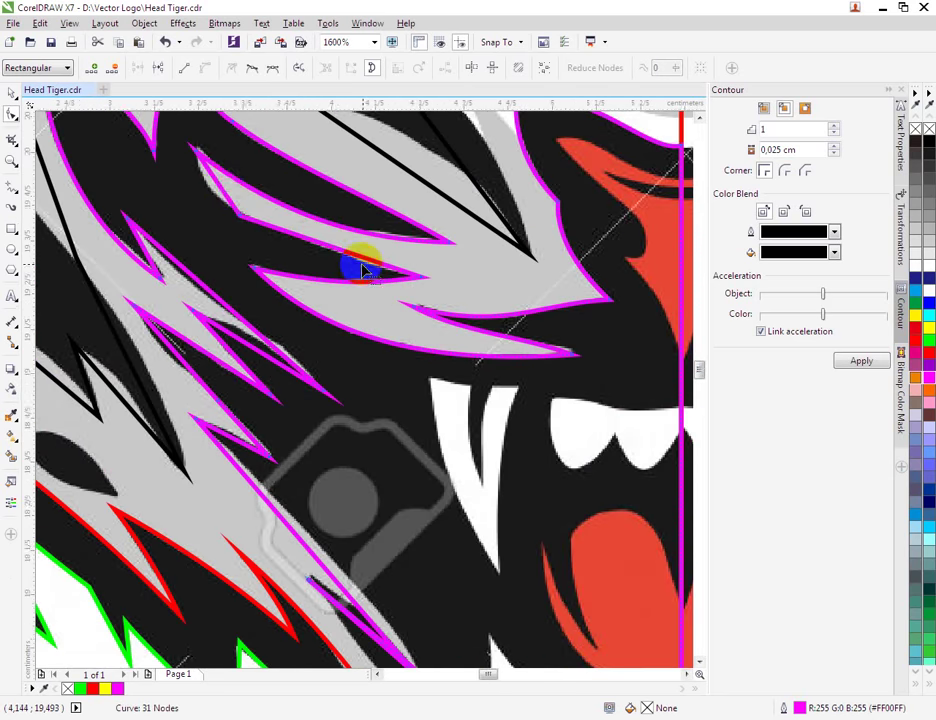
Convert the short end segment of the narrow grey cheek sliver to a curve and bend it outward around the grey shape.
scroll(215, 188, up, 2)
drag(260, 248, 261, 242)
right_click(230, 194)
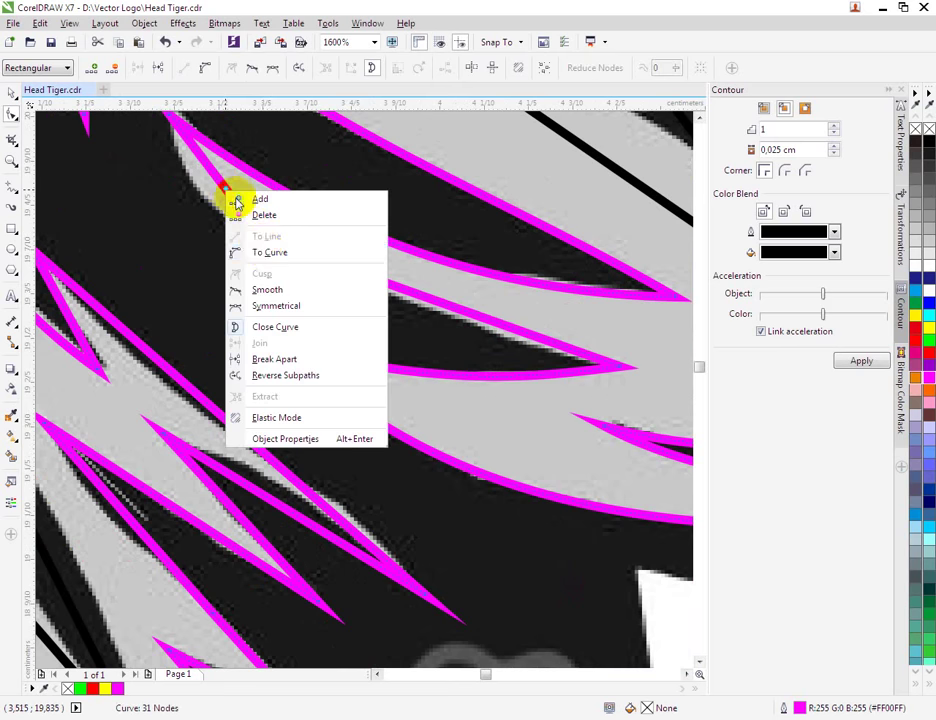
click(258, 252)
drag(218, 183, 198, 189)
Convert the upper edge of the short black muzzle stripe to a curve and bend it slightly along the grey sliver.
right_click(443, 307)
click(478, 365)
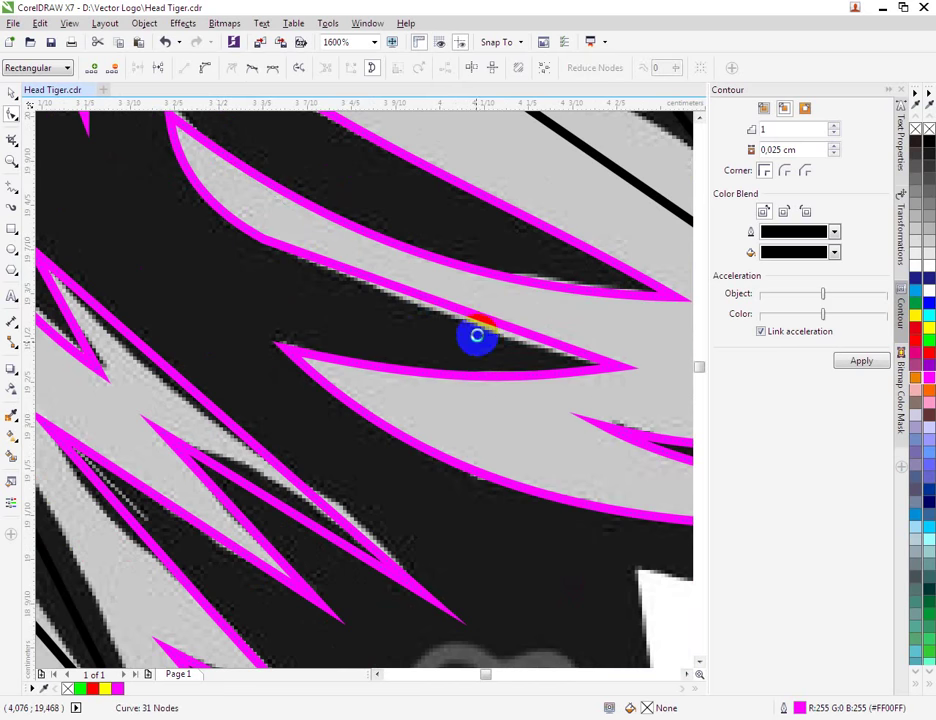
scroll(410, 352, down, 3)
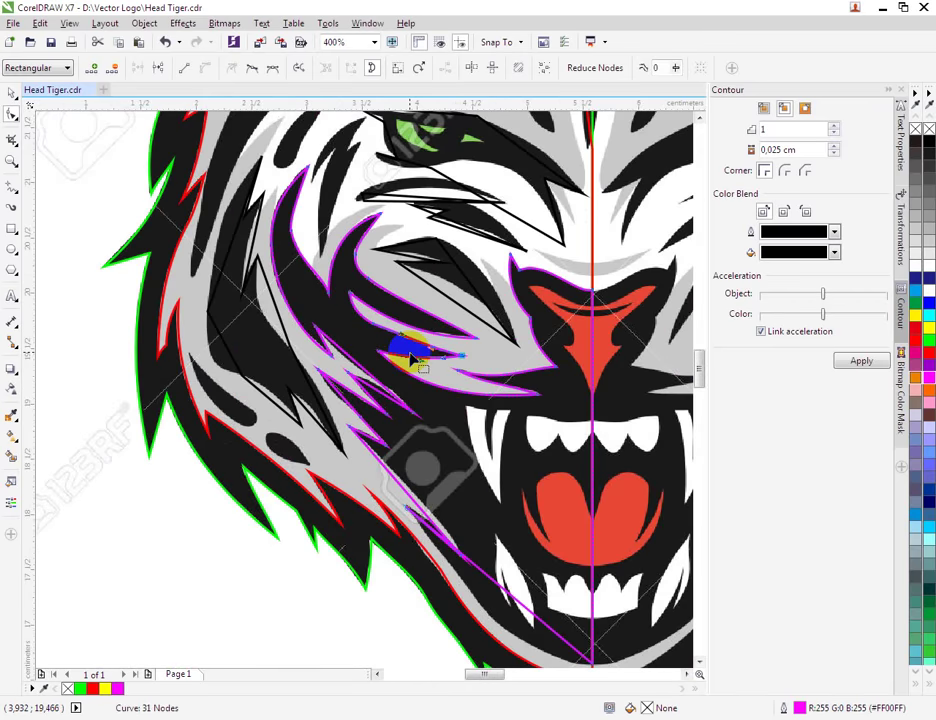
scroll(376, 372, up, 2)
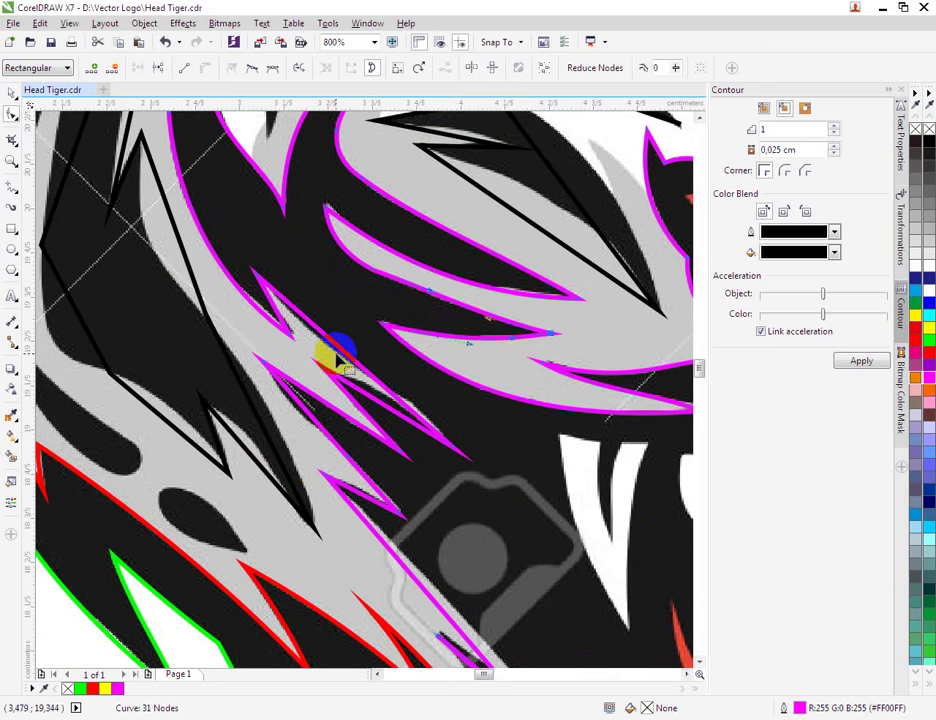
Convert the long diagonal segment above the cheek spikes to a curve and adjust its handles and upper end node to the black edge.
right_click(338, 352)
click(385, 412)
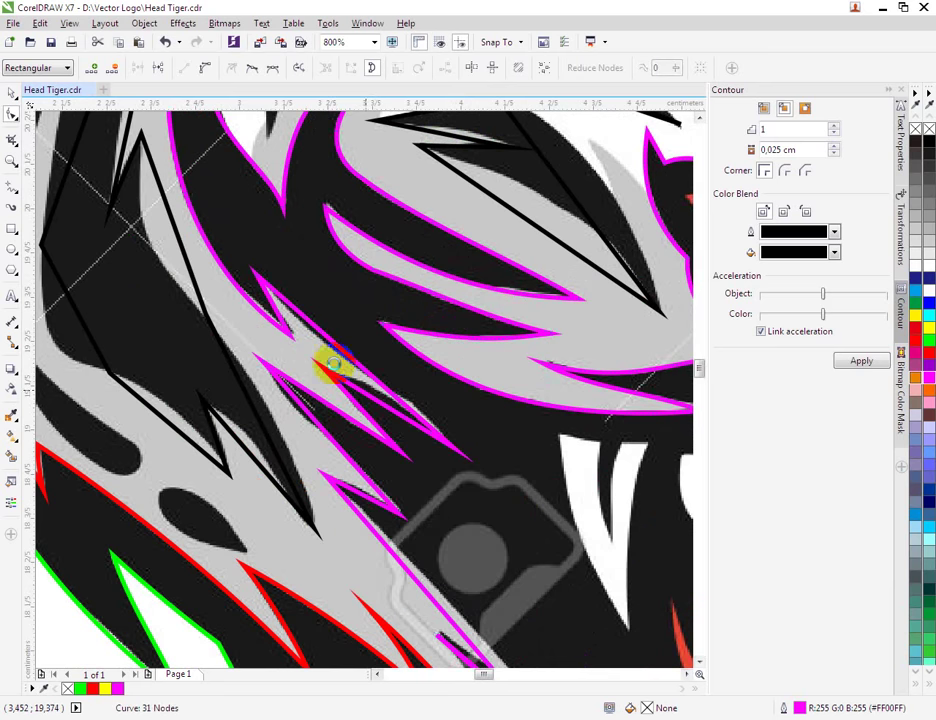
click(255, 273)
drag(319, 337, 310, 340)
click(408, 402)
drag(392, 395, 418, 400)
scroll(248, 305, up, 2)
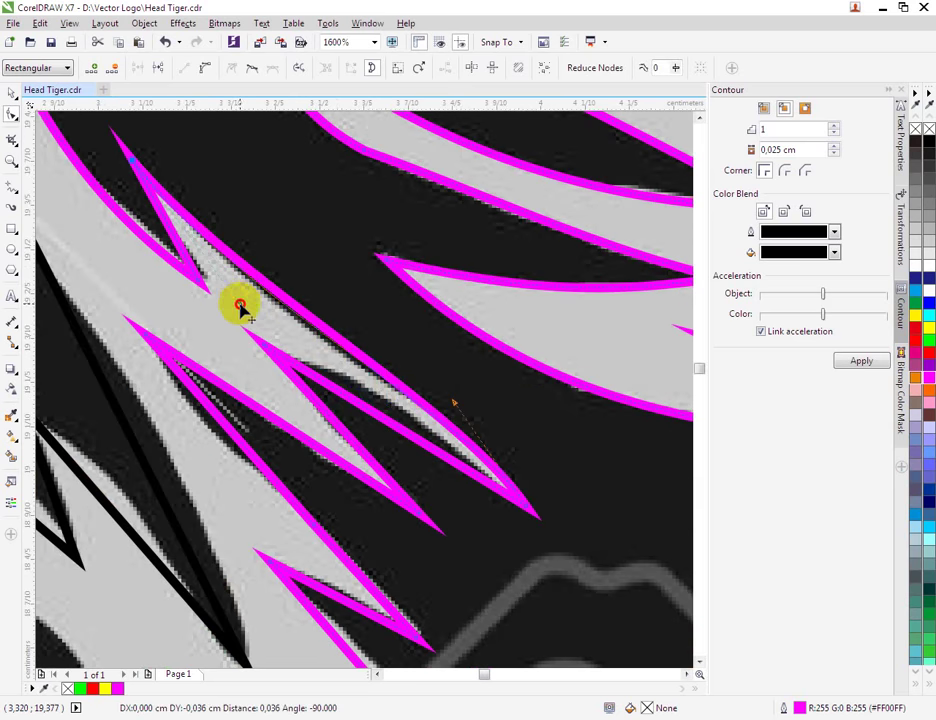
drag(240, 303, 240, 305)
Convert both edges of the narrow upper black cheek spike to curves and bend them to match the artwork.
right_click(349, 398)
click(383, 457)
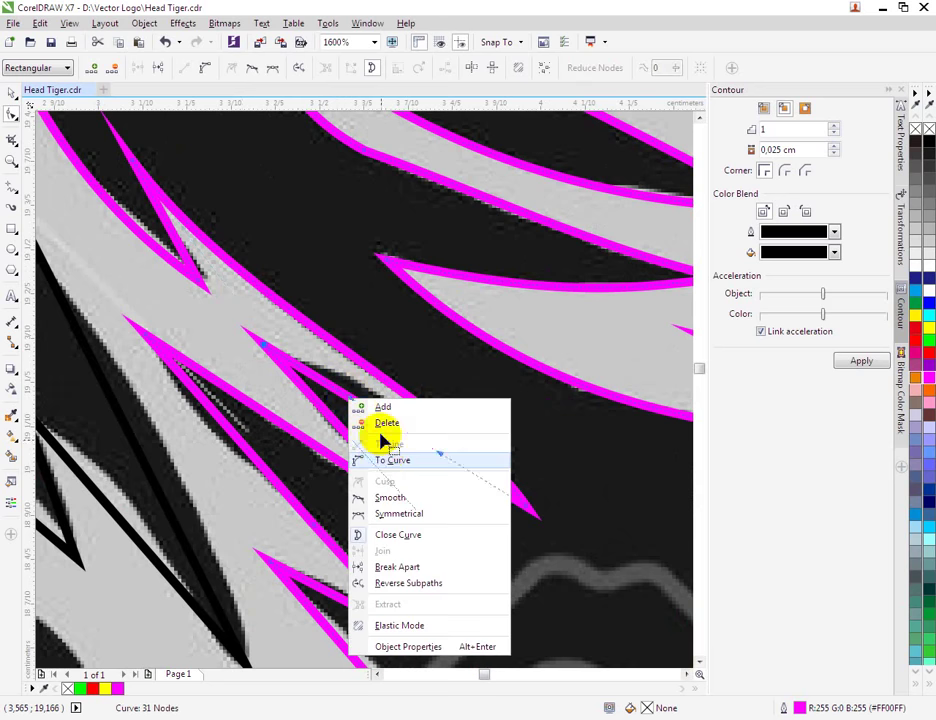
click(392, 460)
drag(372, 414, 346, 436)
right_click(342, 432)
click(372, 491)
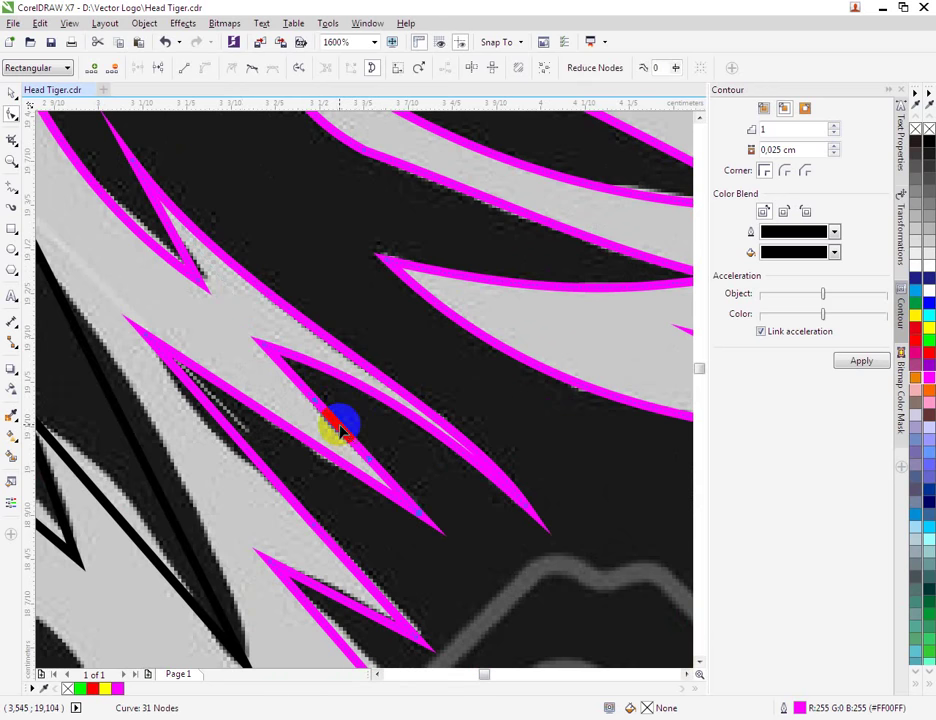
scroll(300, 450, down, 1)
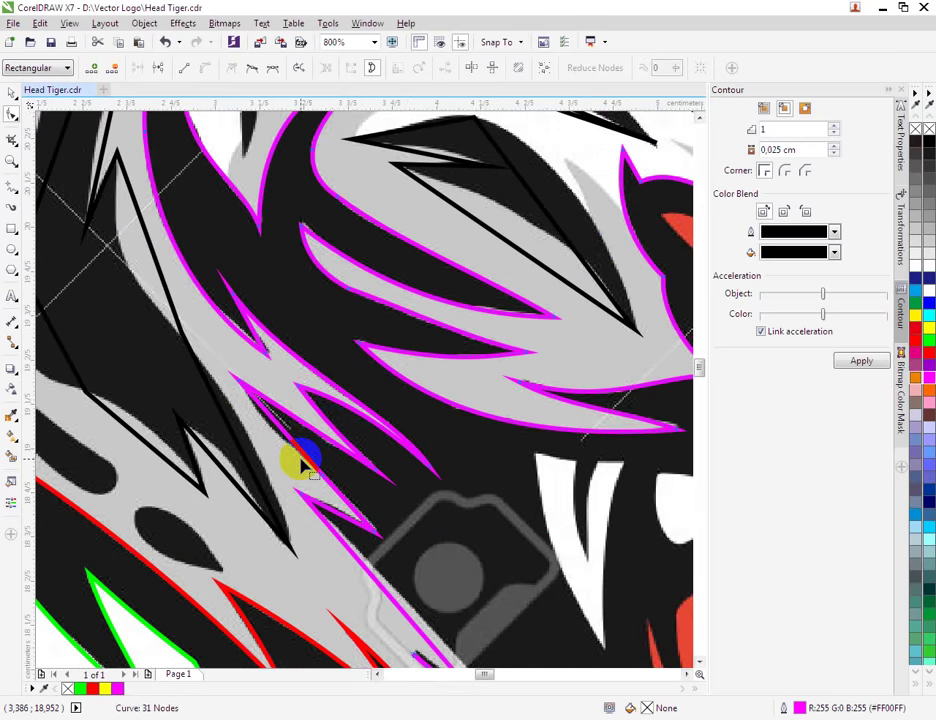
Convert the lower edge of the next cheek spike to a curve, bend it along the grey area, and adjust its end nodes.
scroll(290, 436, up, 1)
right_click(287, 432)
click(328, 488)
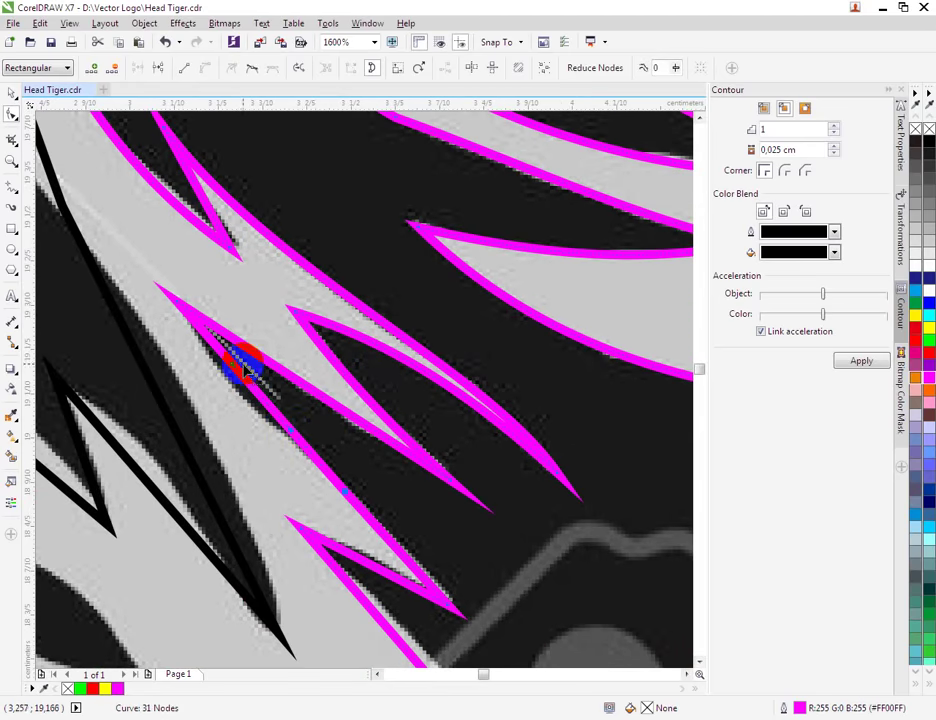
drag(227, 387, 221, 397)
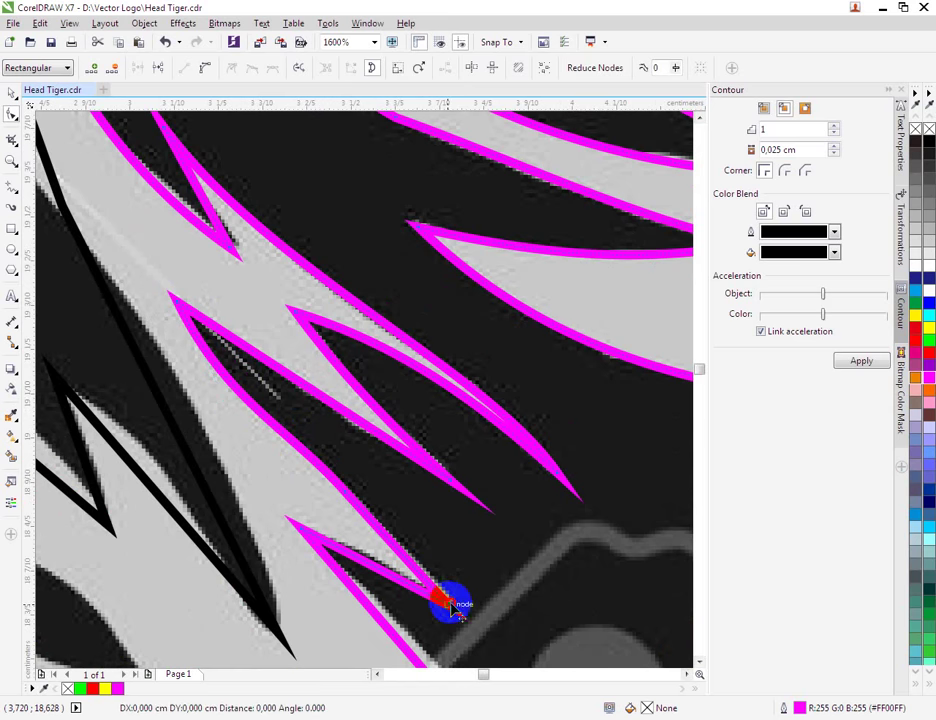
drag(452, 601, 457, 597)
drag(402, 519, 409, 461)
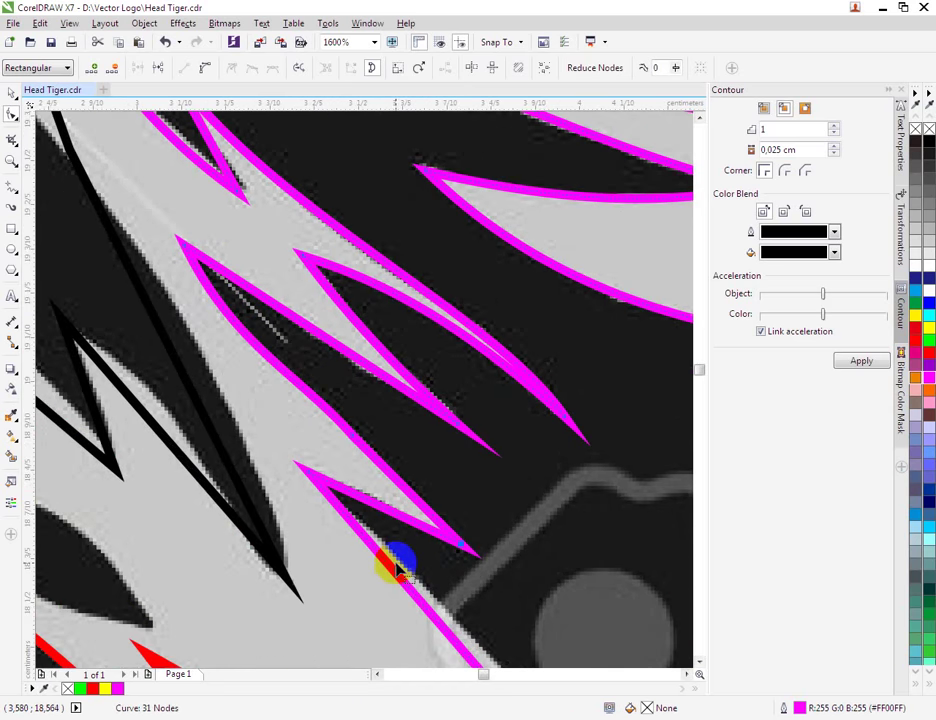
Convert the upper edge of the lowest short cheek spike to a curve and fit it to the grey border.
right_click(378, 508)
click(378, 508)
right_click(378, 508)
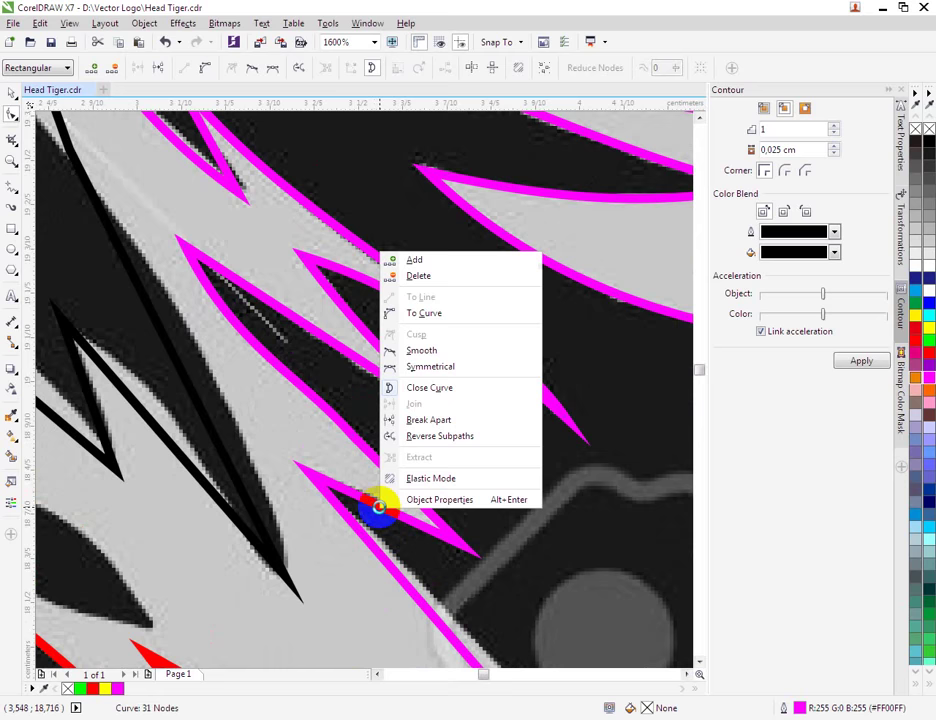
click(431, 315)
scroll(372, 503, up, 2)
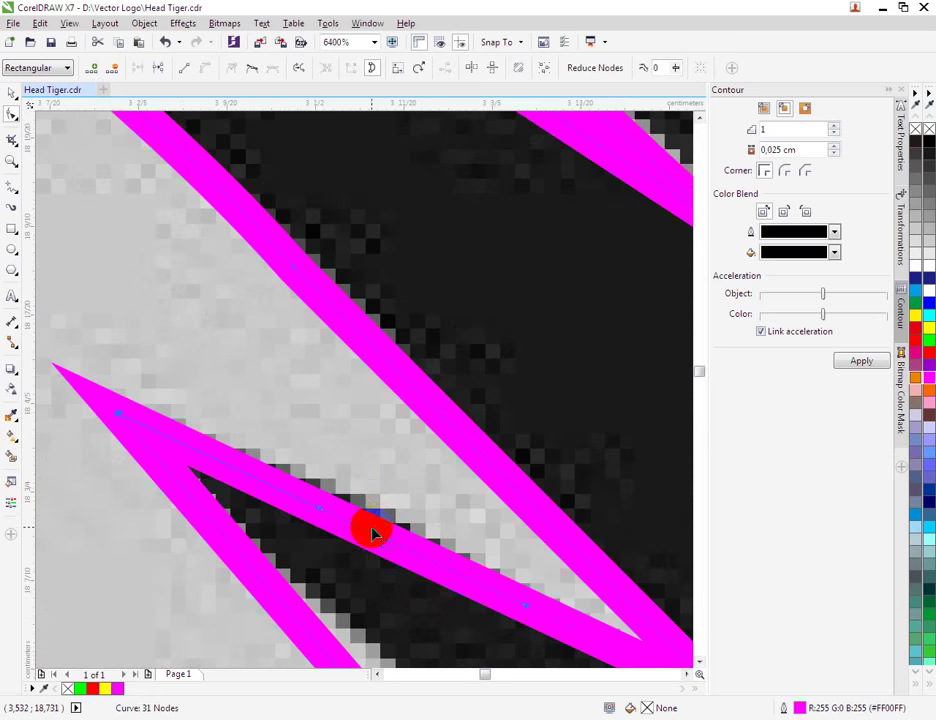
scroll(380, 515, down, 3)
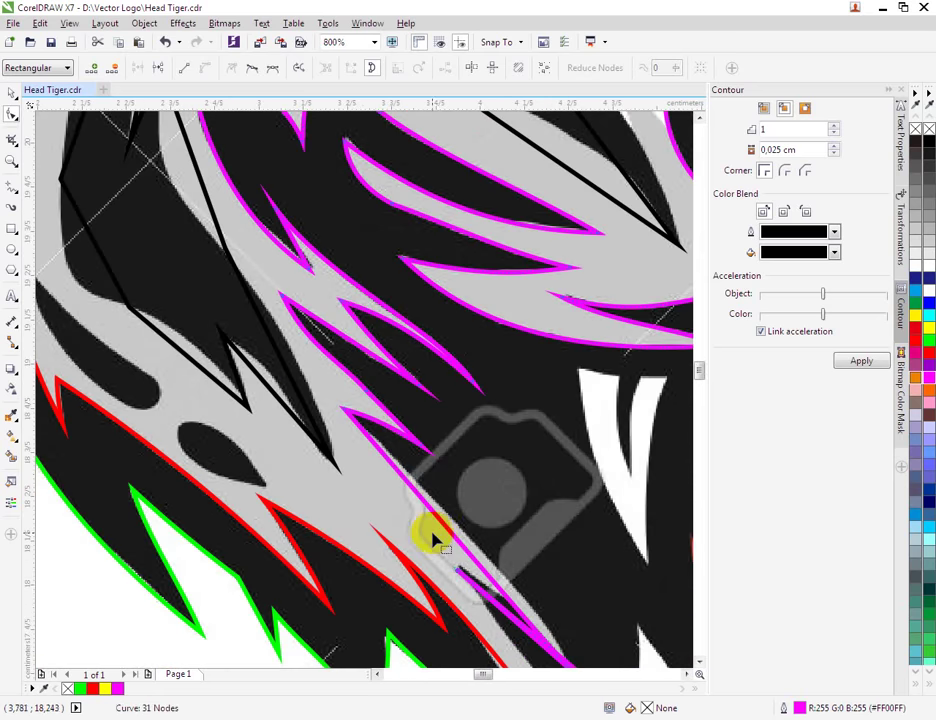
Convert the long segment running down from the lowest cheek spike to a curve and bend it along the grey jaw edge.
scroll(445, 540, down, 1)
scroll(474, 579, up, 1)
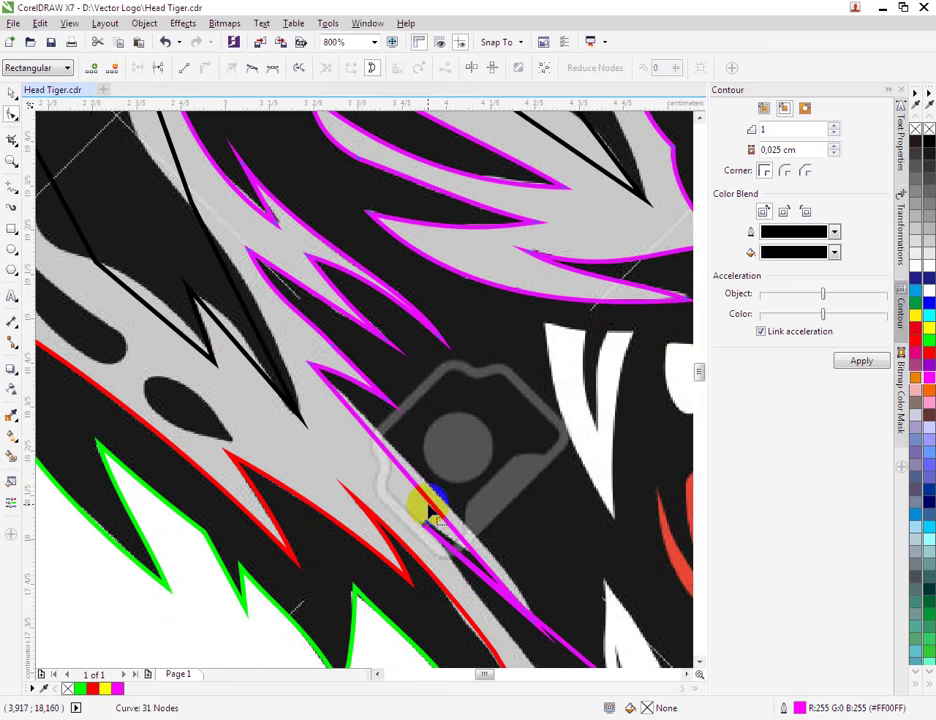
right_click(433, 510)
click(474, 312)
scroll(486, 583, up, 2)
drag(377, 396, 534, 391)
scroll(432, 392, down, 2)
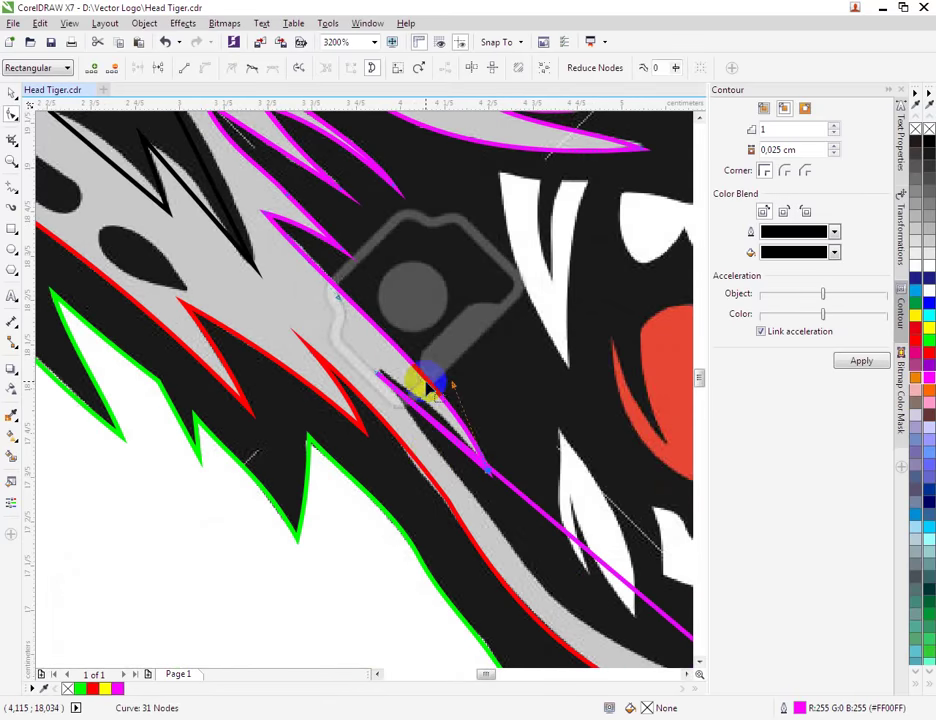
Add a node on the long jaw segment, place it on the grey band's edge, and curve the segment above it.
scroll(430, 440, up, 1)
scroll(470, 430, down, 1)
scroll(515, 466, down, 1)
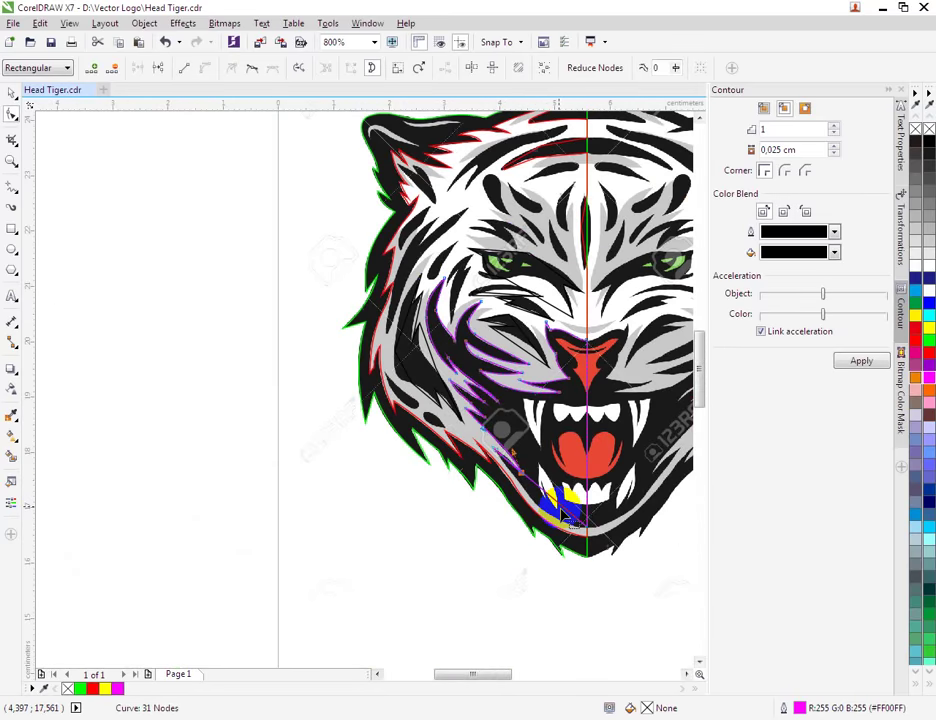
scroll(485, 428, up, 1)
drag(479, 413, 463, 476)
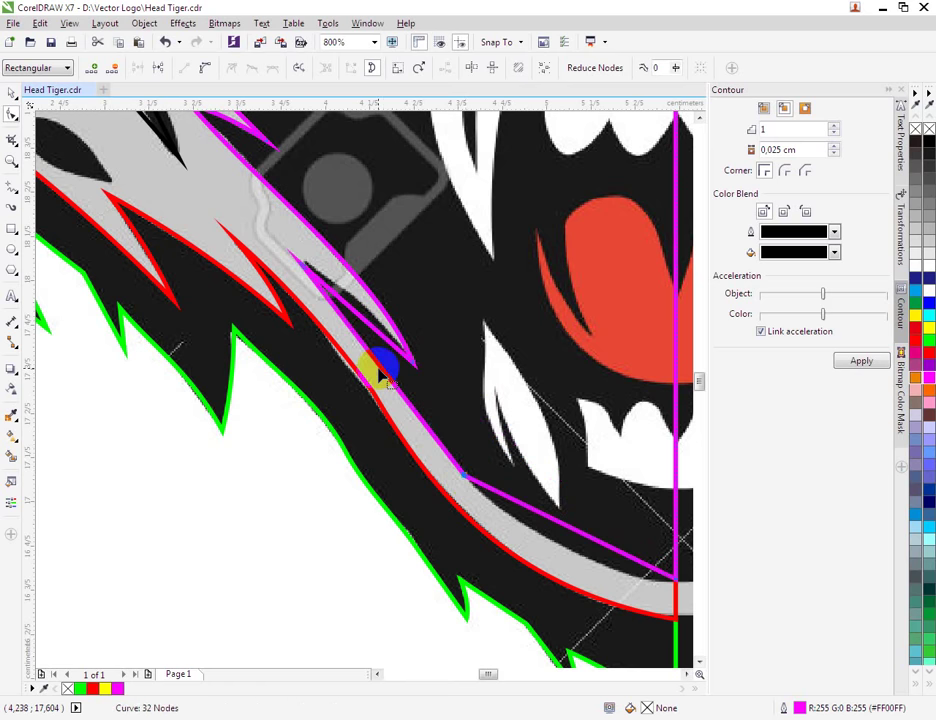
right_click(382, 372)
click(397, 429)
scroll(393, 386, up, 1)
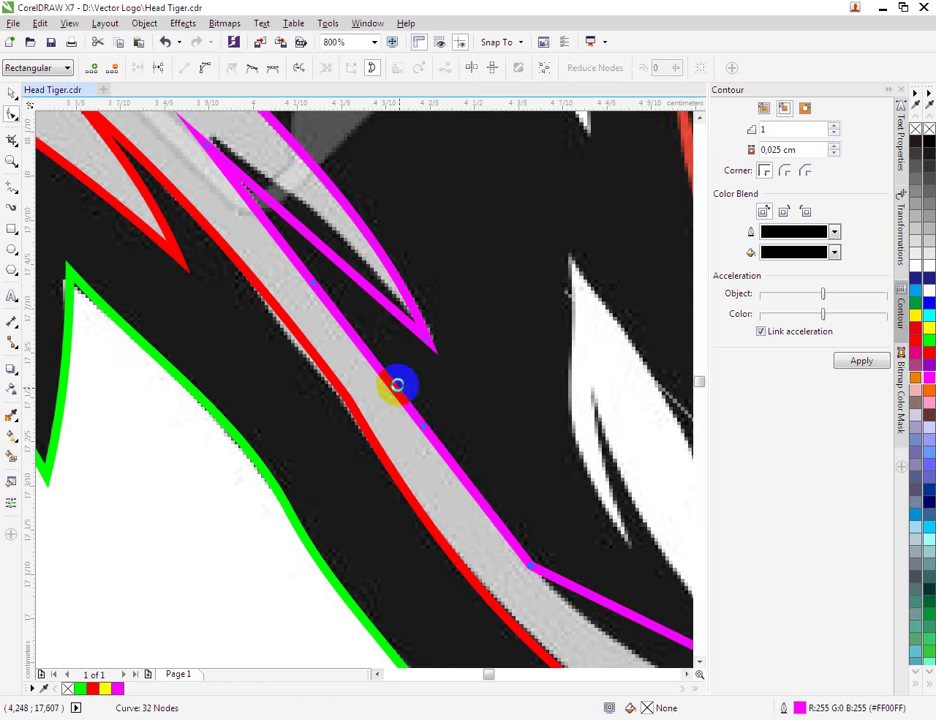
drag(424, 428, 430, 420)
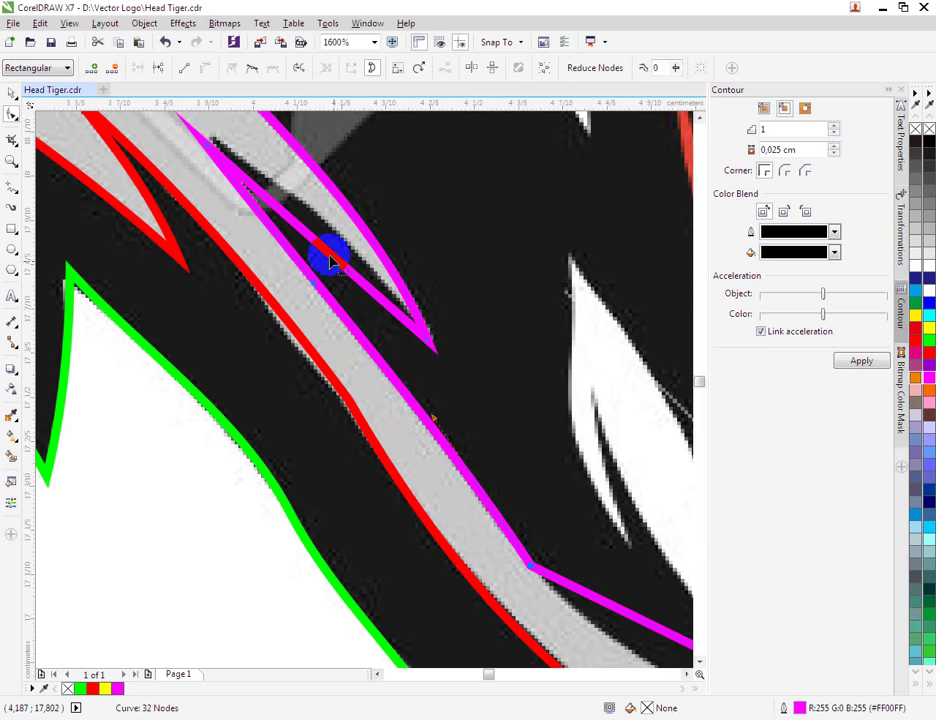
Convert the lower edge of the lowest cheek spike to a curve and bend it to the grey border.
right_click(330, 258)
click(336, 314)
drag(323, 250, 333, 228)
Convert the remaining straight chin segment to a curve and bend it along the upper edge of the grey band.
scroll(340, 260, down, 2)
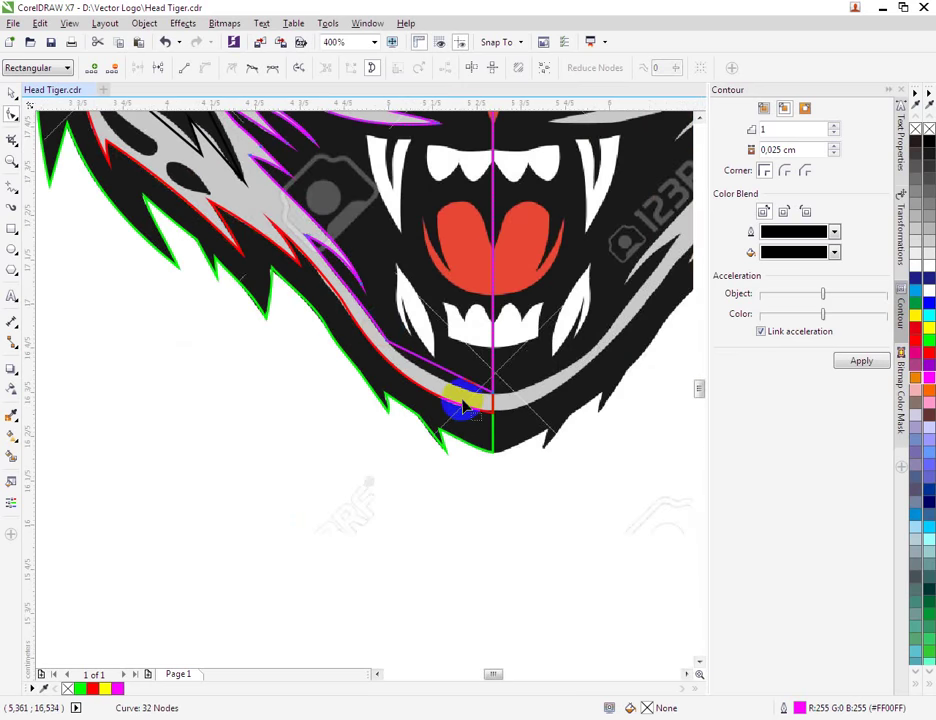
right_click(425, 338)
click(466, 397)
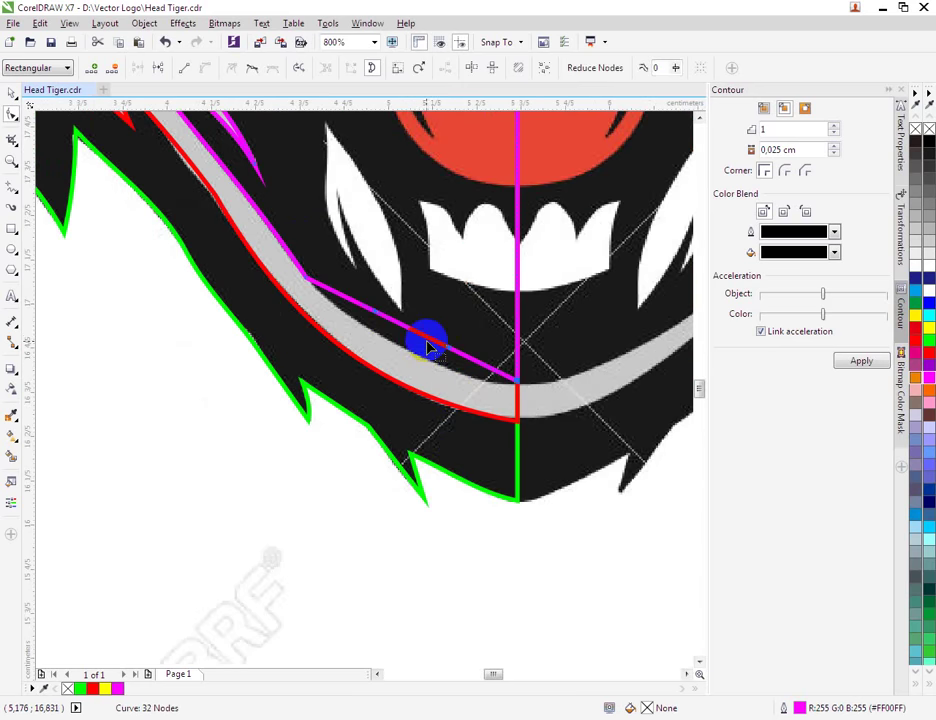
drag(426, 338, 428, 372)
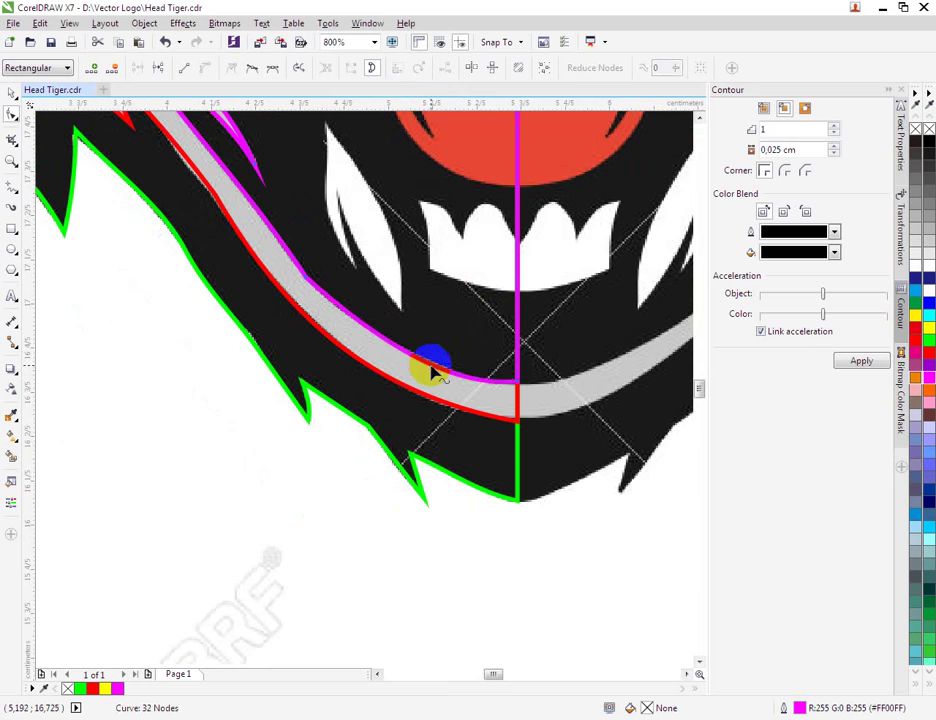
Smooth the node joining the two curved jaw segments and refine the curve below the lowest cheek spike.
scroll(382, 400, down, 3)
scroll(372, 371, up, 2)
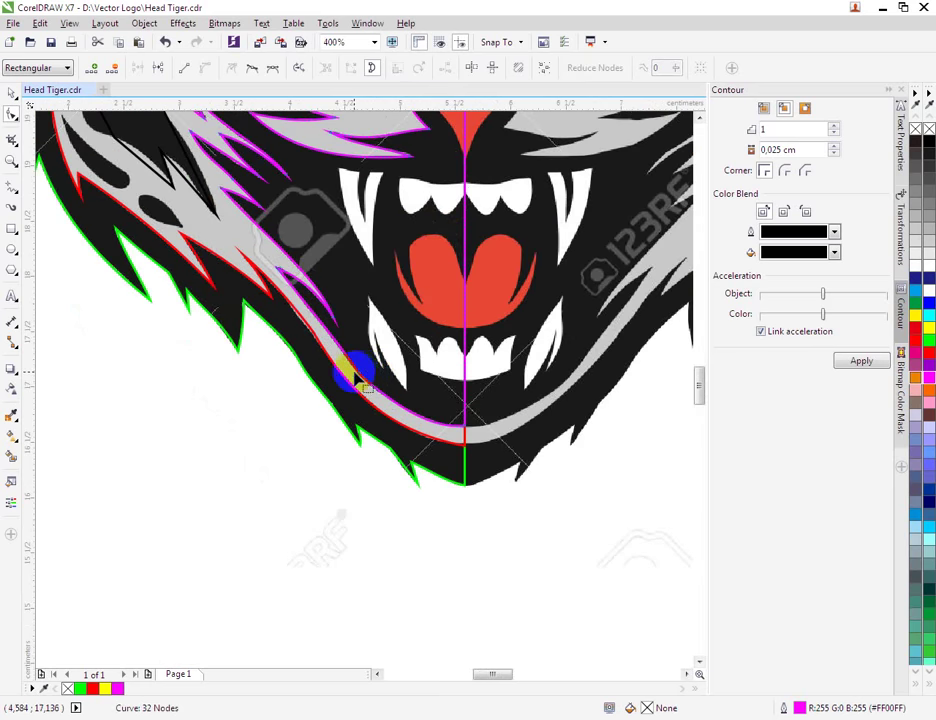
right_click(358, 374)
click(393, 469)
scroll(337, 331, up, 1)
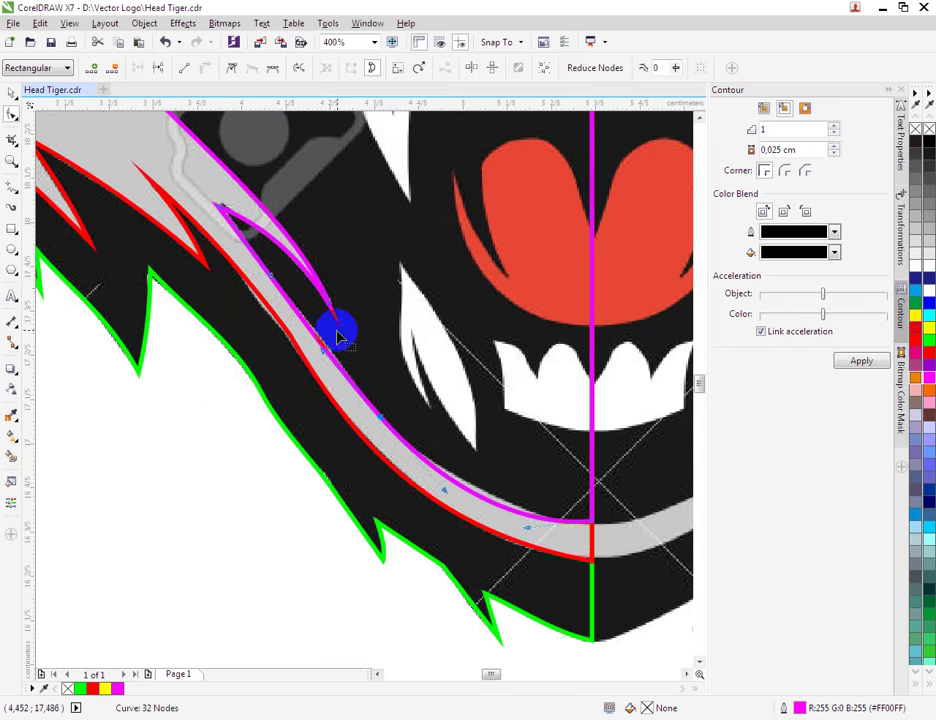
drag(272, 283, 281, 282)
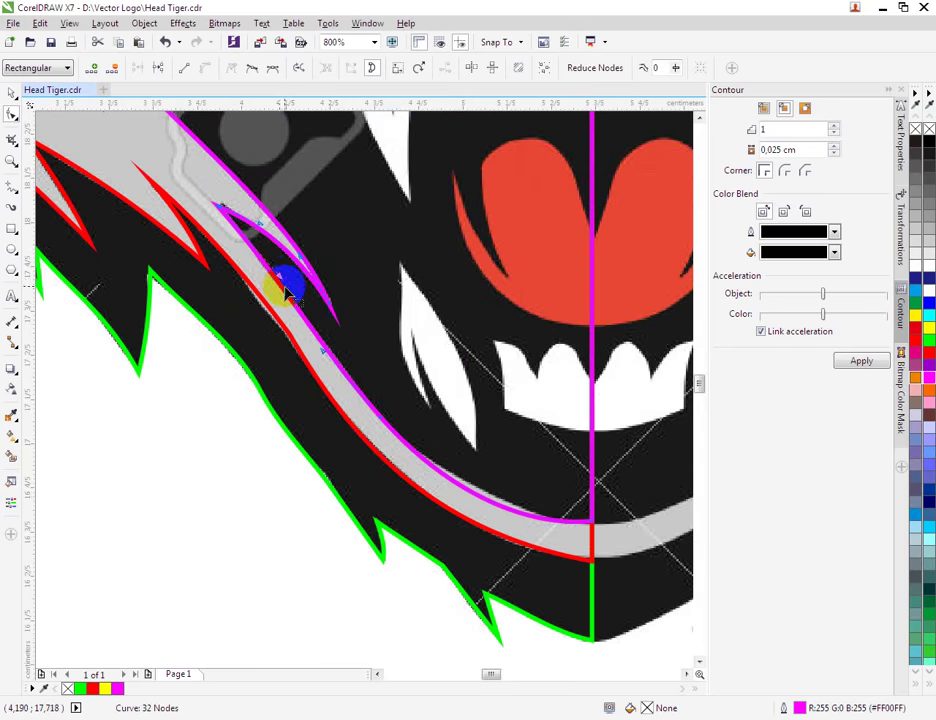
Try trimming the red face outline with the magenta mouth shape and deleting the magenta shape, and undo the deletion.
scroll(305, 326, down, 4)
scroll(334, 330, down, 1)
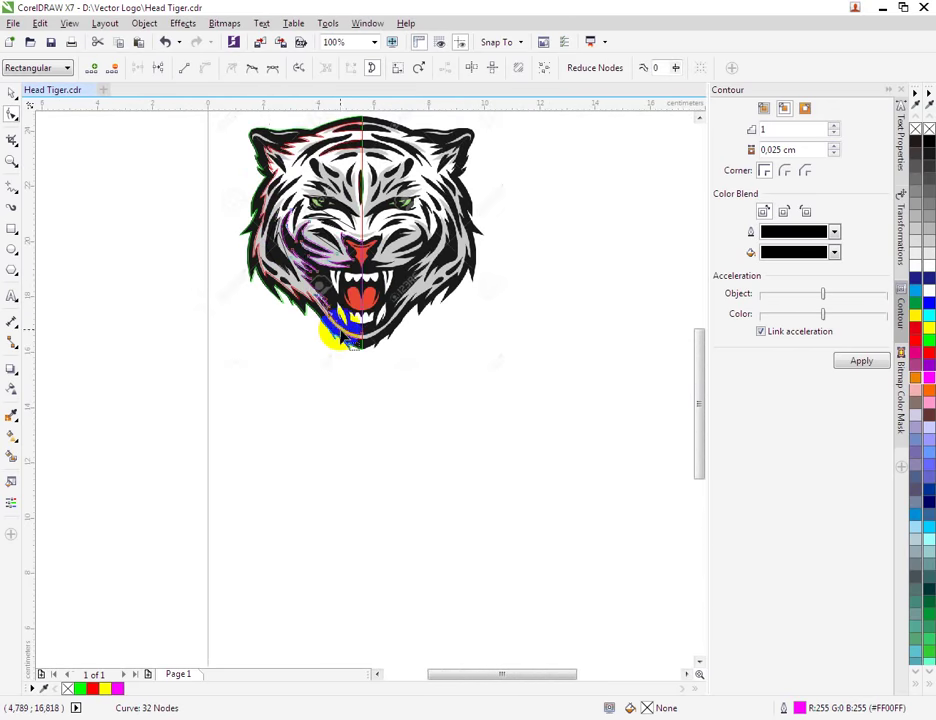
scroll(320, 272, up, 1)
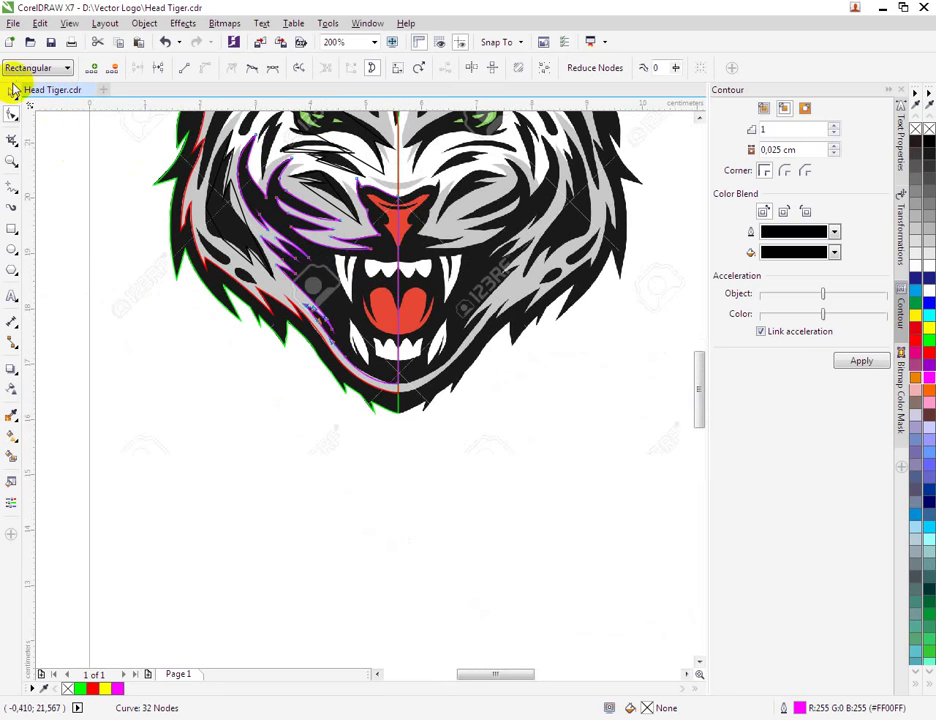
click(11, 92)
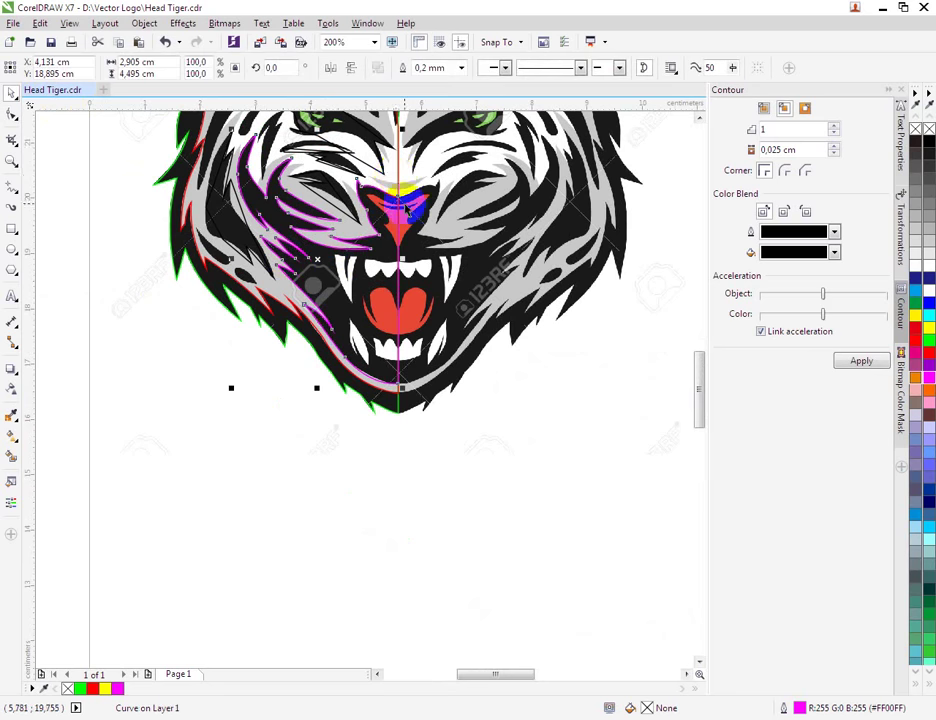
scroll(405, 208, up, 1)
shift+click(398, 170)
click(424, 68)
key(Delete)
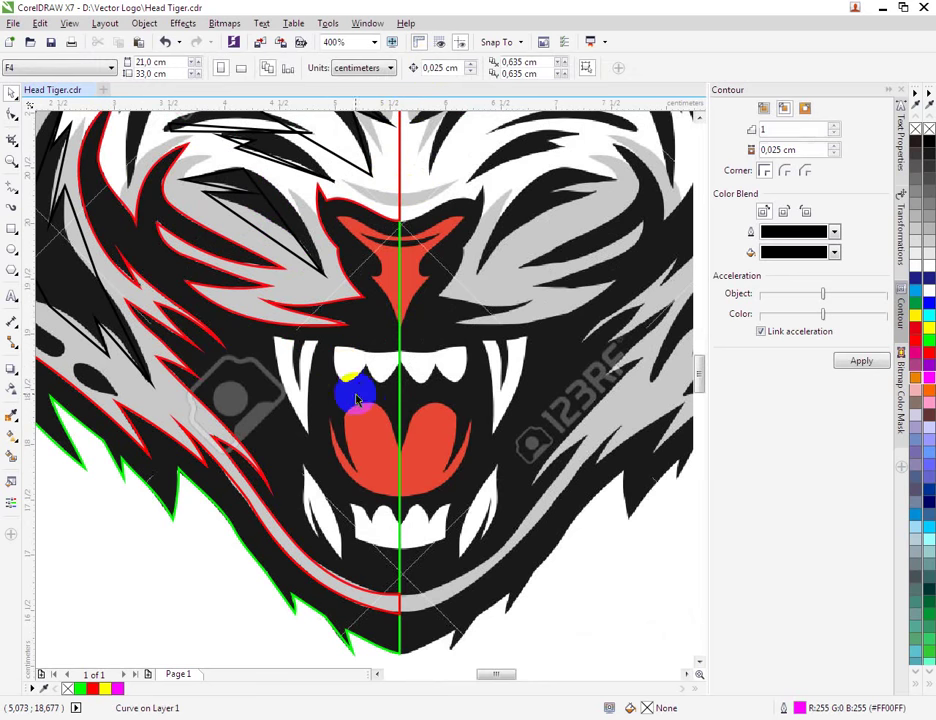
key(ctrl+z)
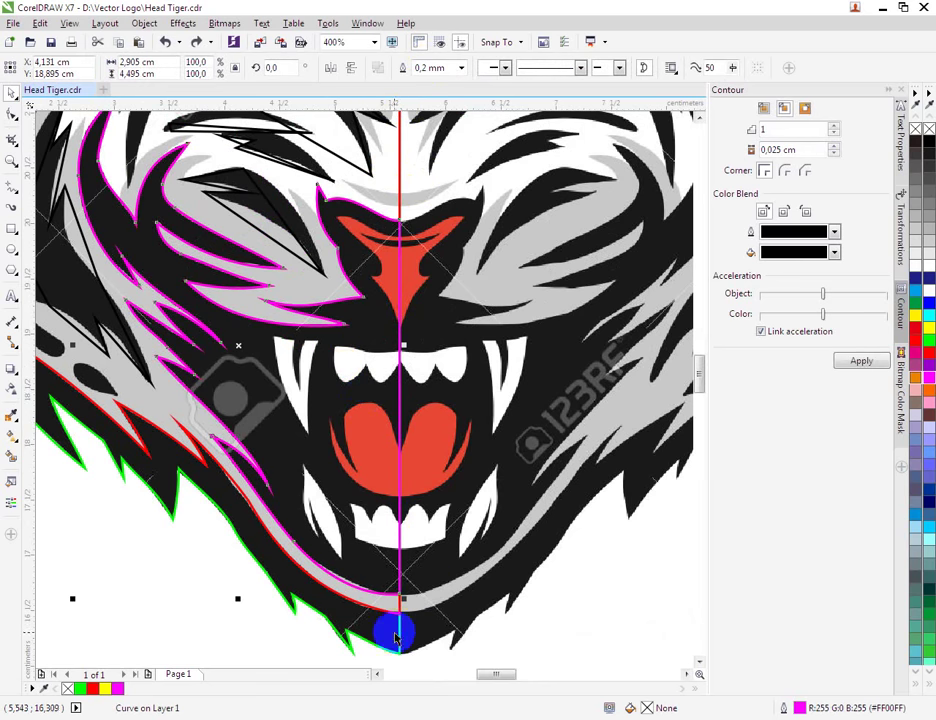
Try trimming the green outer head outline with the magenta mouth shape.
shift+click(393, 627)
click(386, 350)
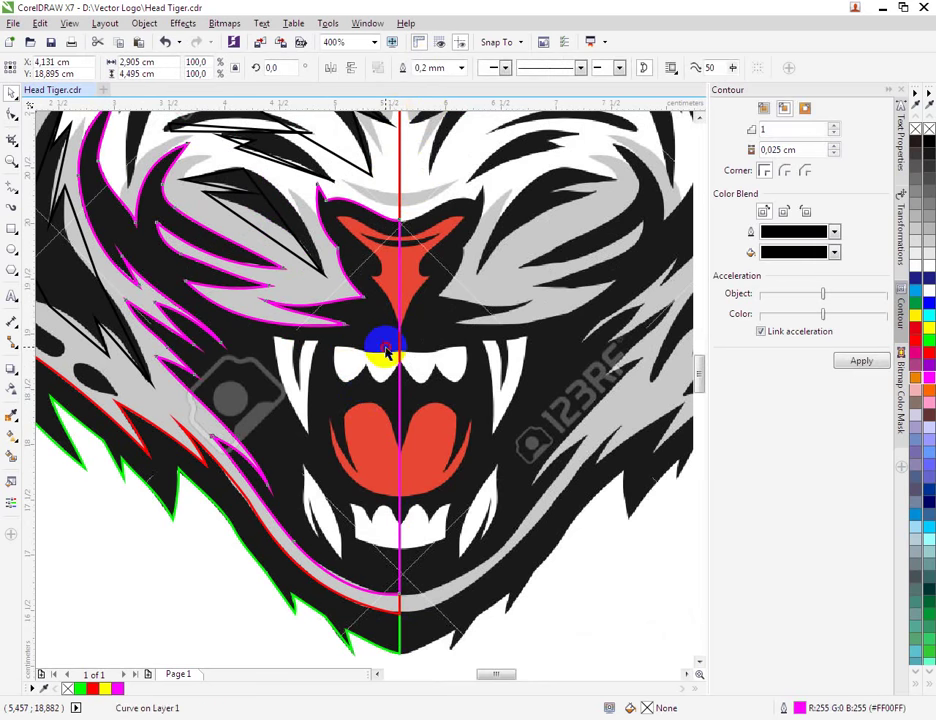
click(387, 351)
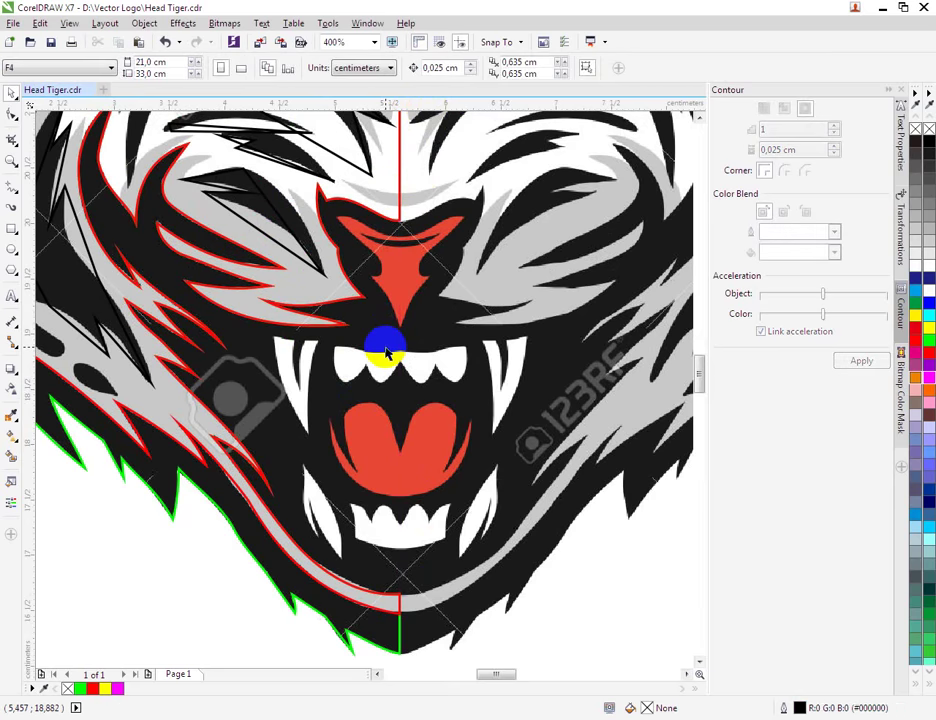
scroll(412, 440, down, 1)
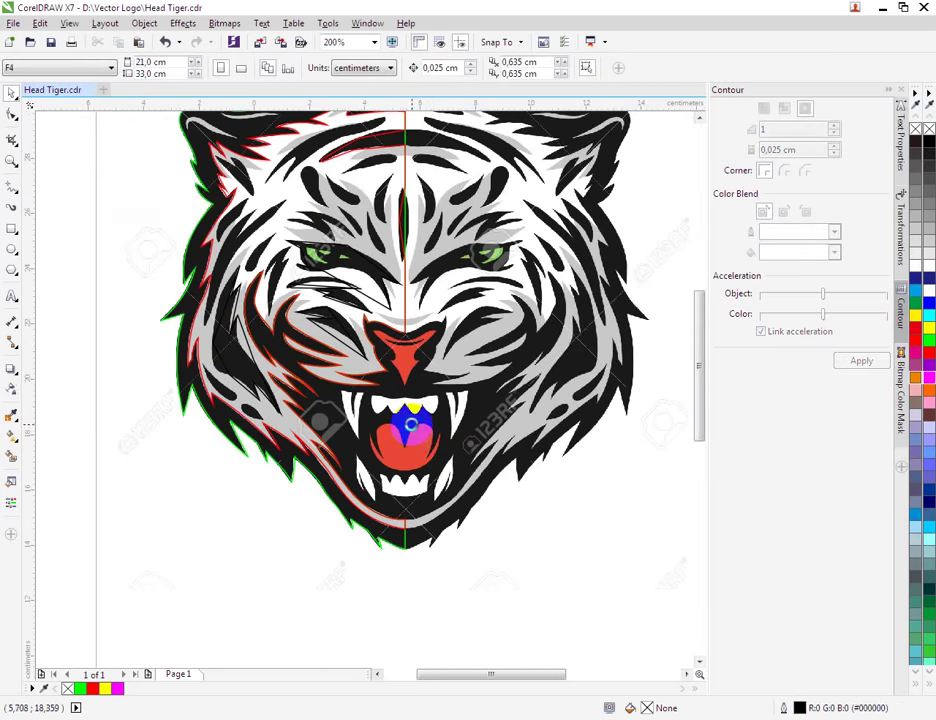
scroll(410, 440, up, 1)
Try moving the overlapping mouth and head outlines aside to check the cut, undoing each move.
click(408, 485)
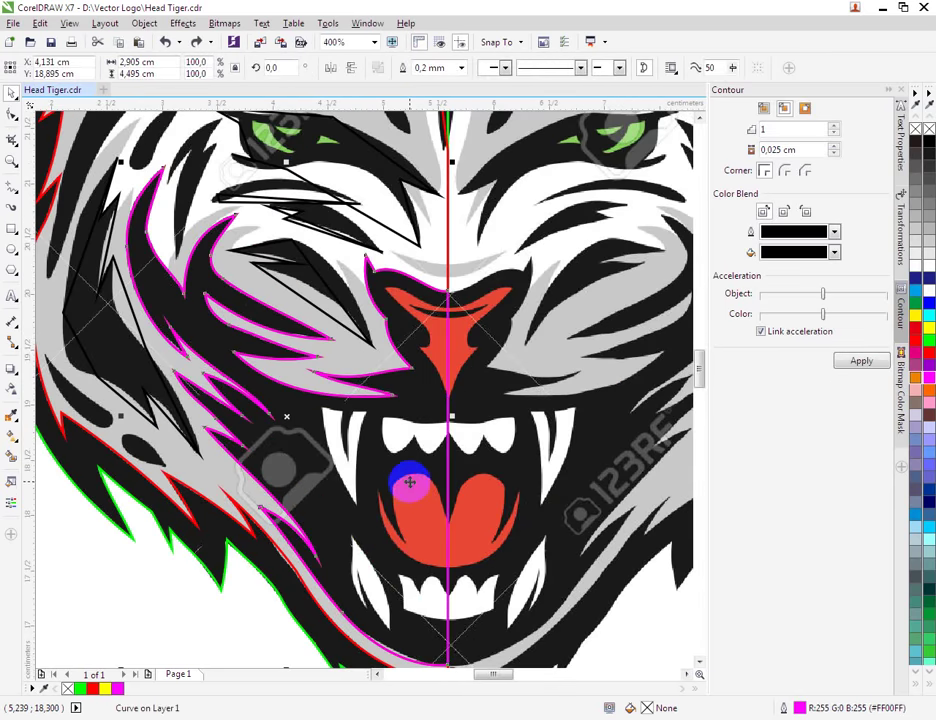
drag(409, 484, 362, 439)
key(ctrl+z)
key(ctrl+z)
drag(402, 482, 330, 465)
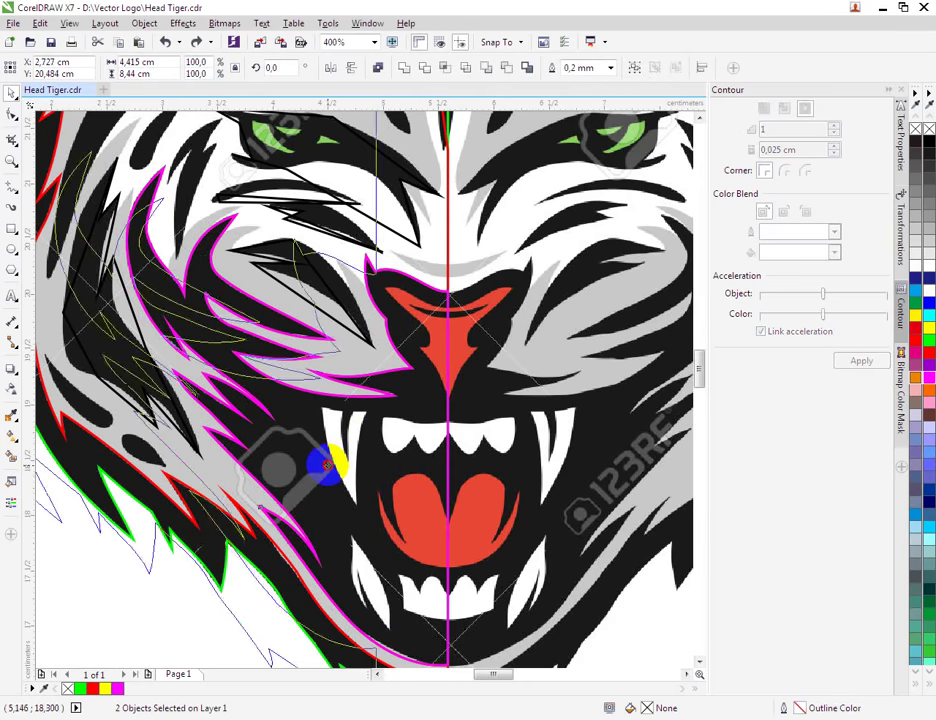
scroll(418, 430, down, 1)
key(ctrl+z)
click(384, 631)
drag(385, 527, 324, 488)
key(ctrl+z)
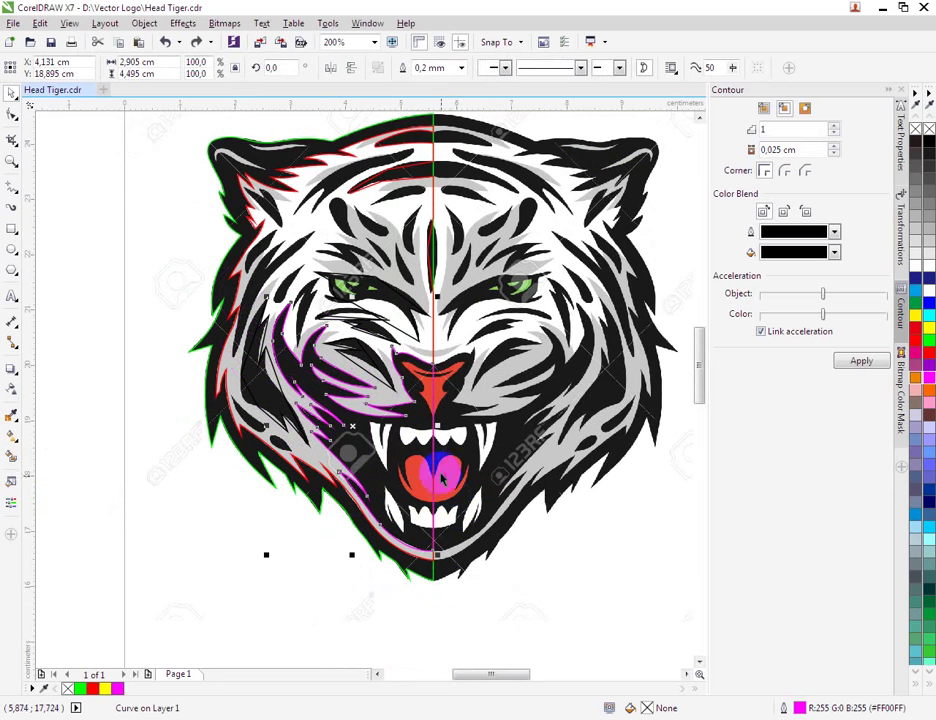
Trim the red face outline with the magenta mouth shape and remove the magenta shape.
shift+click(434, 324)
click(429, 73)
click(592, 528)
click(428, 443)
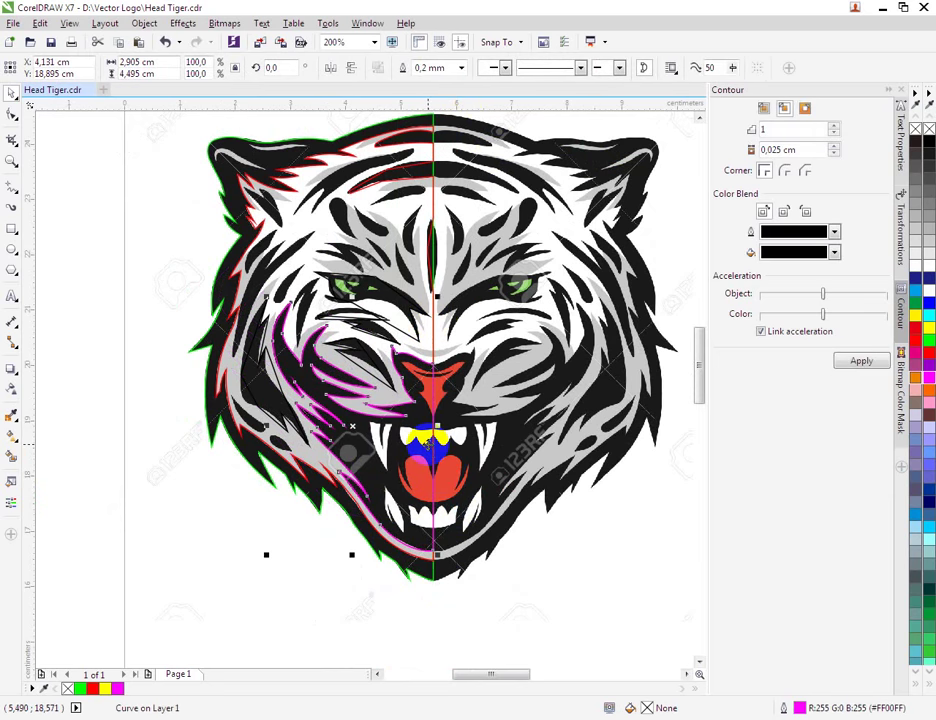
key(Escape)
Try a dark brown fill on the trimmed red face outline to check its shape, and undo the fill.
click(387, 547)
scroll(387, 547, up, 2)
click(401, 538)
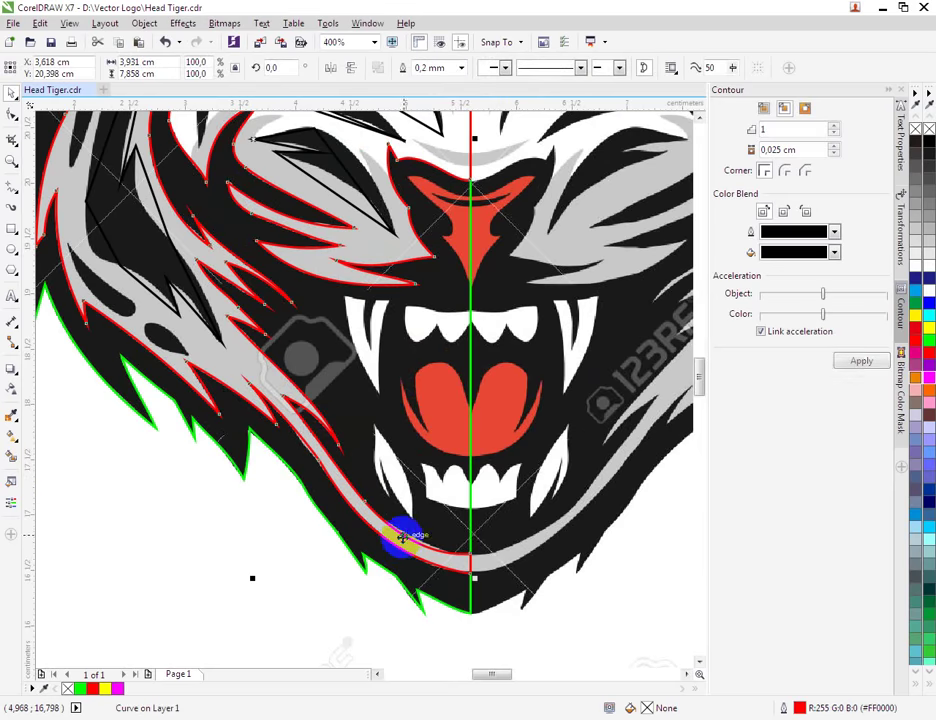
click(930, 415)
scroll(545, 462, down, 1)
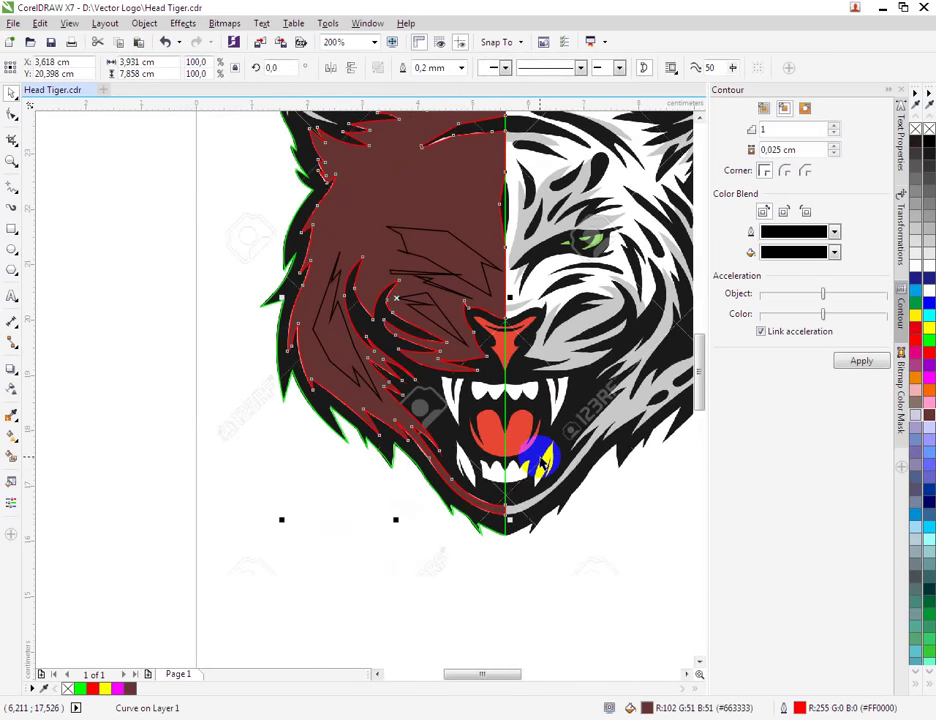
key(ctrl+z)
Convert the long outer edge of the large black cheek marking to a curve and bend it along the artwork up to its tip.
scroll(278, 387, down, 2)
scroll(332, 380, up, 2)
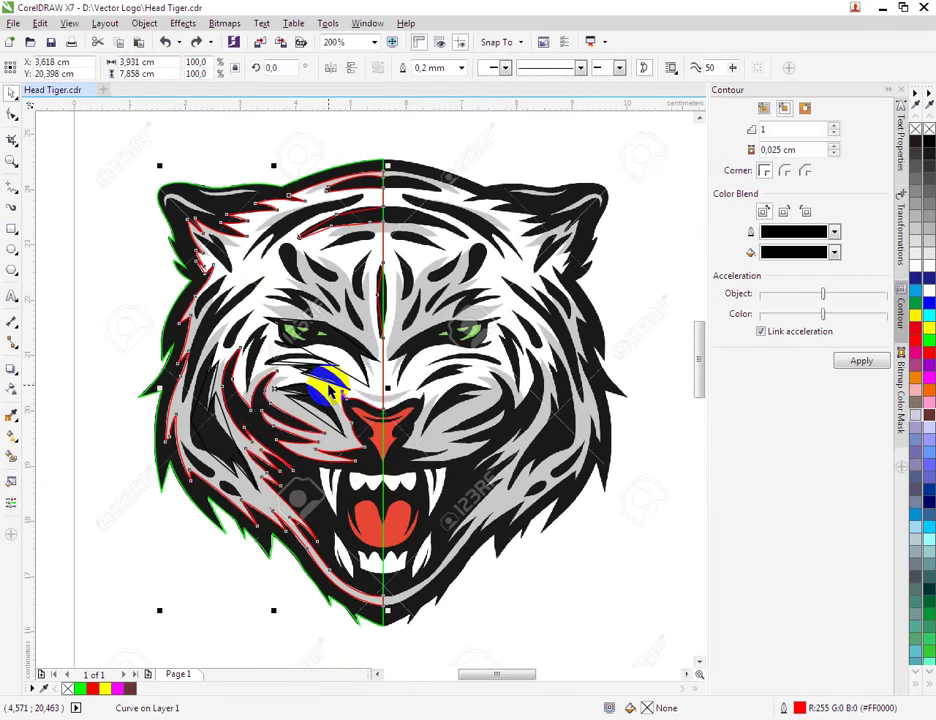
scroll(203, 397, up, 2)
scroll(217, 403, up, 2)
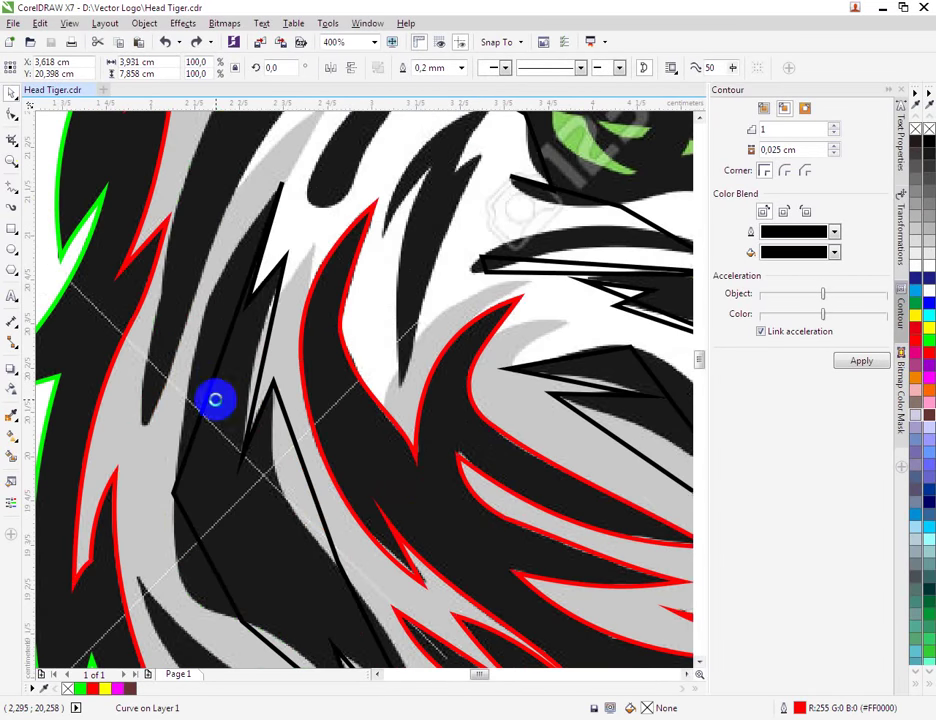
click(12, 117)
click(237, 306)
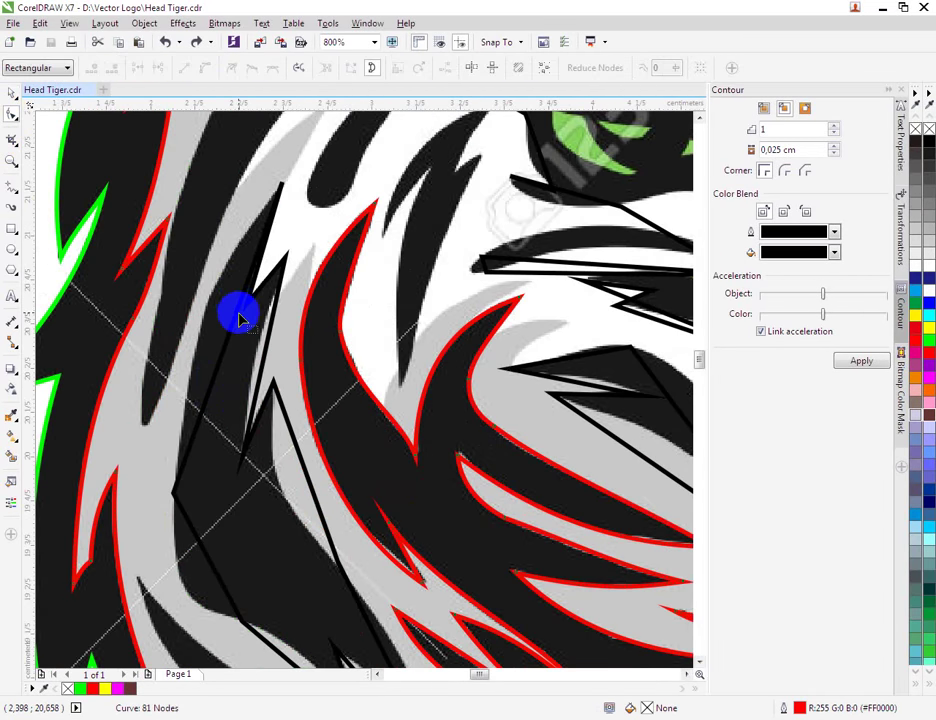
right_click(235, 320)
click(246, 374)
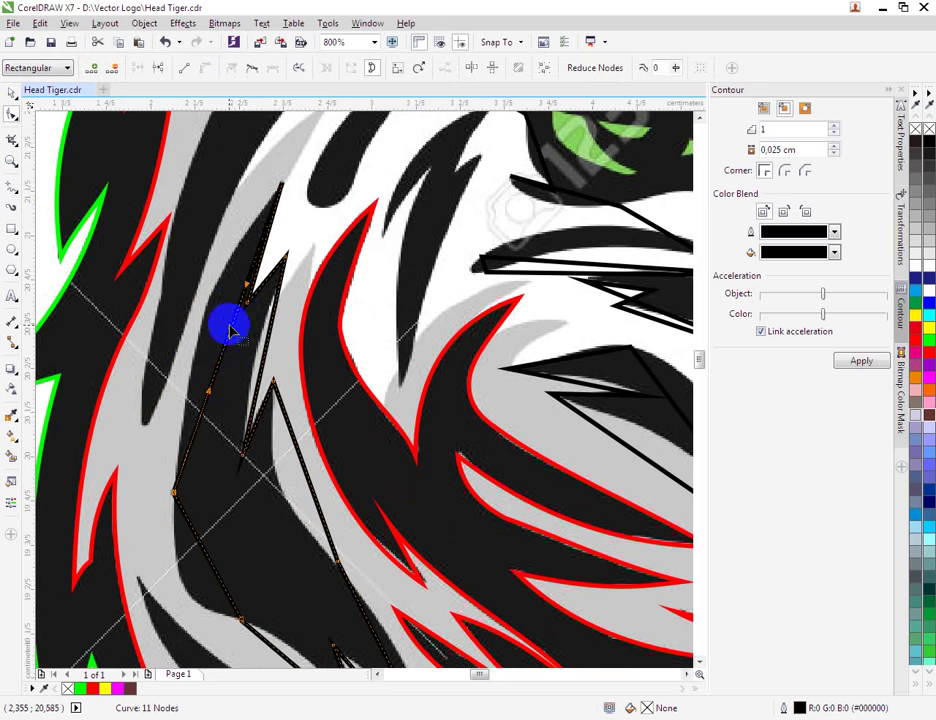
drag(229, 320, 210, 312)
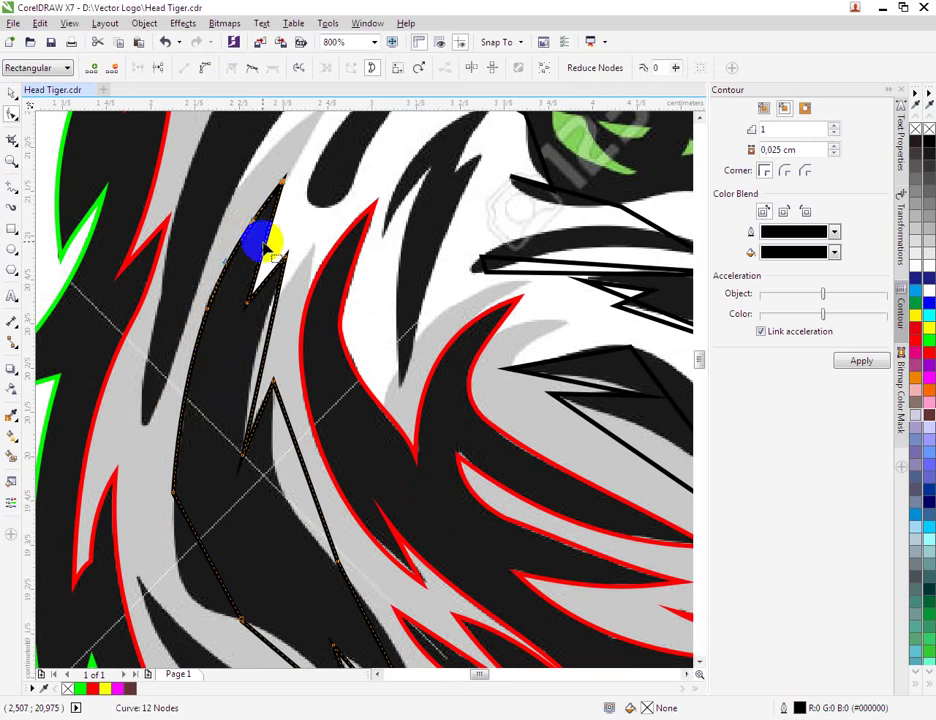
Convert the outer lower segment of the black cheek marking to a curve and bend it around the rounded corner.
scroll(272, 345, down, 2)
scroll(232, 500, up, 2)
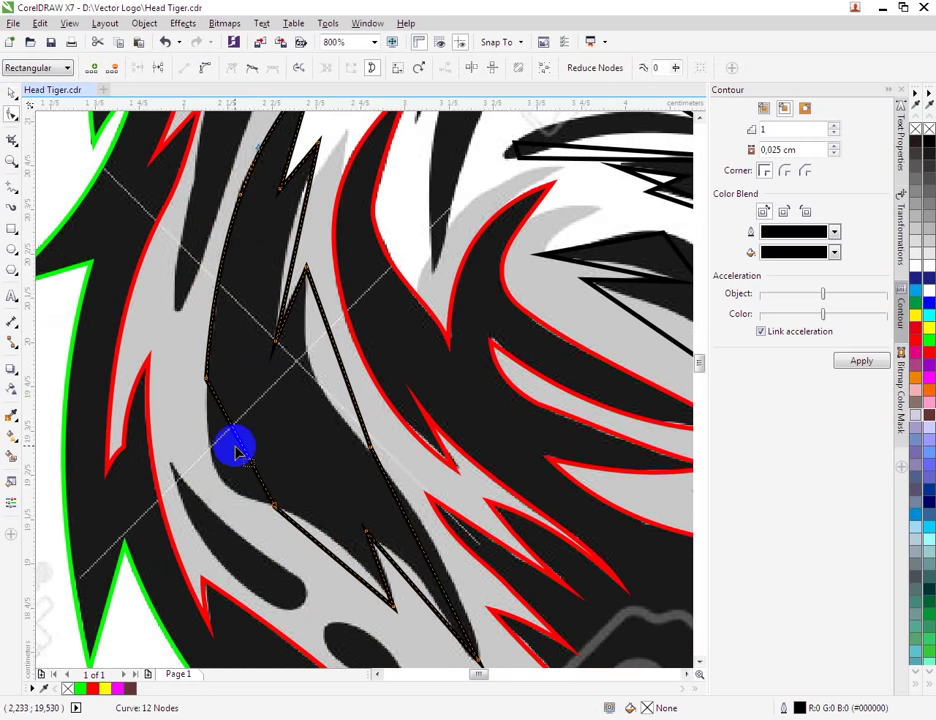
right_click(238, 444)
click(251, 504)
drag(244, 453, 226, 488)
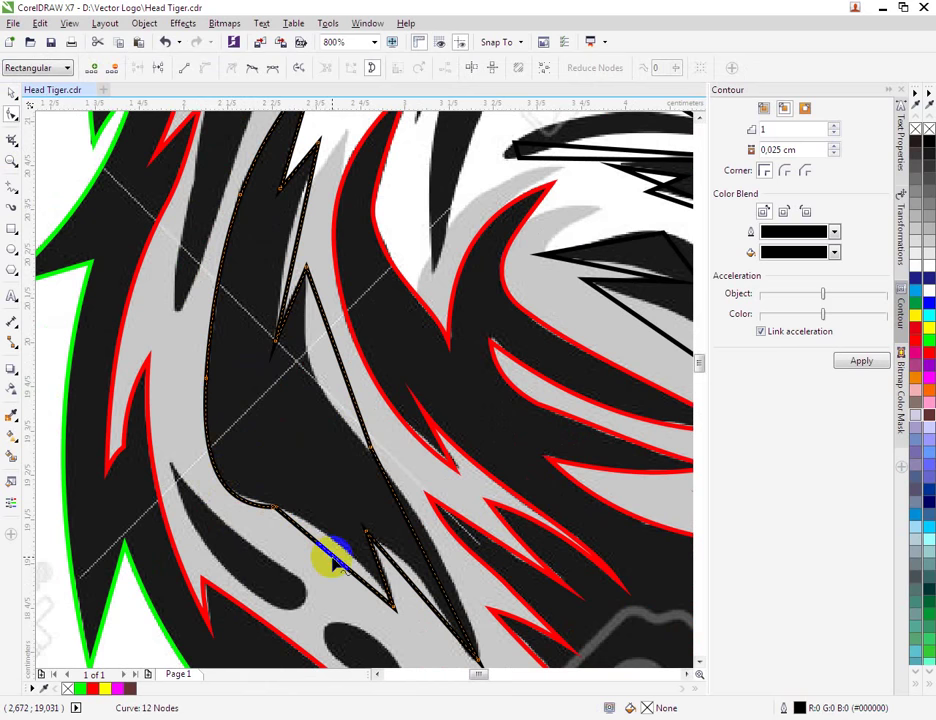
Convert the marking's bottom edge to a curve, bend it to the grey border, and shift the node at its start.
right_click(328, 558)
click(382, 373)
scroll(320, 533, up, 5)
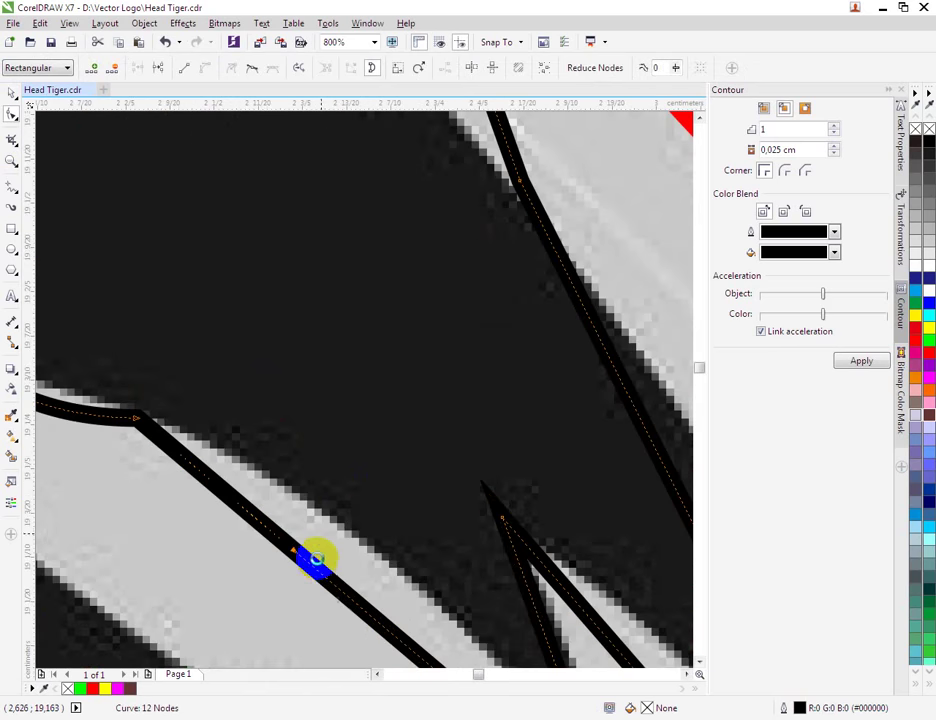
drag(320, 574, 341, 526)
scroll(284, 458, down, 1)
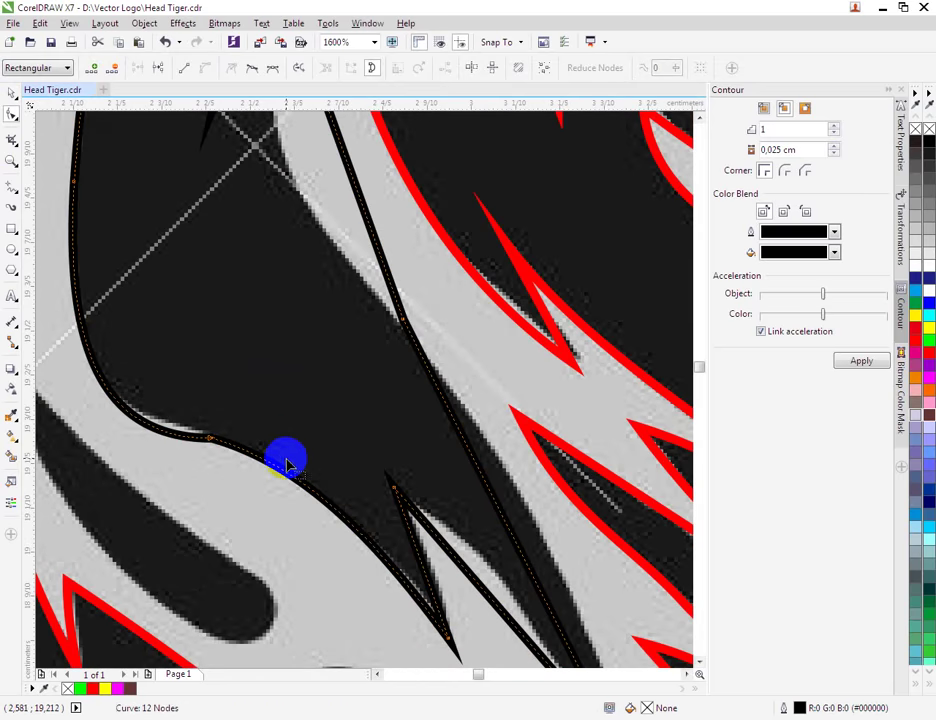
drag(210, 440, 198, 439)
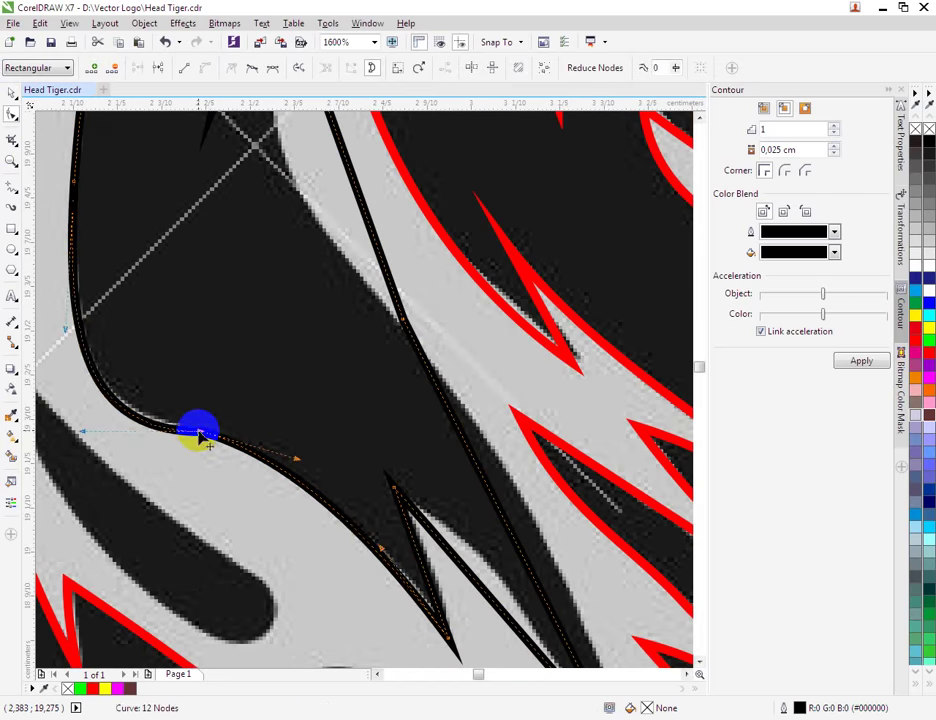
Convert the edges around the notch and pointed lower tip of the black cheek marking to curves and bend them to the artwork.
scroll(261, 495, down, 2)
scroll(265, 480, up, 1)
scroll(265, 481, up, 1)
right_click(204, 393)
scroll(204, 388, up, 1)
drag(202, 400, 347, 382)
right_click(297, 398)
click(340, 467)
scroll(347, 382, down, 1)
drag(405, 450, 422, 526)
click(340, 358)
drag(340, 360, 352, 355)
scroll(354, 356, down, 2)
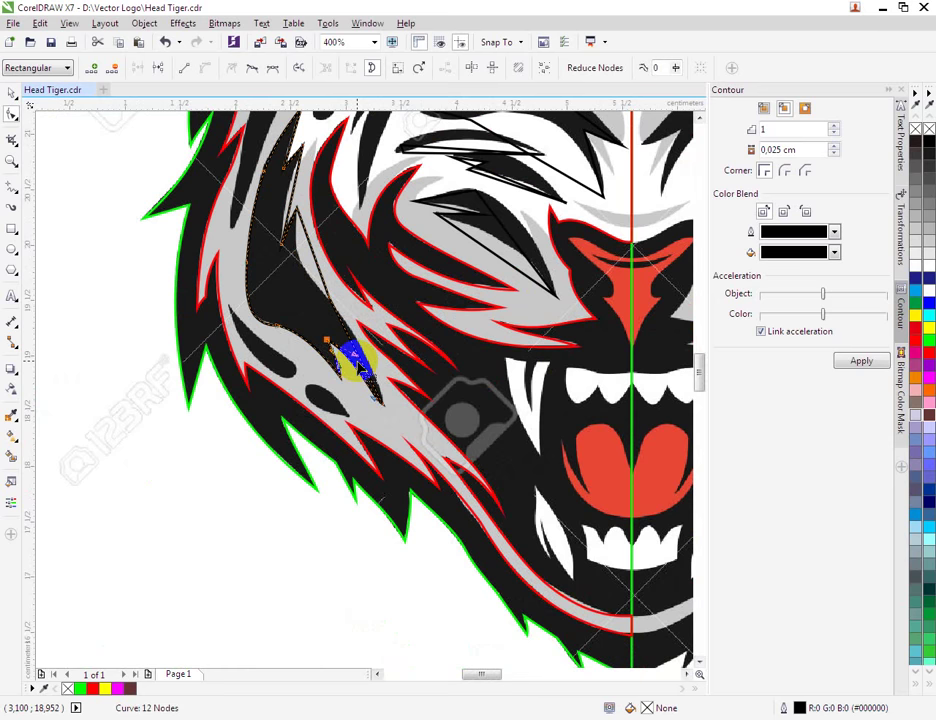
Convert the two inner edge segments below the upper notch of the black cheek marking to curves and bend them to the artwork.
scroll(307, 250, up, 1)
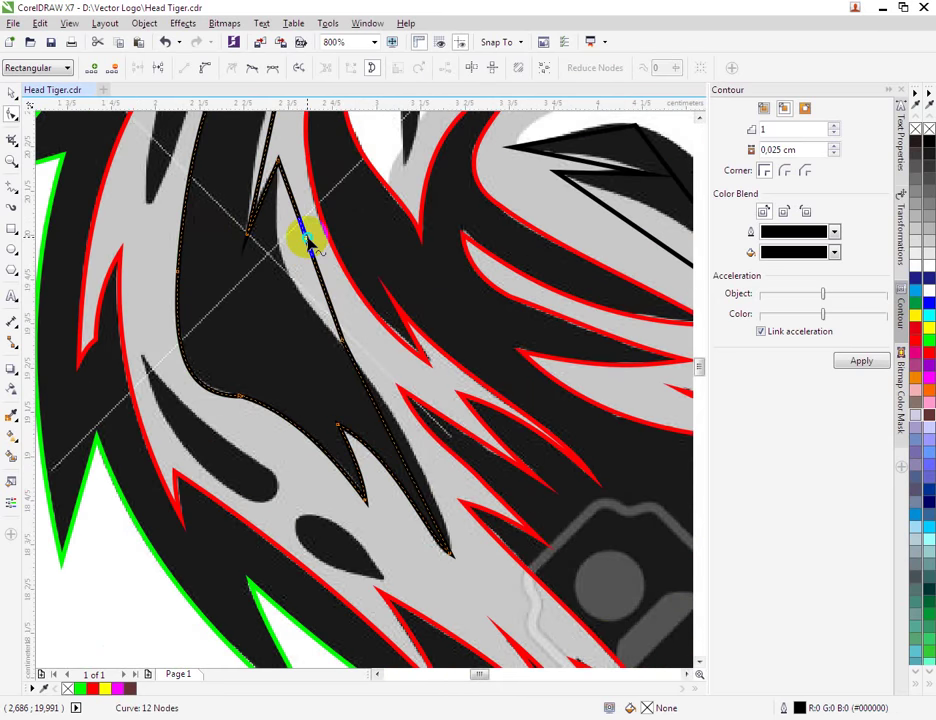
right_click(306, 238)
click(335, 296)
drag(303, 244, 284, 263)
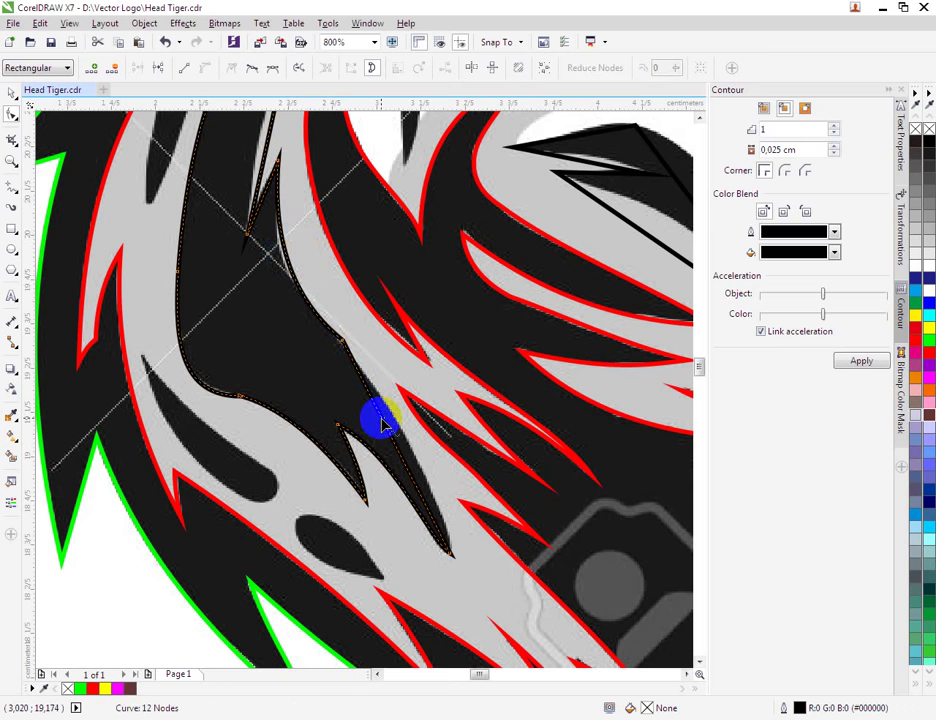
right_click(382, 424)
click(441, 482)
mouse_move(403, 464)
mouse_down()
mouse_move(418, 470)
mouse_move(393, 455)
mouse_up()
scroll(380, 460, down, 2)
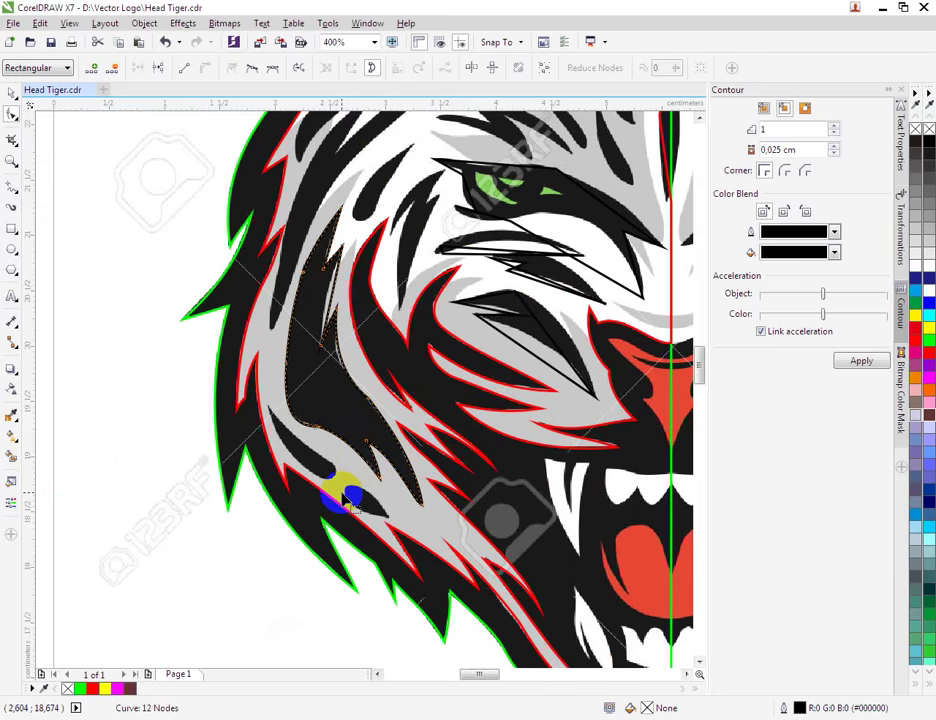
Convert the inner edge descending into the cheek marking's narrow notch to a curve and bend it along the grey border.
scroll(342, 497, up, 2)
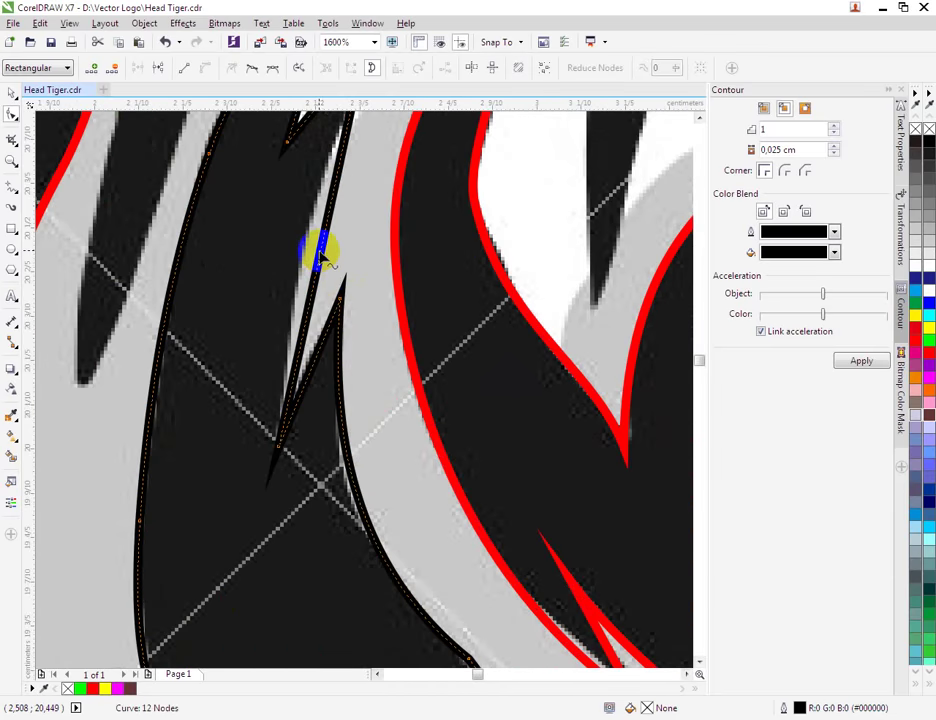
right_click(320, 253)
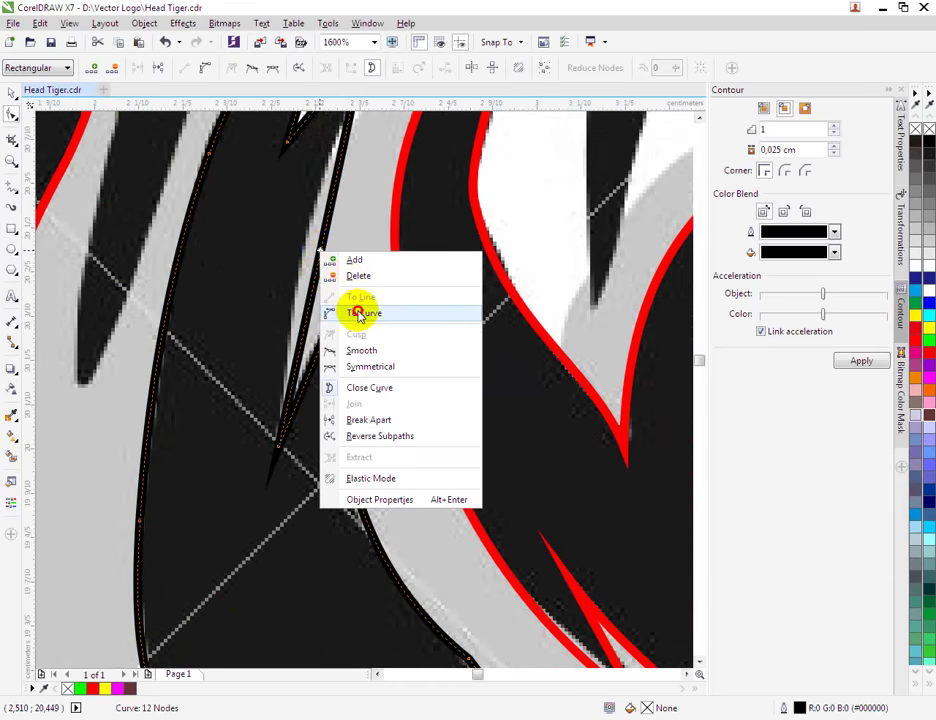
click(360, 313)
drag(318, 262, 345, 336)
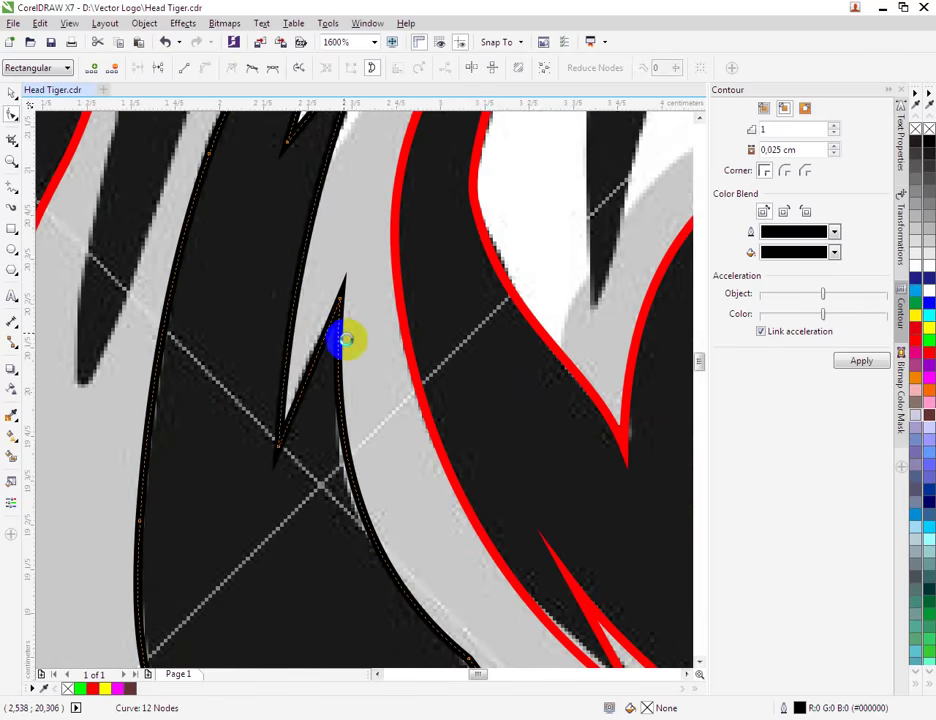
scroll(345, 336, down, 1)
scroll(324, 349, down, 2)
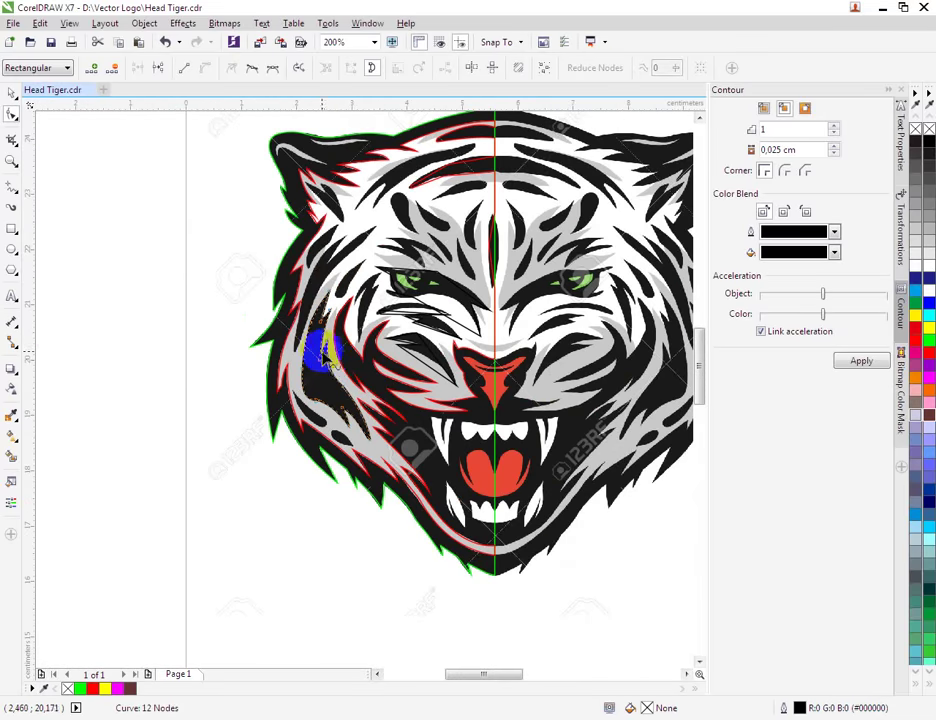
Combine the finished black cheek marking with the red face outline into one curve.
scroll(323, 375, up, 2)
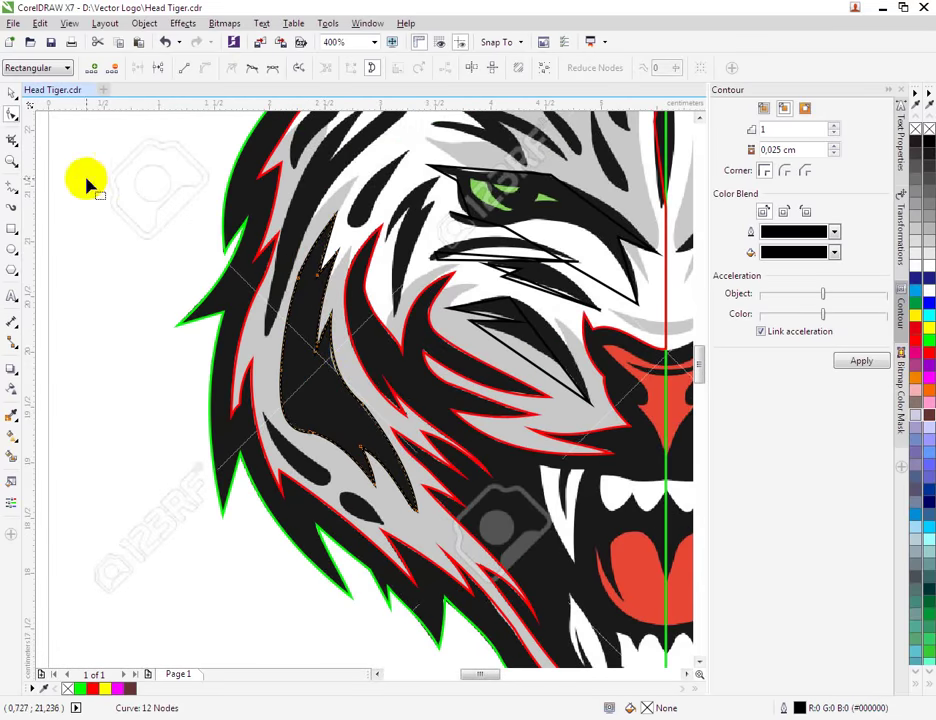
click(12, 91)
shift+click(393, 237)
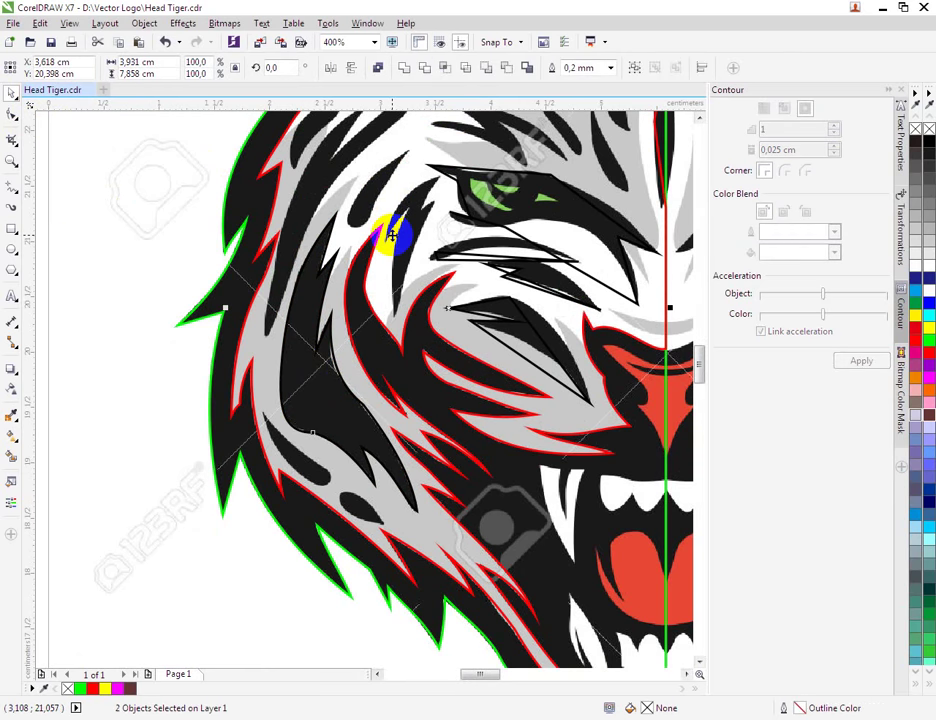
key(ctrl+l)
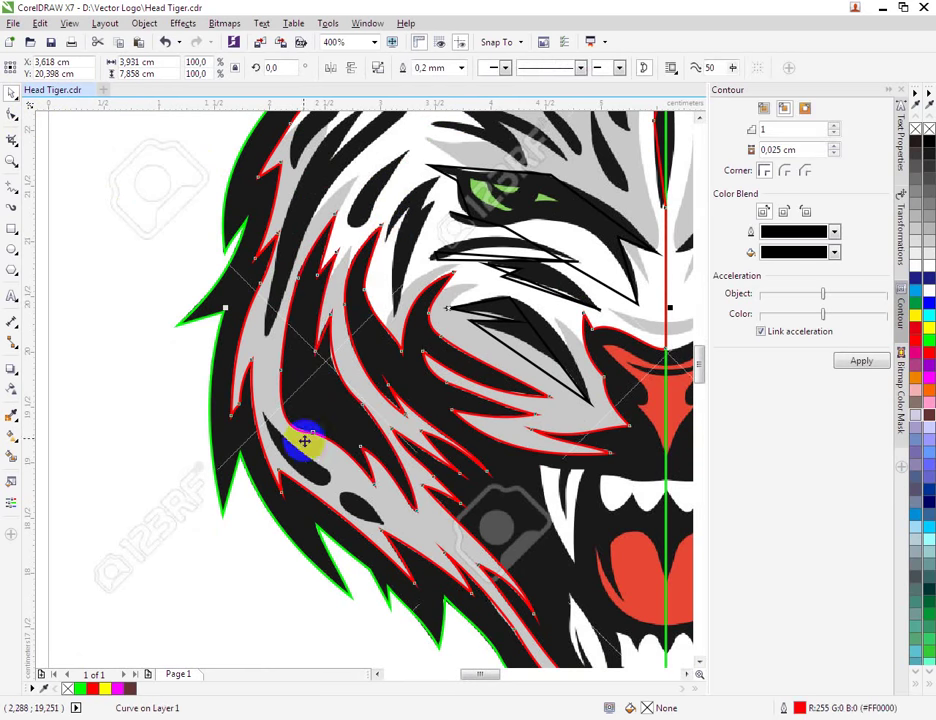
Trace the small tapered black stripe below the cheek marking as a three-node straight outline and prepare it for node editing.
scroll(306, 467, up, 2)
click(11, 187)
mouse_move(143, 247)
mouse_down()
mouse_move(334, 449)
mouse_move(398, 485)
mouse_move(342, 528)
mouse_move(143, 248)
mouse_up()
click(10, 113)
click(171, 296)
Convert both long sides of the small tapered stripe's outline to curves and bend them along its edges.
right_click(204, 334)
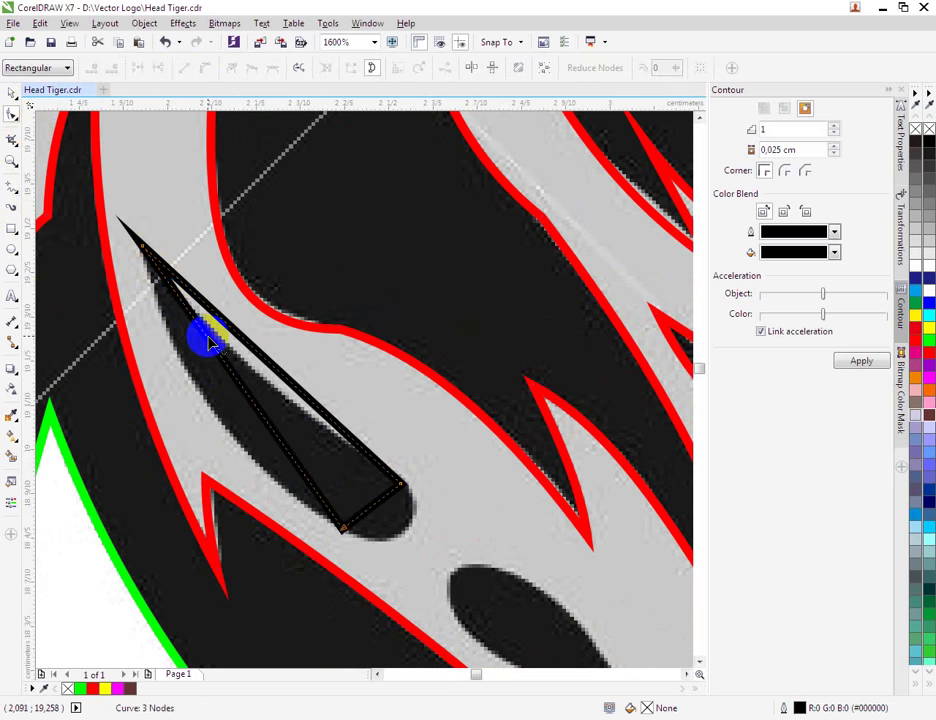
click(243, 403)
drag(234, 376, 209, 398)
right_click(270, 367)
click(287, 421)
drag(261, 372, 250, 370)
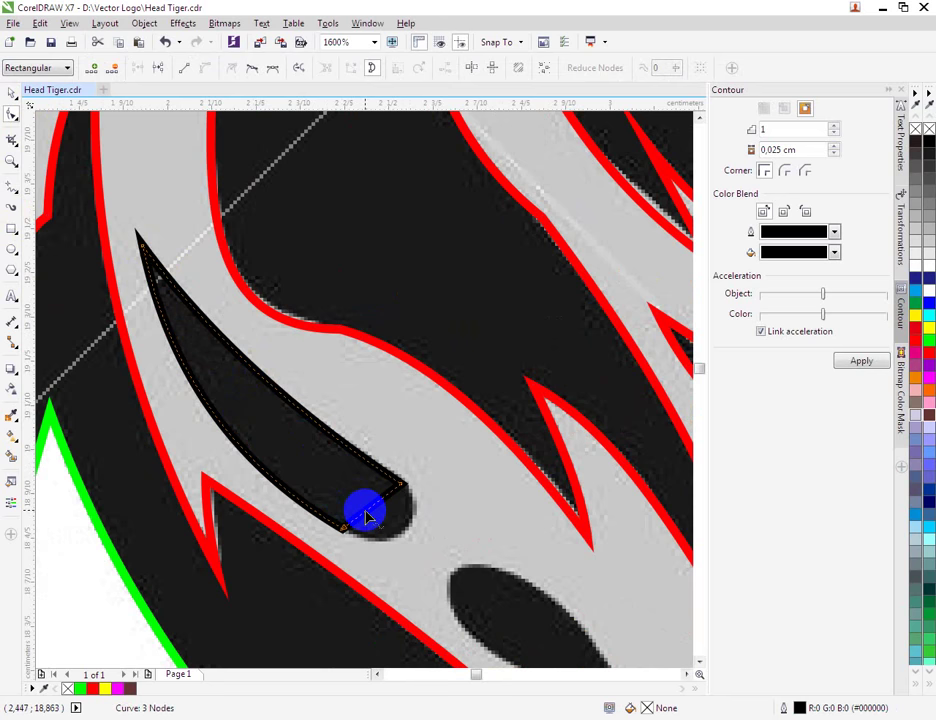
Convert the stripe's short end to a curve, bend it around the rounded tip, and make its two end nodes smooth.
right_click(367, 516)
click(414, 320)
drag(362, 517, 389, 557)
drag(382, 499, 406, 490)
right_click(401, 487)
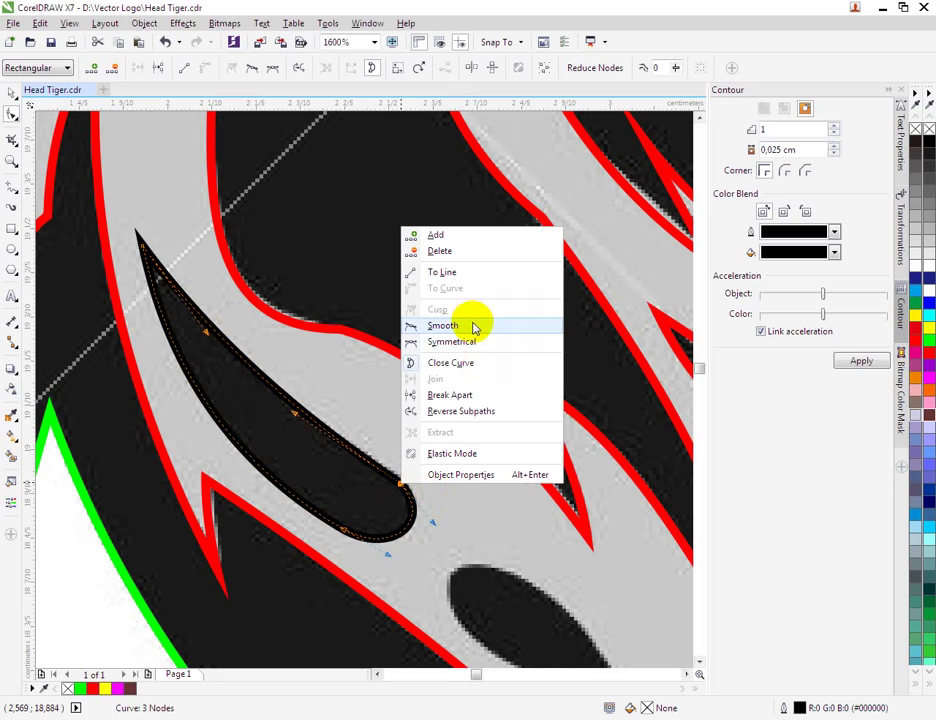
click(476, 326)
right_click(346, 537)
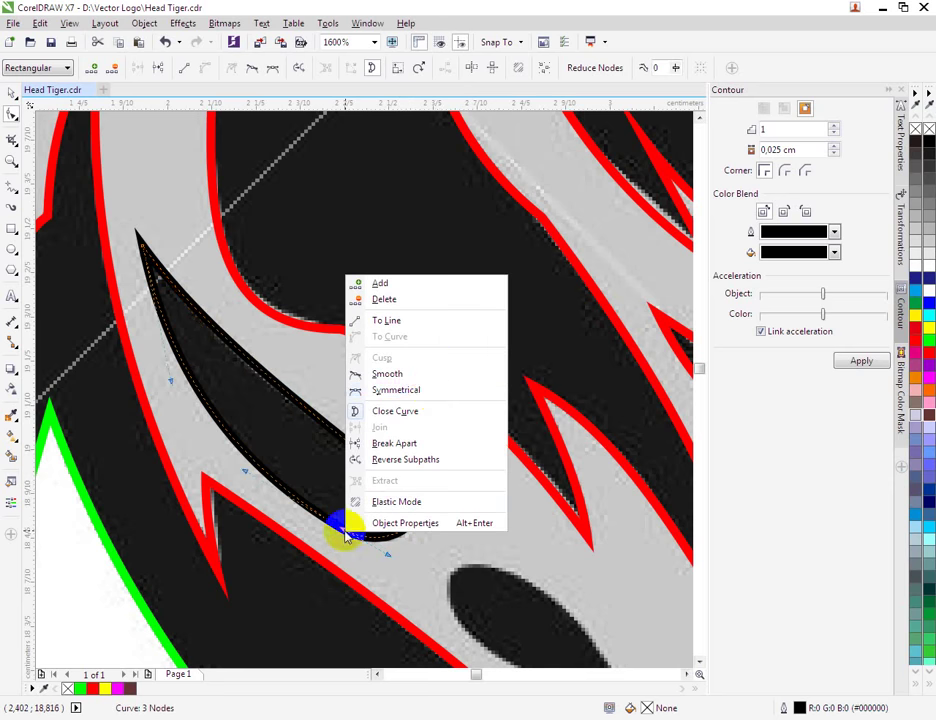
click(428, 378)
Combine the small tapered stripe's outline with the red face outline.
click(12, 94)
shift+click(281, 329)
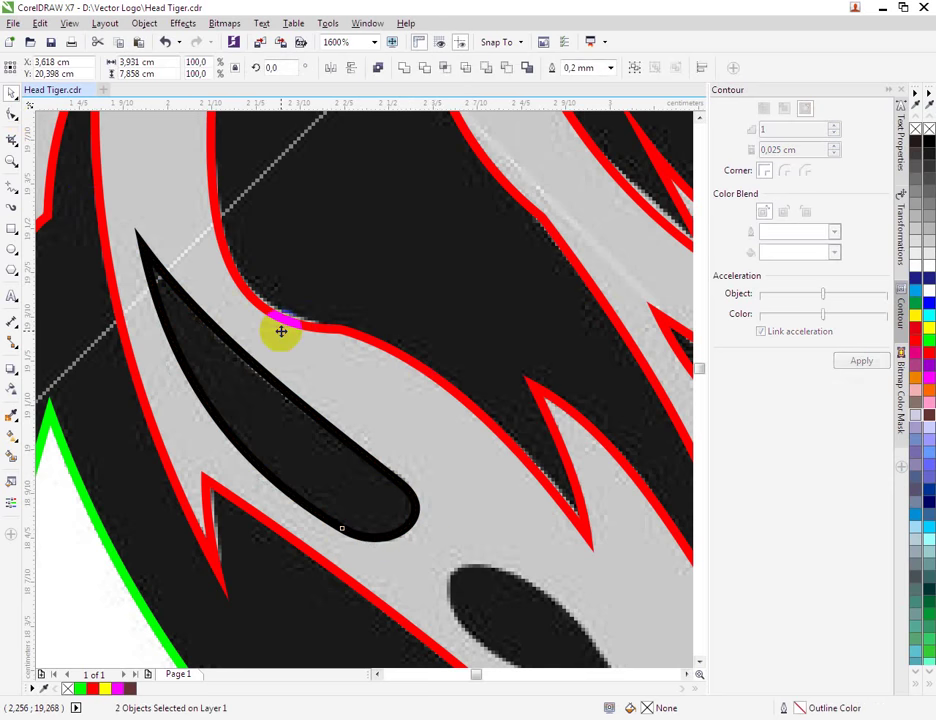
click(282, 330)
Trace the long forked black stripe above the cheek as a closed straight-segment outline about 1.5 × 2.3 cm.
scroll(376, 219, down, 2)
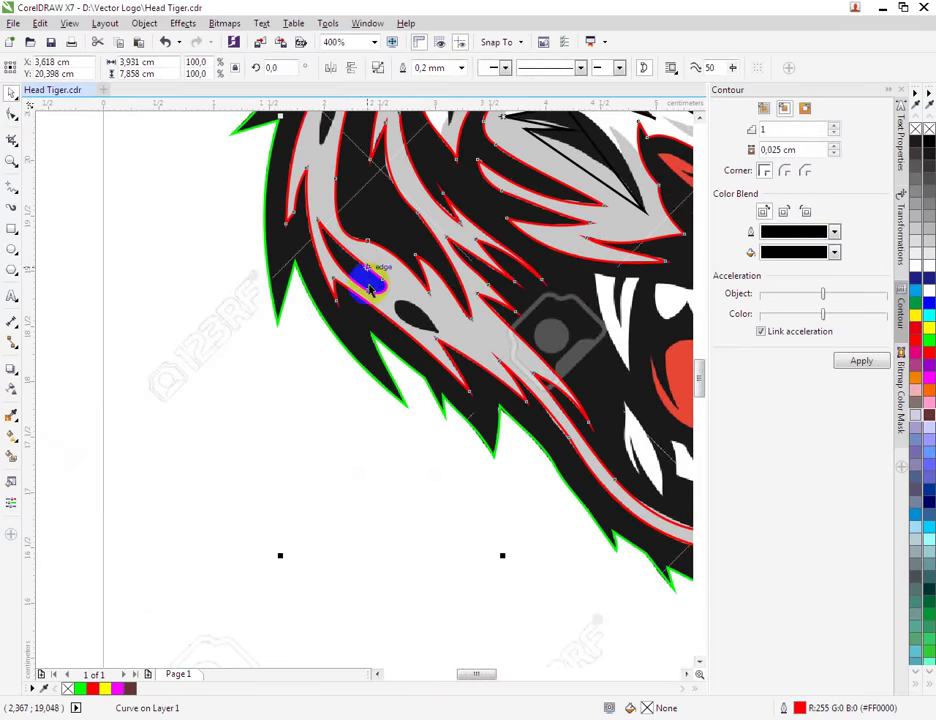
scroll(378, 220, down, 2)
scroll(386, 163, up, 2)
scroll(315, 375, up, 1)
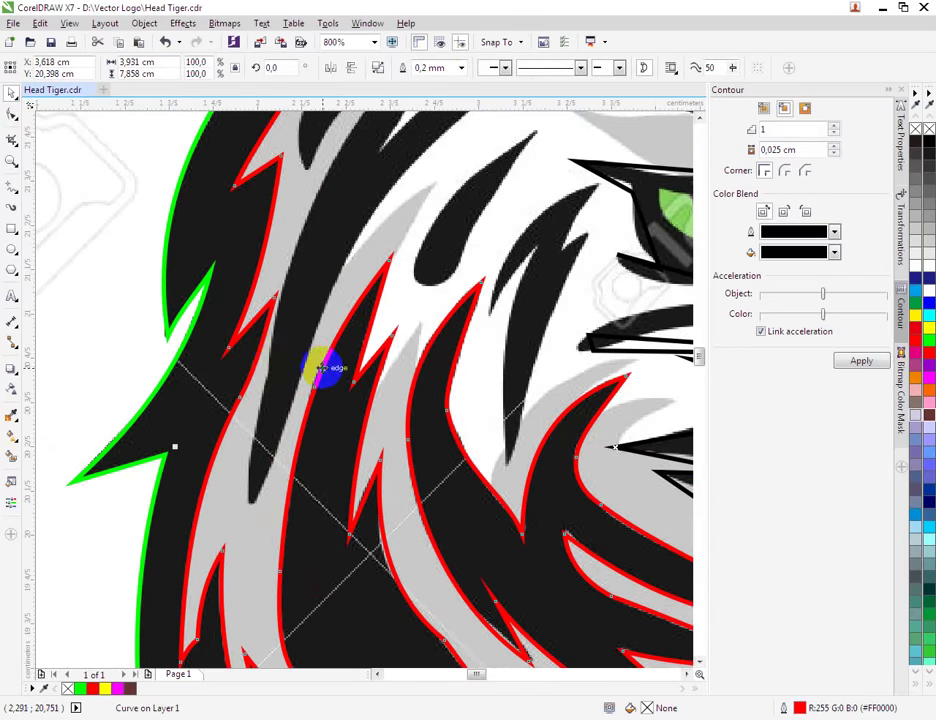
scroll(261, 355, up, 1)
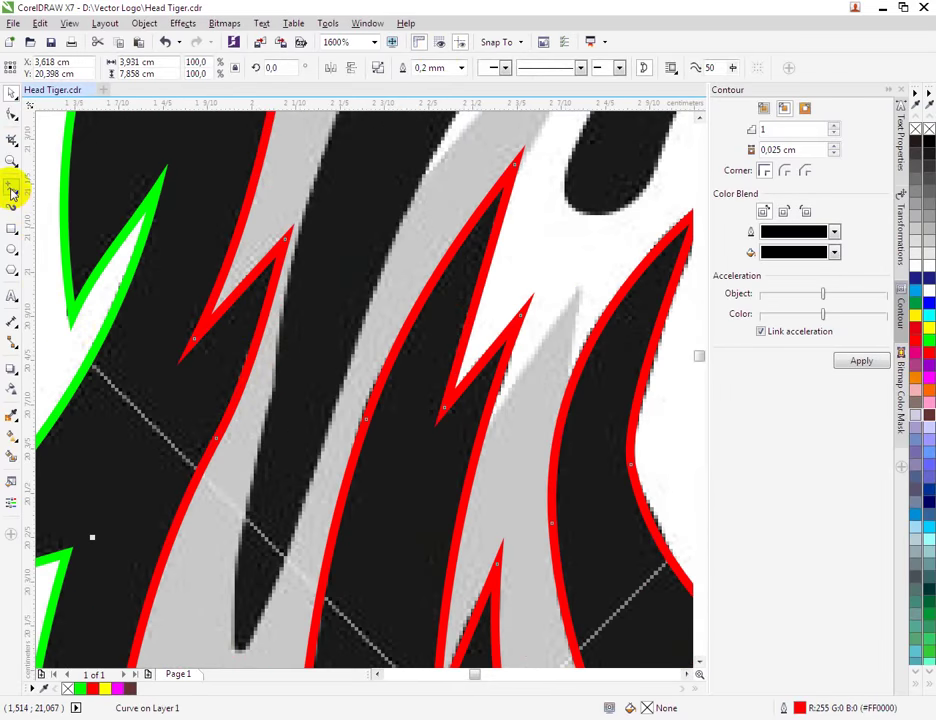
drag(247, 645, 288, 330)
double_click(274, 385)
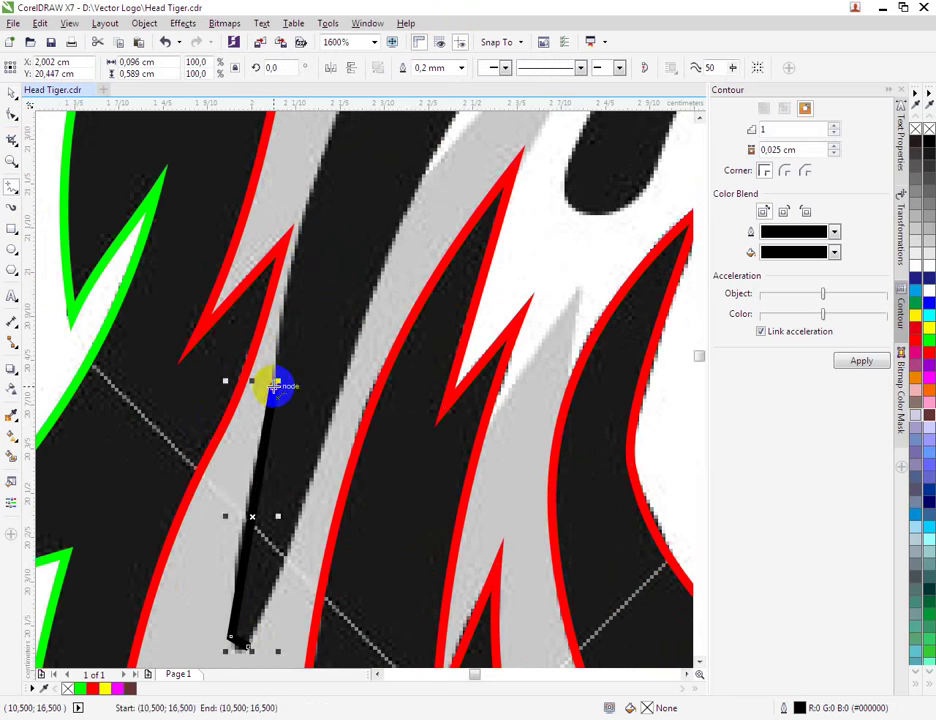
drag(404, 148, 447, 197)
scroll(421, 307, down, 2)
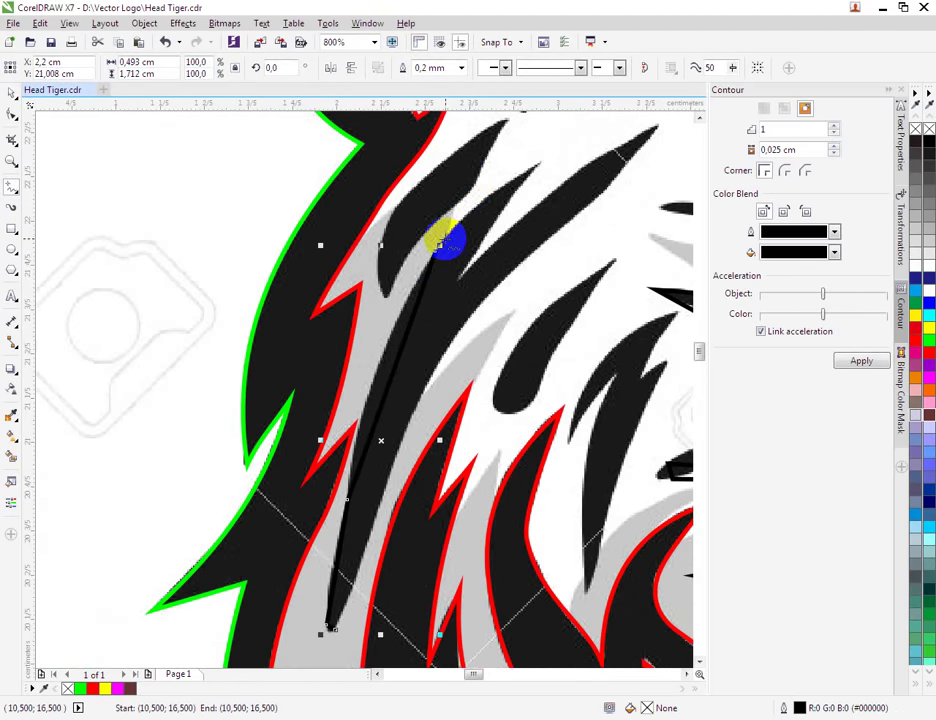
drag(435, 254, 465, 270)
click(459, 280)
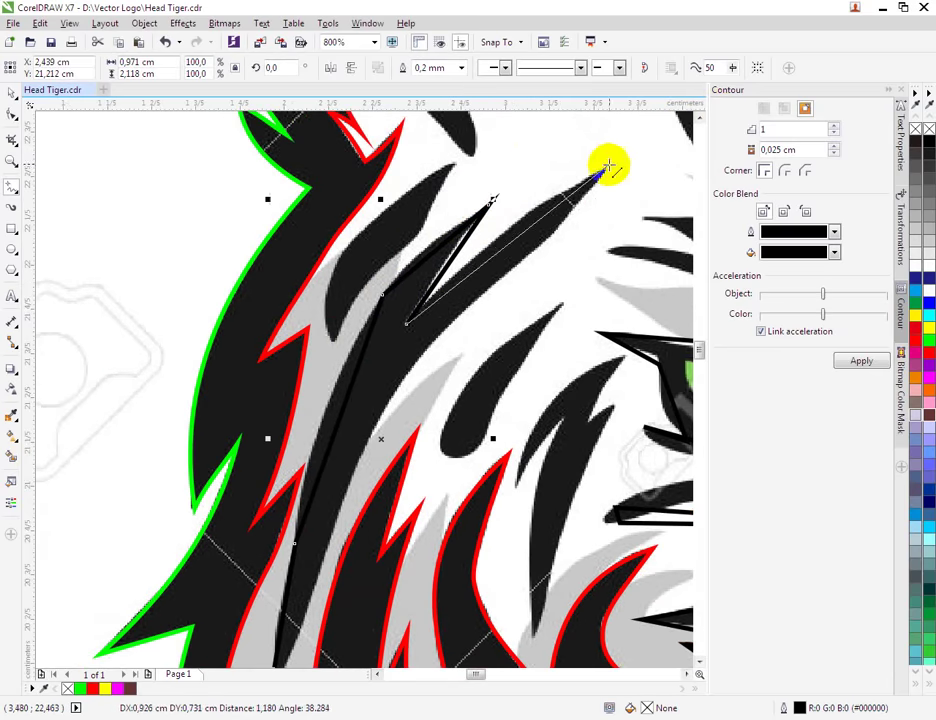
drag(604, 172, 604, 172)
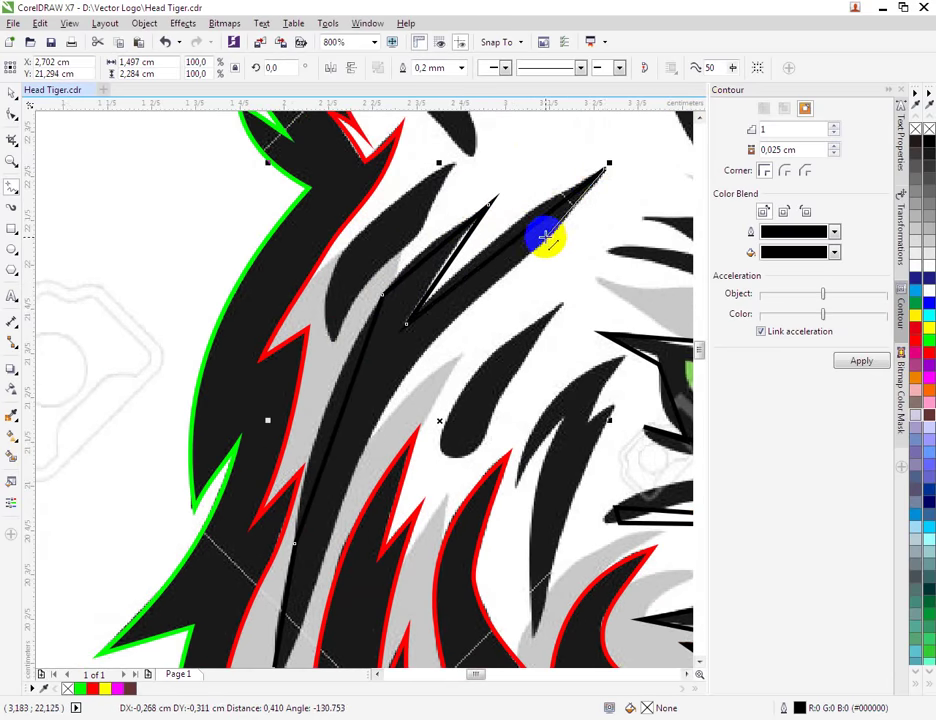
drag(550, 242, 283, 620)
click(274, 615)
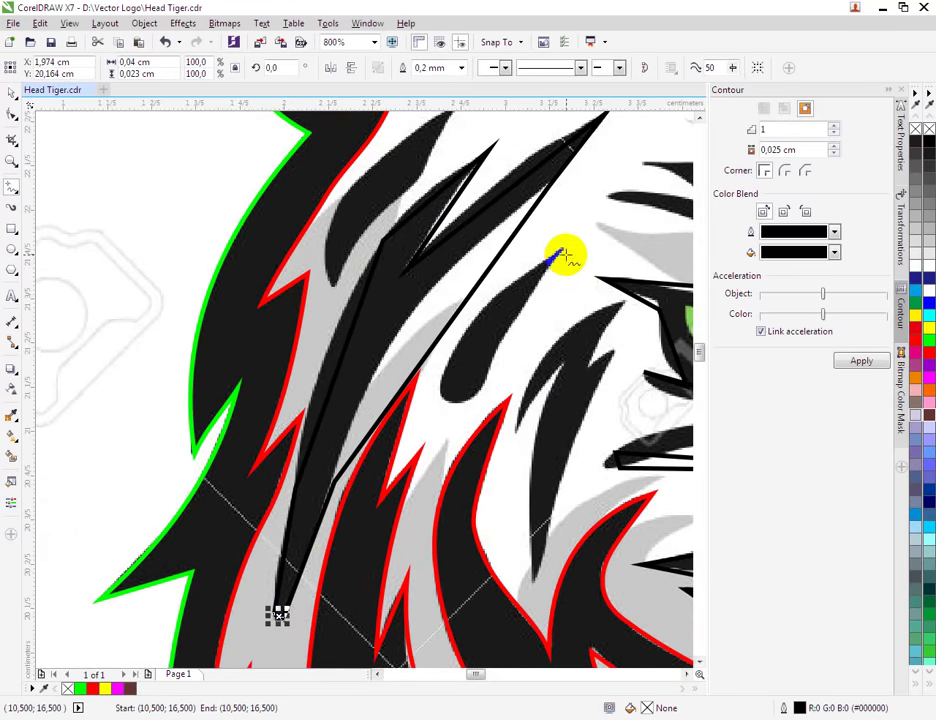
Trace the short teardrop stripe and the adjacent forked stripe beside the eye as closed straight-segment outlines, the forked one about 0.49 × 1.28 cm.
mouse_move(562, 250)
mouse_down()
mouse_move(490, 370)
mouse_move(560, 276)
mouse_move(565, 245)
mouse_up()
double_click(487, 385)
drag(513, 432, 622, 298)
mouse_move(622, 298)
mouse_down()
mouse_move(583, 375)
mouse_move(616, 355)
mouse_move(570, 518)
mouse_move(534, 582)
mouse_move(564, 369)
mouse_move(525, 421)
mouse_up()
Trace the black marking inside the ear as a closed straight-segment outline about 0.7 × 0.77 cm.
scroll(515, 433, down, 2)
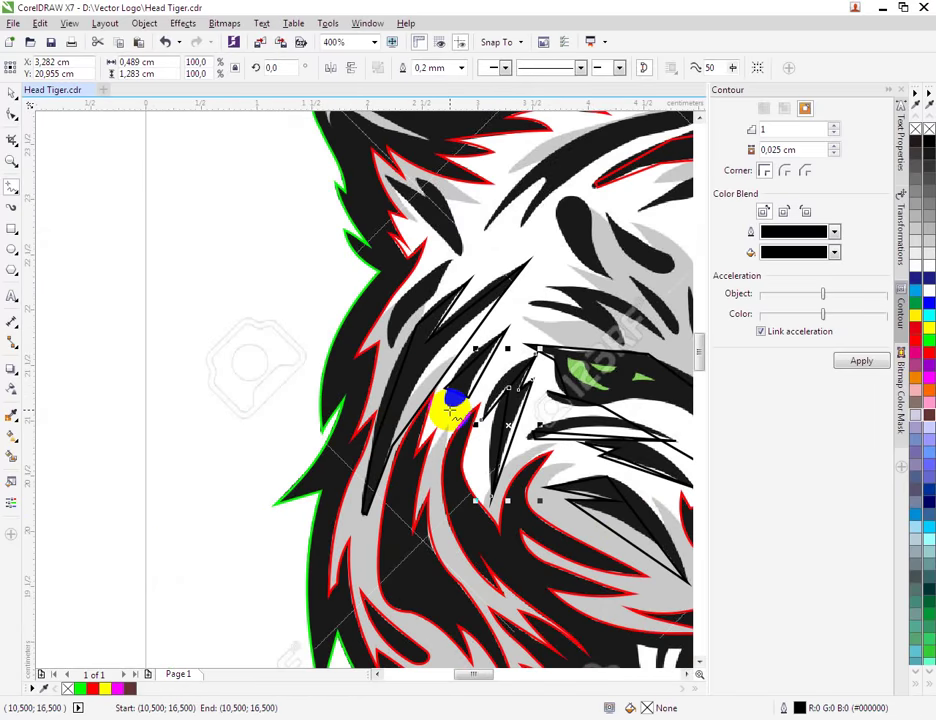
scroll(334, 387, down, 2)
scroll(366, 385, up, 2)
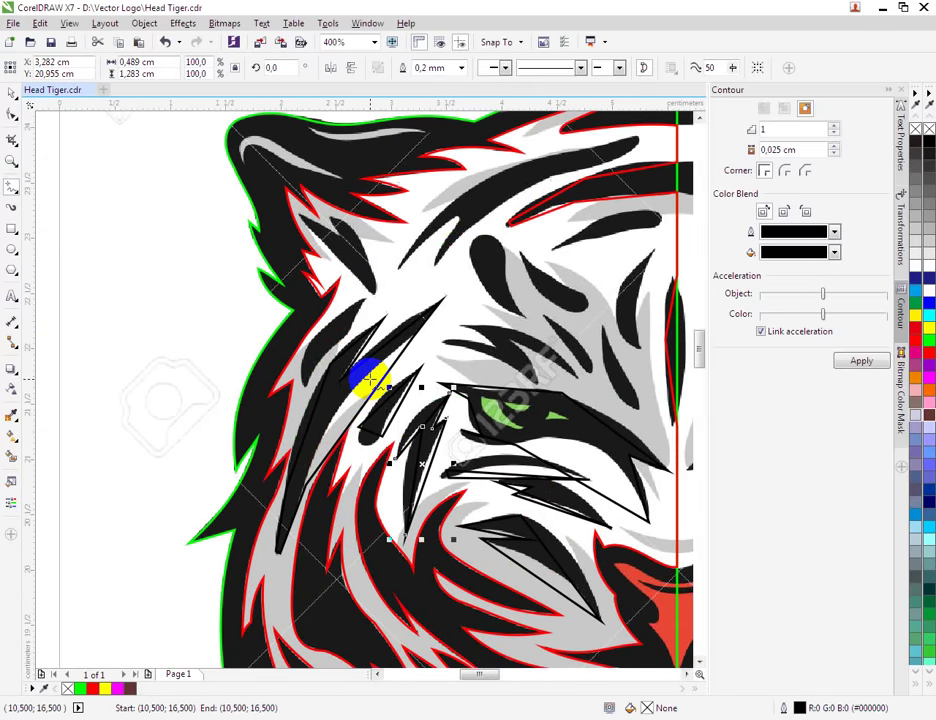
scroll(348, 240, up, 1)
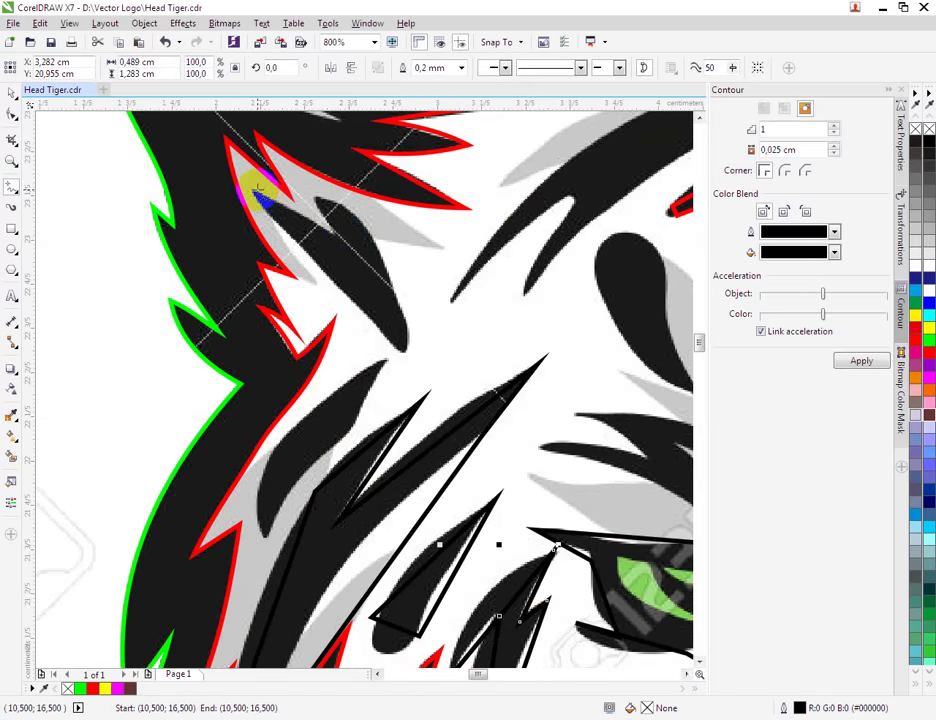
mouse_move(253, 187)
mouse_down()
mouse_move(334, 236)
mouse_move(316, 192)
mouse_move(363, 240)
mouse_move(407, 328)
mouse_move(409, 359)
mouse_move(255, 190)
mouse_up()
Trace the long forked forehead stripe near the ear as a closed straight-segment outline about 2.2 × 1.22 cm.
scroll(313, 330, down, 4)
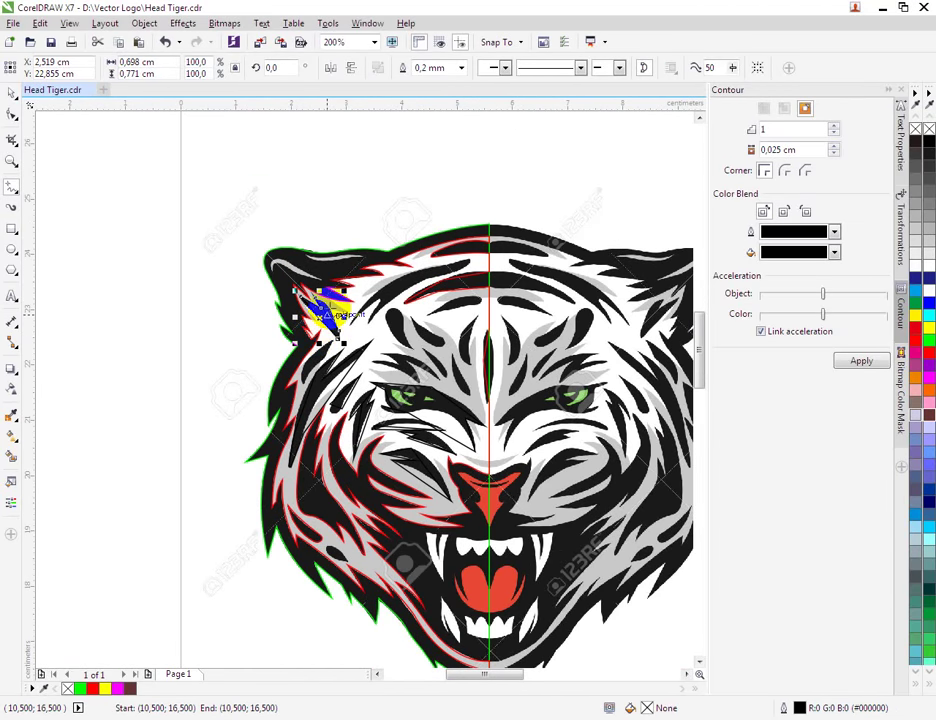
scroll(424, 297, up, 2)
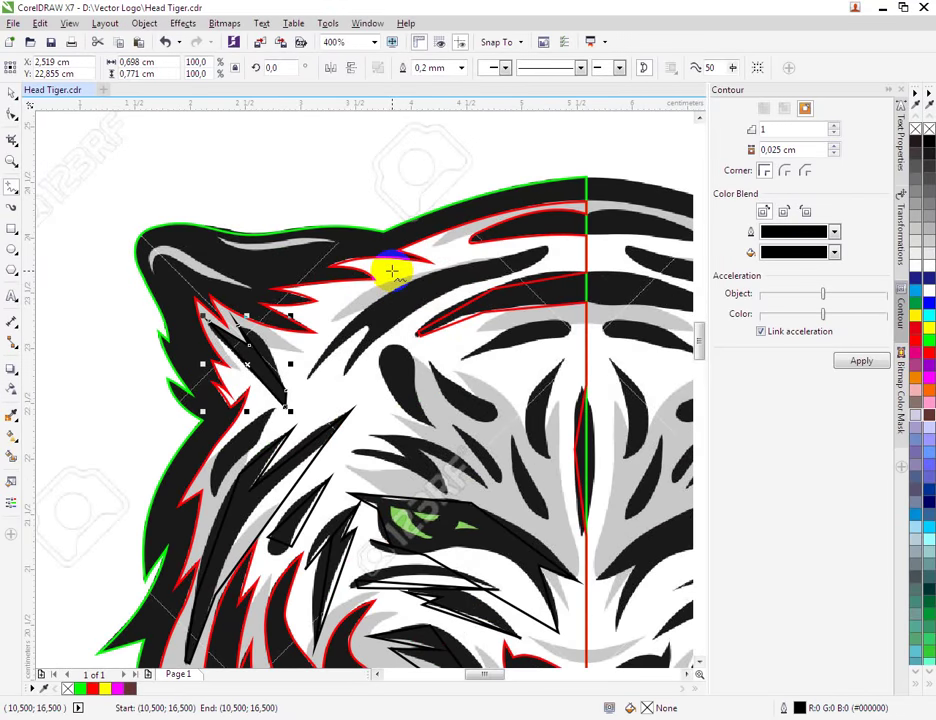
scroll(381, 291, up, 2)
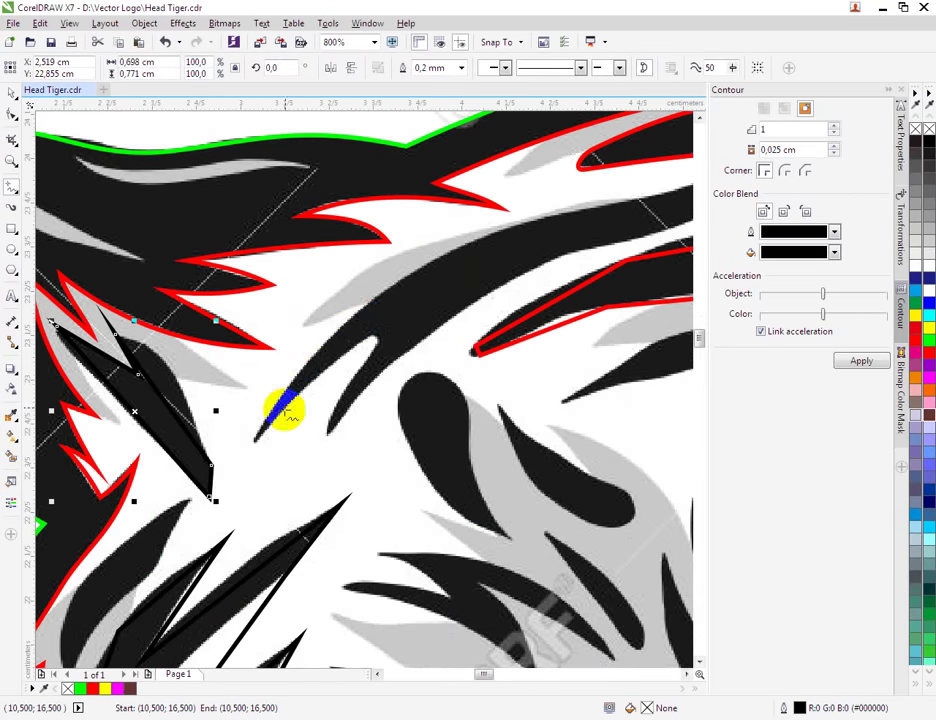
click(251, 445)
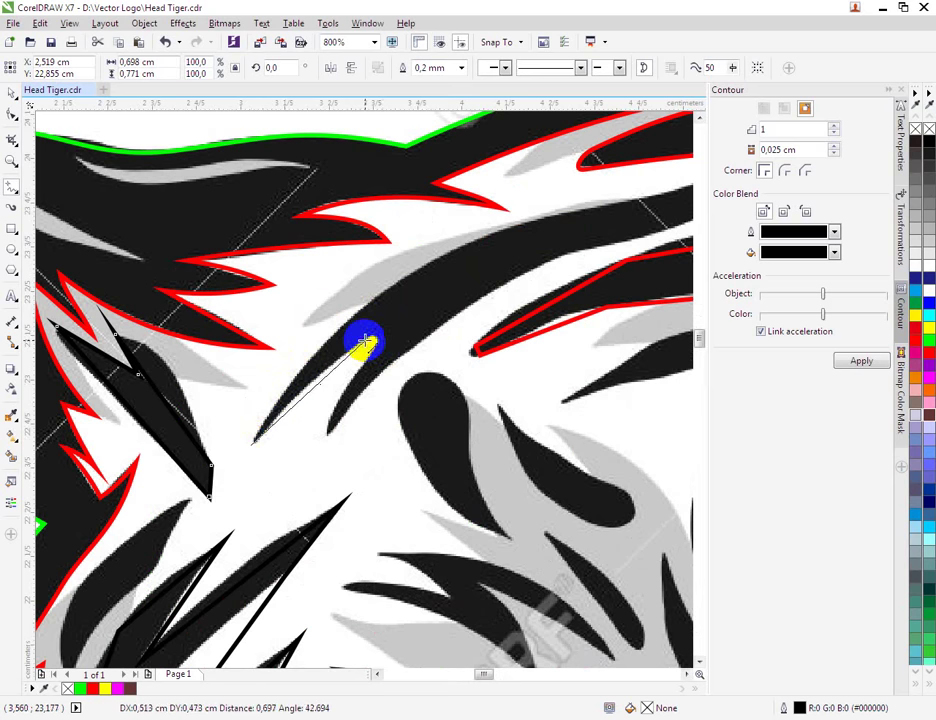
double_click(365, 341)
drag(375, 352, 409, 222)
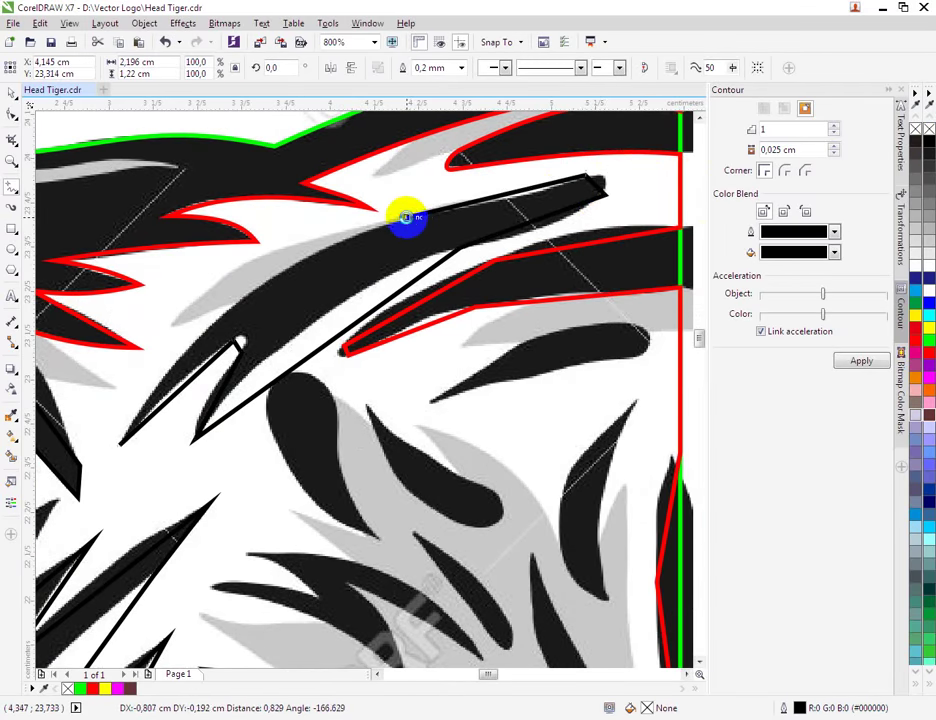
double_click(406, 217)
click(120, 445)
Trace the narrow slanted stripe above the eye's inner corner as a closed straight-segment outline about 0.35 × 0.79 cm.
scroll(308, 373, down, 2)
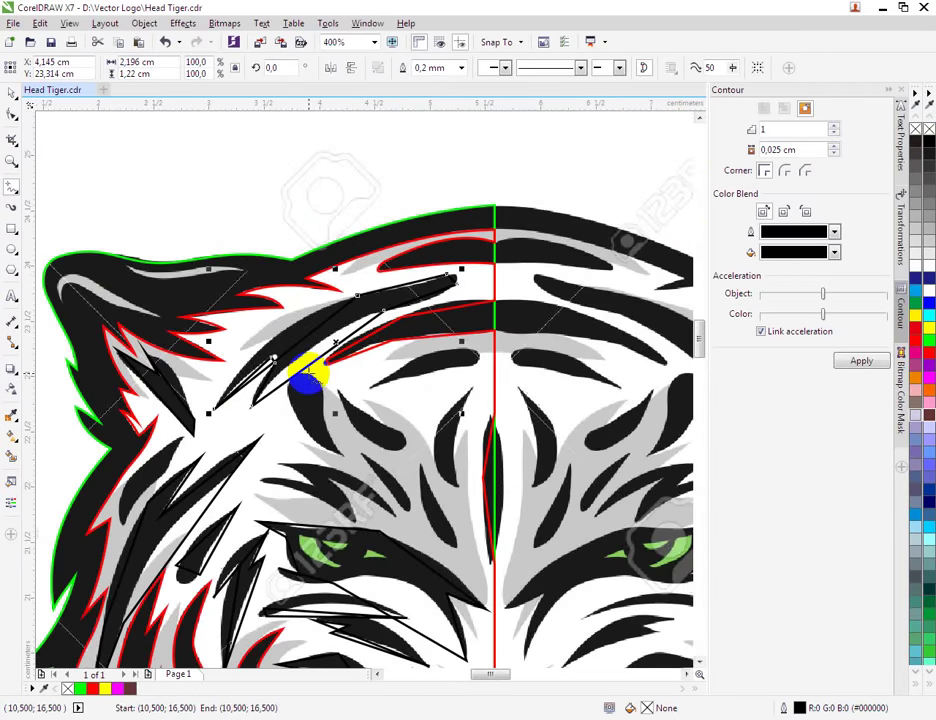
scroll(368, 514, down, 1)
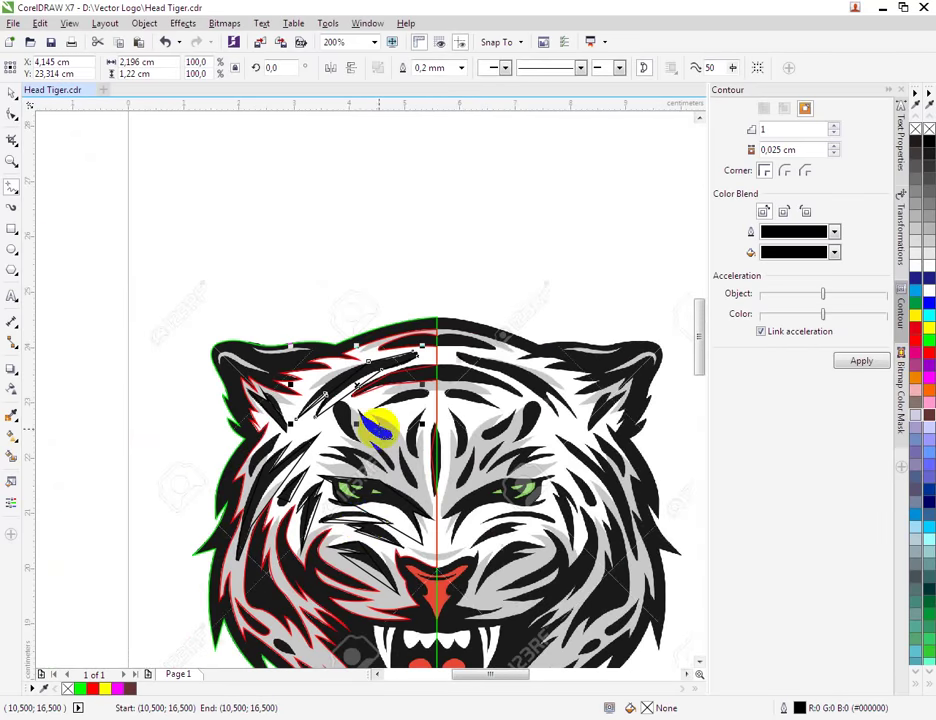
scroll(376, 501, up, 1)
scroll(435, 407, up, 2)
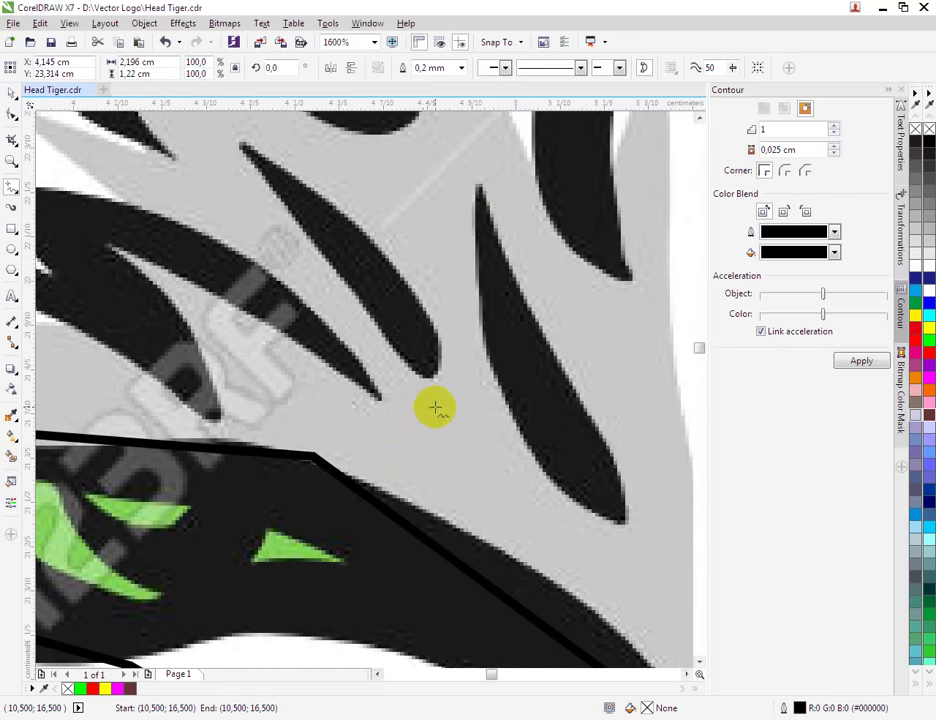
mouse_move(477, 178)
mouse_down()
mouse_move(633, 537)
mouse_move(501, 173)
mouse_move(477, 175)
mouse_up()
scroll(347, 188, down, 1)
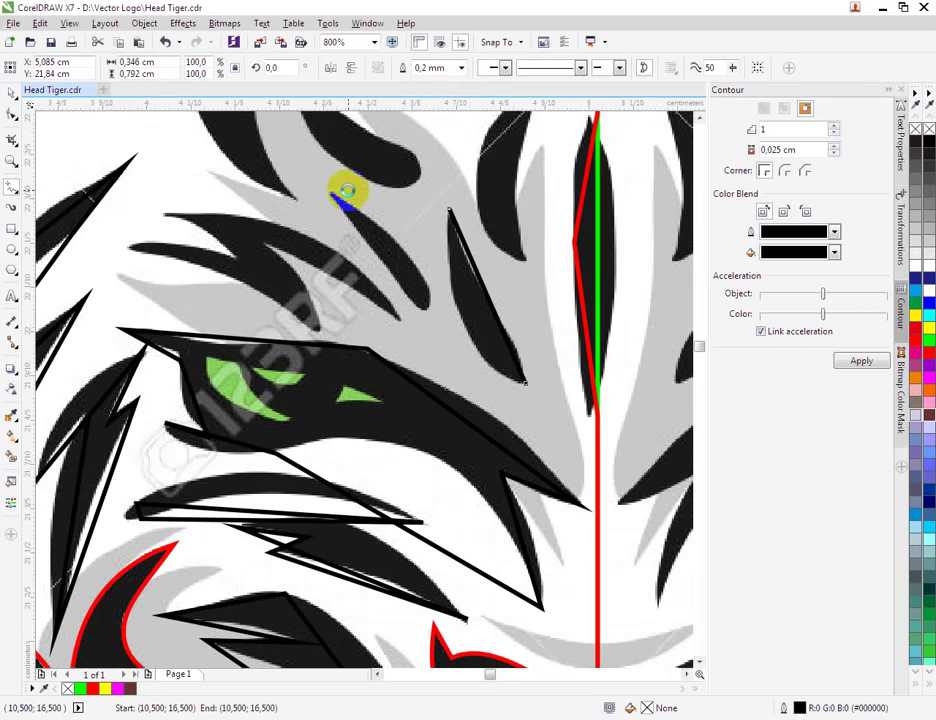
Trace the narrow slanted stripe above the middle of the eye as a closed straight-segment outline about 0.43 × 0.53 cm.
scroll(318, 194, up, 1)
drag(316, 196, 512, 428)
drag(512, 428, 316, 190)
Trace the forked brow stripe directly above the eye as a closed straight-segment outline about 1.22 × 0.54 cm.
scroll(413, 285, down, 1)
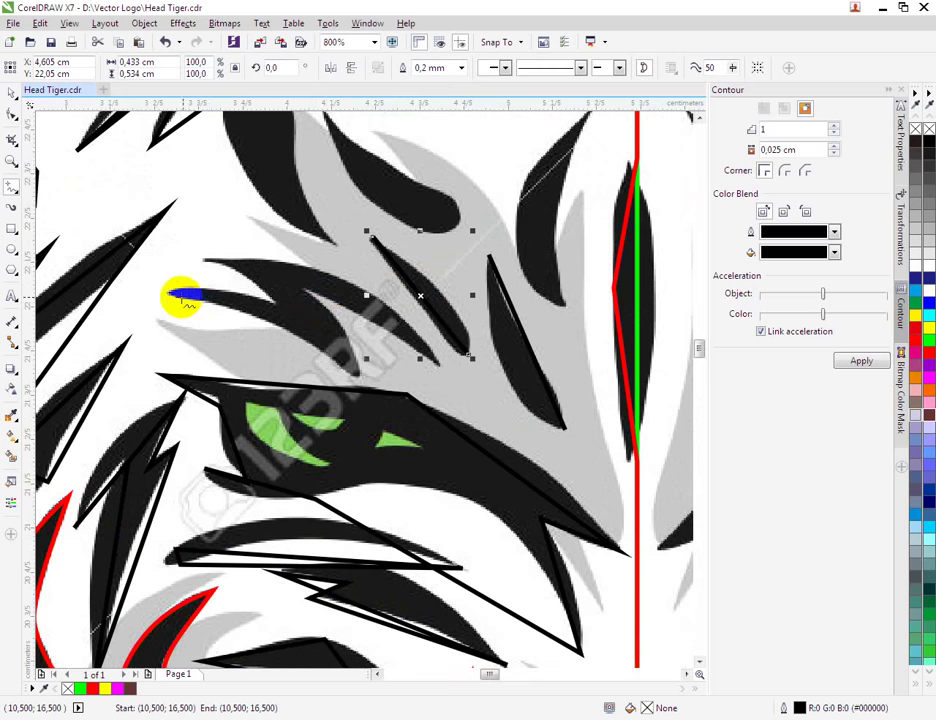
drag(172, 293, 305, 289)
drag(305, 289, 203, 261)
drag(274, 302, 172, 296)
Trace the rounded stripe above the forked brow marking as a closed outline about 0.46 × 0.72 cm and colour its outline dark brown (#663333).
scroll(345, 328, down, 3)
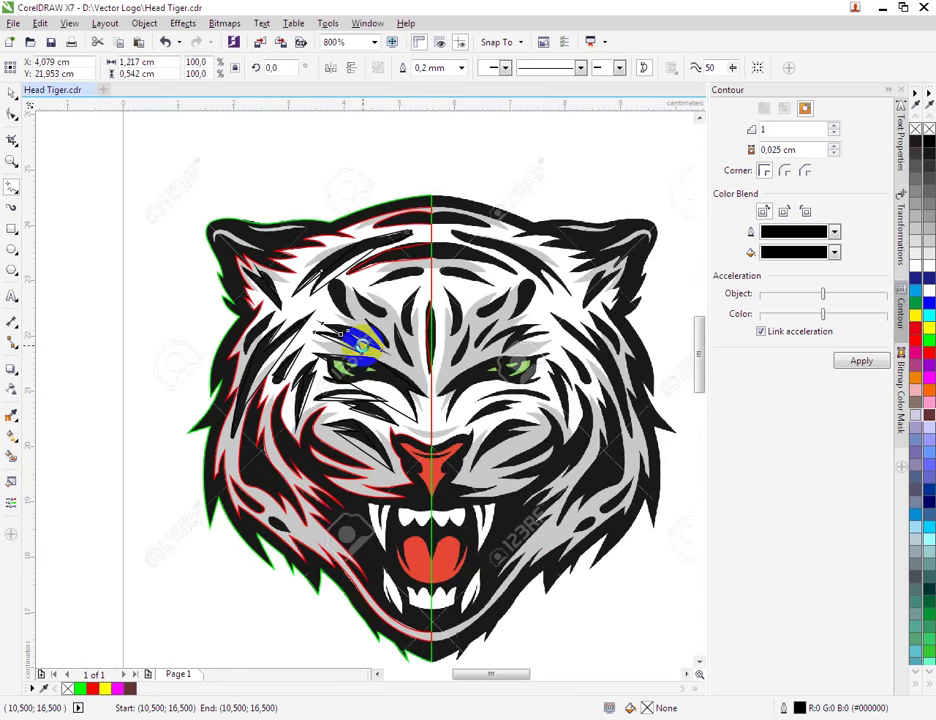
scroll(350, 315, up, 2)
scroll(357, 300, up, 1)
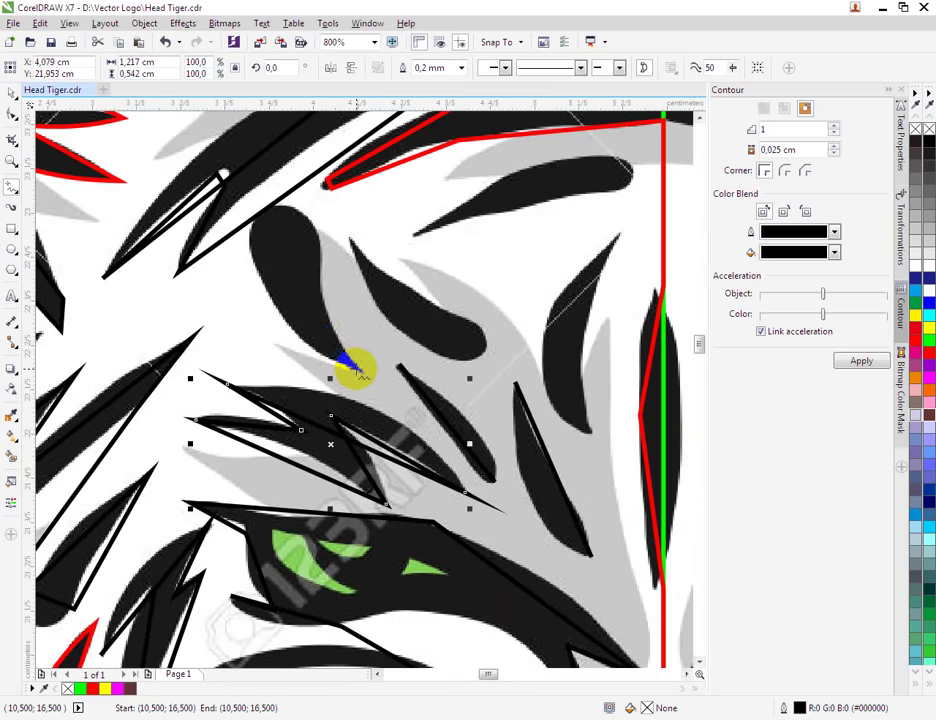
drag(357, 370, 255, 274)
drag(255, 274, 357, 367)
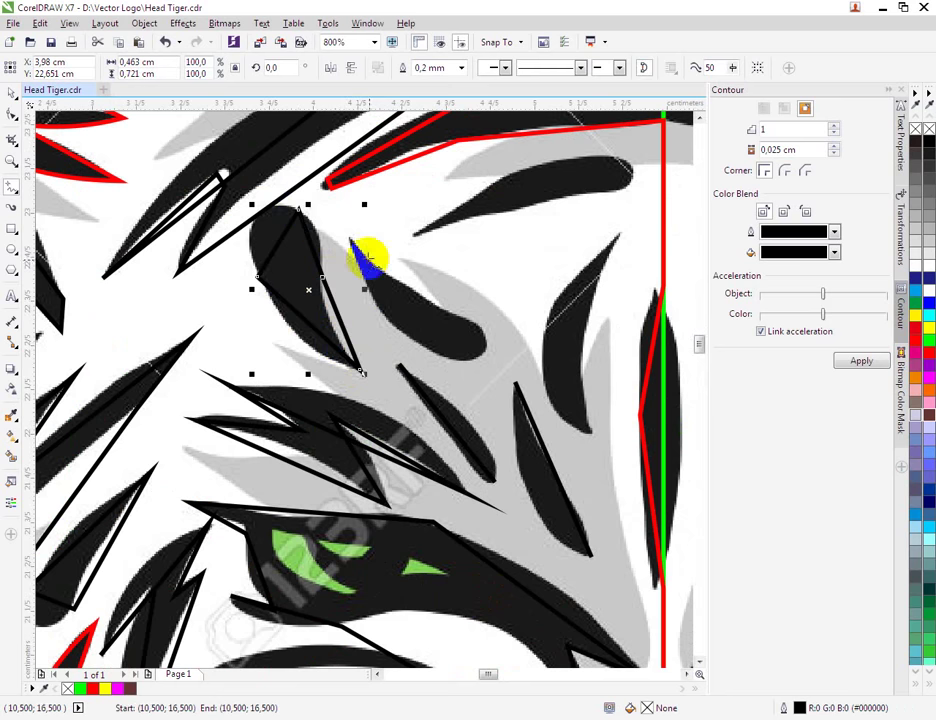
scroll(370, 370, up, 2)
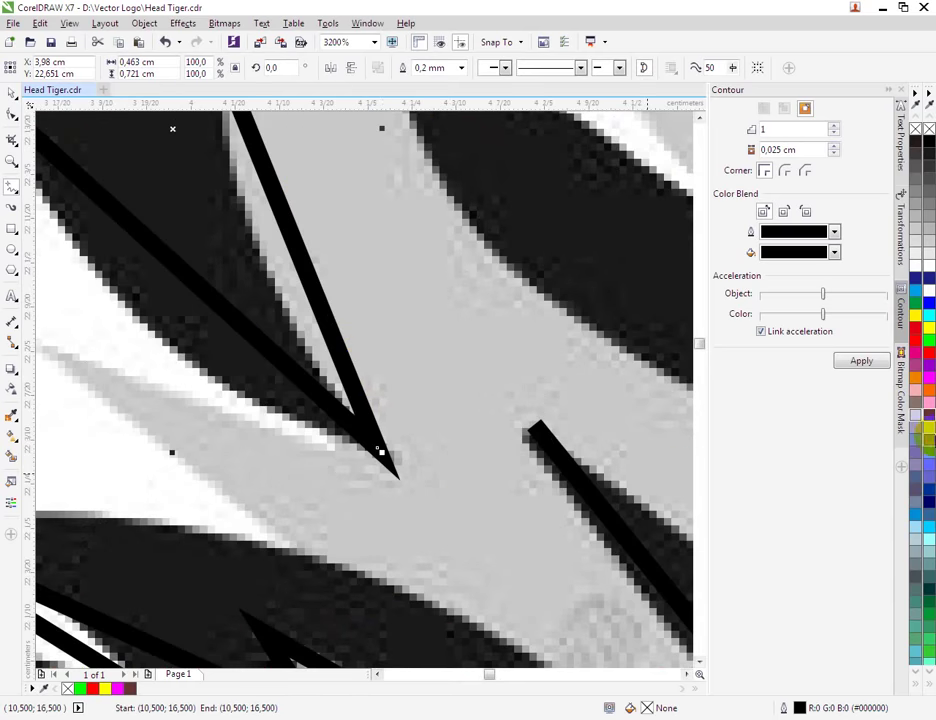
right_click(928, 417)
scroll(421, 411, down, 2)
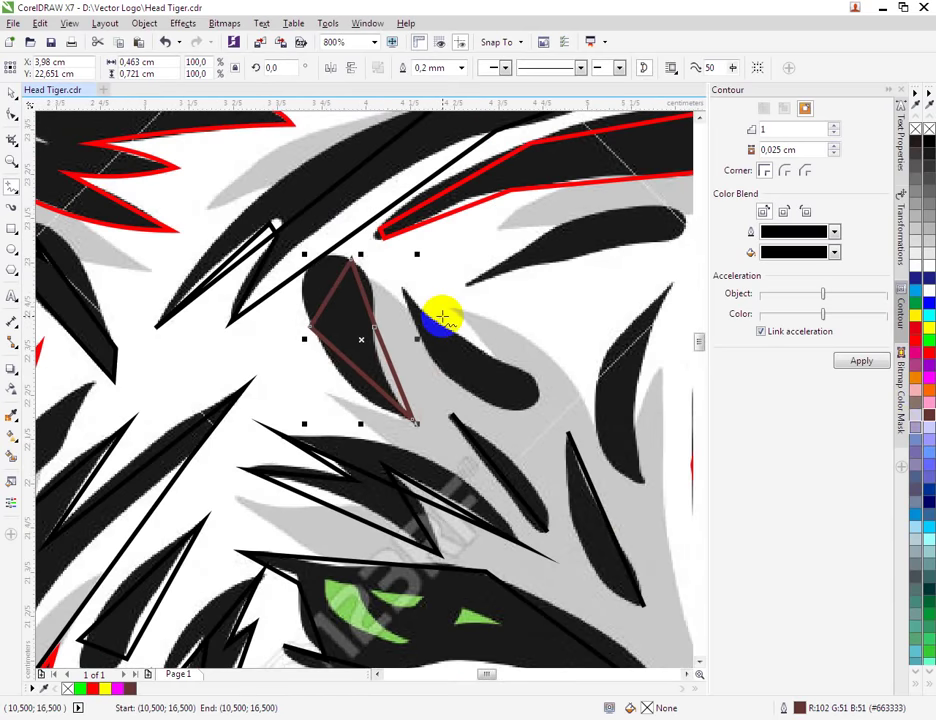
Trace the rounded-end stripe beside the brown-outlined one as a closed straight-segment outline about 0.57 × 0.54 cm.
scroll(441, 317, up, 1)
drag(362, 257, 551, 495)
click(613, 428)
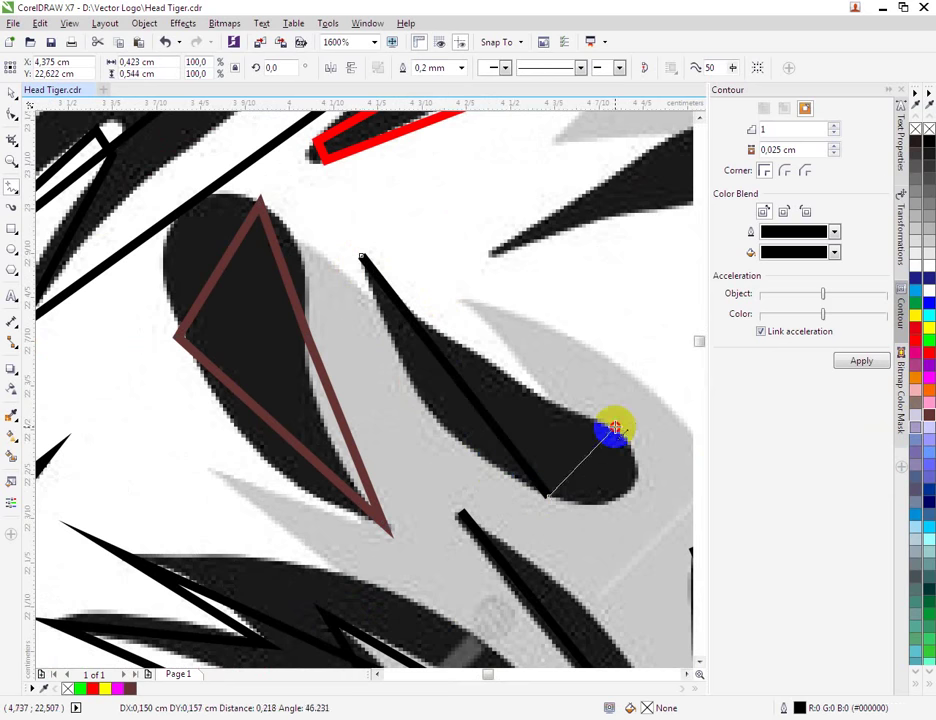
click(364, 256)
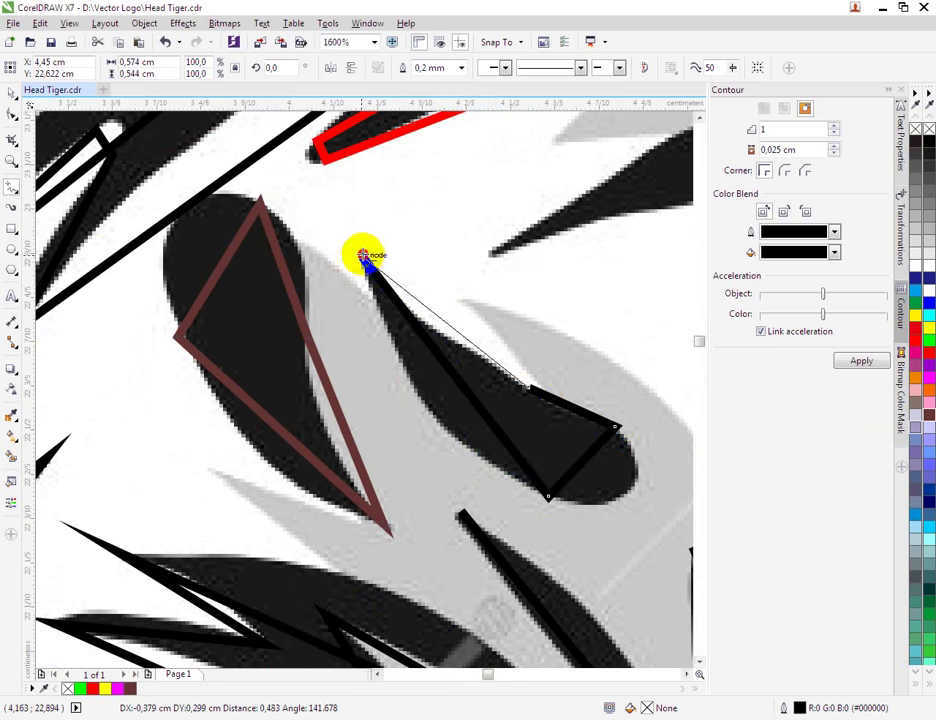
Trace the elongated forehead stripe below the red-outlined one with straight segments, starting at its pointed tip and following its lower edge.
scroll(366, 334, down, 2)
scroll(474, 266, up, 2)
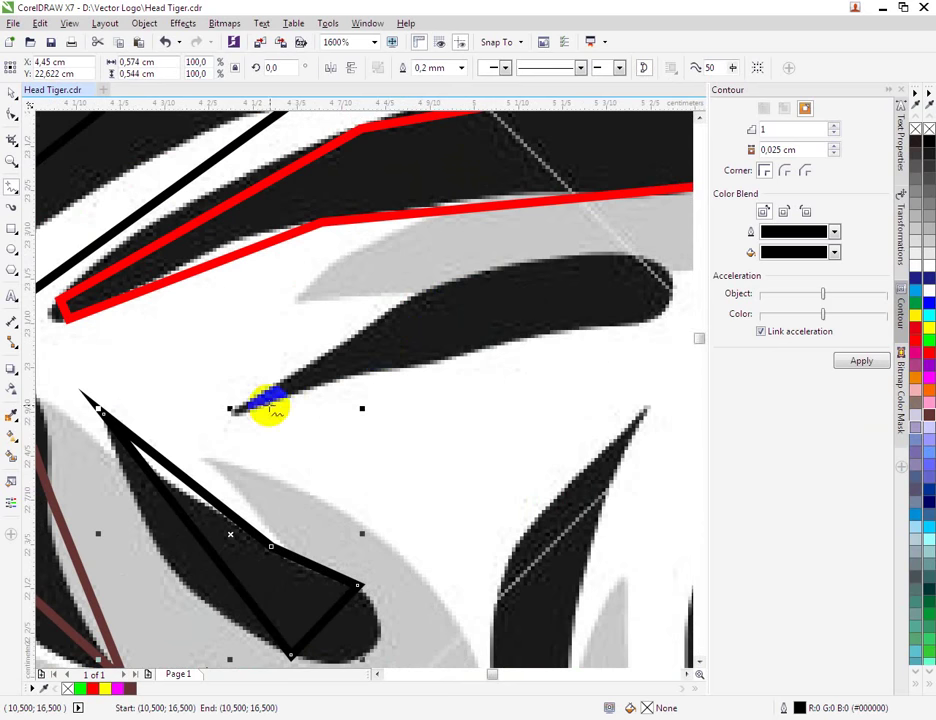
click(233, 410)
click(437, 366)
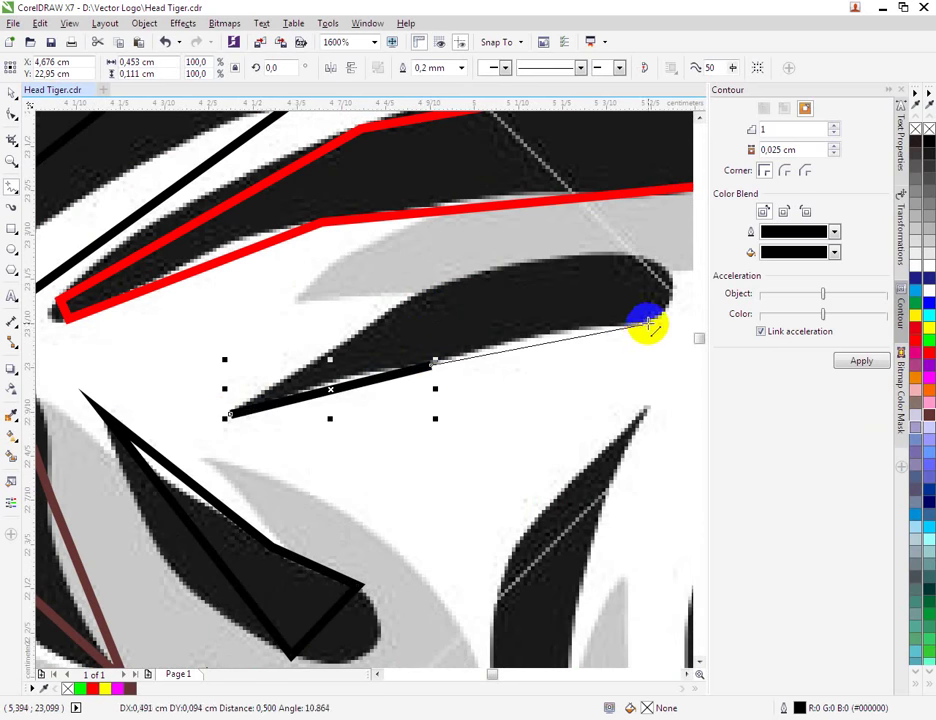
Finish the closed straight-sided outline over the short black forehead stripe, about 0.944 by 0.364 cm.
click(650, 322)
click(638, 254)
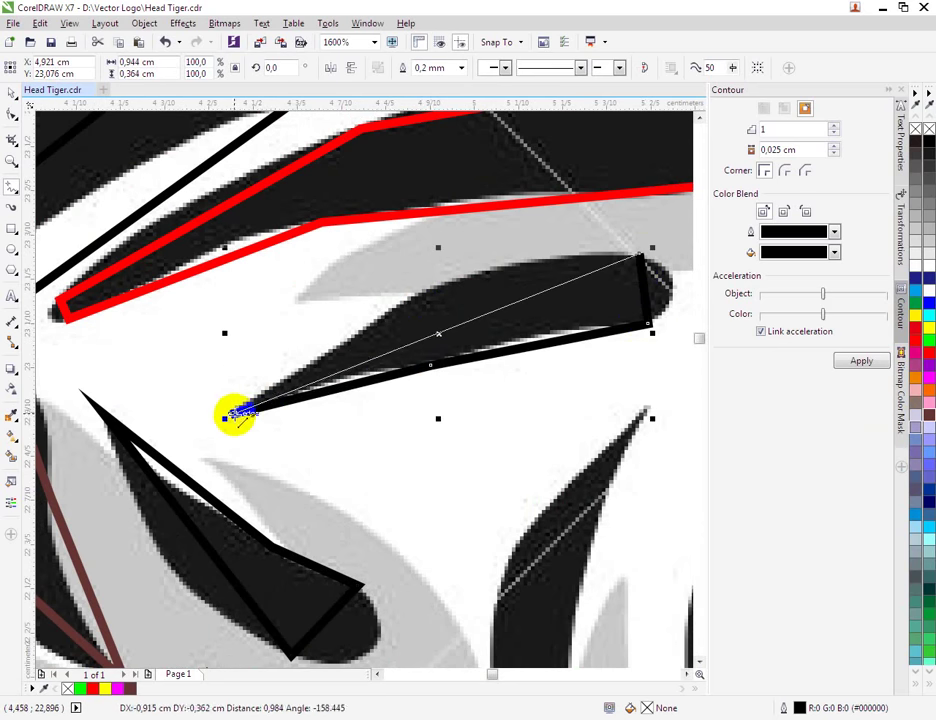
click(229, 415)
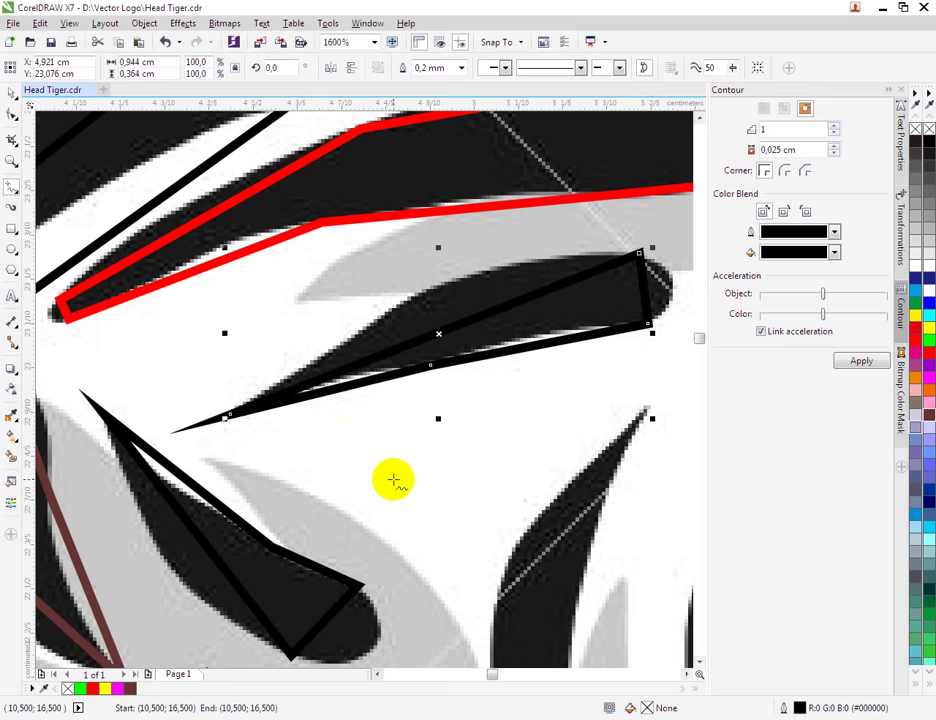
Lay a closed two-point outline from tip to tip along the upright black stripe beside the forehead's centre, about 0.893 cm tall.
scroll(476, 451, down, 2)
scroll(510, 542, up, 1)
mouse_move(494, 539)
mouse_down()
mouse_move(519, 340)
mouse_move(495, 535)
mouse_up()
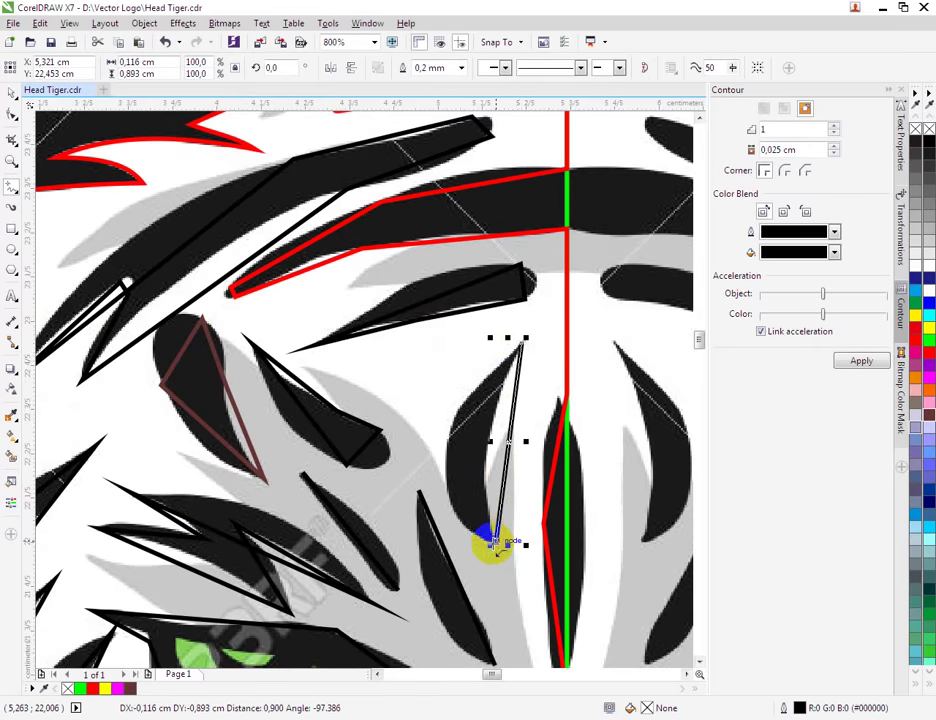
Trace the hooked grey highlight at the ear tip with a closed four-point outline about 0.91 by 0.384 cm.
scroll(468, 376, down, 1)
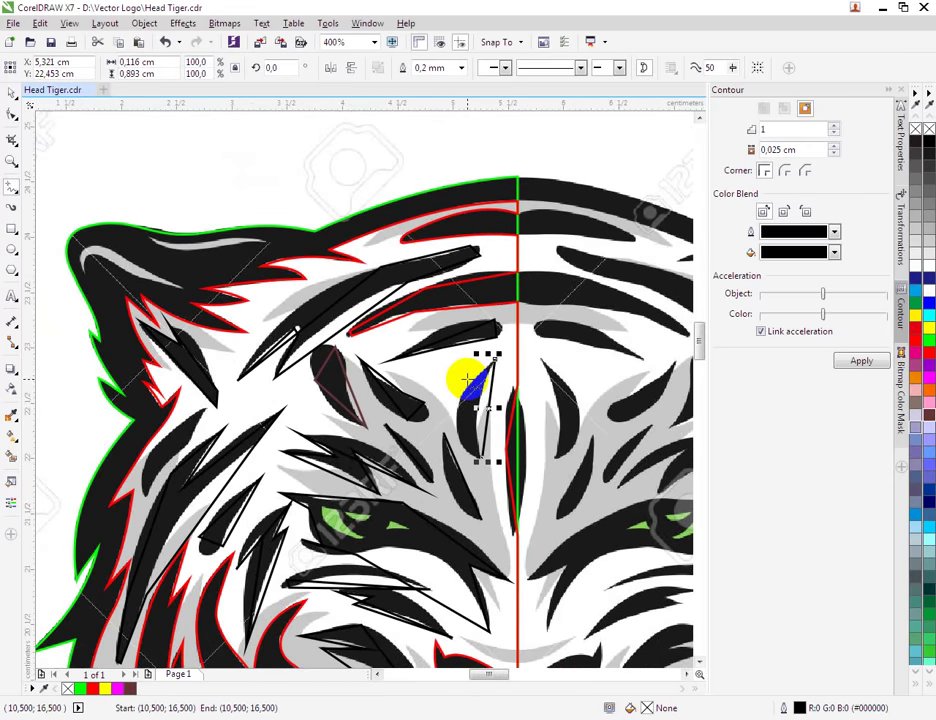
scroll(470, 378, down, 1)
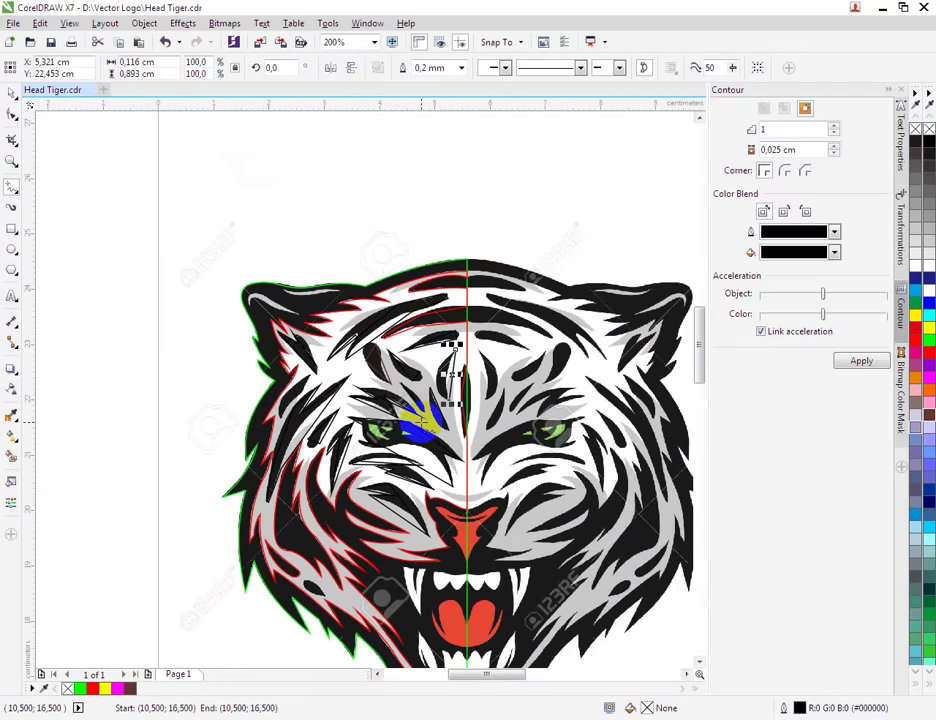
scroll(378, 430, up, 1)
scroll(374, 344, down, 1)
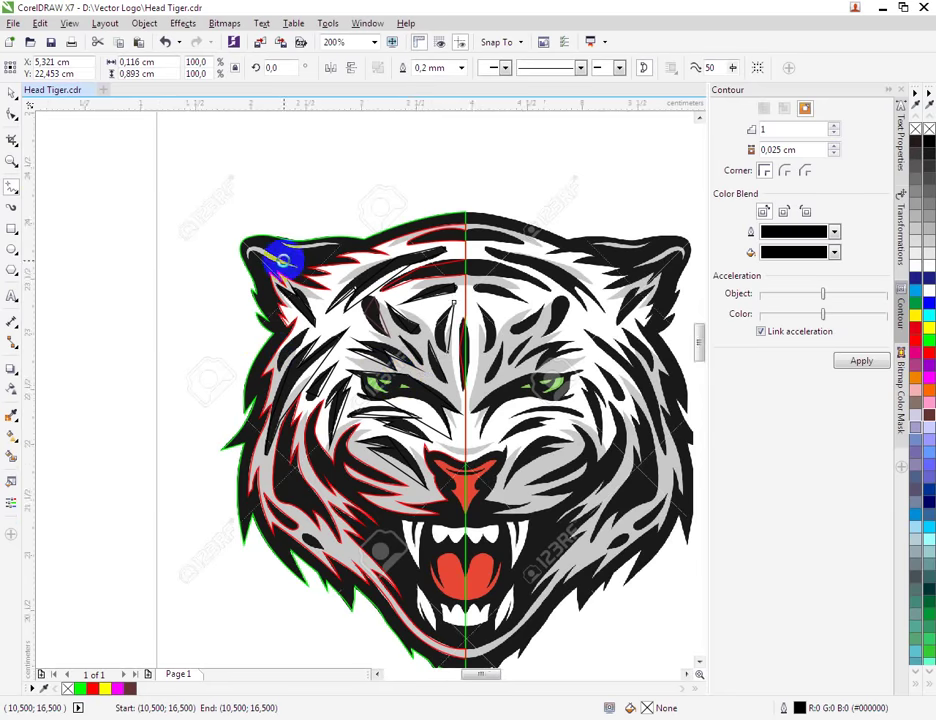
scroll(285, 260, up, 2)
click(197, 248)
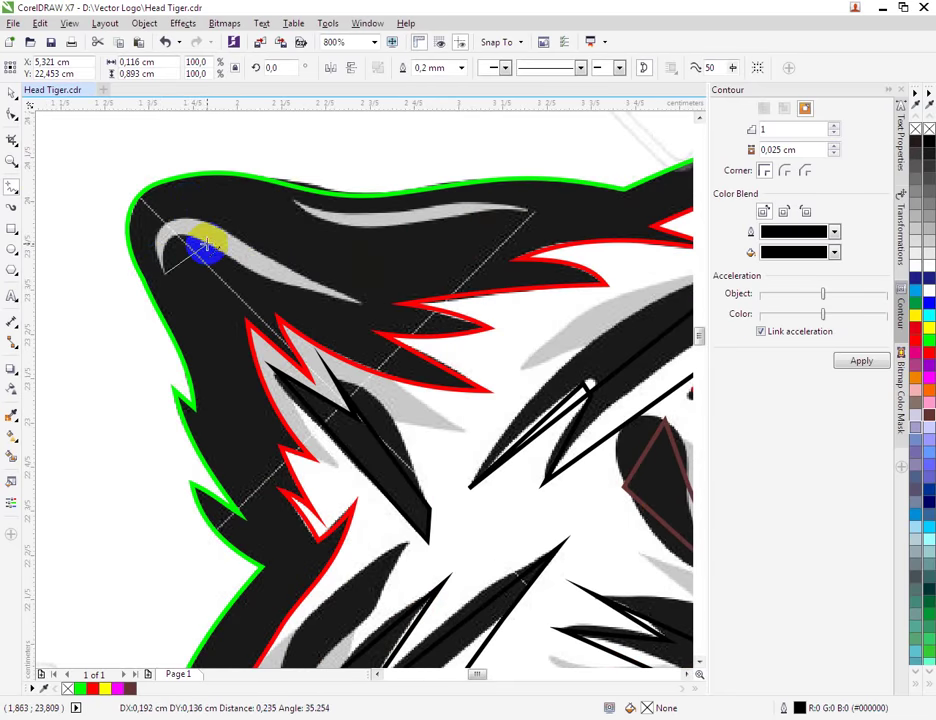
drag(207, 245, 366, 303)
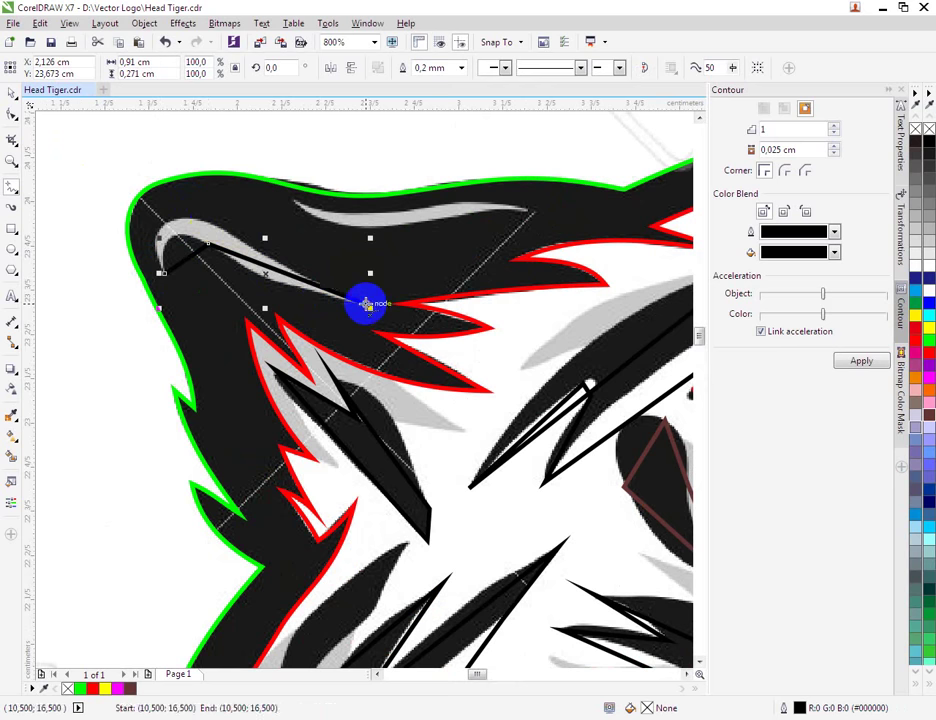
click(212, 220)
click(199, 218)
click(165, 273)
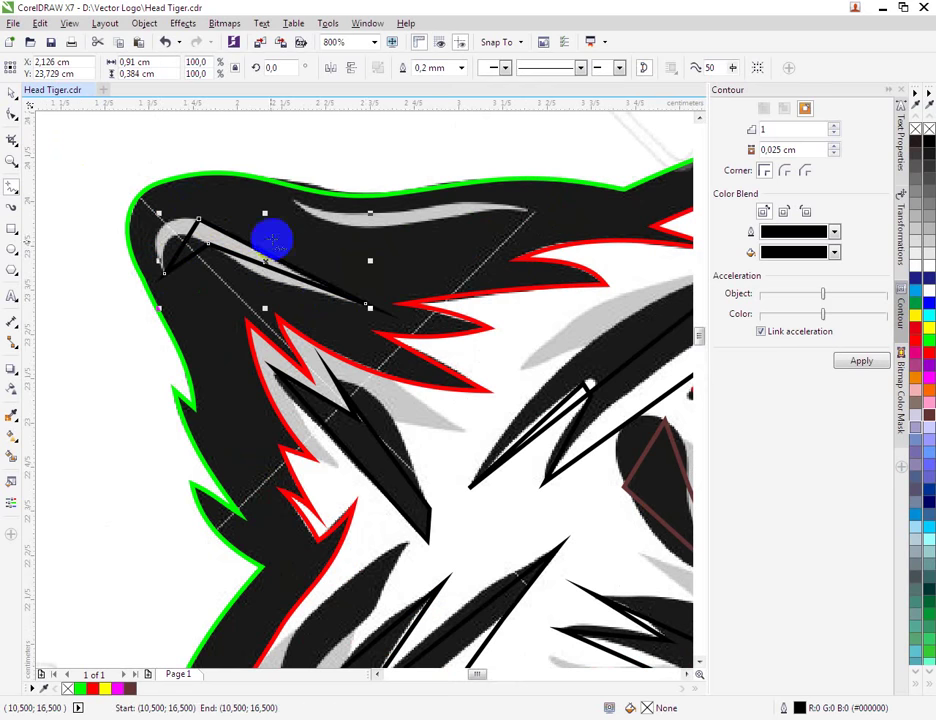
Lay a closed two-point outline along the grey highlight on the ear's upper edge, about 1.072 cm wide.
click(295, 200)
double_click(533, 209)
drag(290, 203, 290, 203)
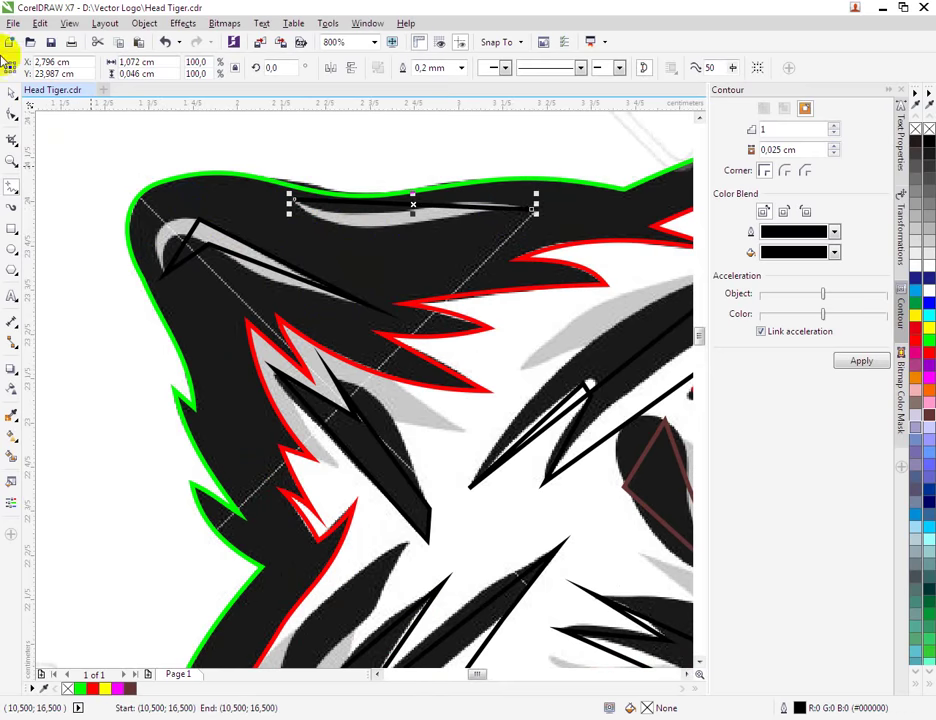
Convert one side of the upper ear highlight's outline to a curve and bend it along the grey shape's edge.
click(11, 113)
scroll(397, 194, up, 1)
scroll(377, 260, up, 1)
scroll(377, 260, down, 1)
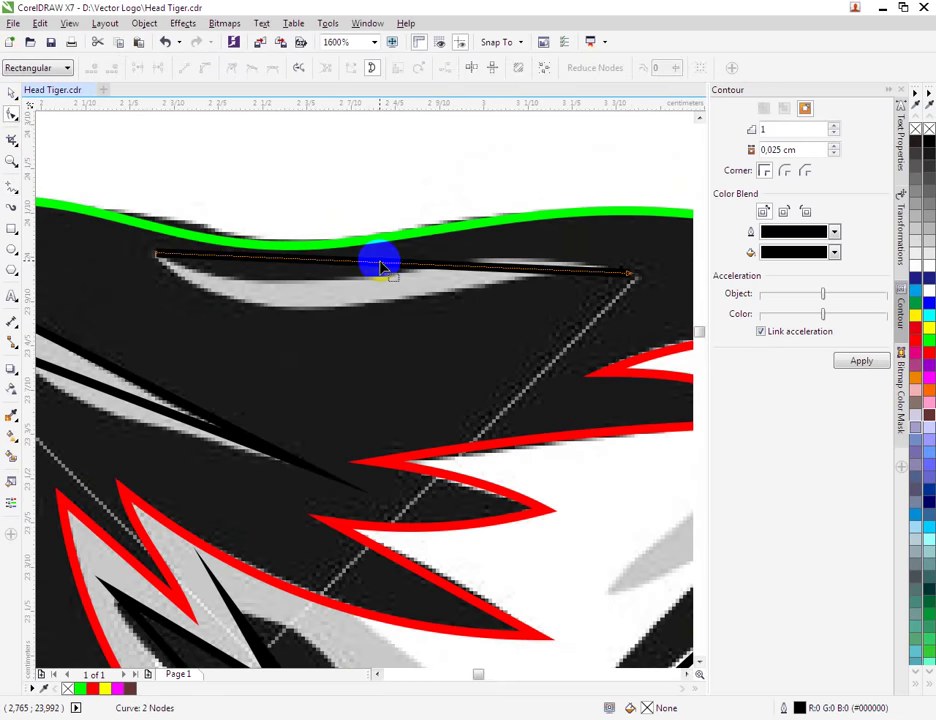
right_click(380, 264)
right_click(374, 272)
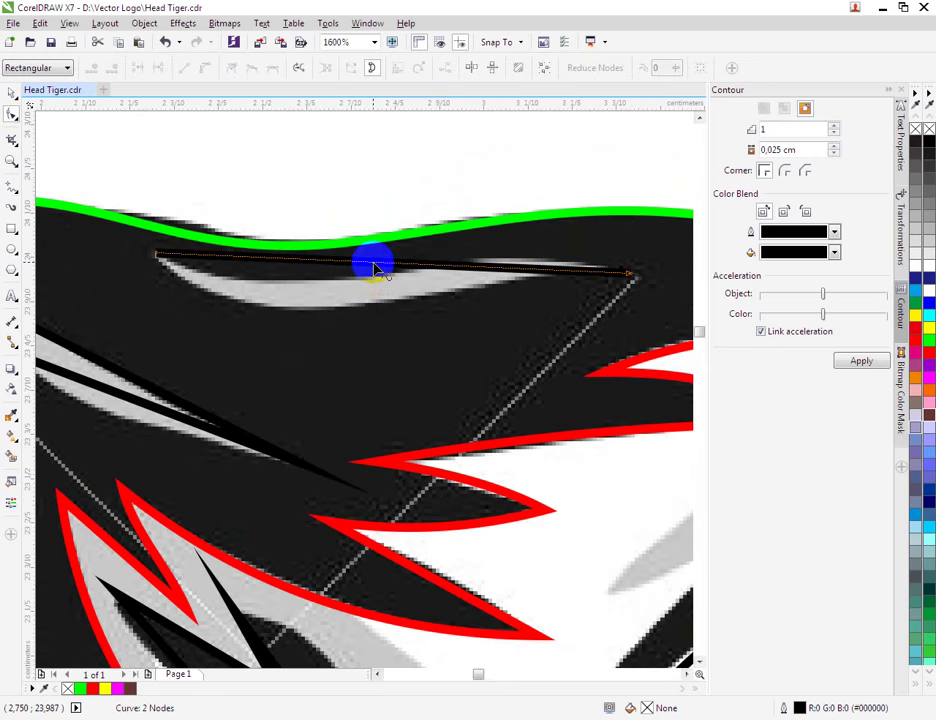
click(400, 325)
right_click(318, 268)
drag(313, 265, 276, 374)
Convert the other side of the upper ear highlight to a curve and adjust the handles until both sides hug the grey shape.
click(474, 265)
right_click(422, 275)
click(413, 268)
right_click(411, 266)
click(443, 326)
drag(313, 262, 313, 318)
drag(478, 262, 495, 230)
click(307, 345)
drag(307, 323, 307, 328)
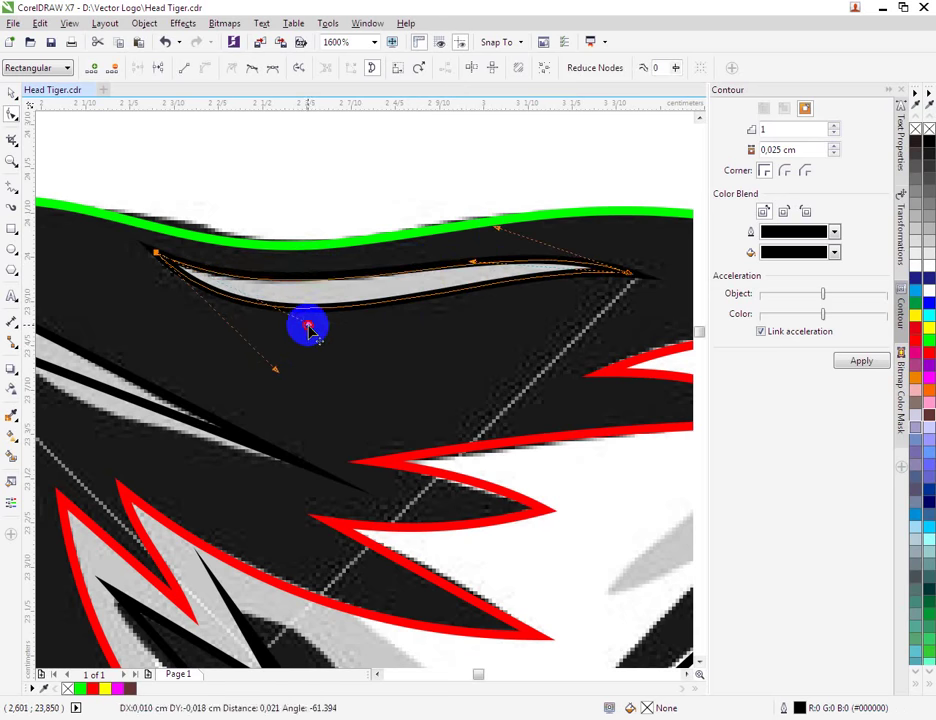
Weld the upper ear highlight outline with the red head outline into one curve.
scroll(397, 332, down, 2)
click(11, 92)
shift+click(481, 370)
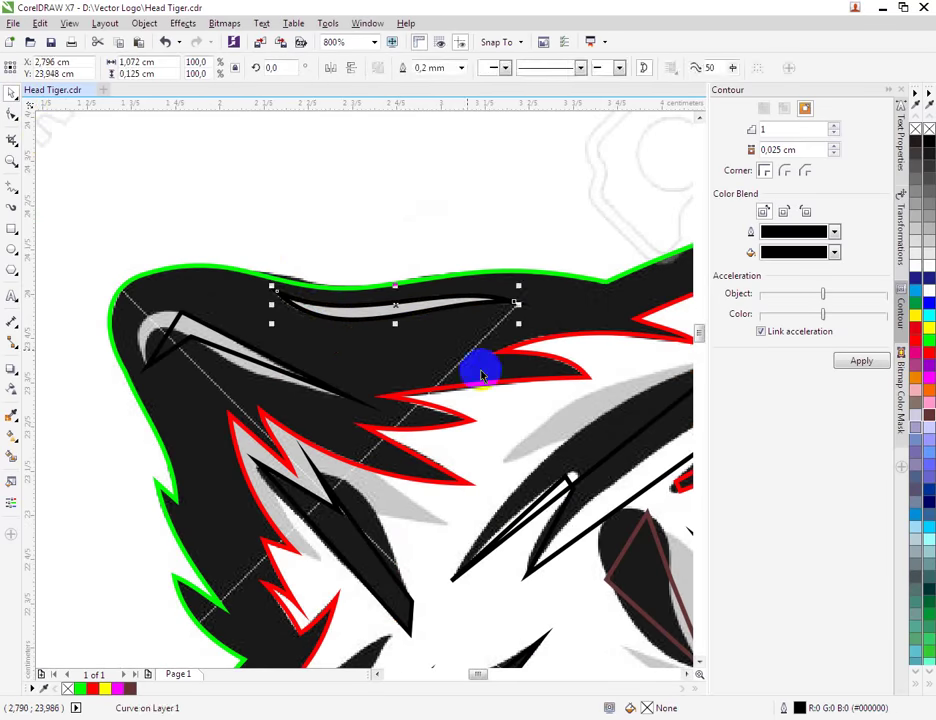
click(403, 70)
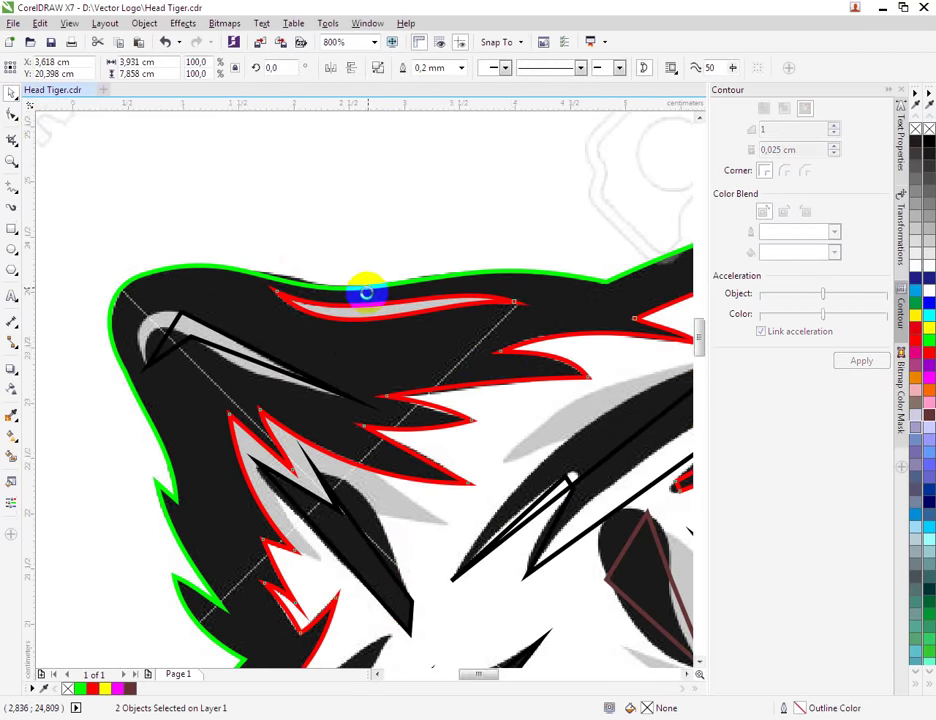
Convert the two short segments of the ear tip highlight to curves and bend them around the outer and inner hook.
scroll(368, 296, down, 2)
scroll(342, 309, up, 2)
click(337, 313)
scroll(196, 319, up, 1)
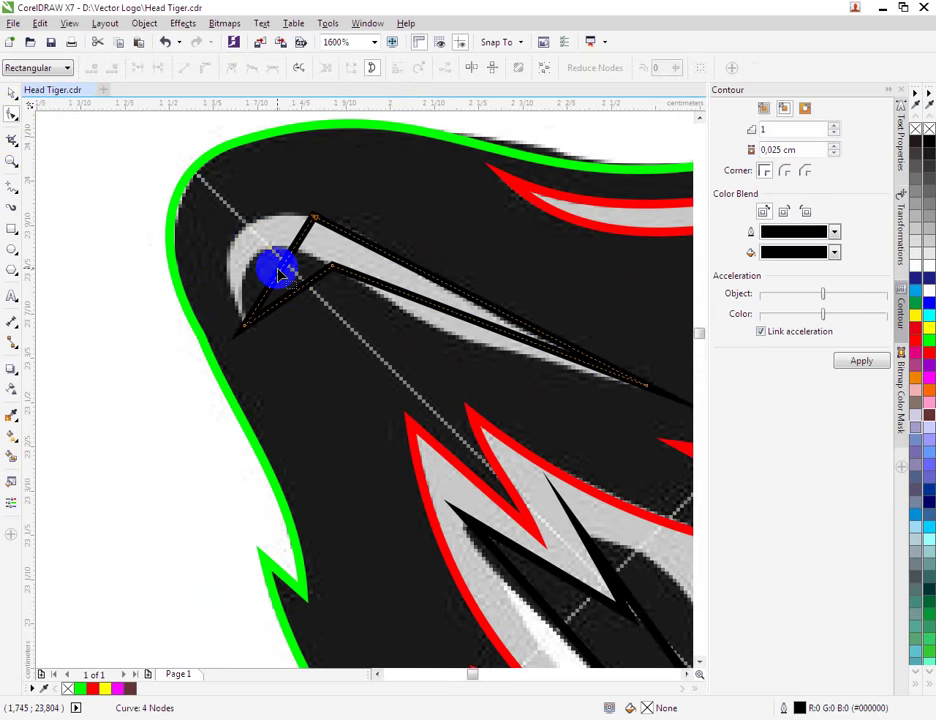
right_click(279, 270)
click(299, 328)
drag(275, 274, 230, 241)
click(323, 286)
right_click(307, 288)
click(334, 349)
drag(292, 307, 262, 259)
Convert the two long segments of the ear tip highlight to curves and fit them to the grey shape's edges.
click(427, 313)
right_click(432, 313)
click(452, 327)
drag(447, 314, 446, 334)
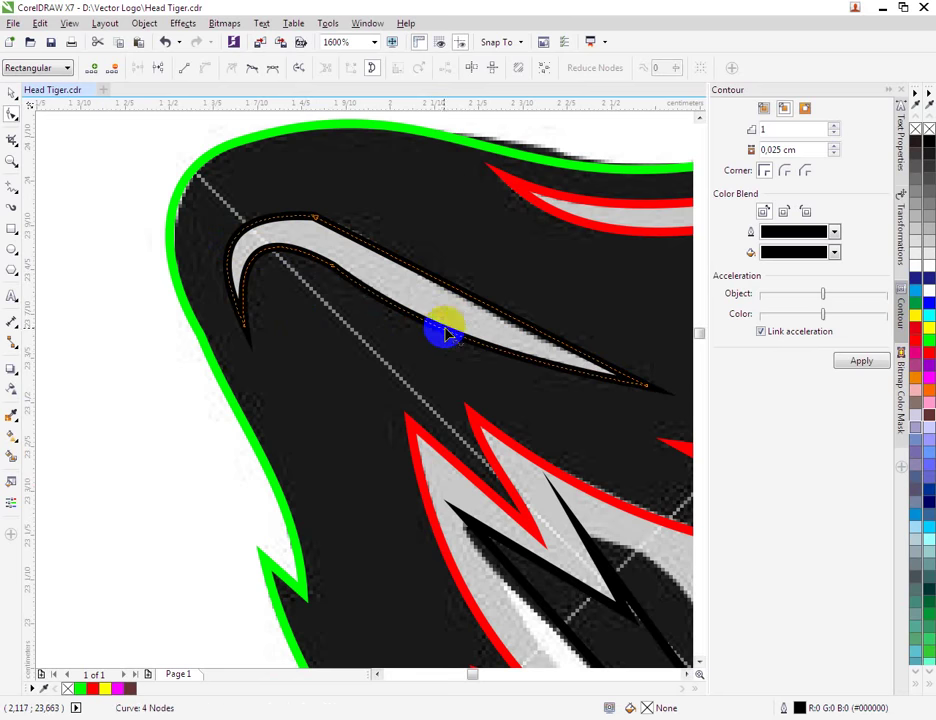
right_click(458, 292)
click(496, 353)
scroll(498, 324, up, 1)
drag(525, 316, 515, 330)
scroll(472, 328, down, 1)
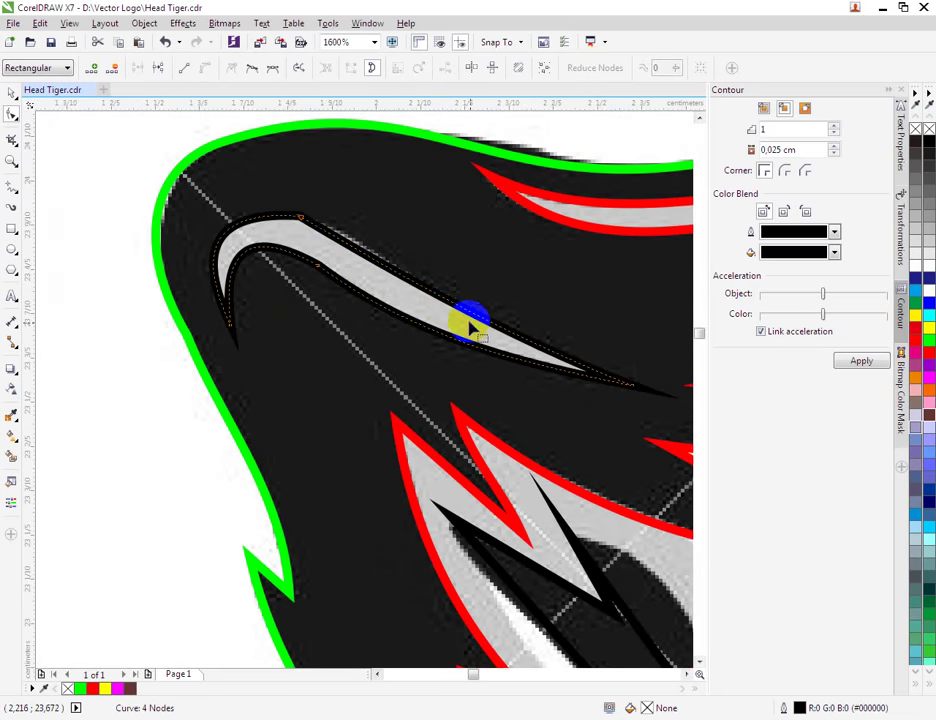
Make the two nodes where the ear tip highlight's hook meets its long edges smooth.
right_click(305, 222)
click(348, 316)
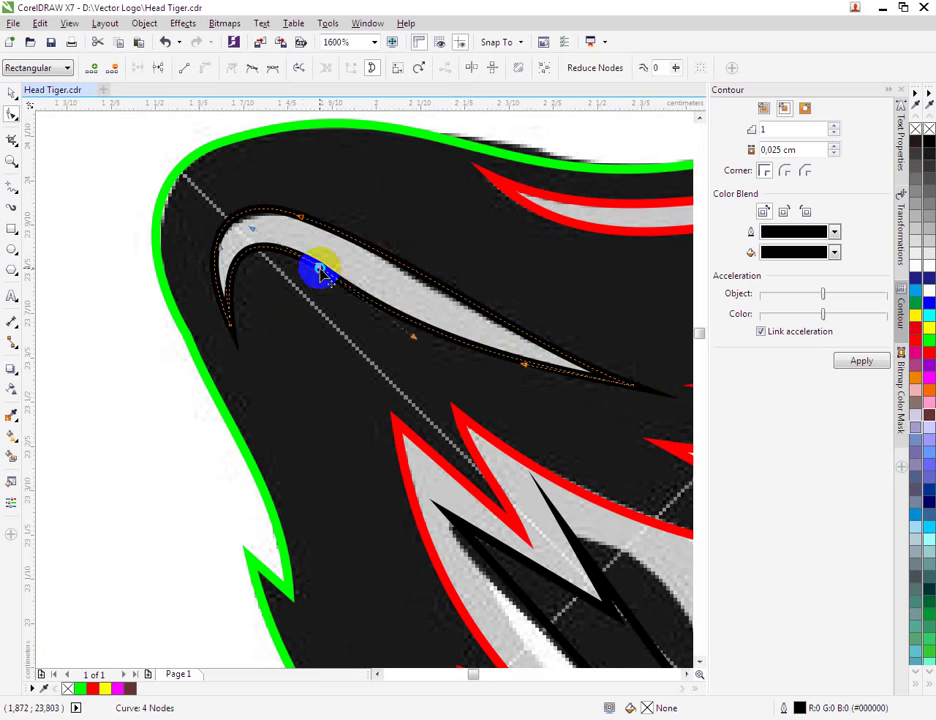
right_click(322, 276)
click(365, 371)
scroll(365, 371, down, 1)
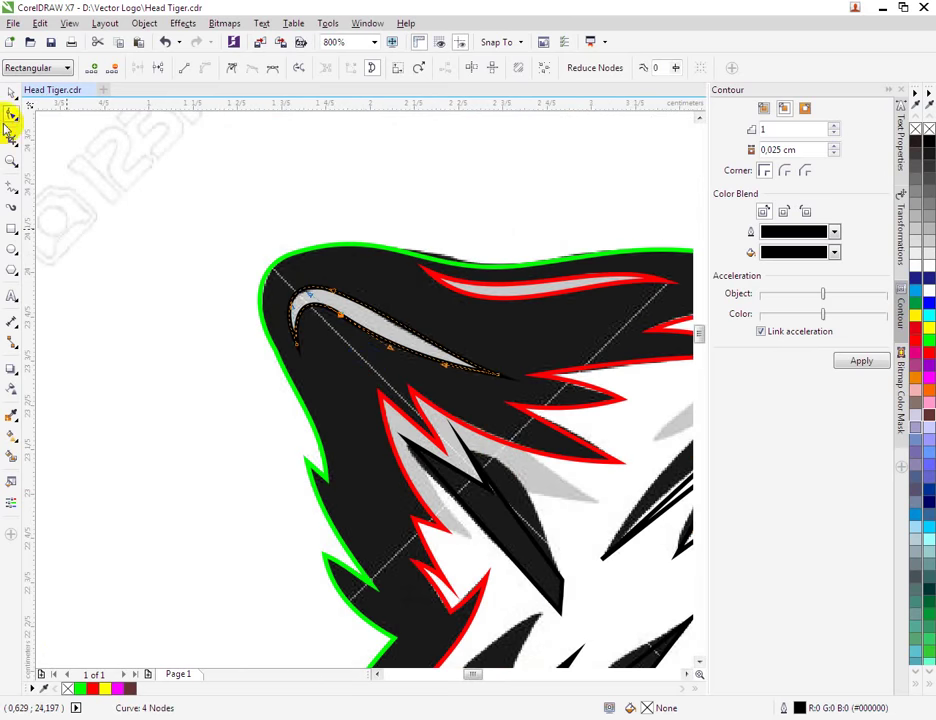
Merge the ear tip highlight outline with the red head outline into one curve.
click(10, 93)
scroll(205, 275, down, 1)
shift+click(429, 345)
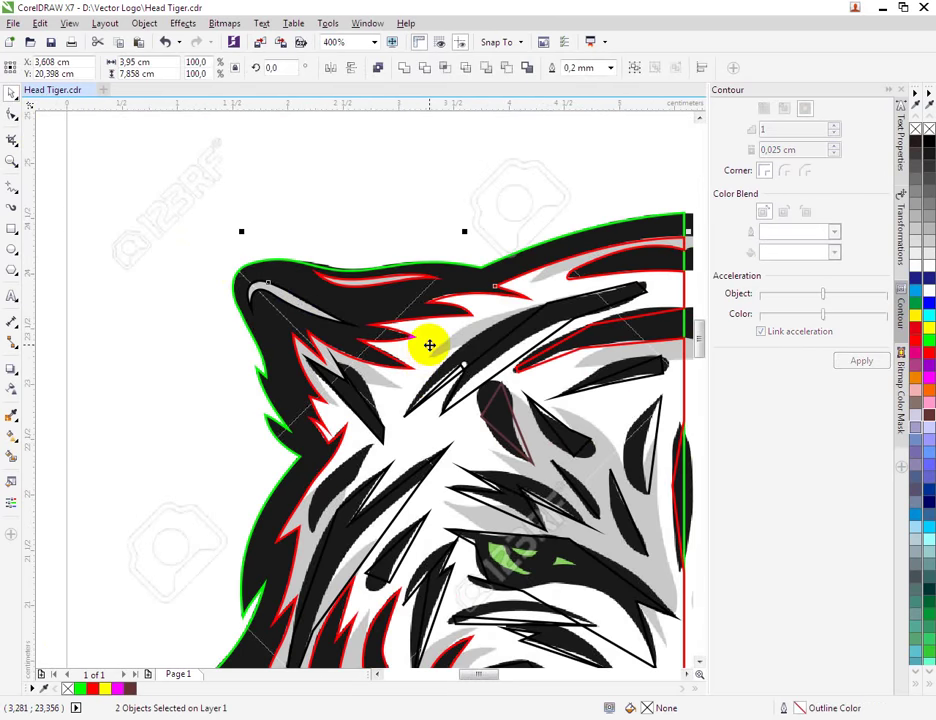
click(429, 345)
Convert the straight upper edge of the lowest black fur spike in the ear's red outline to a curve and bend it.
scroll(376, 359, up, 2)
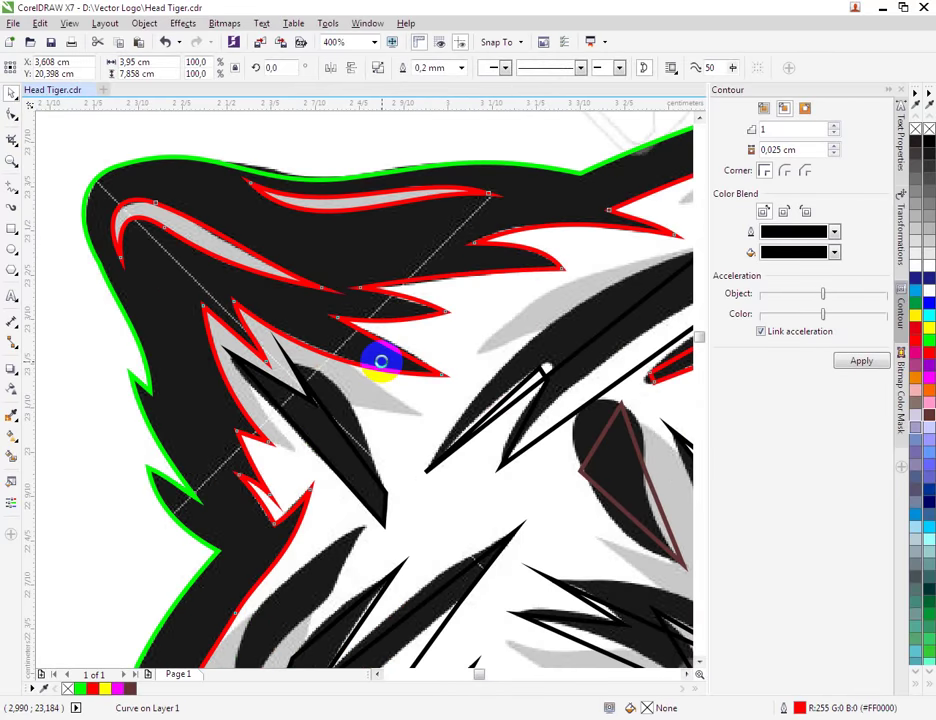
click(12, 117)
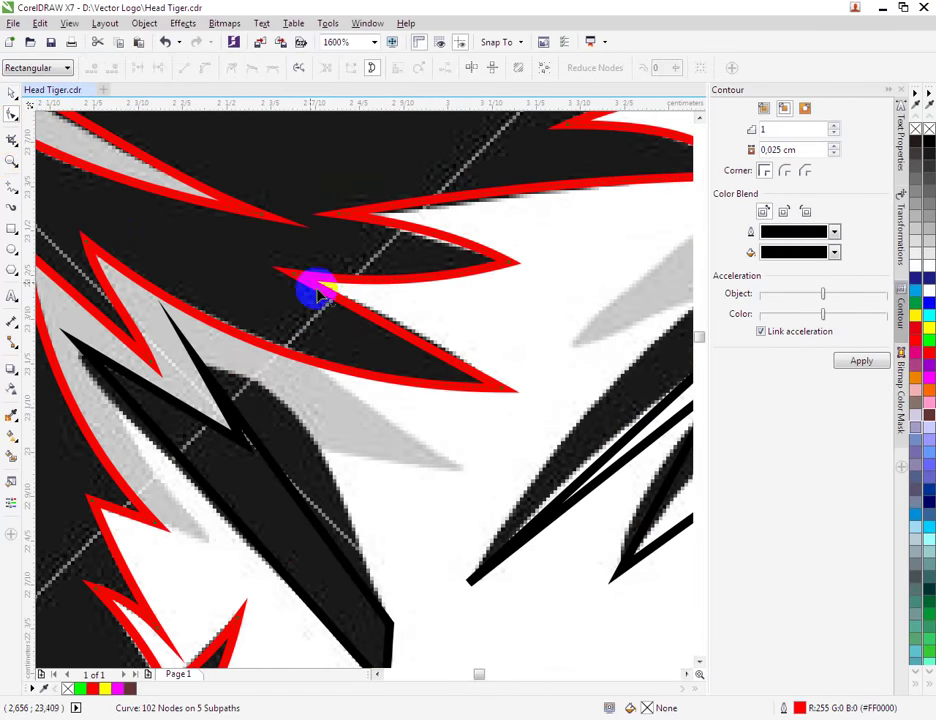
right_click(395, 332)
click(436, 393)
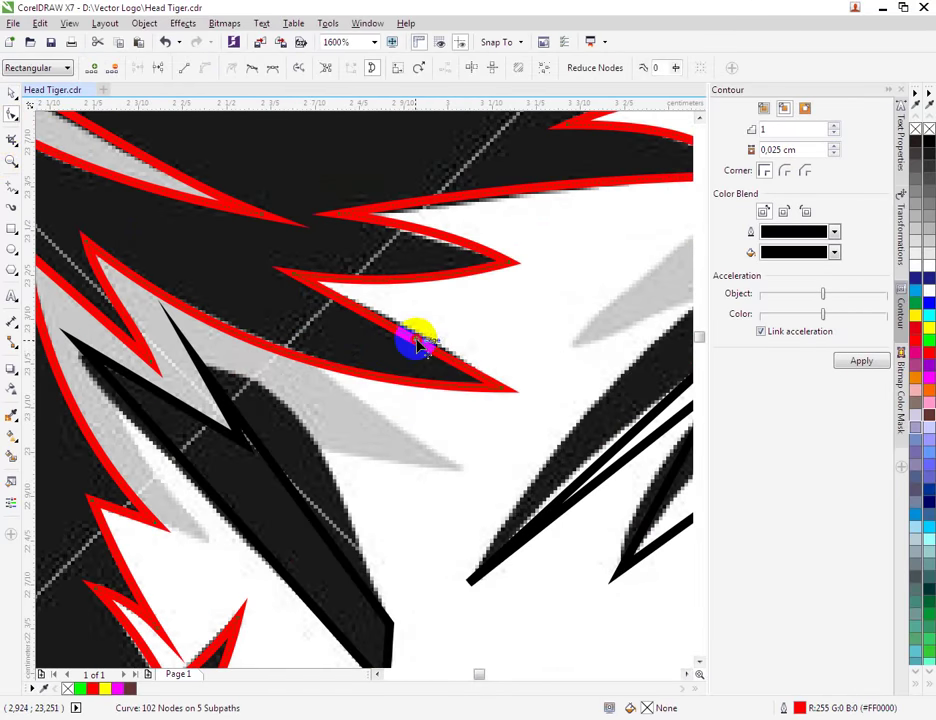
Adjust the corner node of the long forked forehead stripe's inner end and bend its short end segment into a rounded tip.
scroll(418, 345, down, 3)
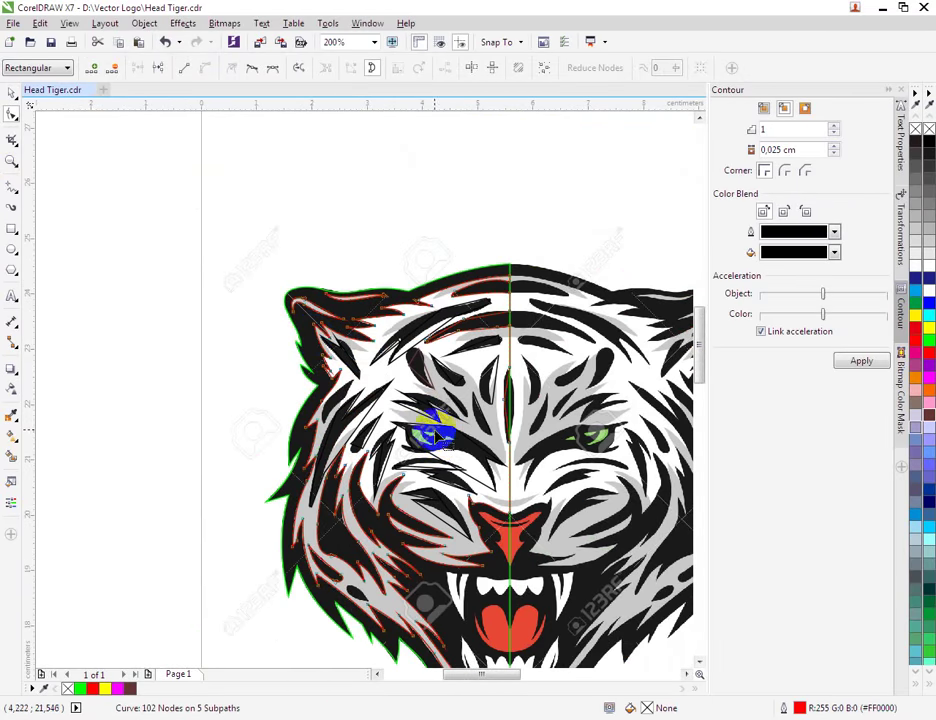
scroll(508, 340, up, 1)
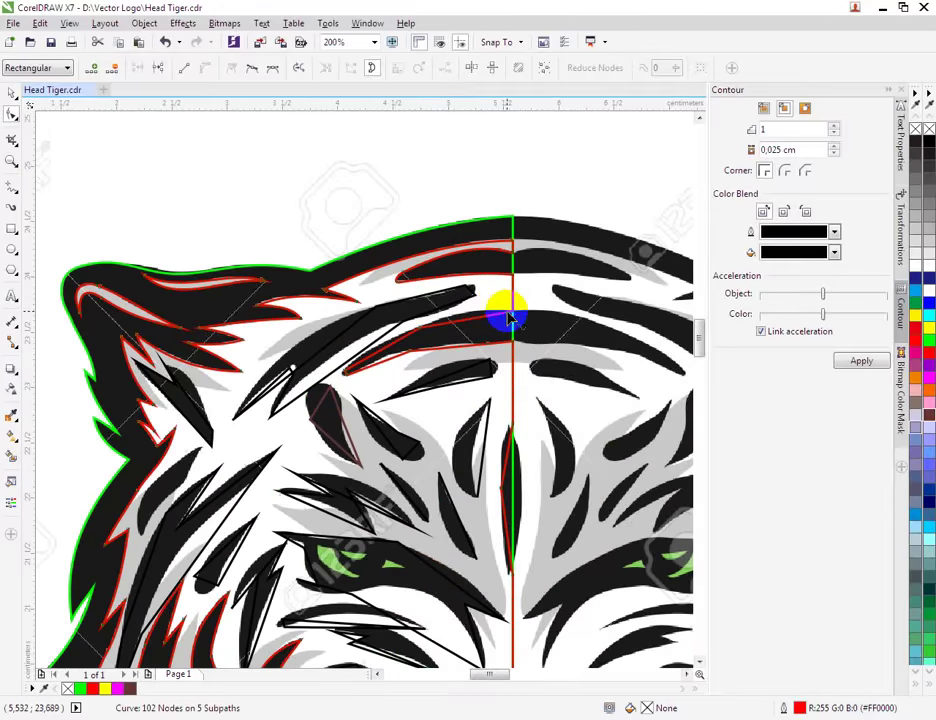
scroll(480, 300, up, 1)
click(465, 293)
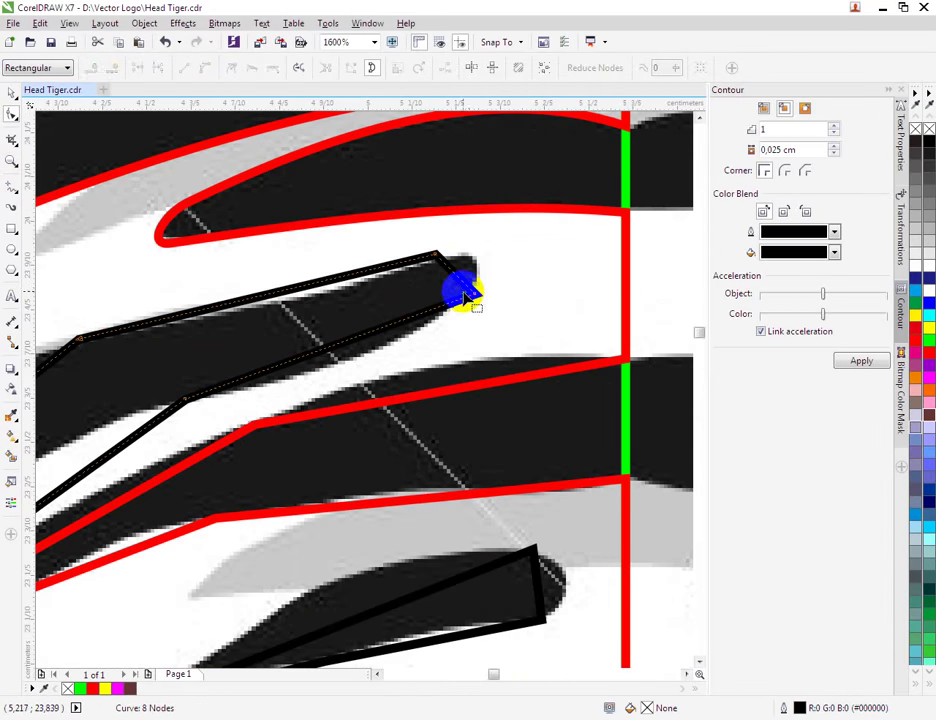
right_click(457, 280)
click(435, 260)
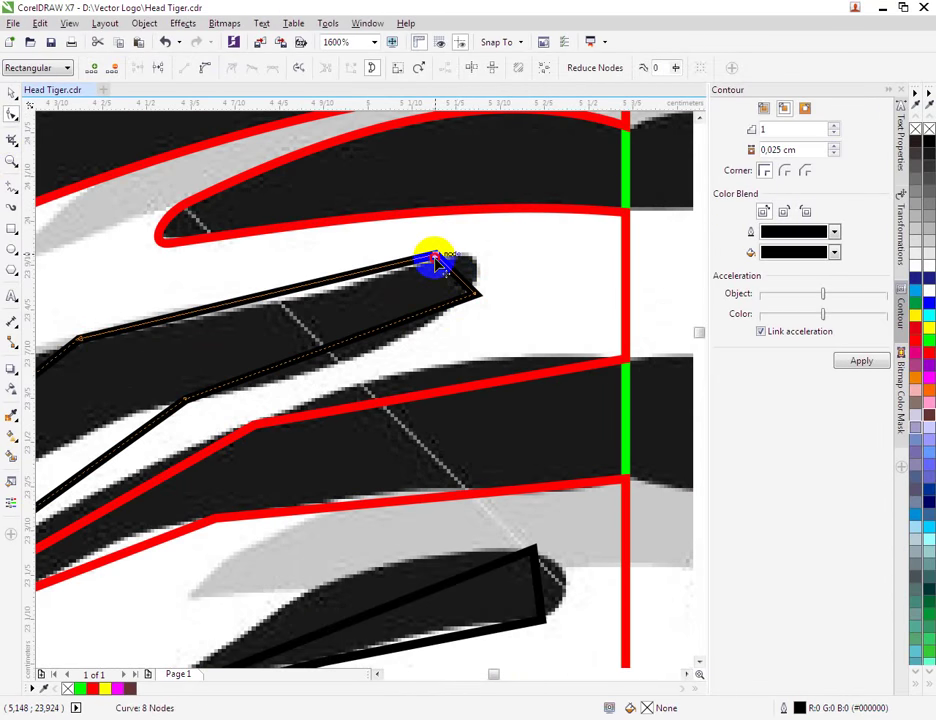
right_click(451, 272)
click(477, 330)
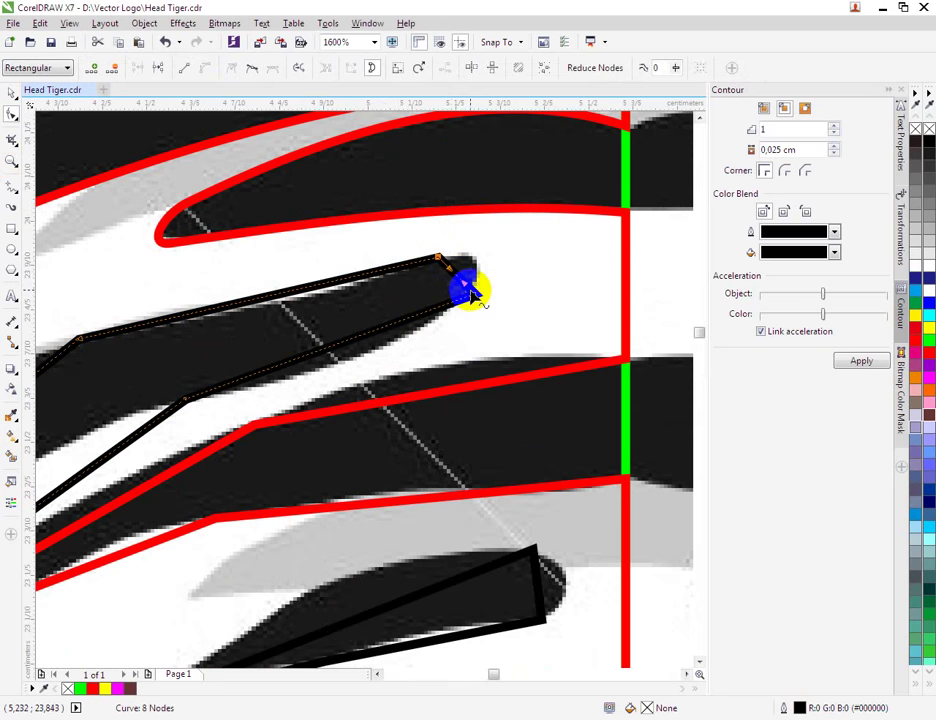
drag(462, 282, 478, 260)
Convert the lower segment beside the forked stripe's rounded tip to a curve and bend it along the black edge.
right_click(334, 348)
click(327, 349)
right_click(328, 347)
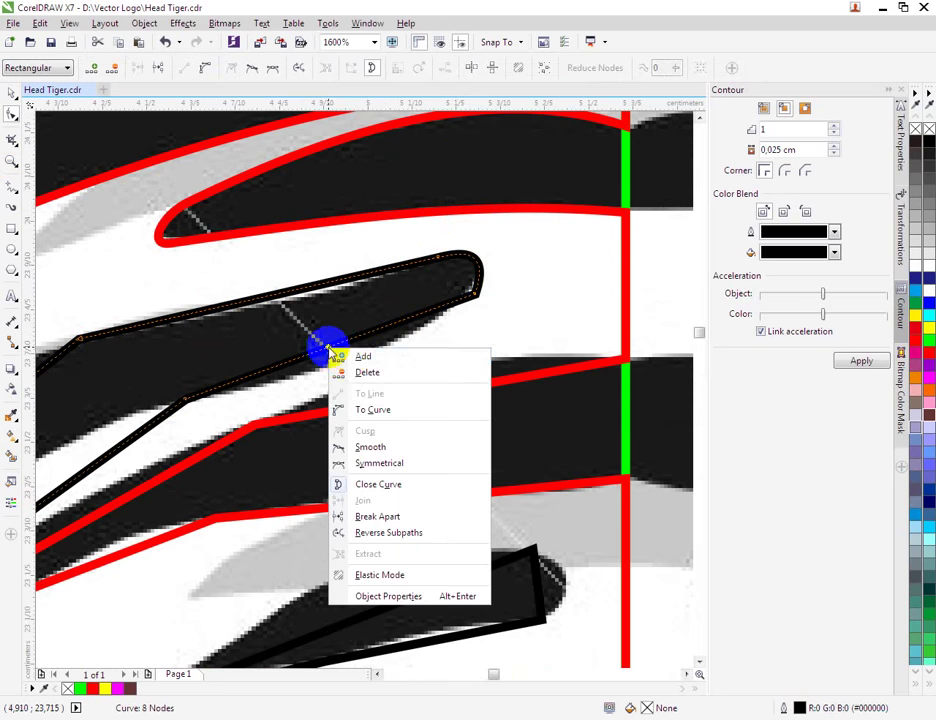
click(373, 409)
drag(330, 346, 342, 361)
Convert the forked stripe's long lower segment to a curve, add a node along it, and fit it to the black edge.
scroll(449, 367, down, 1)
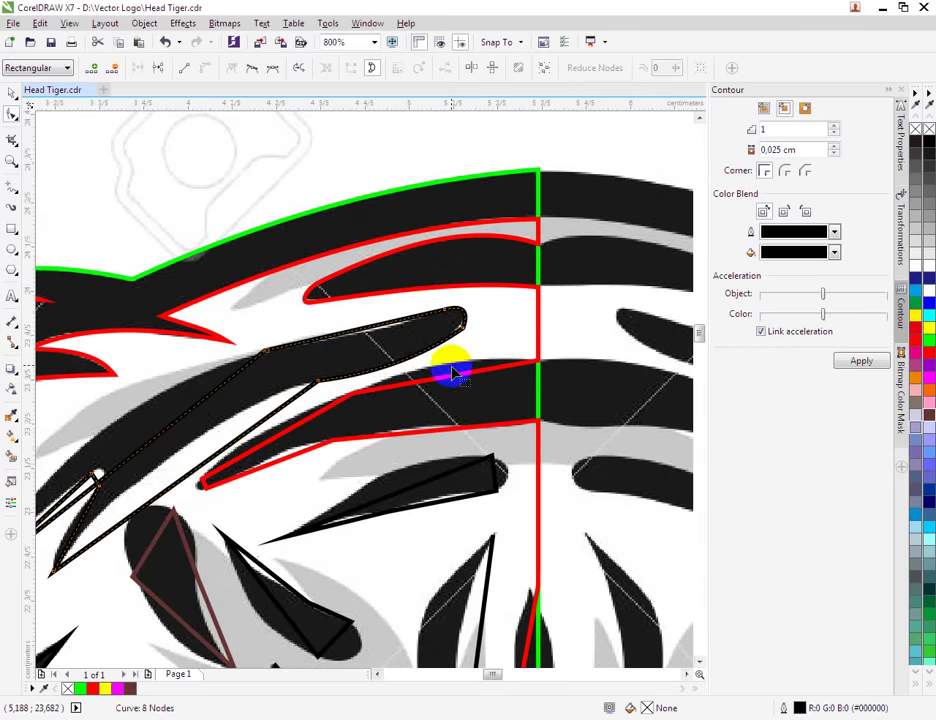
scroll(171, 474, up, 1)
right_click(190, 488)
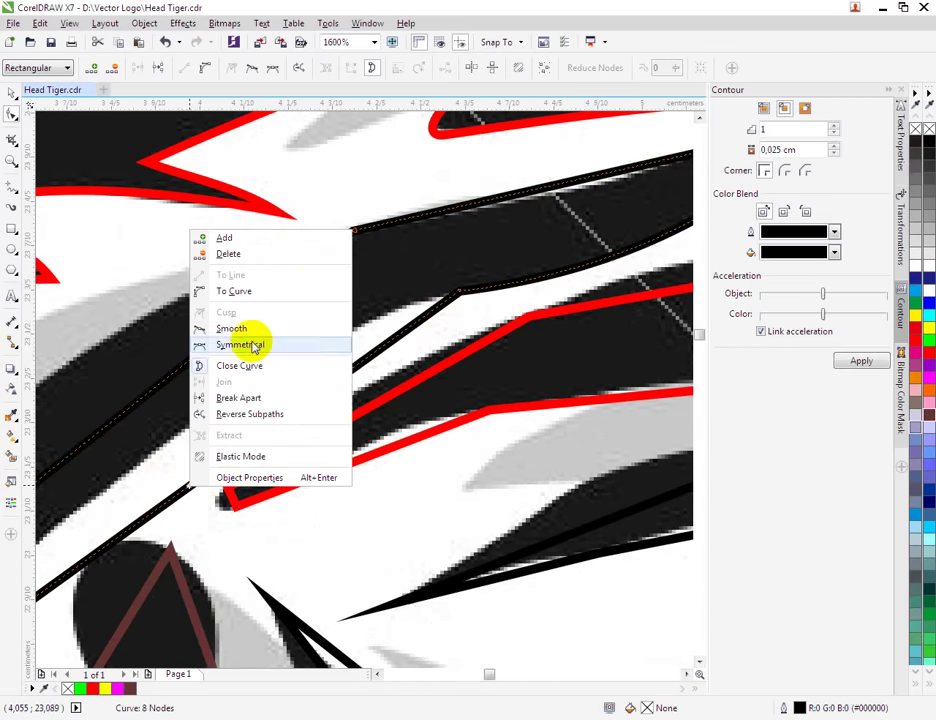
click(253, 292)
drag(186, 490, 172, 447)
scroll(175, 440, down, 1)
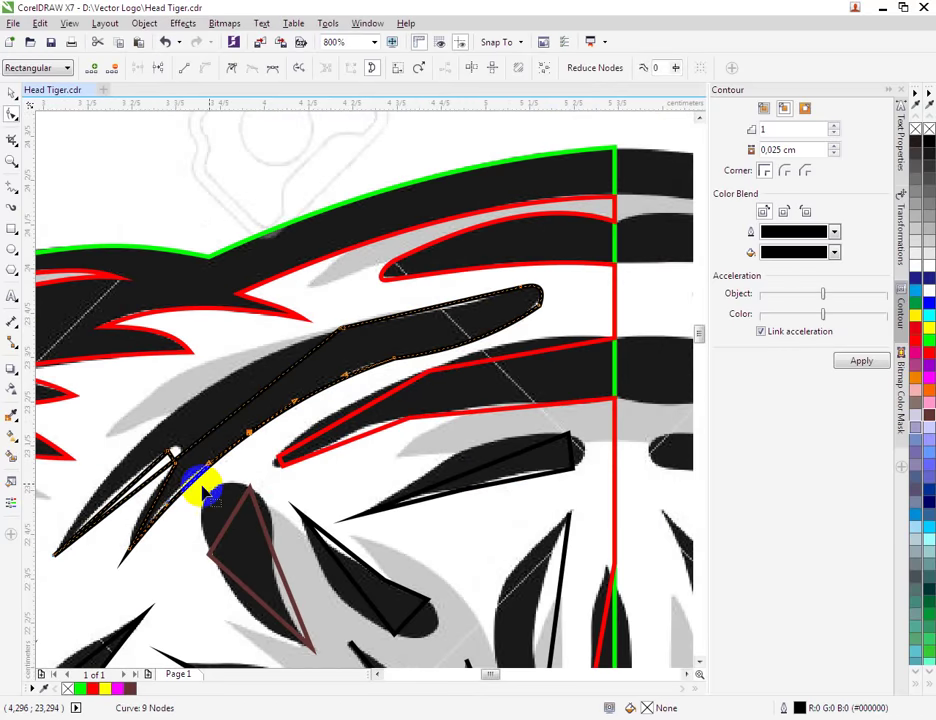
scroll(199, 491, up, 1)
click(231, 456)
drag(245, 436, 237, 428)
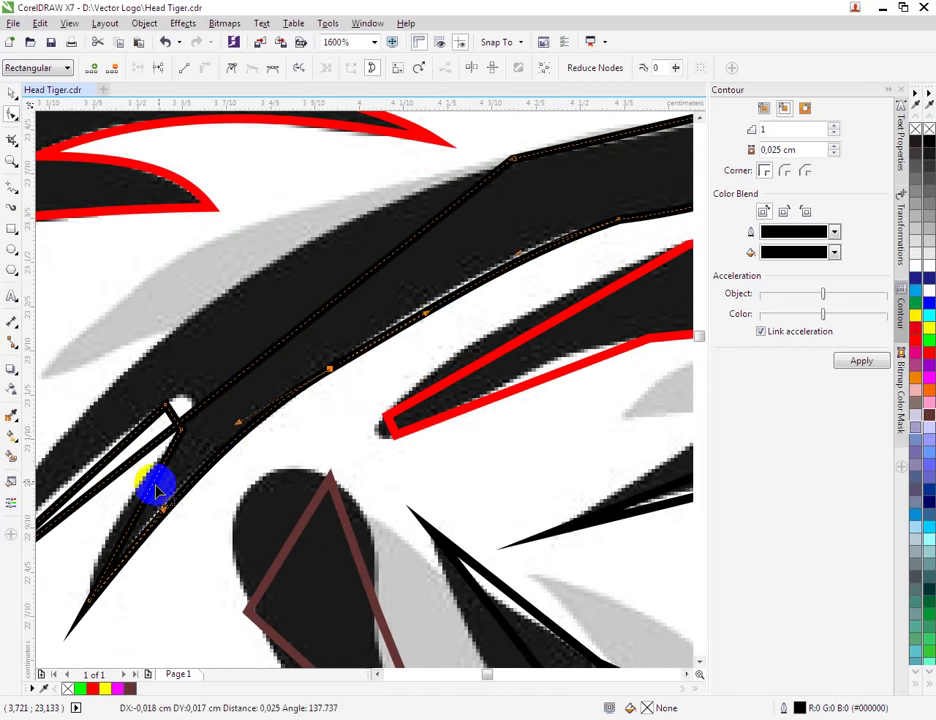
Convert the inner edge of the forked stripe's short lower prong to a curve and bend it along the black edge.
right_click(150, 489)
click(200, 294)
right_click(153, 503)
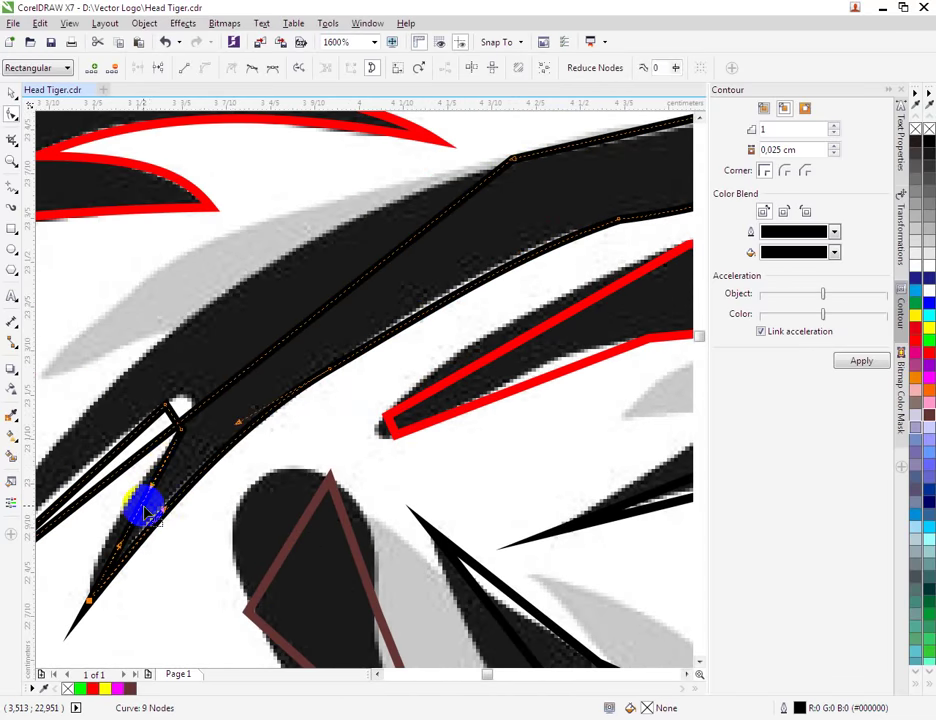
drag(138, 508, 130, 502)
Convert the short segment closing the notch between the forked stripe's prongs to a curve, round it, and smooth its lower node.
scroll(161, 401, up, 1)
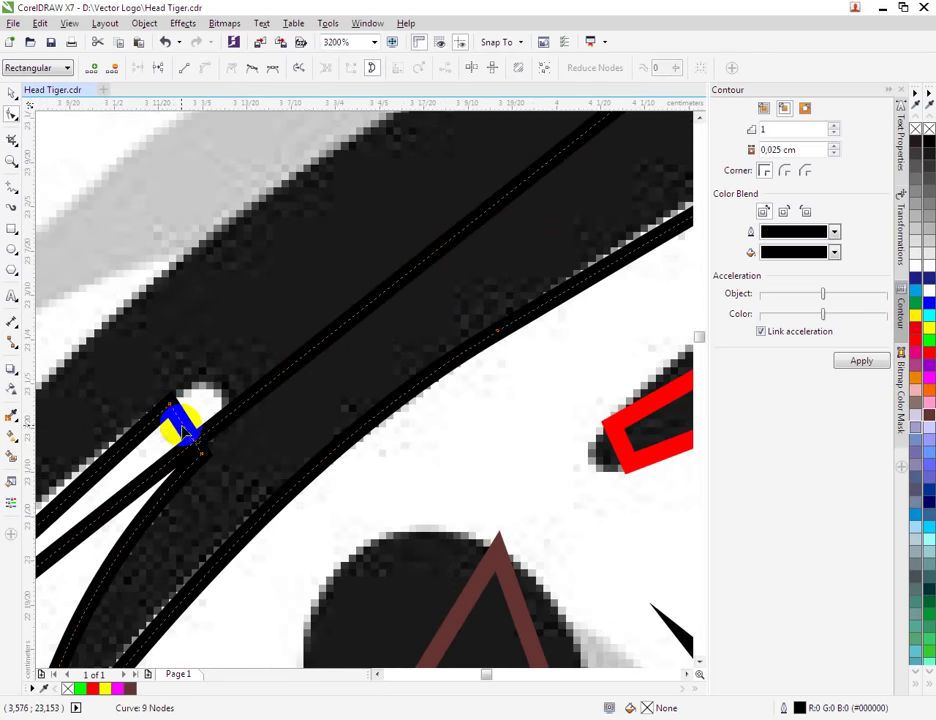
right_click(188, 428)
click(228, 487)
drag(184, 430, 224, 396)
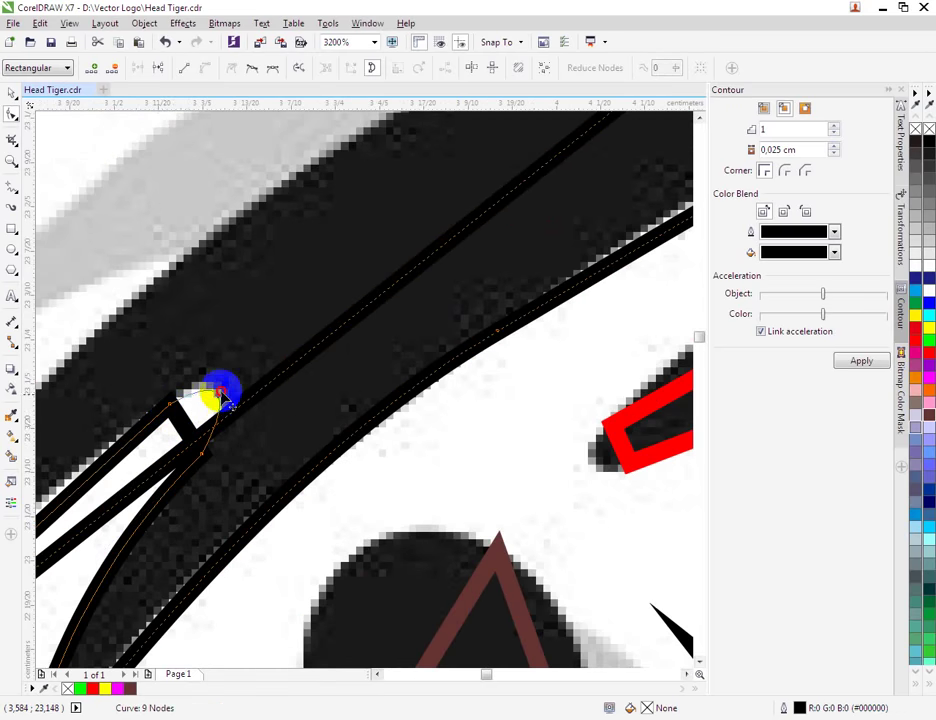
right_click(199, 457)
click(201, 456)
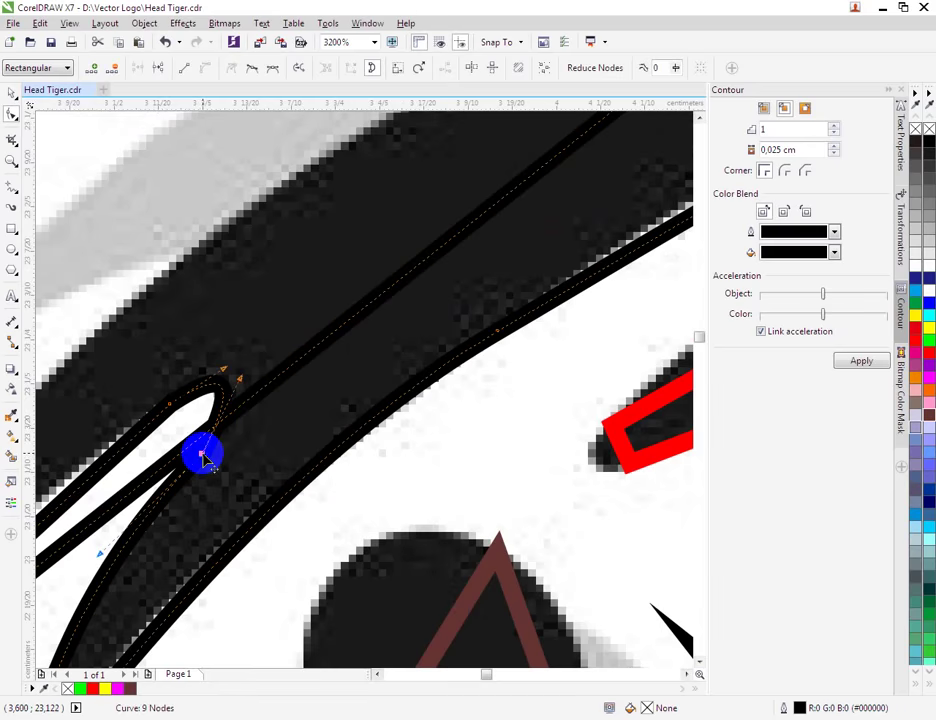
right_click(201, 456)
click(245, 553)
scroll(267, 453, down, 1)
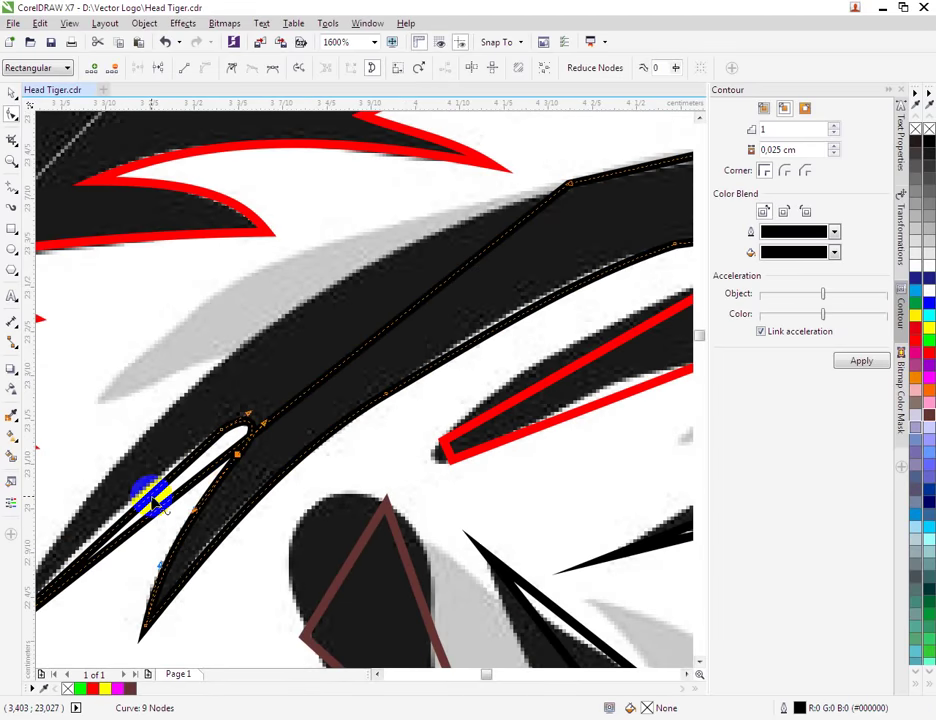
Convert the inner edge of the forked stripe's long prong to a curve, bend it, and smooth its node at the notch.
scroll(150, 495, up, 1)
right_click(150, 495)
click(139, 502)
right_click(139, 502)
click(139, 502)
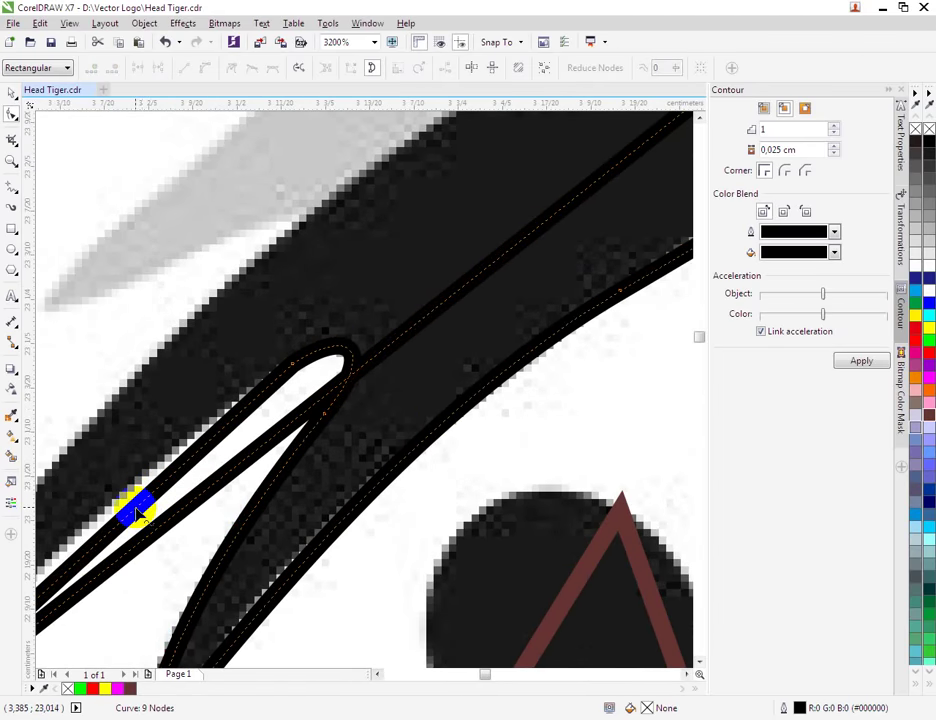
right_click(140, 503)
click(200, 311)
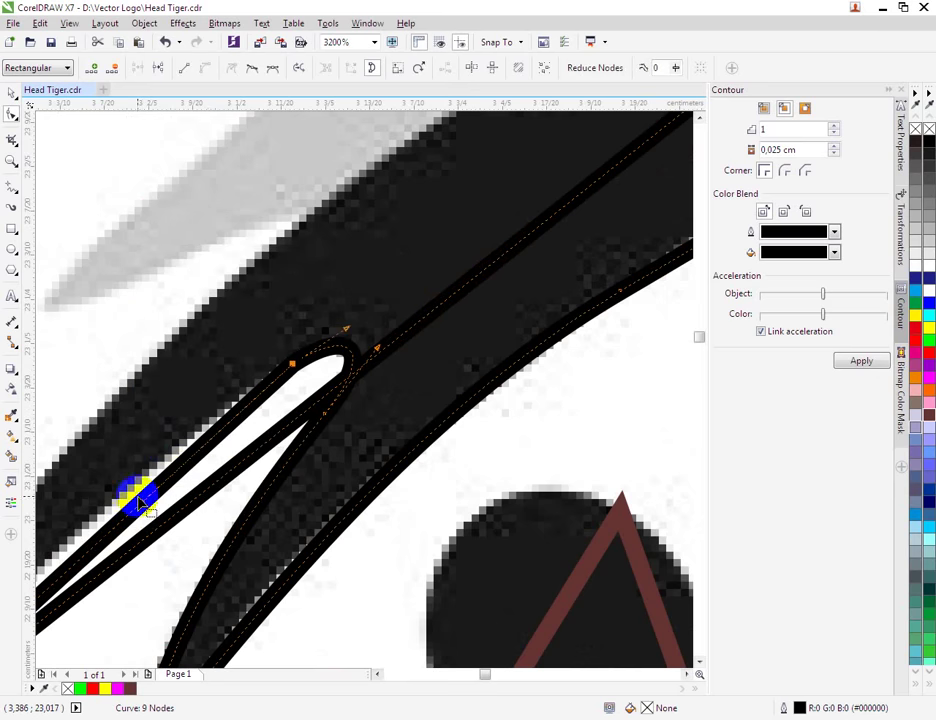
mouse_move(122, 522)
mouse_down()
mouse_move(115, 505)
mouse_move(287, 378)
mouse_up()
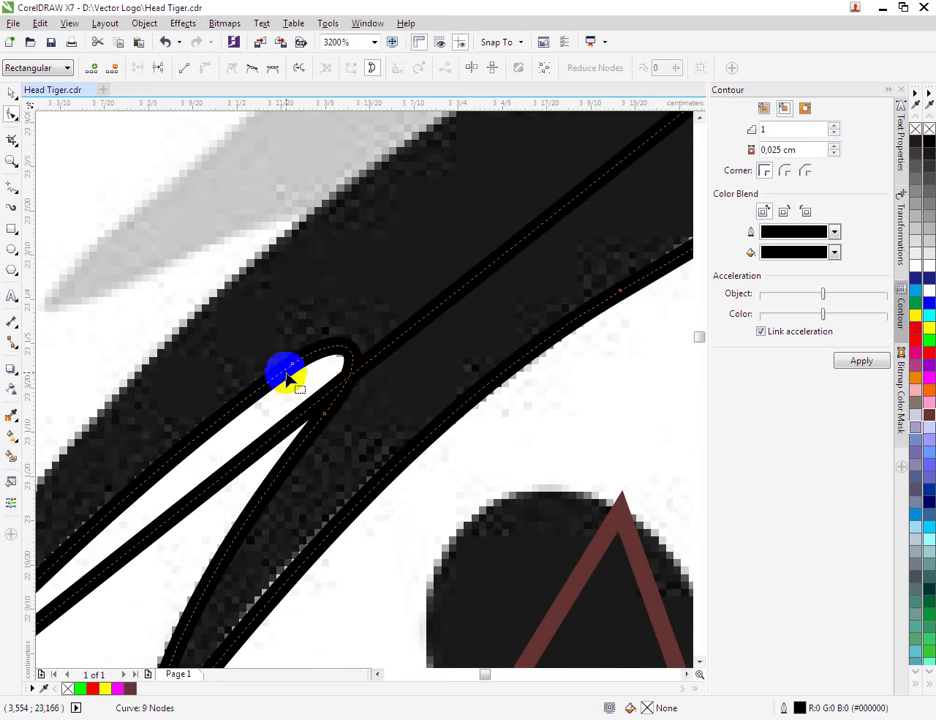
right_click(291, 365)
click(345, 452)
scroll(353, 420, down, 1)
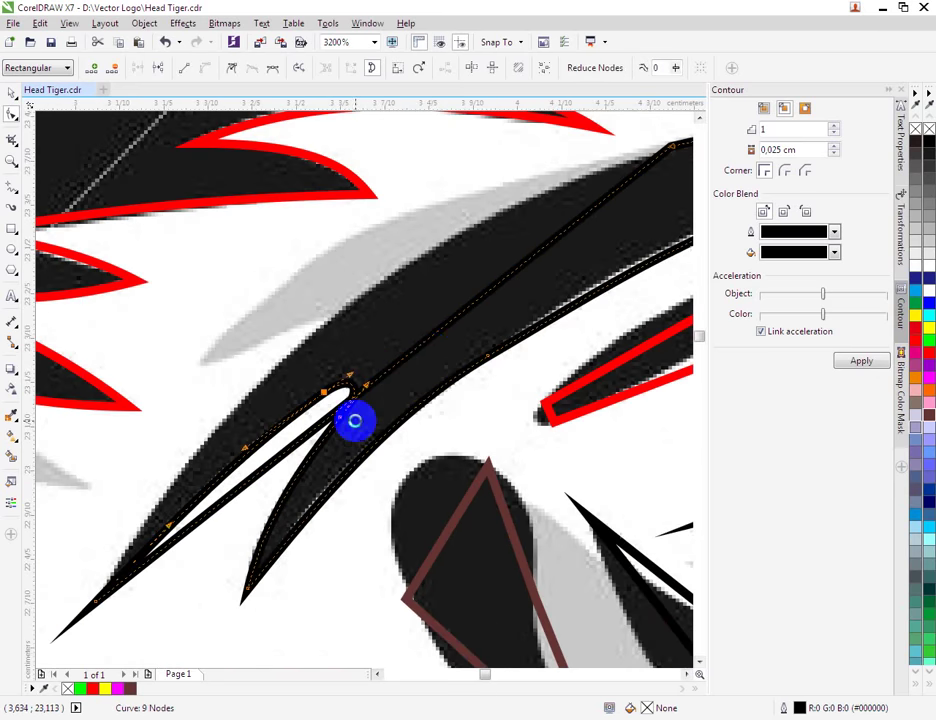
Convert the forked stripe's long outer upper edge to a curve and bend it outward to the black edge.
right_click(424, 348)
click(412, 351)
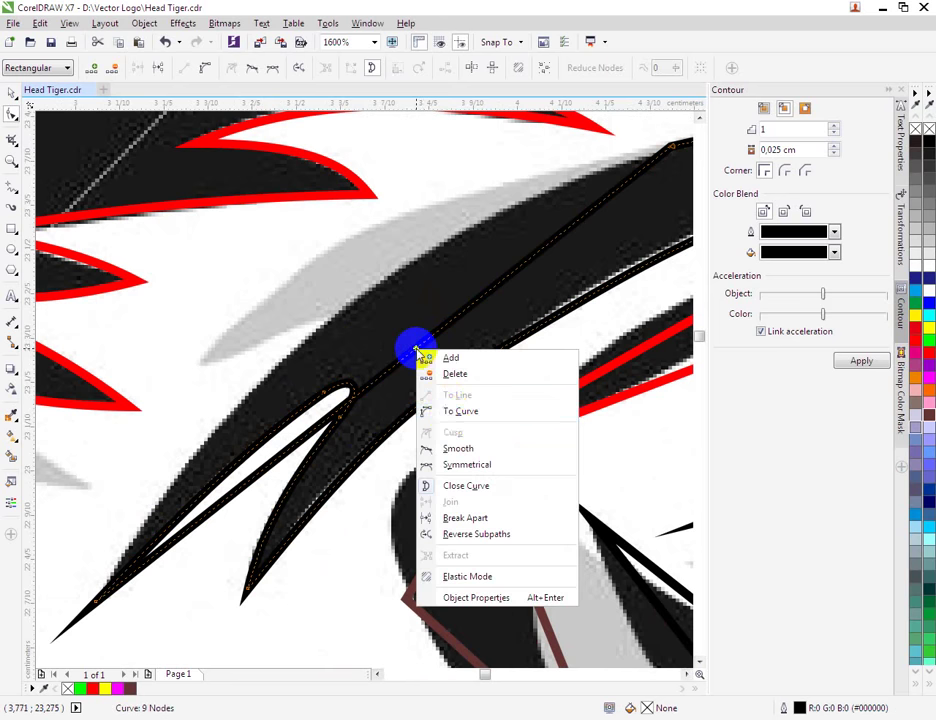
right_click(417, 350)
click(446, 412)
drag(403, 361, 347, 306)
scroll(343, 340, down, 1)
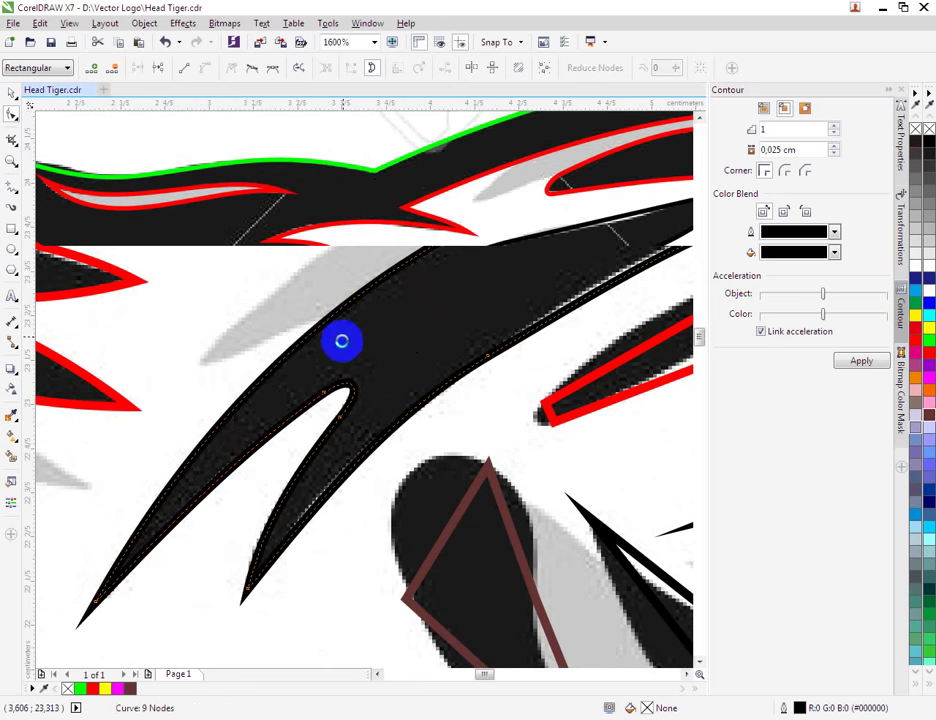
Convert the forked stripe's upper edge near its rounded inner end to a curve and bend it slightly down to the black edge.
scroll(346, 348, down, 1)
scroll(494, 273, up, 1)
scroll(463, 306, up, 1)
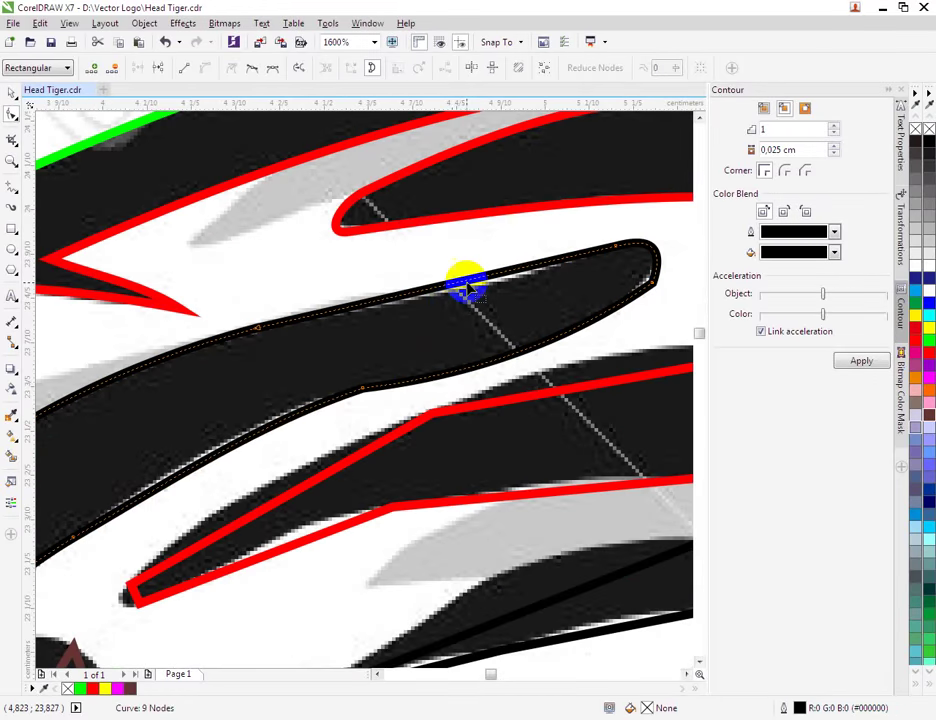
right_click(467, 284)
click(510, 343)
scroll(499, 279, up, 1)
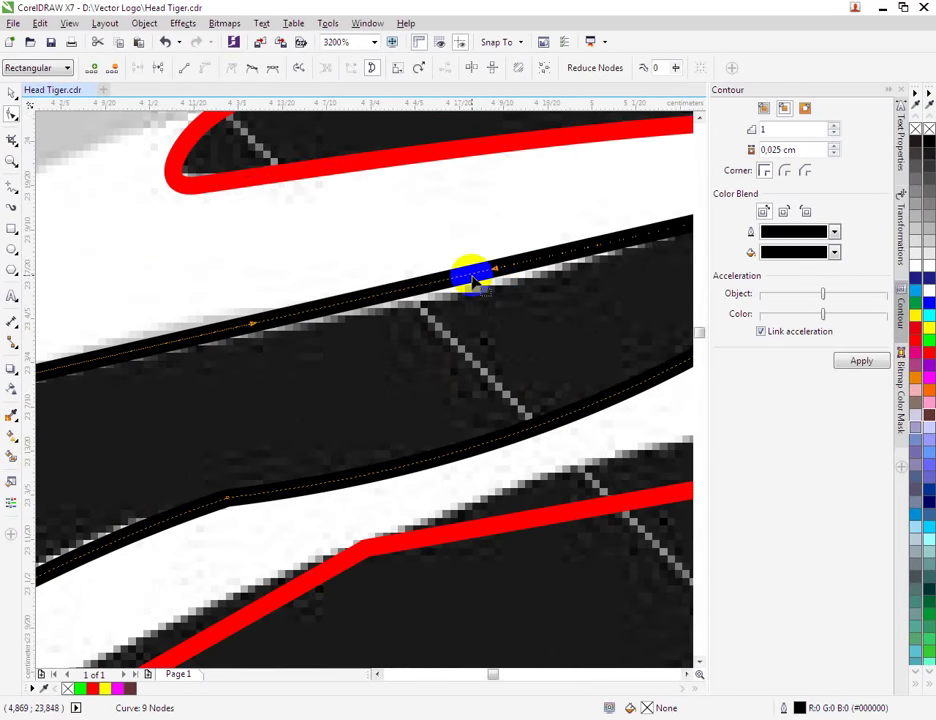
drag(472, 278, 470, 309)
scroll(628, 312, down, 1)
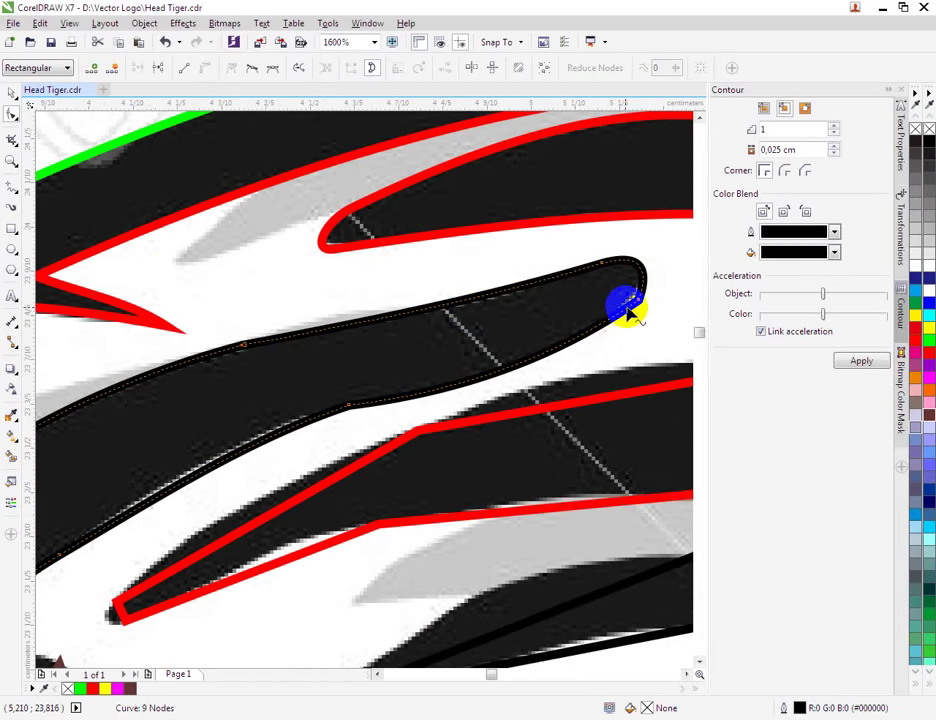
Smooth the lower node of the forked stripe's rounded inner end and shift it onto the black edge.
right_click(637, 302)
click(658, 377)
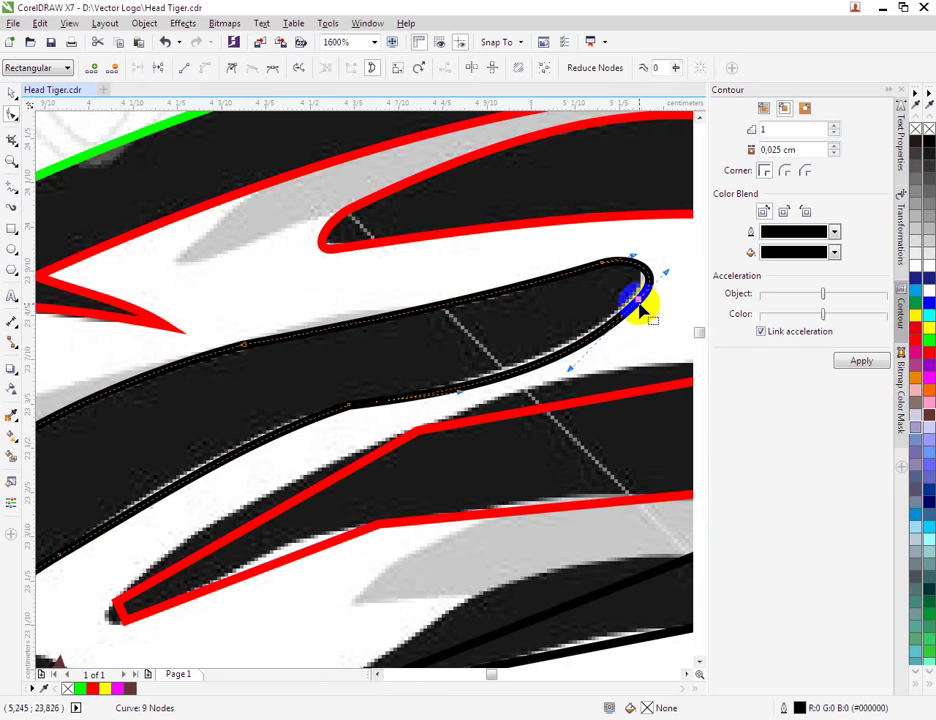
scroll(640, 301, up, 1)
drag(640, 302, 627, 293)
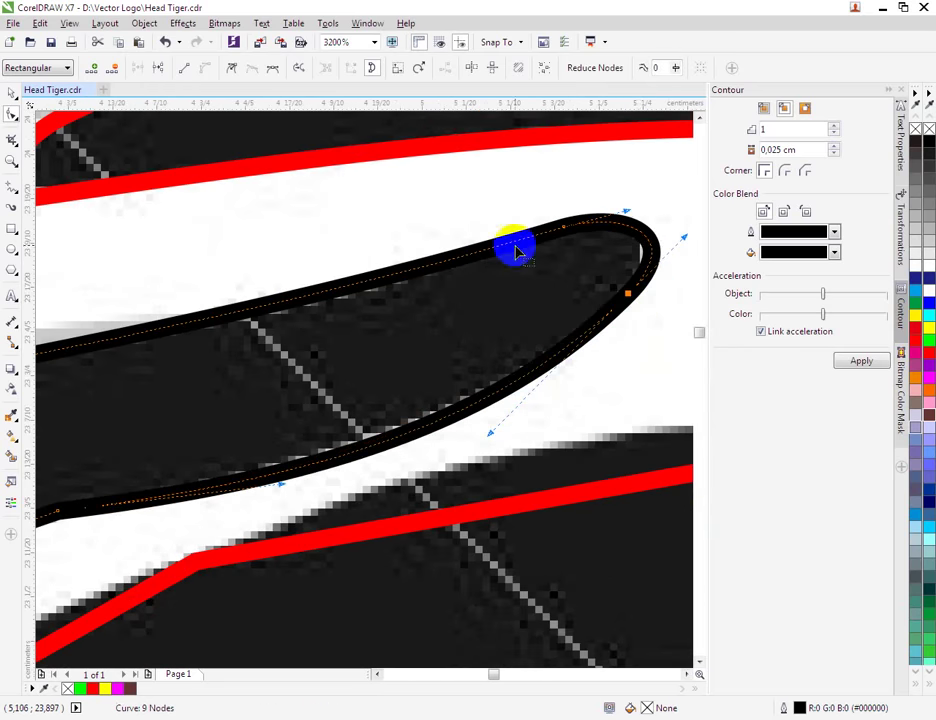
scroll(515, 248, down, 1)
scroll(517, 265, down, 3)
Combine the finished forked stripe outline with the red head outline.
click(11, 91)
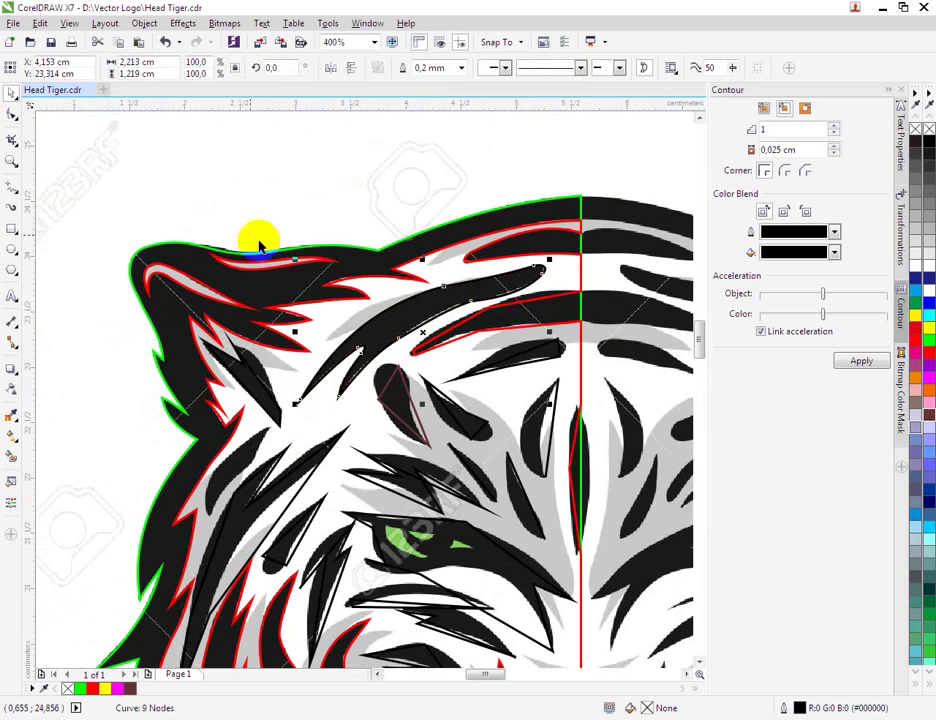
click(338, 316)
shift+click(338, 316)
click(338, 316)
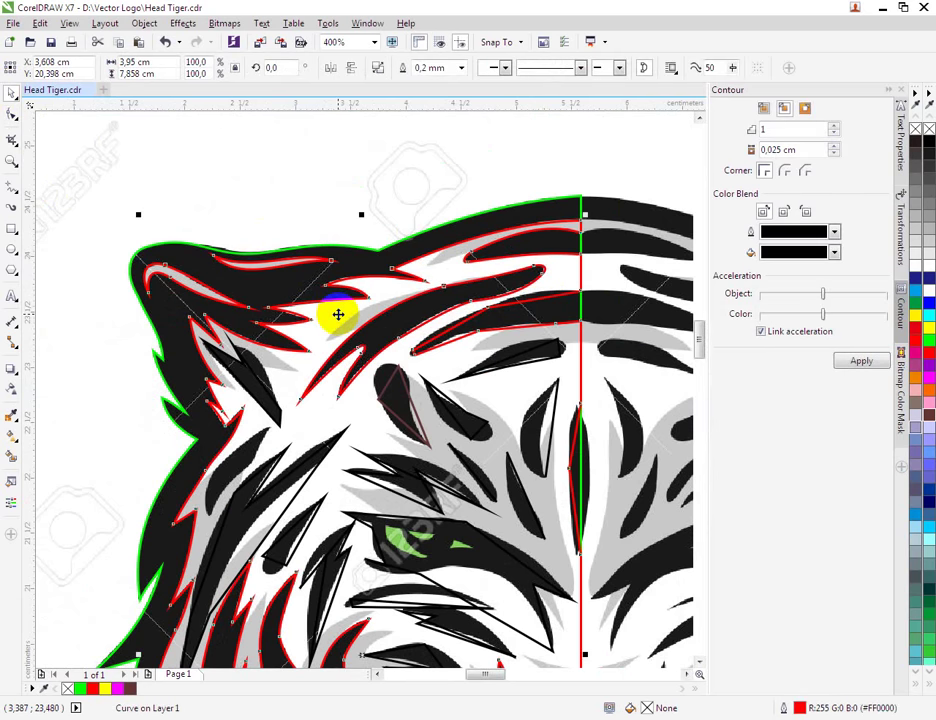
scroll(579, 312, up, 1)
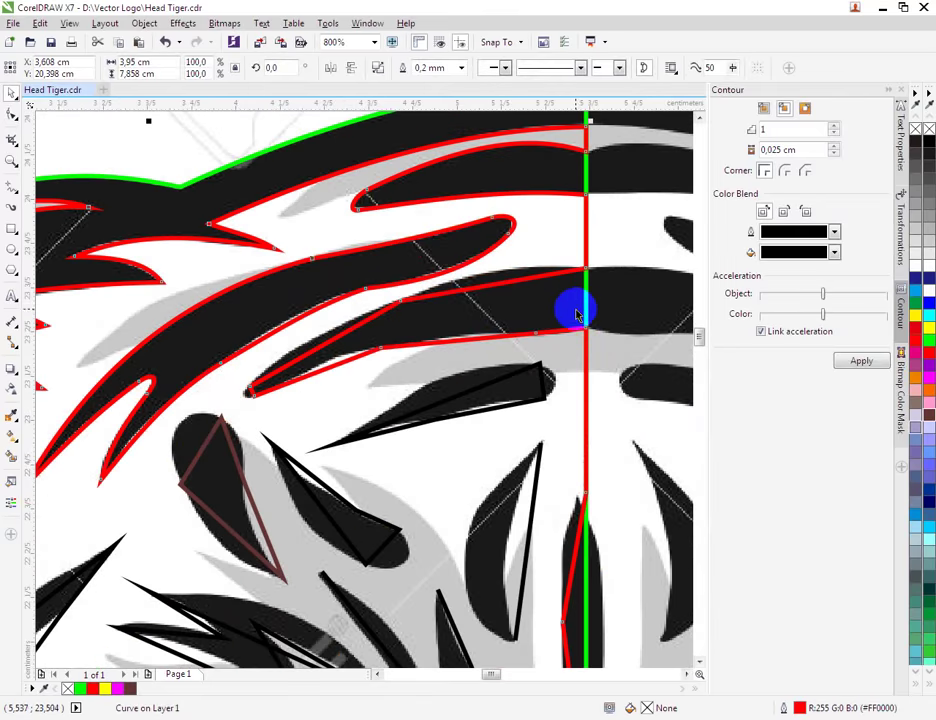
Convert the upper edge of the red forehead stripe below the forked stripe, beside the centre line, to a curve and bend it upward.
click(11, 140)
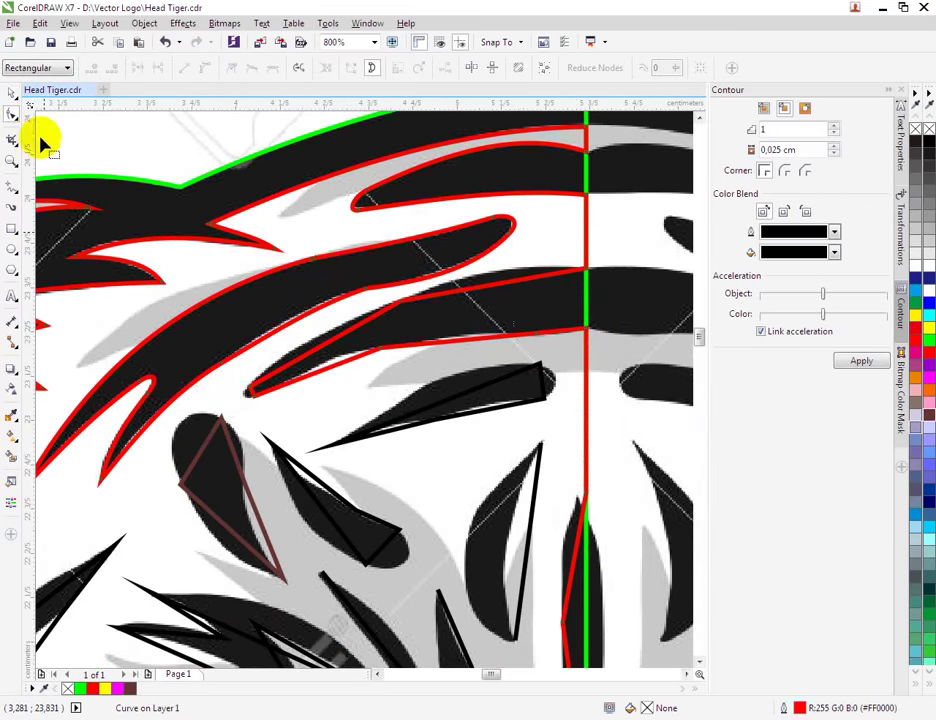
scroll(495, 289, up, 1)
right_click(489, 290)
right_click(489, 291)
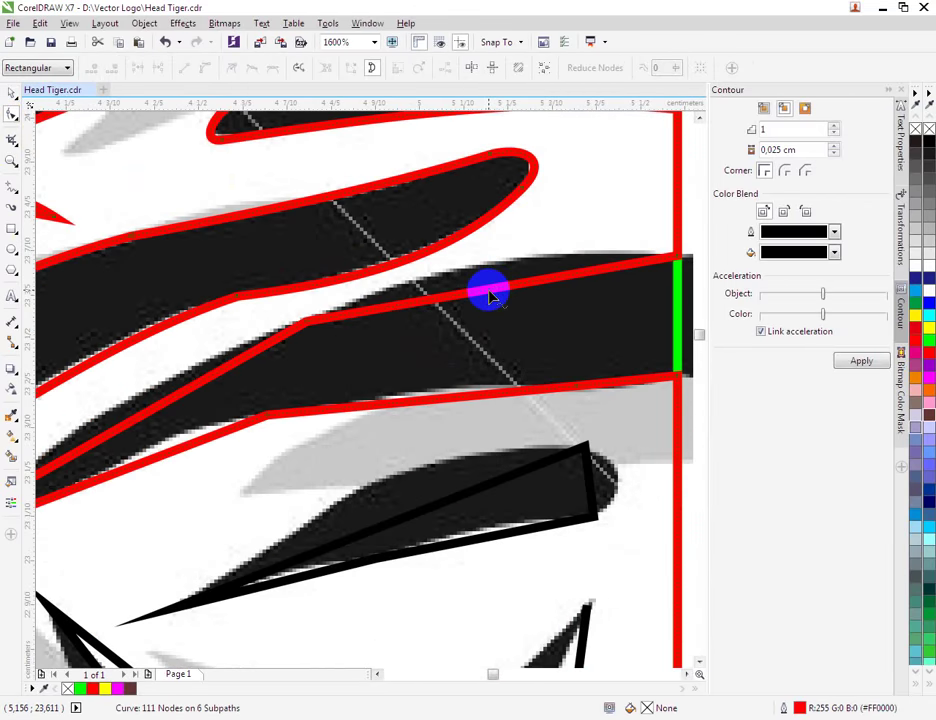
right_click(489, 291)
click(533, 354)
drag(495, 290, 491, 262)
scroll(355, 355, down, 1)
Convert the outer part of that red forehead stripe's upper edge to a curve and bend it along the black edge.
scroll(352, 358, up, 1)
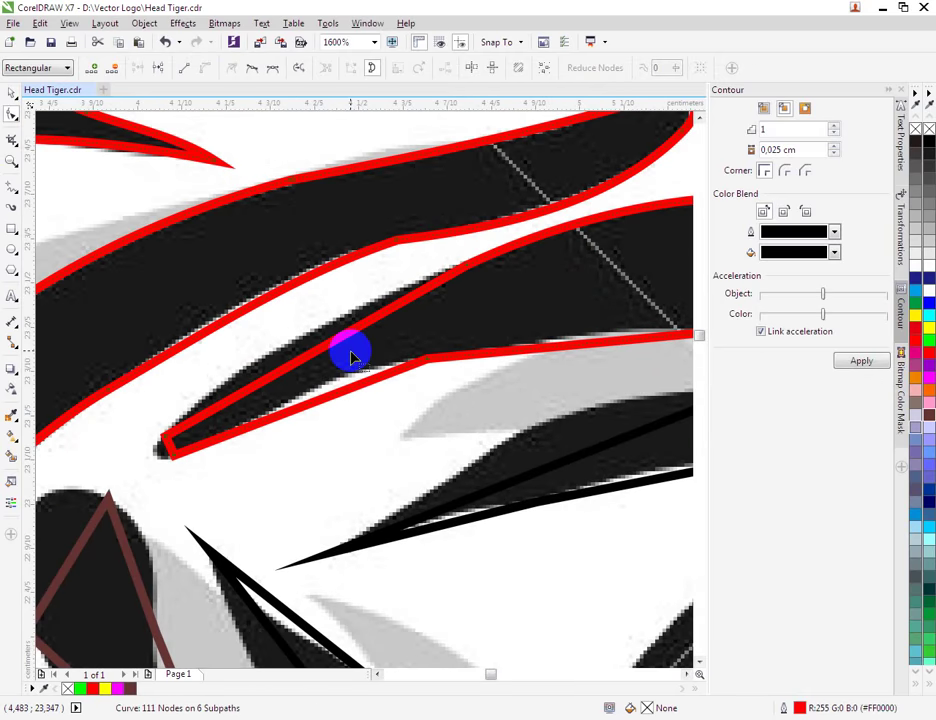
right_click(318, 357)
click(351, 414)
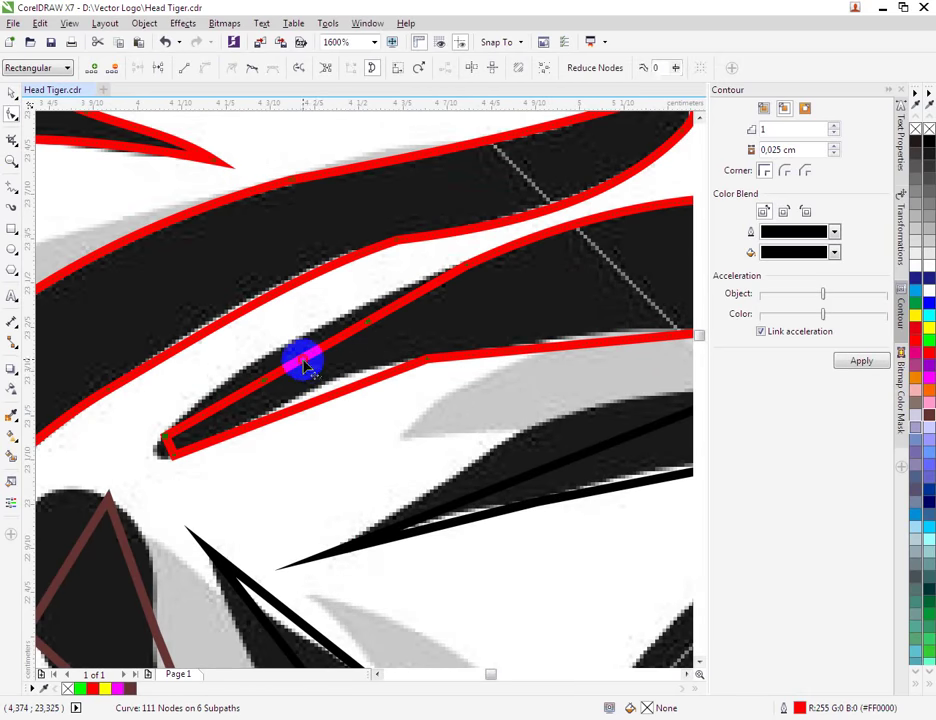
drag(291, 345, 292, 340)
Convert the short end segment of the red forehead stripe's outer tip to a curve, round it, and smooth its two nodes.
scroll(178, 448, up, 1)
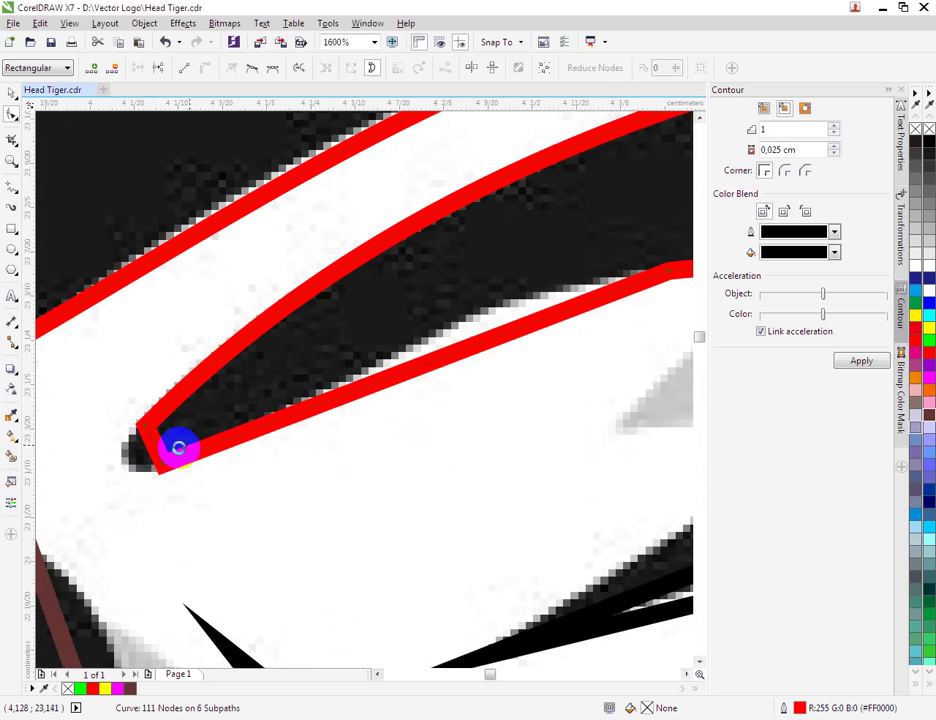
right_click(153, 449)
right_click(152, 446)
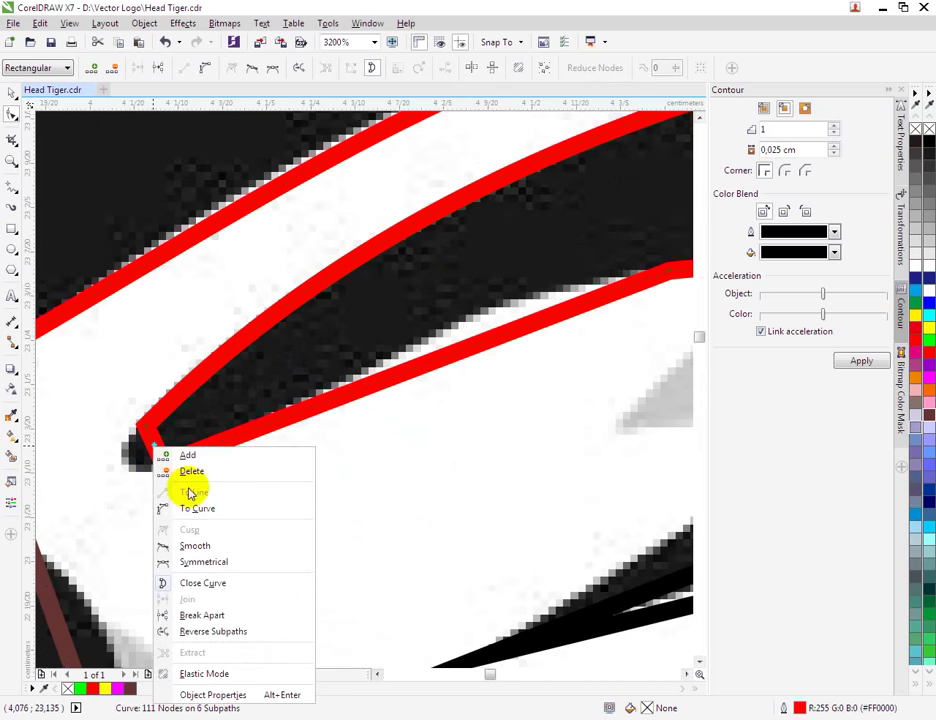
click(190, 508)
click(156, 446)
drag(145, 440, 93, 455)
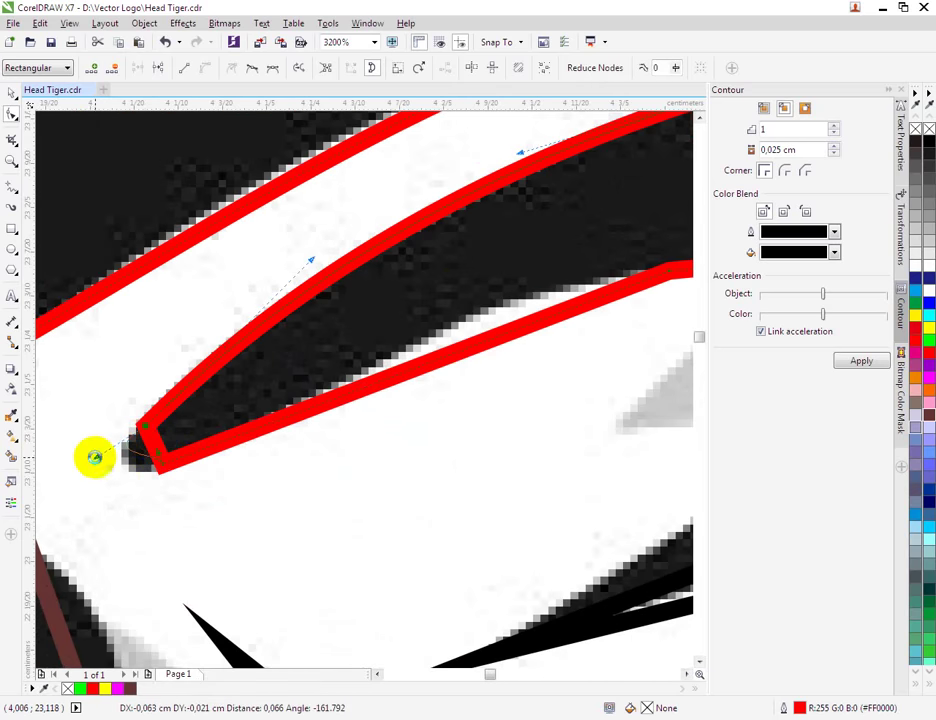
click(141, 484)
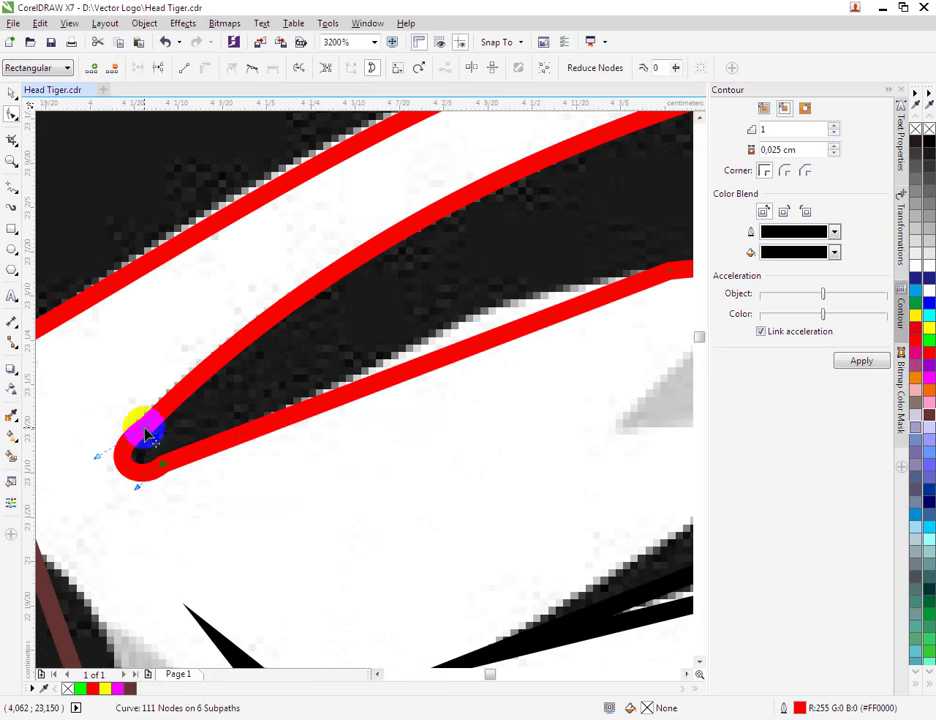
right_click(145, 432)
click(167, 474)
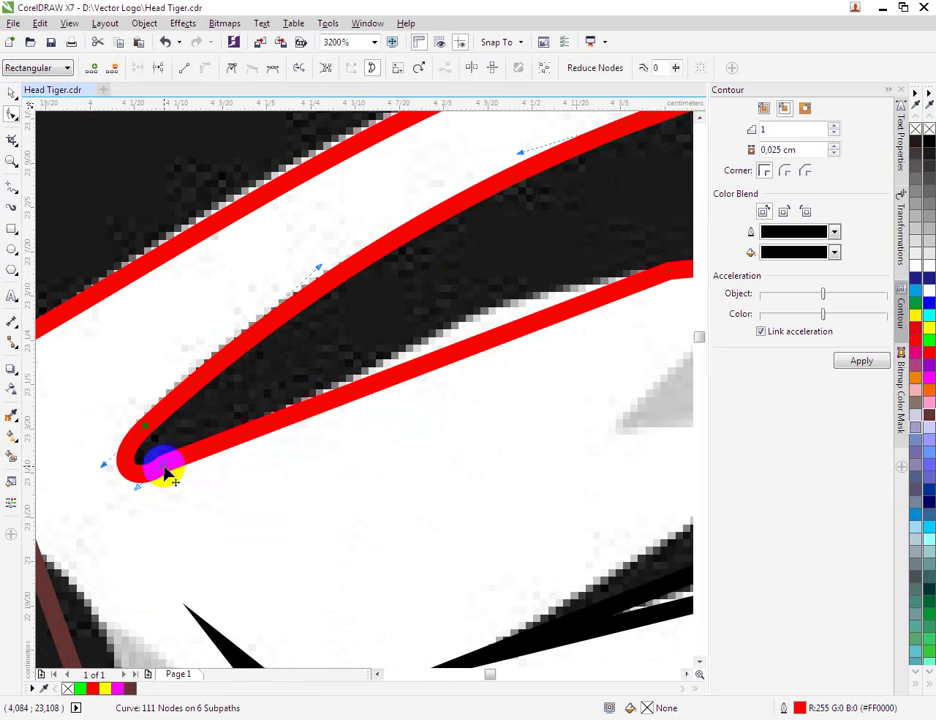
right_click(167, 474)
click(222, 309)
scroll(226, 413, down, 3)
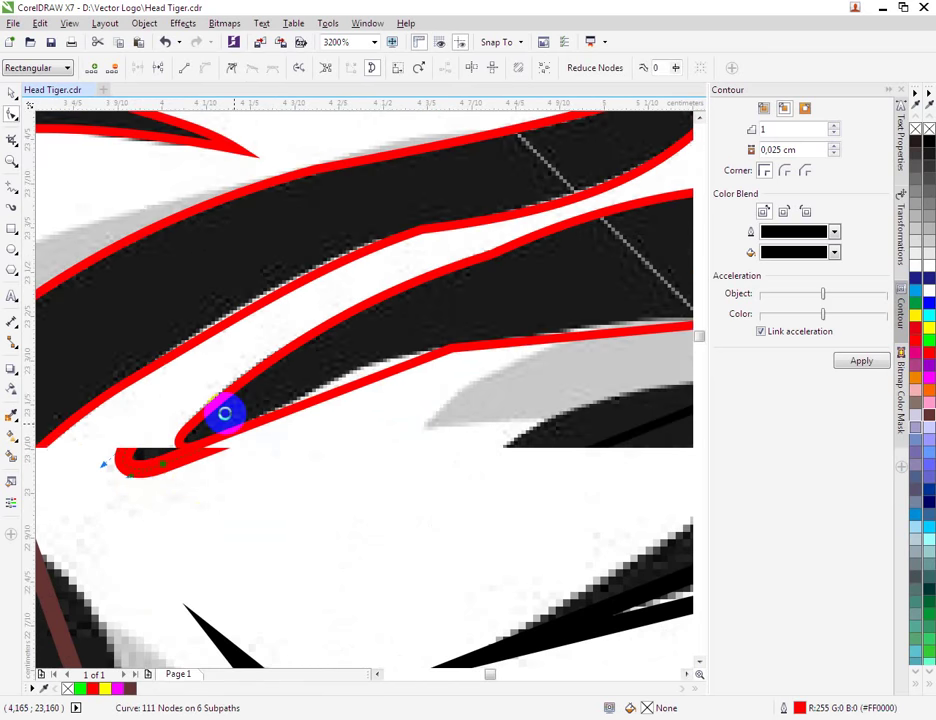
Convert the lower edge next to the red forehead stripe's rounded tip to a curve and bend it up to the black edge.
scroll(251, 397, up, 3)
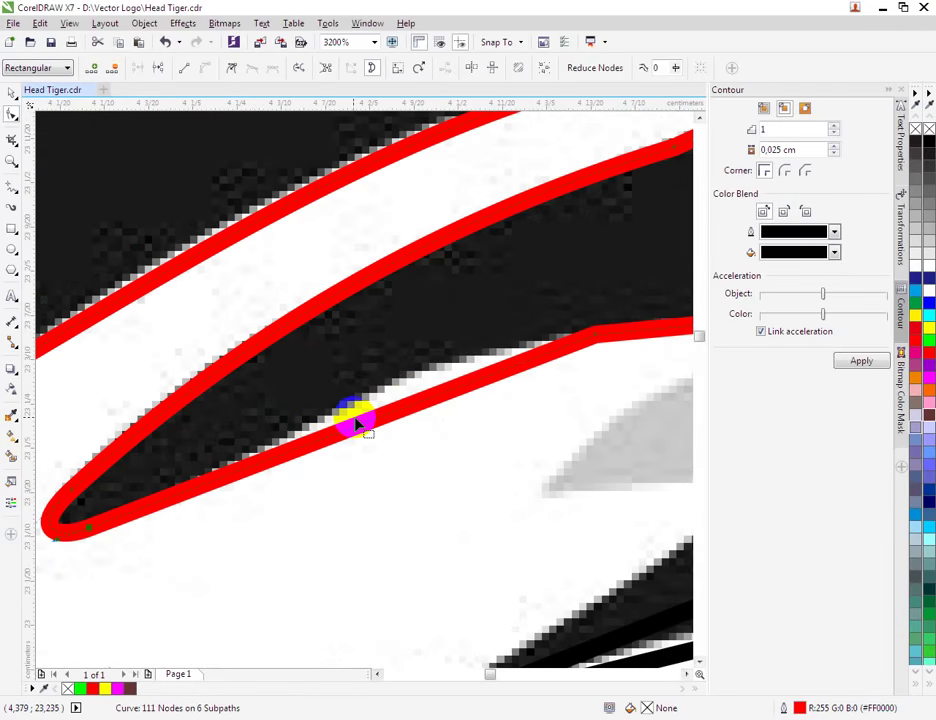
right_click(411, 414)
click(443, 466)
drag(420, 378, 303, 376)
scroll(412, 376, down, 2)
Convert the two lower-edge segments of the red forehead stripe nearest the centre line to curves and fit them to the black edge.
scroll(463, 363, up, 1)
click(420, 347)
right_click(420, 347)
click(455, 408)
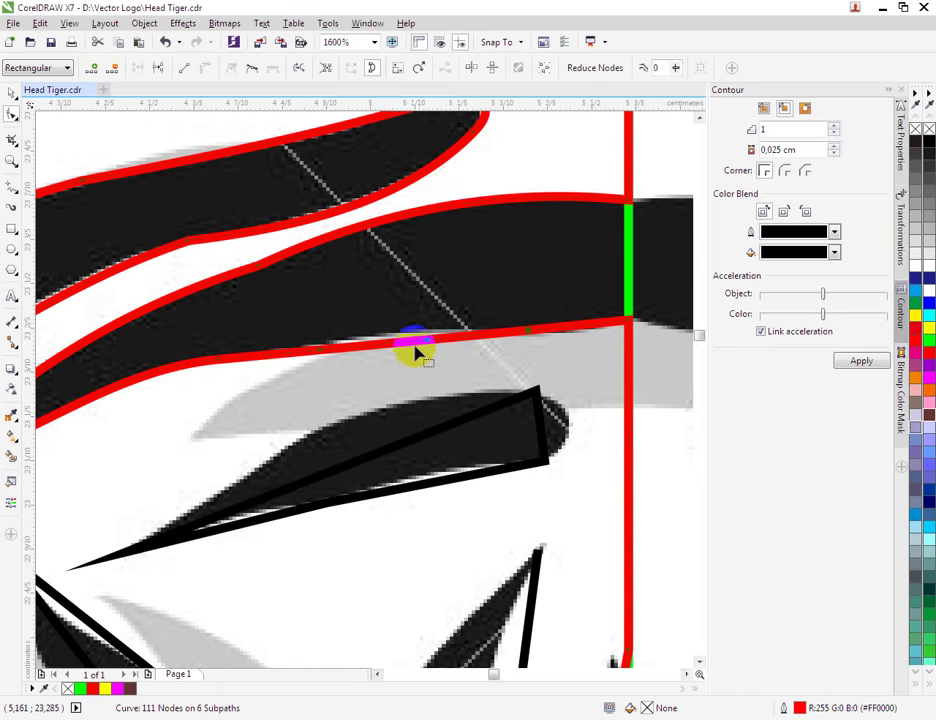
right_click(574, 330)
click(591, 388)
drag(581, 325, 583, 331)
scroll(583, 331, down, 1)
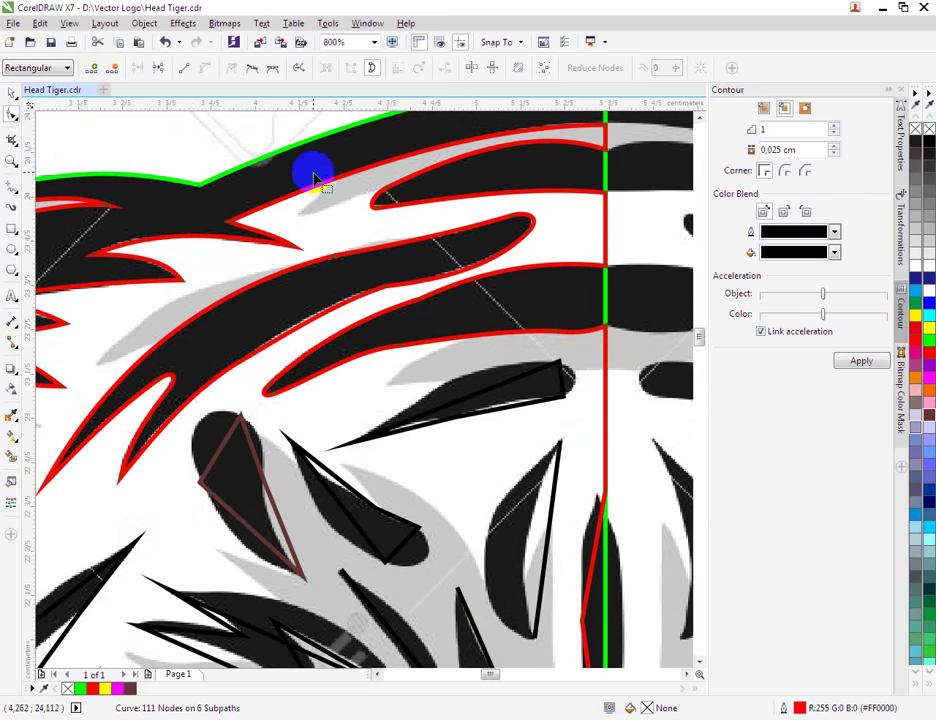
Convert the long upper edge of the forked black cheek stripe beside the nose to a curve and bend it along the black edge.
scroll(372, 320, down, 2)
scroll(373, 316, up, 1)
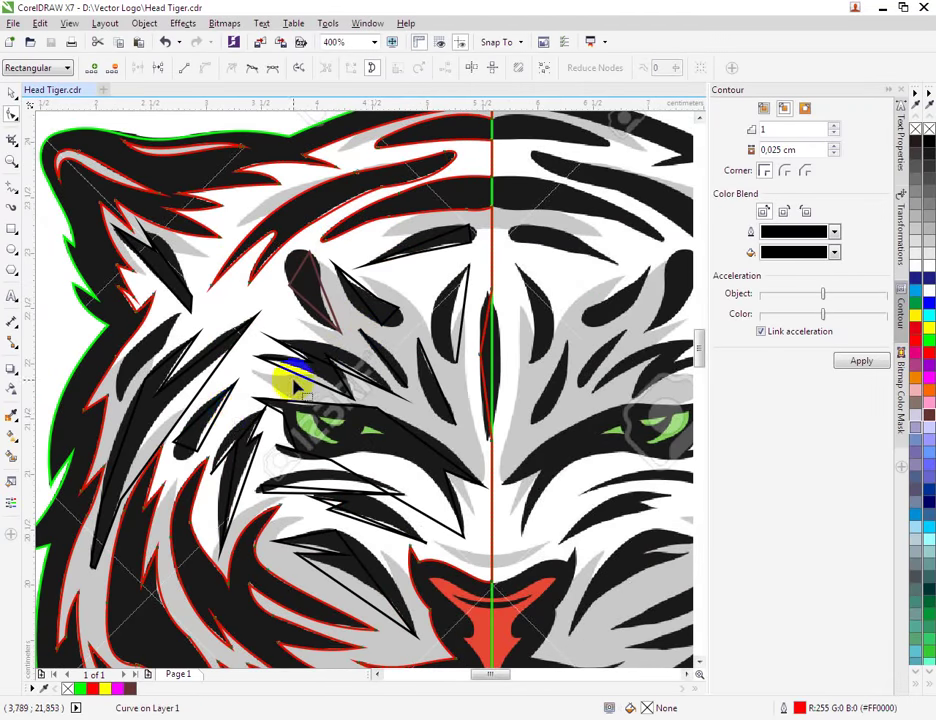
scroll(280, 378, down, 1)
scroll(318, 546, up, 1)
scroll(313, 542, up, 2)
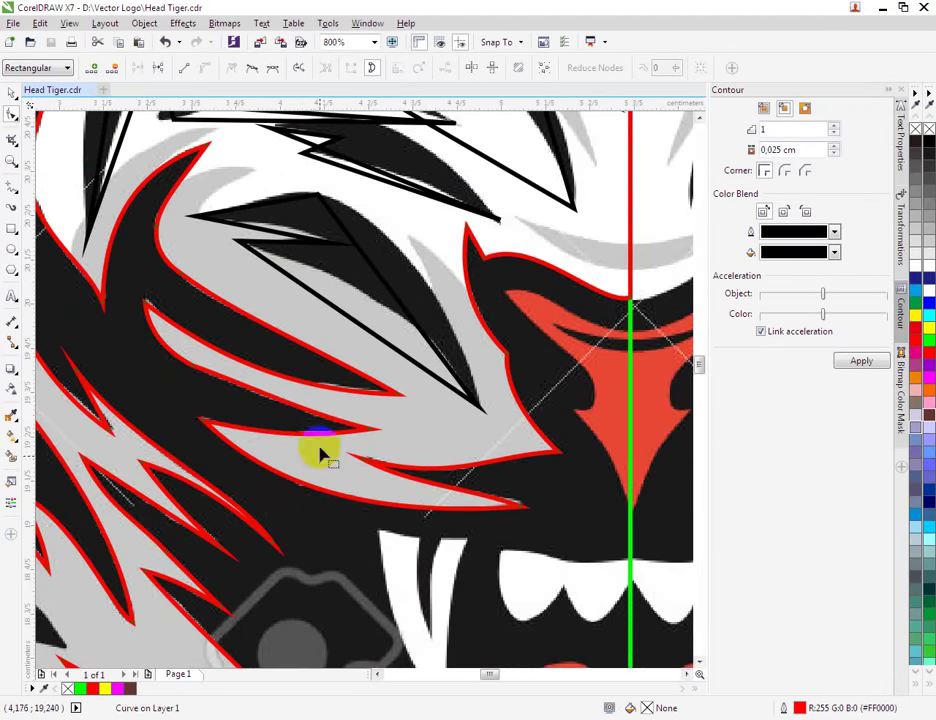
right_click(387, 287)
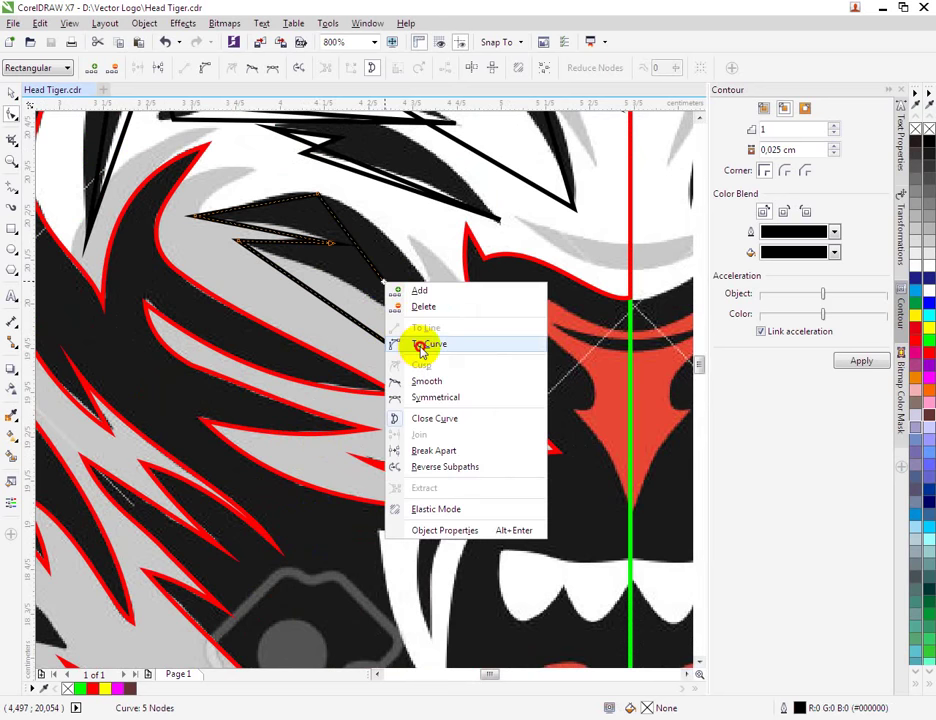
click(416, 340)
drag(401, 303, 418, 267)
Convert the long lower edge of that cheek stripe to a curve, fit it to the black edge, and add a node on it.
right_click(344, 317)
click(390, 377)
drag(406, 326, 407, 318)
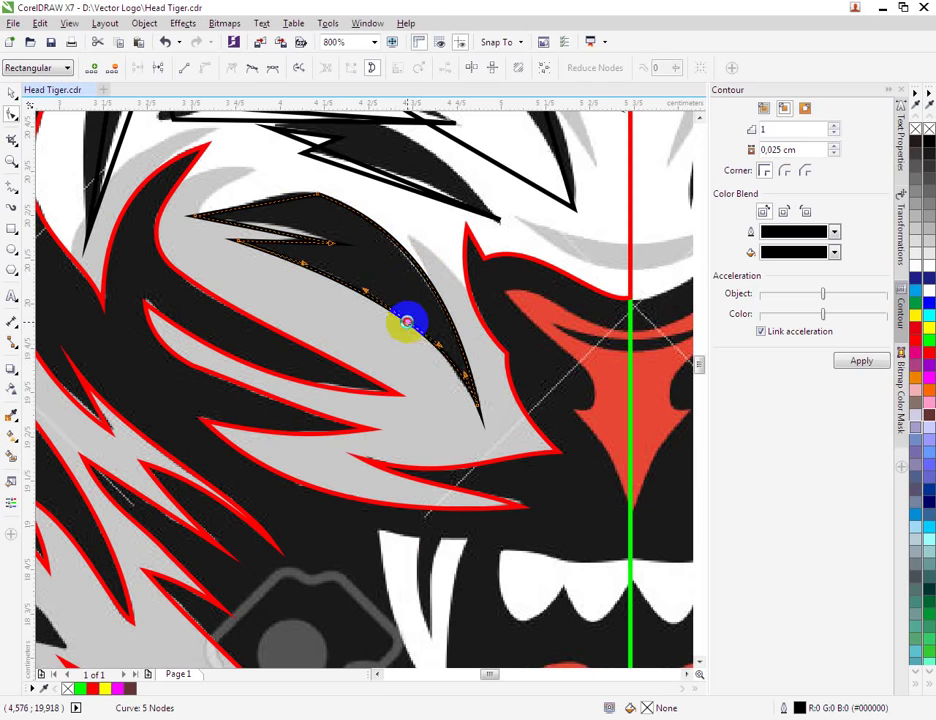
double_click(352, 306)
Convert the two edges of the notch at the cheek stripe's outer end to curves and bend them along the black edges.
scroll(263, 242, up, 1)
right_click(270, 232)
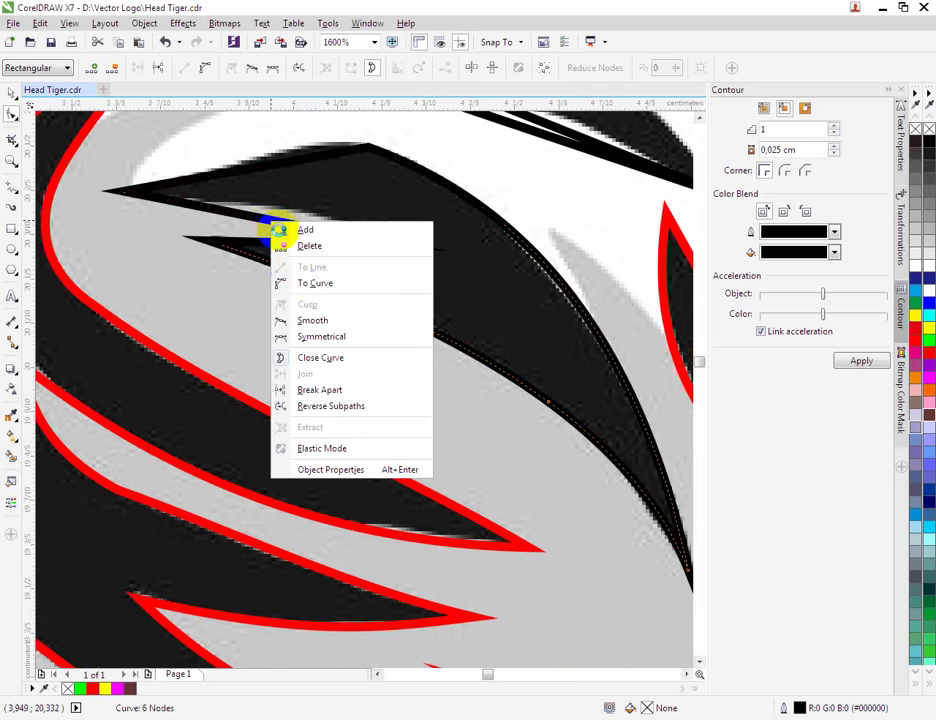
click(305, 282)
mouse_move(272, 229)
mouse_down()
mouse_move(282, 208)
mouse_move(273, 240)
mouse_up()
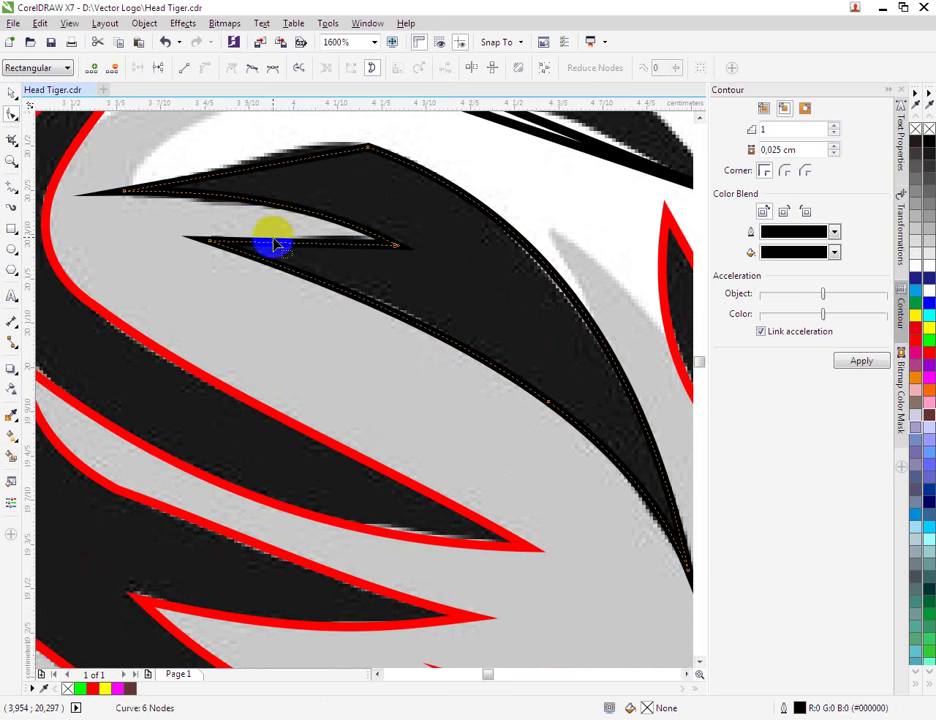
right_click(273, 246)
click(309, 305)
drag(285, 247, 268, 185)
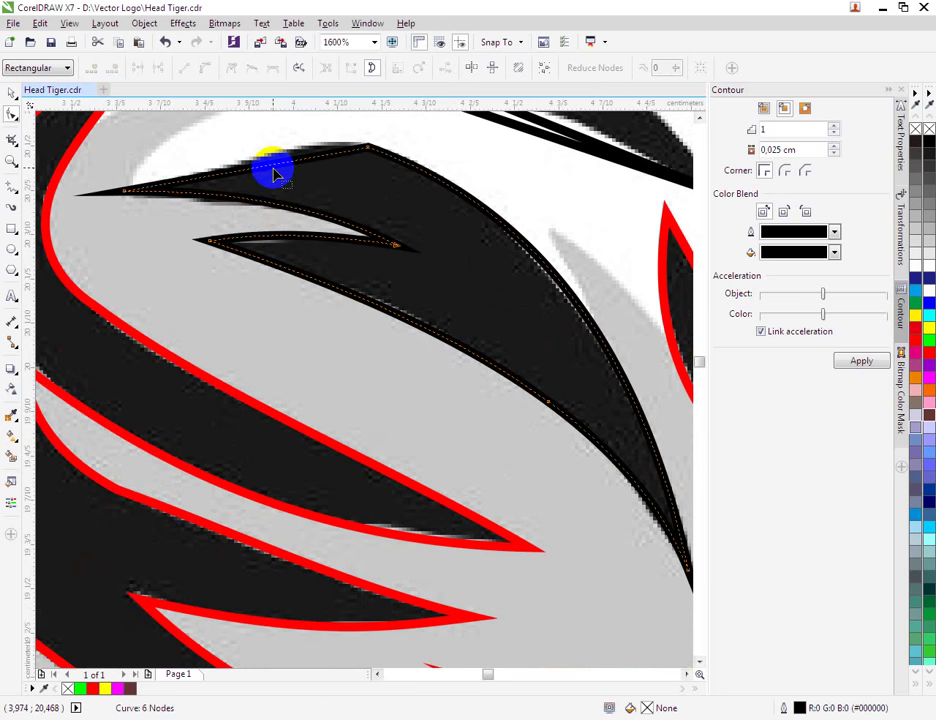
Convert the short upper edge at the cheek stripe's outer tip to a curve and bulge it up to the black edge.
right_click(279, 172)
right_click(278, 163)
click(324, 226)
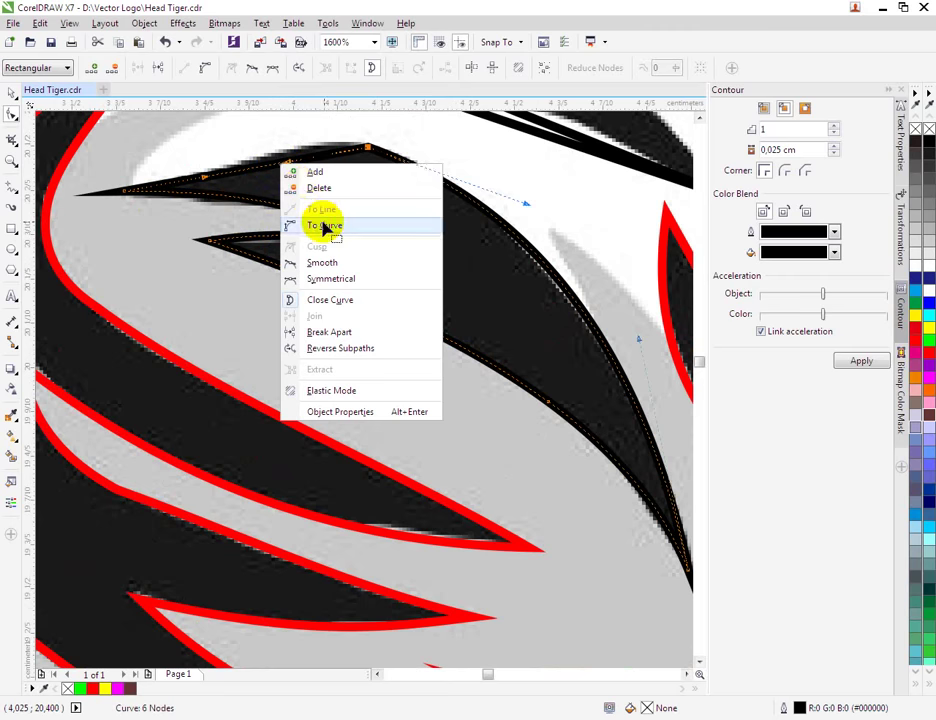
drag(289, 166, 286, 139)
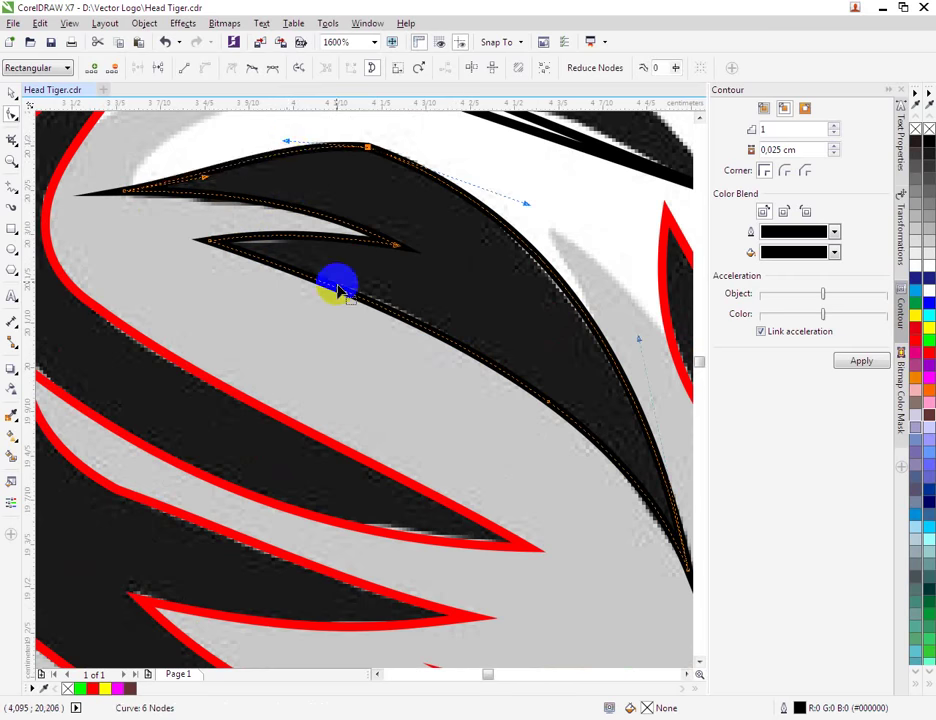
Combine the finished cheek stripe with the red outline.
scroll(320, 260, down, 1)
click(10, 90)
shift+click(281, 182)
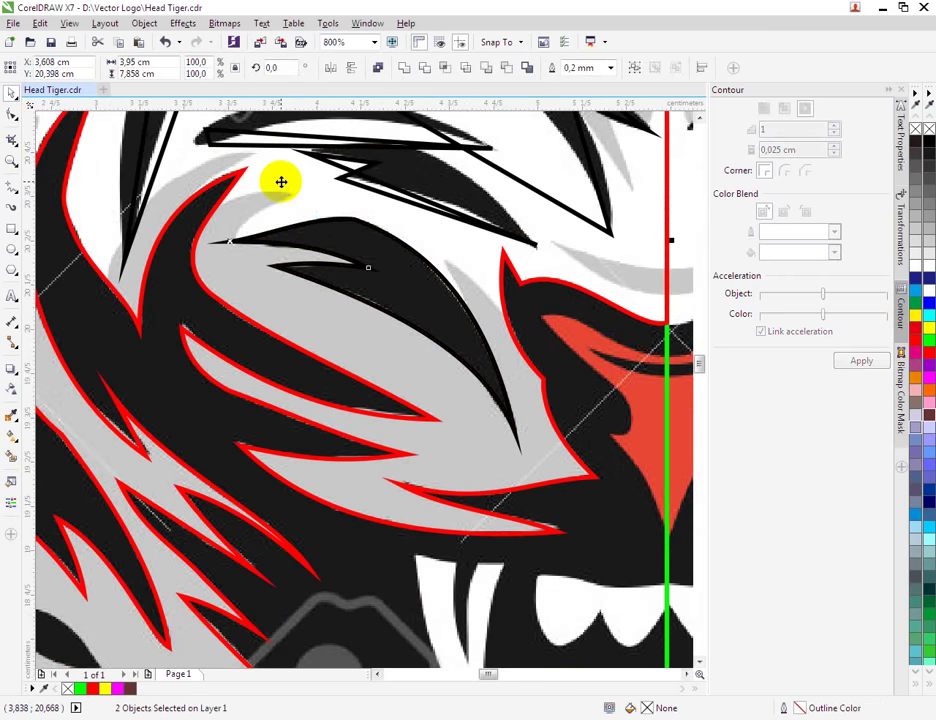
key(ctrl+l)
Convert the long lower edge of the black eye shape to a curve and bend it up along the black edge.
scroll(305, 236, down, 2)
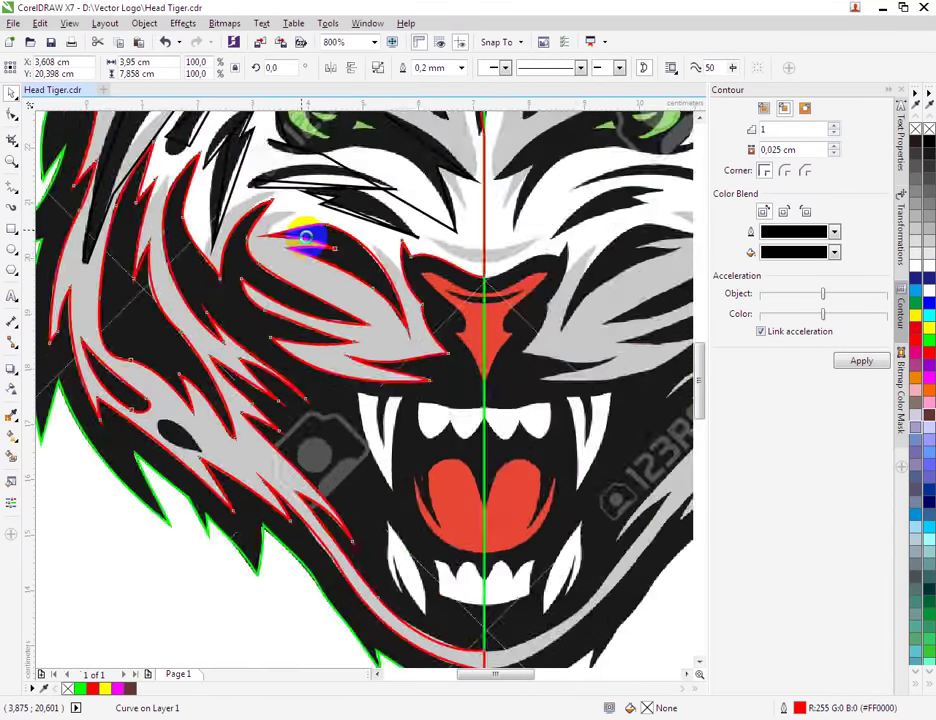
scroll(338, 203, down, 1)
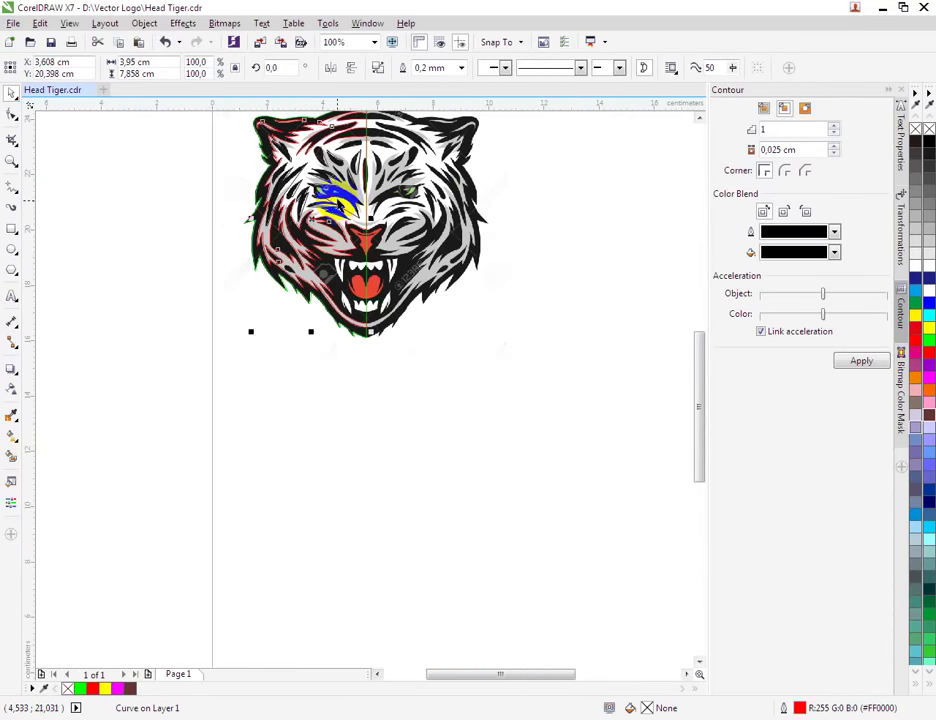
scroll(345, 160, up, 1)
scroll(345, 175, up, 2)
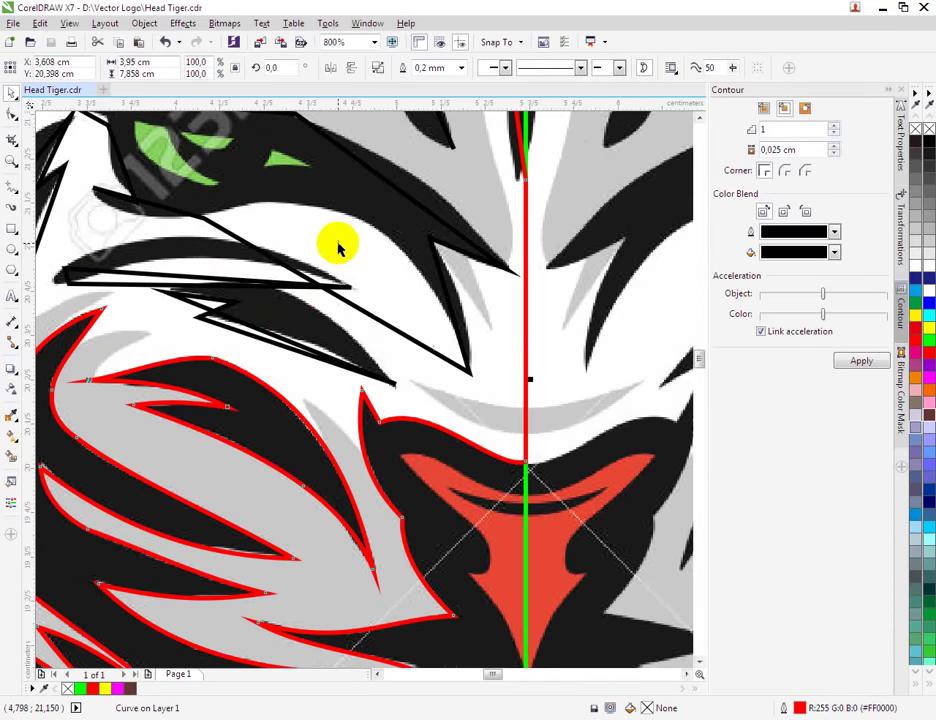
click(278, 240)
click(17, 118)
click(315, 288)
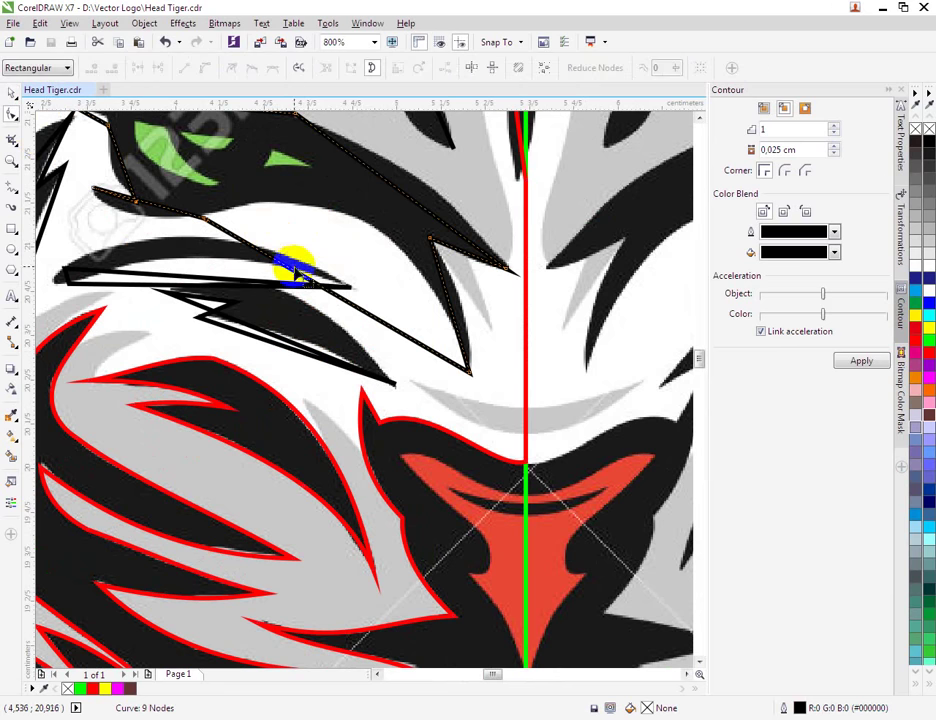
right_click(315, 288)
click(330, 345)
drag(322, 296, 368, 225)
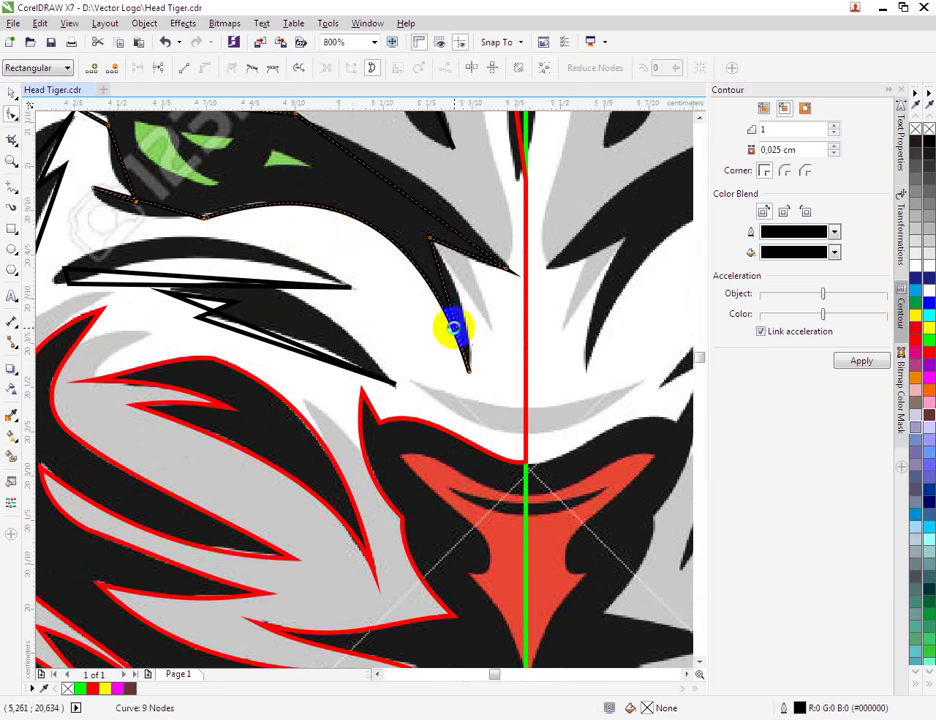
Convert the two edges of the fork at the eye shape's inner corner to curves and fit them to the black edges.
scroll(455, 330, up, 1)
right_click(450, 302)
click(490, 362)
drag(449, 297, 474, 292)
scroll(472, 288, down, 1)
scroll(472, 230, up, 1)
right_click(472, 230)
click(487, 253)
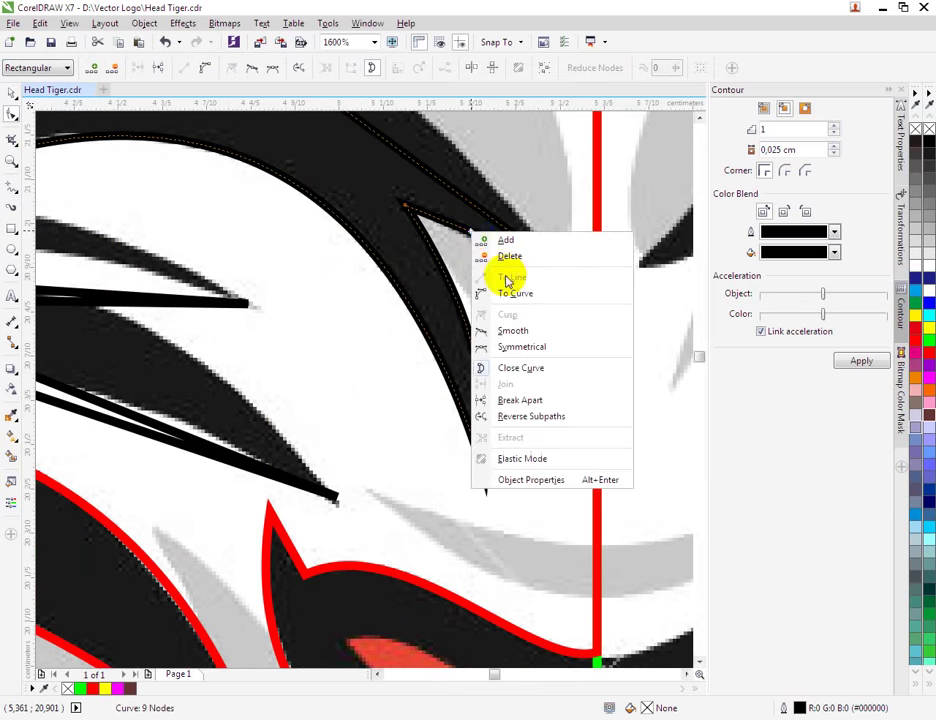
drag(488, 240, 490, 250)
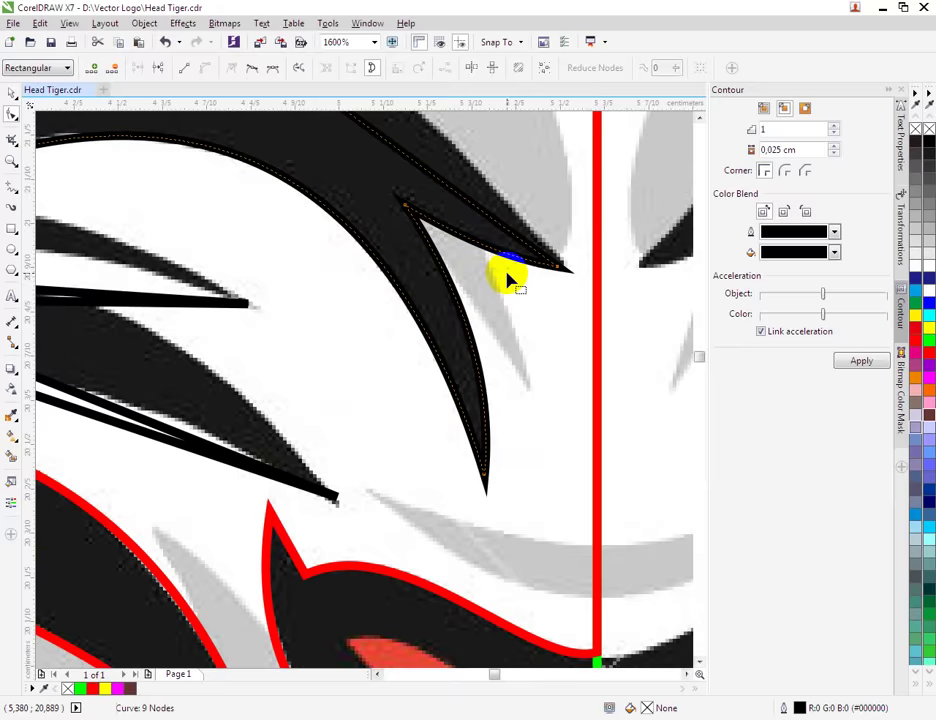
Convert the eye shape's upper edge nearest the centre line to a curve and bend it out to the black edge.
scroll(506, 274, down, 1)
scroll(433, 195, up, 1)
right_click(432, 200)
click(464, 263)
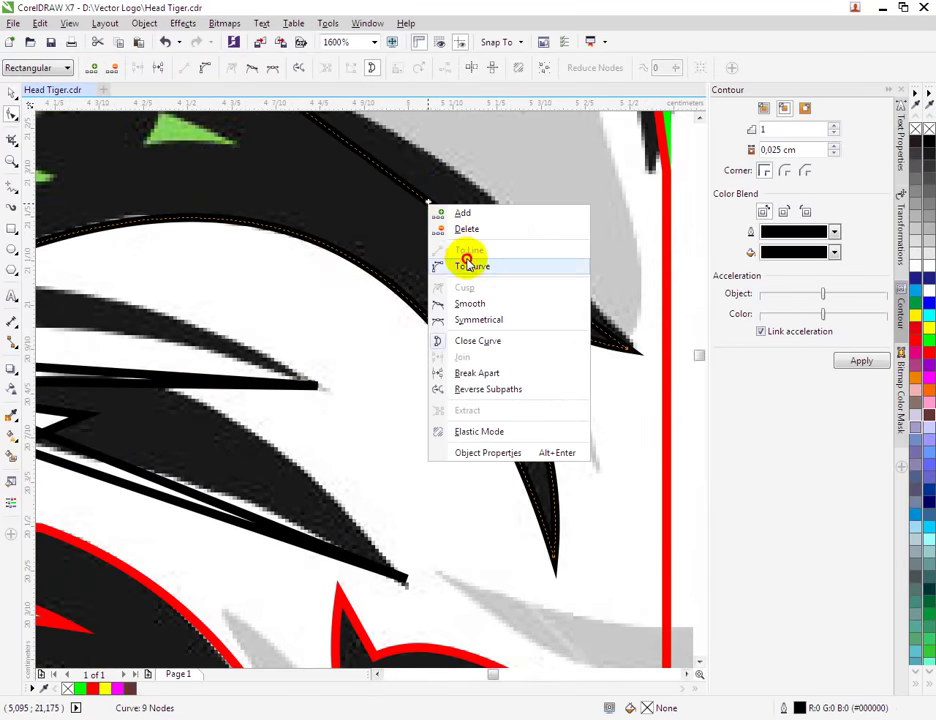
drag(447, 220, 479, 193)
Convert the eye shape's upper edge above the green iris to a curve, fit it, and smooth the node joining it to the inner part.
scroll(313, 203, down, 3)
scroll(340, 225, up, 2)
scroll(350, 240, up, 1)
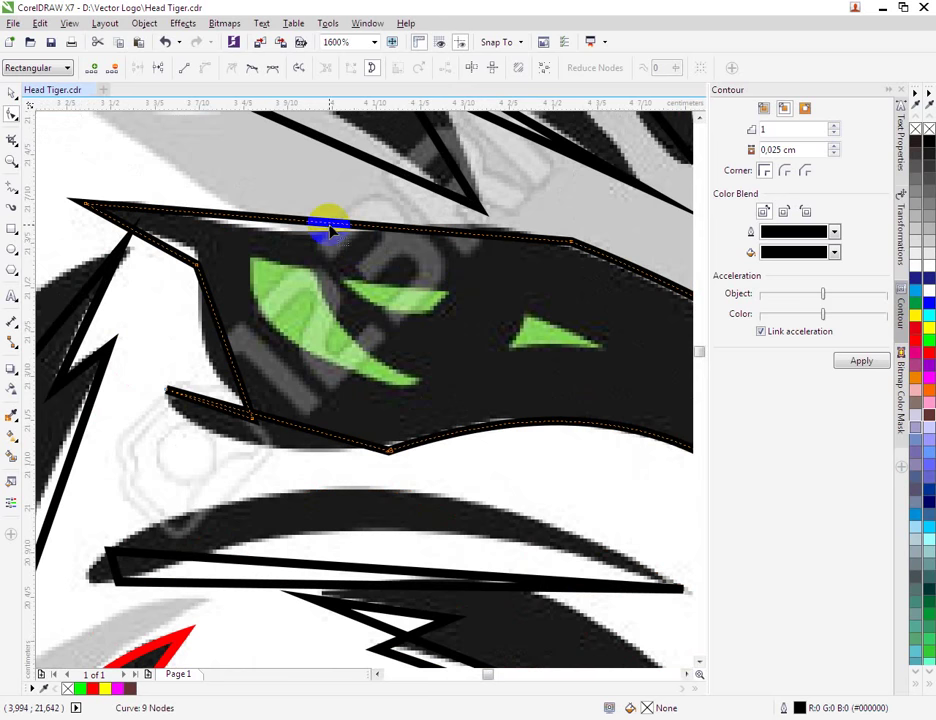
right_click(316, 223)
click(297, 225)
right_click(308, 221)
click(351, 284)
drag(245, 220, 596, 262)
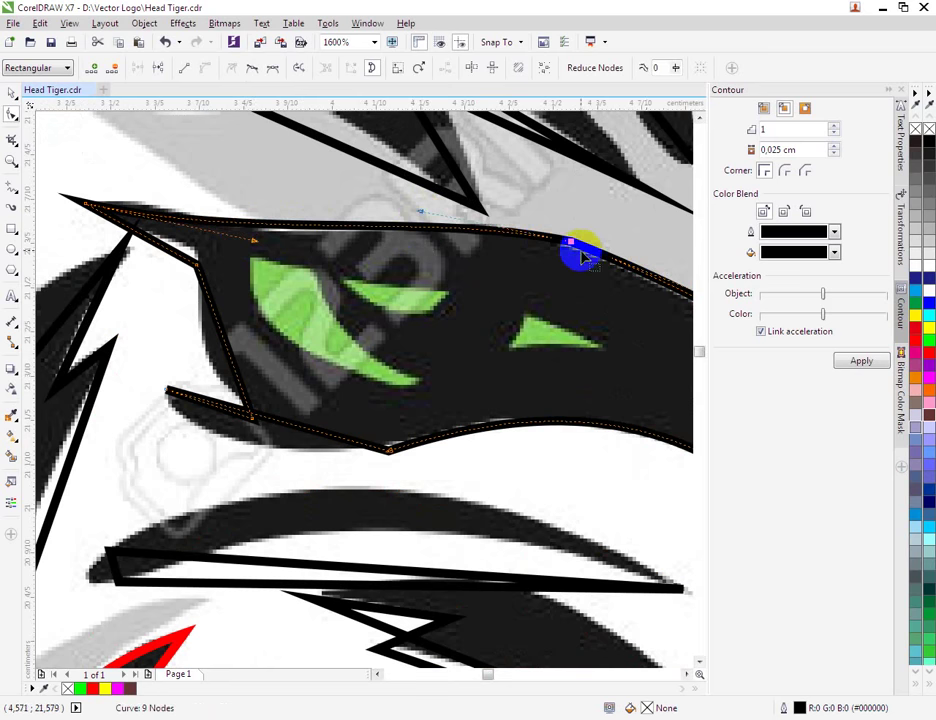
right_click(575, 247)
click(620, 338)
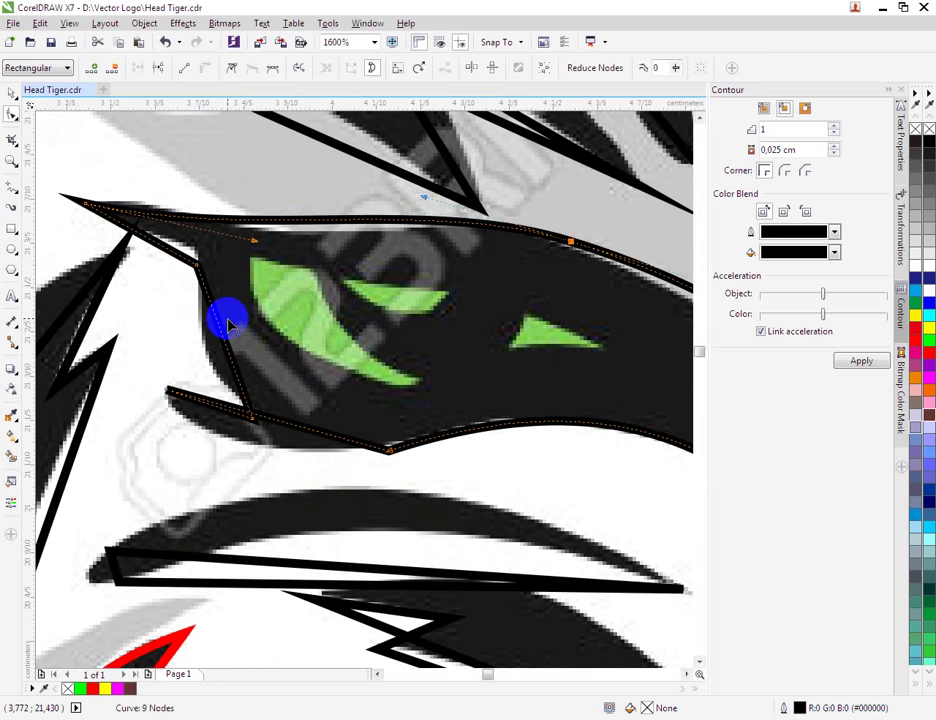
Convert the two edges at the eye shape's outer corner to curves and bend them along the black edge.
click(200, 262)
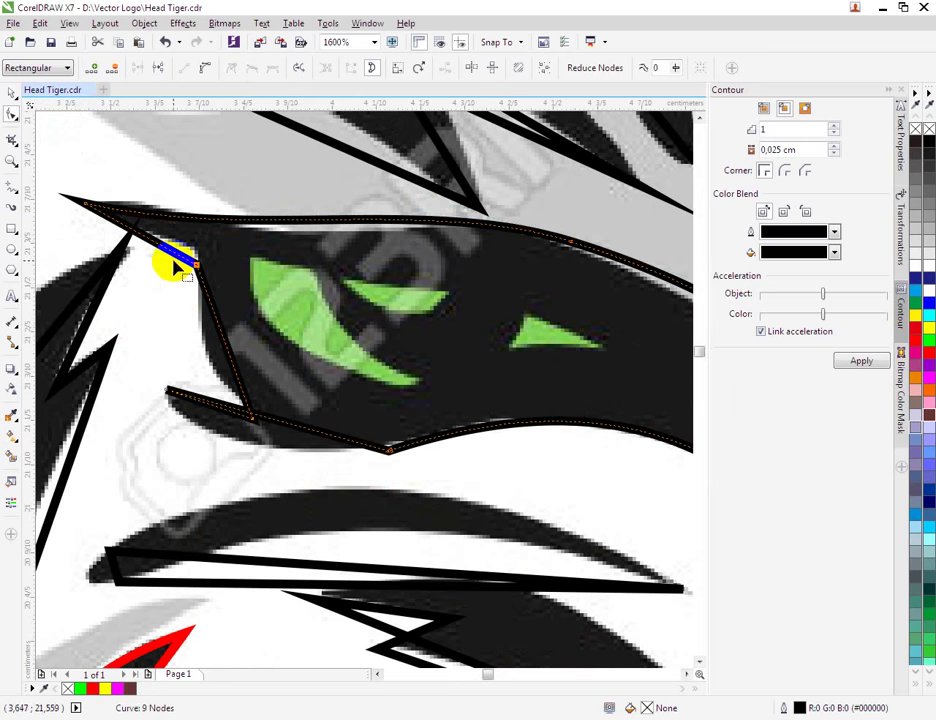
right_click(178, 256)
click(203, 309)
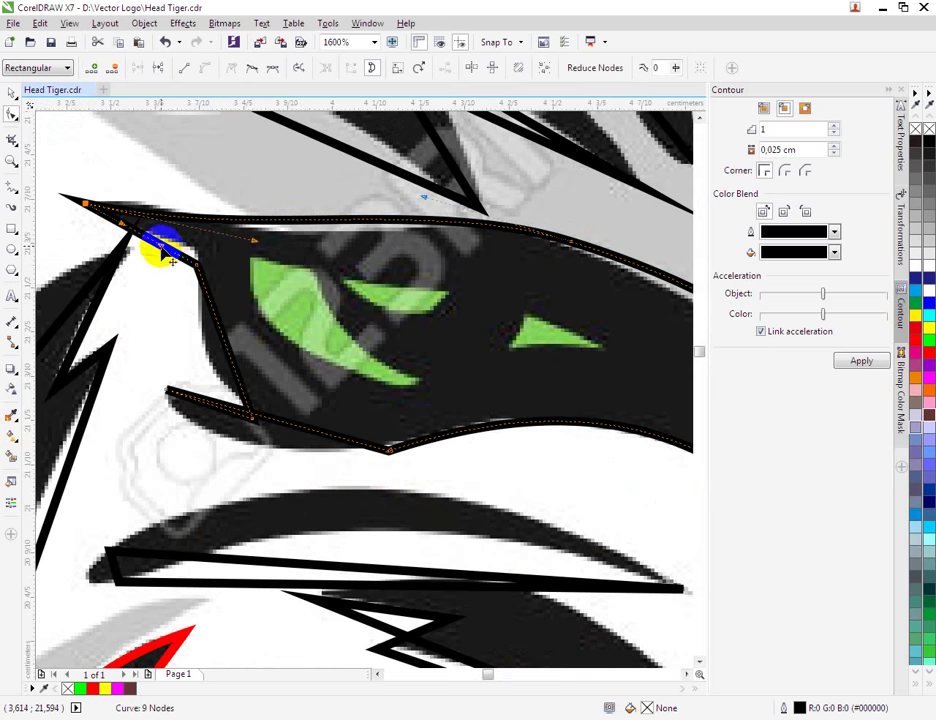
drag(197, 253, 224, 348)
click(266, 402)
drag(222, 338, 209, 347)
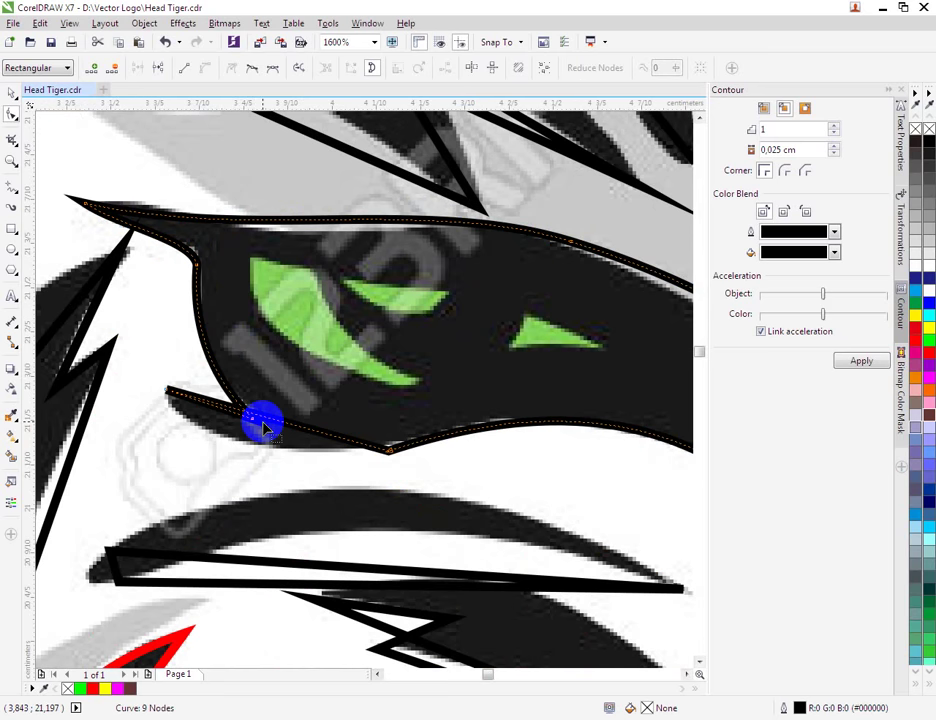
Convert the lower edge of the small spike under the eye's outer corner to a curve and bend it down to the black edge.
right_click(267, 422)
click(238, 362)
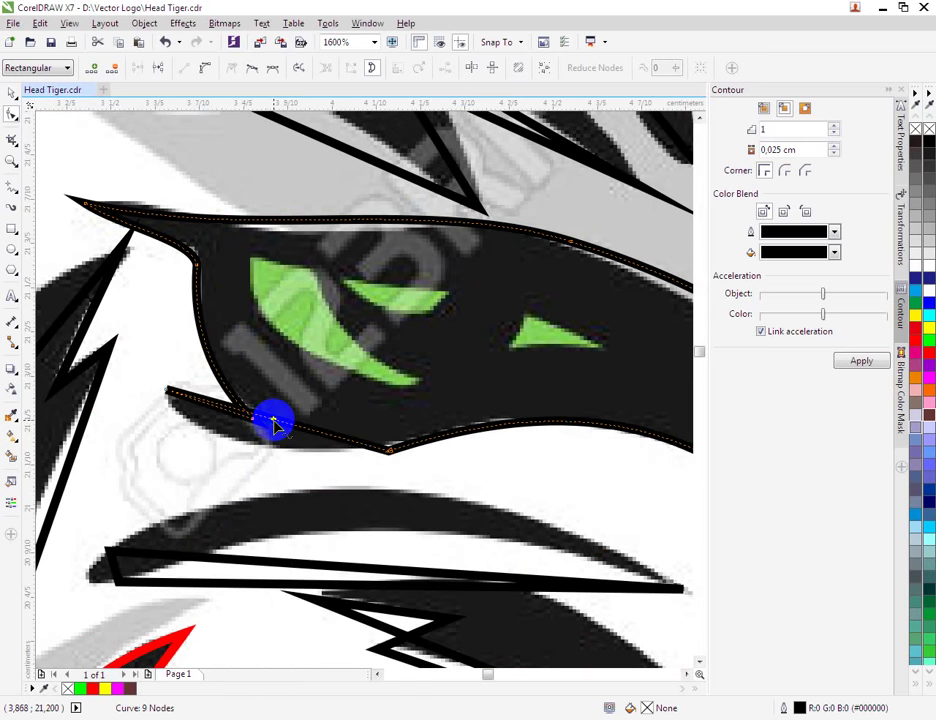
right_click(273, 421)
click(314, 481)
drag(287, 424, 248, 432)
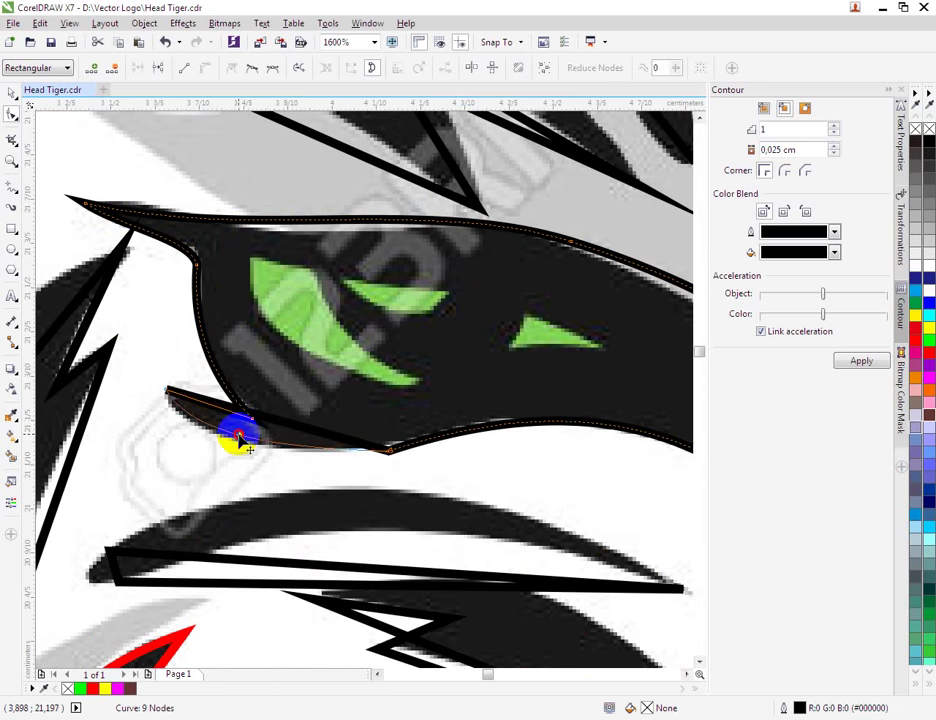
Combine the finished eye shape with the red outline.
scroll(240, 440, down, 2)
scroll(300, 385, up, 1)
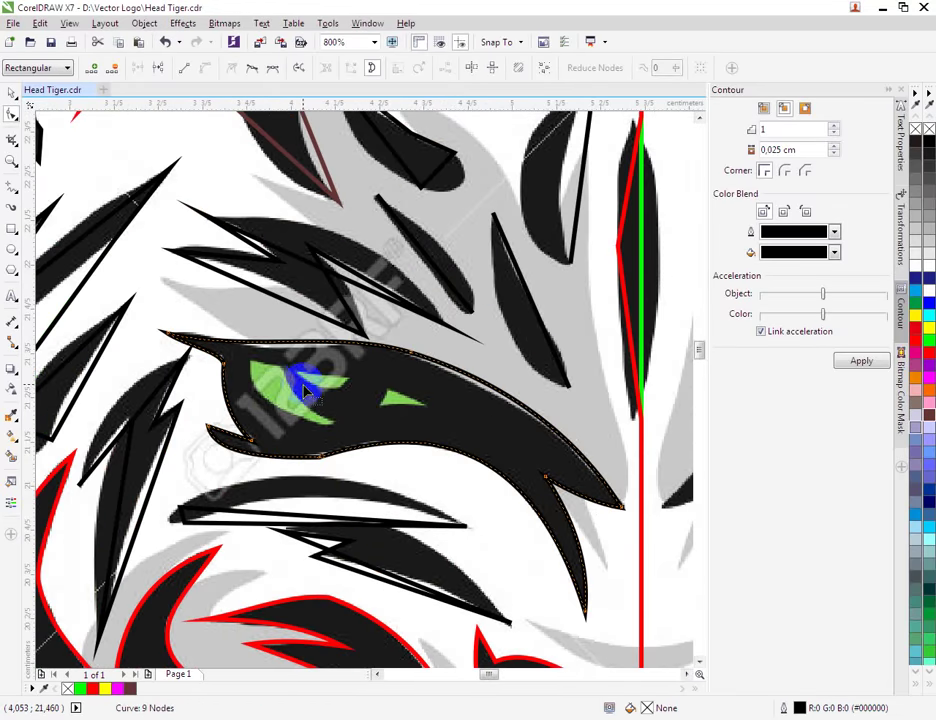
scroll(272, 332, down, 1)
click(11, 92)
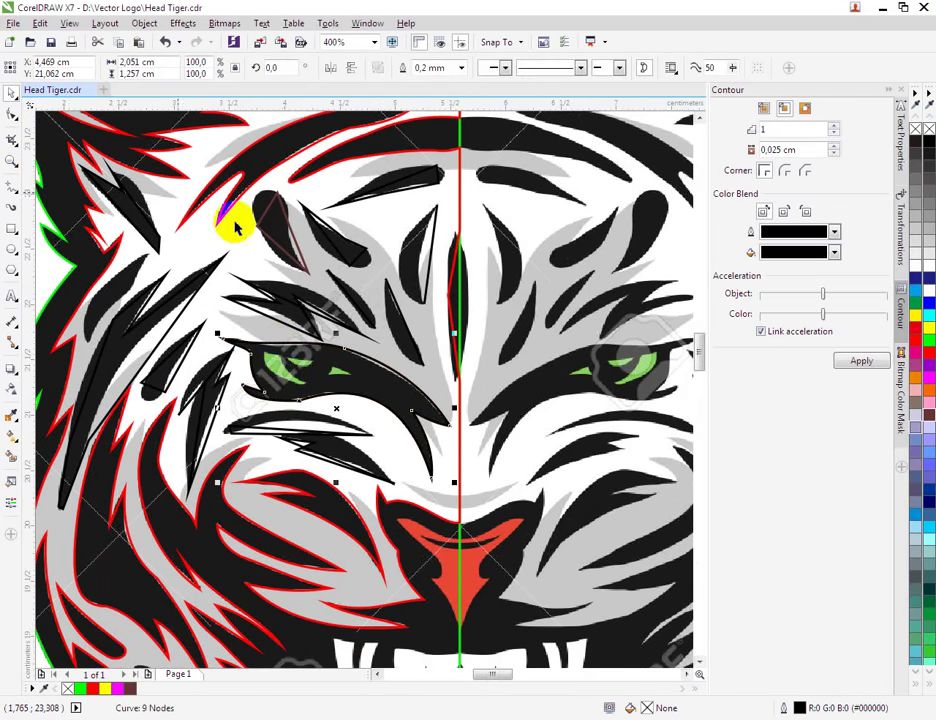
shift+click(206, 326)
key(ctrl+l)
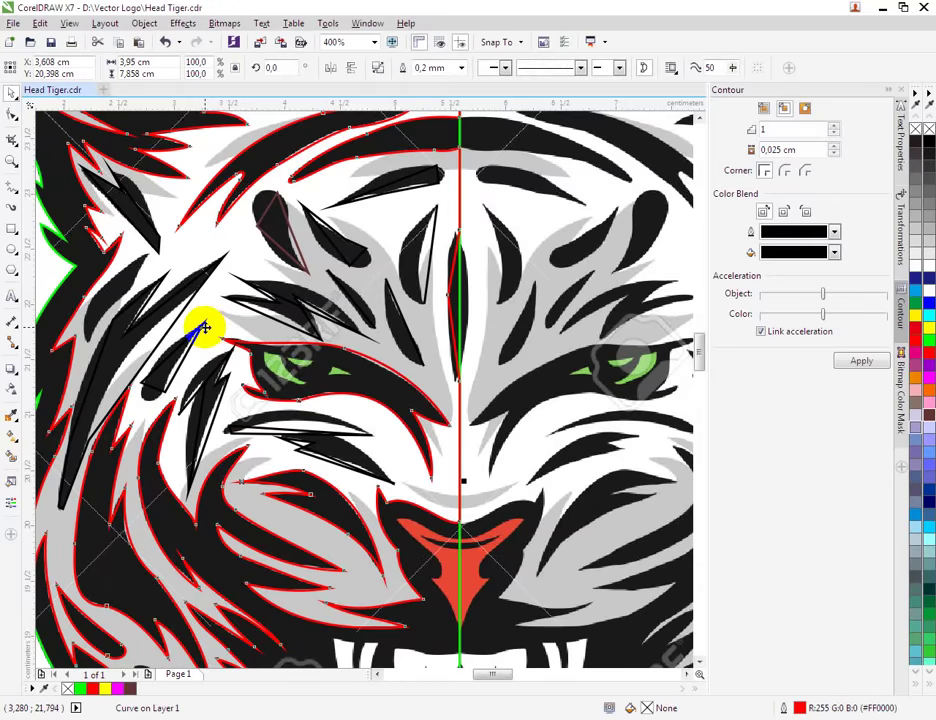
Convert the upper outer edge and adjoining notch edge of the forked stripe beside the eye's outer corner to curves and fit them to the black.
scroll(205, 328, down, 1)
scroll(256, 365, down, 1)
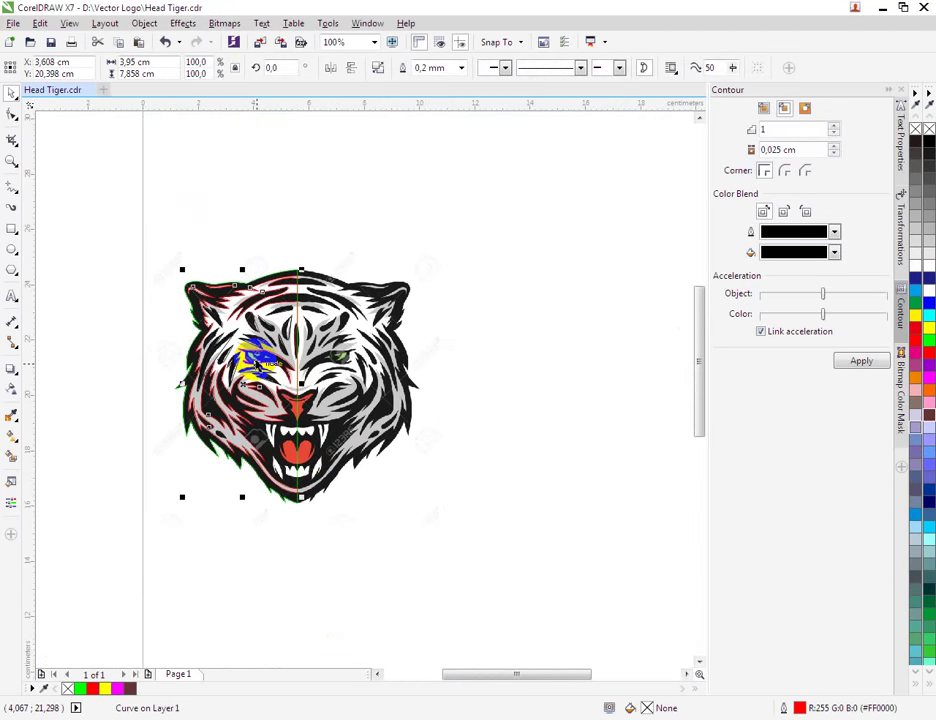
scroll(247, 330, up, 3)
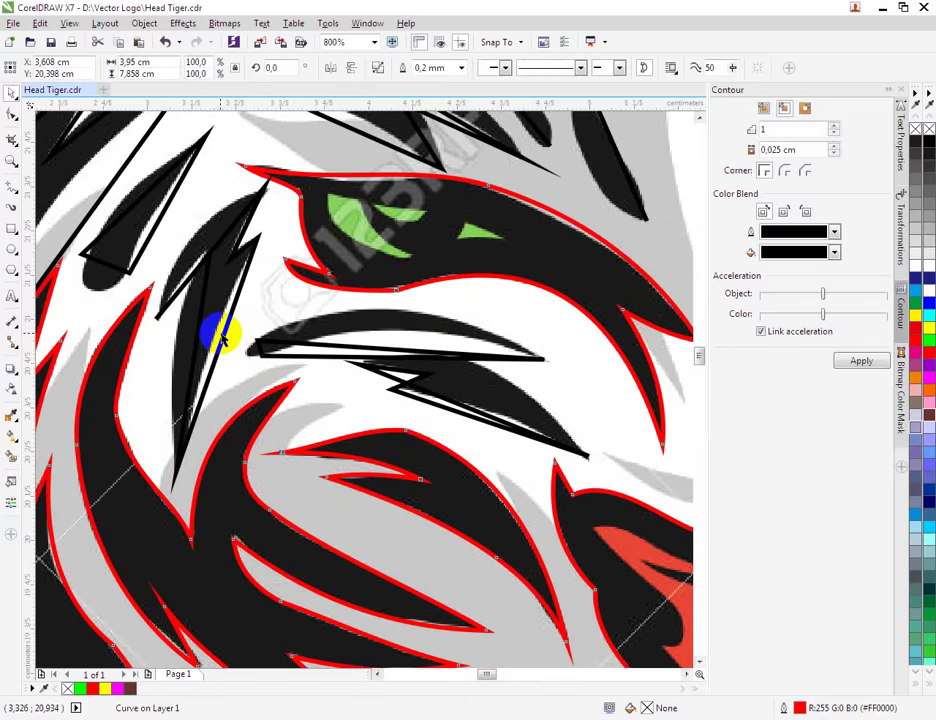
click(12, 113)
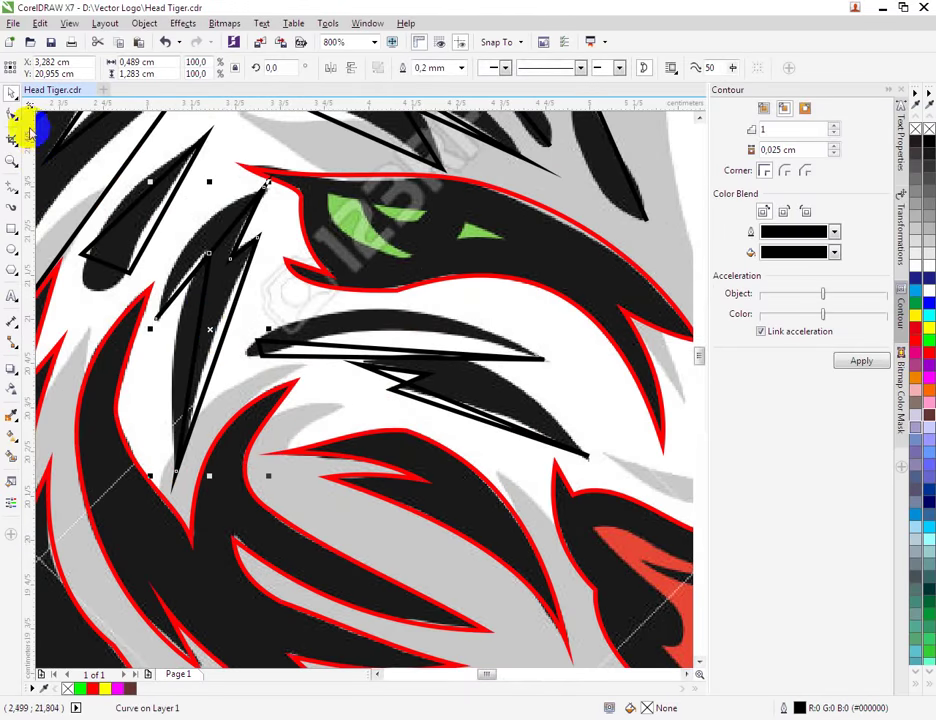
right_click(221, 241)
click(245, 302)
drag(217, 255, 201, 234)
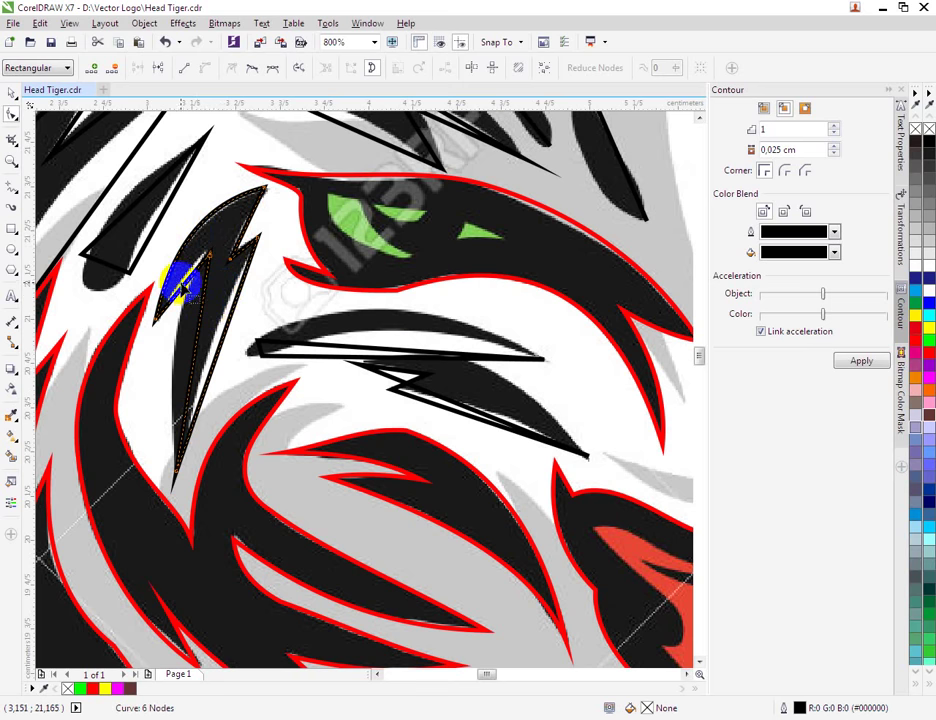
right_click(186, 282)
click(222, 348)
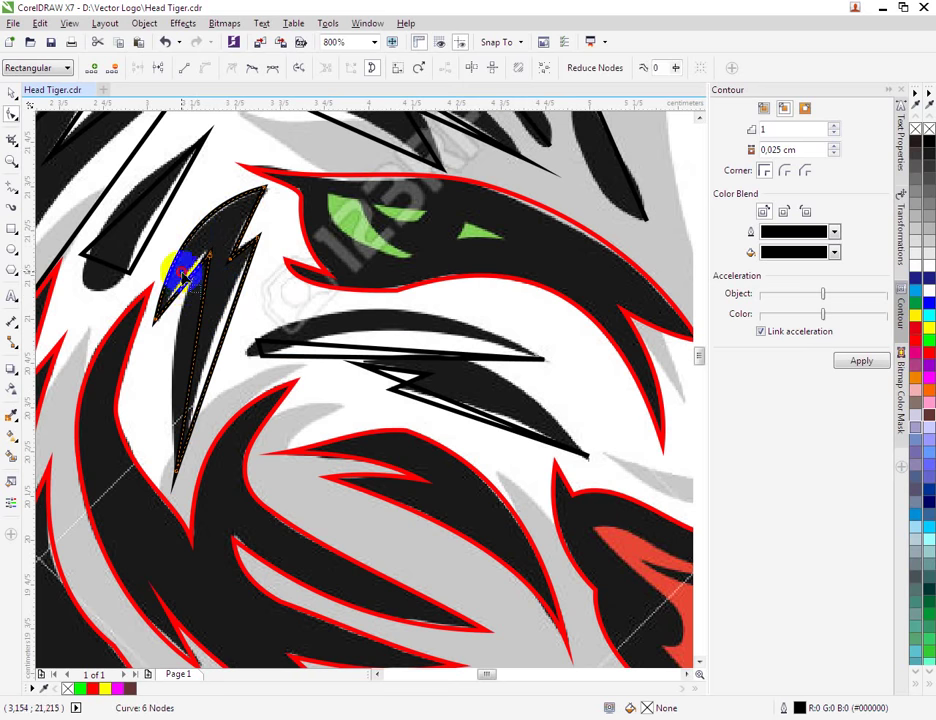
drag(186, 286, 213, 343)
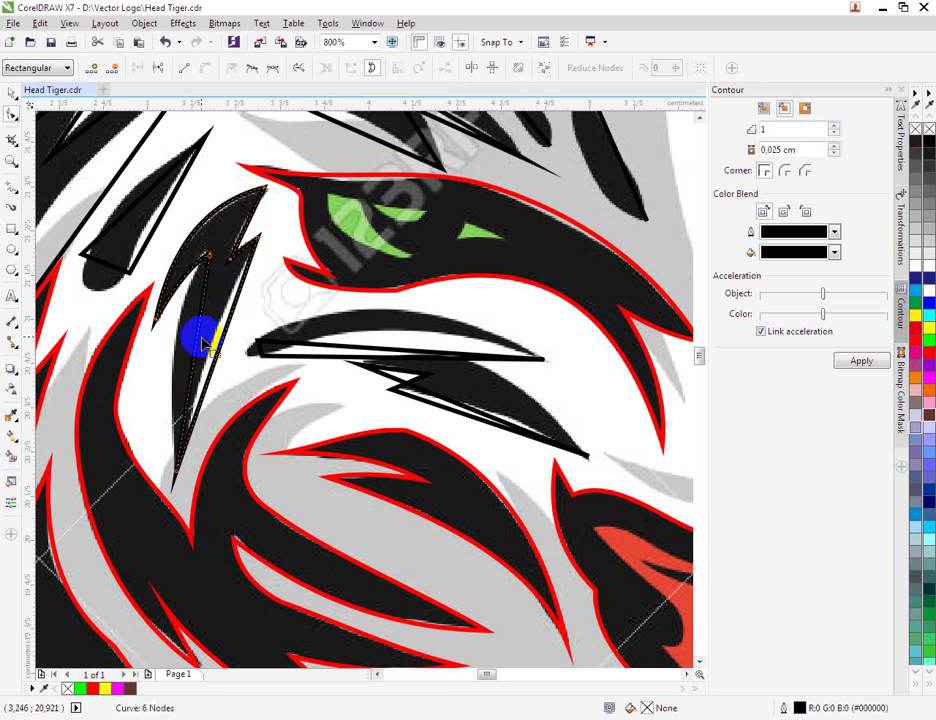
Convert the two long lower edges of the forked stripe beside the eye's outer corner to curves and bend them along the black.
right_click(199, 337)
click(198, 339)
right_click(200, 340)
click(230, 393)
drag(192, 359, 215, 352)
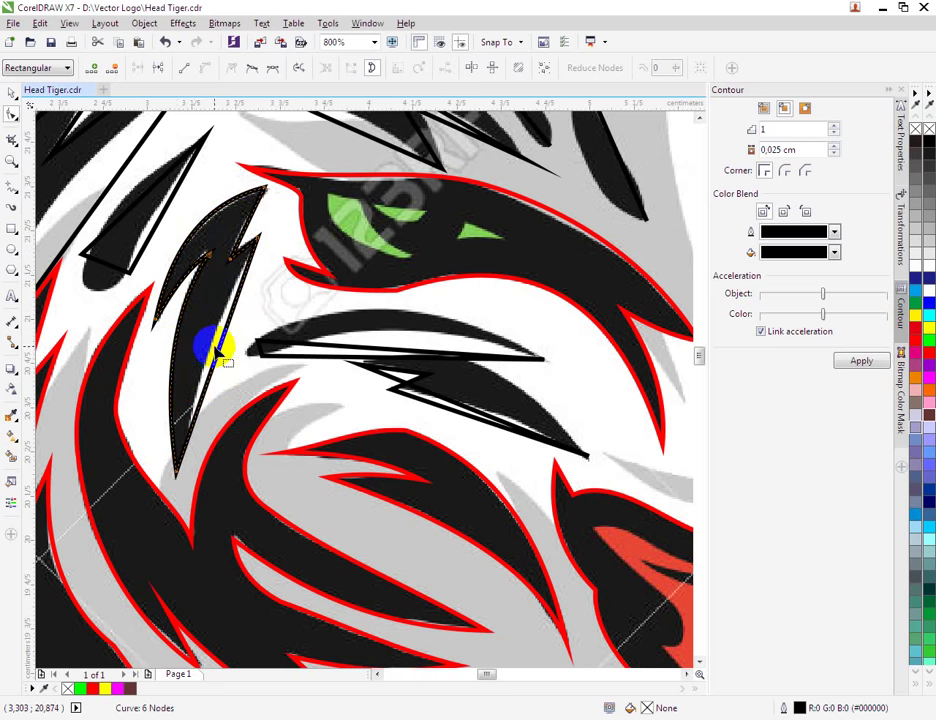
right_click(224, 347)
click(238, 403)
drag(219, 354, 209, 345)
scroll(215, 340, down, 2)
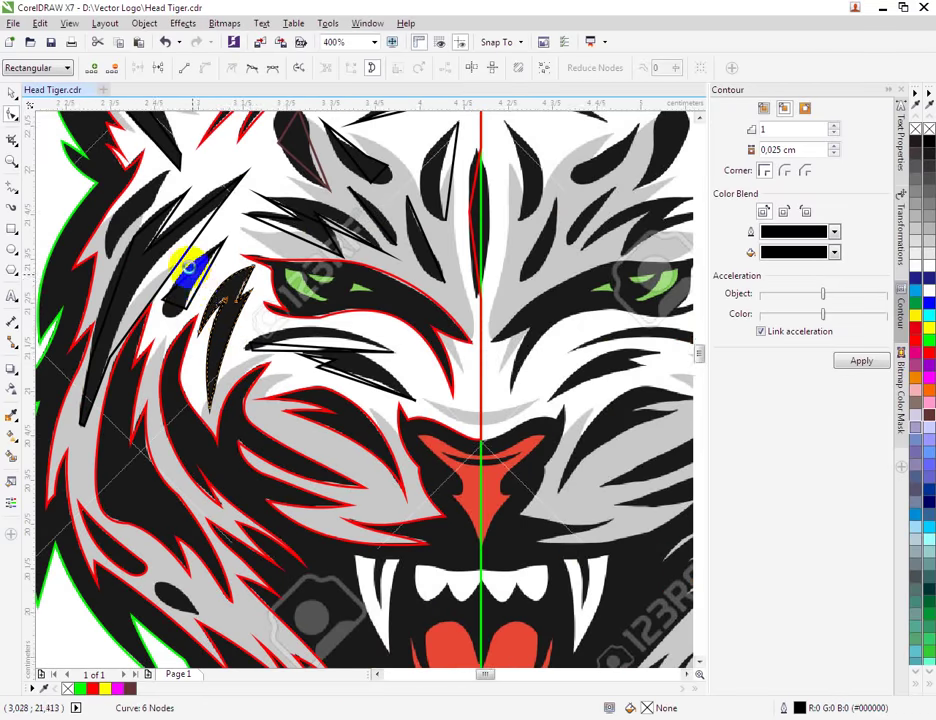
Adjust the blunt-end corners of the teardrop stripe beside the forked one, and convert its short end edge to a curve rounded around the black.
scroll(180, 265, up, 2)
scroll(150, 343, up, 2)
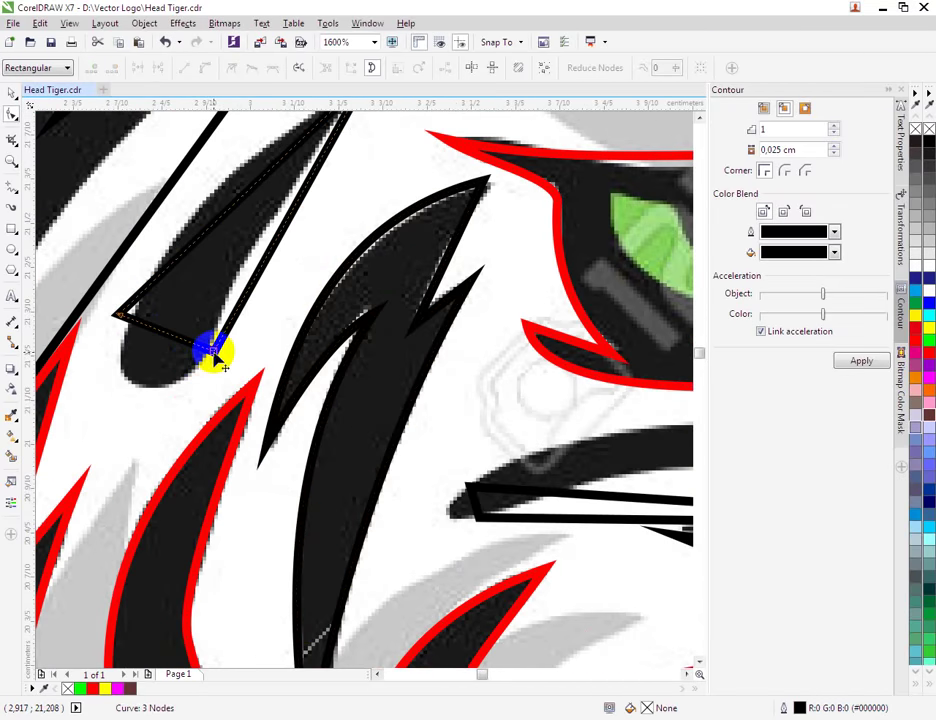
drag(214, 352, 211, 355)
click(120, 318)
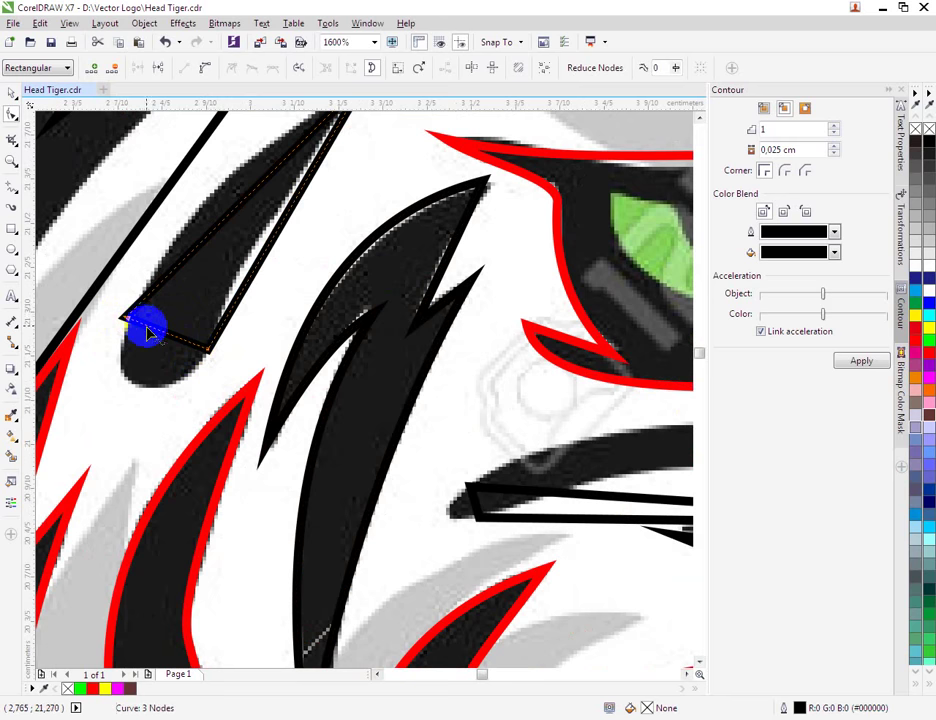
right_click(146, 326)
click(165, 384)
drag(160, 342, 208, 357)
drag(142, 398, 158, 406)
Convert the two long sides of the teardrop stripe to curves and fit them to the black edges.
scroll(222, 320, down, 1)
scroll(228, 263, up, 1)
right_click(230, 268)
click(250, 323)
drag(237, 263, 268, 292)
right_click(270, 298)
click(300, 355)
drag(262, 310, 209, 400)
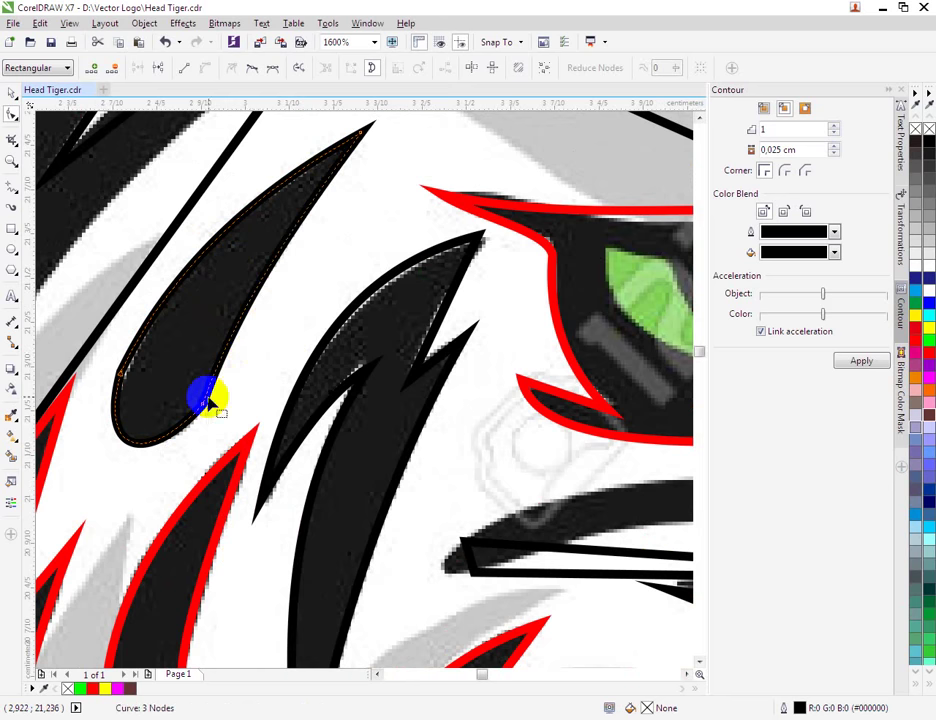
Make the two nodes at the teardrop's rounded end smooth and combine the finished shape with the red outline.
right_click(204, 404)
click(246, 488)
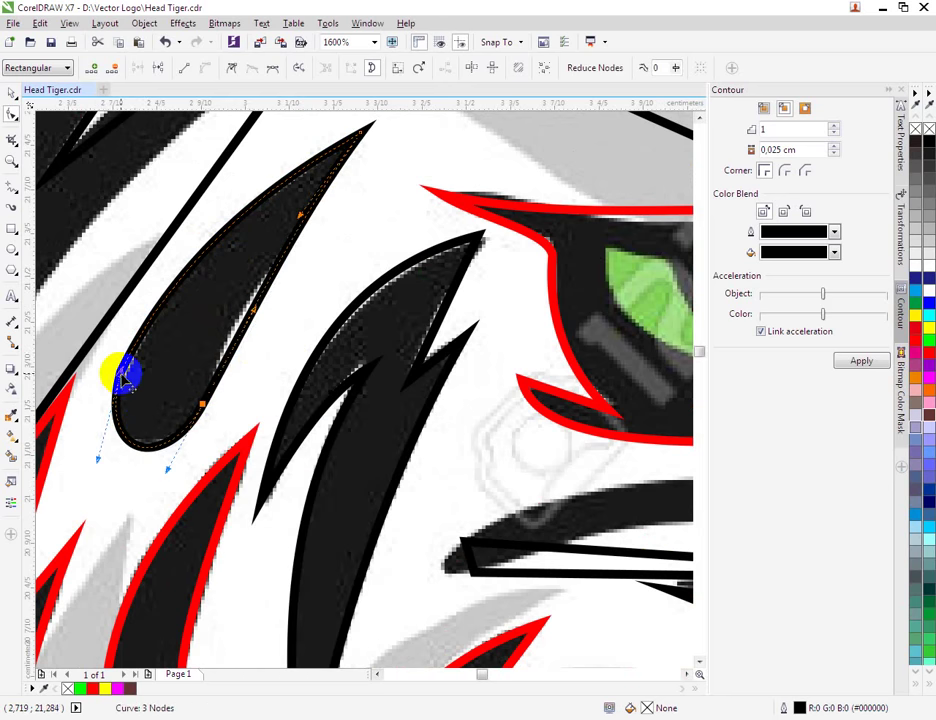
right_click(125, 378)
click(167, 470)
scroll(171, 472, down, 2)
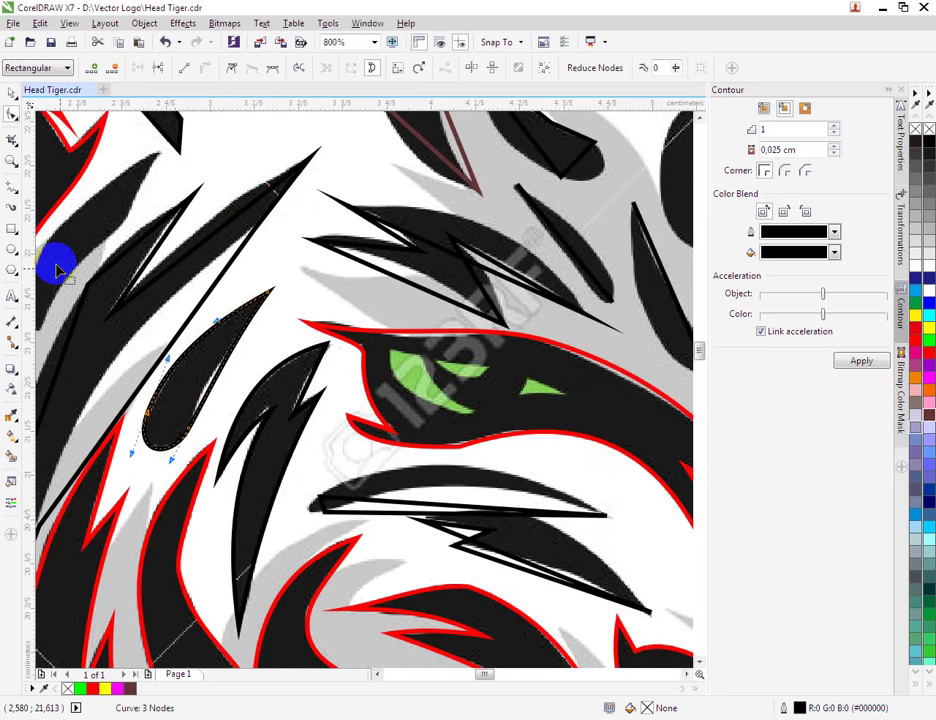
click(13, 93)
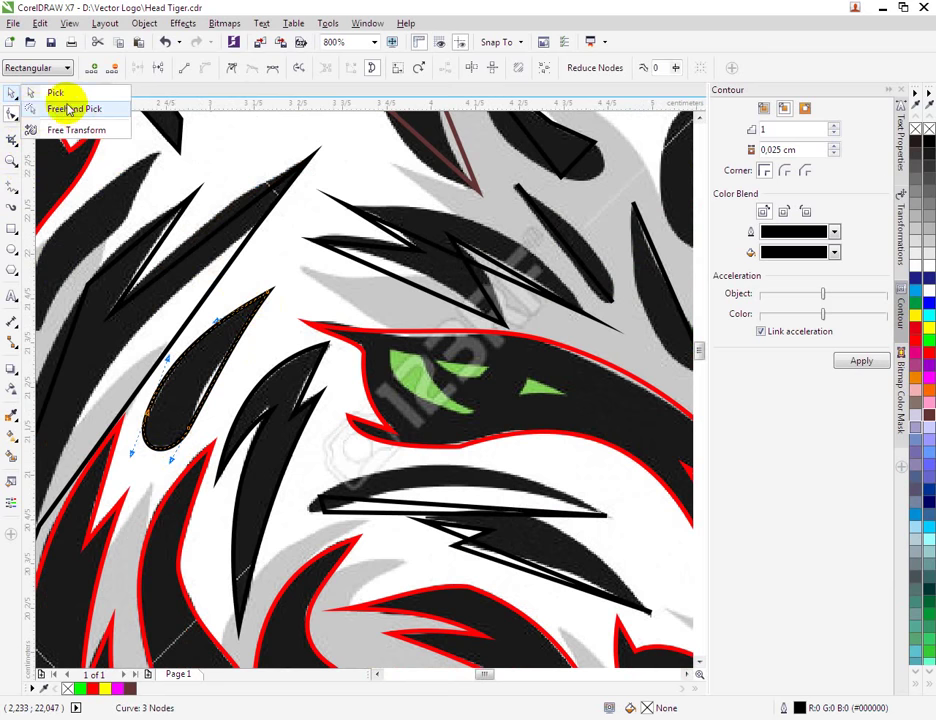
click(12, 95)
shift+click(285, 262)
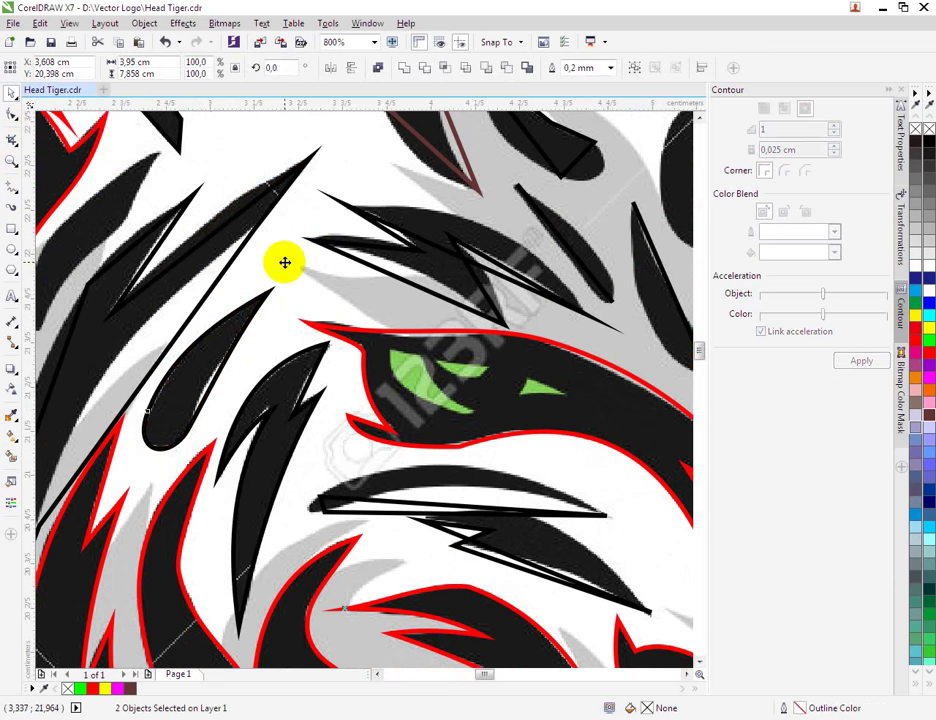
click(284, 262)
Convert the long outer and inner edges of the large forked stripe near the face's outer side to curves and bend them along the black.
scroll(282, 261, down, 2)
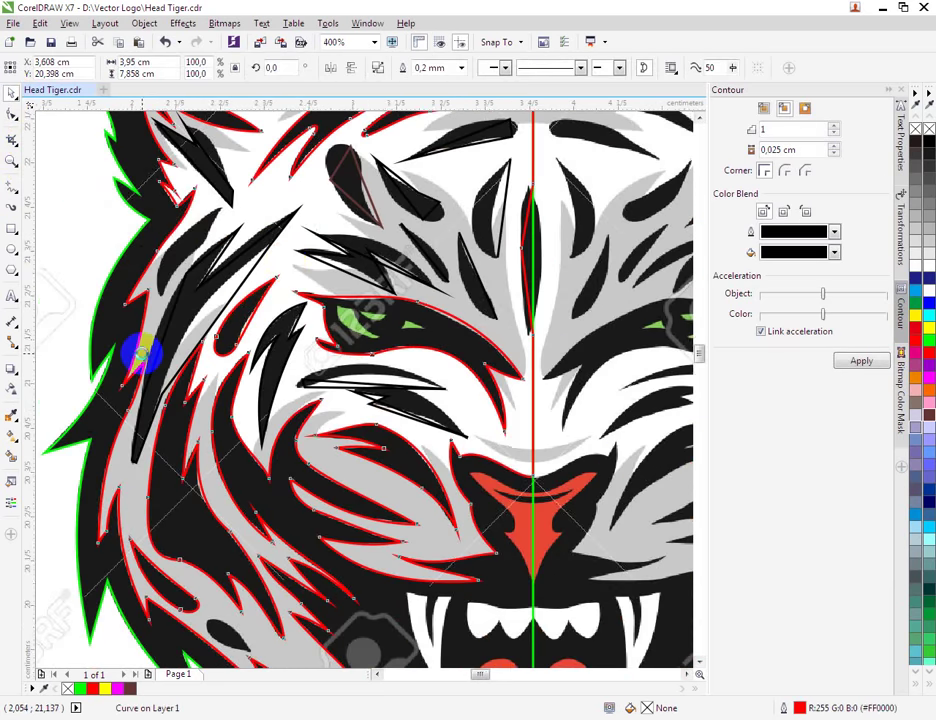
scroll(143, 354, up, 2)
click(12, 116)
click(185, 276)
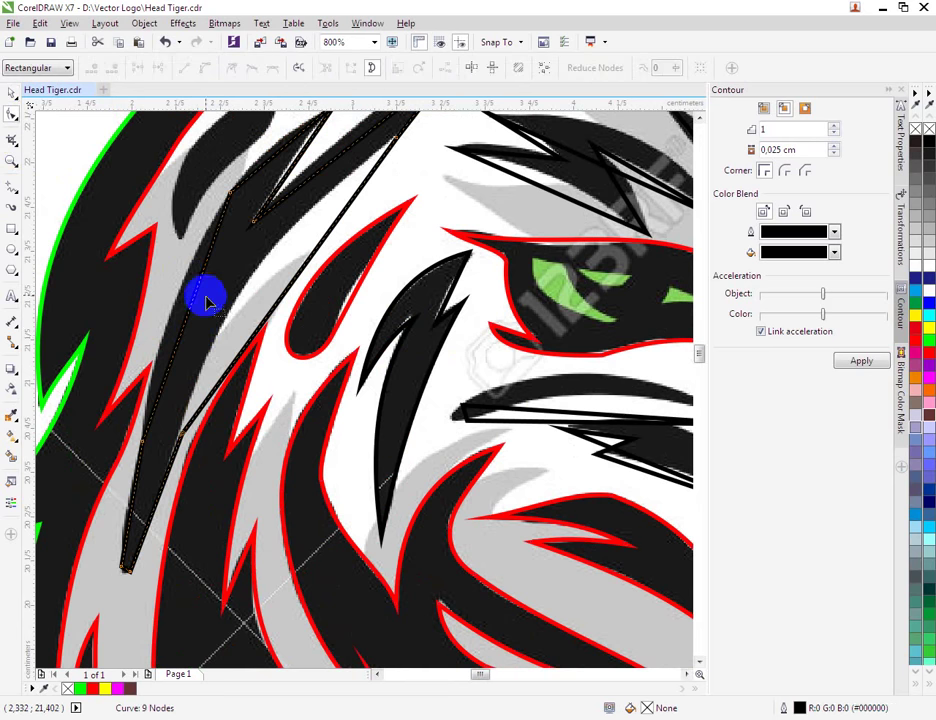
right_click(198, 299)
click(231, 360)
drag(179, 340, 165, 330)
right_click(272, 316)
click(281, 318)
drag(275, 306, 246, 285)
Convert the short edge at the large forked stripe's lower tip to a curve, round it outward, and make its two end nodes smooth.
scroll(115, 547, up, 1)
scroll(120, 553, up, 2)
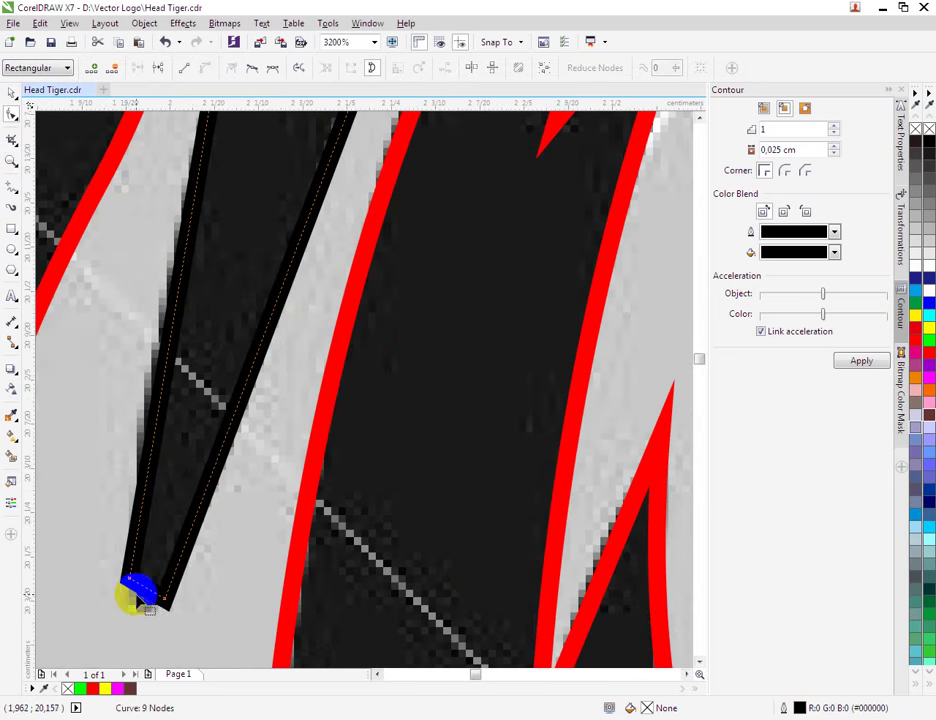
right_click(145, 593)
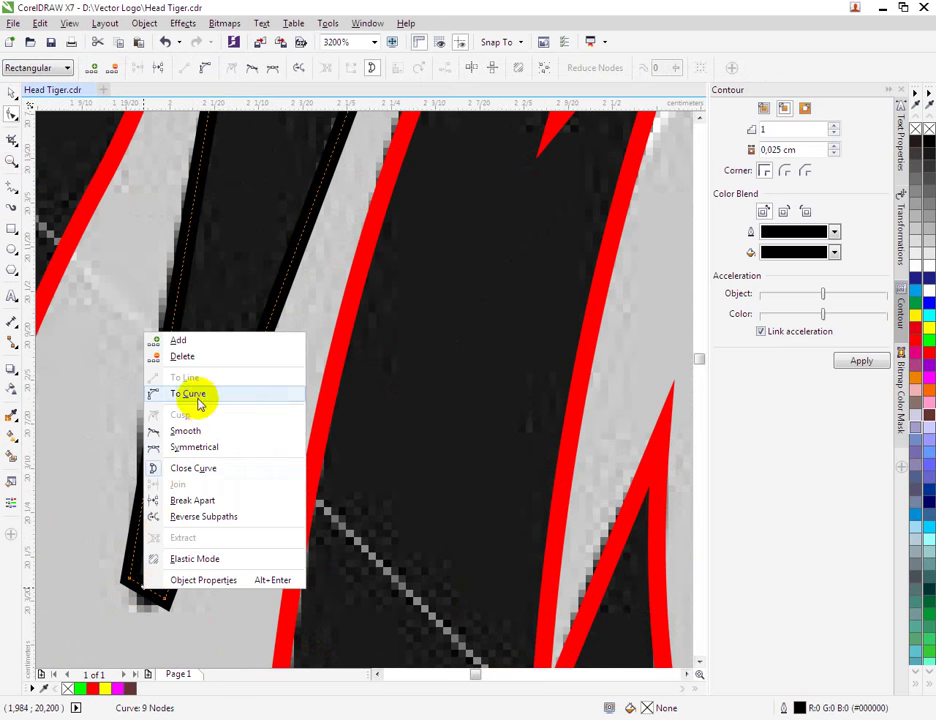
click(198, 400)
drag(145, 593, 172, 605)
right_click(167, 598)
click(232, 443)
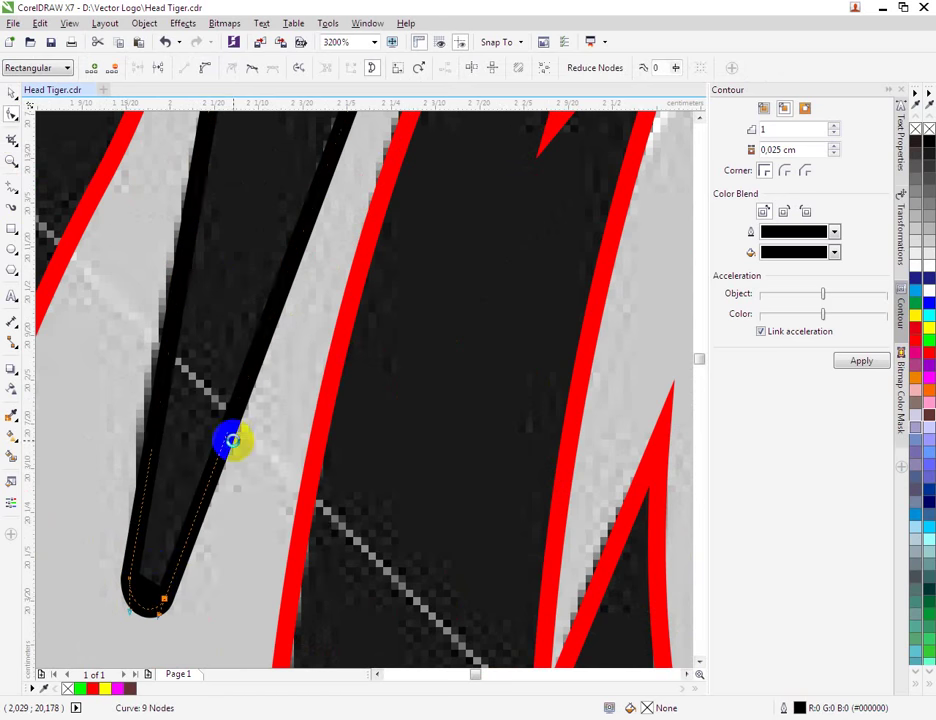
right_click(133, 585)
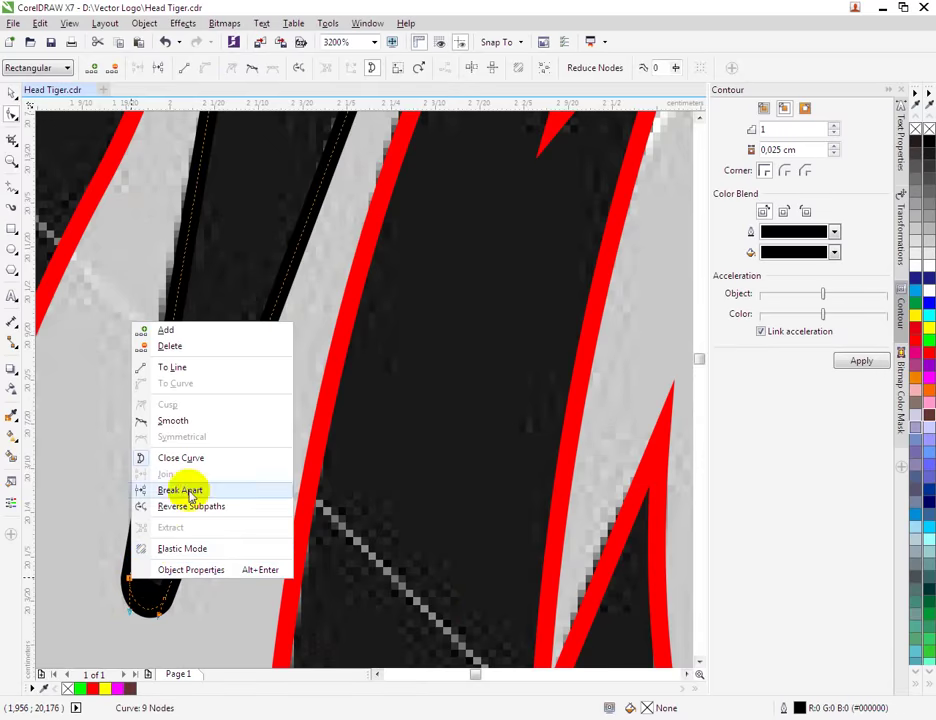
click(198, 424)
Convert the remaining straight edges around the large stripe's upper prongs to curves and fit them to the black.
scroll(211, 412, down, 5)
scroll(211, 412, up, 1)
scroll(230, 376, down, 1)
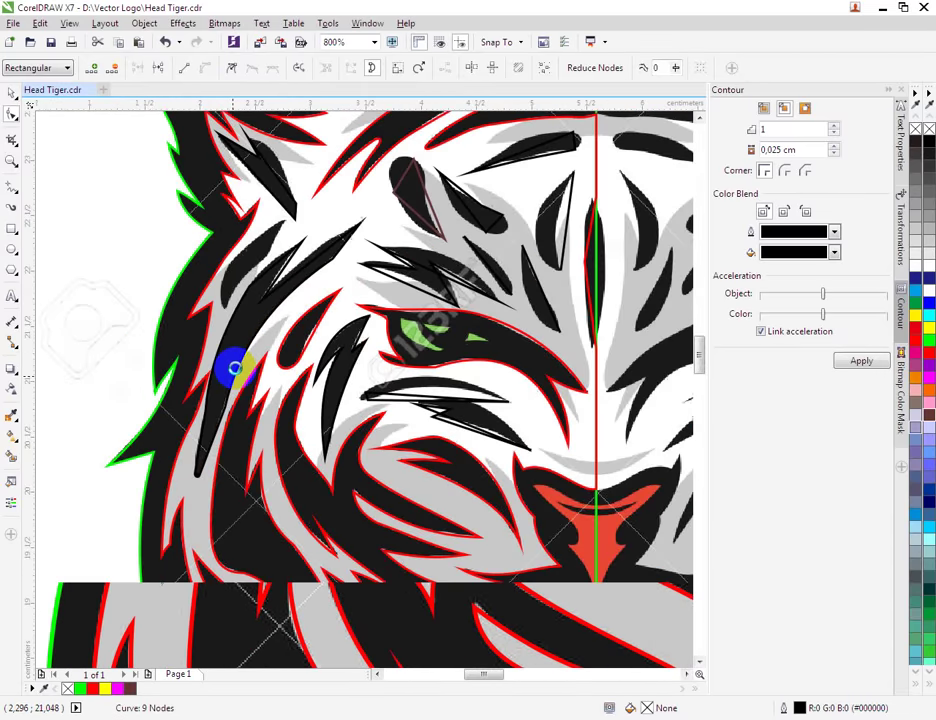
scroll(236, 367, up, 1)
scroll(286, 244, up, 2)
right_click(252, 323)
click(286, 384)
drag(230, 336, 246, 368)
right_click(265, 355)
click(290, 416)
right_click(336, 365)
click(366, 420)
drag(345, 355, 350, 319)
Combine the finished large forked stripe with the red outline.
scroll(351, 318, down, 1)
scroll(355, 322, down, 2)
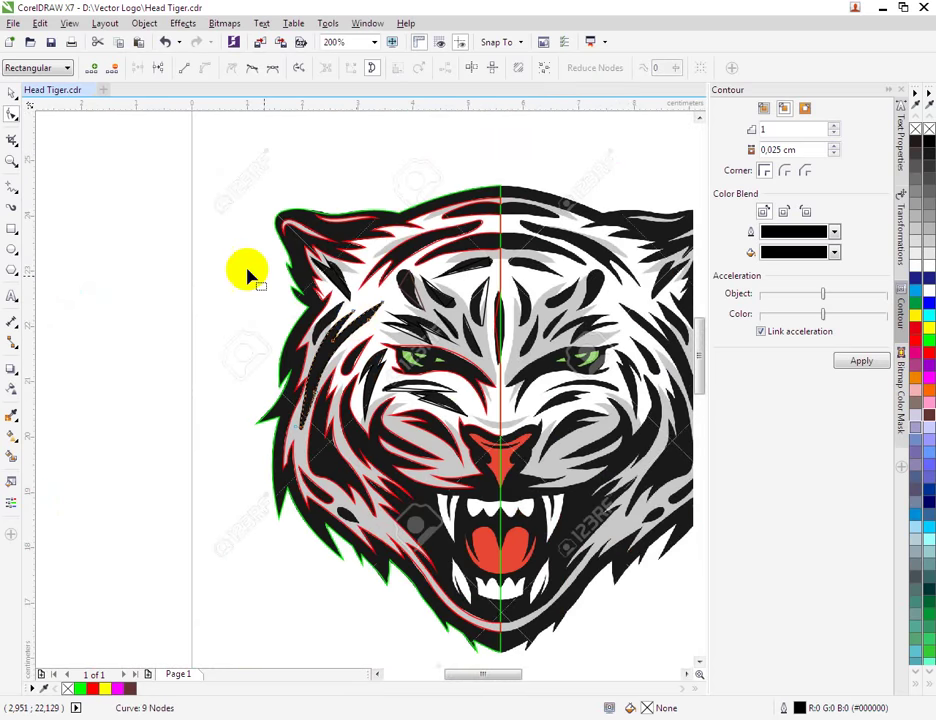
click(12, 92)
scroll(388, 319, up, 1)
shift+click(342, 271)
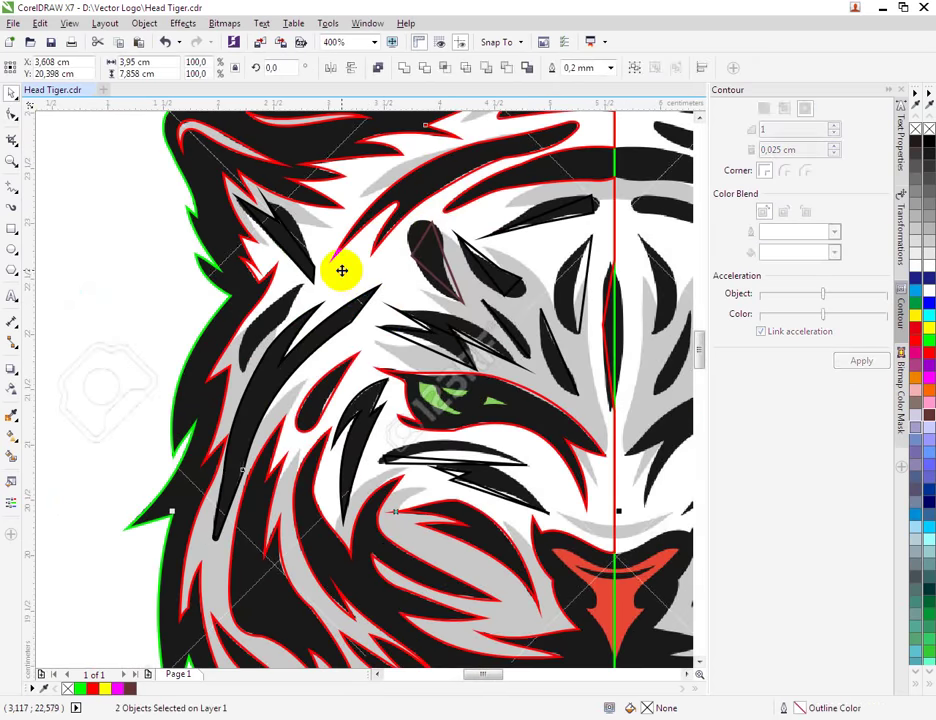
key(ctrl+l)
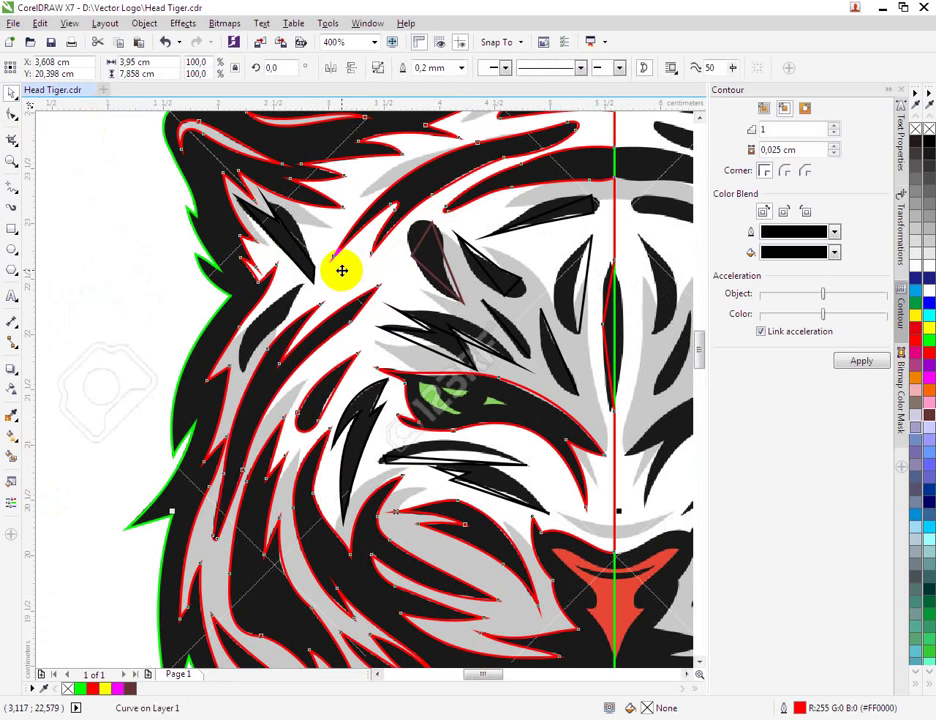
scroll(341, 270, down, 1)
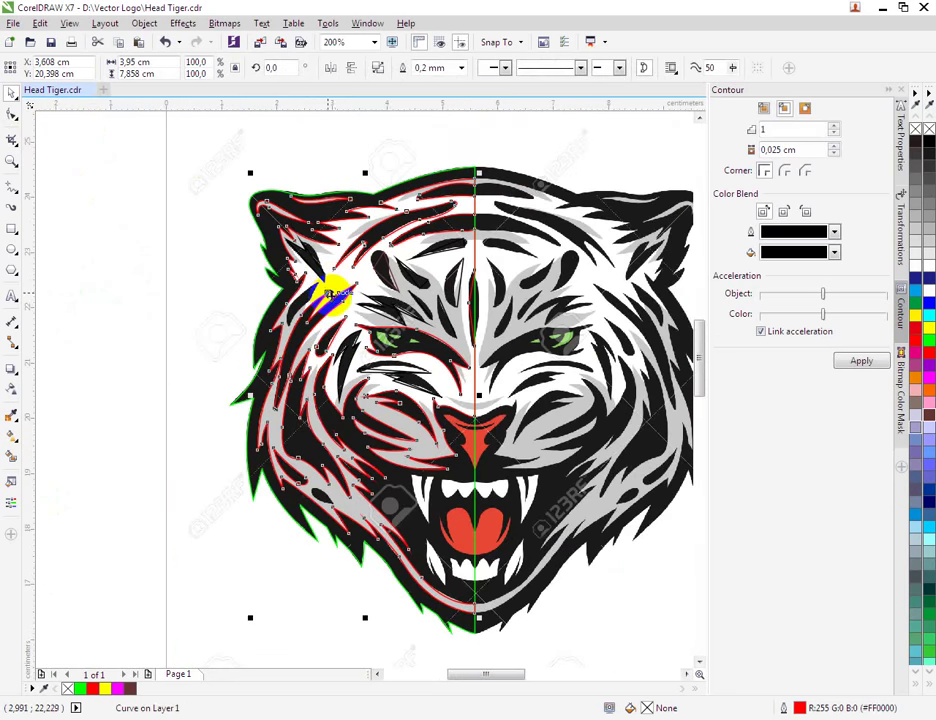
Draw a closed four-node straight-sided shape over the untraced black stripe below the ear, with corners at its tips and side bends.
scroll(342, 296, up, 3)
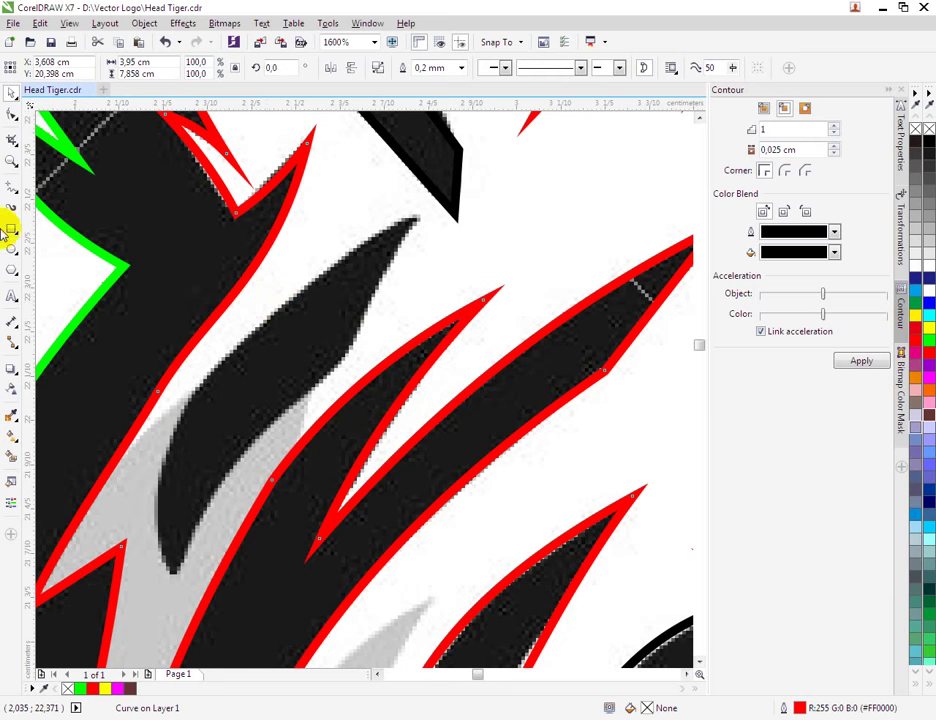
click(420, 217)
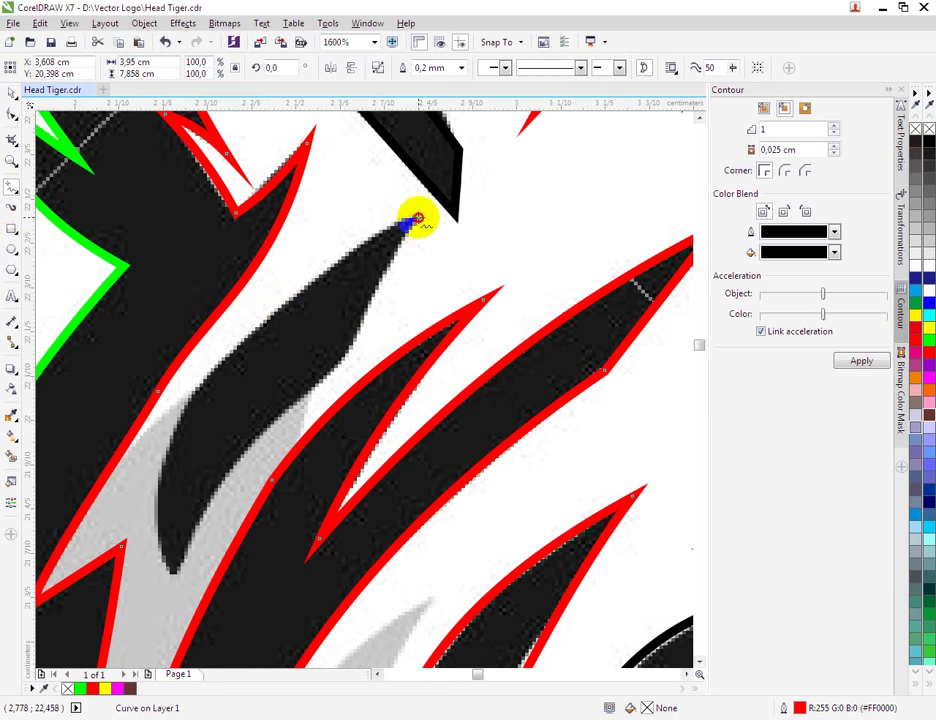
double_click(351, 353)
double_click(176, 577)
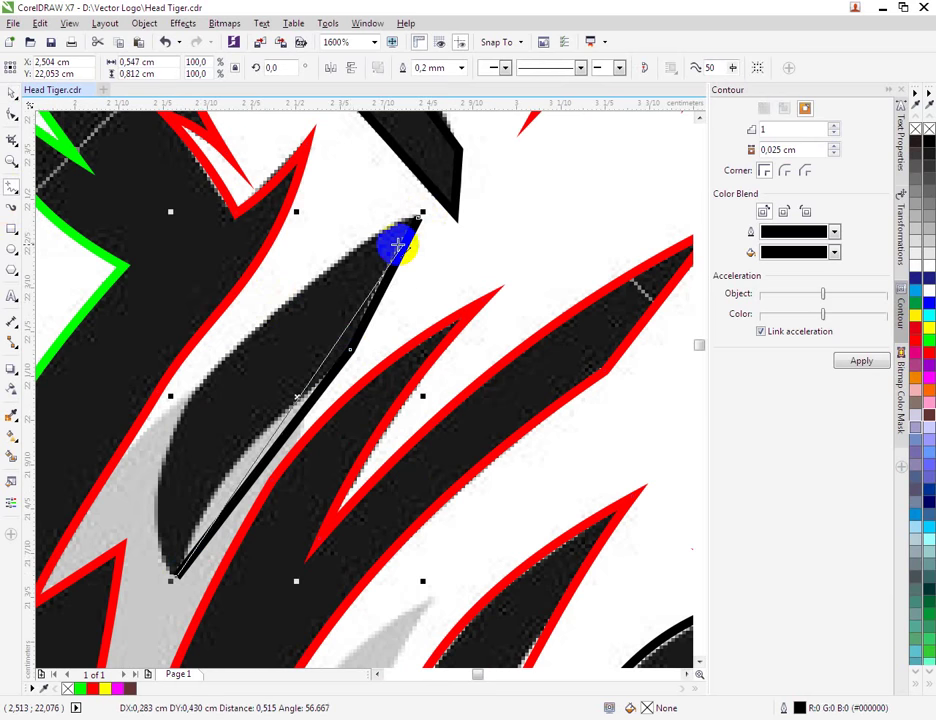
double_click(314, 280)
click(413, 218)
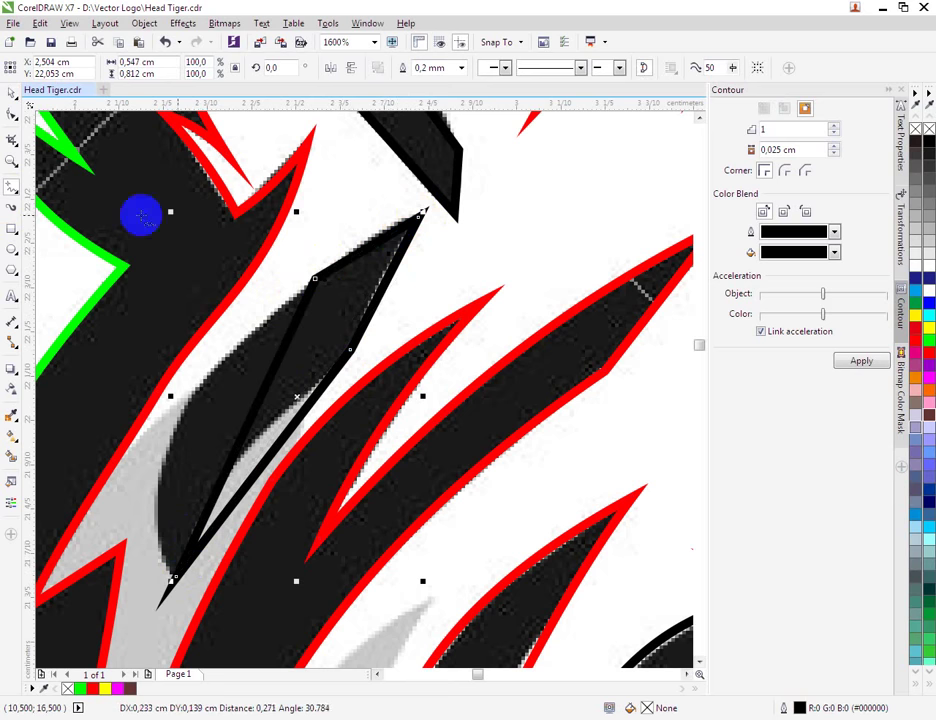
Convert the two long lower edges of the new shape below the ear to curves and bend them to the black stripe.
click(11, 113)
right_click(265, 397)
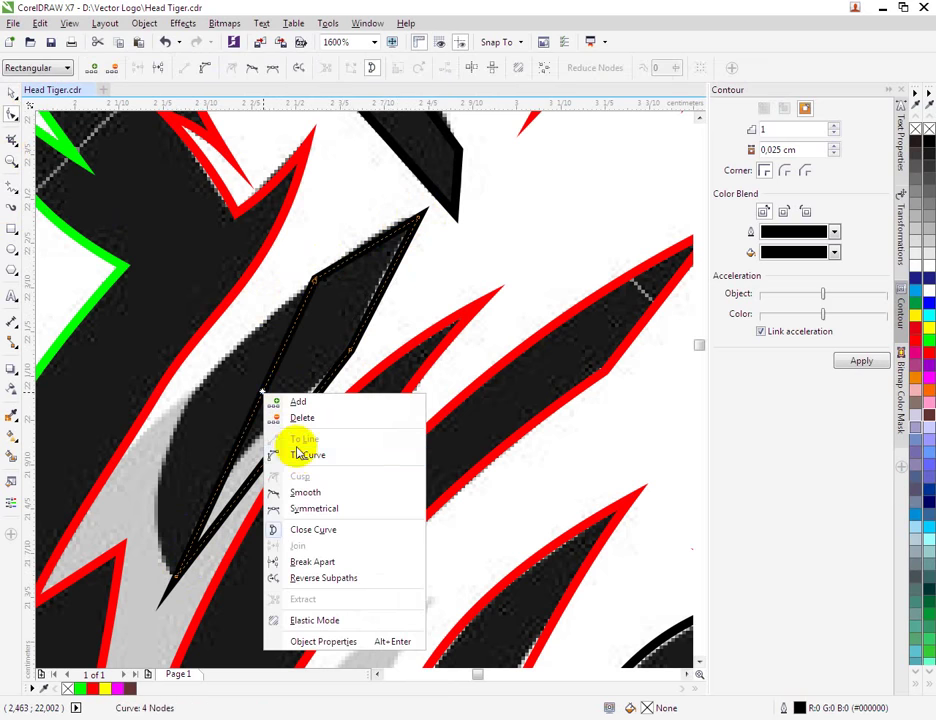
click(265, 451)
drag(215, 435, 180, 430)
right_click(267, 465)
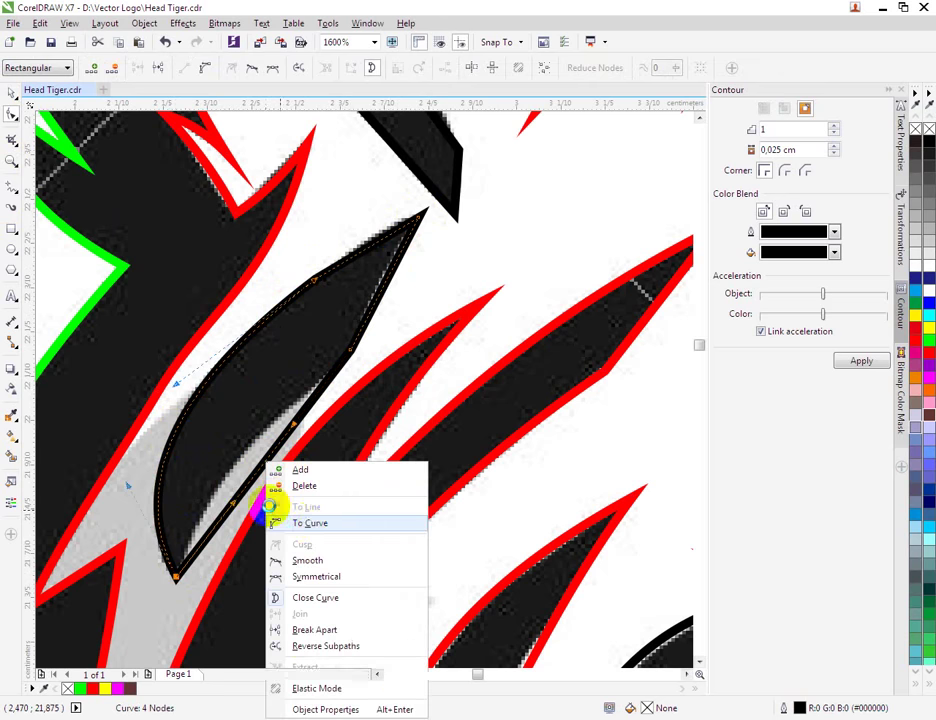
click(275, 520)
drag(246, 487, 232, 467)
Convert the two short upper edges of the shape below the ear to curves and fit them to the stripe's upper tip.
right_click(380, 295)
click(418, 355)
drag(383, 312, 367, 237)
right_click(378, 255)
click(372, 257)
Combine the finished stripe shape below the ear with the red outline.
click(12, 94)
click(346, 196)
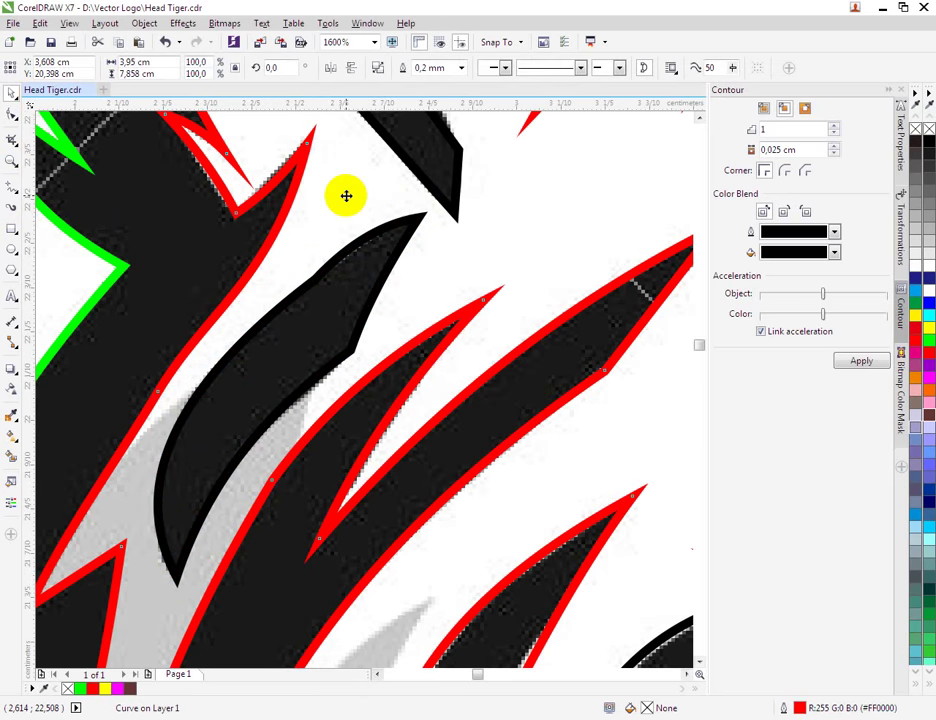
scroll(346, 196, down, 1)
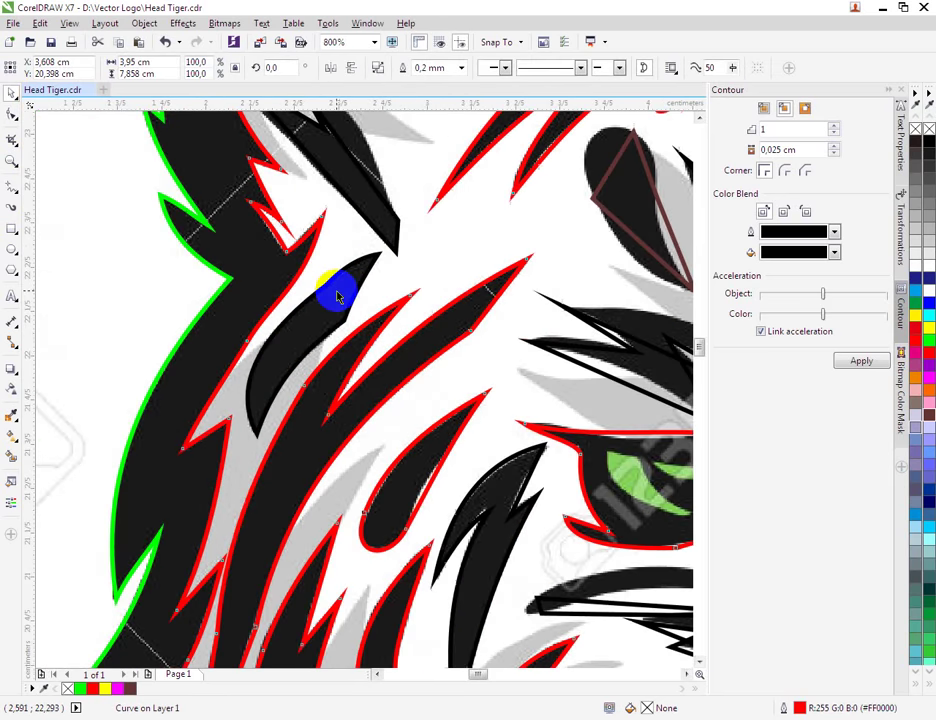
shift+click(397, 259)
key(ctrl+l)
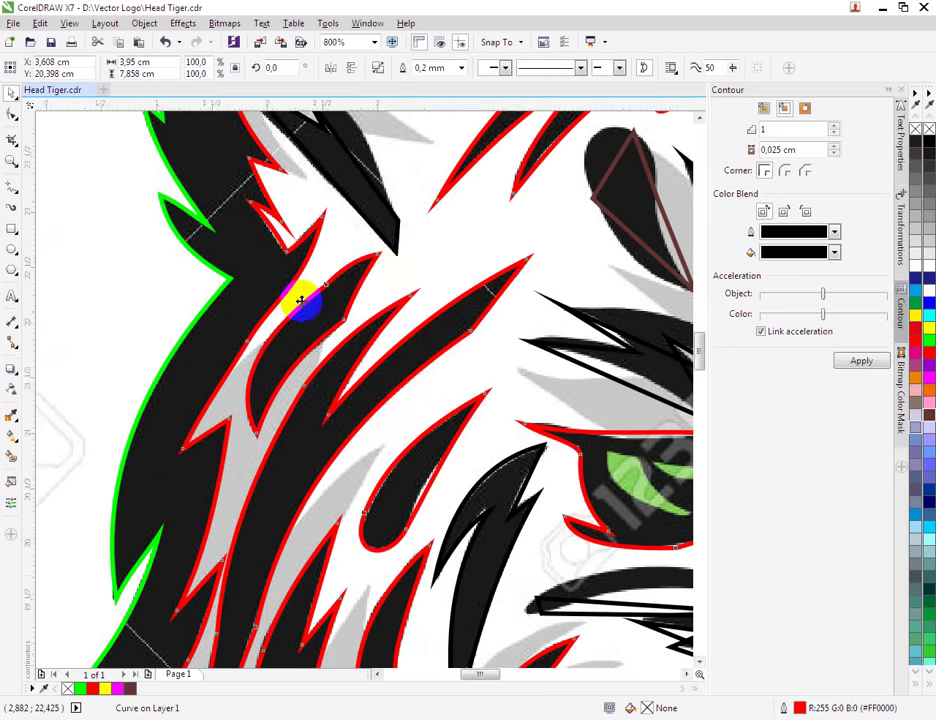
scroll(313, 262, down, 2)
scroll(313, 262, up, 1)
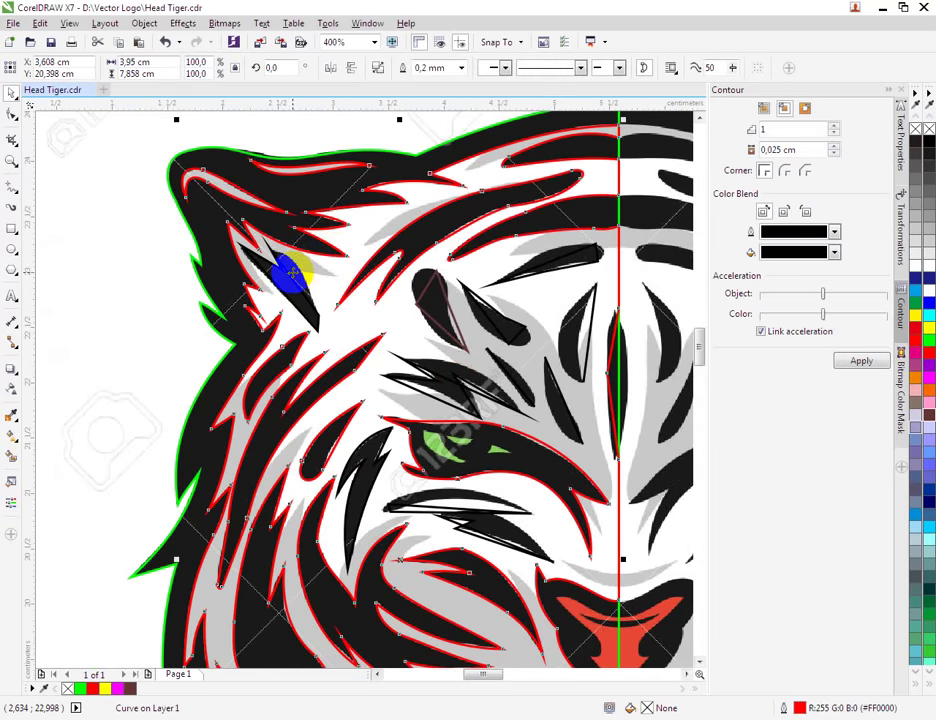
Combine the finished forked stripe beside the eye's outer corner with the red outline.
click(376, 464)
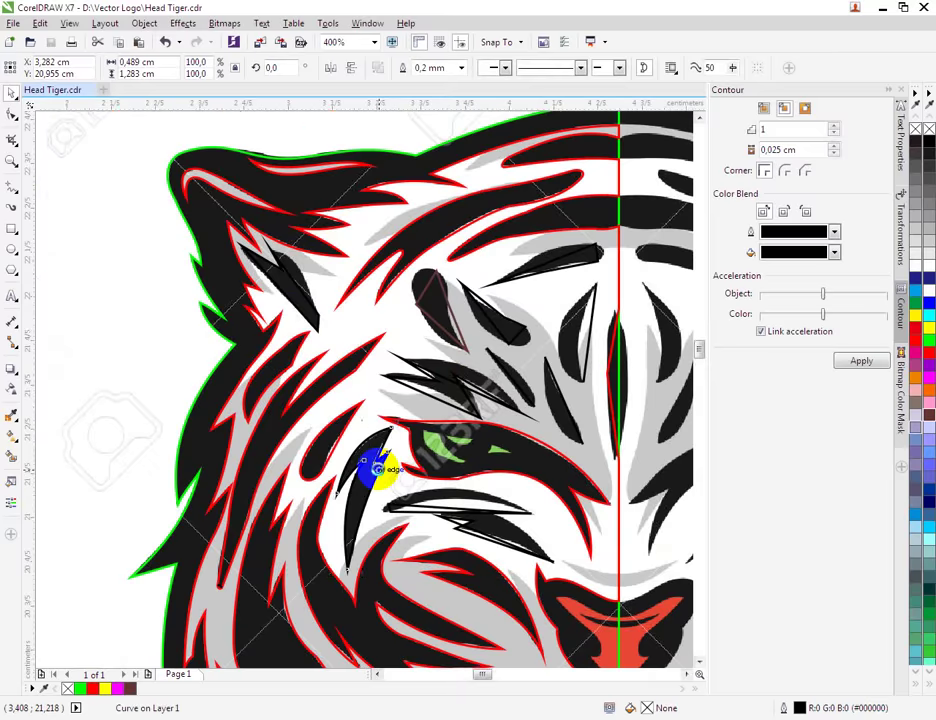
scroll(376, 464, up, 1)
shift+click(386, 329)
click(385, 328)
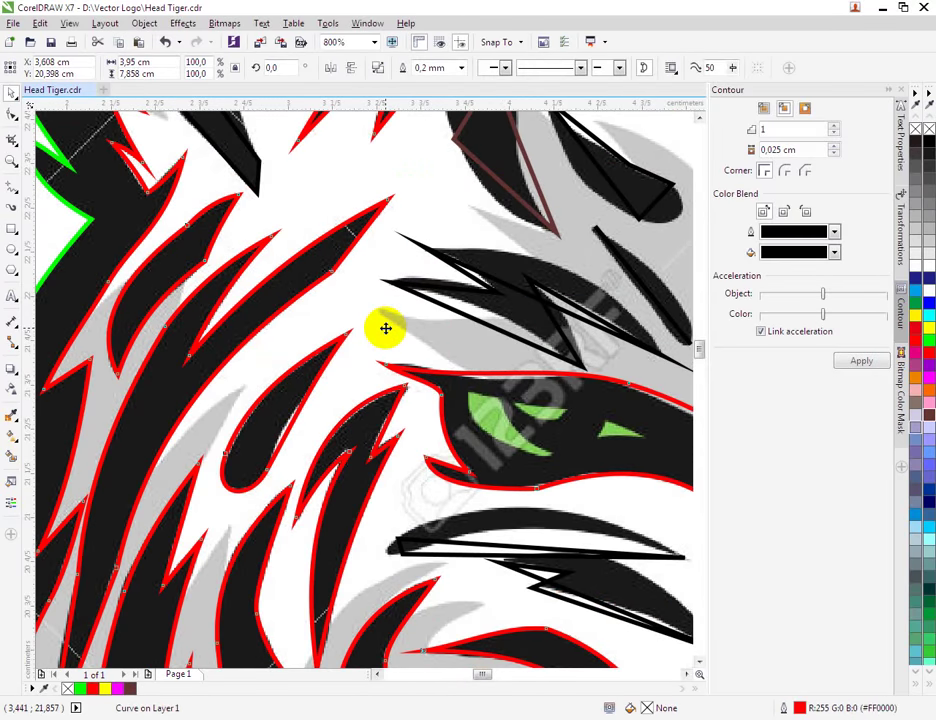
Try a blue #6699FF fill on the combined red outline to check the tracing, and undo the fill.
scroll(385, 328, down, 2)
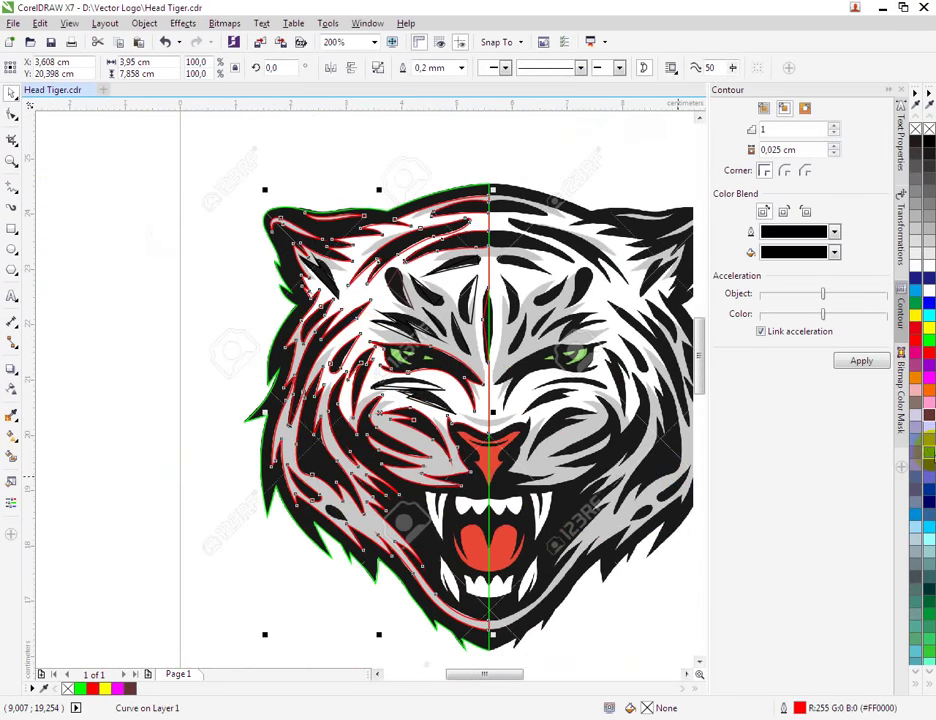
click(930, 454)
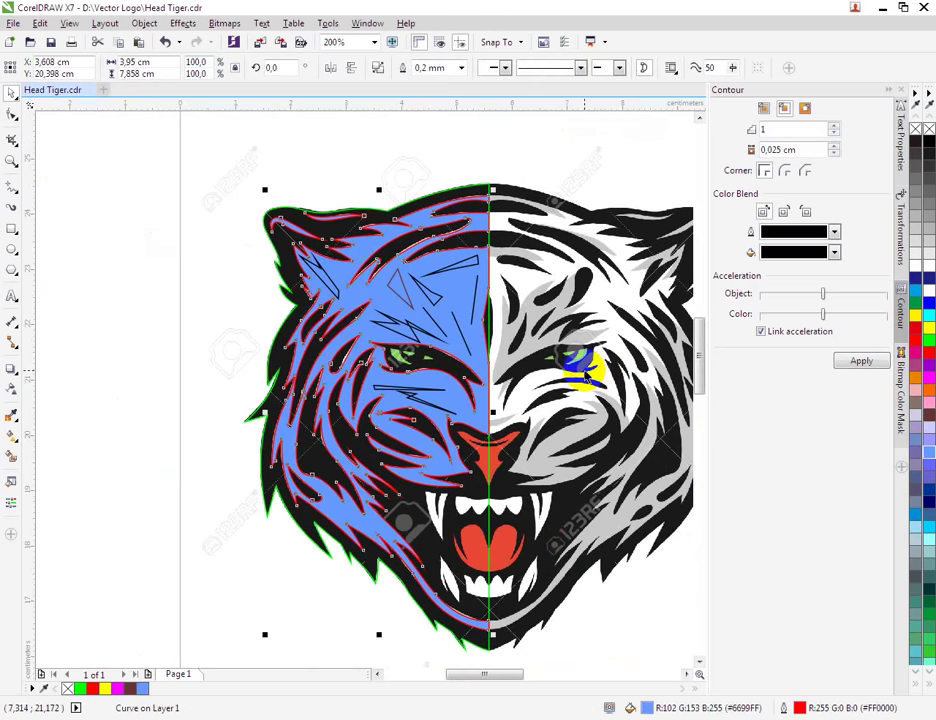
key(ctrl+z)
scroll(286, 353, down, 1)
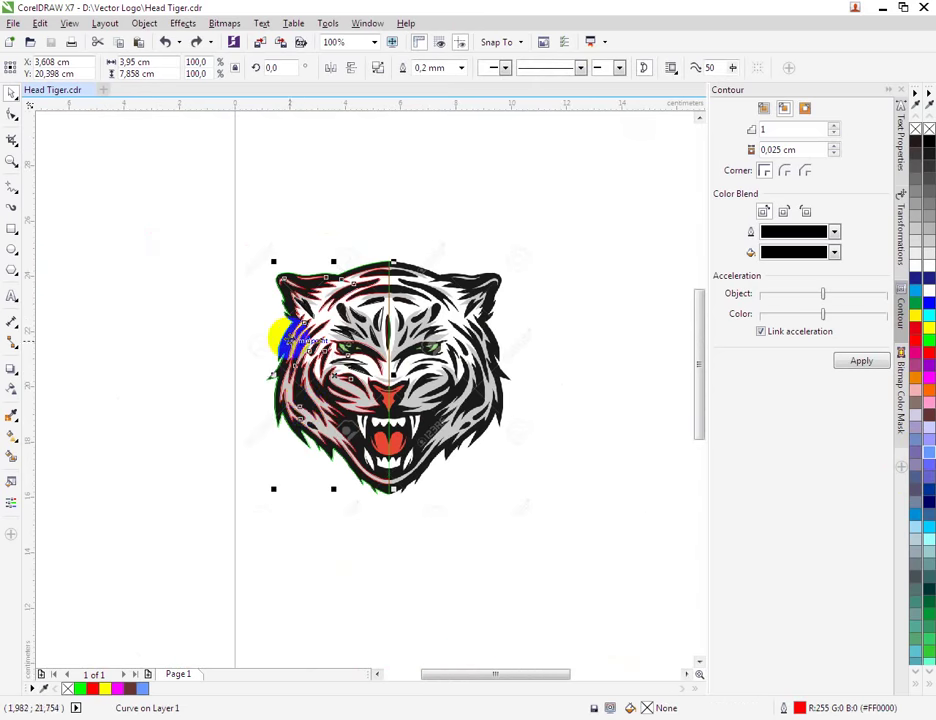
Place the green head outline beside the tiger and weld its mirrored halves into one black-filled silhouette without an outline.
drag(283, 425, 671, 382)
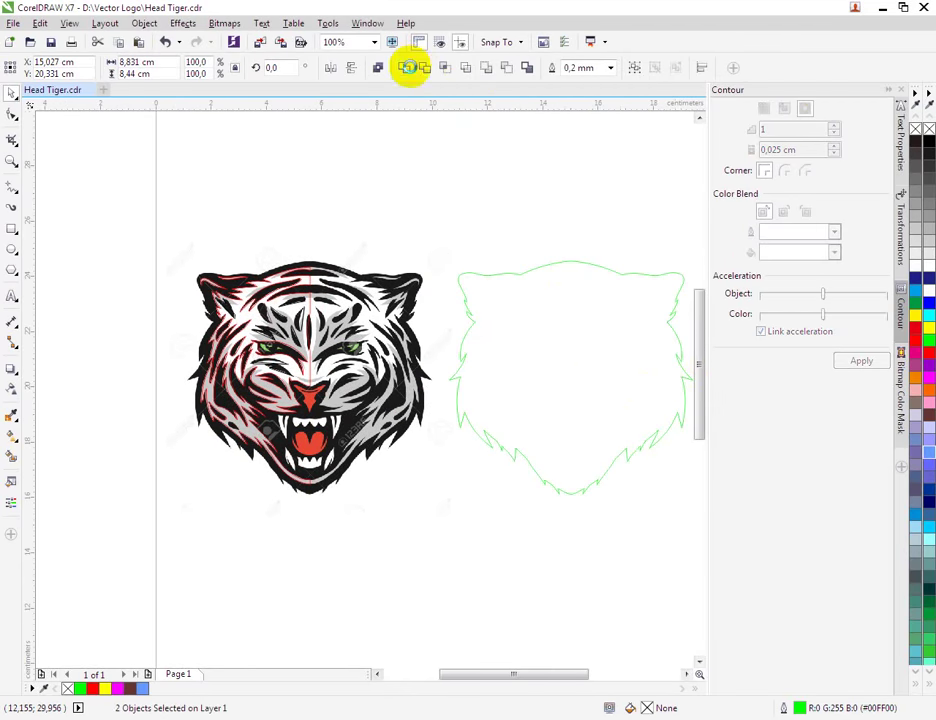
click(405, 67)
click(927, 140)
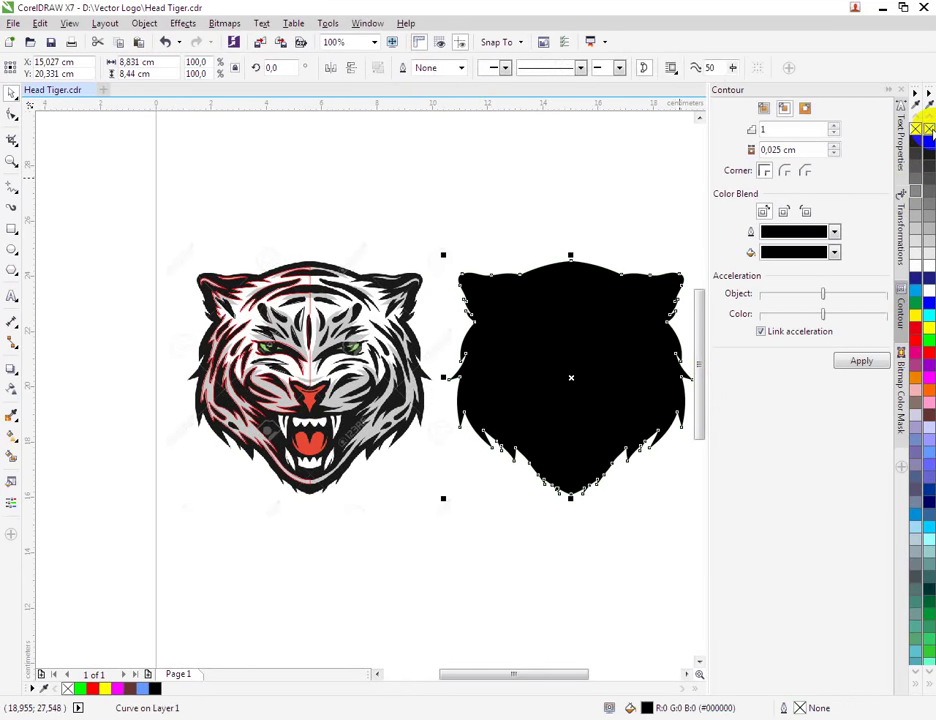
click(610, 192)
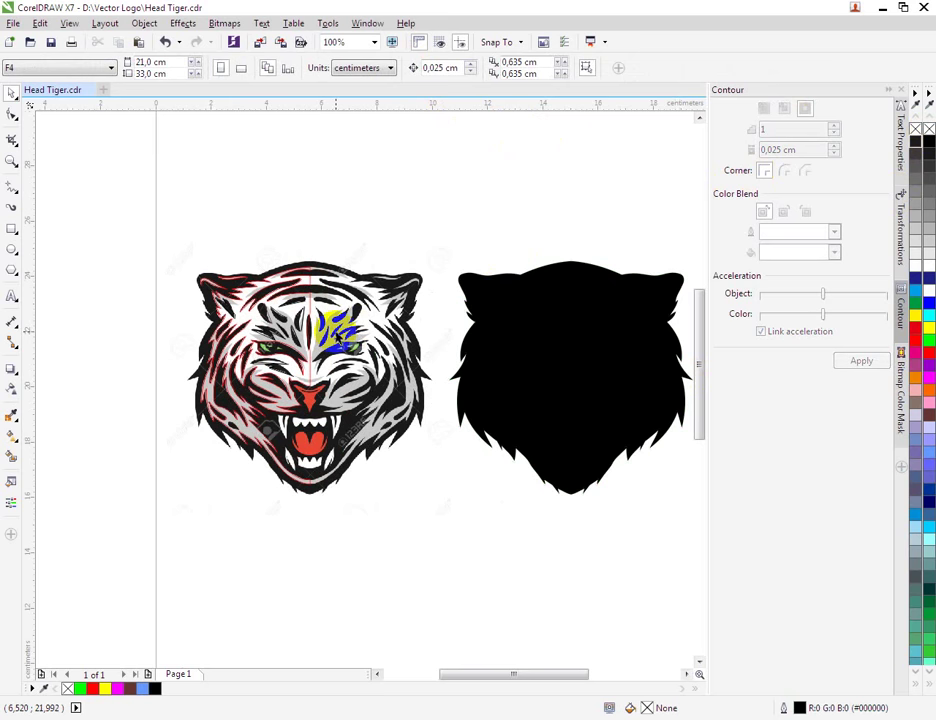
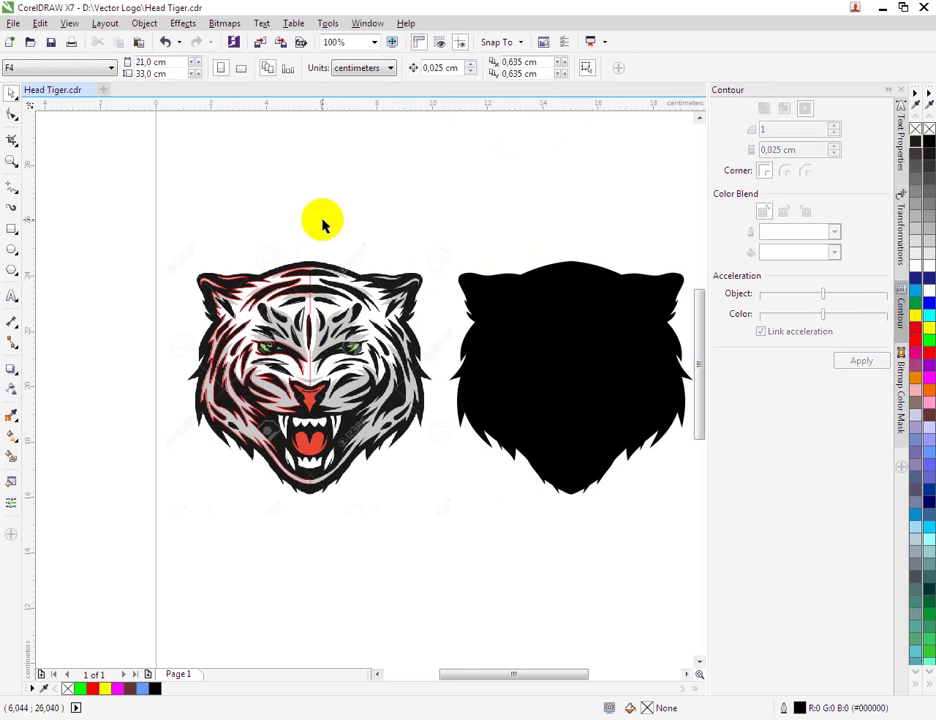
Convert the long lower edge of the black forked shape inside the ear to a curve and fit it to the stripe.
scroll(227, 316, up, 2)
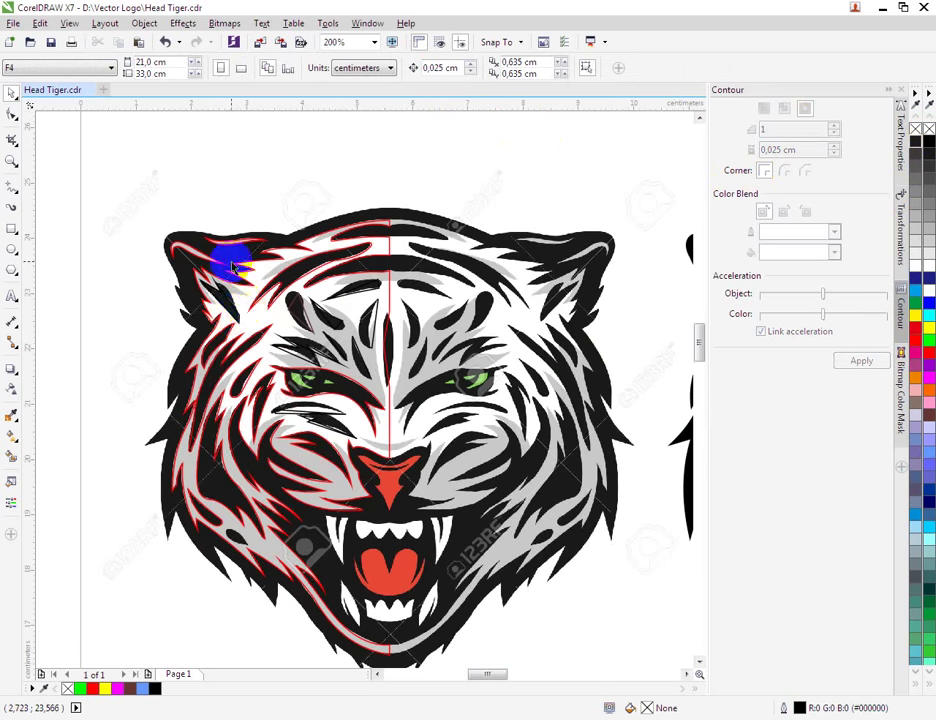
scroll(233, 265, up, 2)
scroll(209, 334, up, 2)
click(209, 330)
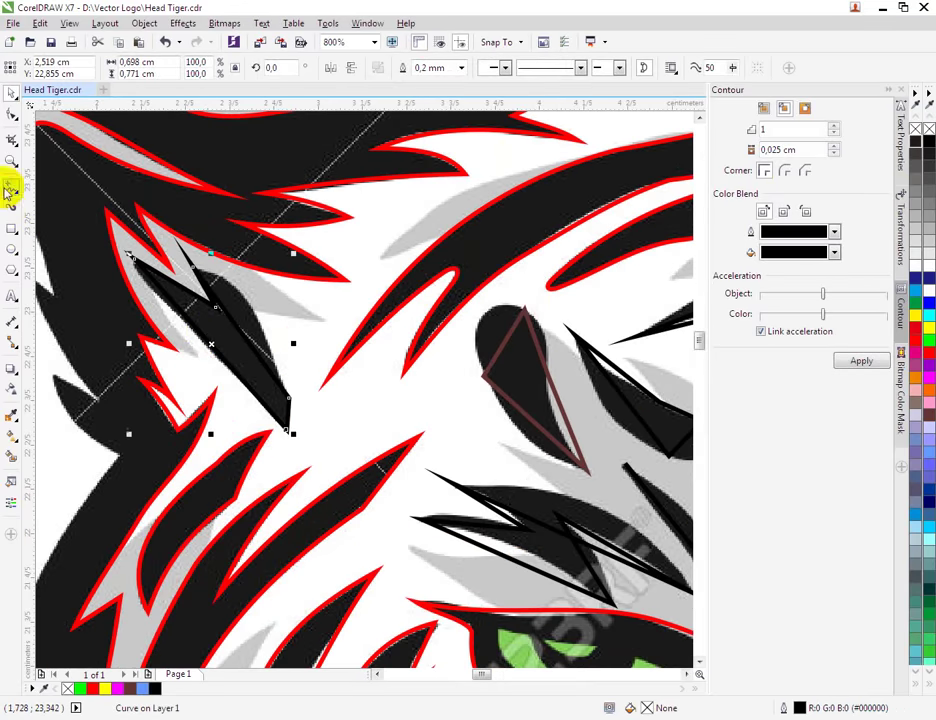
click(12, 114)
click(167, 294)
right_click(166, 298)
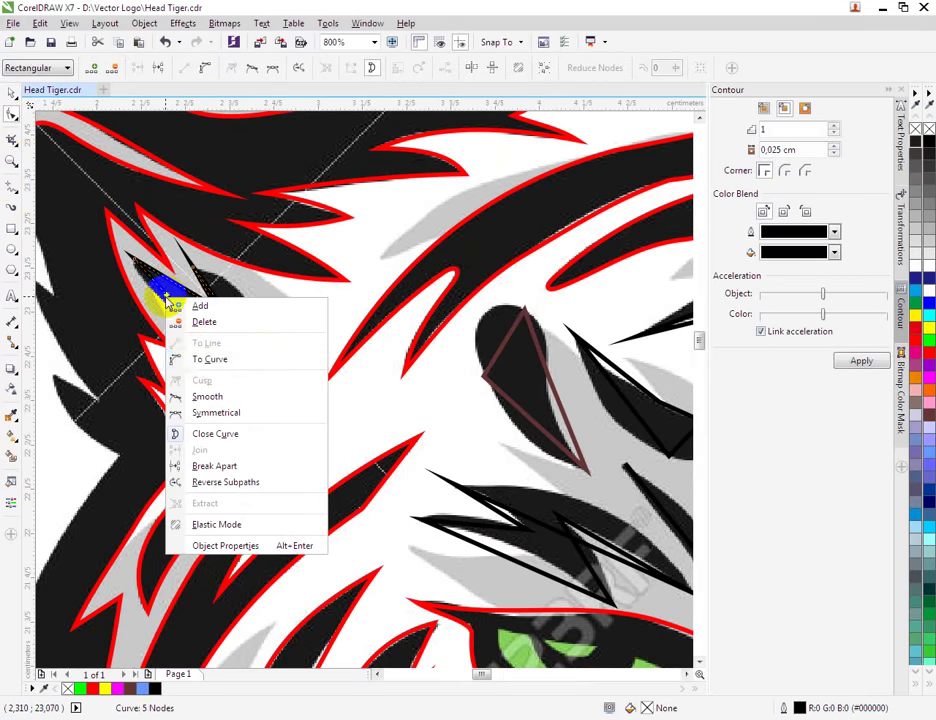
click(204, 358)
drag(175, 303, 158, 308)
drag(236, 375, 240, 362)
Convert the outer edge and the two notch edges of the forked ear shape to curves and fit them to the stripe.
right_click(244, 340)
click(272, 396)
drag(240, 338, 270, 320)
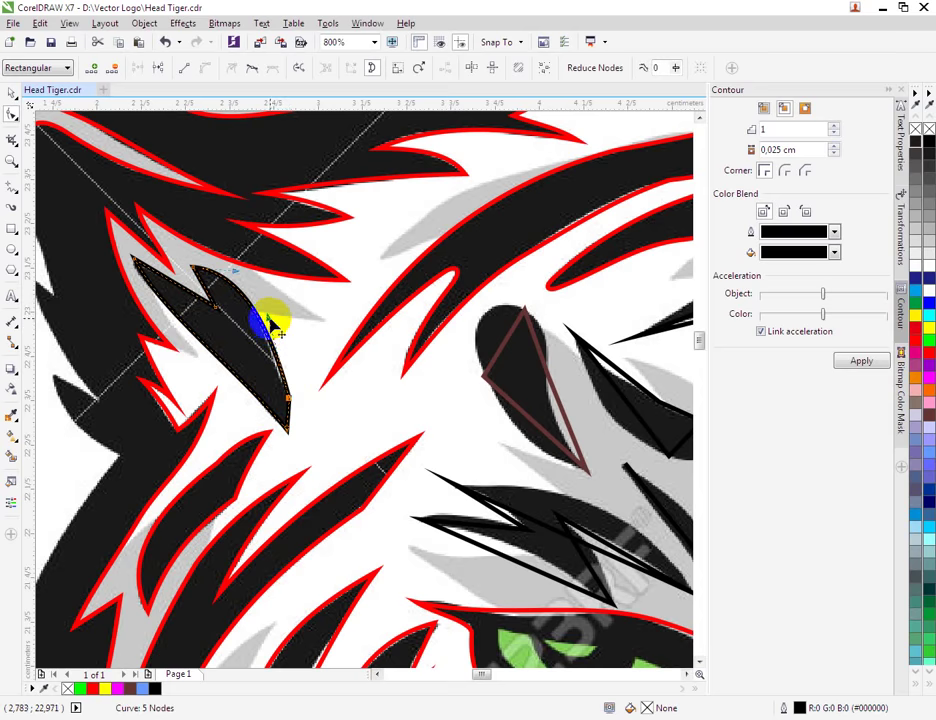
scroll(192, 285, up, 1)
right_click(215, 284)
click(253, 344)
drag(219, 296, 217, 296)
right_click(175, 300)
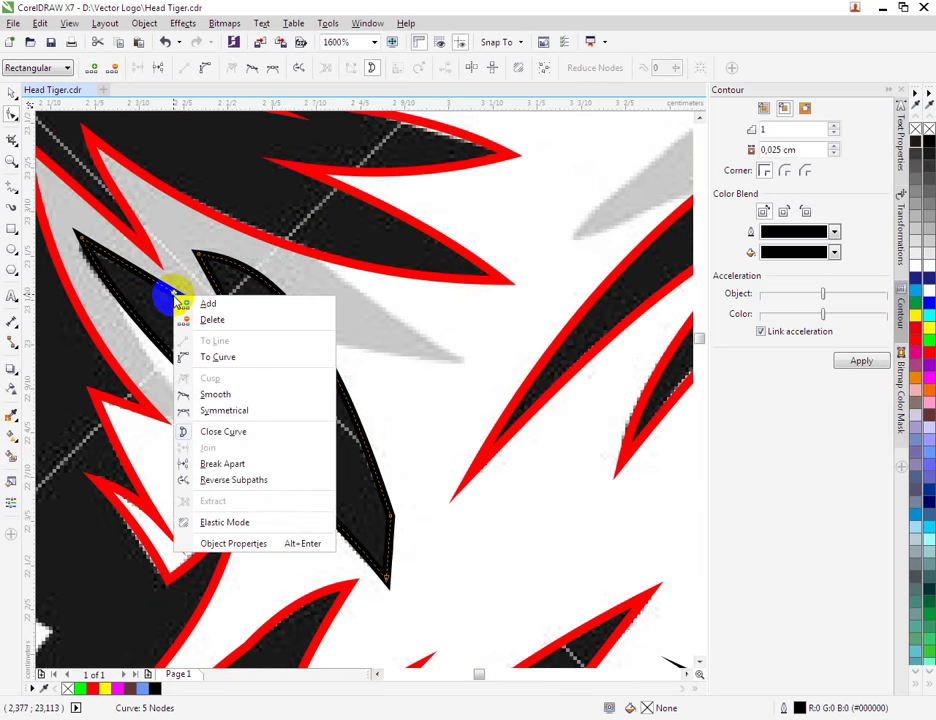
click(203, 355)
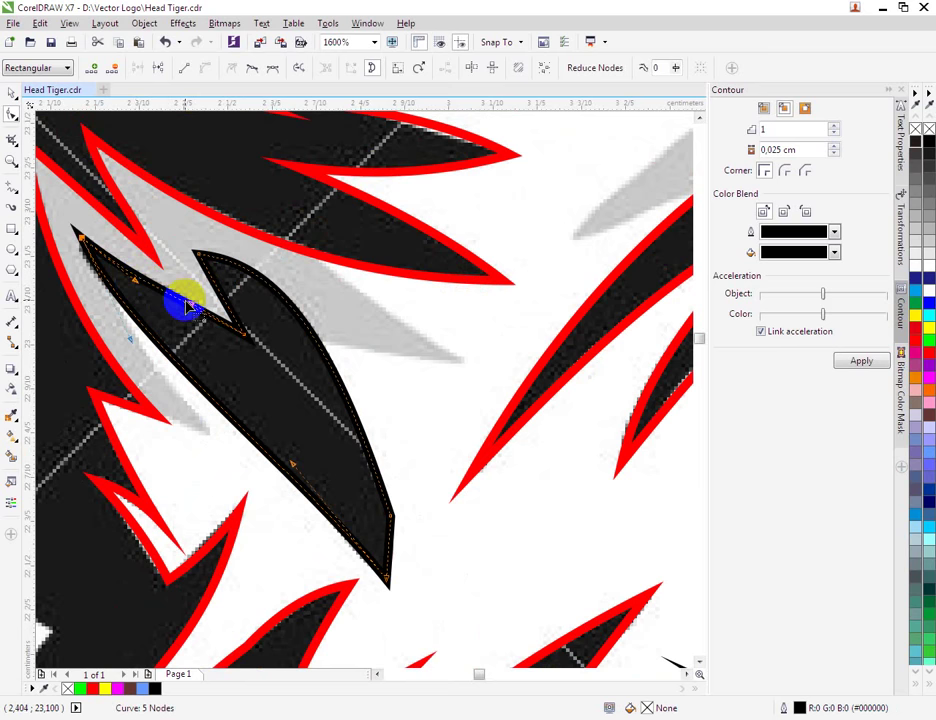
Convert the short edge at the lower tip of the forked ear shape to a curve and bulge it slightly outward.
right_click(391, 558)
click(396, 561)
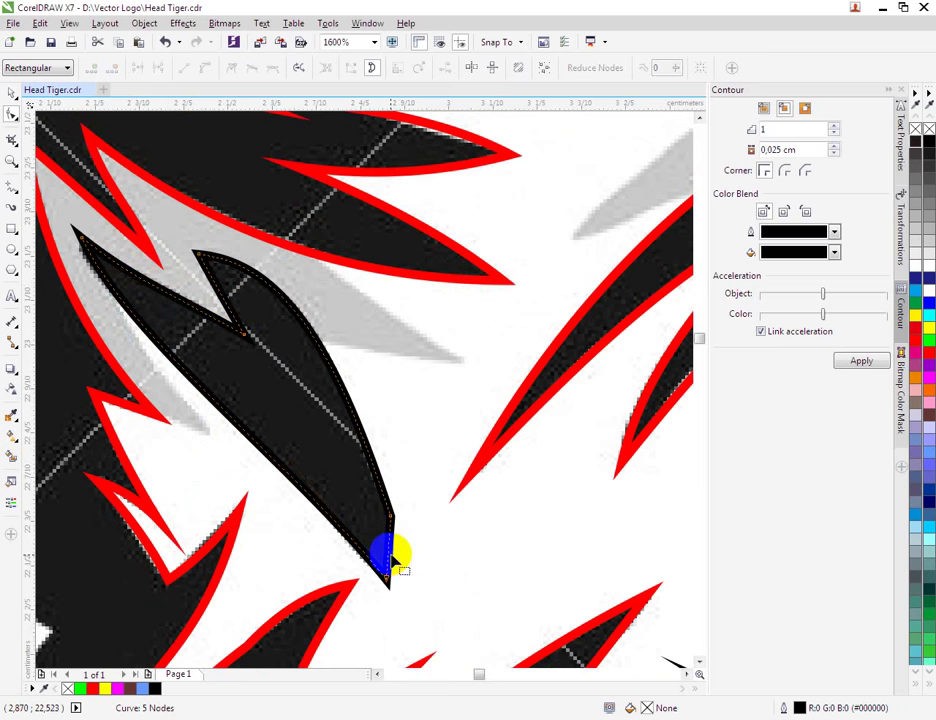
right_click(391, 558)
click(445, 359)
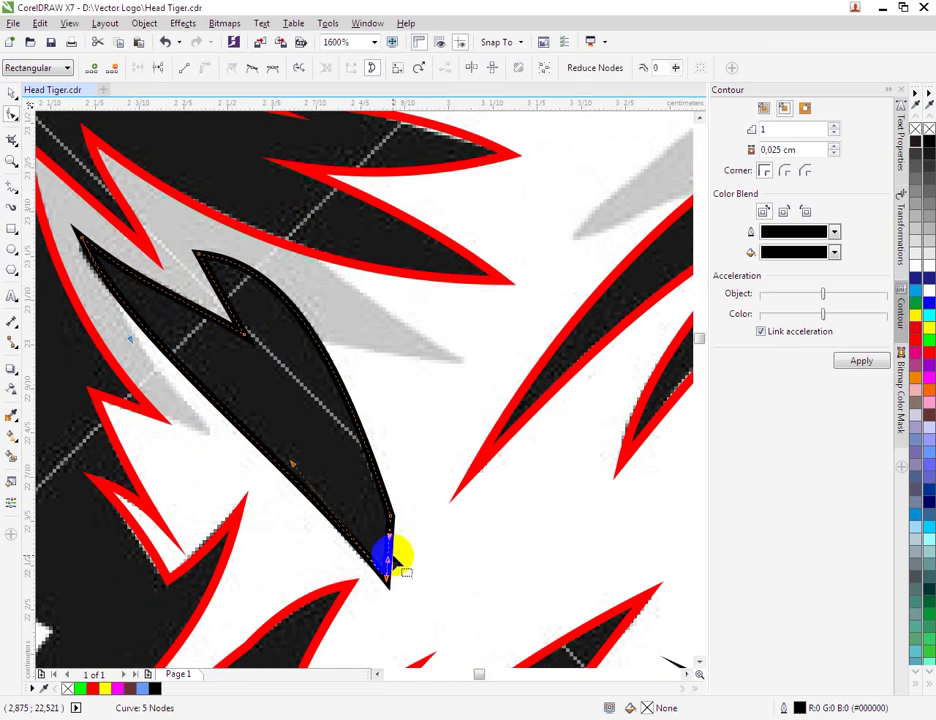
drag(391, 560, 397, 560)
click(370, 536)
Combine the finished forked ear stripe with the red outline.
click(10, 95)
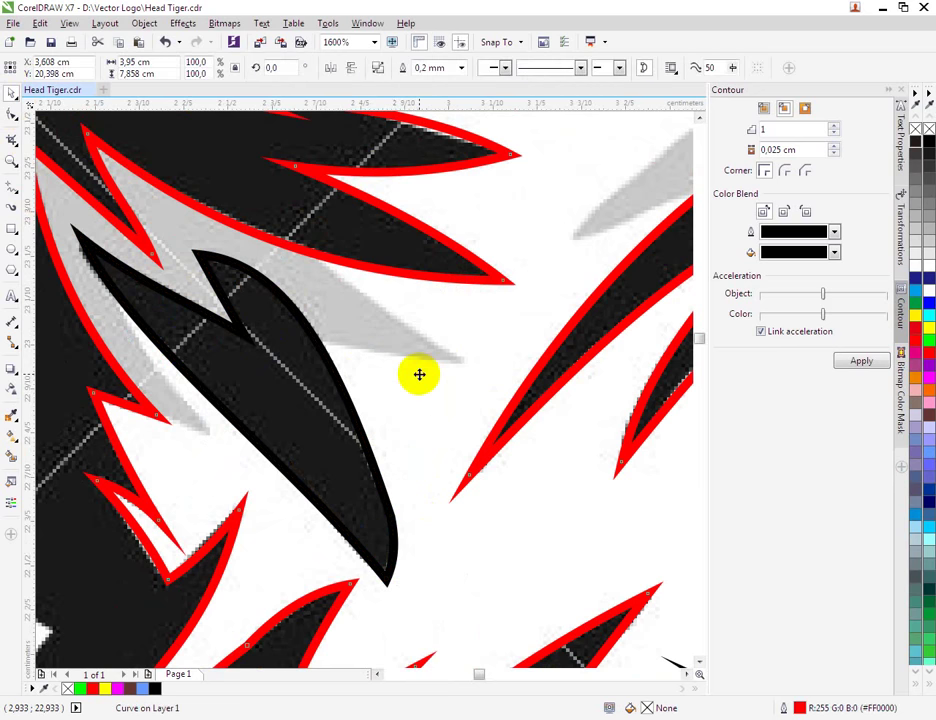
click(333, 387)
shift+click(436, 369)
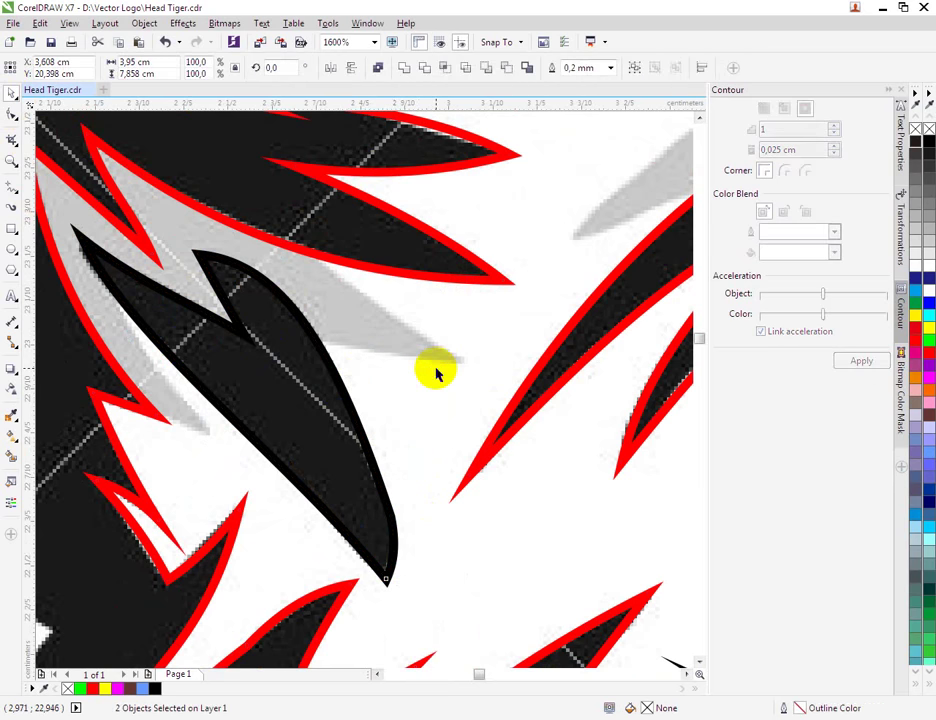
key(ctrl+l)
Convert the long upper edge of the lower notched shape beneath the eye to a curve and arch it along the stripe.
scroll(299, 362, down, 2)
scroll(373, 368, down, 1)
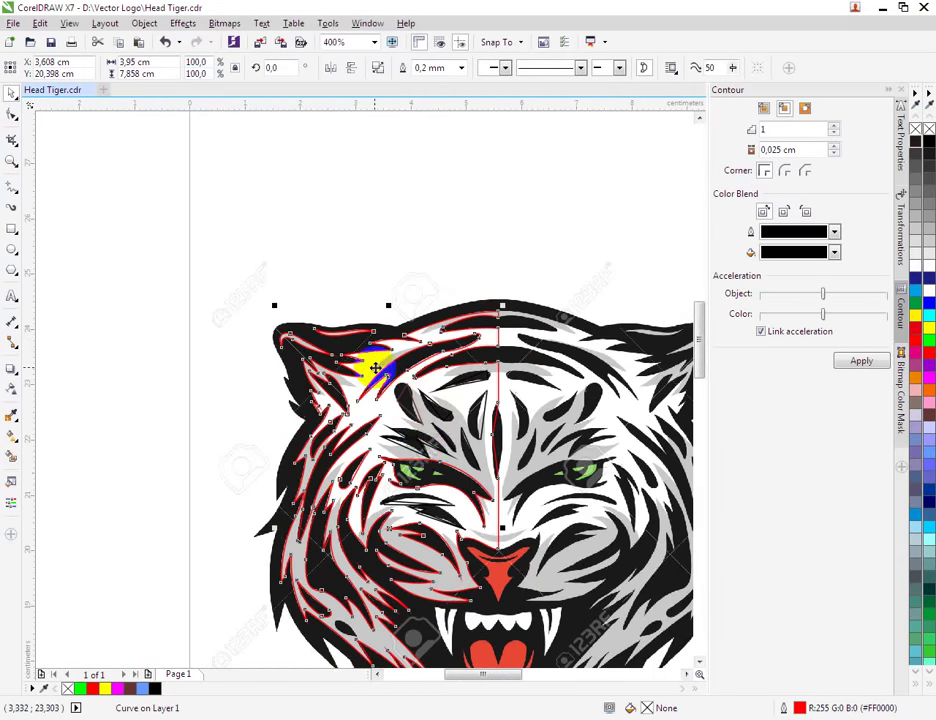
scroll(420, 490, up, 2)
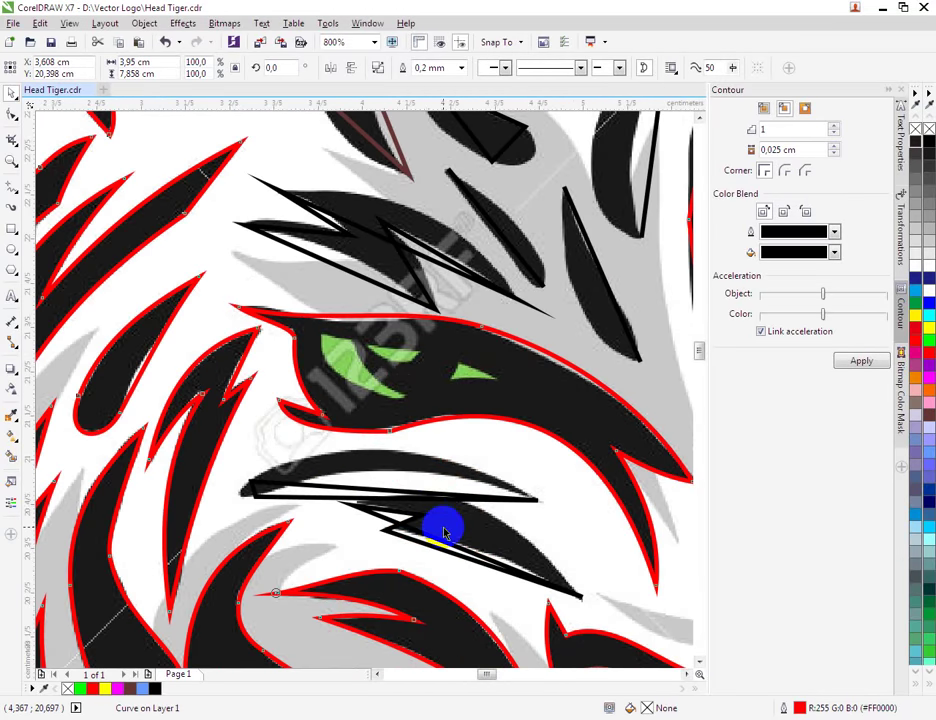
click(12, 113)
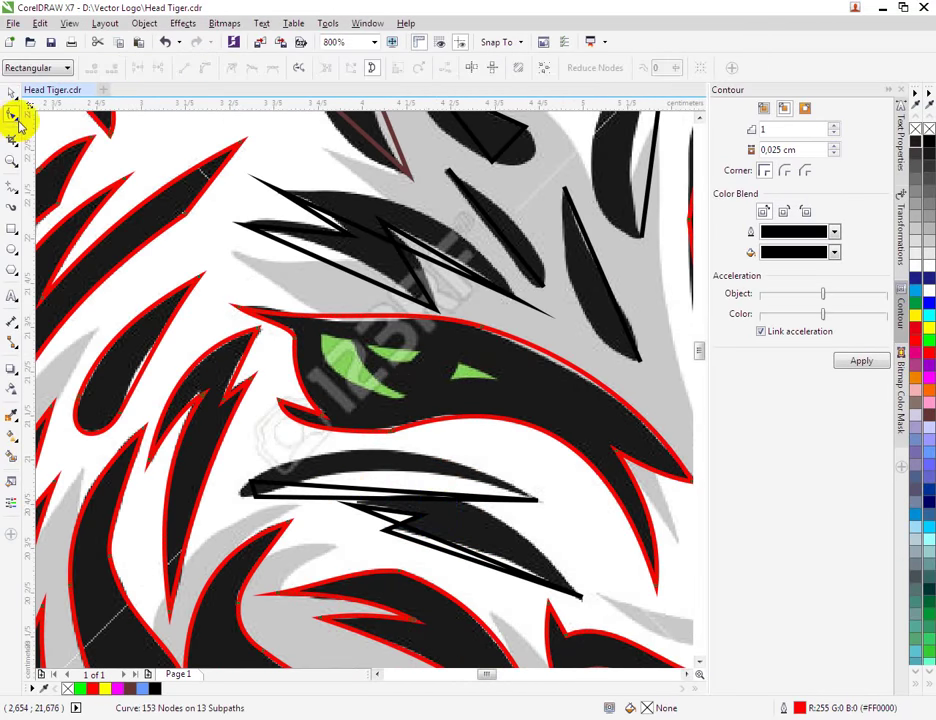
click(12, 92)
click(421, 505)
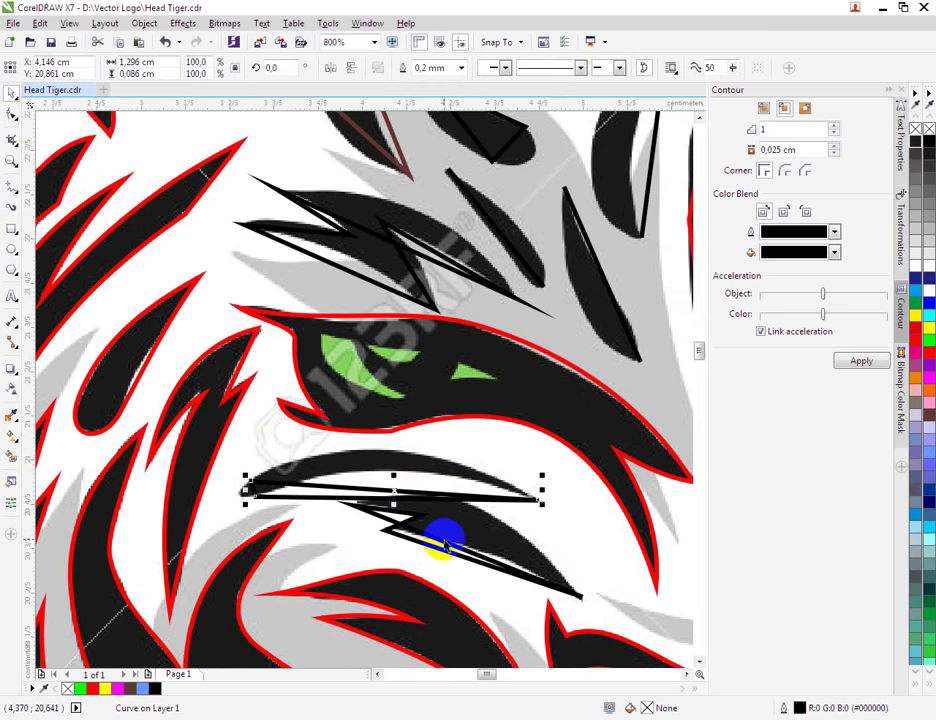
scroll(452, 548, up, 1)
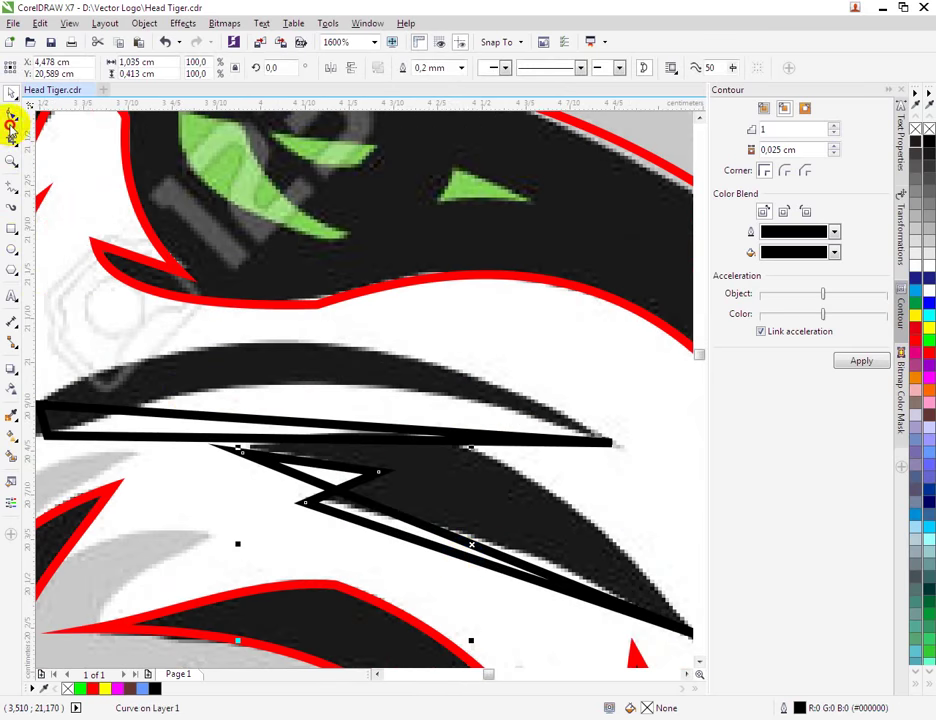
click(12, 118)
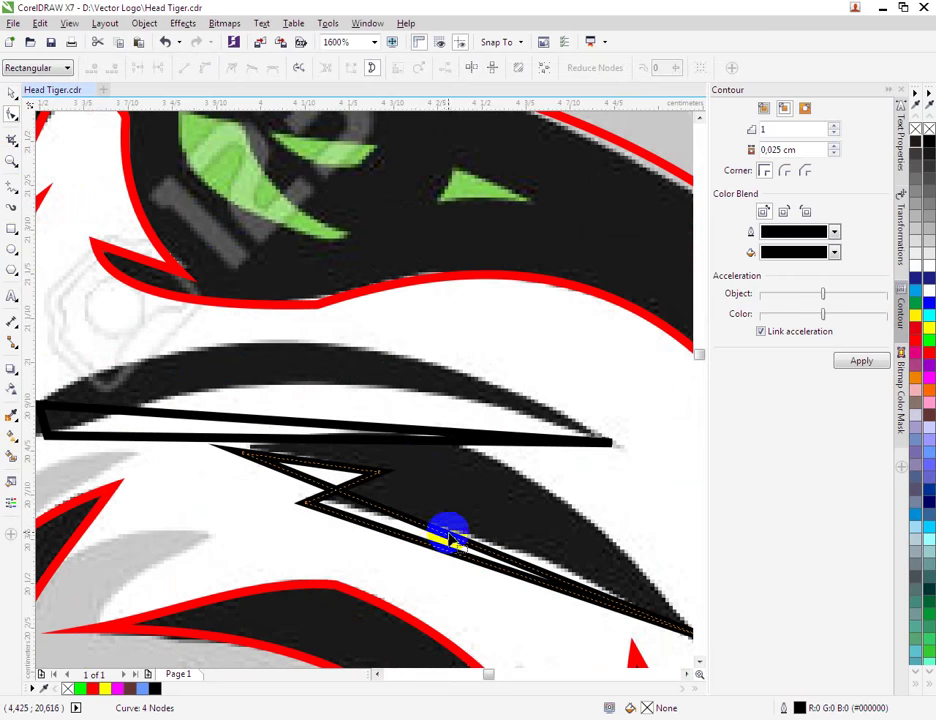
right_click(444, 537)
click(485, 355)
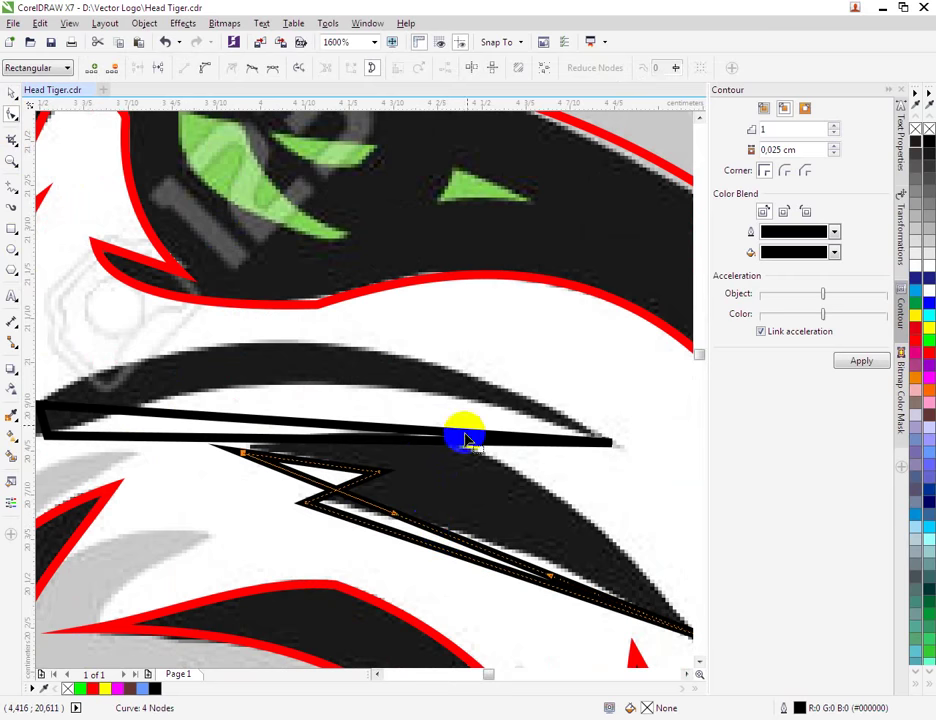
drag(428, 522, 453, 393)
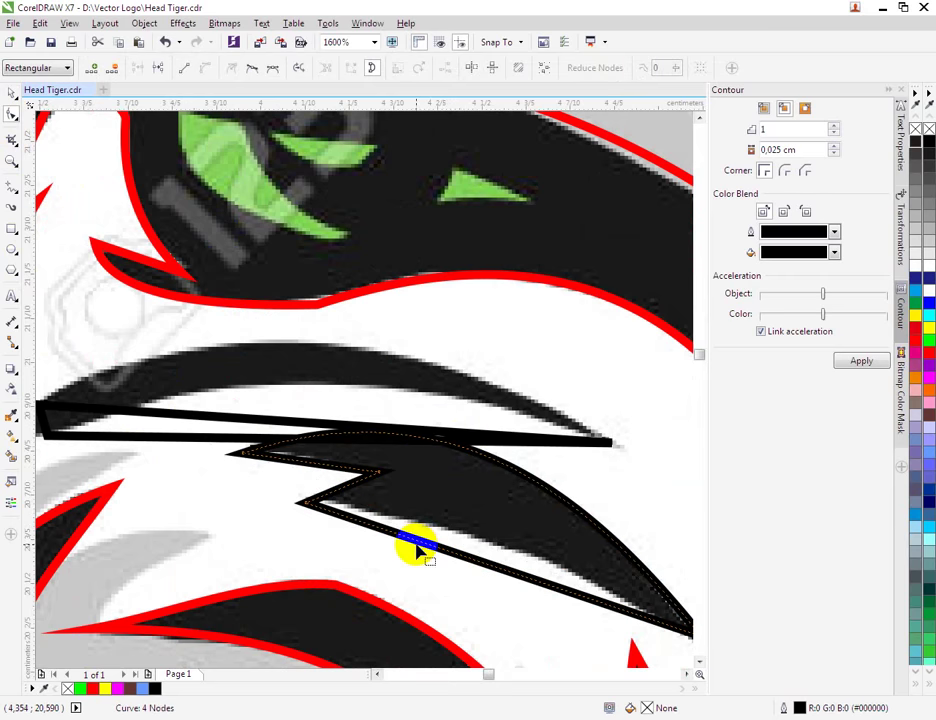
Convert the long lower edge of the notched shape beneath the eye to a curve and fit it to the stripe's underside.
right_click(424, 548)
click(448, 555)
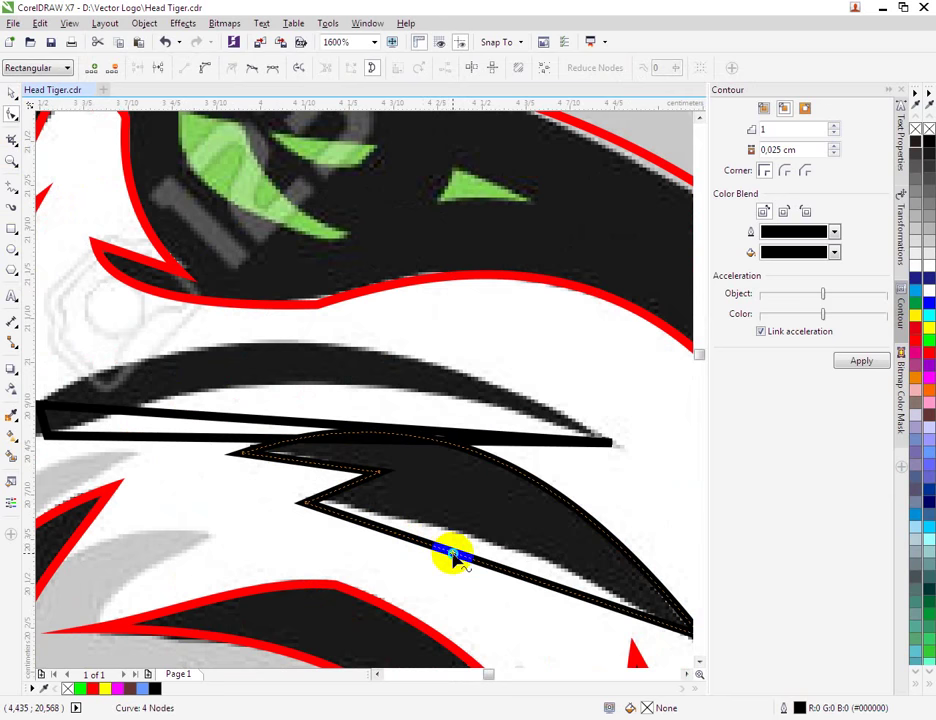
right_click(453, 555)
drag(482, 562, 496, 544)
Convert the two notch edges of the shape beneath the eye to curves and fit them to the stripe's forked end.
scroll(323, 490, up, 1)
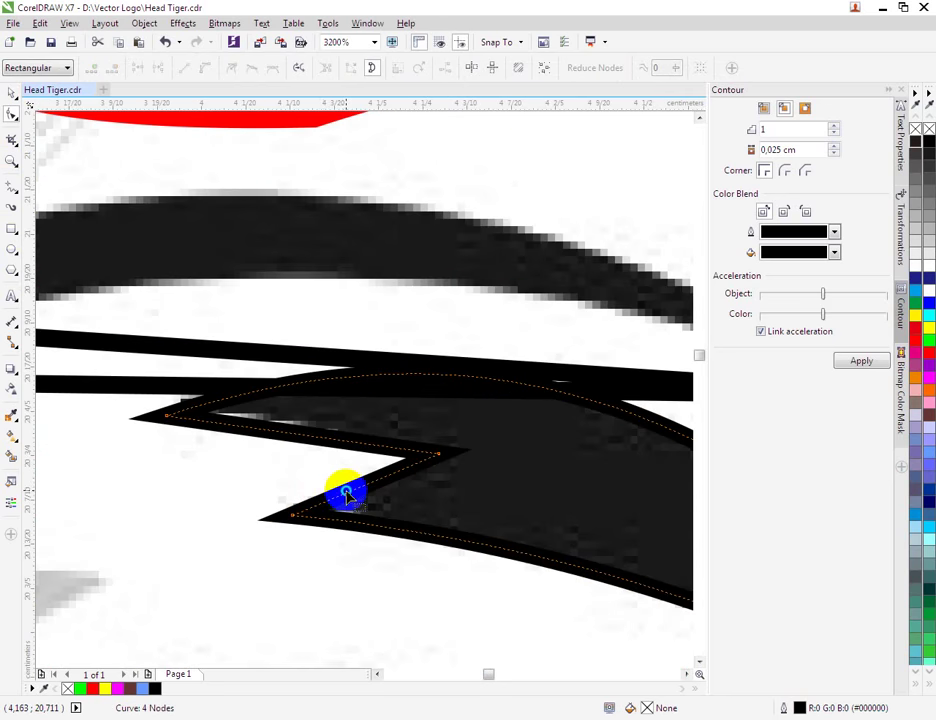
right_click(349, 495)
click(409, 299)
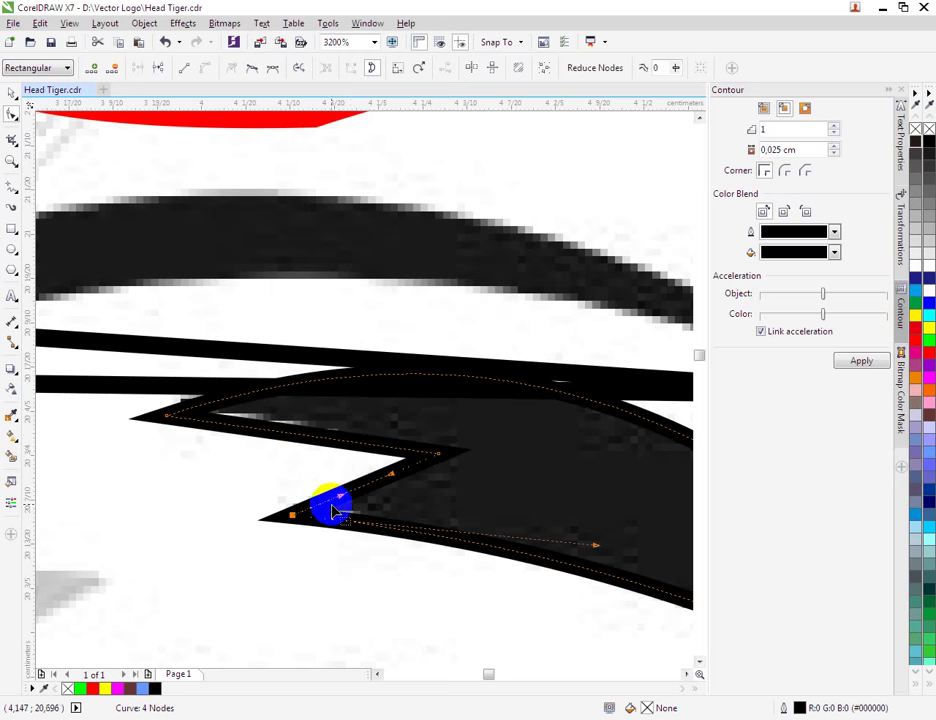
drag(352, 497, 335, 432)
right_click(324, 441)
click(369, 502)
Combine the finished notched stripe beneath the eye with the red outline.
scroll(339, 431, down, 2)
click(13, 96)
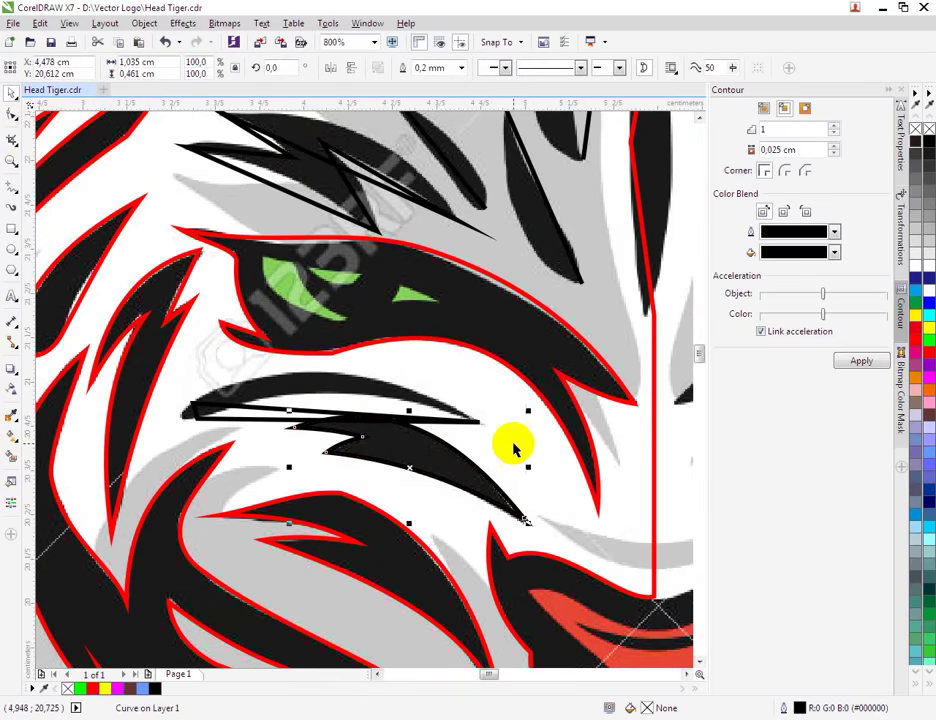
shift+click(513, 452)
key(ctrl+l)
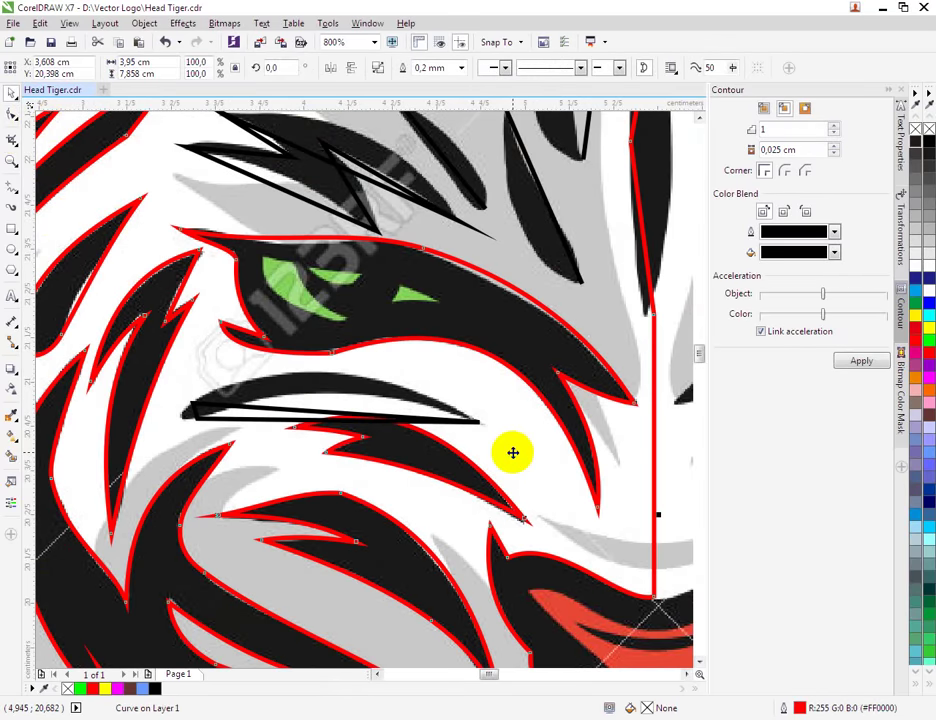
Convert both long edges of the thin triangle directly below the eye to curves and arch them along the crescent stripe.
scroll(340, 332, up, 1)
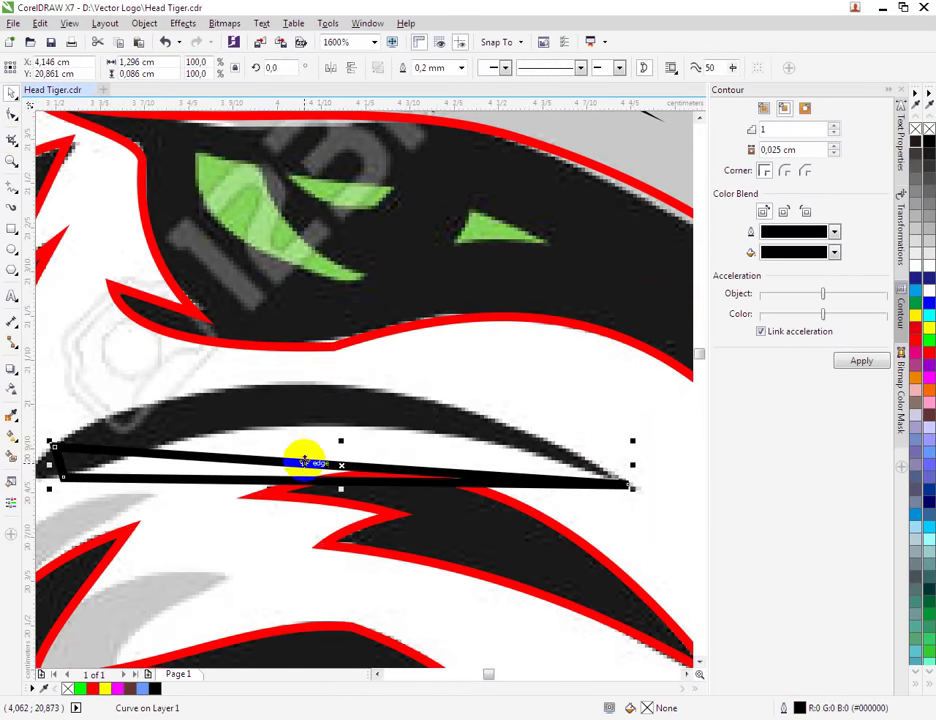
click(12, 113)
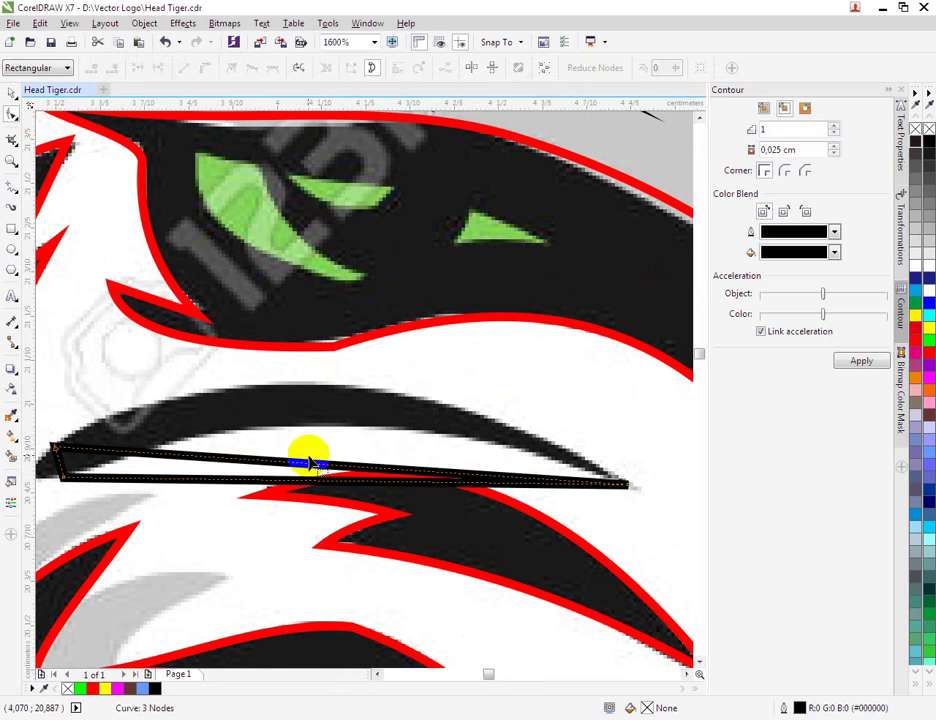
right_click(312, 468)
click(340, 524)
drag(312, 468, 315, 386)
right_click(318, 484)
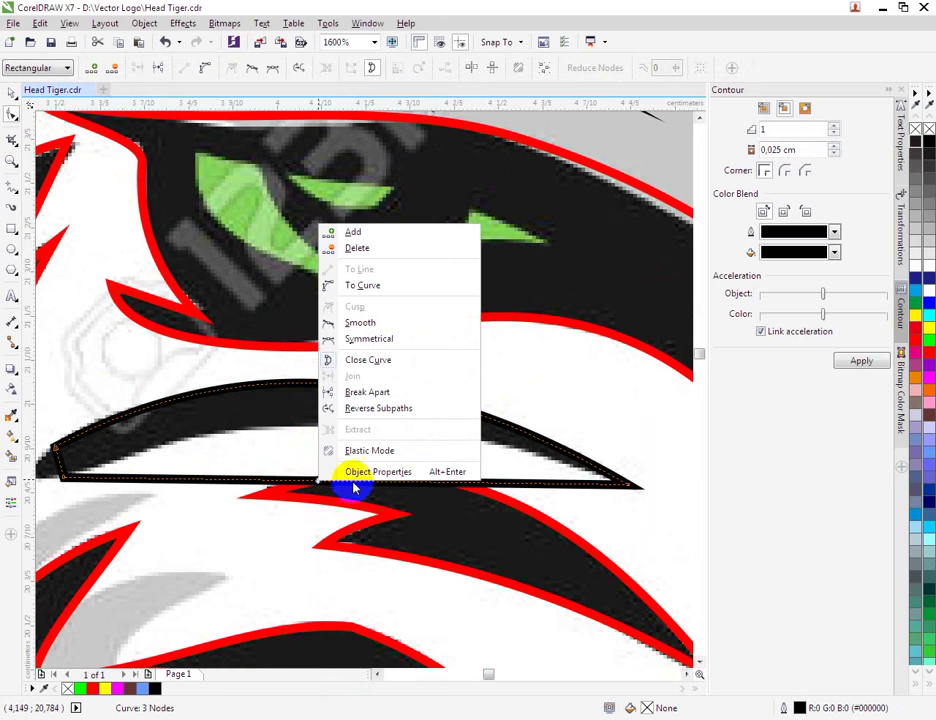
click(352, 286)
drag(342, 482, 341, 426)
Curve the short end edge of the crescent shape below the eye to the stripe's rounded end and smooth its two corner nodes.
scroll(434, 455, down, 1)
scroll(240, 460, up, 2)
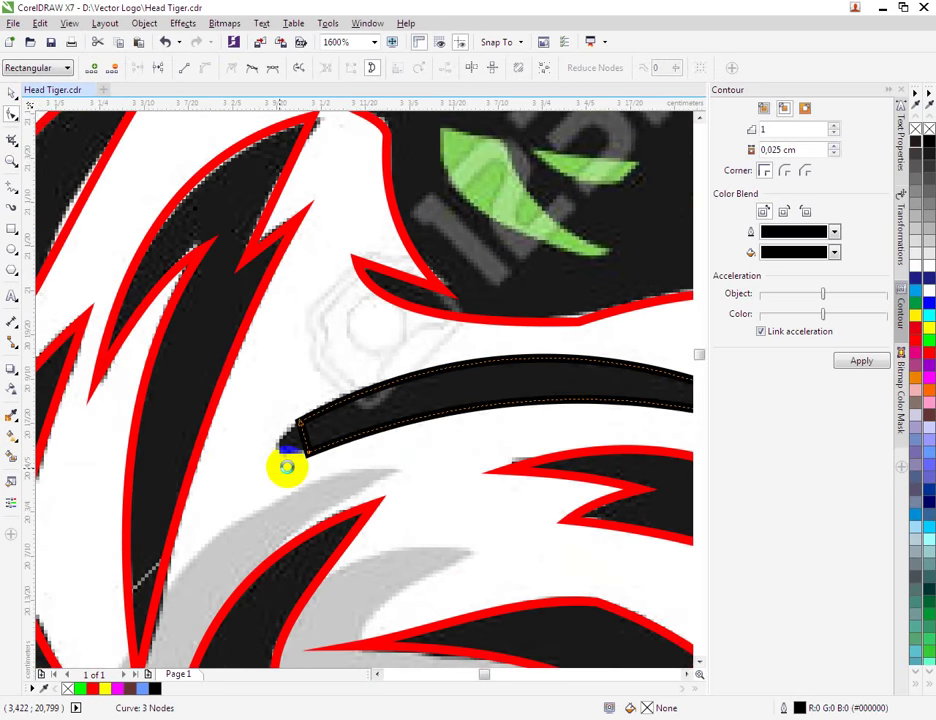
right_click(320, 408)
right_click(328, 407)
click(376, 471)
drag(328, 407, 295, 412)
right_click(318, 380)
click(361, 475)
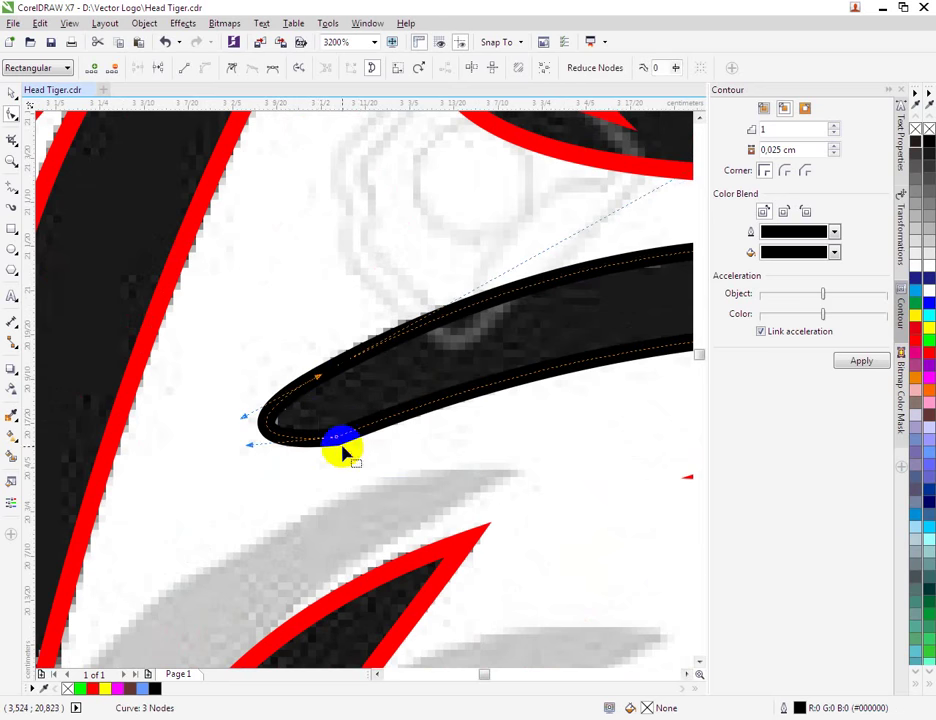
right_click(336, 440)
click(384, 539)
Combine the finished crescent stripe below the eye with the red outline.
scroll(310, 363, down, 1)
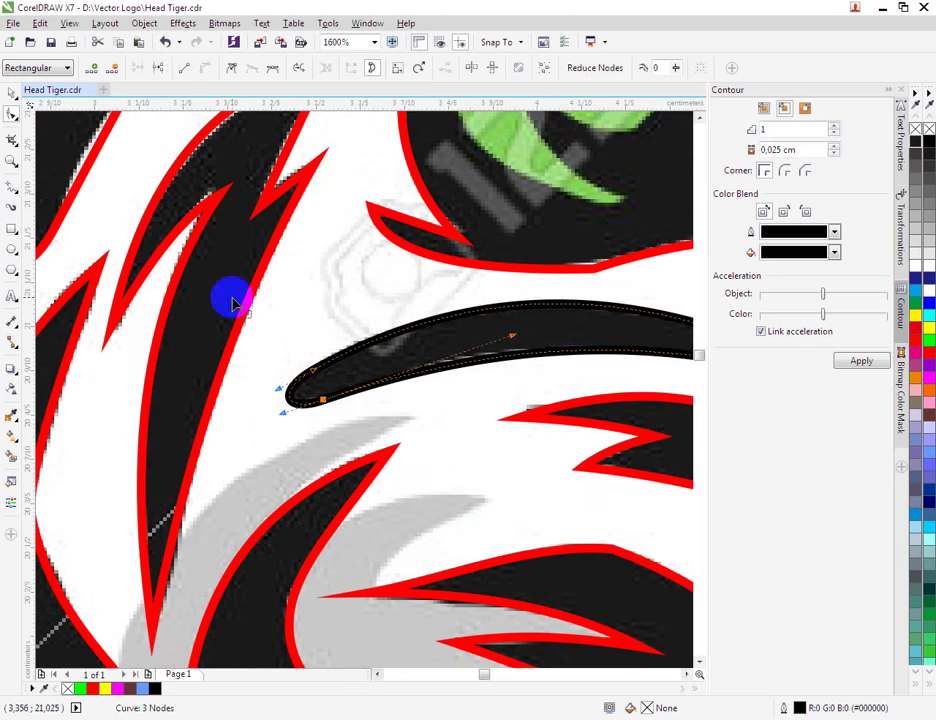
click(13, 92)
shift+click(365, 282)
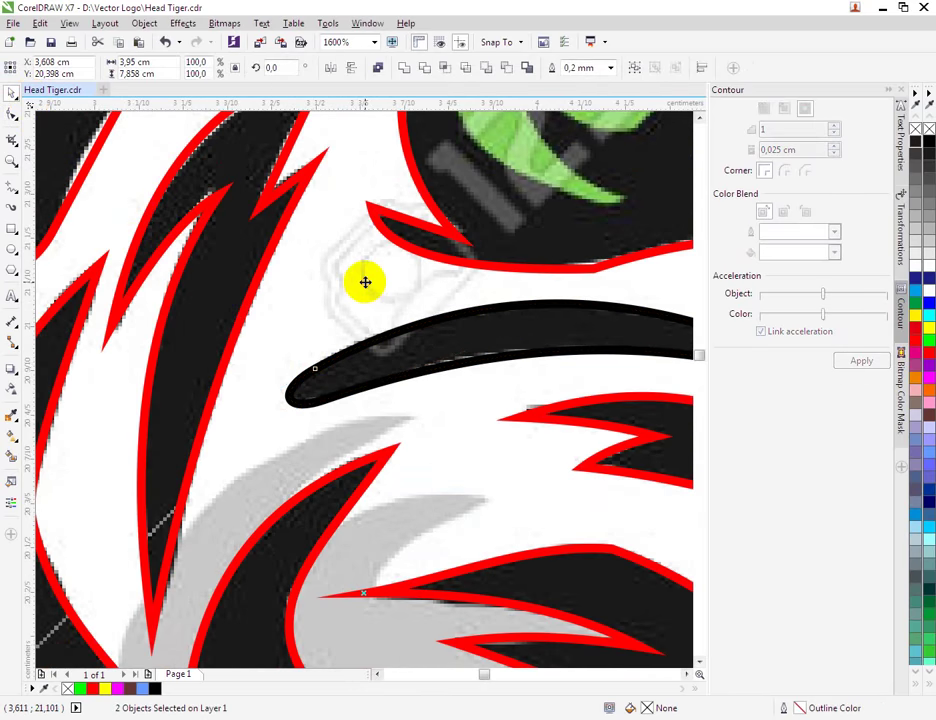
key(ctrl+l)
scroll(365, 282, down, 3)
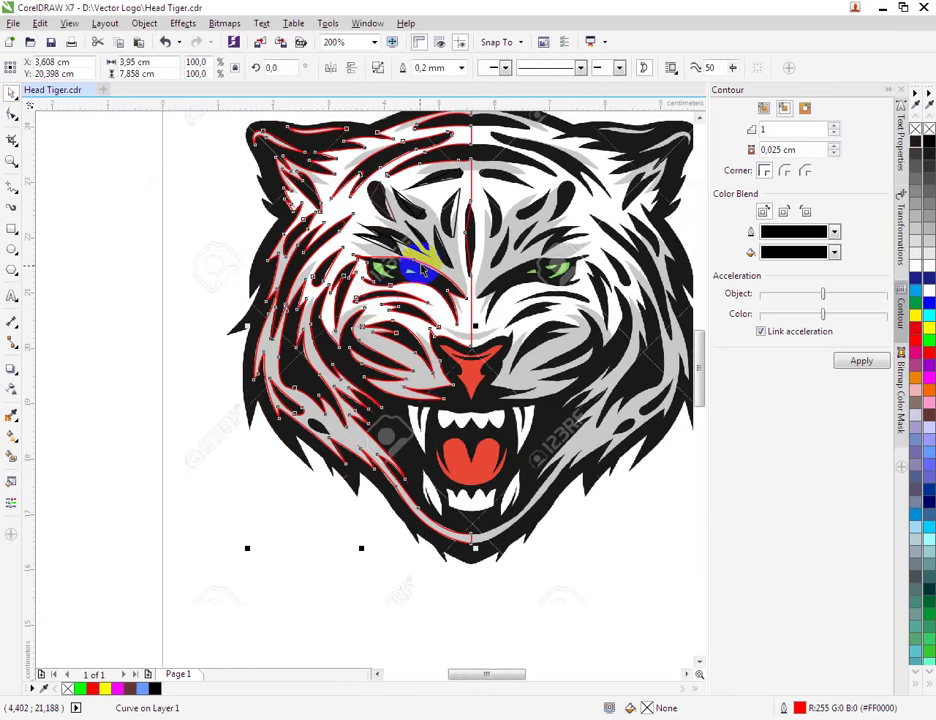
Convert both edges of the thin shape between the eye and the nose bridge to curves and bend them to the slanted stripe.
scroll(430, 226, up, 2)
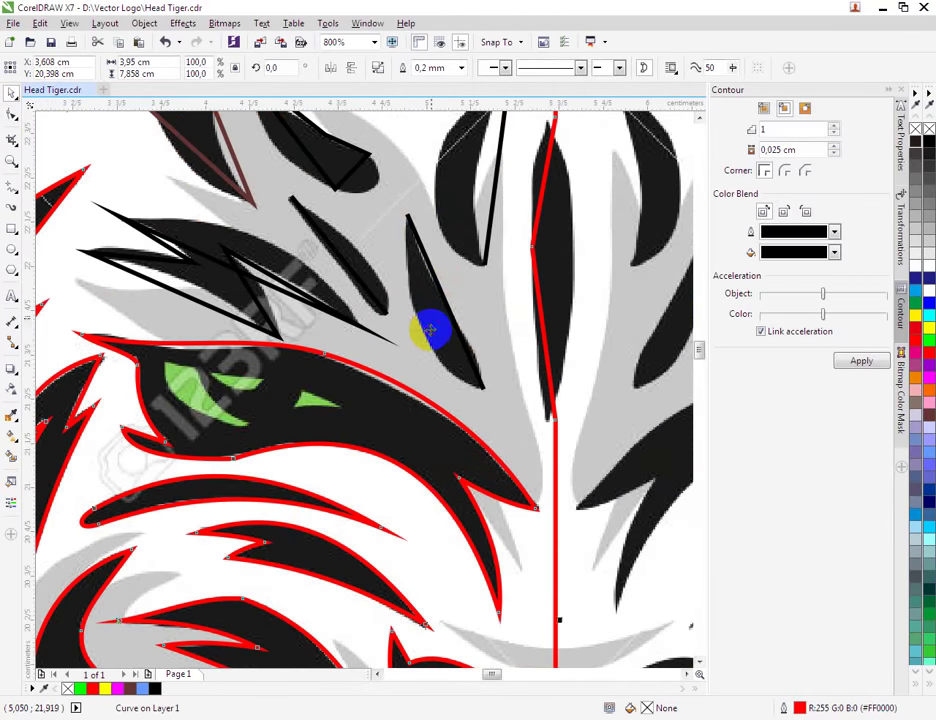
click(12, 113)
click(455, 322)
right_click(455, 322)
click(455, 333)
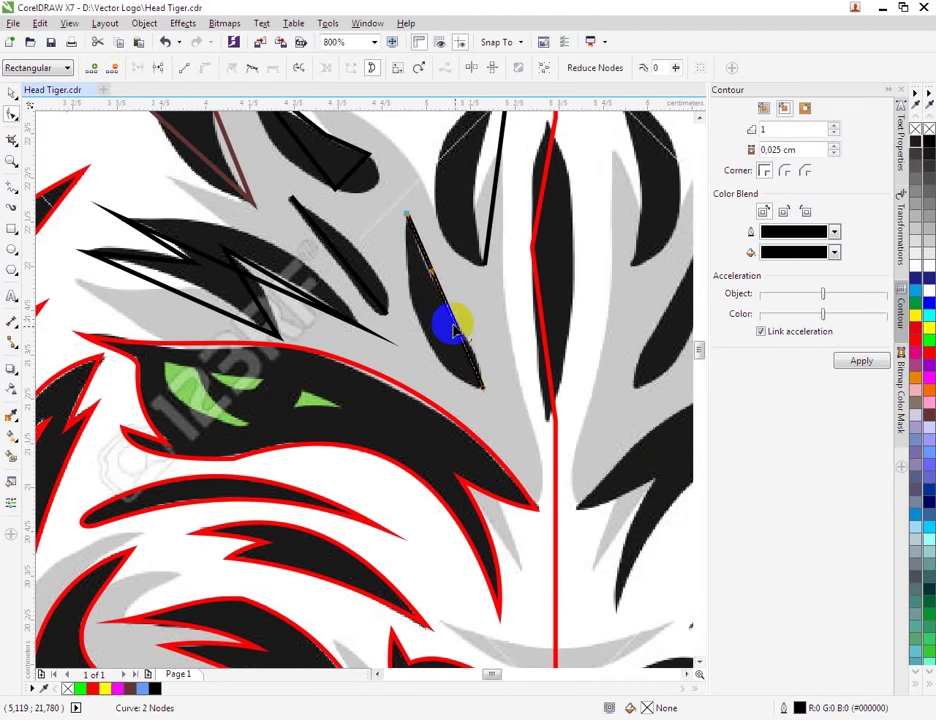
mouse_move(453, 320)
mouse_down()
mouse_move(440, 332)
mouse_move(455, 334)
mouse_up()
right_click(455, 322)
click(487, 378)
drag(432, 271, 425, 273)
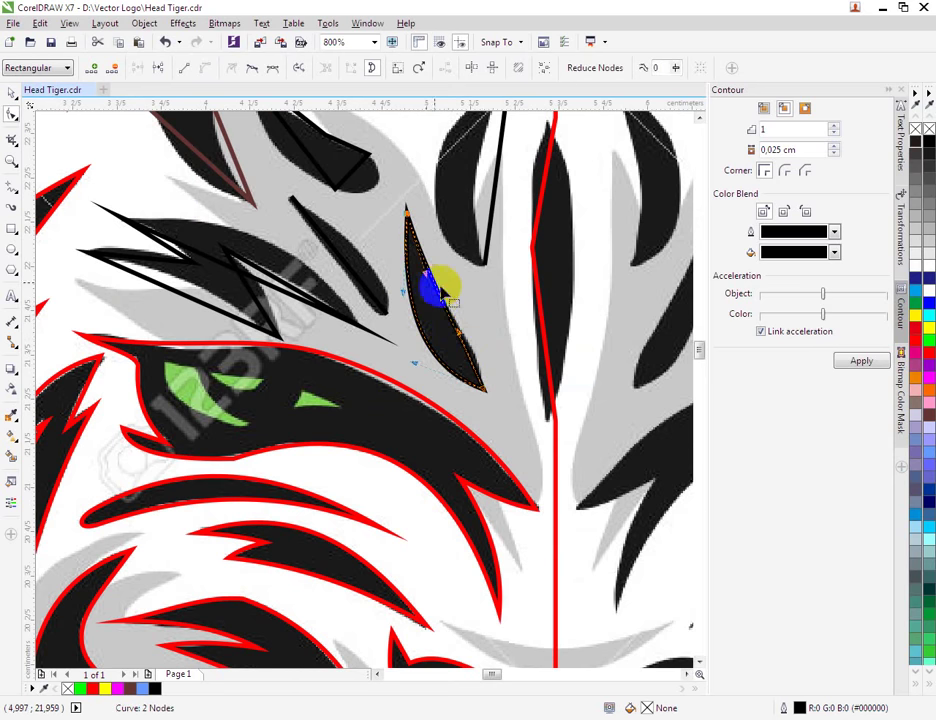
drag(459, 332, 467, 333)
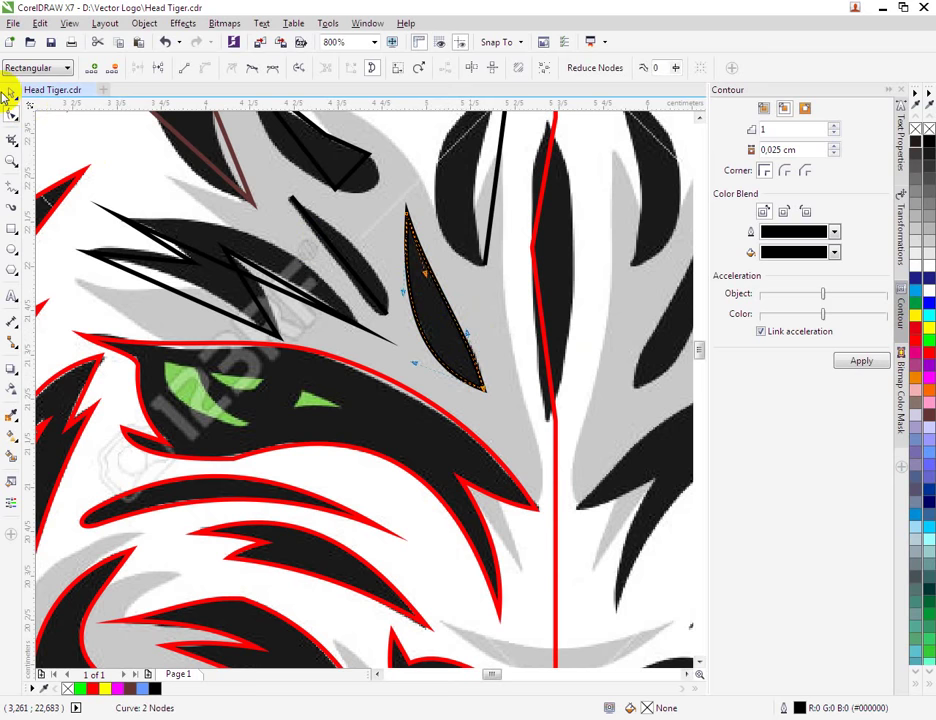
Try to combine the slanted stripe shape above the eye's inner corner with the red outline.
click(10, 92)
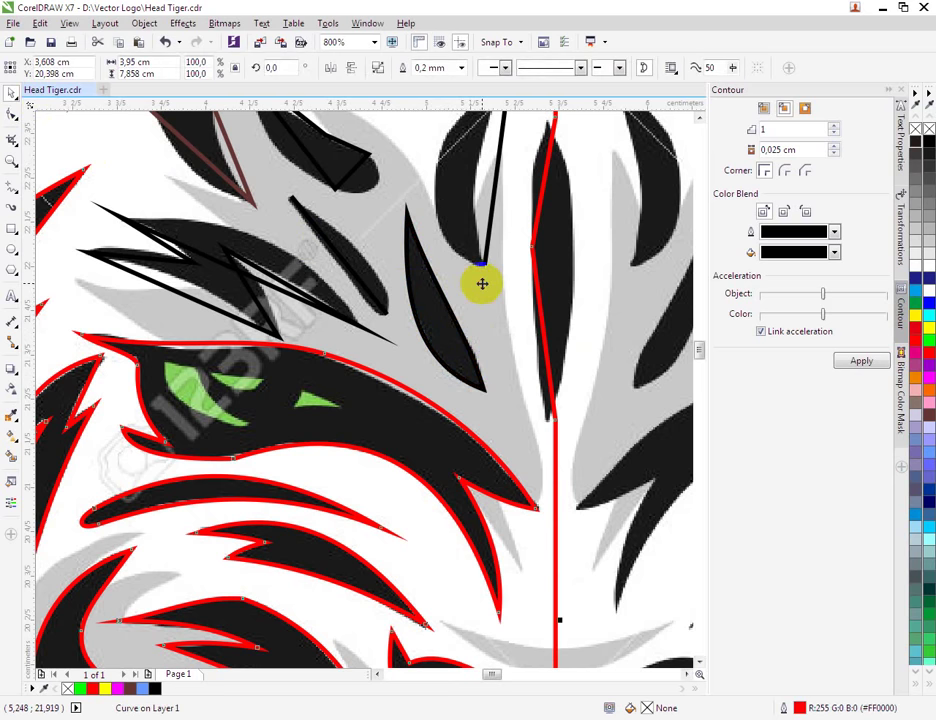
click(414, 309)
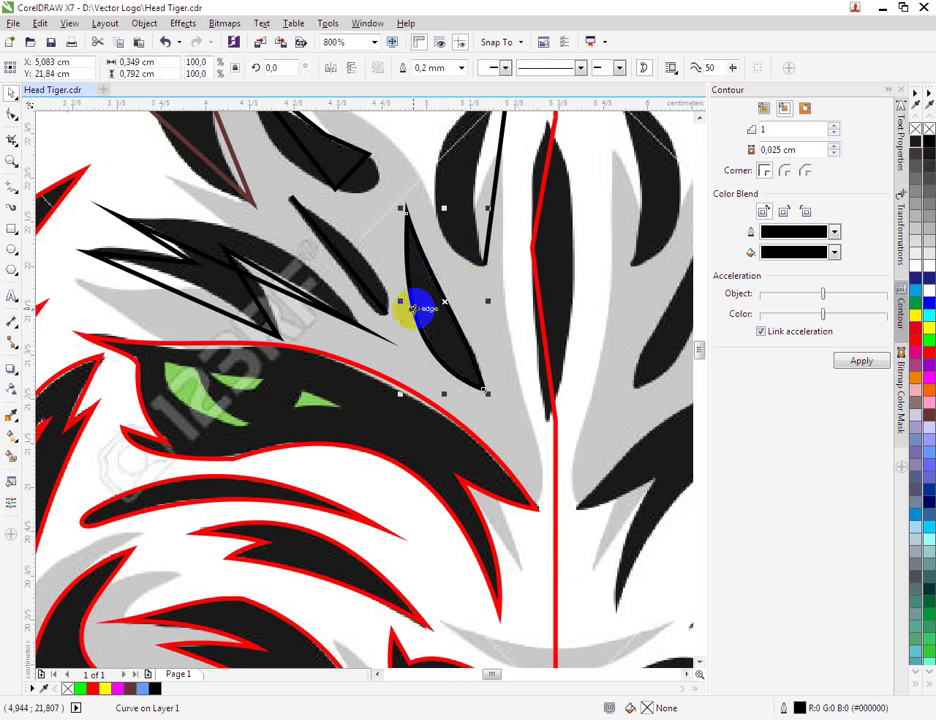
shift+click(474, 295)
click(403, 68)
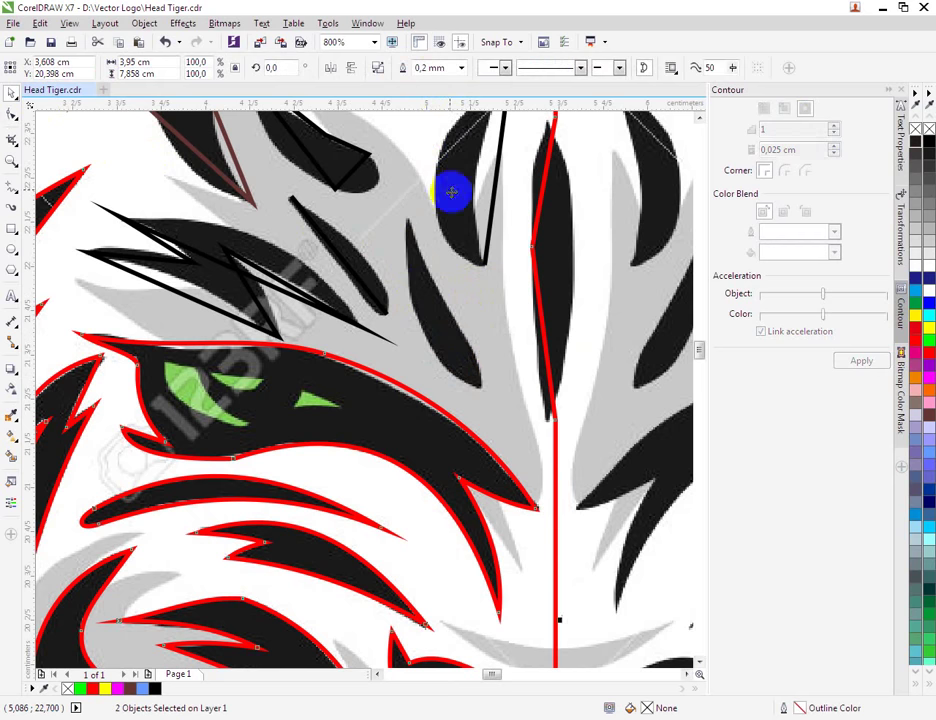
Convert the two angled segments of the red centre line to curves and bow them along the central forehead stripe's edge.
click(14, 117)
right_click(547, 182)
click(577, 243)
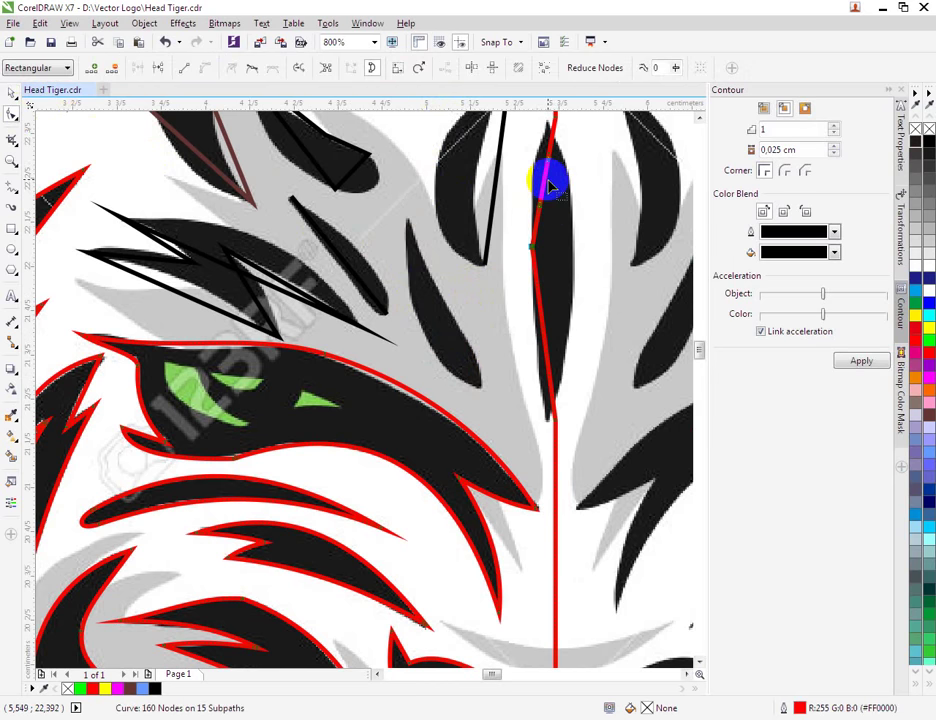
drag(541, 178, 548, 335)
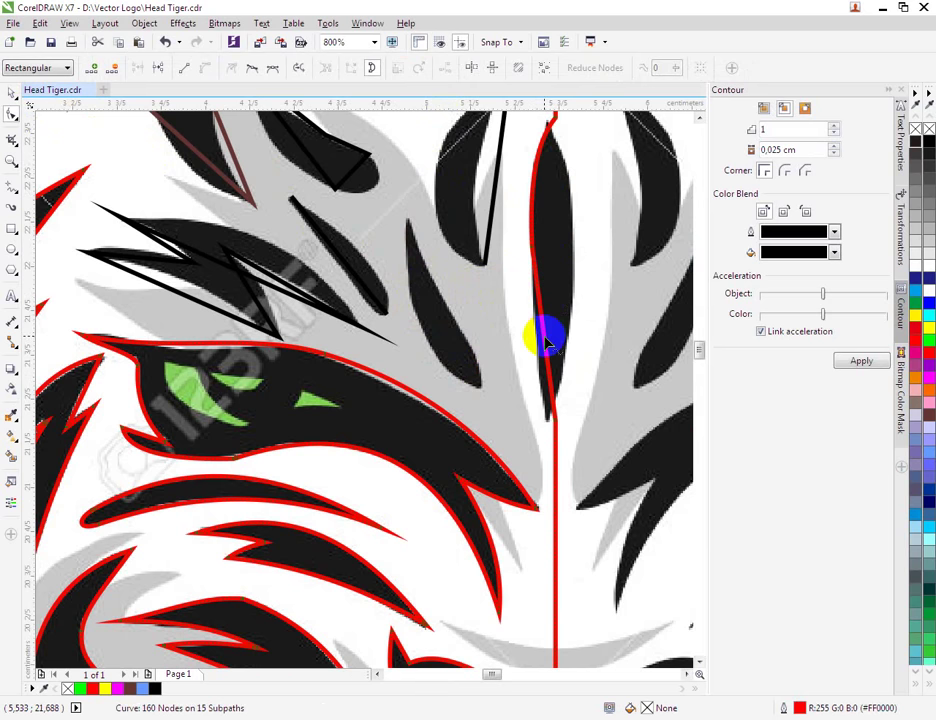
right_click(547, 343)
click(562, 397)
drag(527, 401, 541, 303)
scroll(485, 272, down, 1)
scroll(483, 184, up, 1)
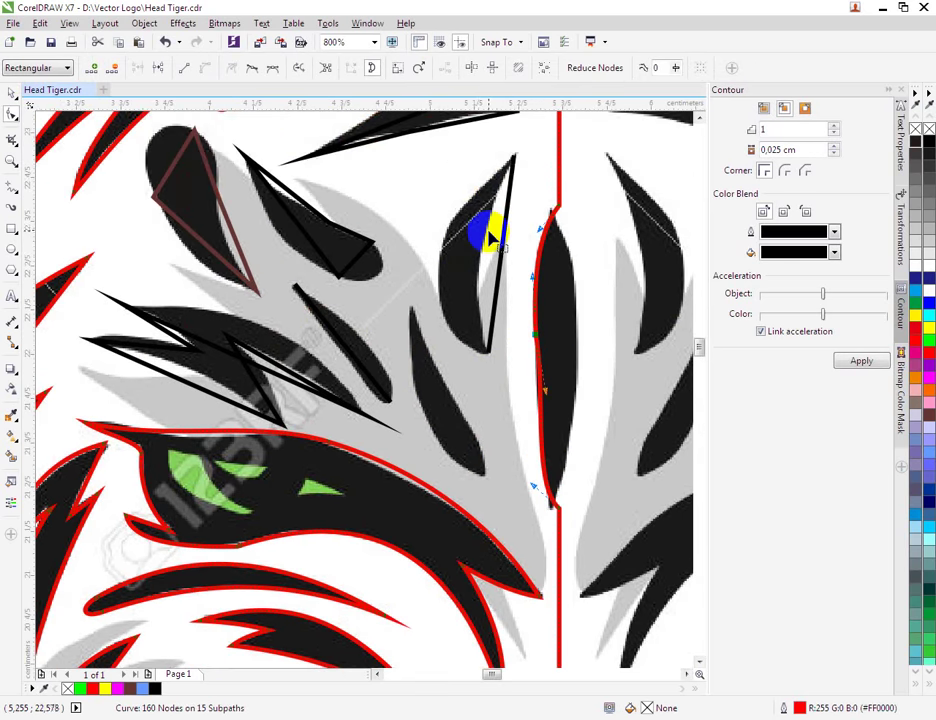
Curve both edges of the narrow shape beside the central forehead stripe, adding a node on its outer edge to follow the crescent.
click(489, 237)
right_click(502, 255)
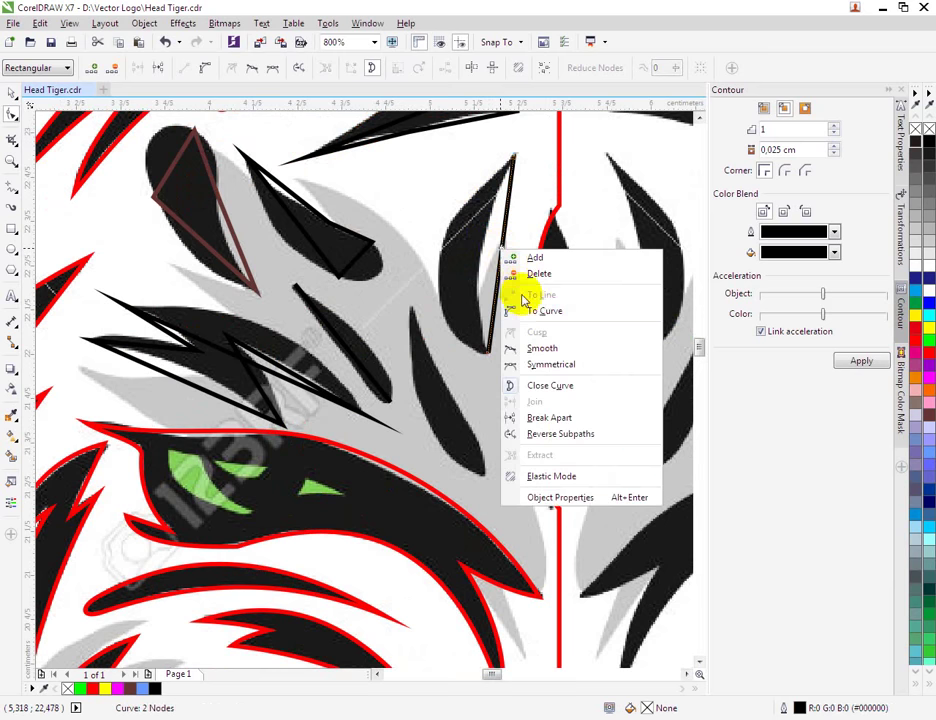
click(527, 308)
drag(505, 275, 443, 263)
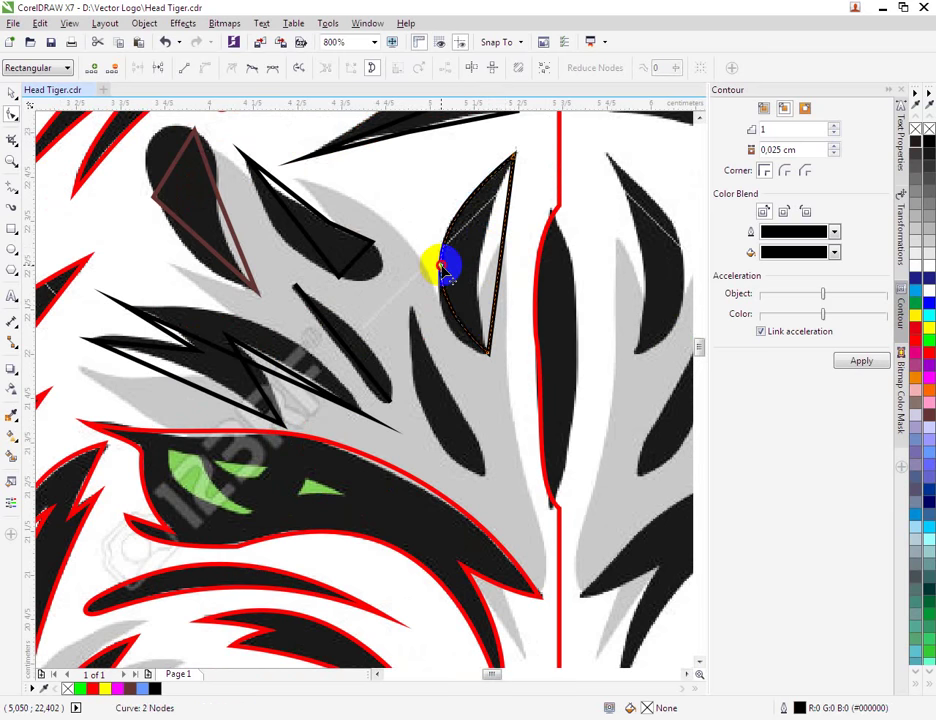
double_click(483, 328)
drag(460, 328, 440, 348)
right_click(508, 250)
click(520, 308)
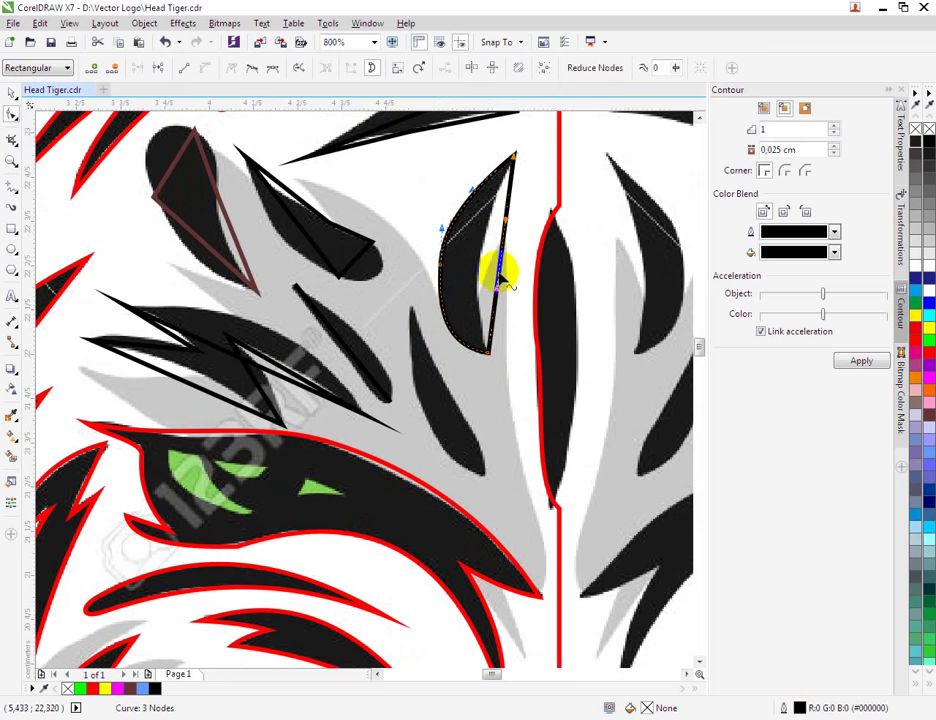
drag(497, 265, 484, 268)
Convert the lower edge and blunt end of the four-node forehead shape to curves and round them to the stripe.
click(283, 196)
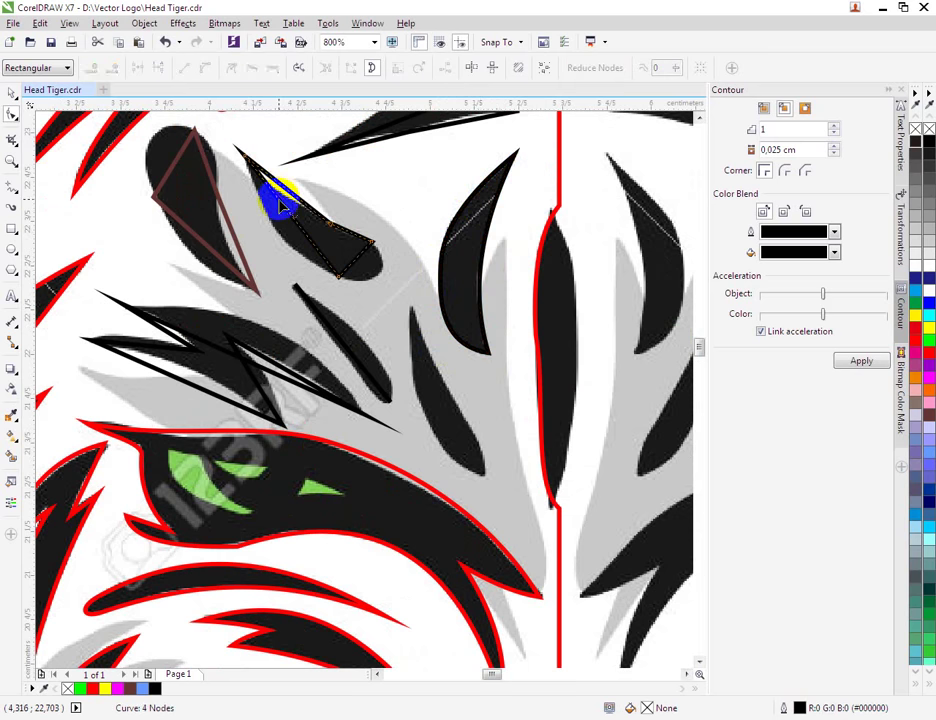
right_click(283, 206)
click(327, 264)
drag(296, 229, 281, 239)
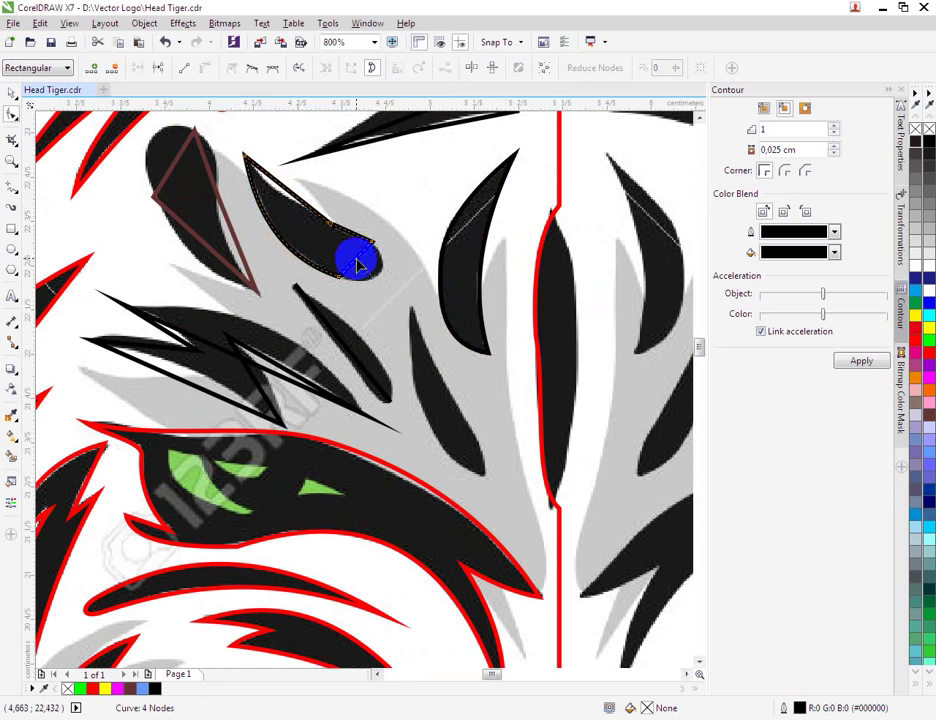
right_click(355, 259)
click(391, 321)
drag(355, 262, 377, 244)
Convert the upper edge near the pointed tip of the blunt-ended forehead shape to a curve and fit it to the stripe.
click(287, 193)
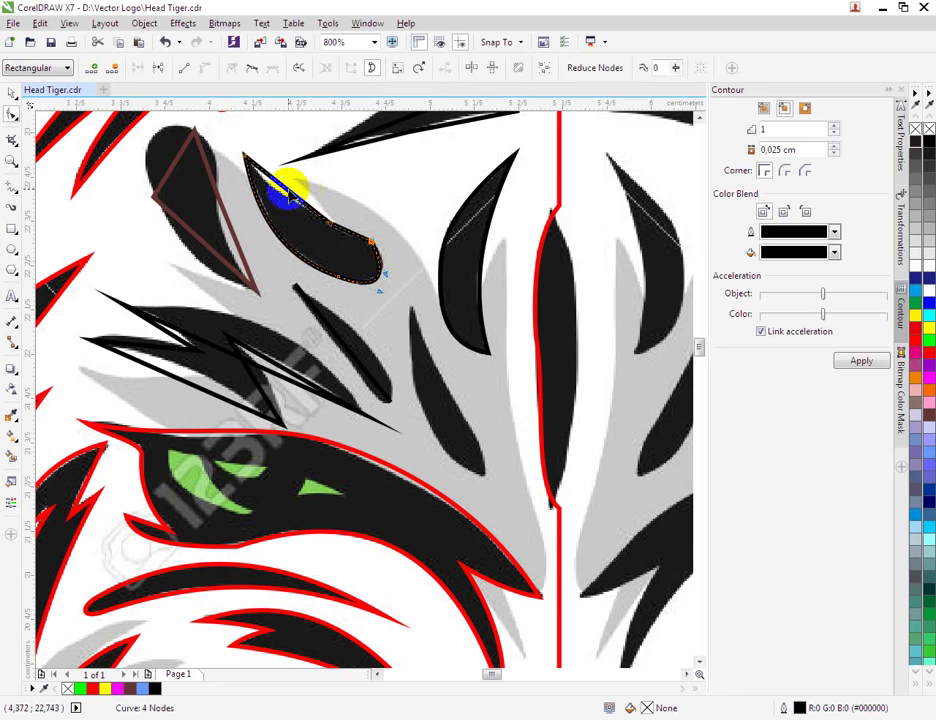
right_click(287, 193)
click(311, 247)
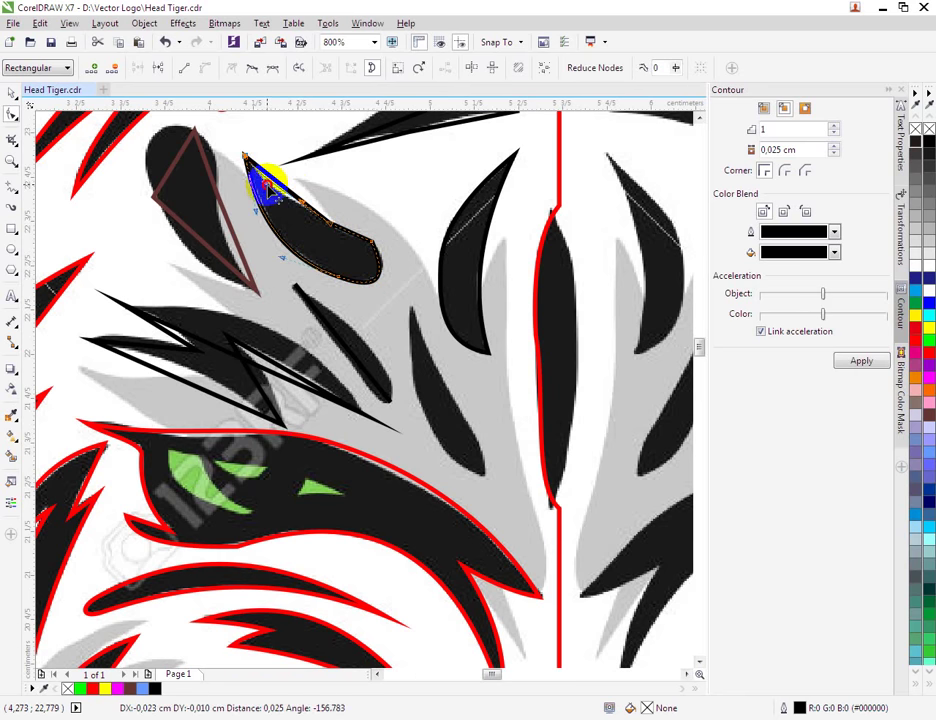
drag(270, 183, 300, 207)
click(345, 272)
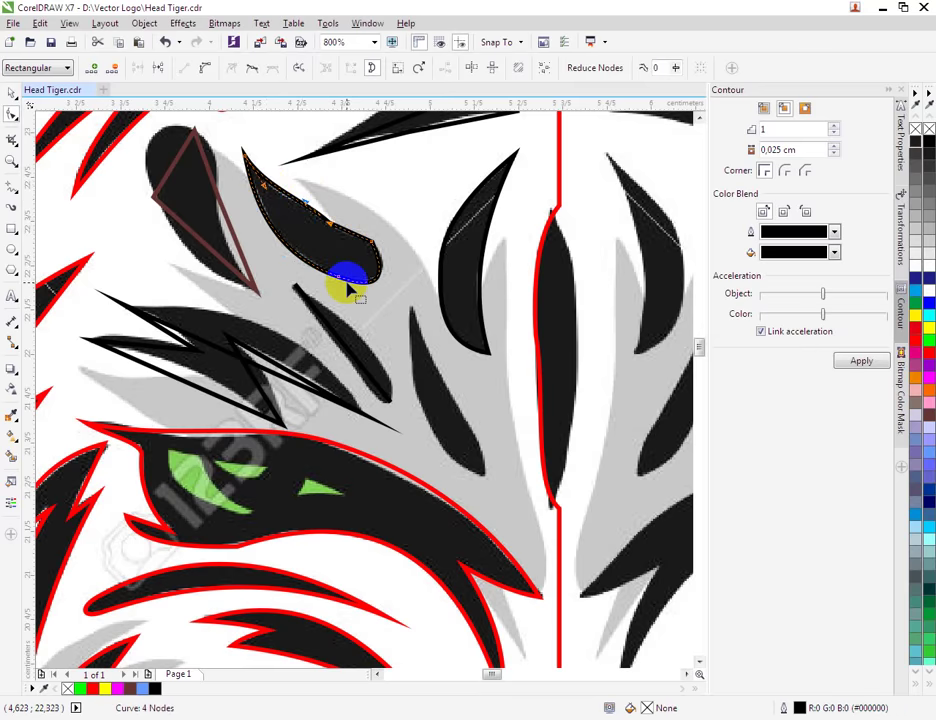
Combine the blunt-ended forehead stripe and the crescent beside the central stripe with the red outline.
scroll(337, 290, down, 2)
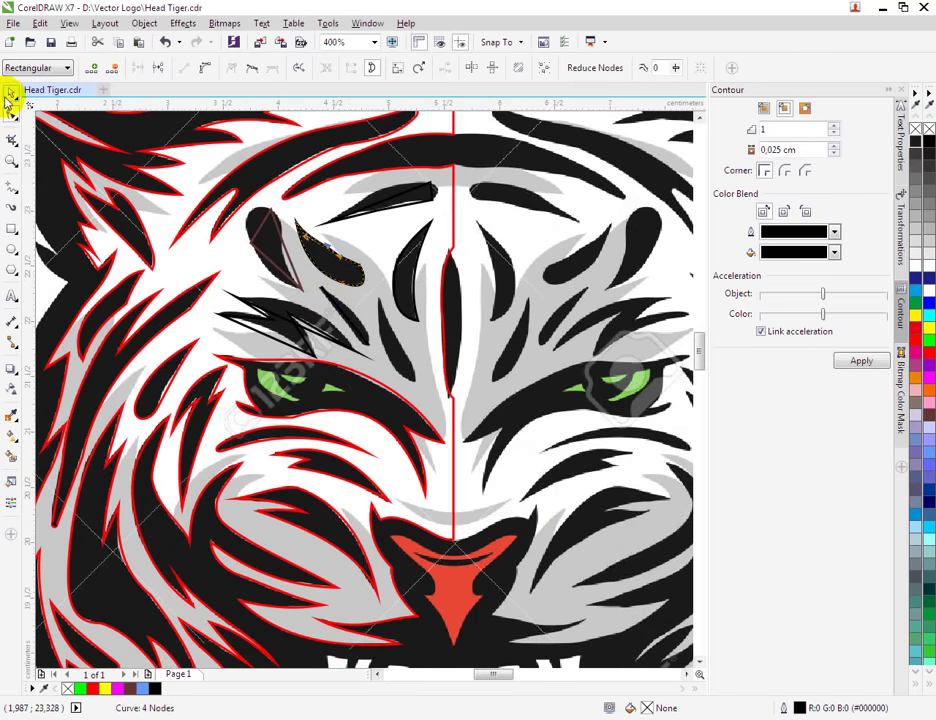
click(10, 94)
click(372, 223)
shift+click(394, 241)
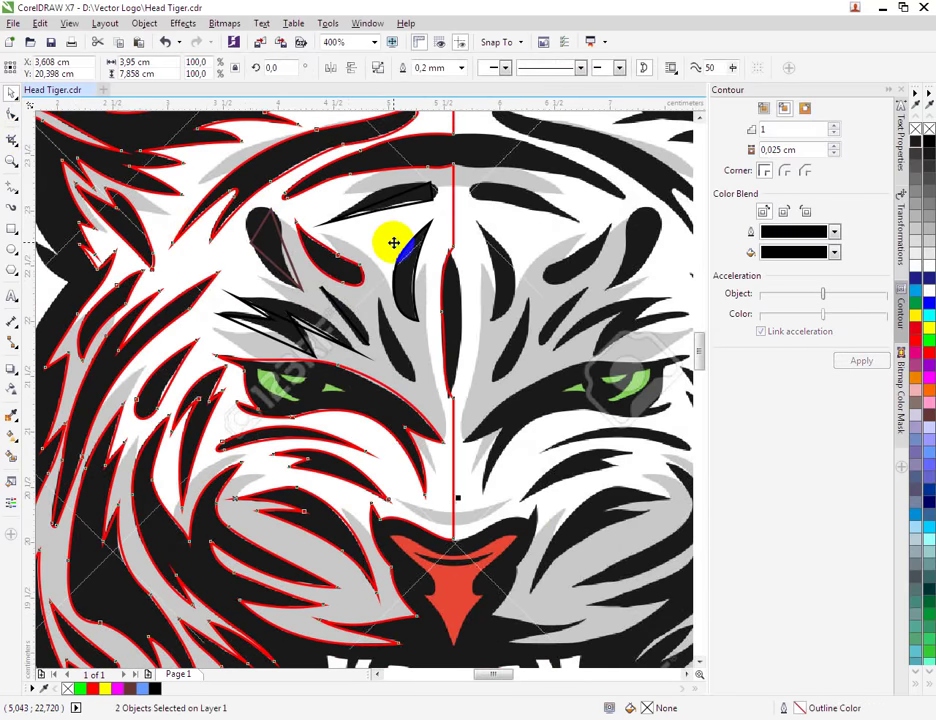
scroll(400, 320, up, 2)
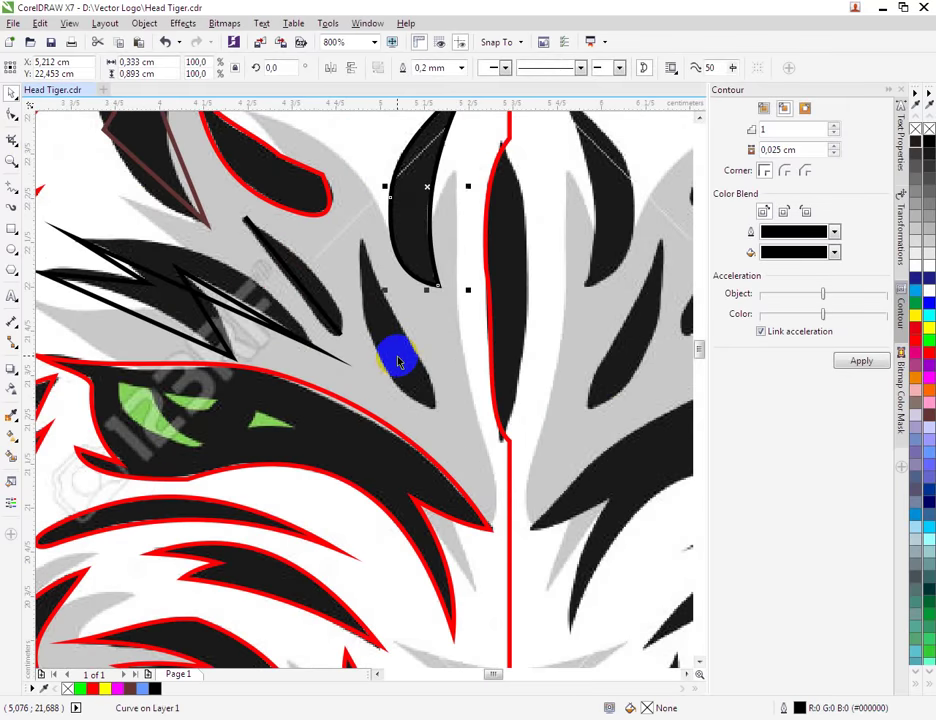
click(416, 257)
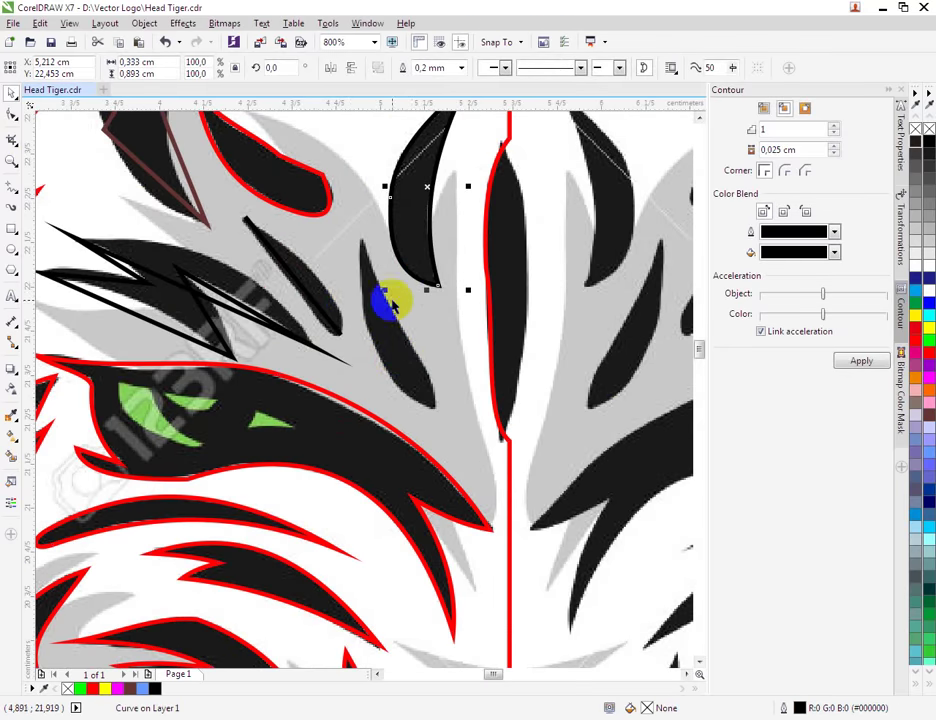
click(418, 328)
key(ctrl+l)
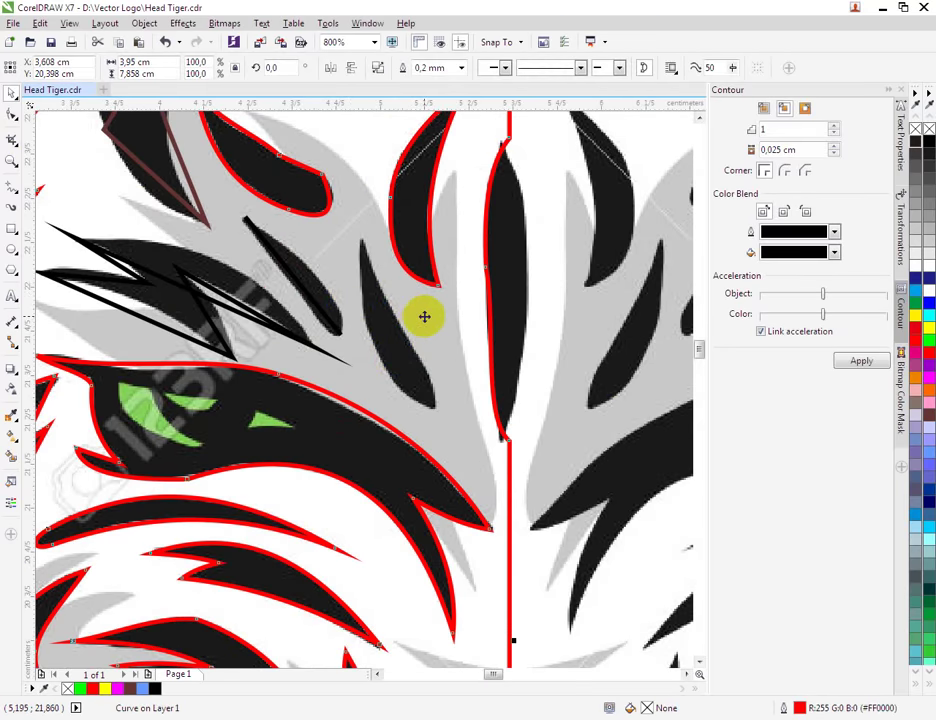
Draw a closed two-node straight shape from tip to tip of the slanted stripe above the eye's inner corner.
click(12, 187)
click(362, 240)
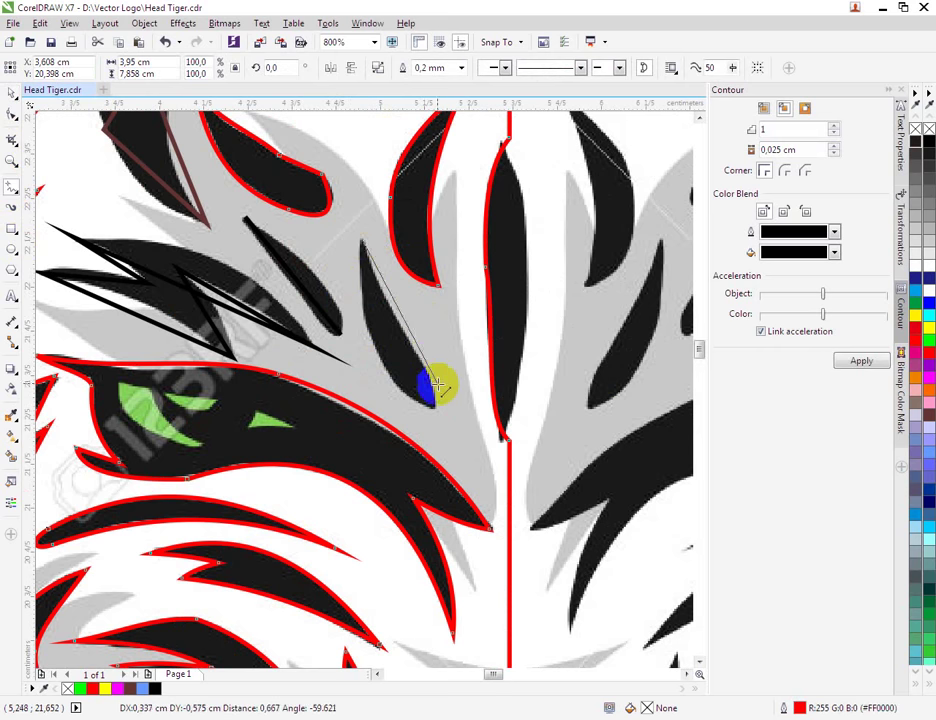
double_click(434, 407)
Convert both edges of the new two-node shape to curves and bend them around the slanted stripe.
click(12, 113)
click(401, 345)
right_click(407, 345)
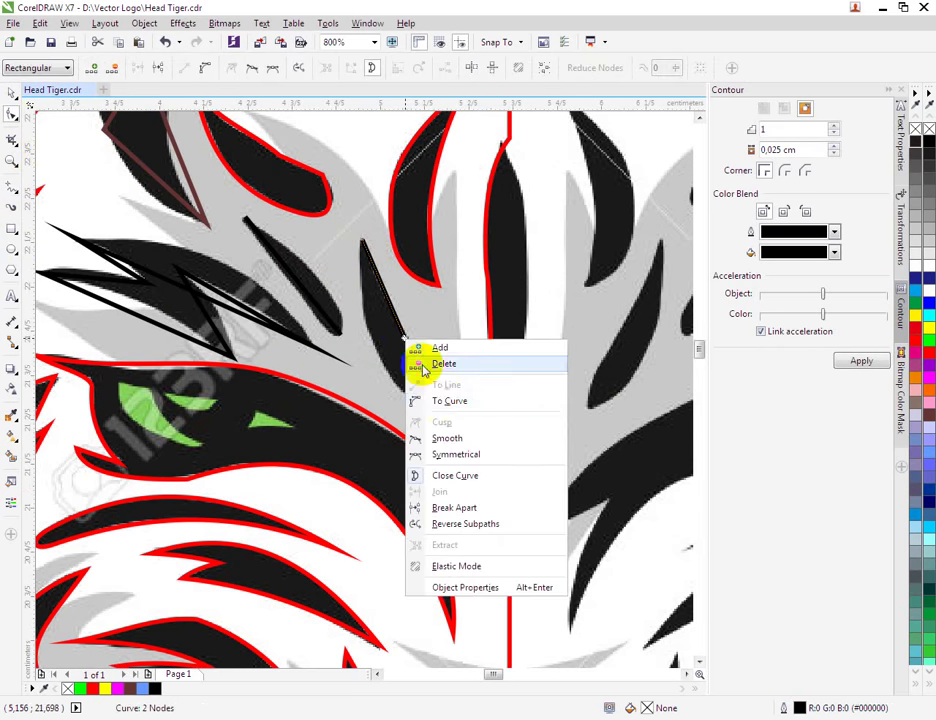
click(455, 401)
drag(403, 340, 431, 363)
right_click(410, 354)
click(441, 416)
click(406, 308)
drag(405, 310, 388, 333)
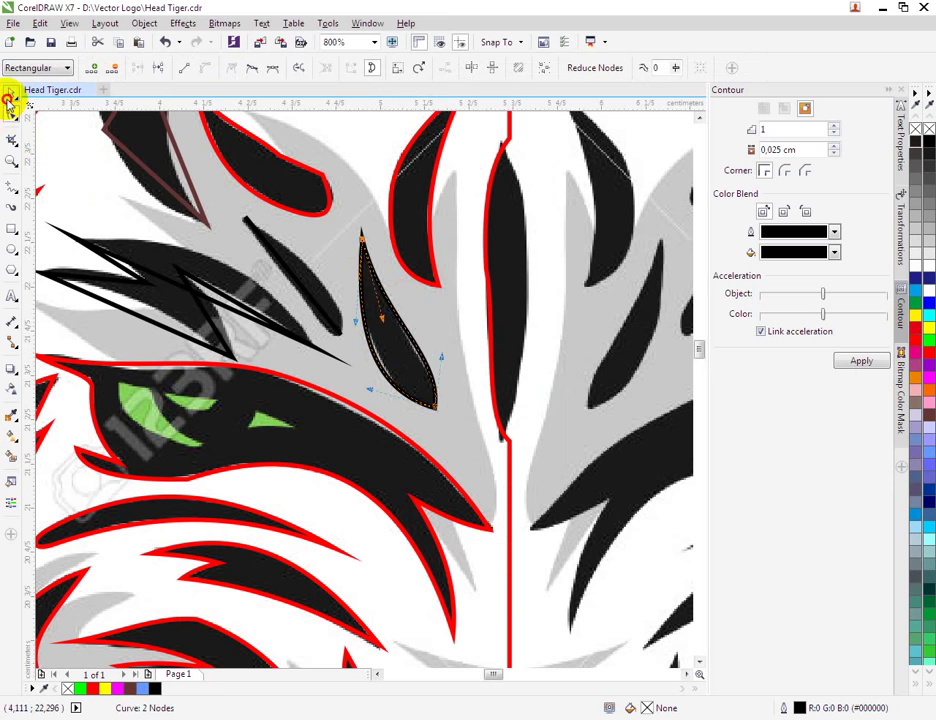
Try to combine the redrawn slanted stripe with the red outline, and undo the operation.
click(11, 95)
shift+click(345, 243)
click(406, 69)
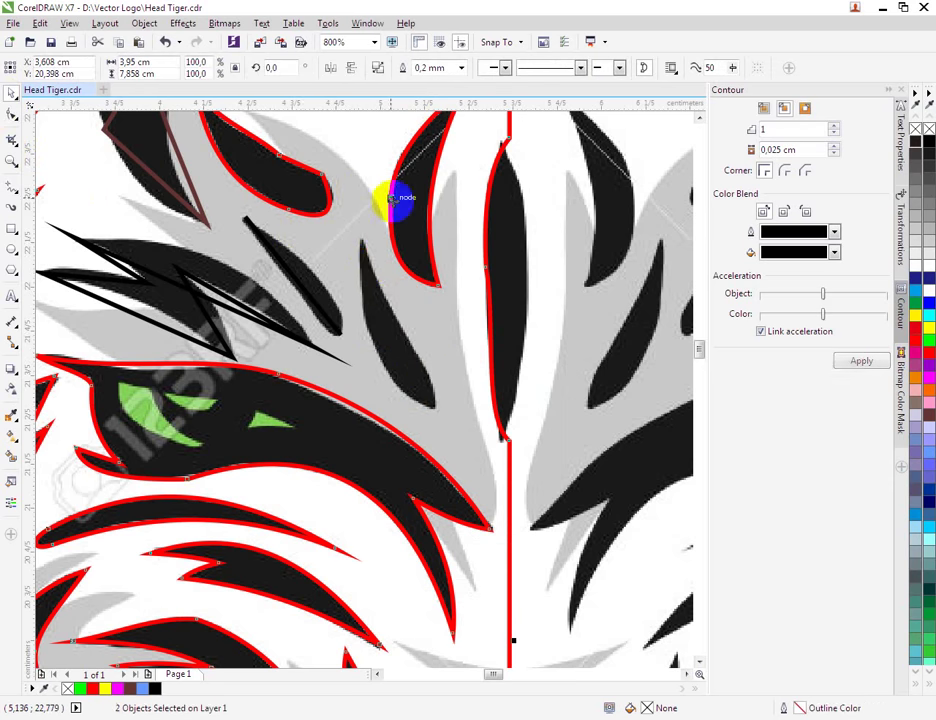
key(ctrl+z)
click(560, 364)
click(453, 347)
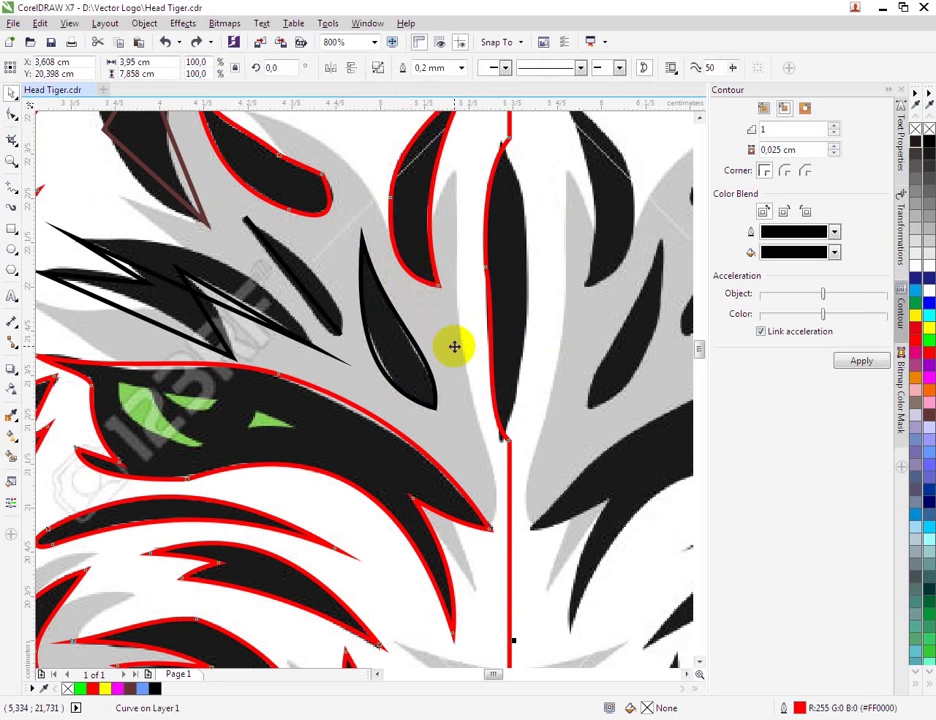
Combine the redrawn slanted stripe above the eye's inner corner with the red outline.
click(418, 360)
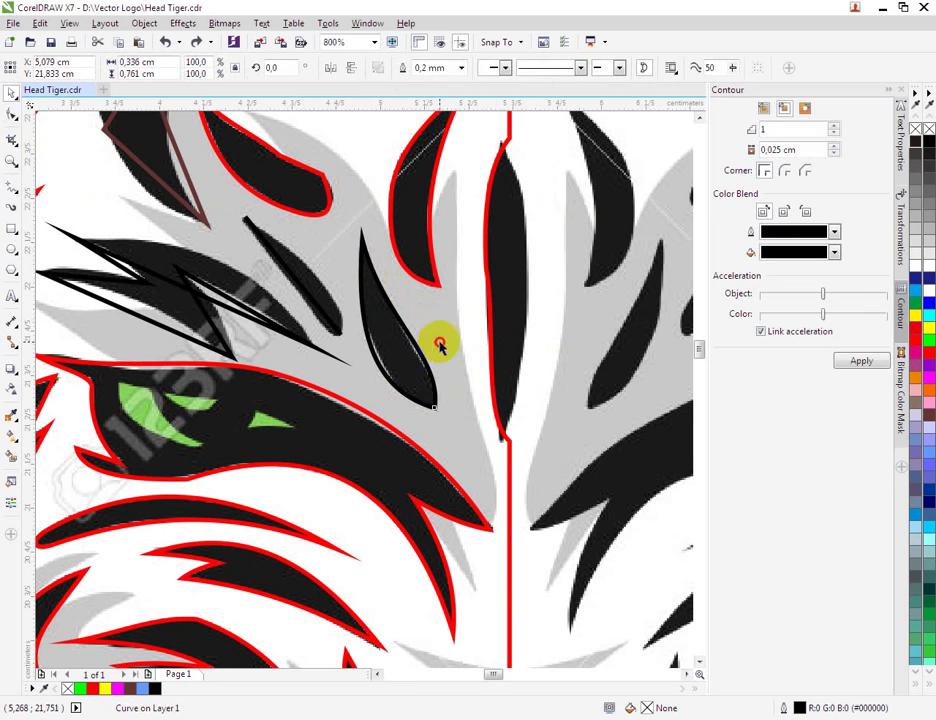
shift+click(441, 122)
click(426, 69)
click(402, 335)
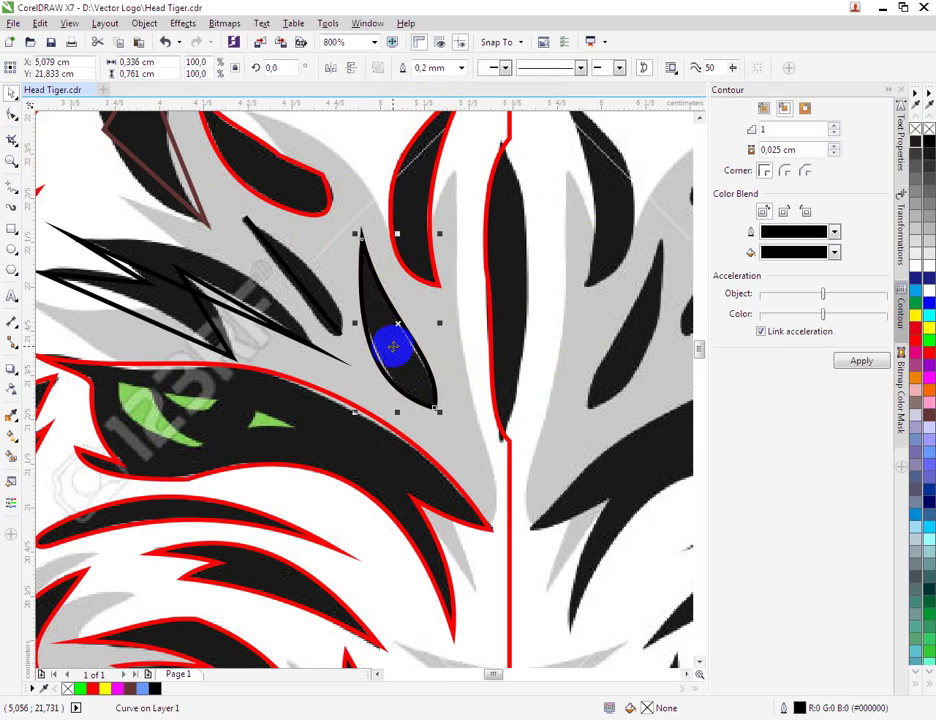
key(Delete)
Convert the long lower edge of the zigzag shape above the eye to a curve and bow it along the stripe.
scroll(228, 281, down, 1)
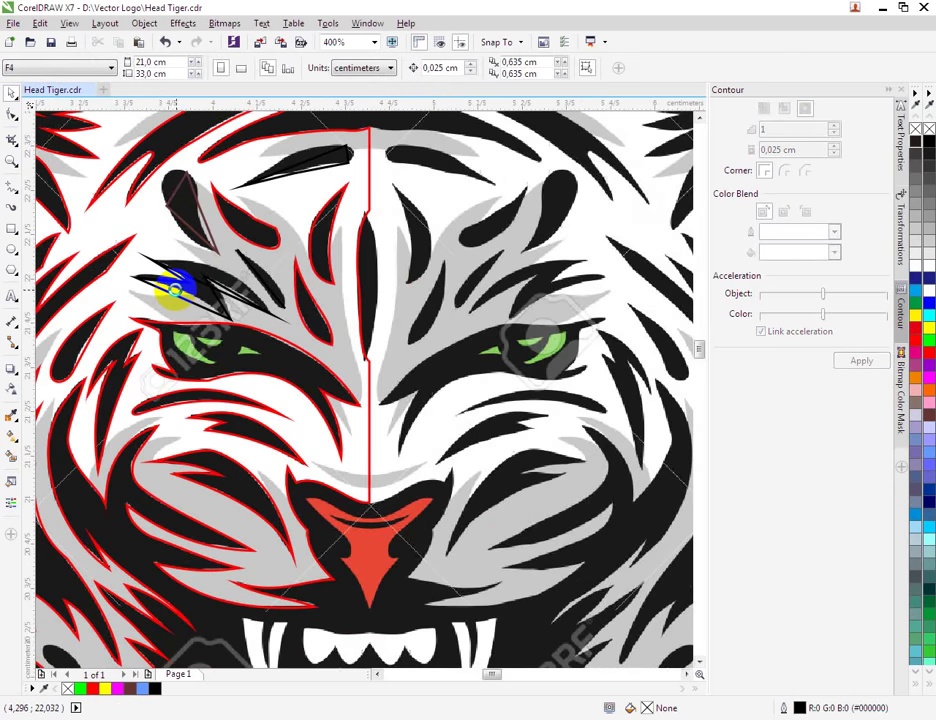
scroll(174, 290, up, 2)
click(186, 320)
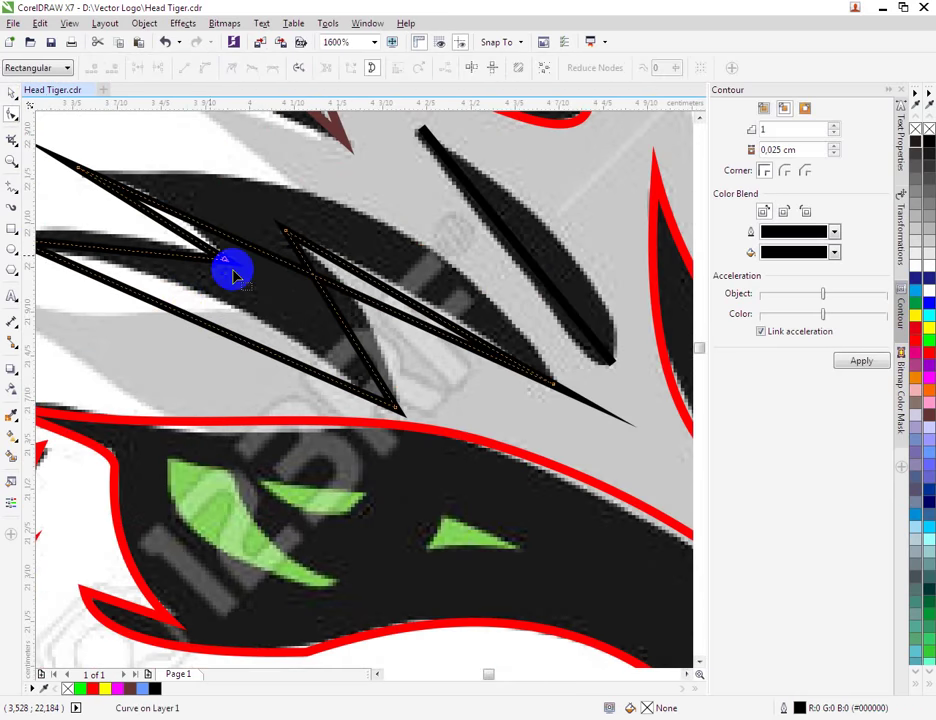
click(12, 112)
scroll(234, 330, down, 1)
scroll(258, 330, up, 1)
right_click(264, 322)
click(290, 378)
drag(259, 313, 290, 312)
Convert the edges around the zigzag shape's inner notch on the right to curves and bend them along the stripe.
right_click(393, 313)
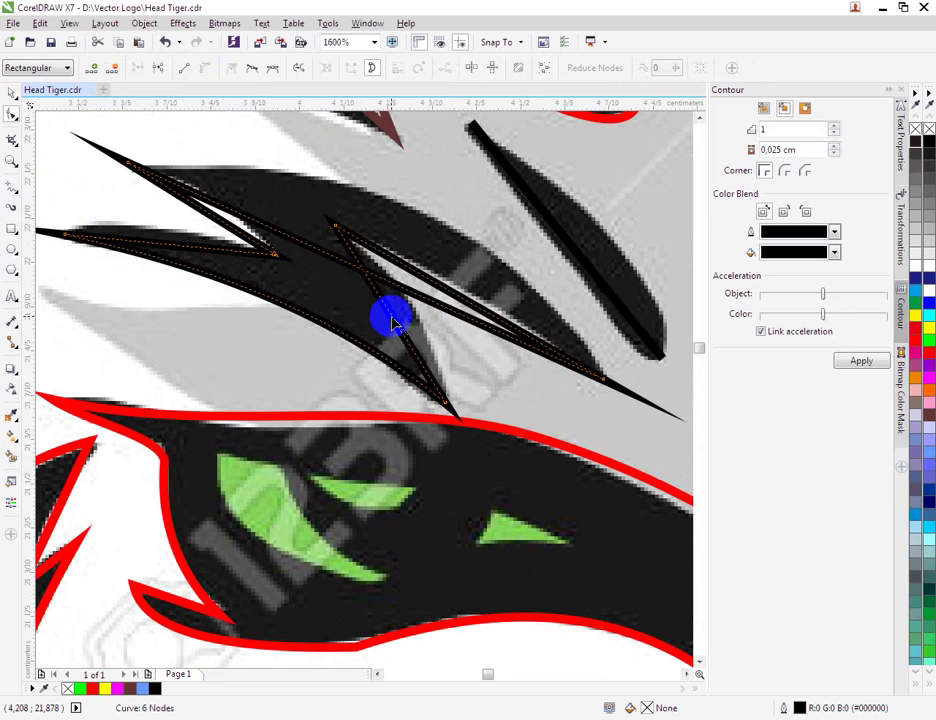
click(432, 382)
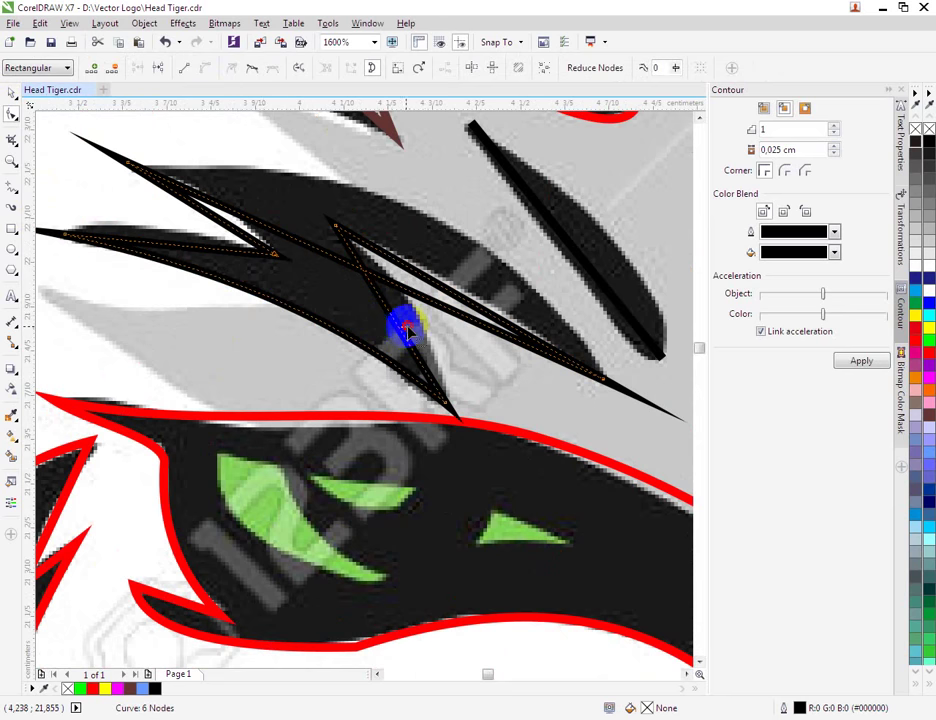
mouse_move(420, 325)
mouse_down()
mouse_move(393, 328)
mouse_move(464, 299)
mouse_move(418, 309)
mouse_move(425, 305)
mouse_up()
right_click(465, 300)
click(497, 324)
right_click(420, 300)
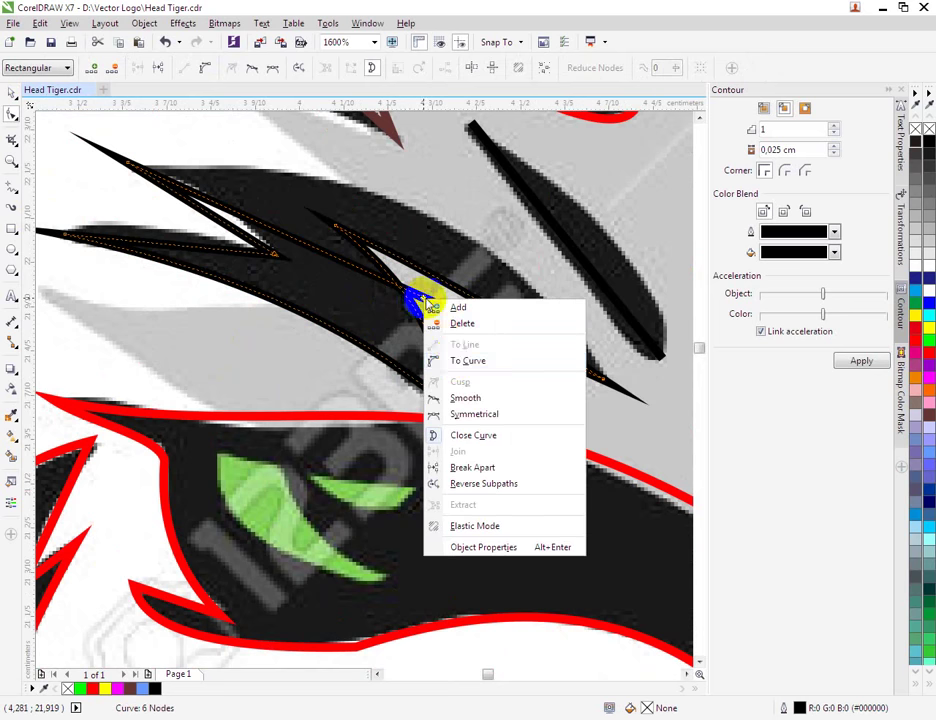
click(455, 359)
drag(420, 300, 178, 255)
Convert both edges of the zigzag shape's left notch to curves and bend them to fit the stripe.
right_click(200, 210)
click(230, 267)
right_click(175, 245)
click(216, 304)
drag(185, 252, 192, 234)
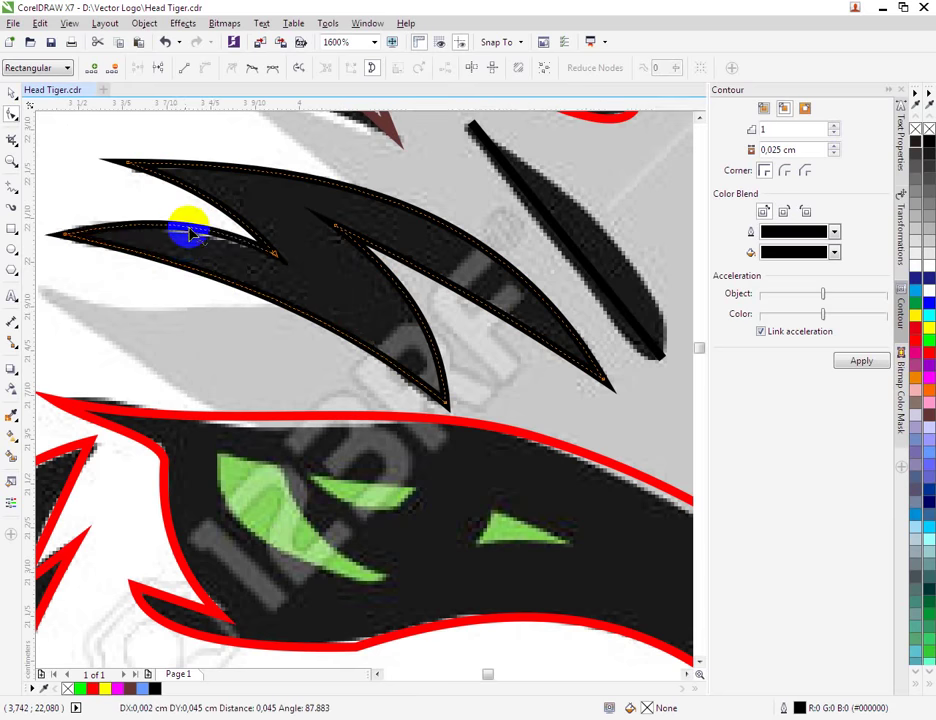
Combine the finished zigzag shape above the eye with the red outline.
scroll(212, 242, down, 2)
click(5, 95)
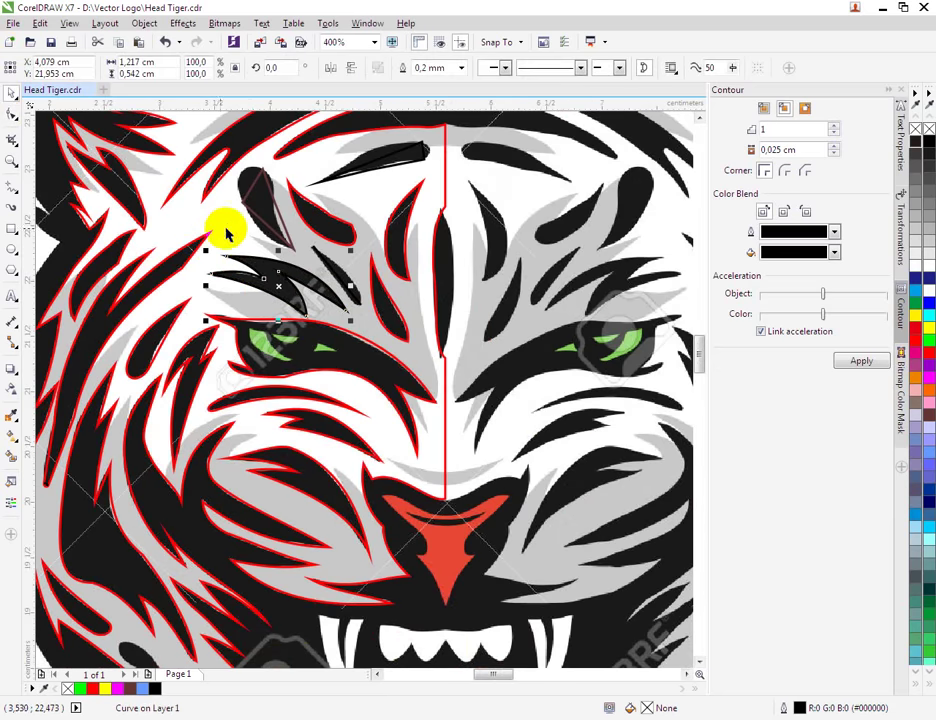
shift+click(228, 229)
key(ctrl+l)
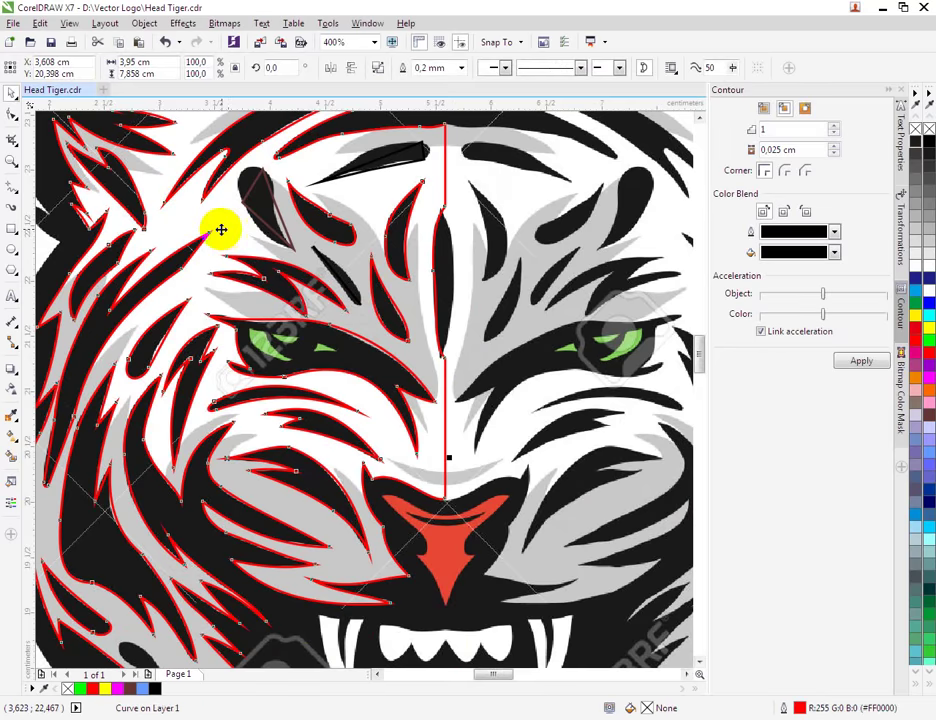
Convert the lower-left edge of the brown four-node shape on the rounded forehead stripe to a curve and bow it outward.
scroll(228, 229, up, 1)
click(259, 192)
click(11, 113)
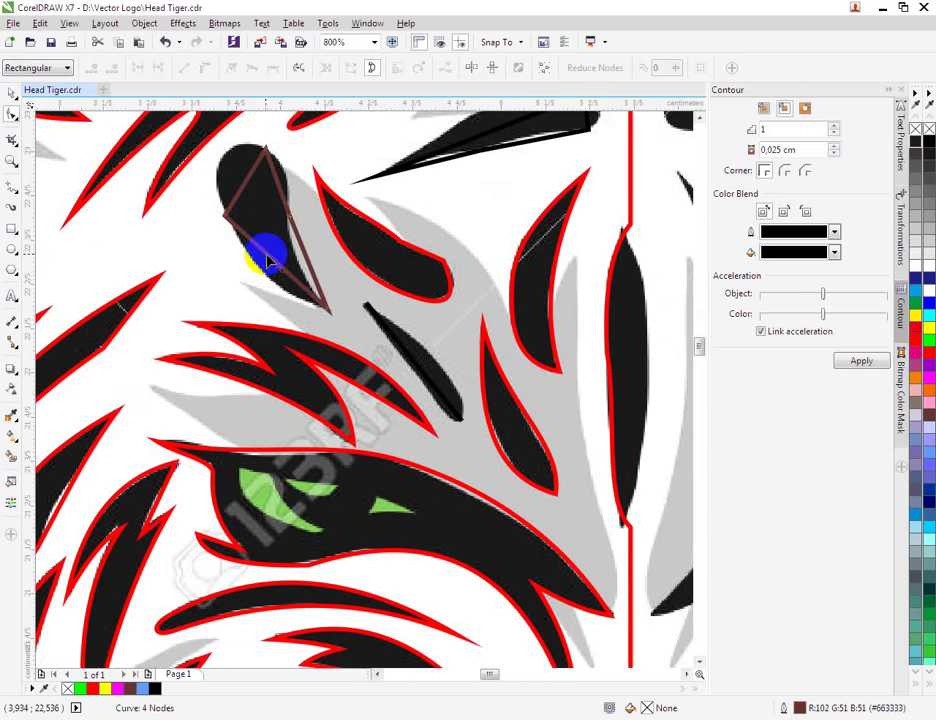
right_click(267, 256)
click(306, 317)
drag(278, 267, 268, 282)
Convert the brown shape's two right-hand edges to curves and bend them along the rounded forehead stripe.
right_click(276, 181)
click(314, 243)
drag(283, 190, 322, 273)
right_click(310, 262)
click(308, 262)
right_click(308, 262)
click(331, 321)
drag(318, 280, 293, 215)
right_click(292, 215)
click(324, 317)
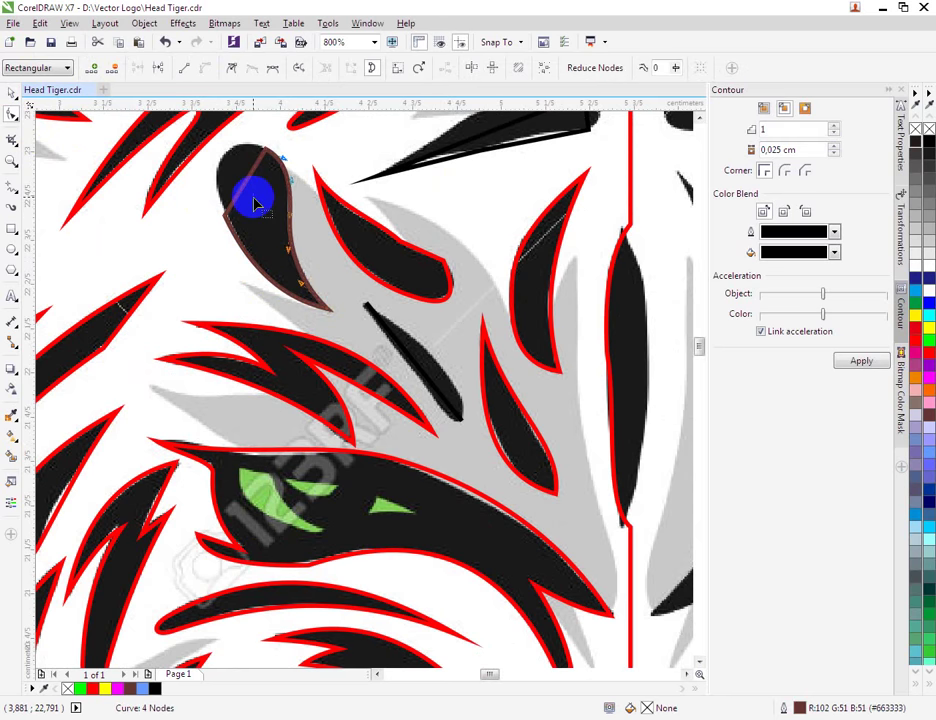
Convert the brown shape's upper-left edge to a curve and bulge it around the stripe's rounded top.
right_click(247, 181)
click(260, 245)
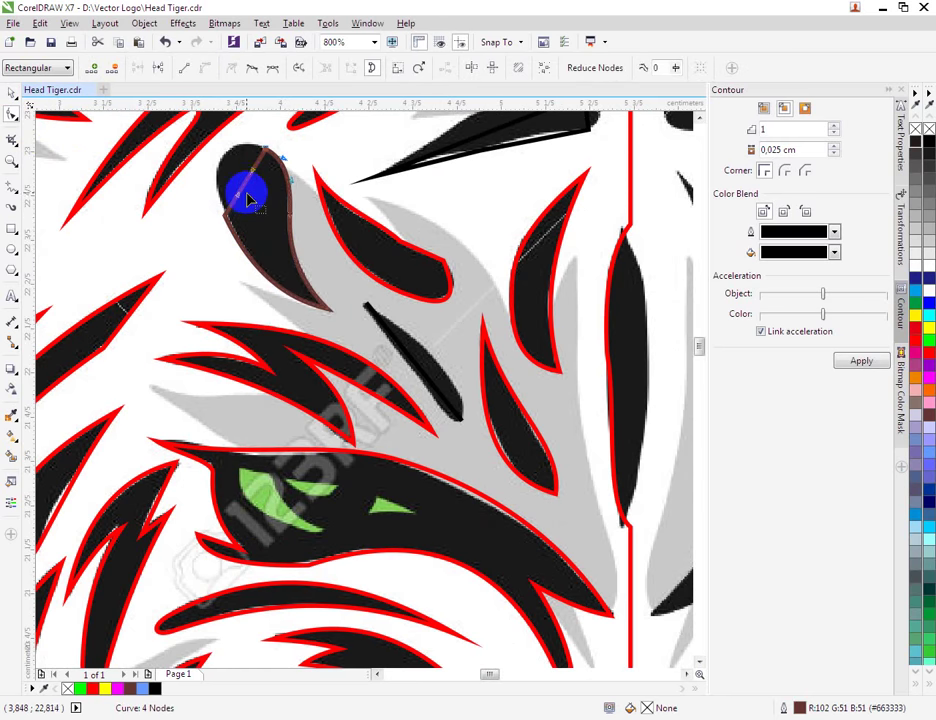
click(240, 188)
drag(245, 190, 224, 165)
Smooth the brown shape's left and top nodes and adjust the curve handle between them to fit the stripe.
right_click(226, 211)
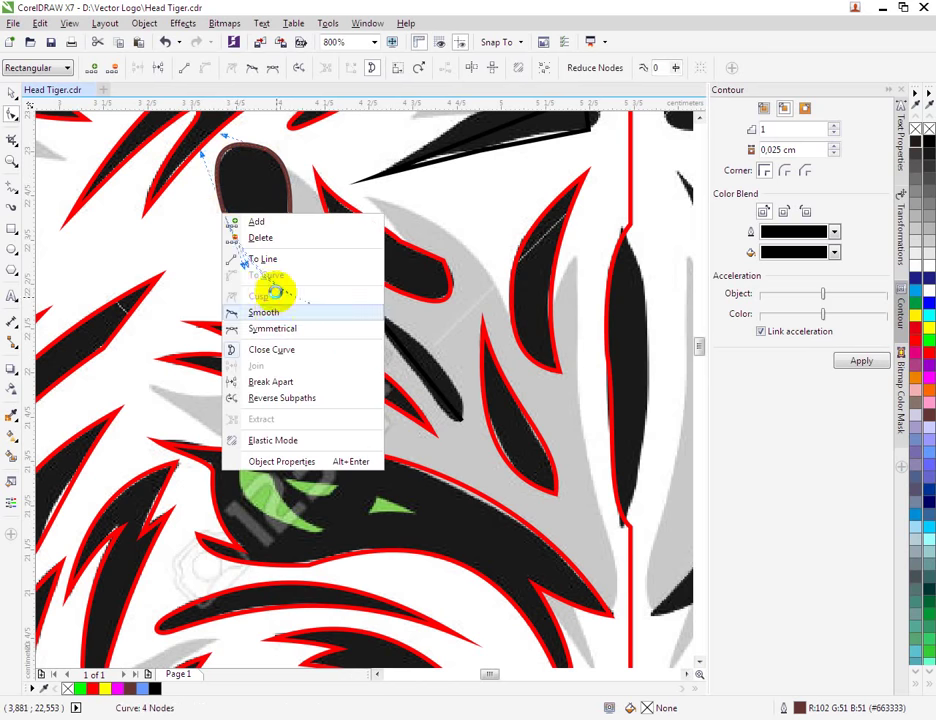
click(267, 313)
right_click(262, 153)
click(308, 245)
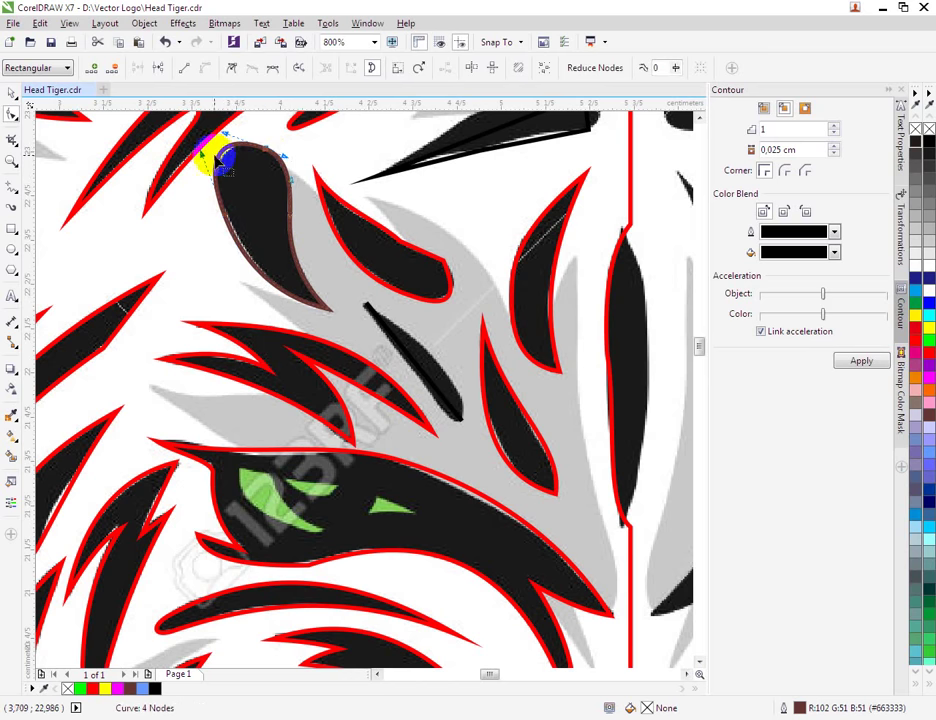
drag(203, 158, 205, 168)
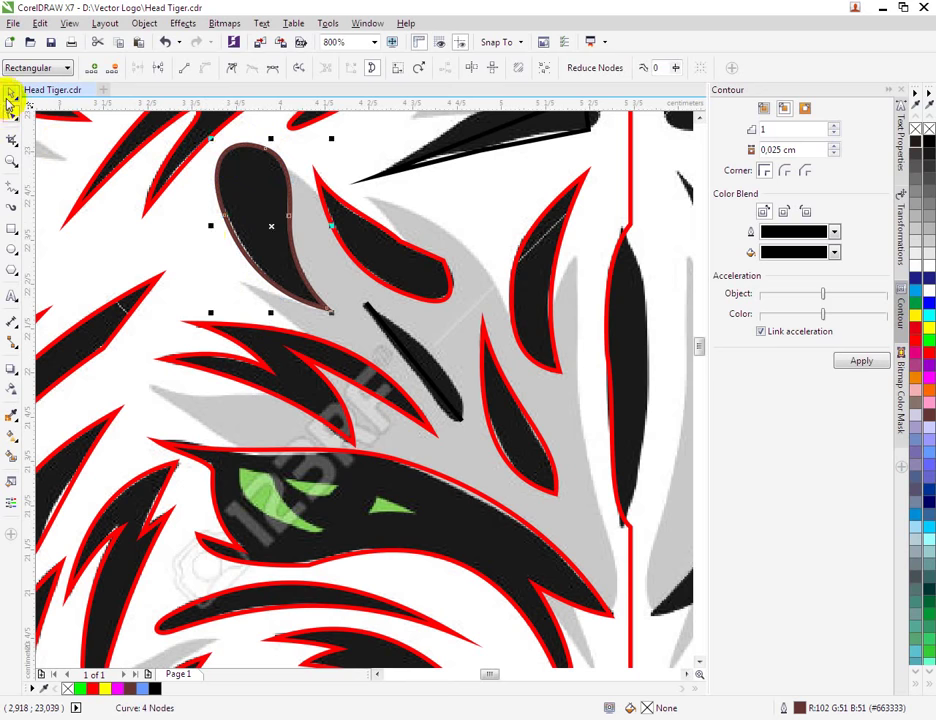
Combine the brown rounded stripe shape with the red outline.
click(10, 97)
click(203, 235)
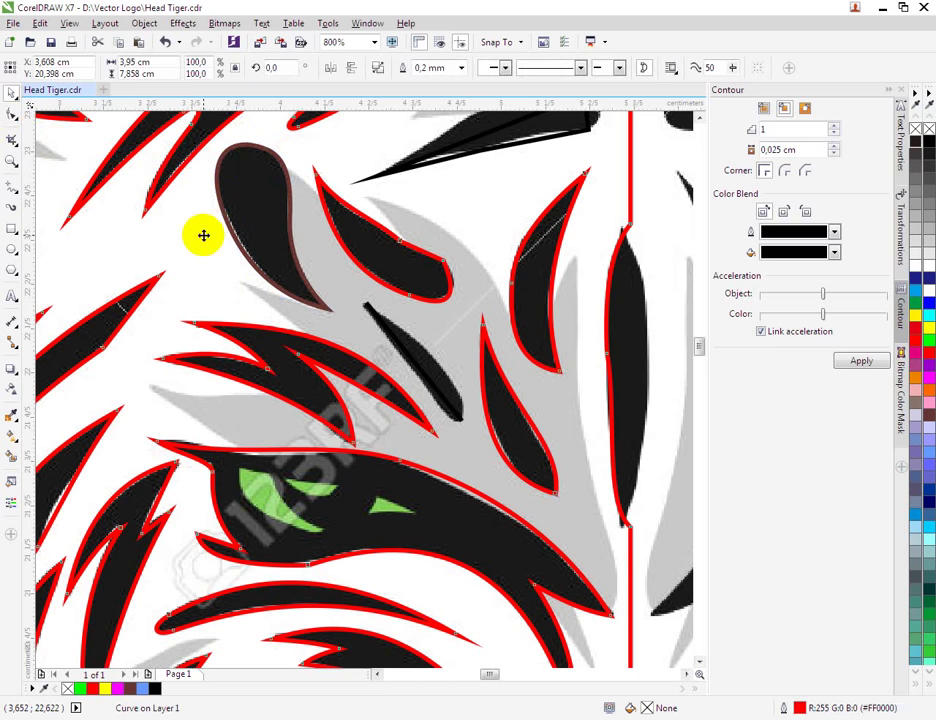
click(244, 217)
shift+click(178, 244)
key(ctrl+l)
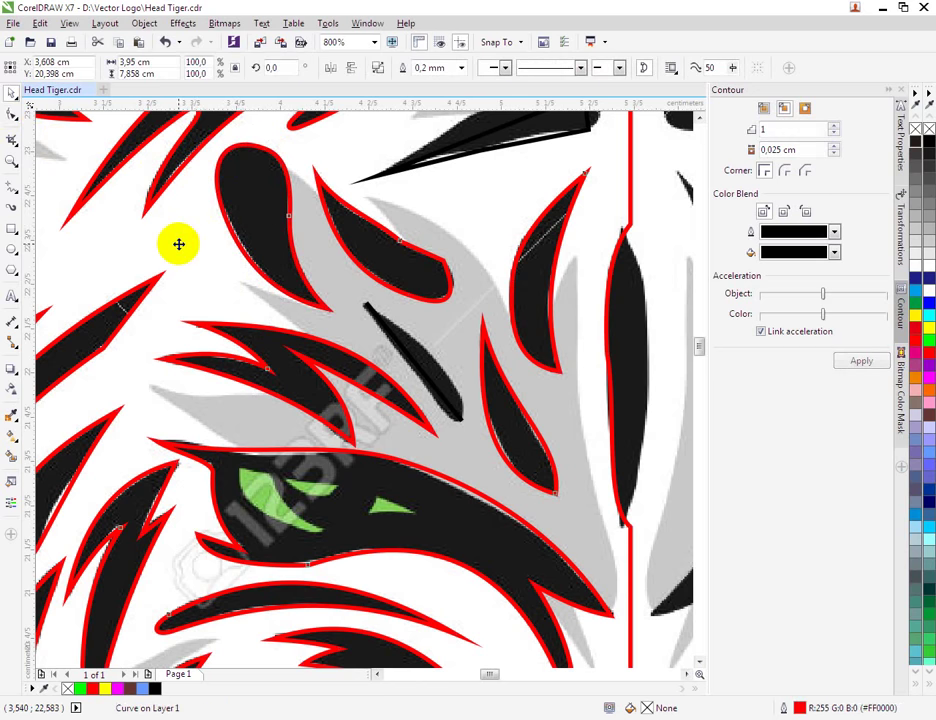
Convert both edges of the two-node line on the slanted stripe above the eye to curves and bend them around the stripe.
scroll(222, 257, down, 1)
scroll(249, 288, up, 1)
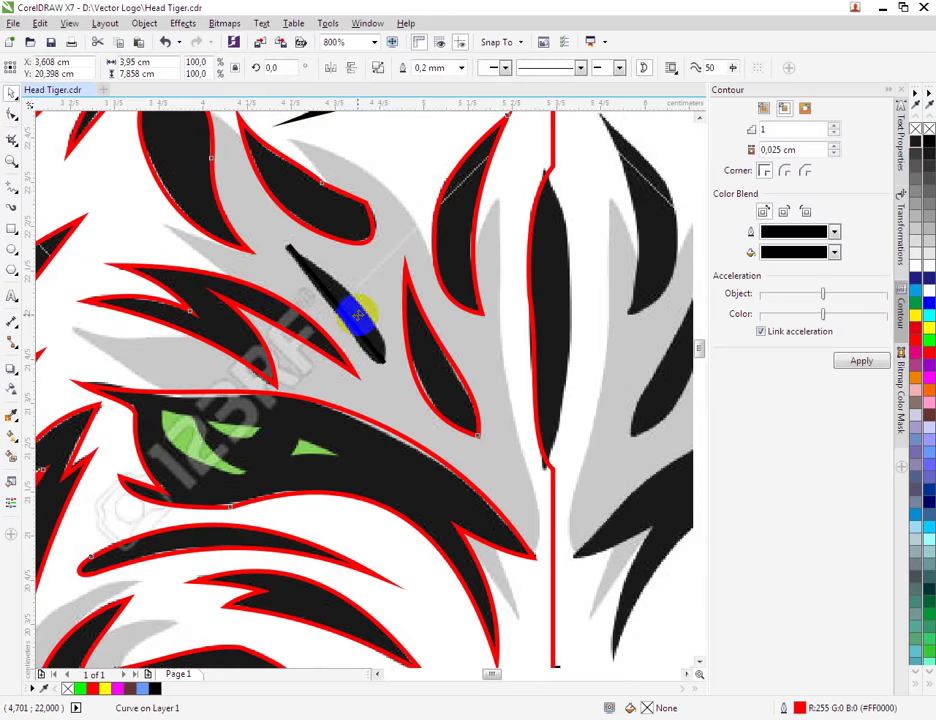
key(F10)
scroll(362, 334, up, 1)
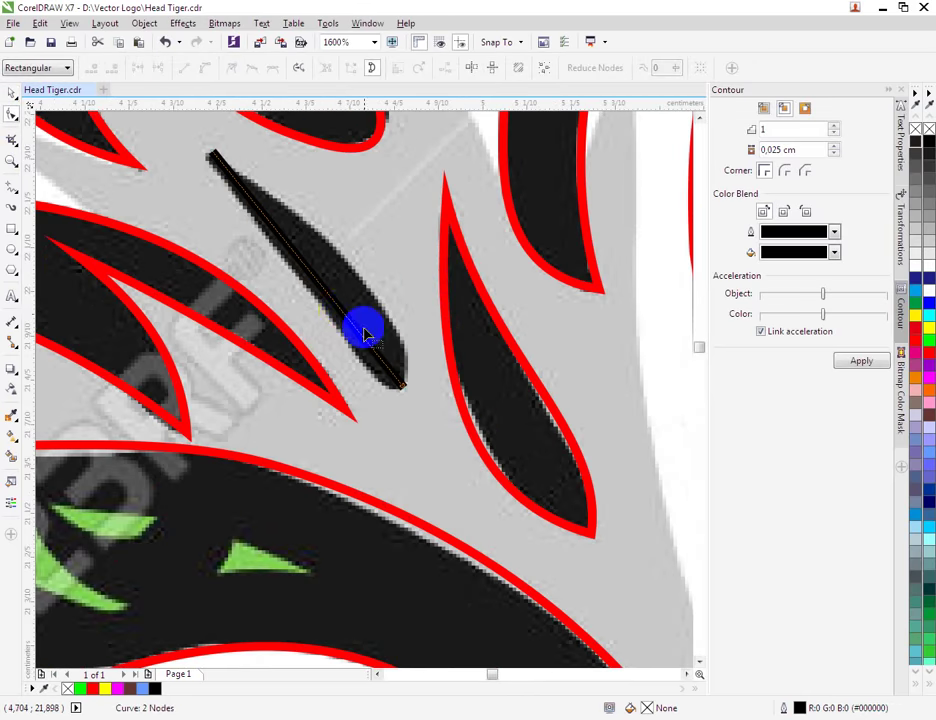
right_click(341, 316)
click(384, 372)
drag(330, 295, 371, 292)
right_click(330, 297)
click(375, 362)
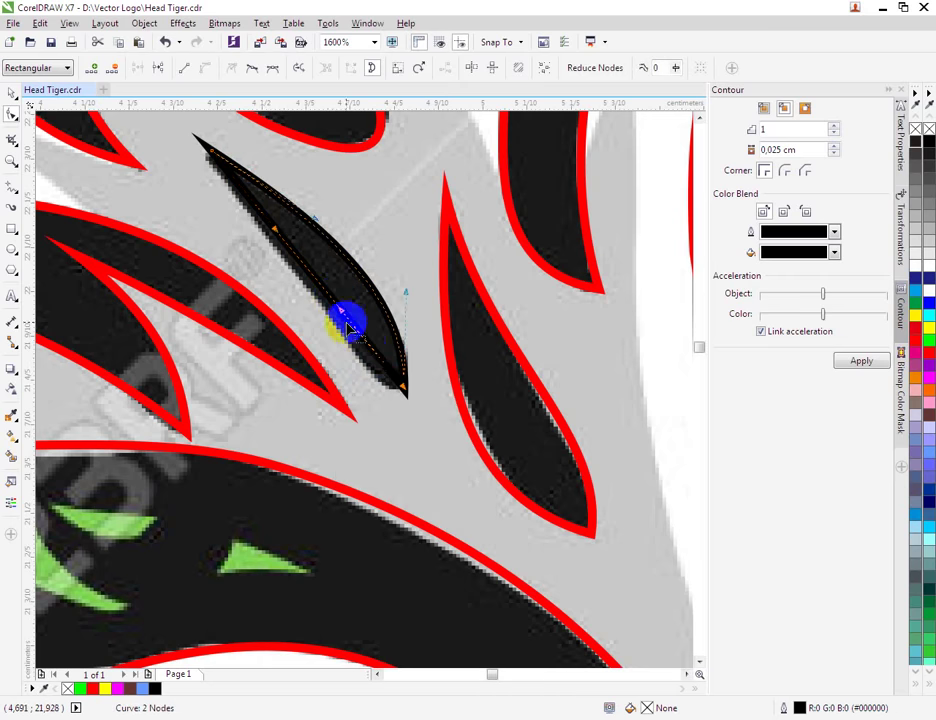
drag(341, 323, 338, 366)
Combine the black slanted leaf-shaped stripe above the eye with the red outline.
scroll(282, 257, down, 1)
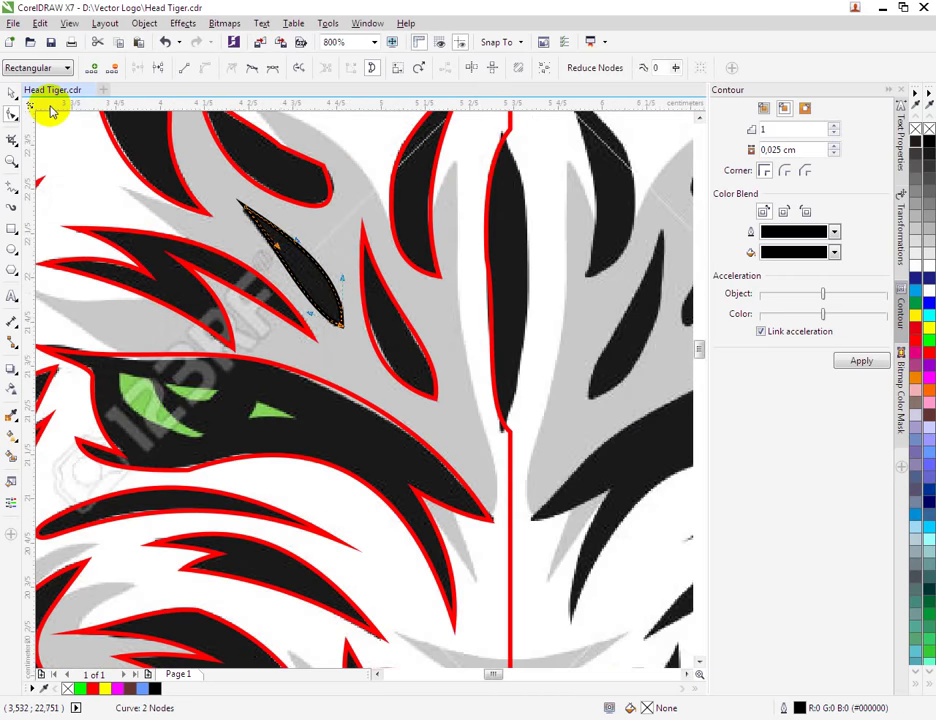
click(14, 91)
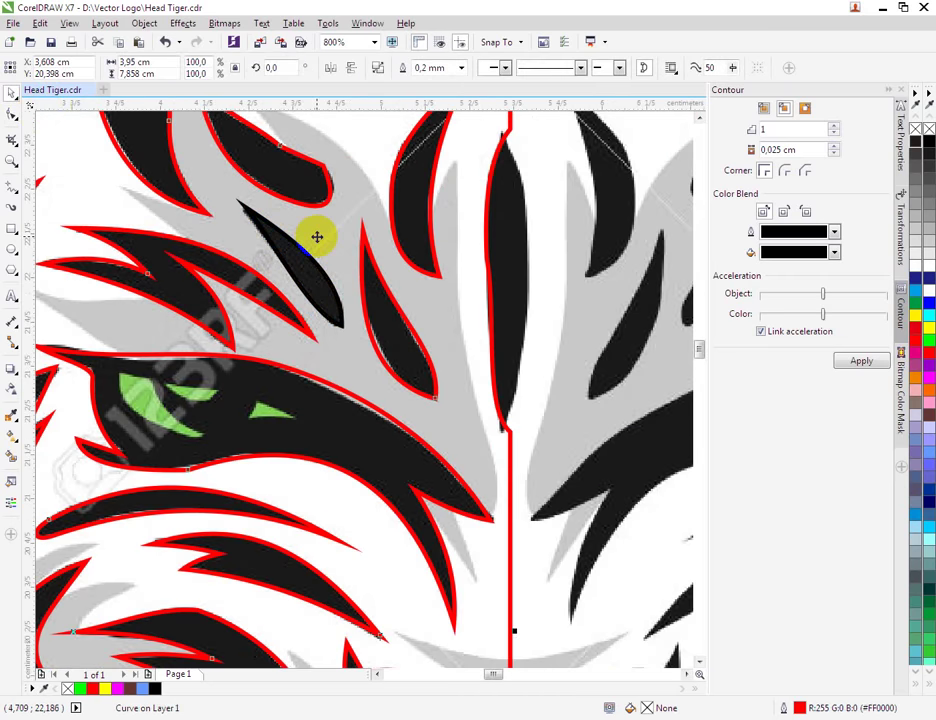
shift+click(298, 265)
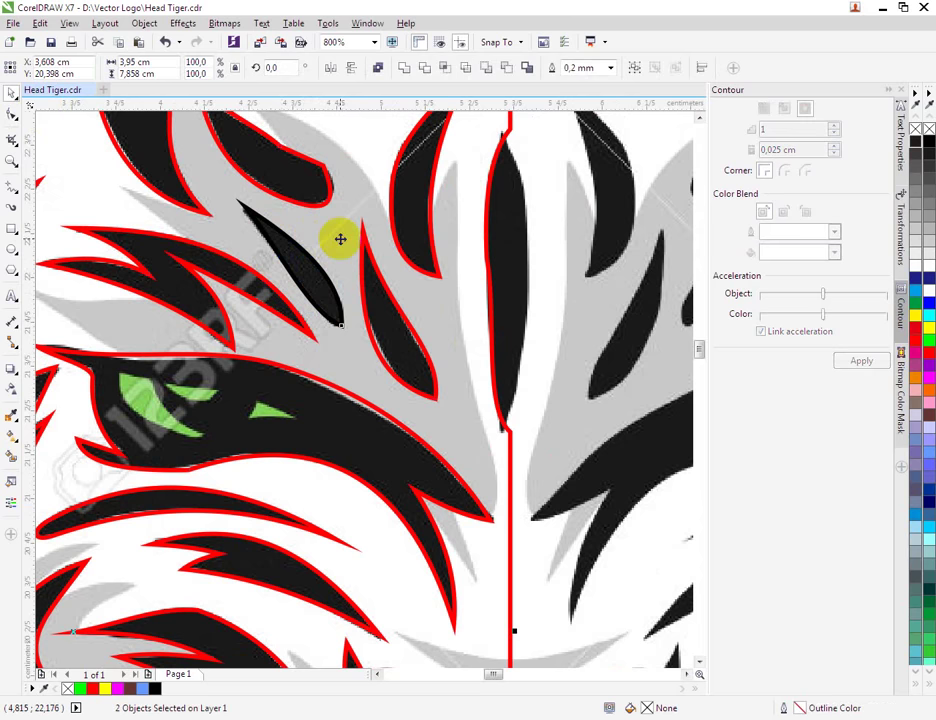
click(340, 239)
Convert the upper edge and right-hand lower edge of the four-node shape on the central forehead stripe to fitted curves.
scroll(338, 240, down, 1)
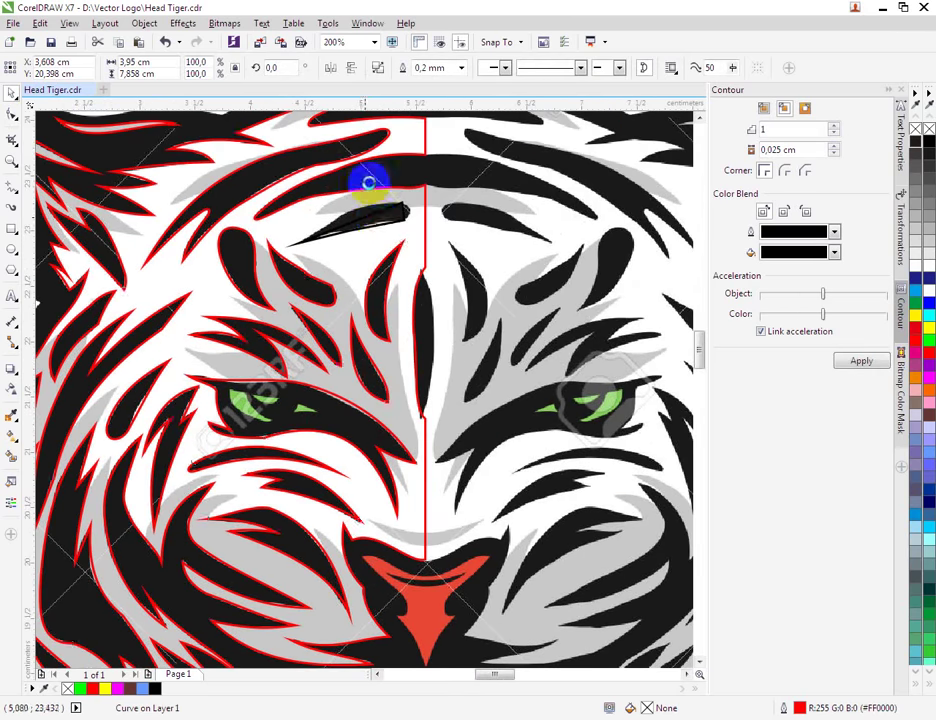
scroll(378, 222, up, 1)
click(11, 113)
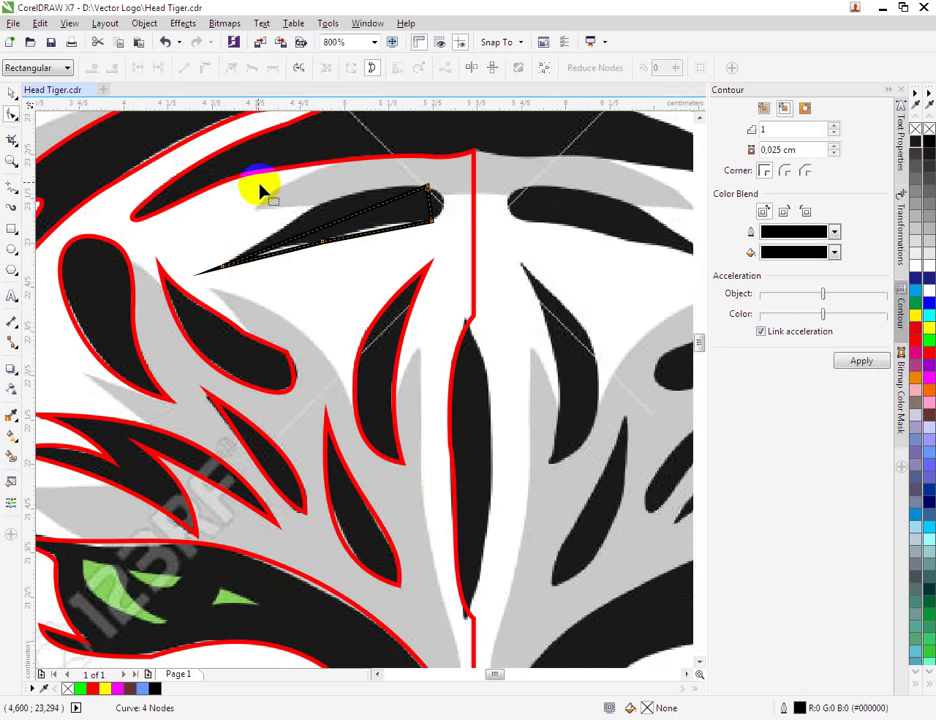
right_click(345, 225)
click(386, 271)
drag(347, 224, 345, 199)
right_click(381, 231)
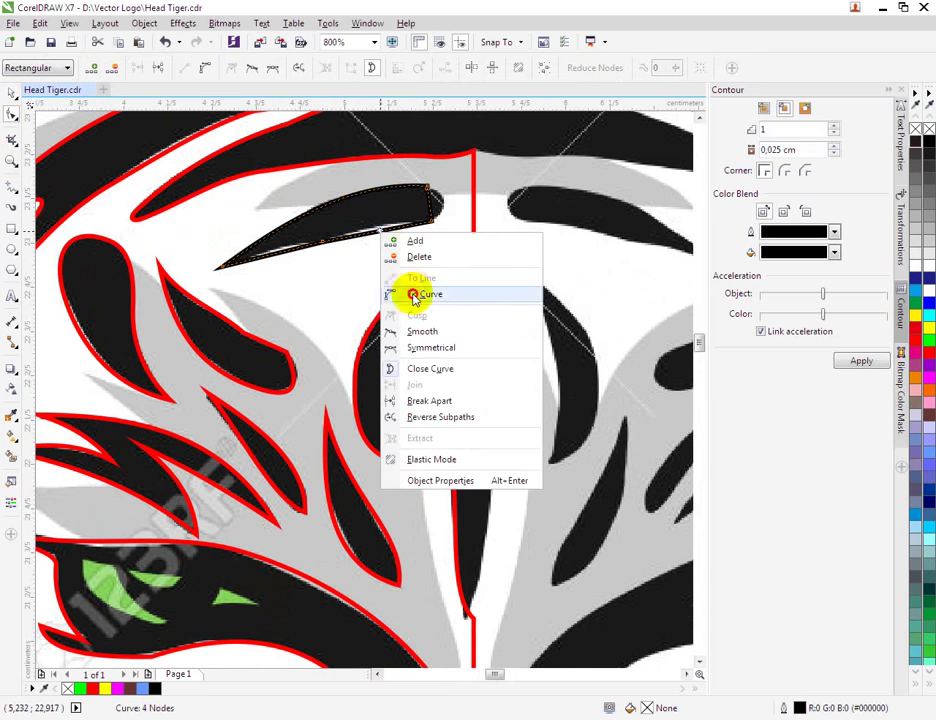
click(413, 292)
Curve the forehead shape's left-hand lower edge to fit the stripe and round its blunt right end.
scroll(378, 231, up, 1)
click(205, 274)
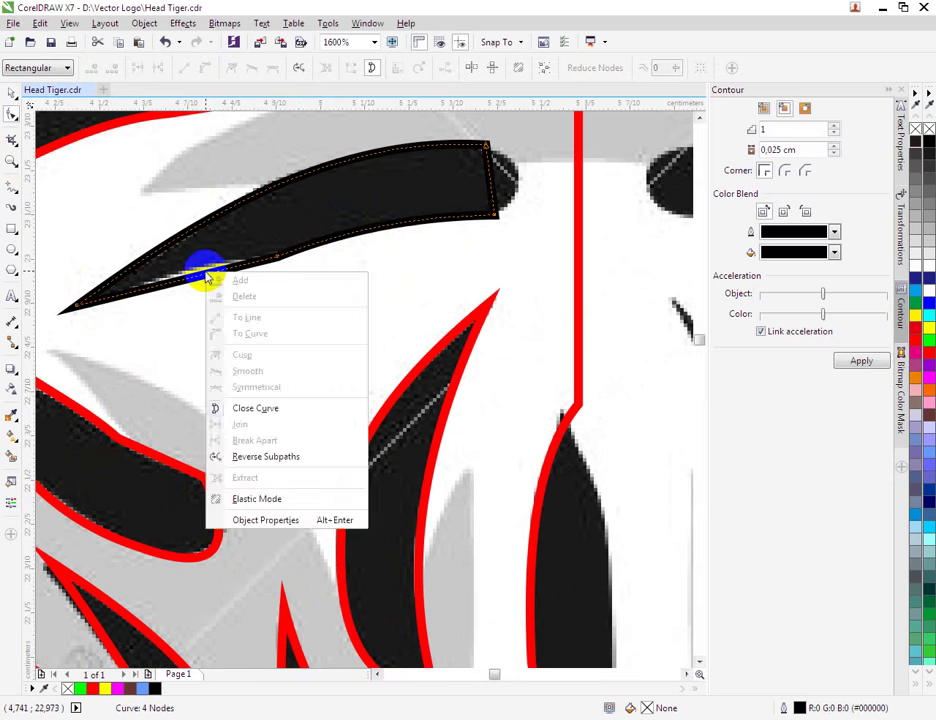
right_click(197, 275)
click(235, 336)
drag(198, 274, 199, 262)
right_click(490, 186)
click(514, 246)
drag(493, 194, 512, 155)
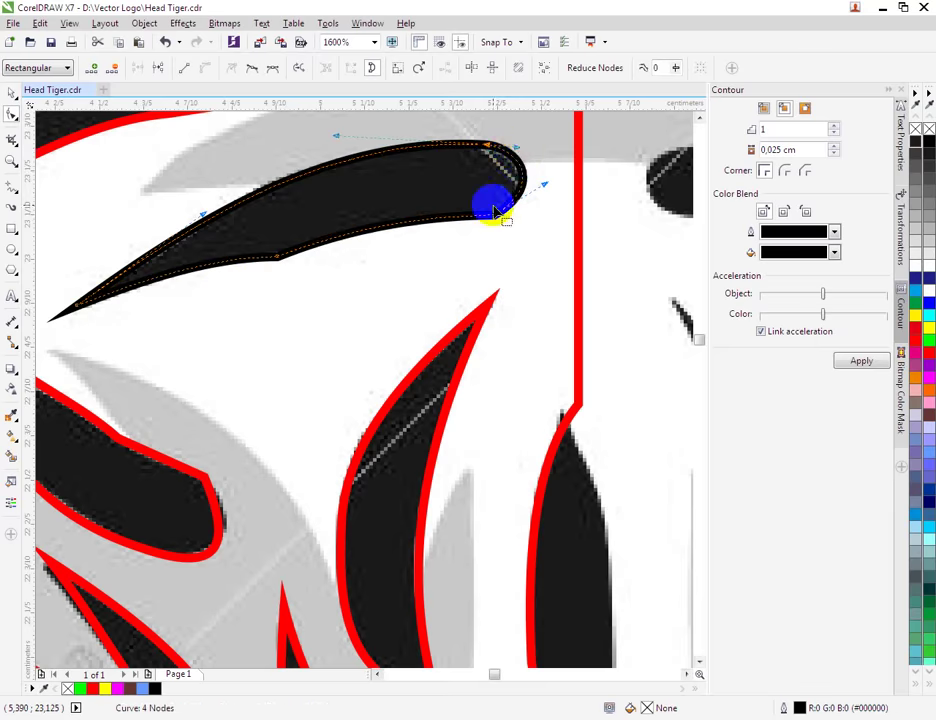
Combine the curved forehead stripe shape with the red outline.
scroll(505, 170, down, 1)
click(13, 93)
click(377, 267)
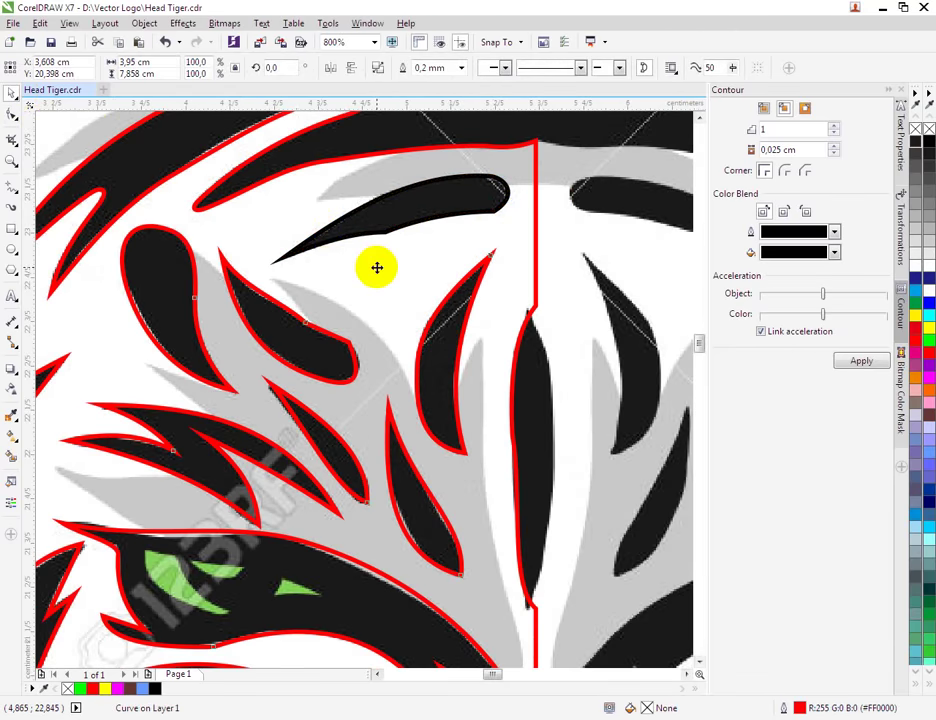
click(351, 208)
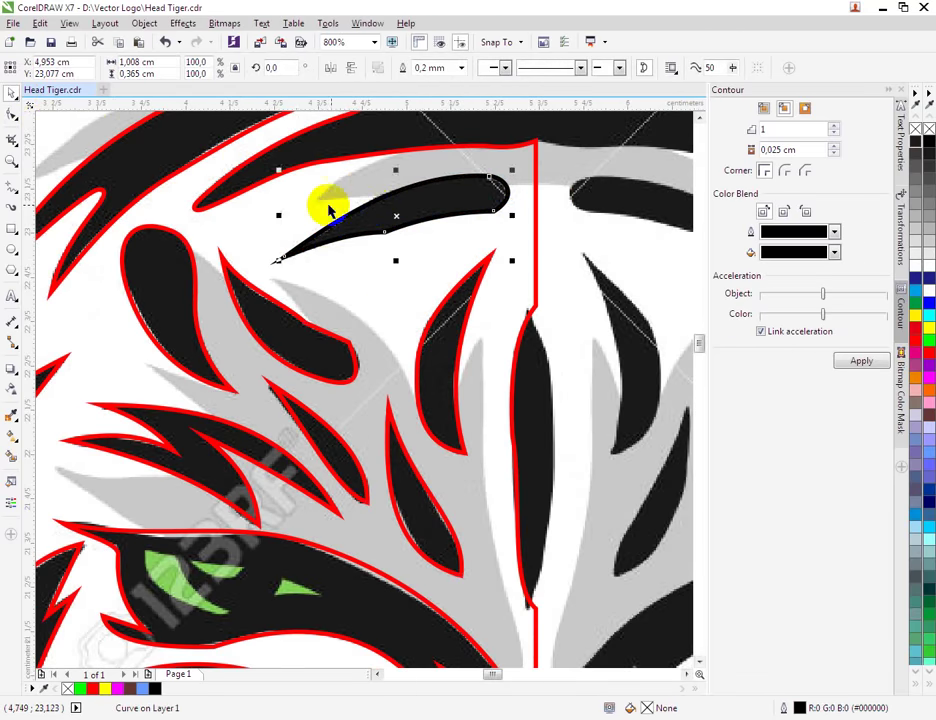
shift+click(321, 205)
click(320, 205)
Copy the red half-face outline onto the black silhouette, make a mirrored copy for the other half, and select both halves.
scroll(324, 212, down, 2)
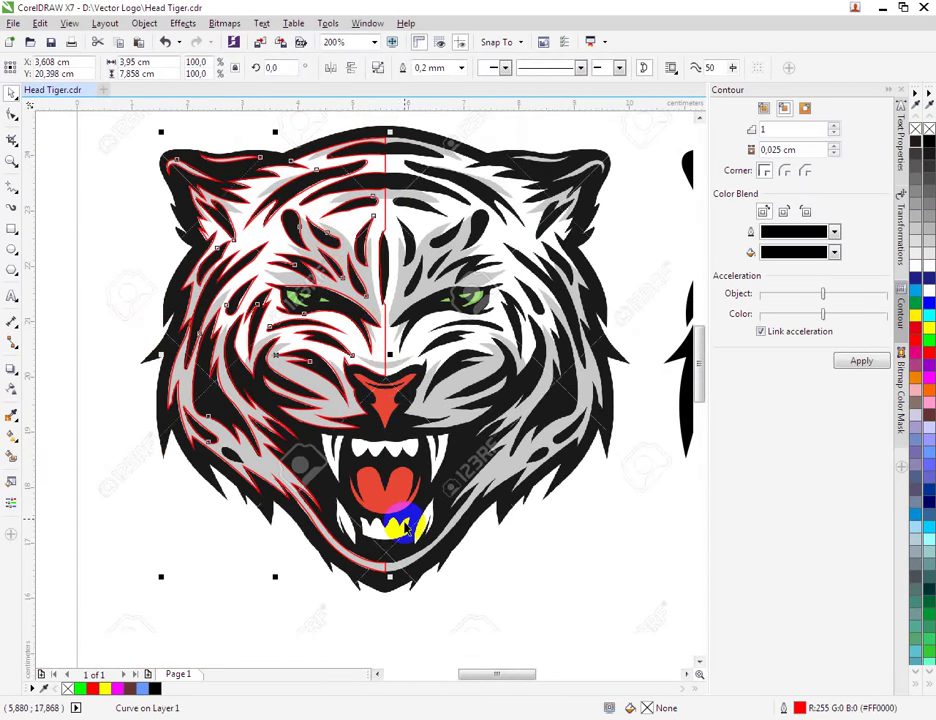
scroll(396, 552, up, 1)
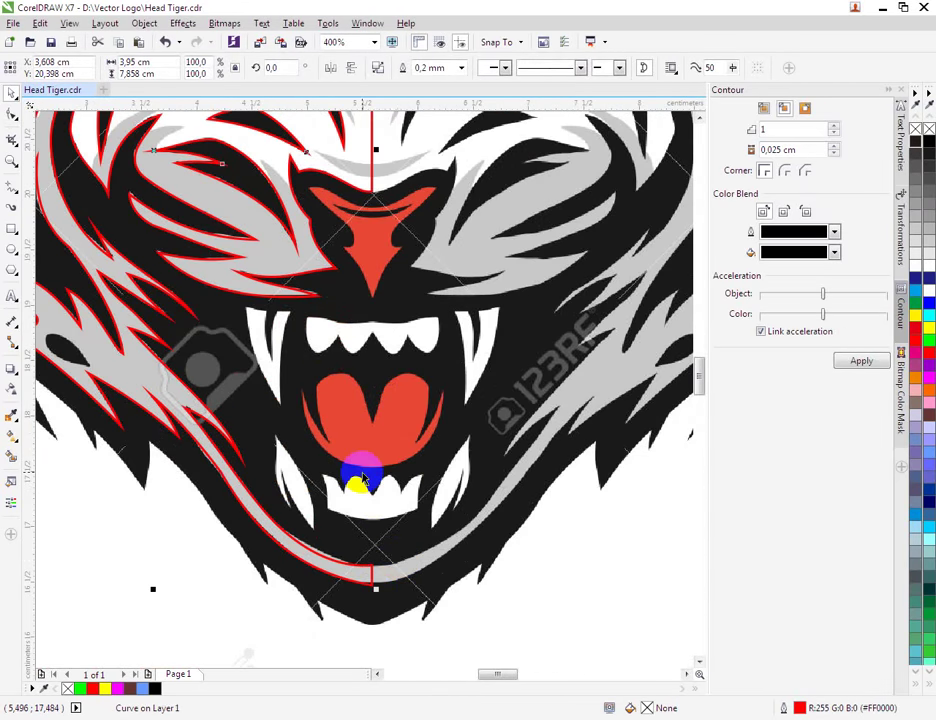
scroll(366, 495, down, 1)
scroll(267, 397, down, 1)
drag(255, 342, 485, 335)
click(434, 340)
click(481, 326)
drag(430, 337, 574, 339)
right_click(574, 339)
shift+click(517, 325)
Fill both face halves white without an outline and align them to the centre of the black silhouette.
right_click(929, 130)
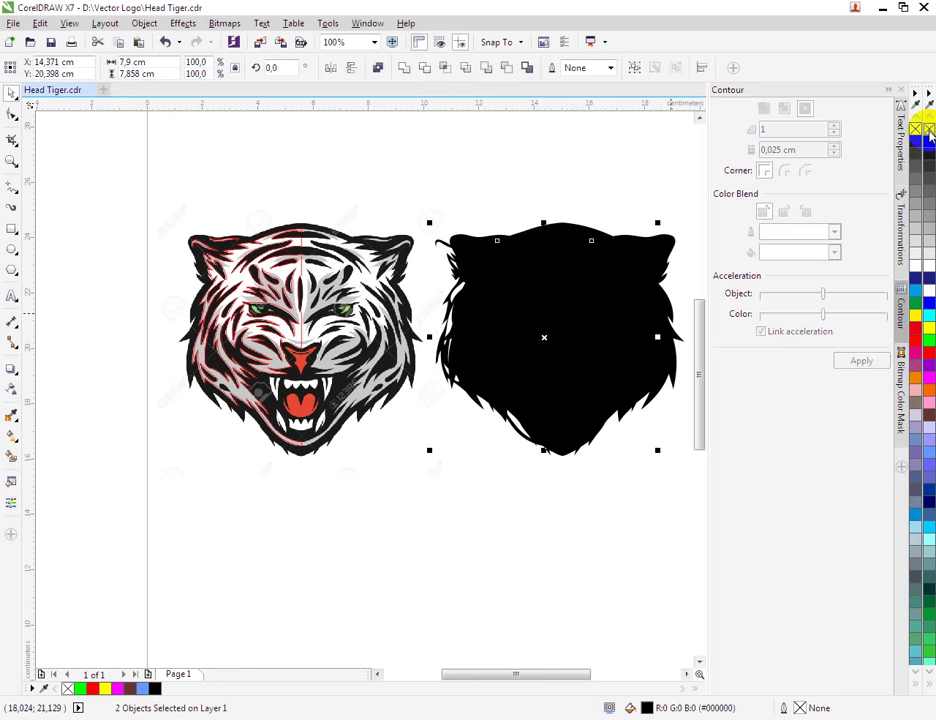
click(931, 291)
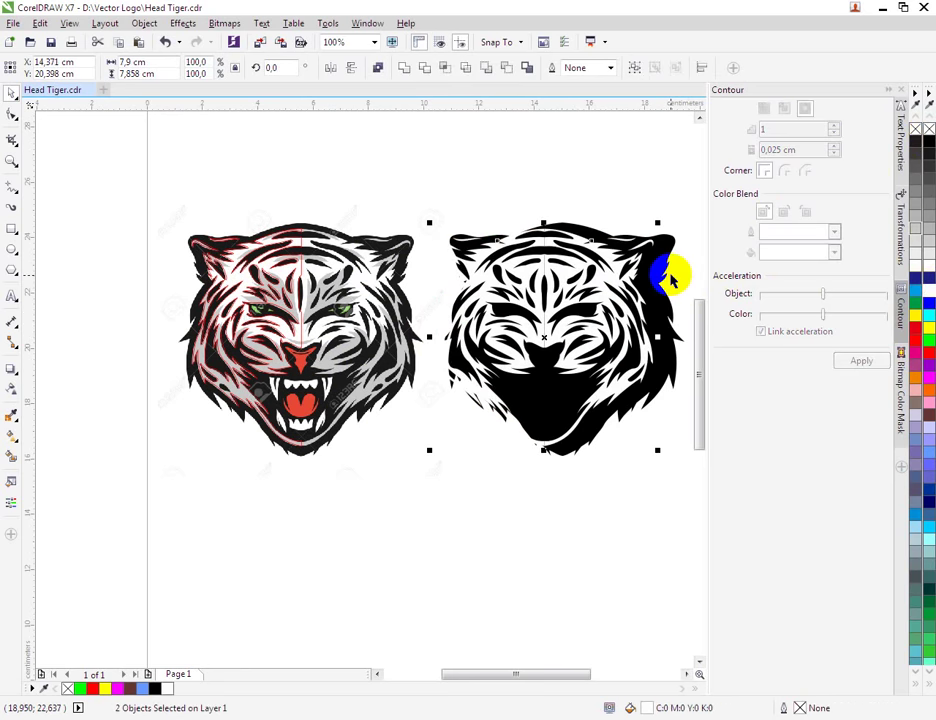
click(658, 270)
key(c)
key(e)
click(618, 208)
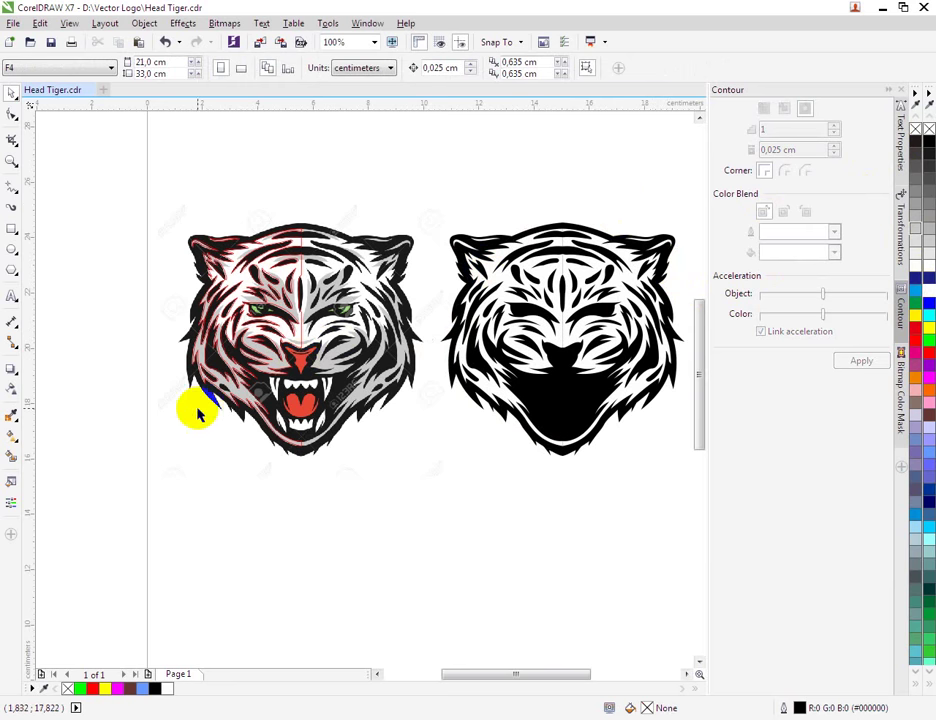
Draw a vertical straight line about 1.42 cm long down the tiger's centre axis through the nose.
scroll(280, 400, up, 1)
scroll(314, 296, up, 2)
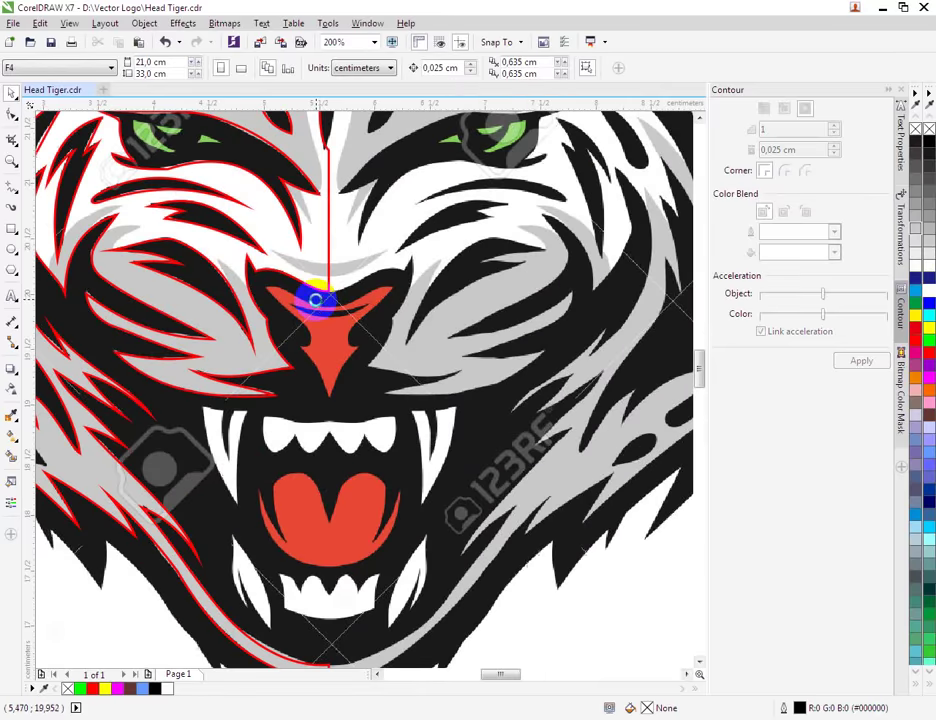
scroll(314, 330, up, 2)
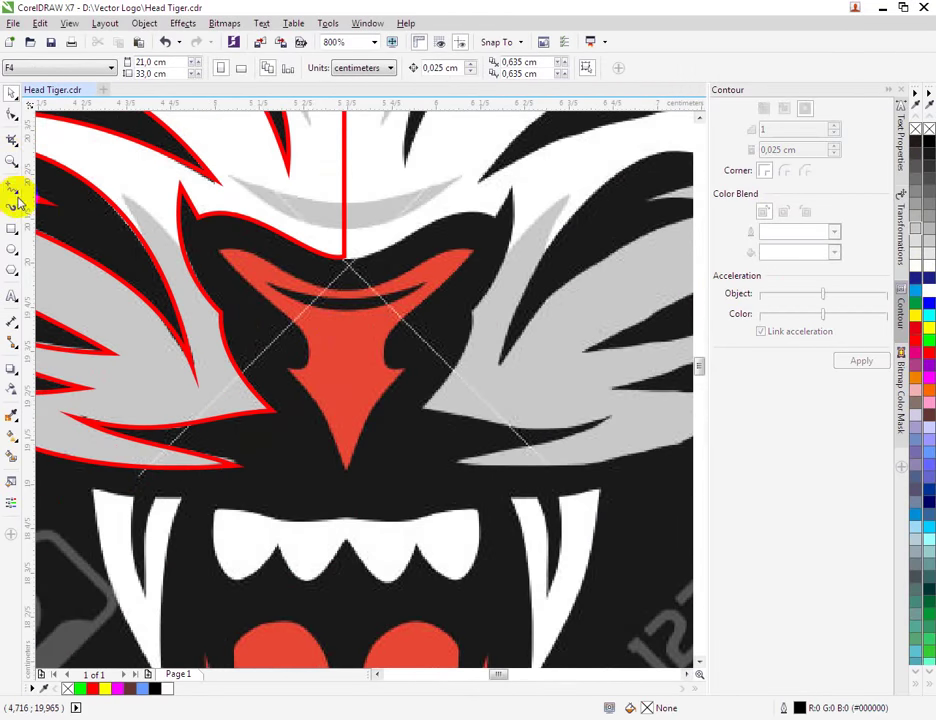
click(12, 190)
drag(344, 170, 346, 488)
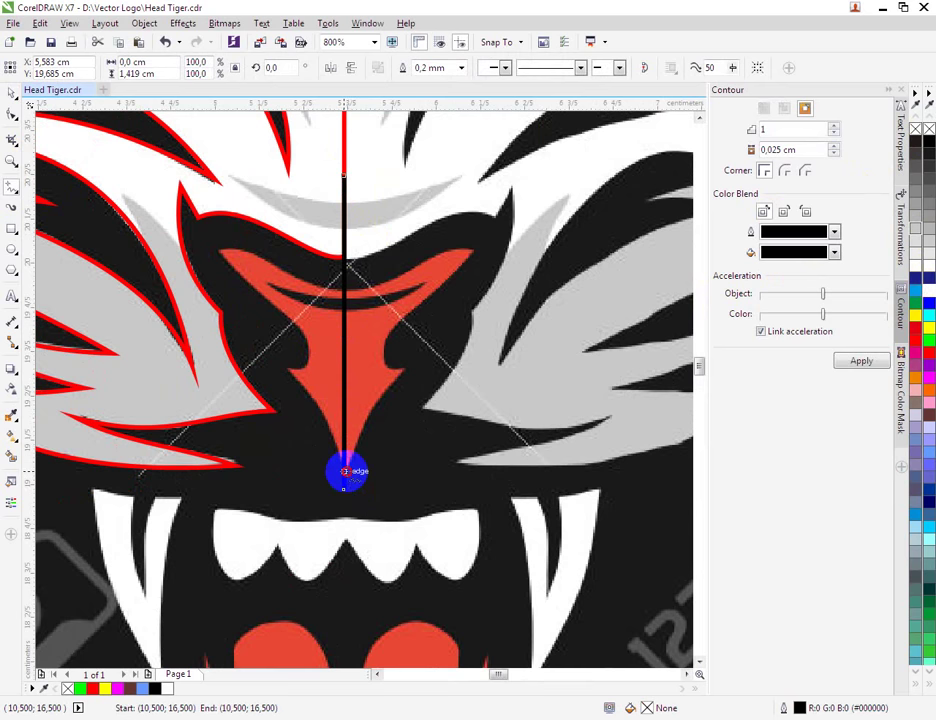
Draw a closed straight-edged shape about 0.57 × 1.00 cm over the left half of the nose and colour its outline orange.
click(345, 471)
double_click(343, 287)
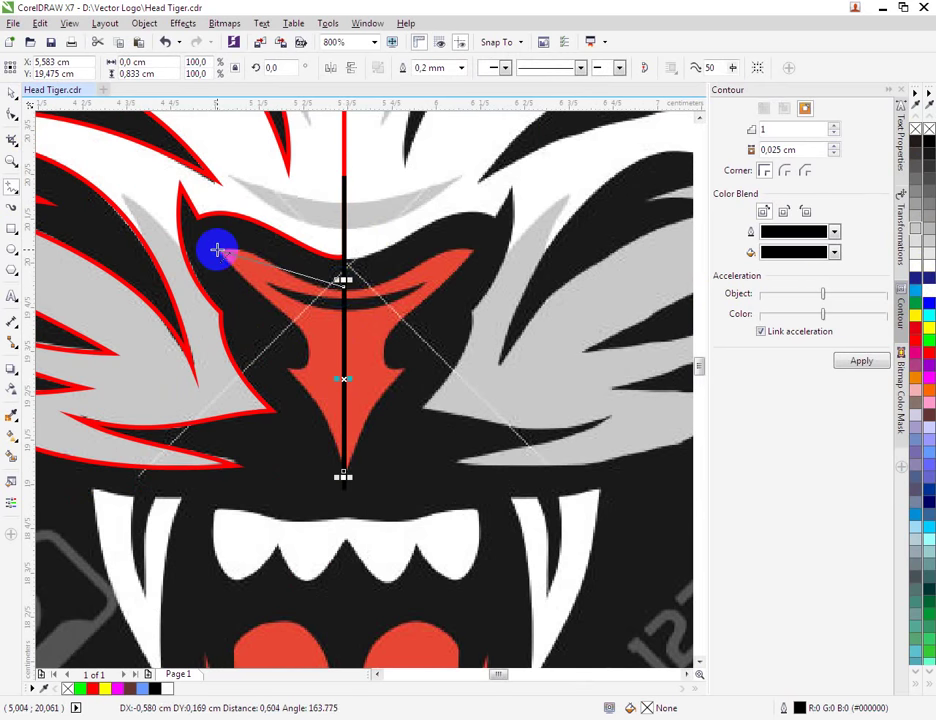
double_click(217, 249)
double_click(282, 361)
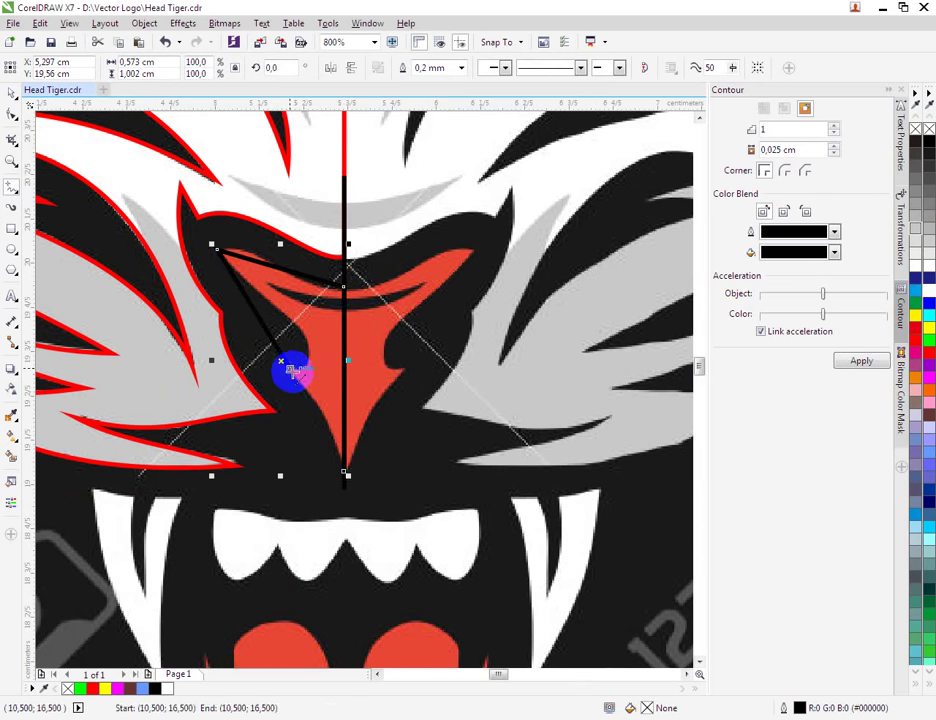
click(342, 471)
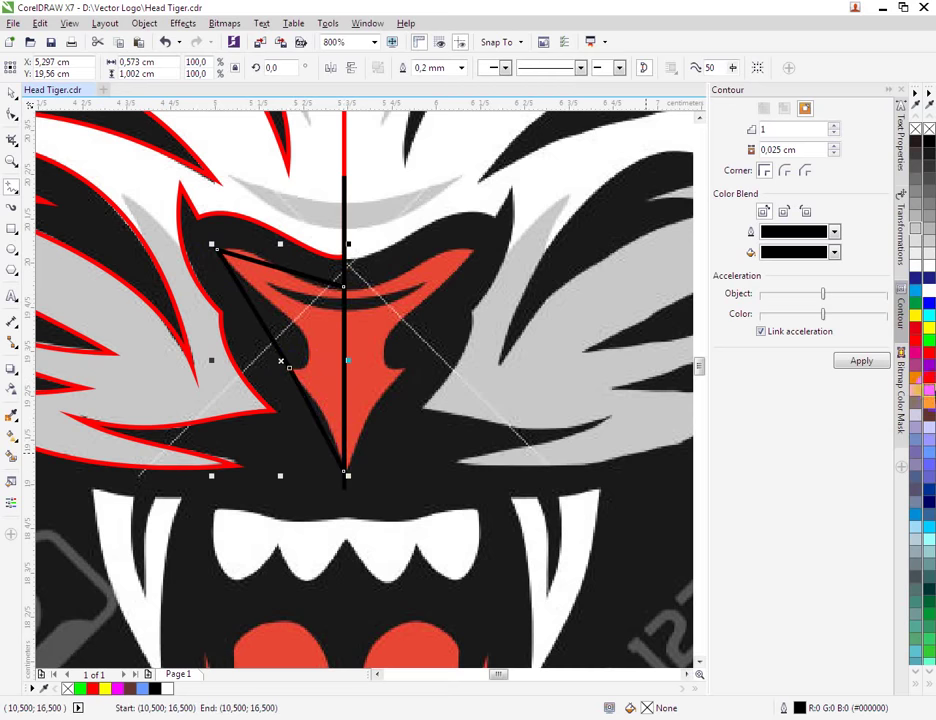
right_click(916, 378)
Stretch the black vertical centre line down past the mouth and lower jaw to a length of about 4.0 cm.
scroll(357, 312, down, 1)
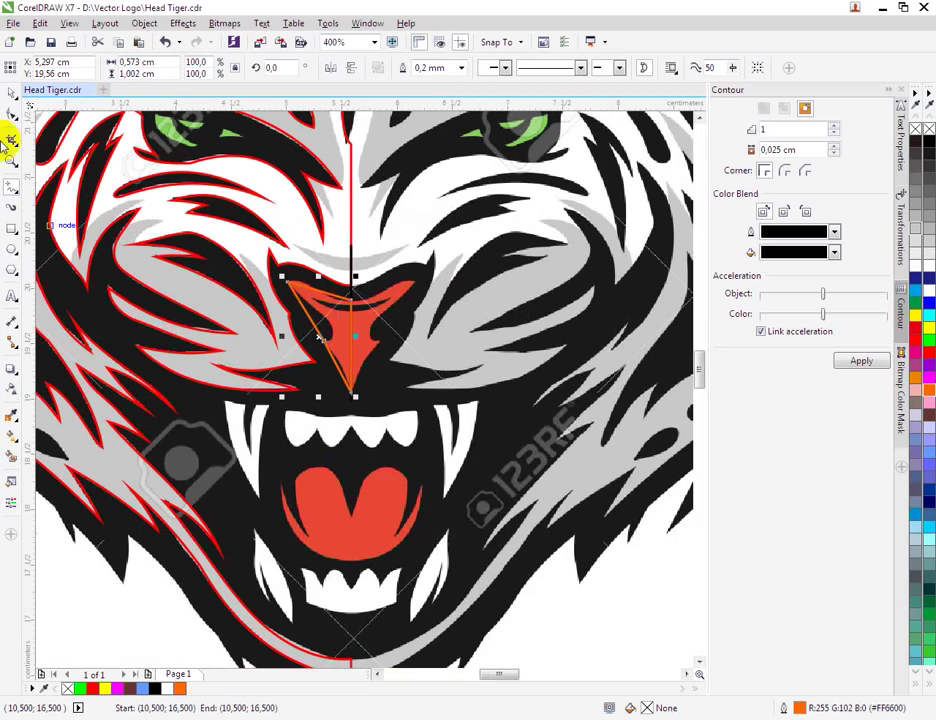
click(7, 91)
click(351, 261)
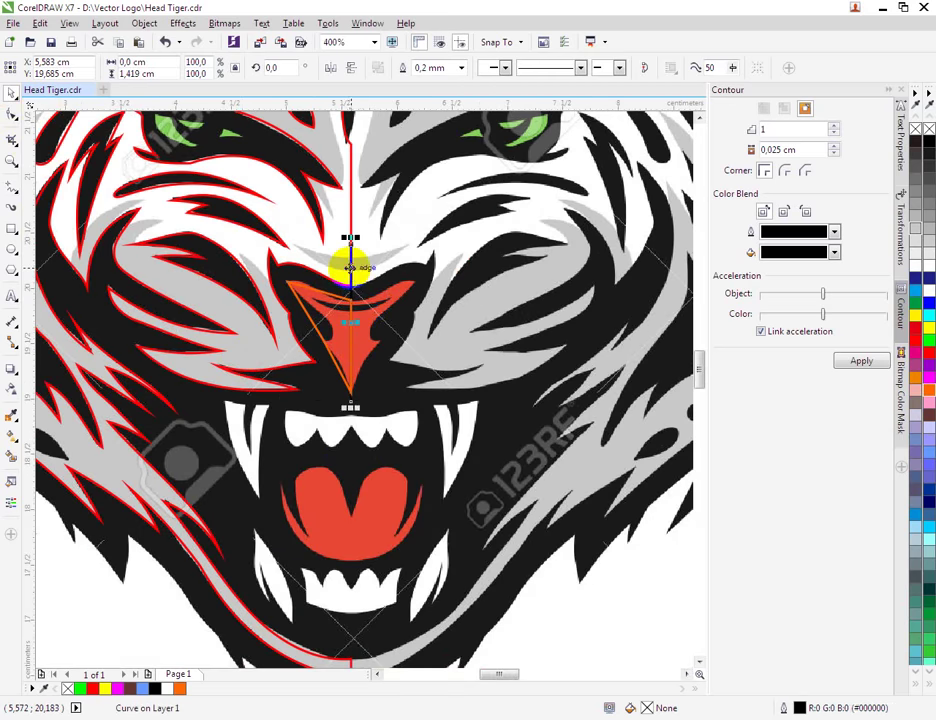
drag(350, 406, 354, 636)
Draw a closed straight-edged shape about 0.59 × 0.16 cm over the left half of the upper front teeth, ending on the centre line.
click(10, 187)
scroll(356, 377, up, 3)
click(322, 310)
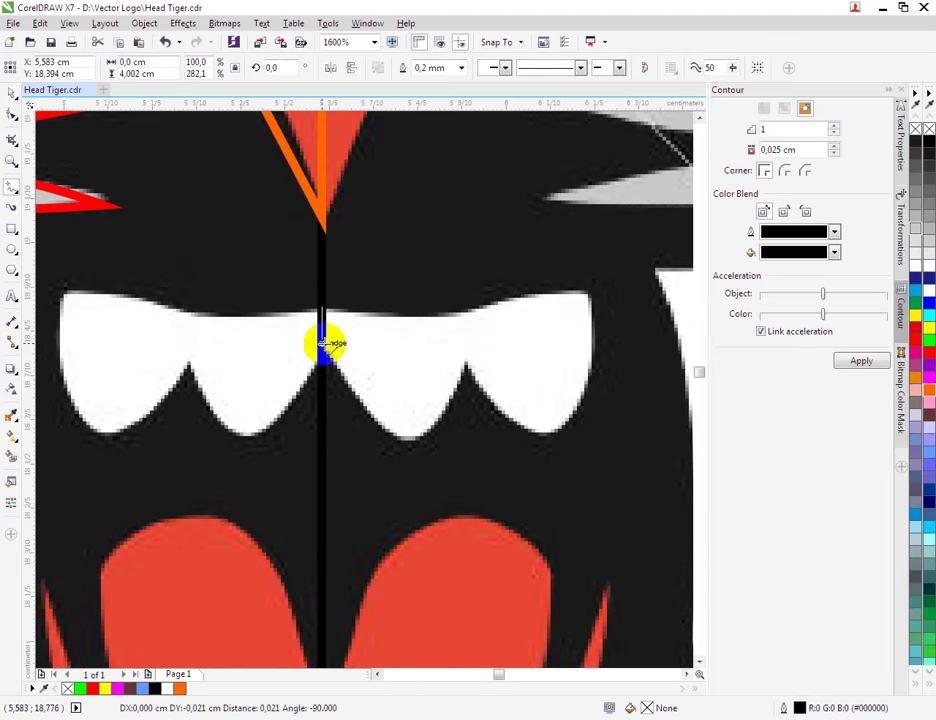
click(322, 354)
click(190, 364)
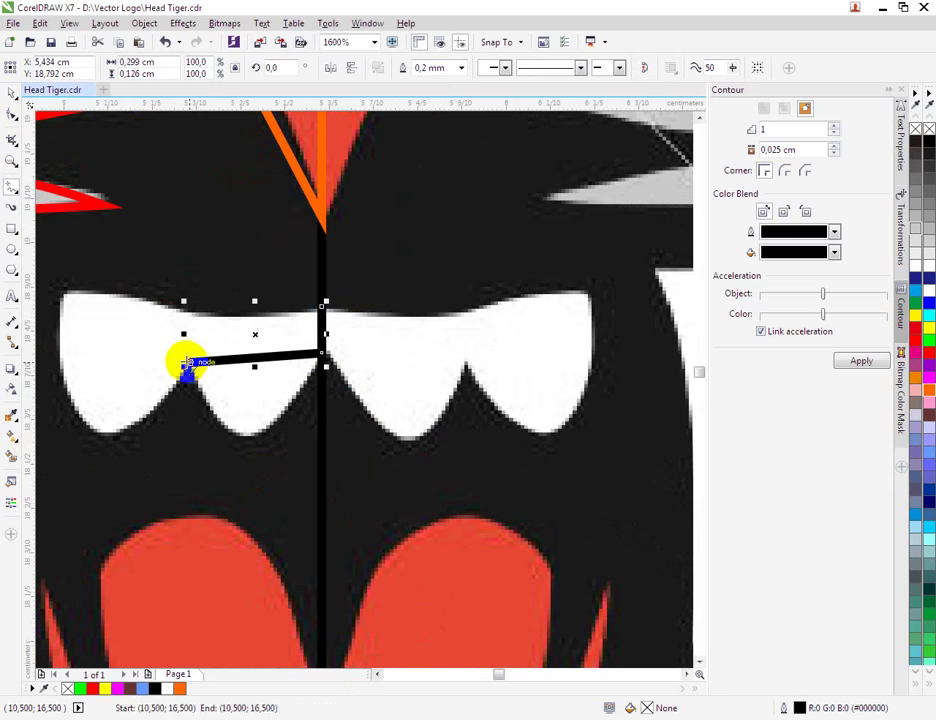
click(60, 289)
click(199, 316)
click(324, 311)
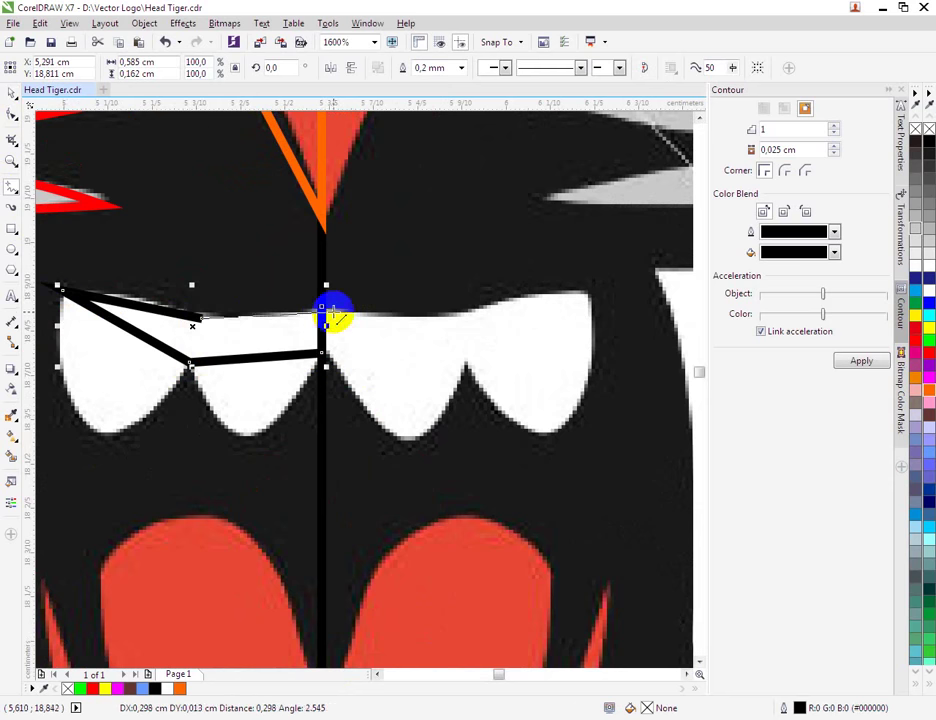
Draw a closed straight-edged shape about 0.40 × 0.93 cm around the upper left fang, including the notch between its two prongs.
scroll(376, 330, down, 1)
scroll(278, 313, down, 1)
scroll(150, 335, up, 1)
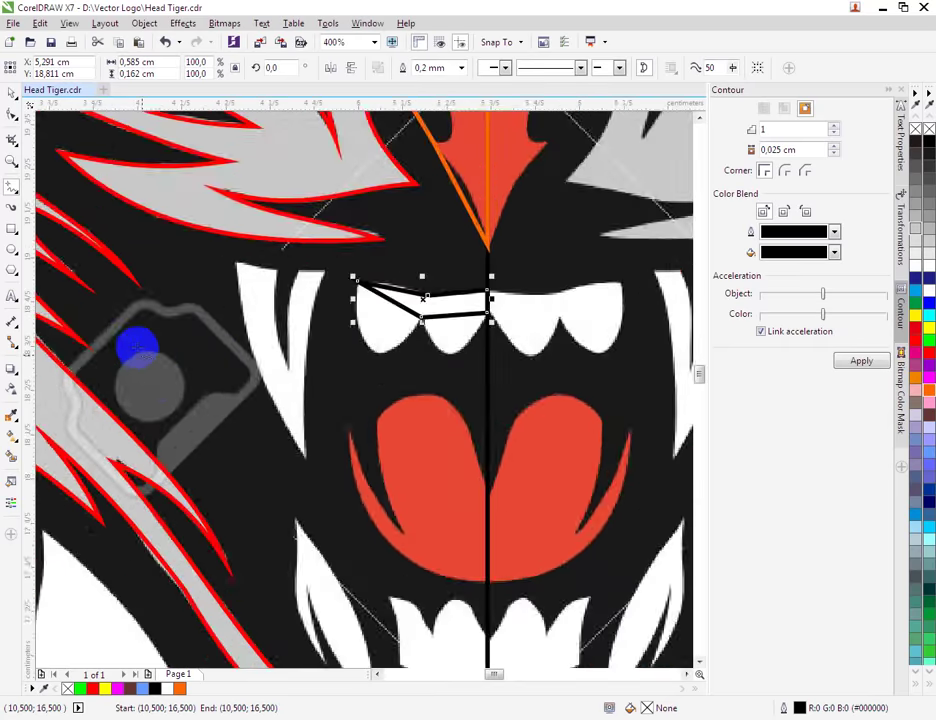
scroll(140, 348, up, 1)
click(335, 177)
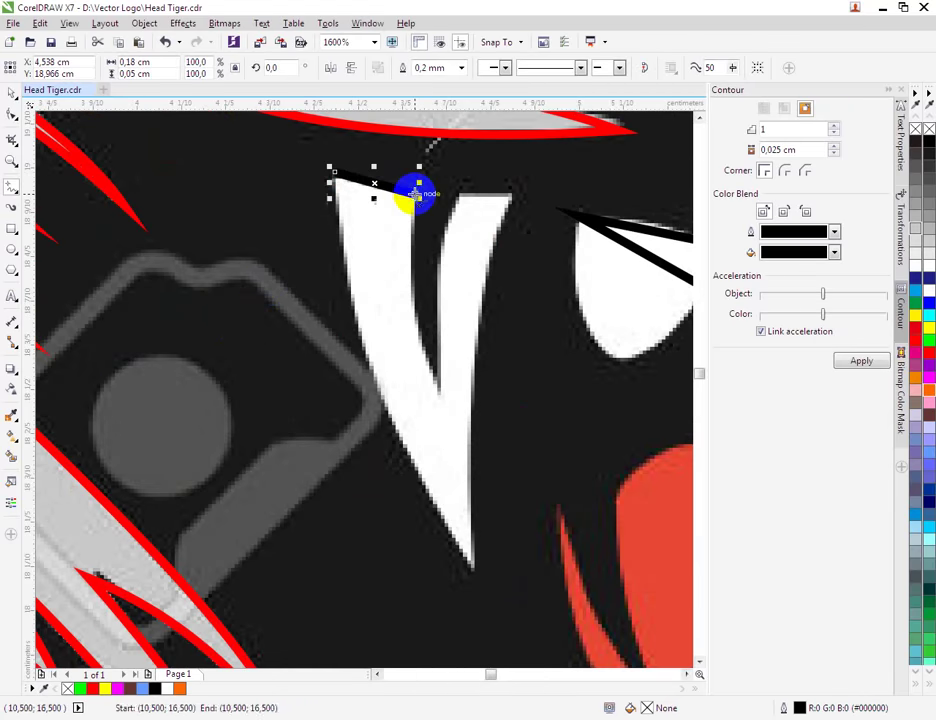
click(437, 397)
click(461, 198)
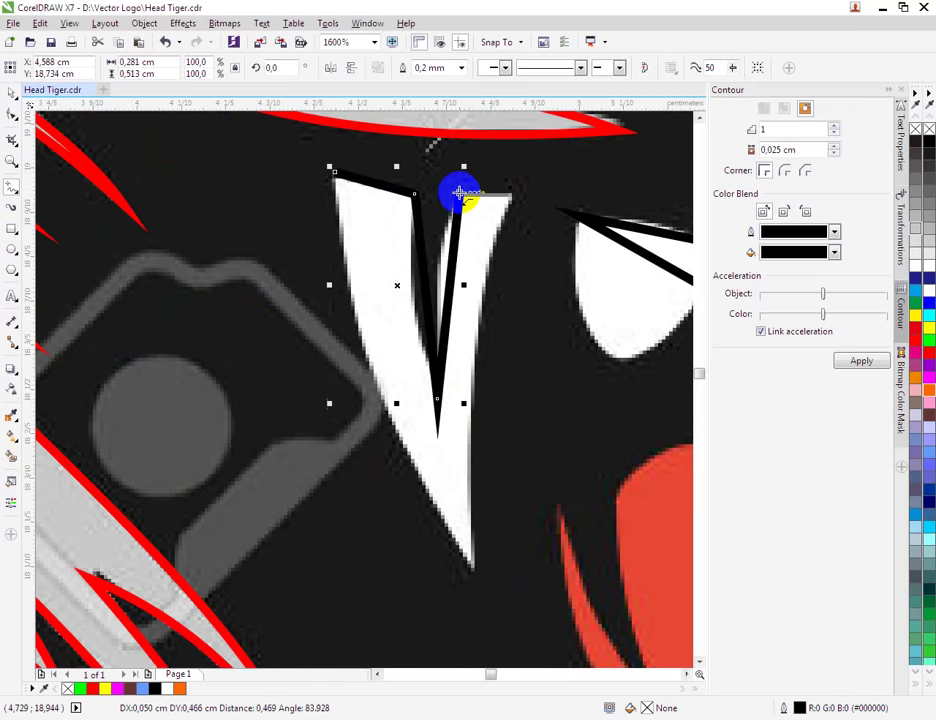
click(511, 194)
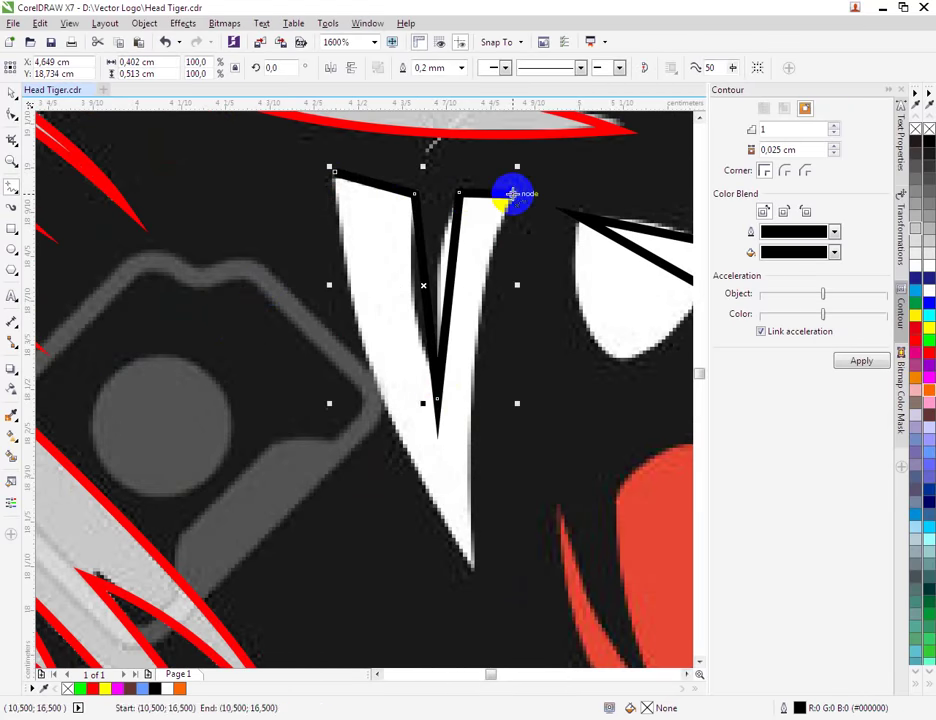
click(472, 584)
click(334, 176)
Draw a closed straight-edged shape about 0.64 × 0.72 cm over the left half of the tongue, including its side notch.
scroll(326, 296, down, 1)
scroll(328, 301, down, 2)
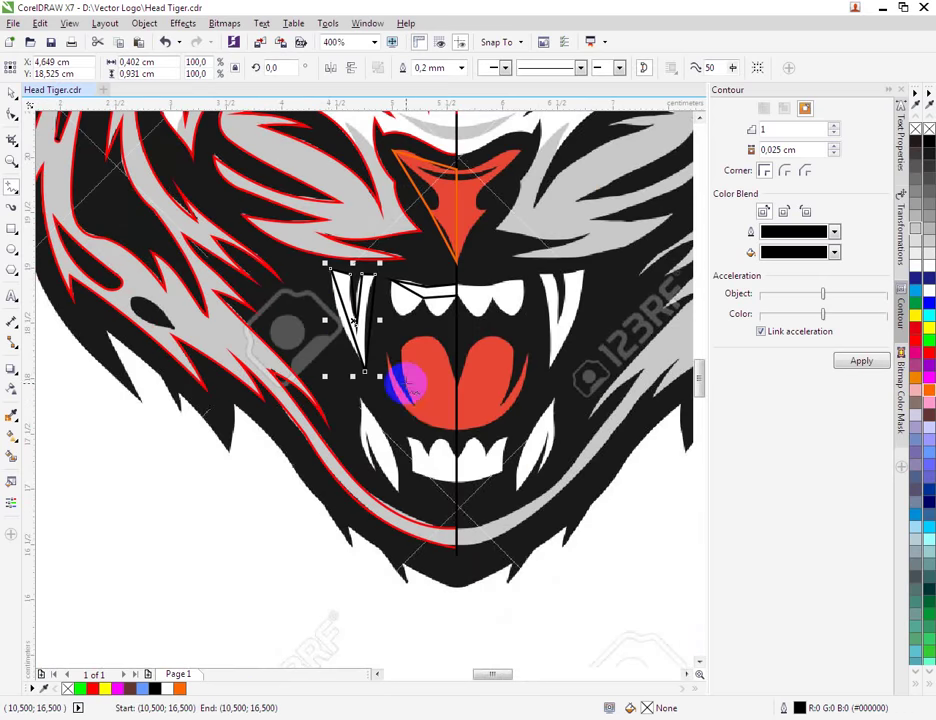
scroll(449, 418, up, 1)
click(443, 401)
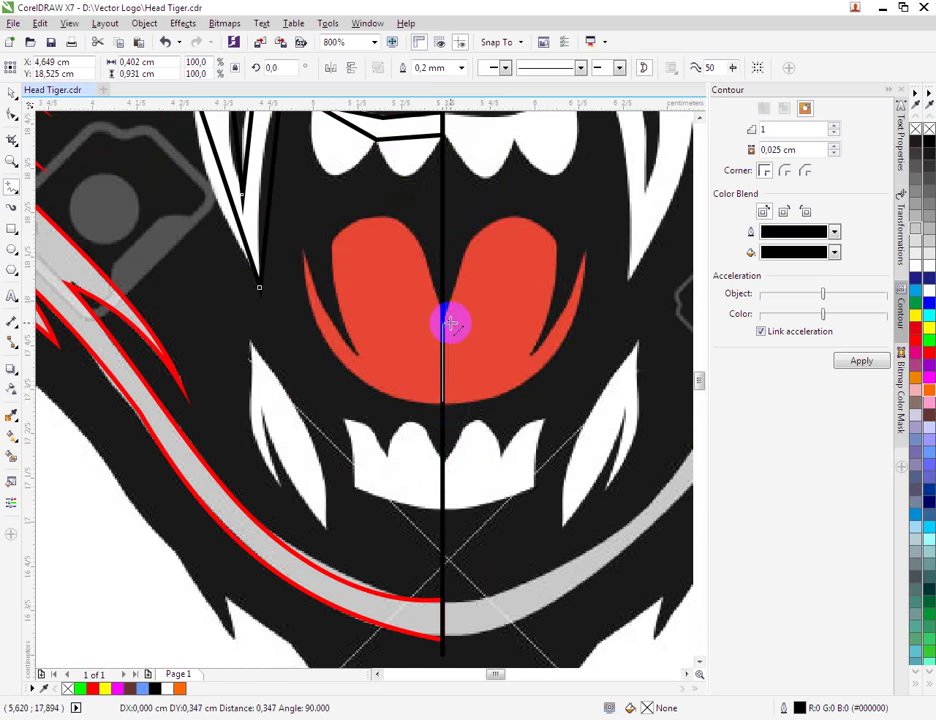
click(443, 302)
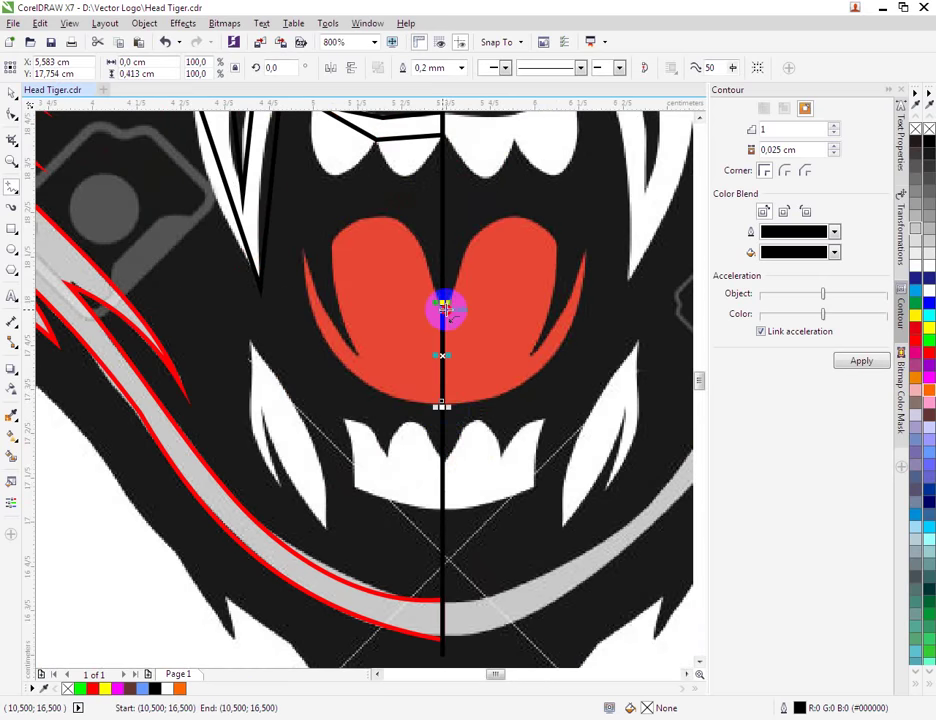
click(331, 240)
click(358, 357)
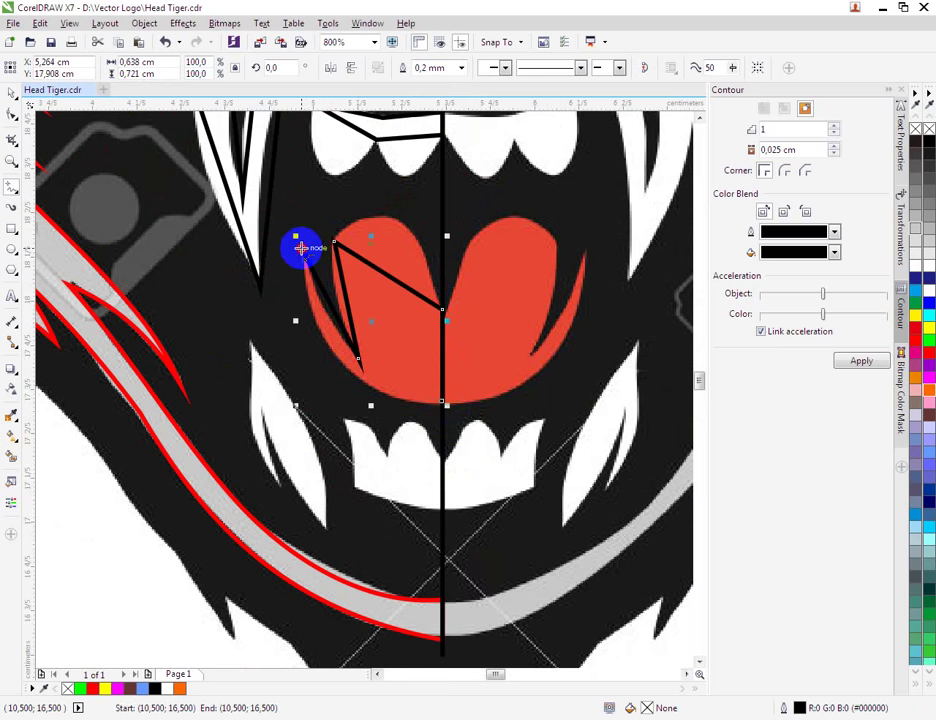
drag(301, 248, 440, 403)
Draw a closed straight-edged shape about 0.45 × 0.41 cm over the left half of the lower front teeth.
click(447, 520)
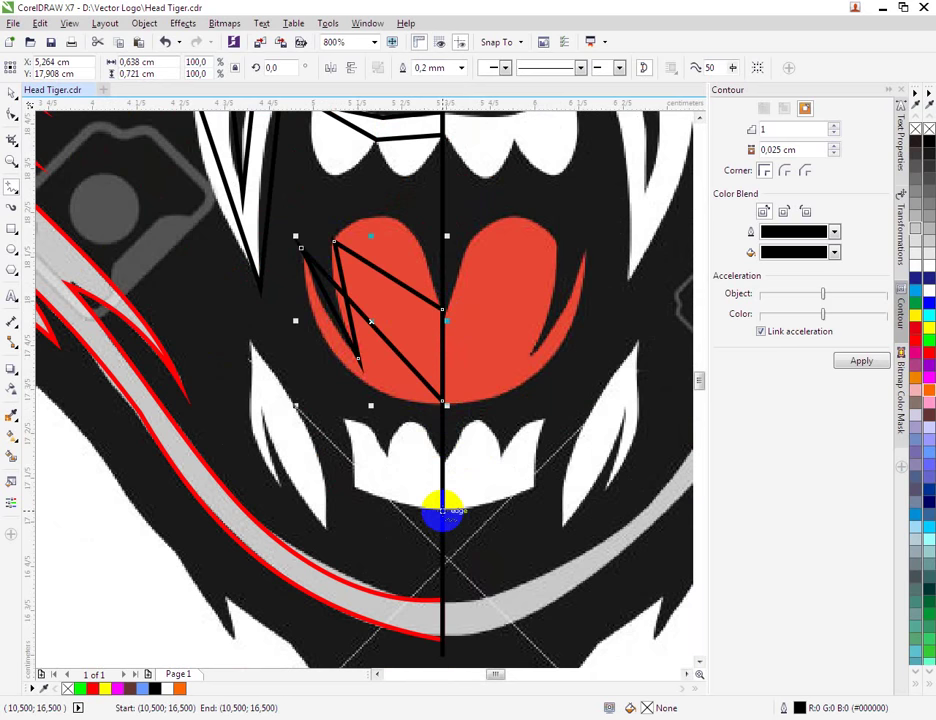
click(442, 474)
click(443, 460)
click(389, 455)
click(343, 420)
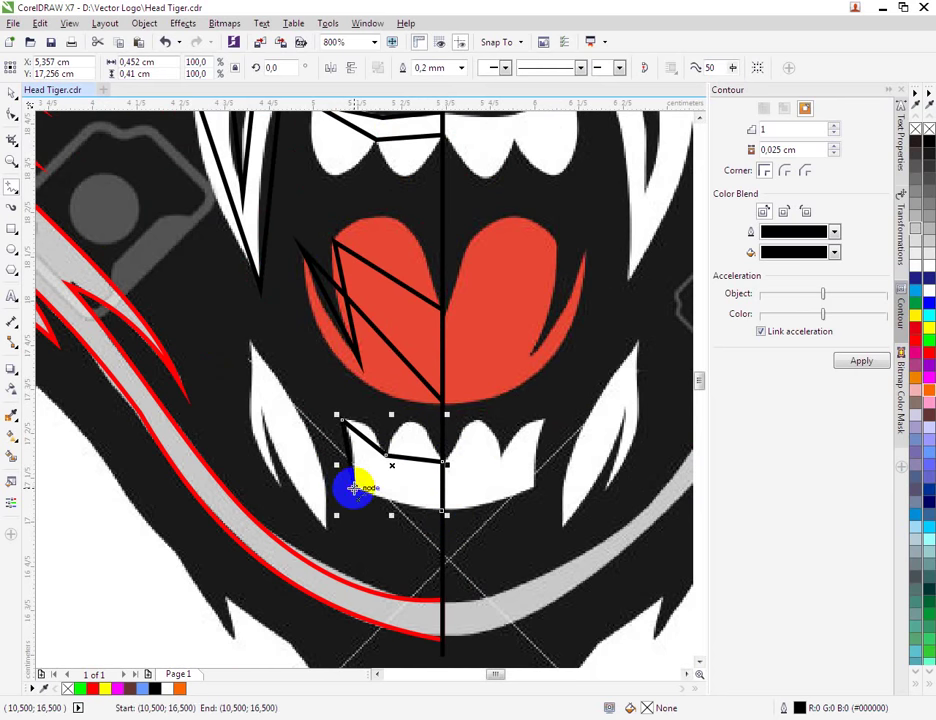
click(443, 511)
Draw a closed straight-edged shape about 0.34 × 0.84 cm around the lower left fang, including its narrow notch.
click(326, 527)
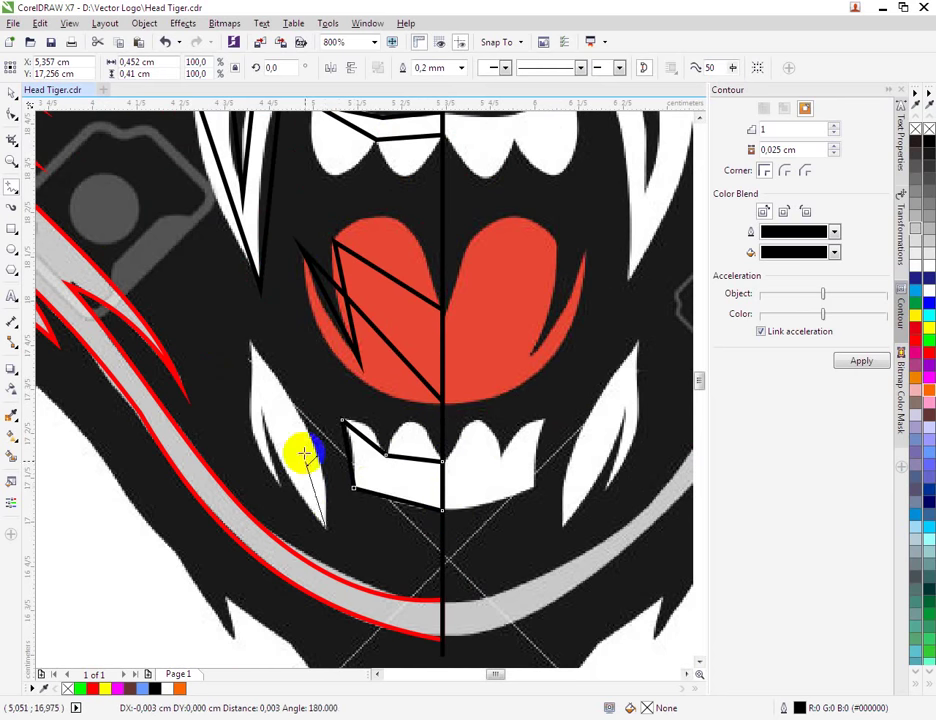
click(251, 342)
click(250, 342)
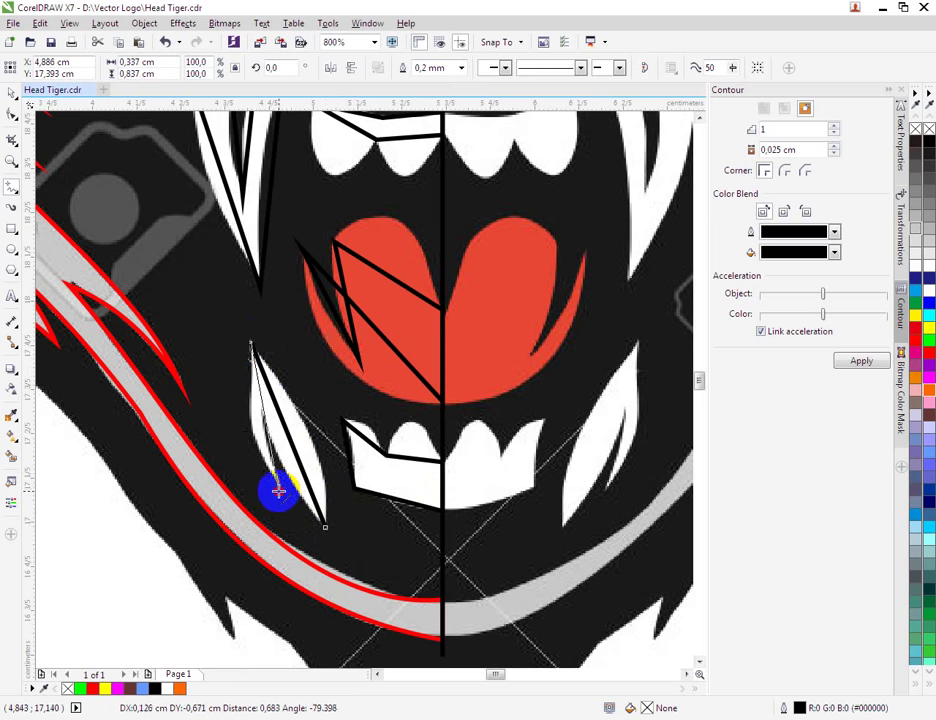
click(278, 490)
click(263, 413)
double_click(328, 530)
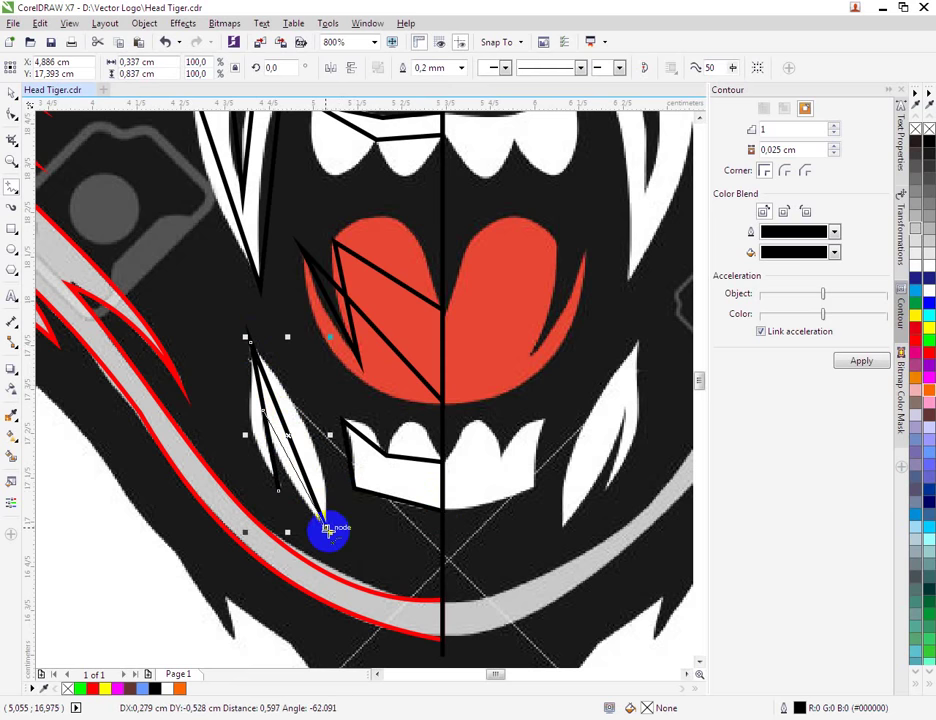
Convert the lower left fang's straight edges to curves and bend them to follow the fang's contour.
click(16, 115)
scroll(260, 425, up, 2)
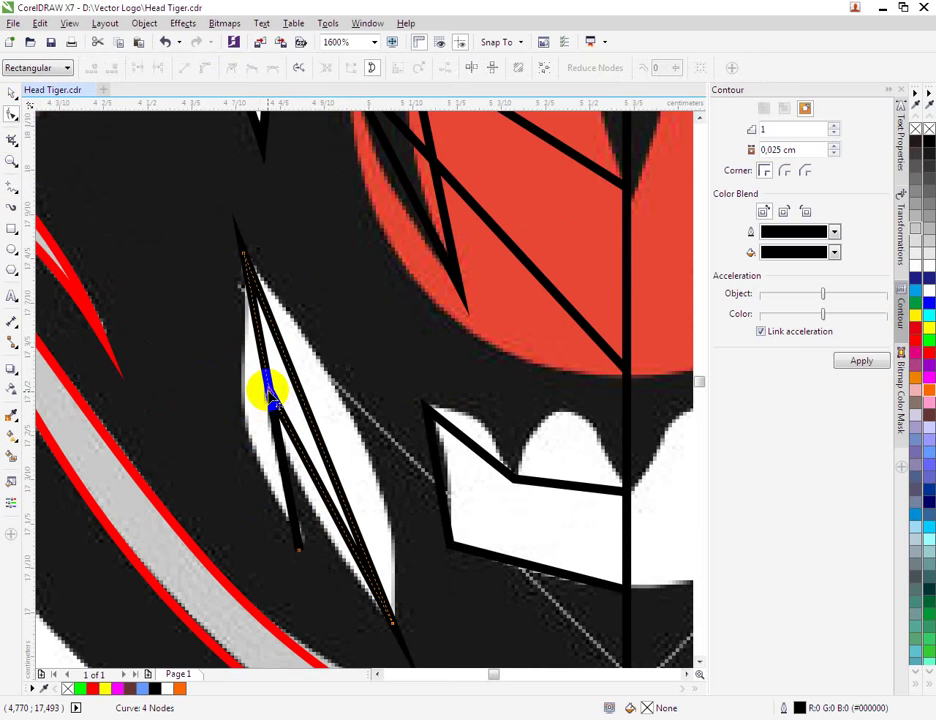
drag(266, 377, 252, 412)
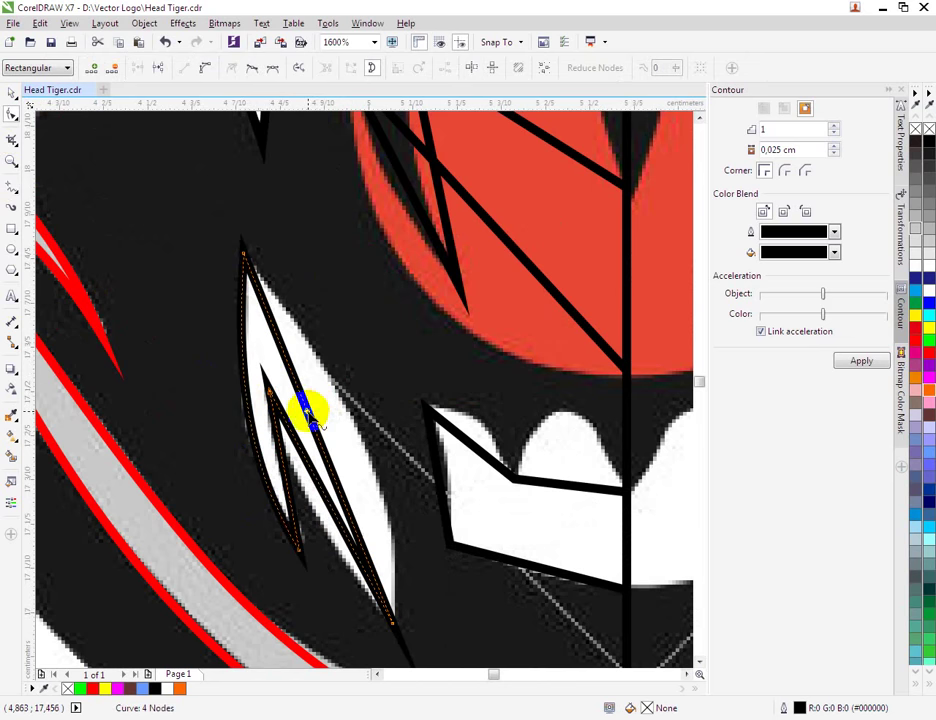
right_click(310, 420)
click(355, 475)
drag(318, 438, 368, 448)
right_click(308, 464)
click(336, 515)
drag(312, 492, 280, 445)
right_click(286, 464)
click(313, 520)
Curve the outer tooth's top edge and the left side of the lower front teeth shape to match the image.
scroll(287, 480, up, 1)
scroll(290, 445, down, 1)
click(476, 443)
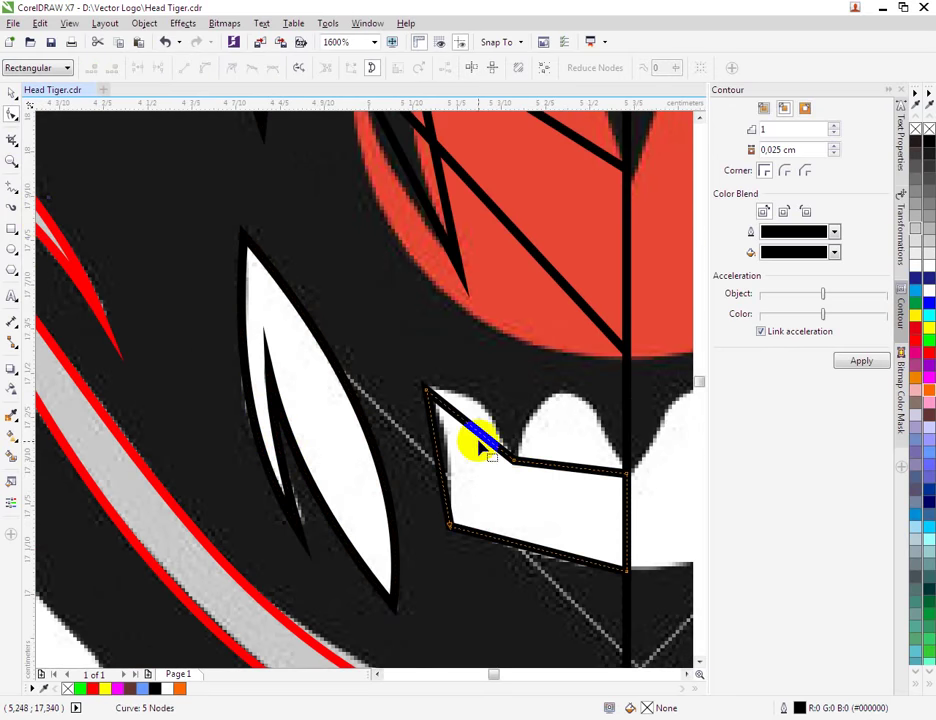
right_click(481, 433)
click(519, 495)
drag(484, 424, 477, 402)
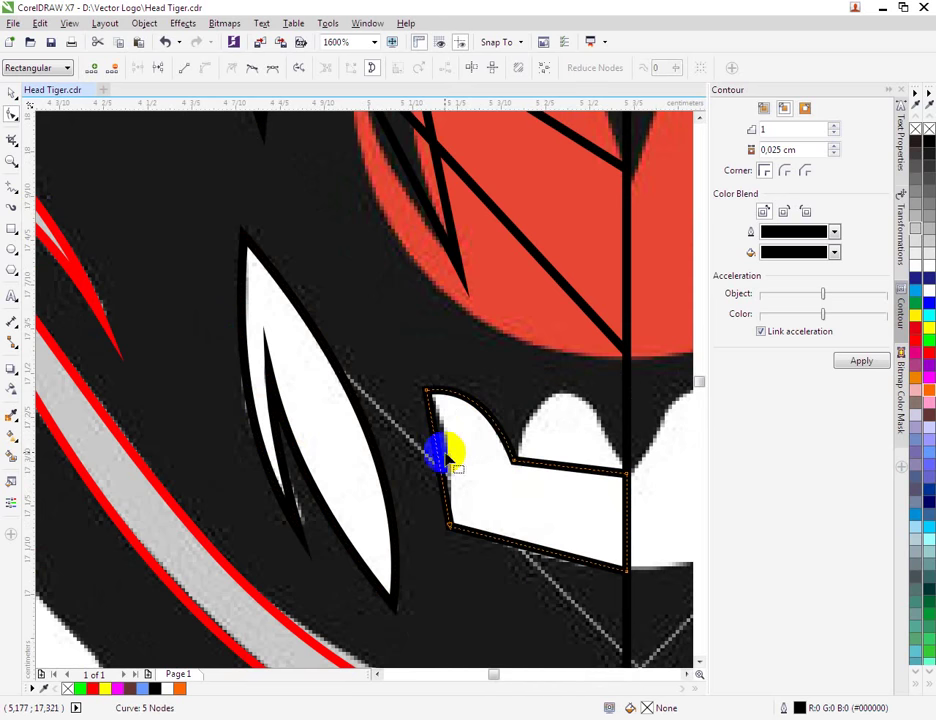
right_click(440, 462)
click(462, 516)
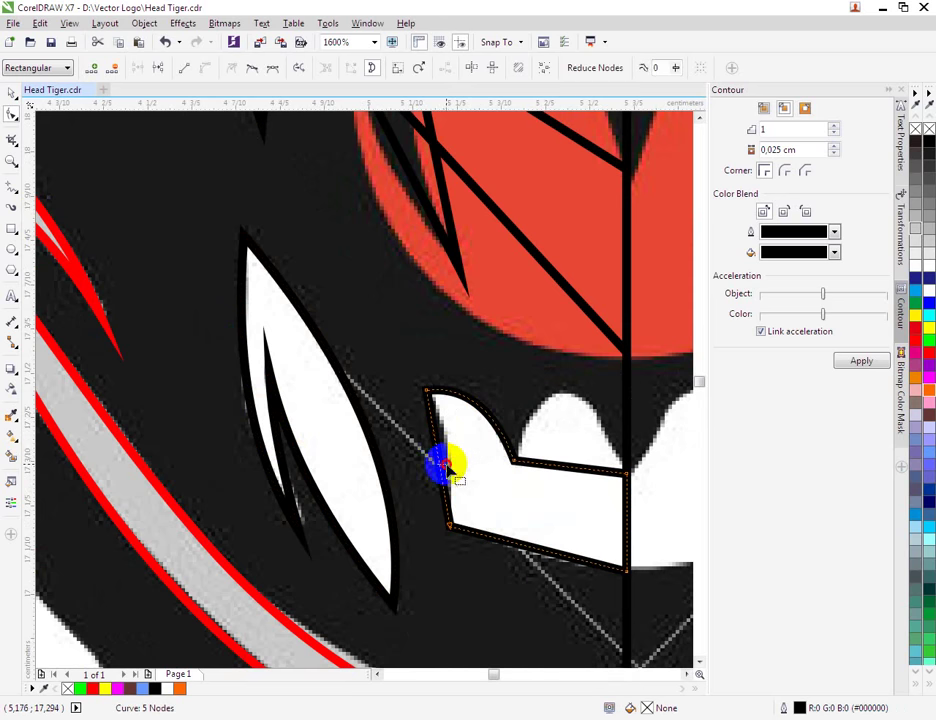
drag(440, 465, 445, 466)
Convert the straight top edge beside the centre line to a curve and arch it over the inner lower tooth.
click(512, 463)
right_click(540, 470)
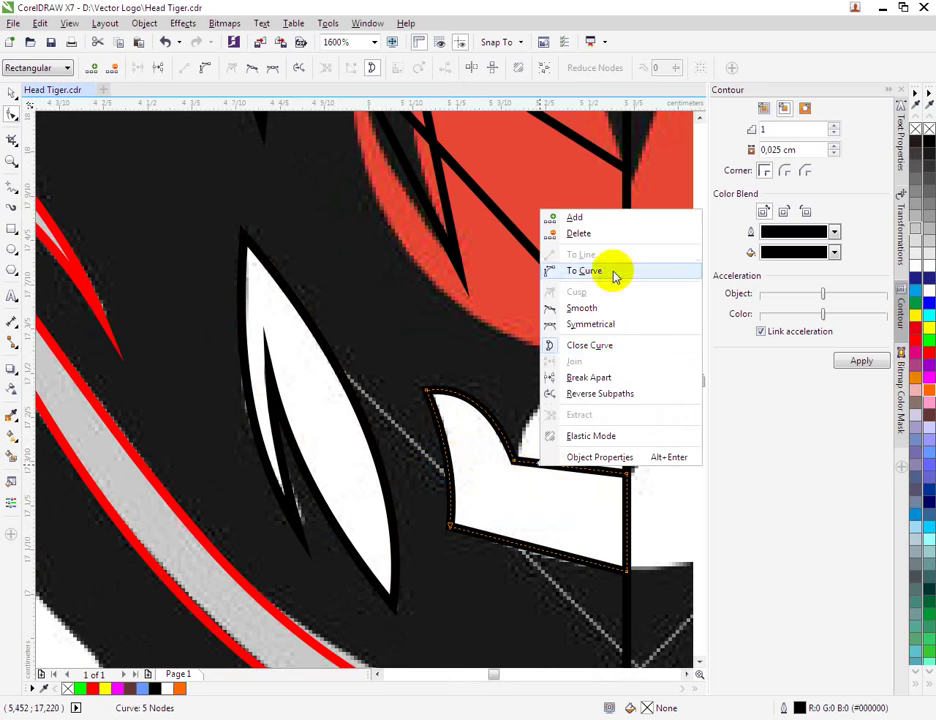
click(616, 272)
drag(566, 470, 568, 398)
Convert the bottom edge of the lower front teeth shape to a curve and bow it along the gum line.
click(552, 557)
right_click(551, 558)
click(521, 555)
scroll(521, 518, down, 1)
scroll(559, 565, up, 1)
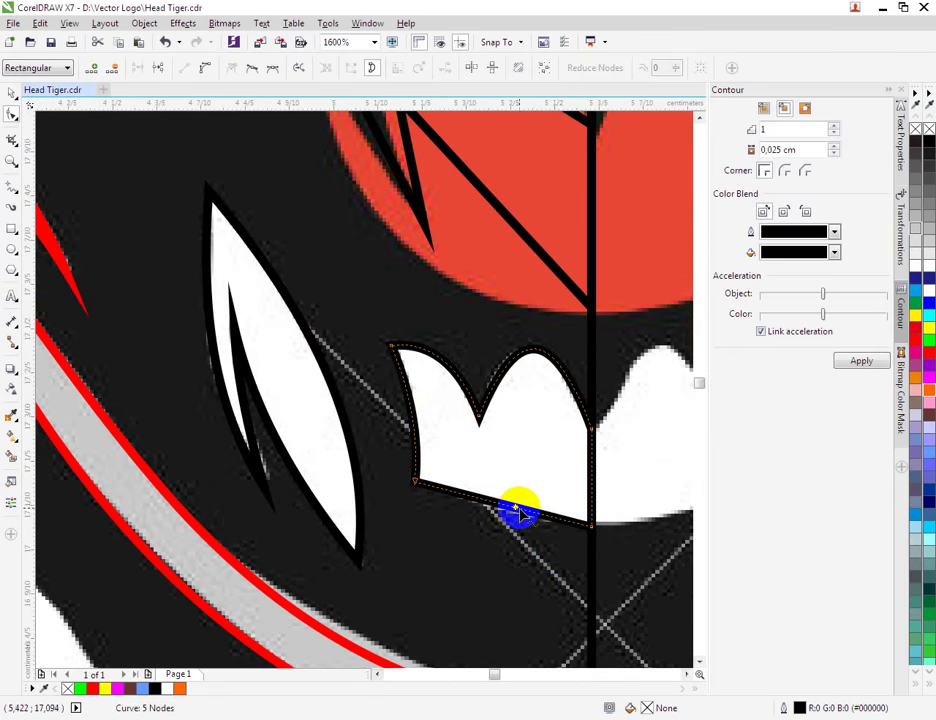
right_click(512, 510)
click(548, 314)
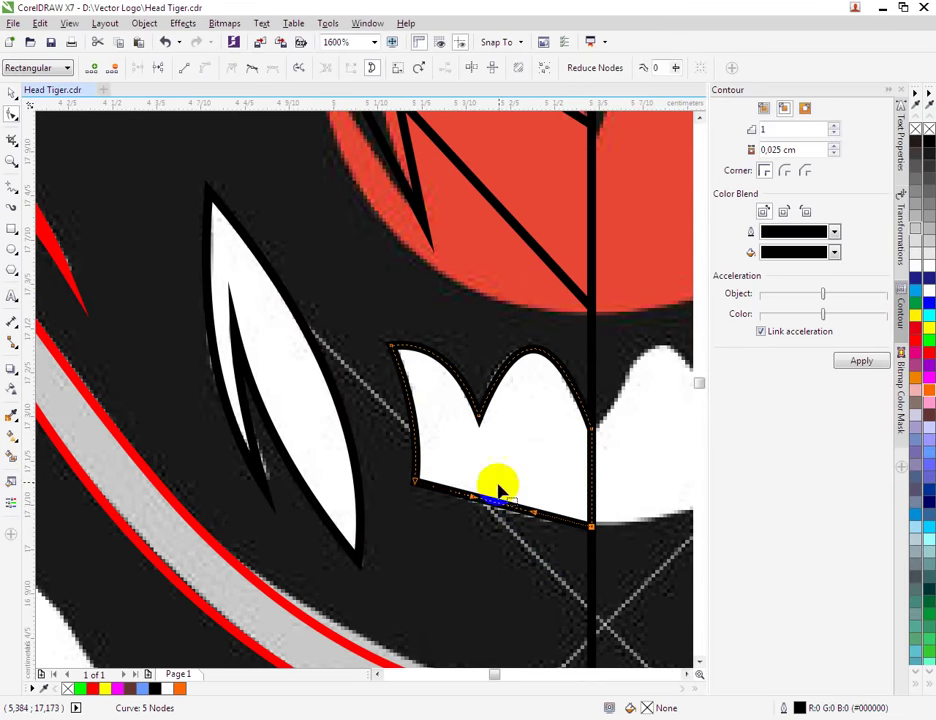
drag(502, 512, 503, 514)
Convert the tongue shape's long diagonal edge to a curve and bend it along the tongue's outer lower contour.
scroll(432, 470, down, 2)
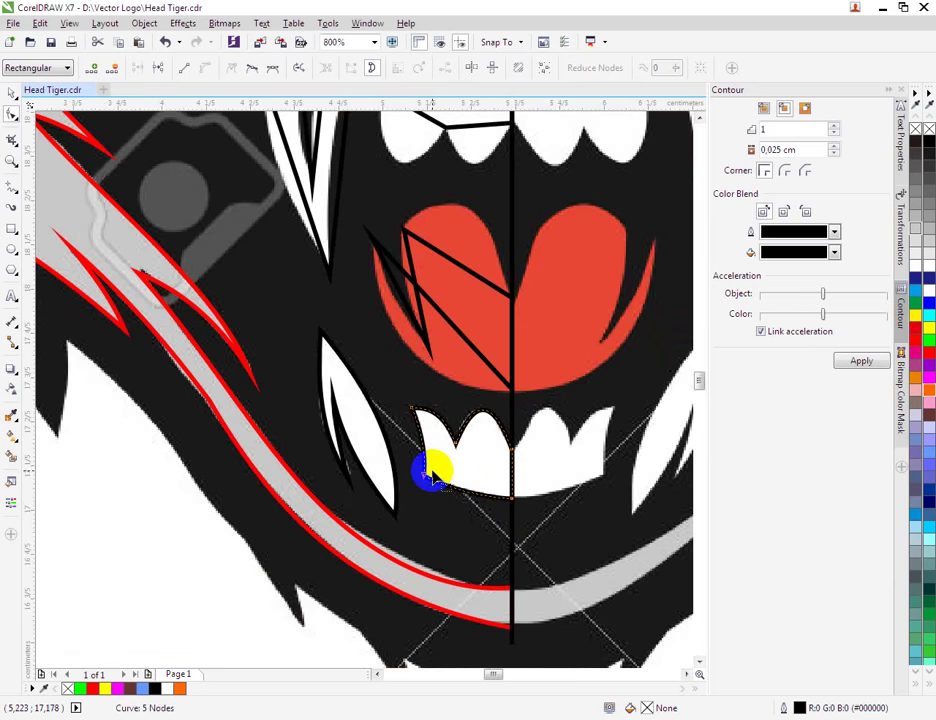
right_click(452, 328)
click(464, 386)
drag(457, 328, 422, 359)
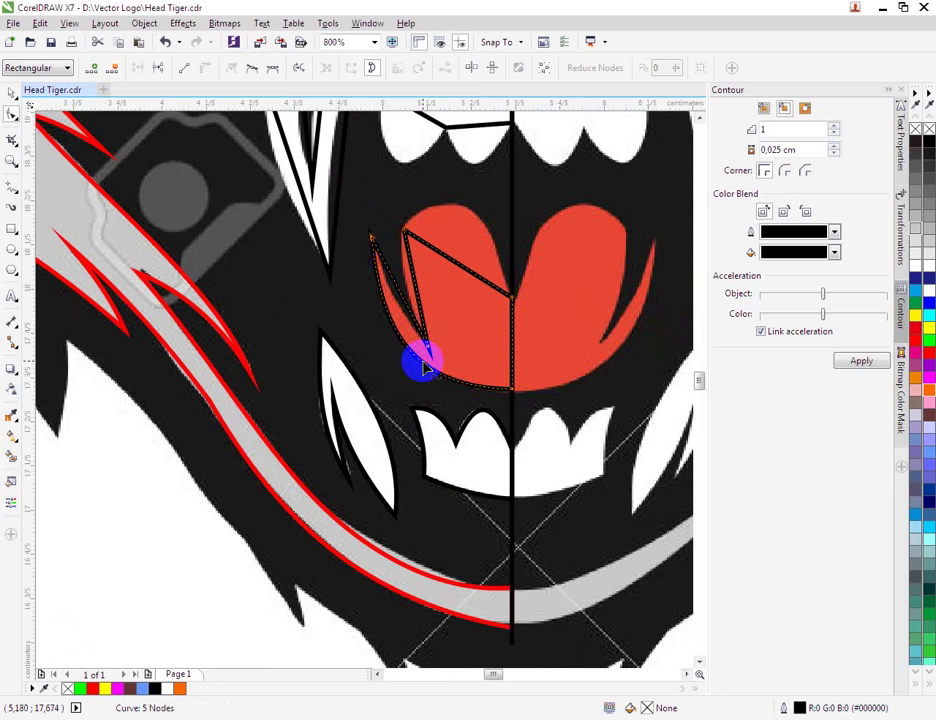
Convert the outer edge of the tongue's side notch to a curve and bend it to match the image.
scroll(393, 309, up, 2)
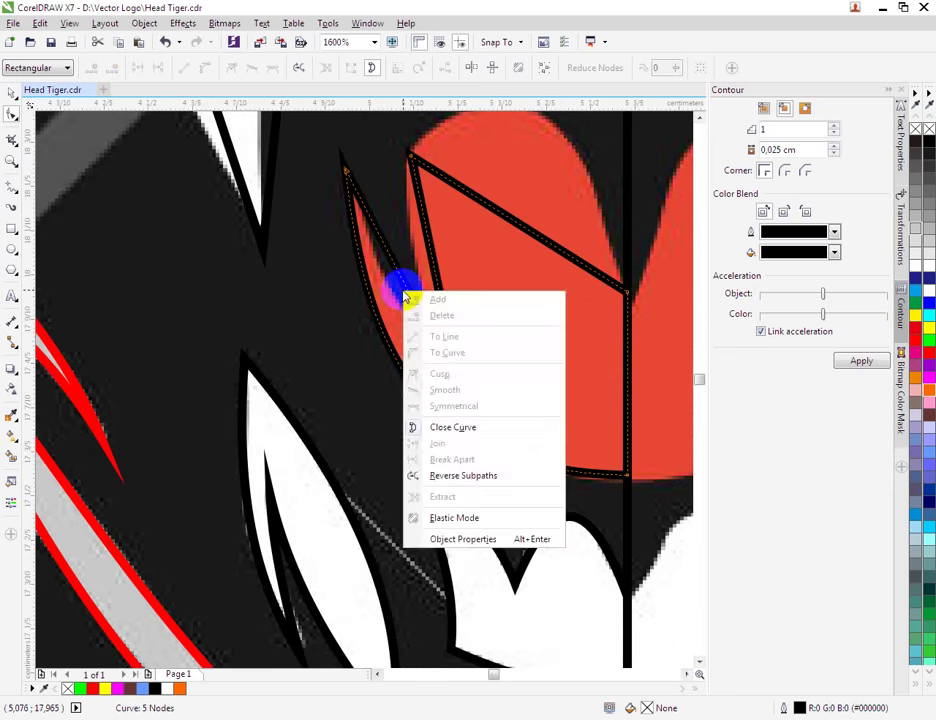
right_click(408, 293)
click(439, 349)
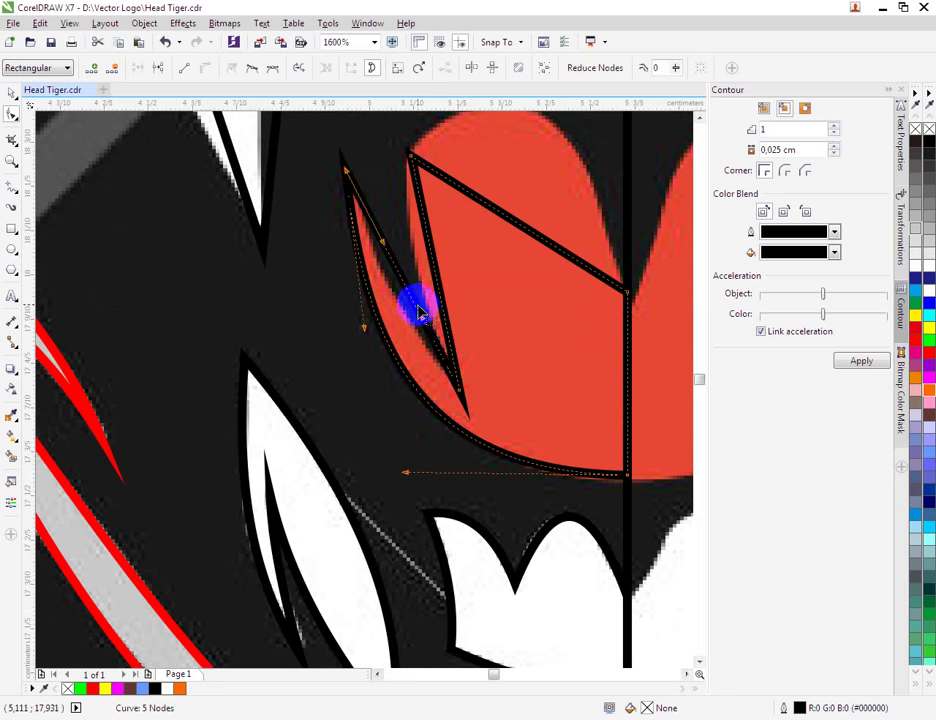
drag(414, 307, 403, 312)
scroll(445, 331, down, 1)
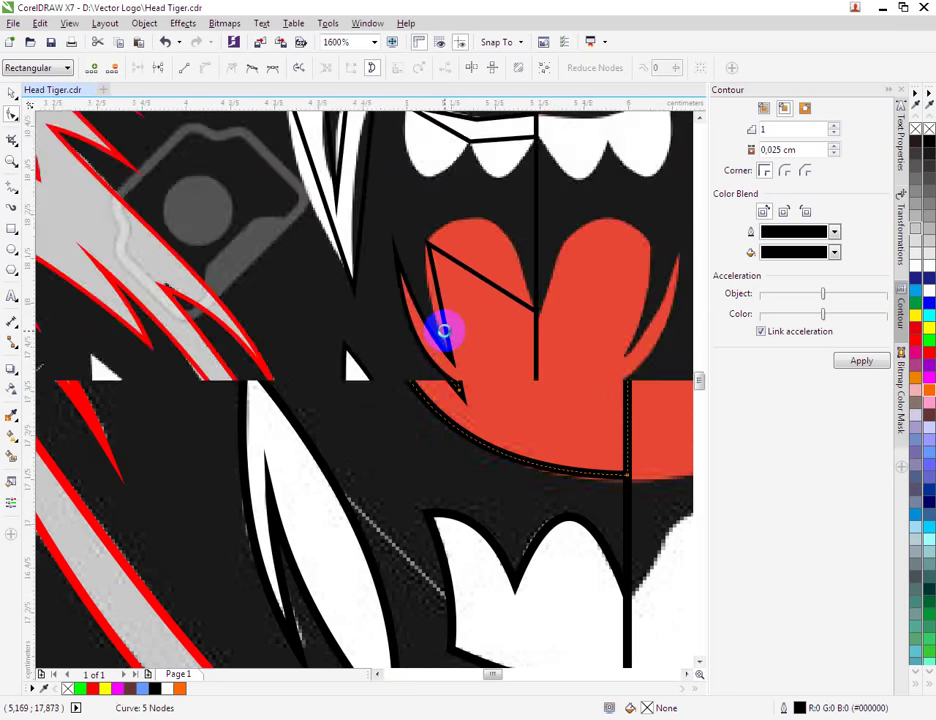
scroll(437, 285, up, 1)
right_click(433, 290)
key(Escape)
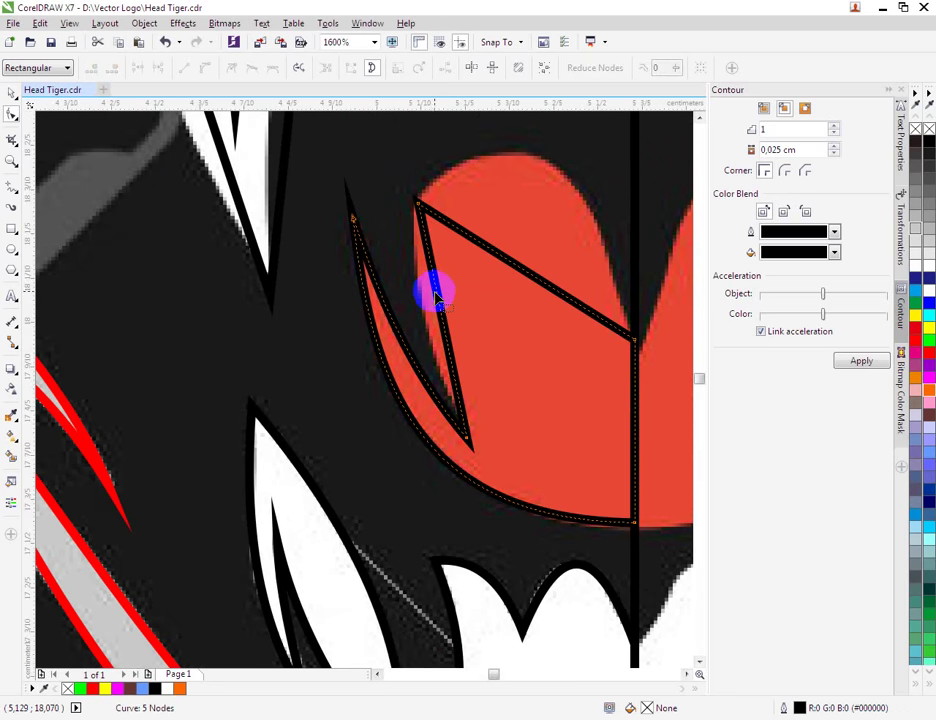
Convert the inner edge of the tongue's side notch to a curve and bend it along the tongue's outer side.
right_click(430, 292)
click(476, 355)
drag(443, 313, 427, 320)
Convert the tongue's diagonal top edge to a curve and arch it over the tongue lobe down to the centre line.
scroll(427, 320, down, 2)
scroll(476, 307, up, 1)
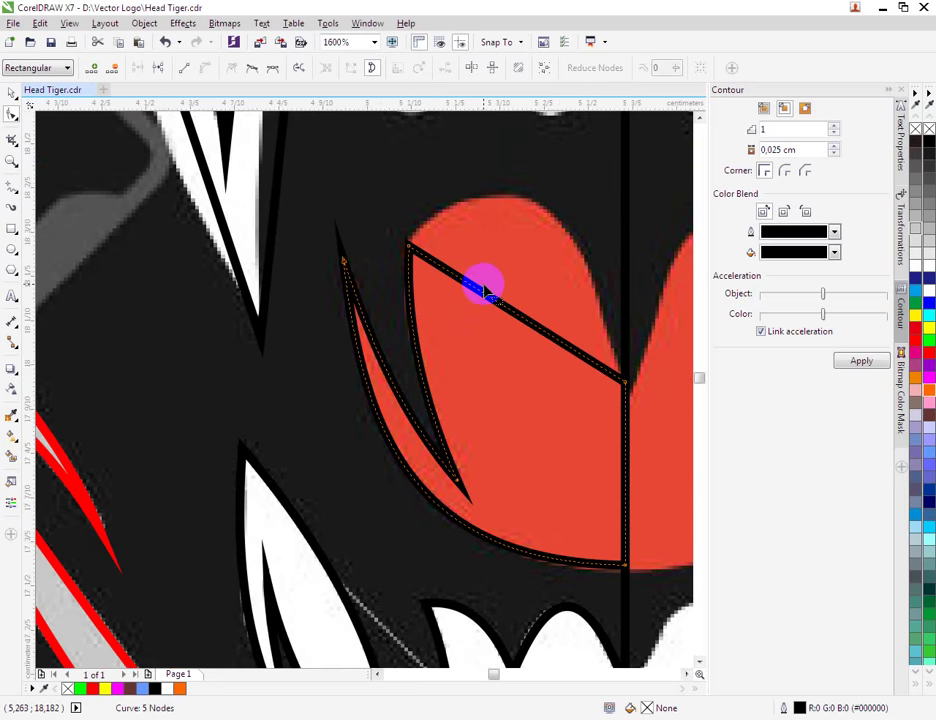
right_click(484, 296)
click(512, 345)
drag(479, 295, 541, 210)
drag(614, 288, 605, 309)
Convert the upper fang's long outer edge to a curve and bow it outward to match the image.
scroll(455, 322, down, 1)
scroll(454, 322, down, 2)
scroll(464, 324, up, 1)
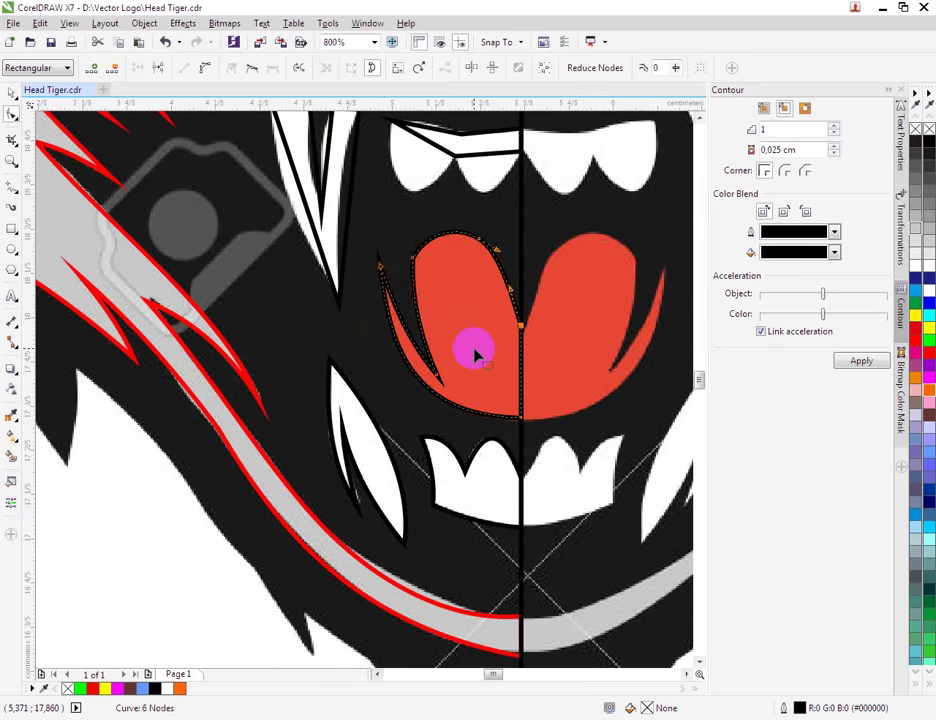
scroll(355, 282, down, 1)
scroll(345, 278, up, 2)
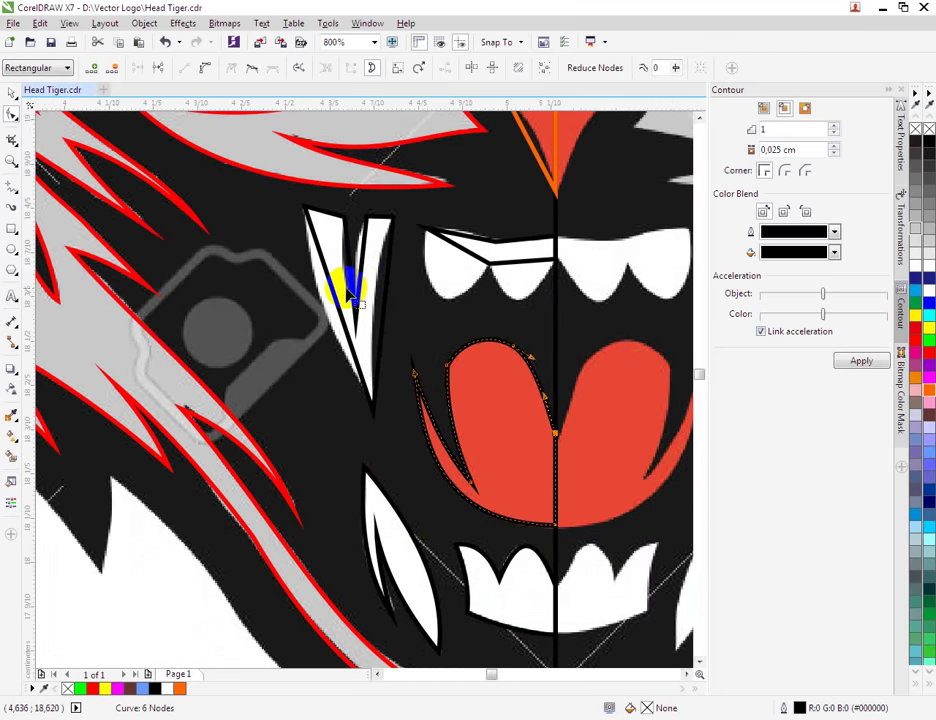
click(333, 307)
right_click(333, 307)
click(352, 368)
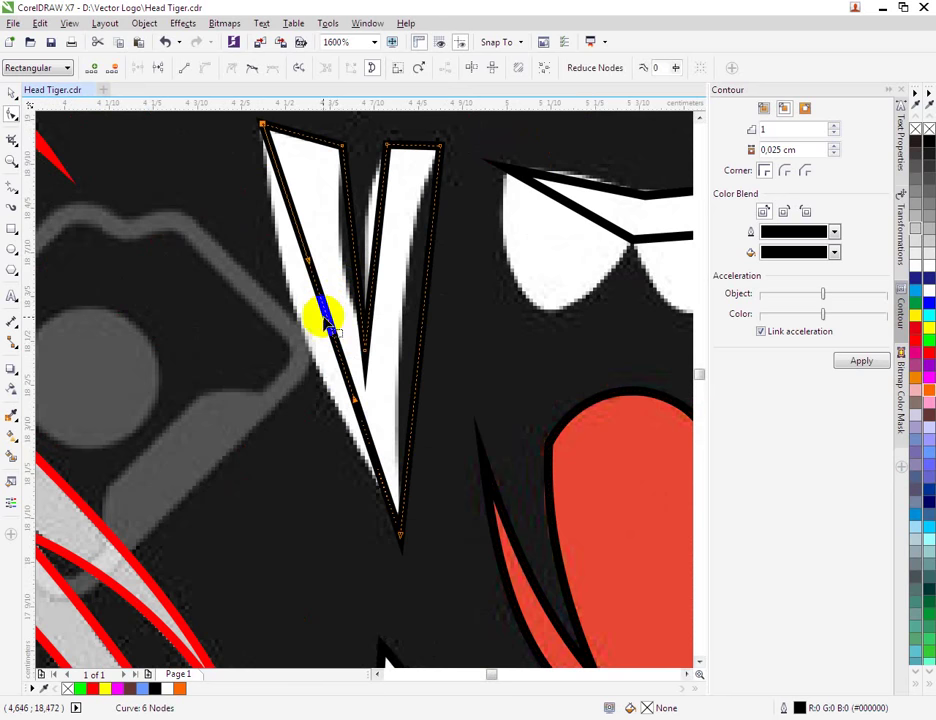
drag(324, 318, 299, 323)
Convert the outer edge of the upper fang's notch to a curve and bend it along the white area.
click(349, 242)
right_click(349, 243)
click(386, 301)
drag(354, 253, 390, 243)
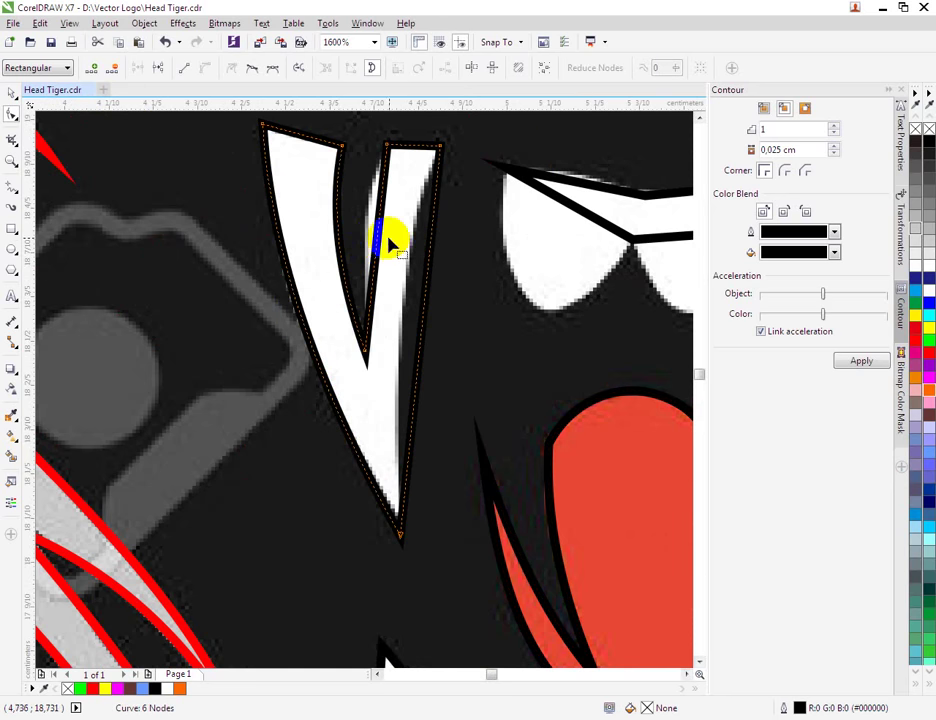
Convert the inner edge of the upper fang's notch to a curve and bow it outward to match the image.
right_click(372, 237)
click(376, 236)
right_click(377, 232)
click(378, 240)
right_click(378, 240)
click(411, 297)
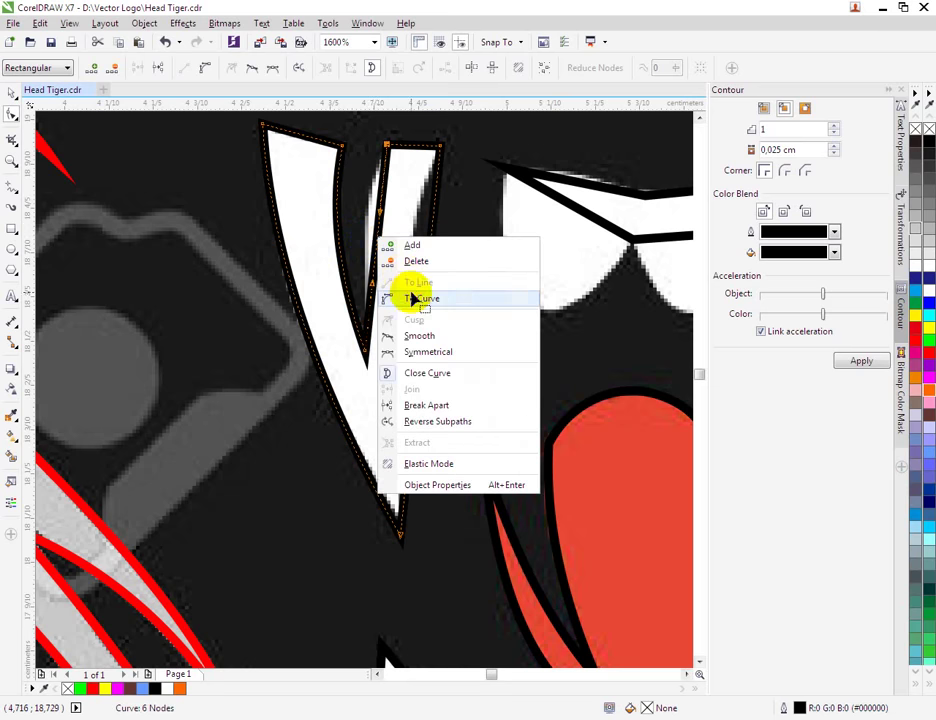
drag(382, 255, 418, 255)
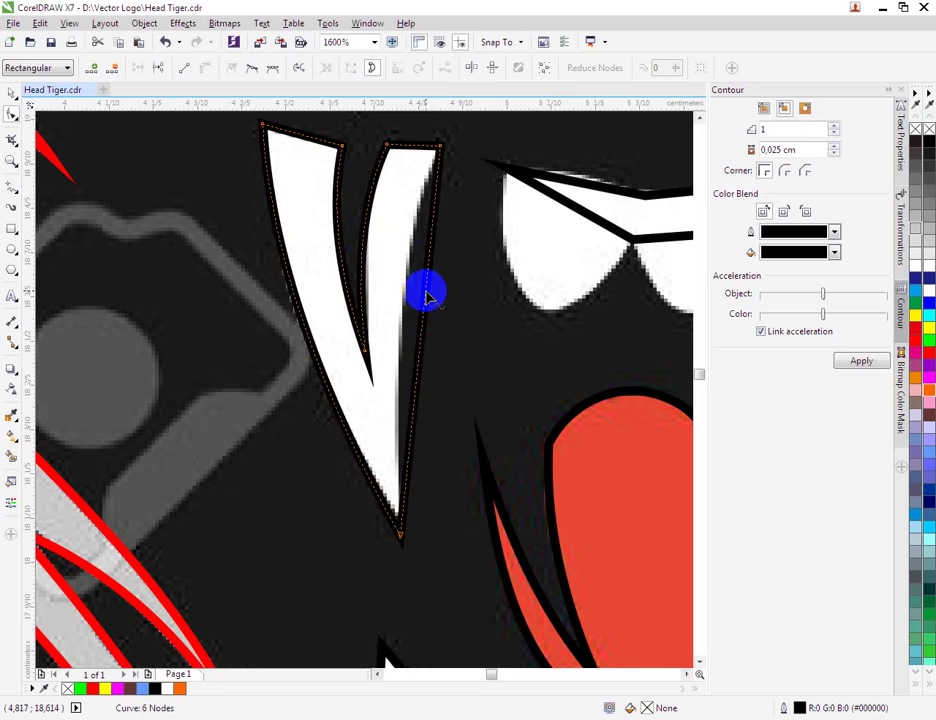
Convert the upper fang's long inner edge, on the mouth side, to a curve and bend it along the white area.
right_click(424, 296)
click(455, 355)
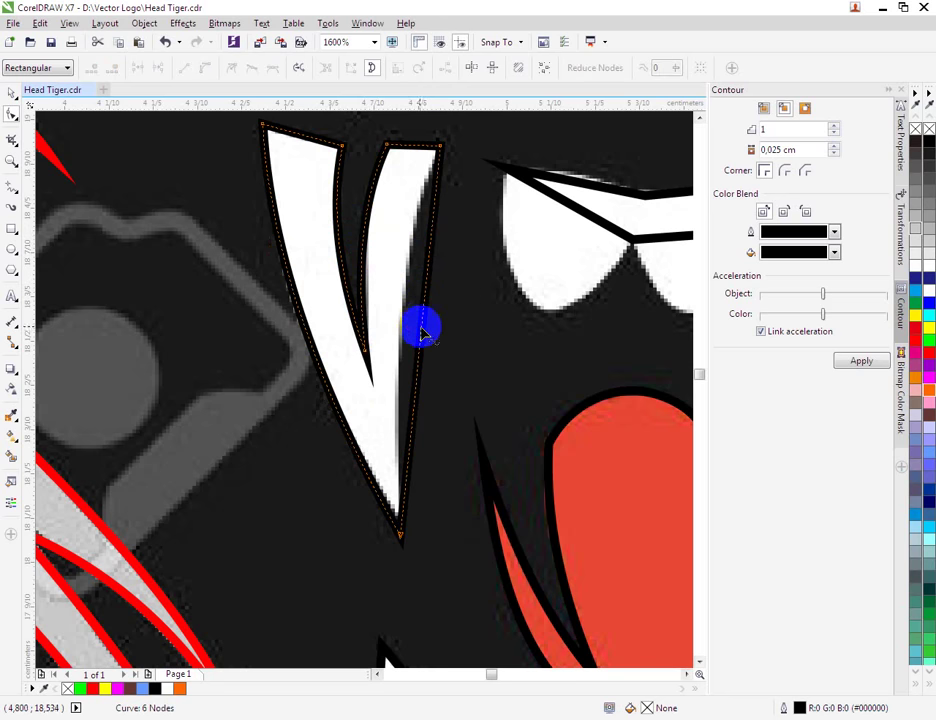
drag(420, 332, 403, 316)
Convert the upper front teeth shape's lower diagonal edge to a curve and bow it around the outer tooth.
right_click(575, 210)
click(571, 207)
right_click(570, 206)
click(605, 267)
drag(577, 213, 540, 308)
Convert the top edge above the outer upper tooth to a curve and arch it slightly to match the image.
right_click(578, 183)
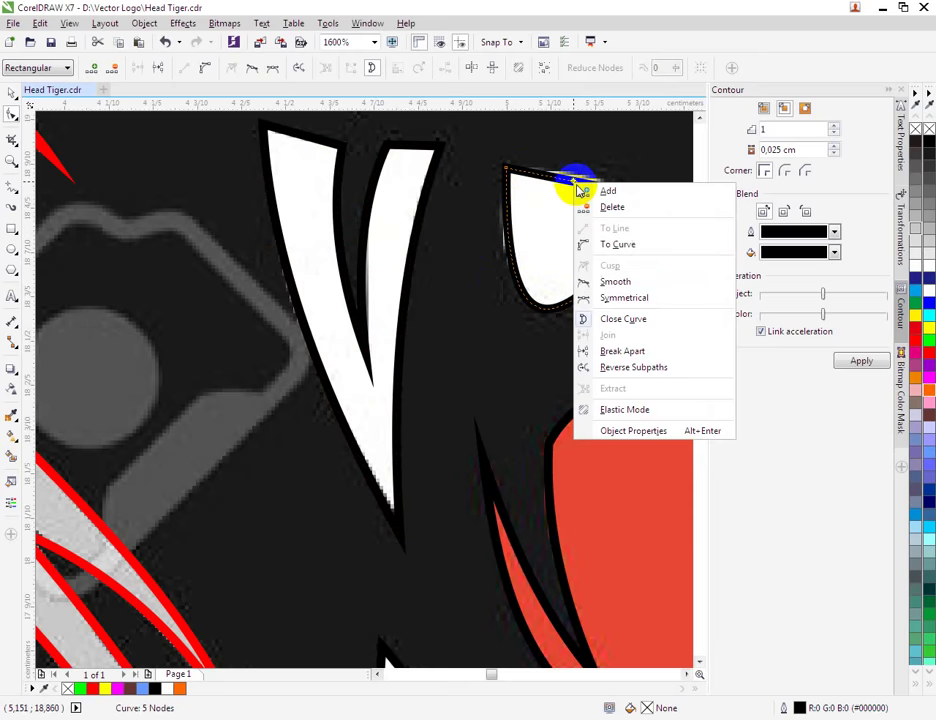
click(602, 245)
scroll(589, 178, up, 1)
drag(578, 189, 579, 174)
Convert the upper teeth's lower edge beside the centre line to a curve and bow it around the inner tooth.
scroll(475, 221, down, 1)
right_click(497, 252)
click(537, 311)
drag(464, 266, 451, 418)
Outline the left half of the dark slit across the upper nose as a closed triangle against the centre line.
scroll(445, 324, down, 2)
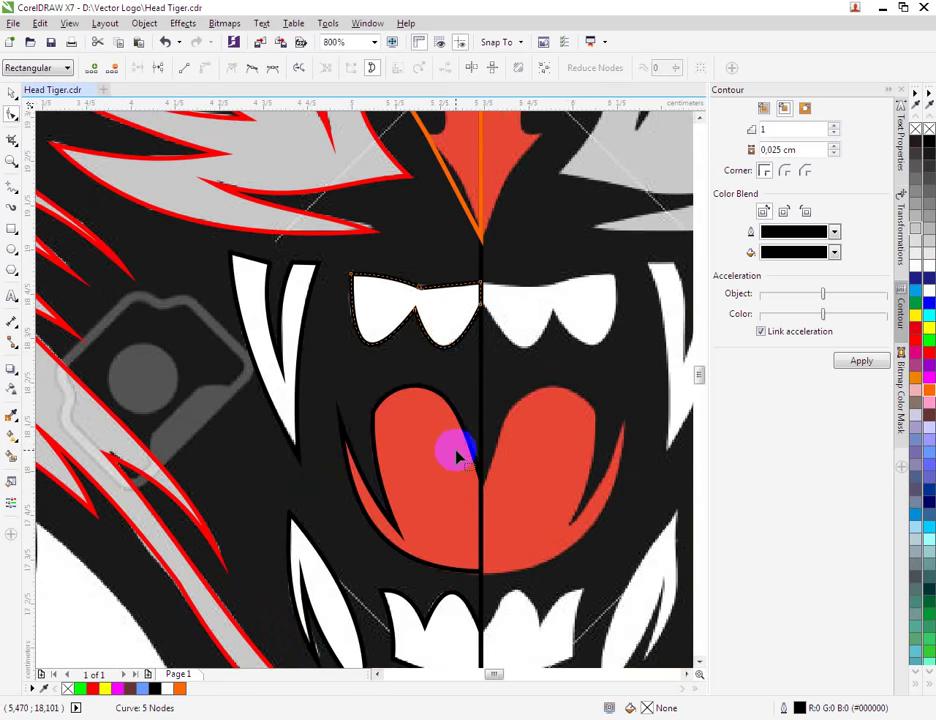
scroll(457, 462, down, 1)
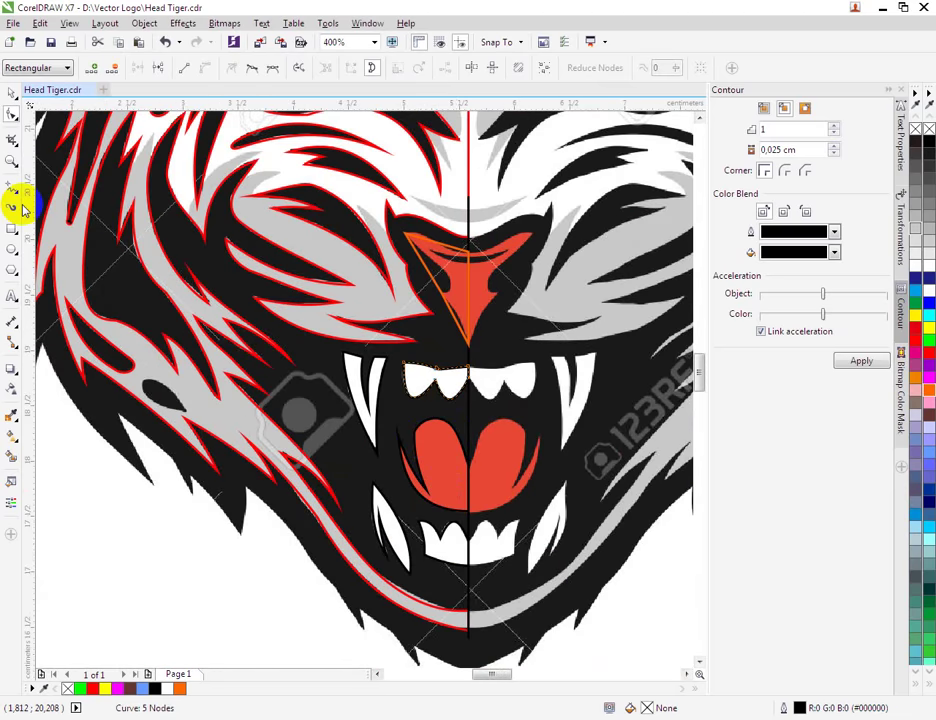
click(10, 92)
shift+click(412, 508)
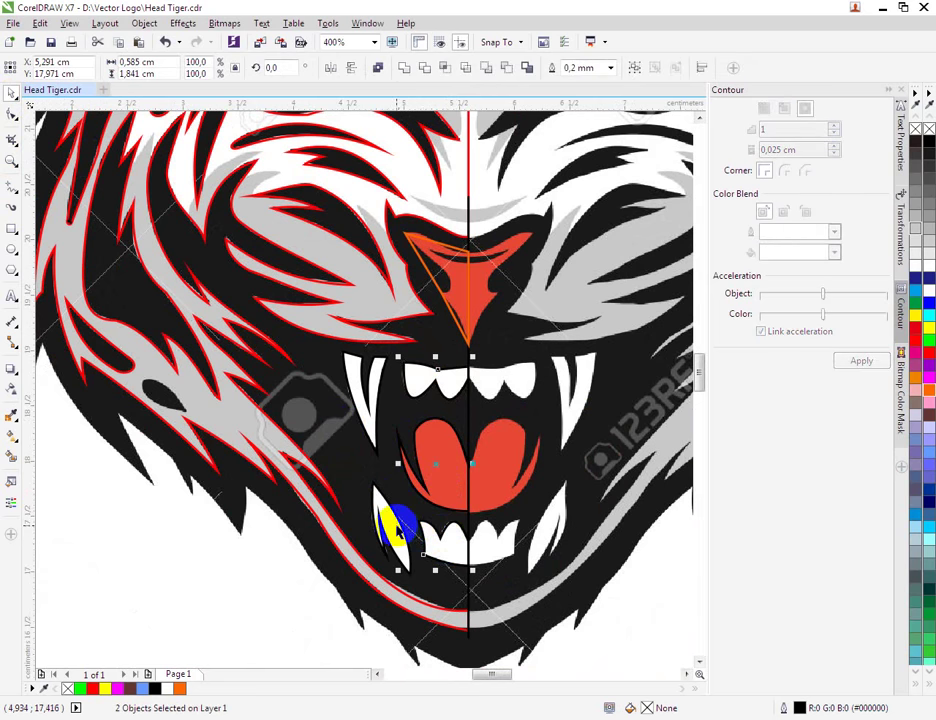
click(465, 296)
scroll(464, 295, up, 2)
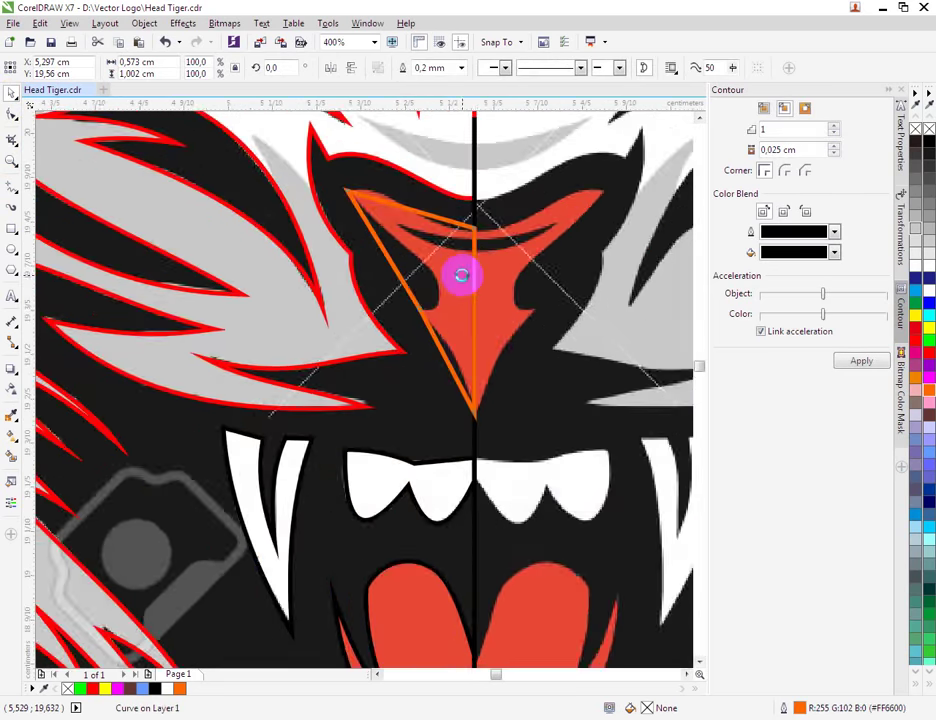
click(12, 192)
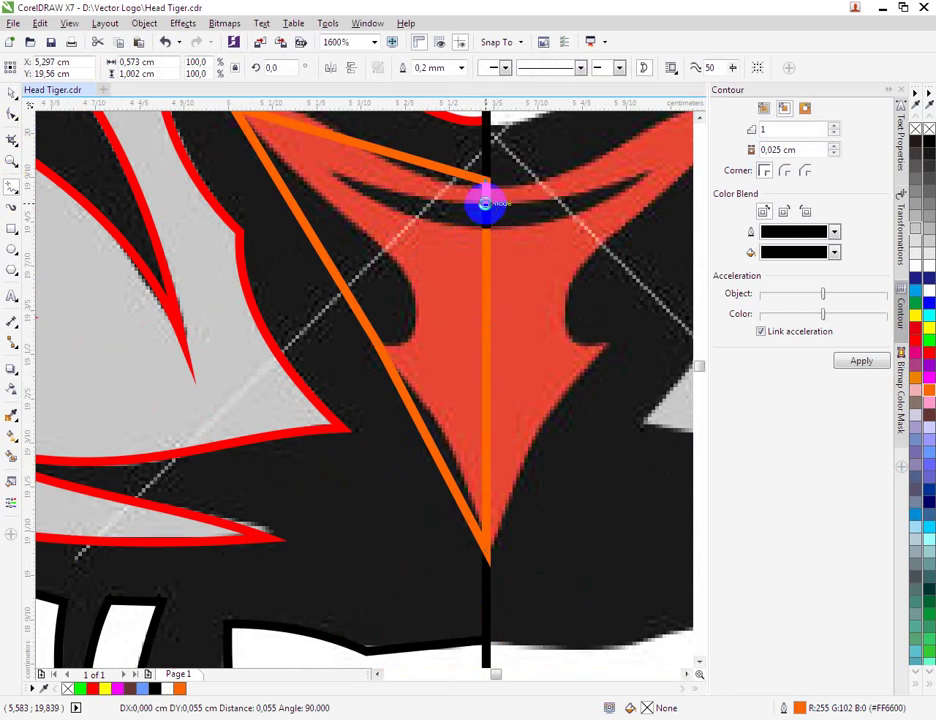
click(328, 172)
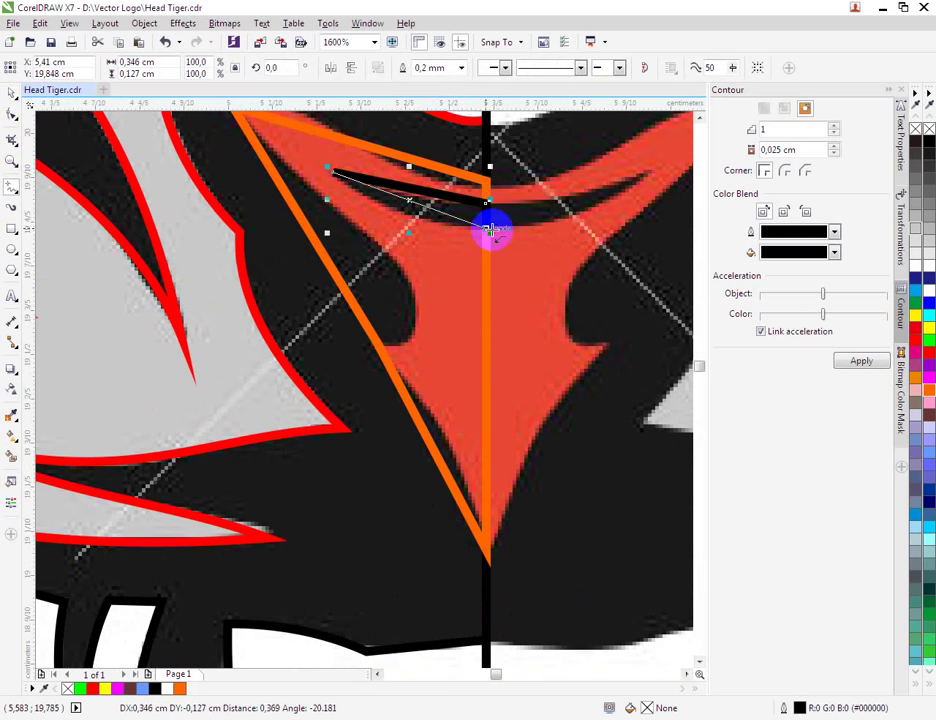
click(485, 229)
Convert the slit triangle's lower and upper edges to curves and bend both to follow the dark slit.
click(12, 112)
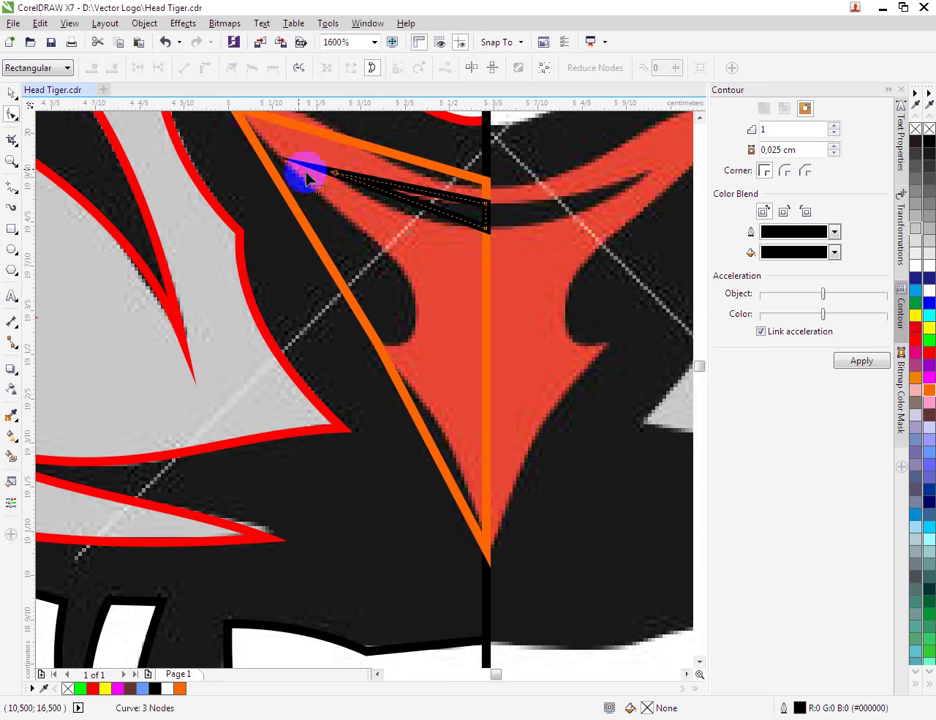
right_click(412, 205)
key(c)
right_click(413, 204)
click(447, 260)
drag(415, 208, 410, 209)
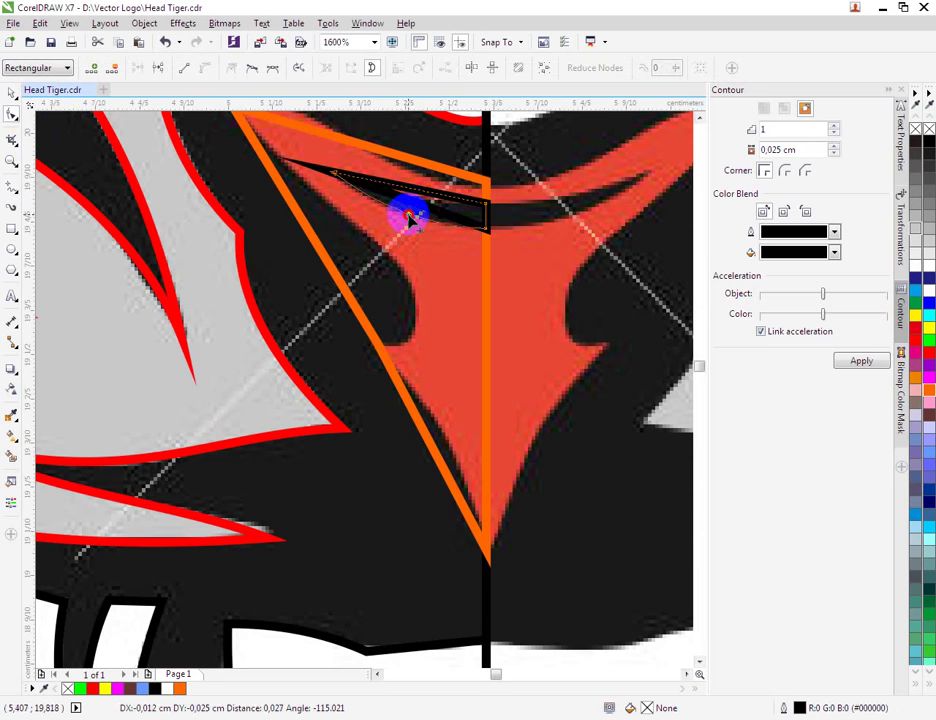
right_click(428, 189)
click(469, 255)
drag(418, 192, 424, 198)
Try to combine the slit shape with the nose outline.
click(10, 93)
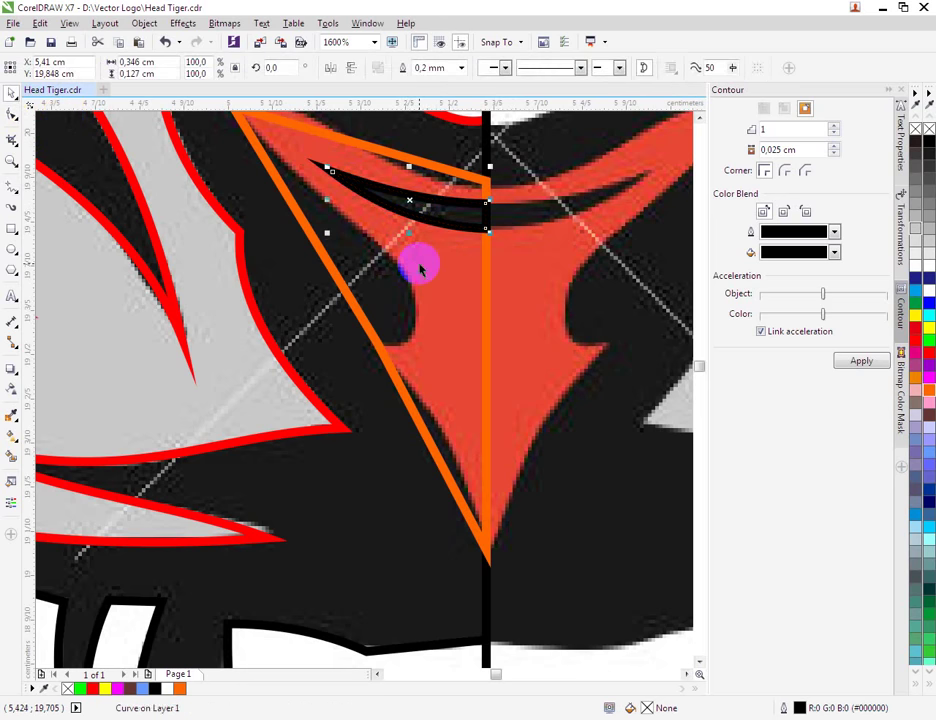
shift+click(419, 263)
key(ctrl+l)
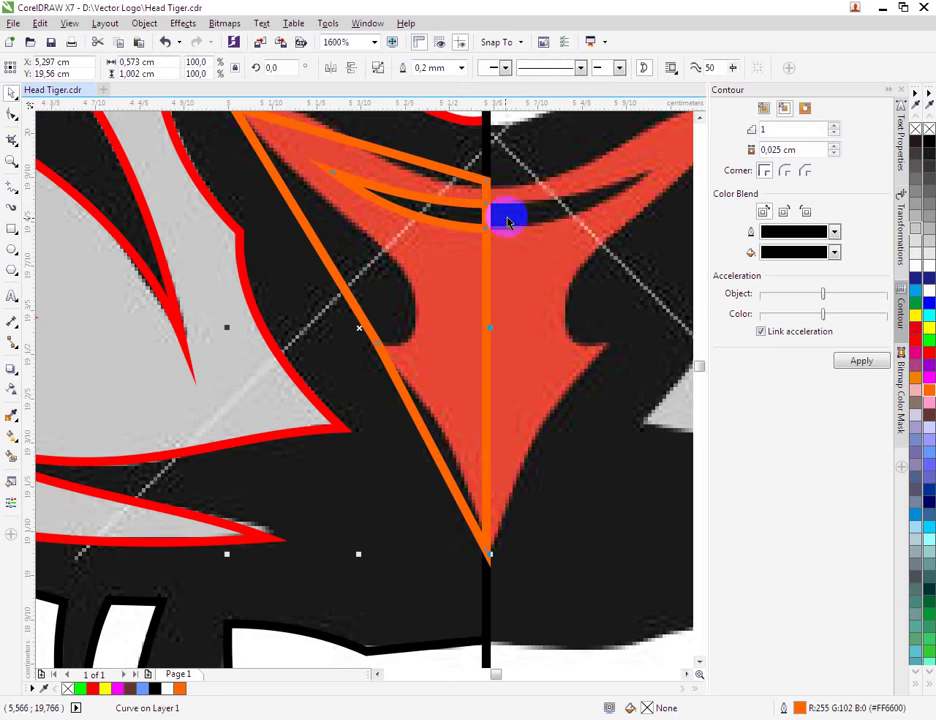
key(ctrl+z)
scroll(499, 217, up, 1)
drag(465, 216, 427, 209)
key(ctrl+z)
click(610, 320)
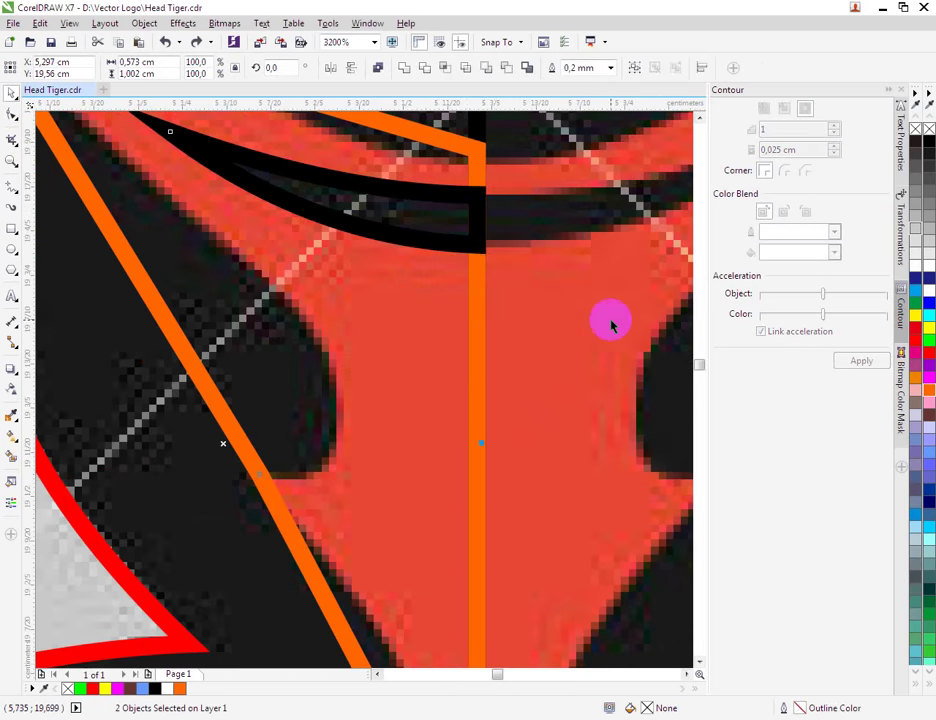
Move the slit shape slightly toward the nose's right half so its wide end crosses the centre line.
click(474, 240)
drag(478, 238, 452, 222)
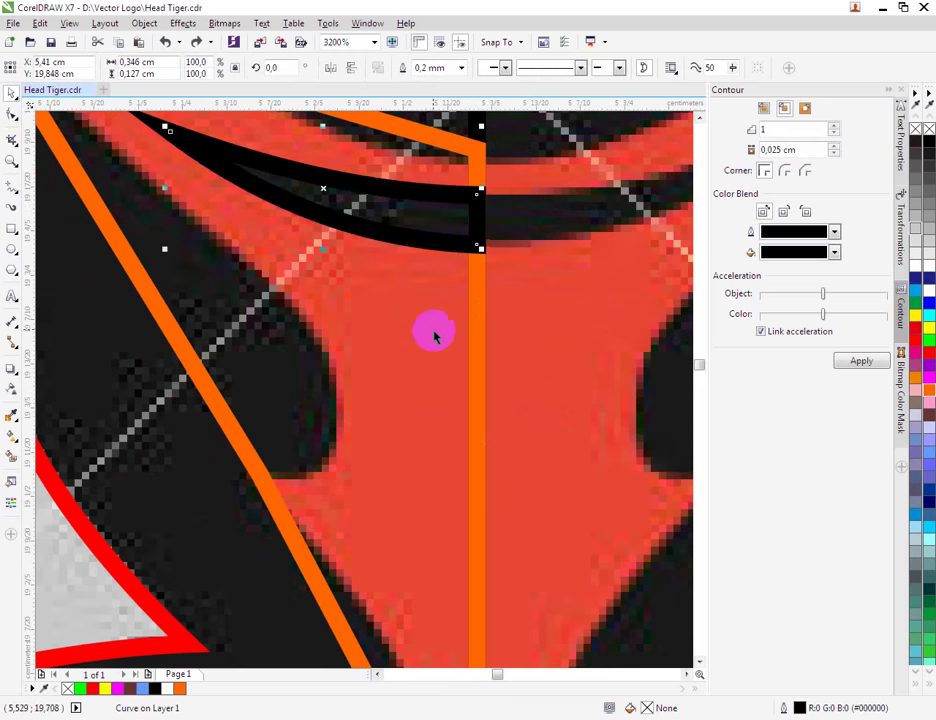
scroll(436, 322, down, 1)
drag(442, 288, 454, 290)
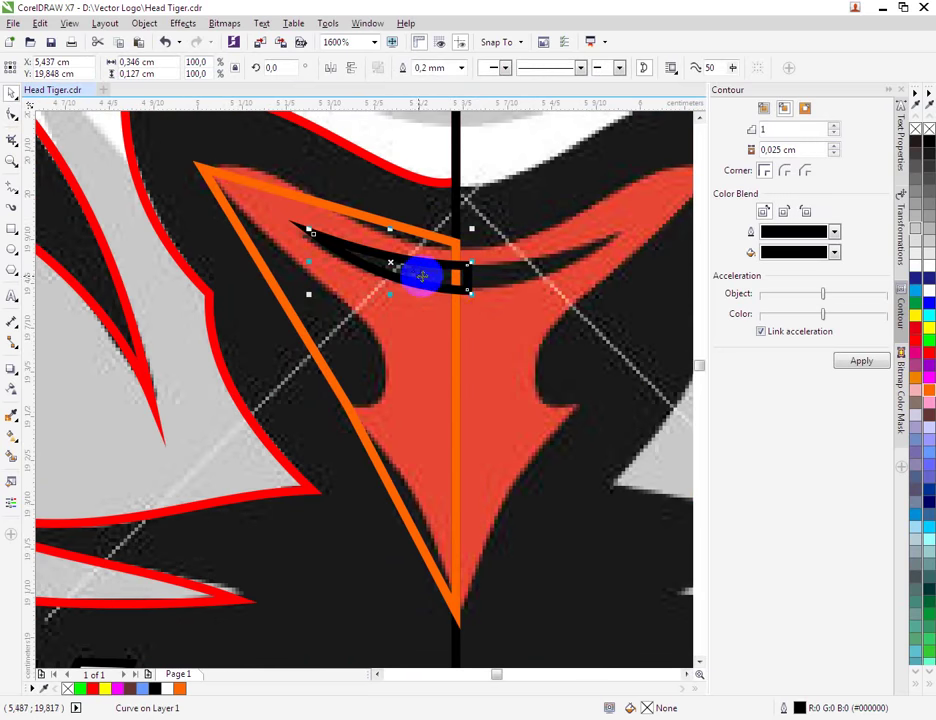
Trim the slit out of the left nose half and delete the slit shape.
shift+click(448, 326)
click(437, 278)
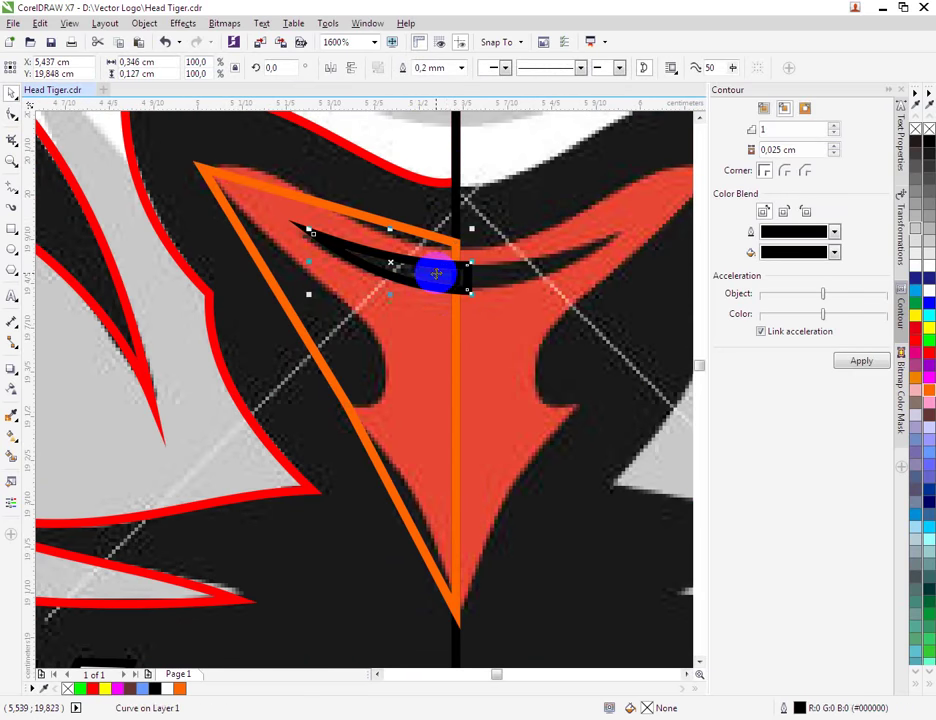
key(Delete)
Move the tip node of the nose's slit slightly outward to match the image.
click(303, 246)
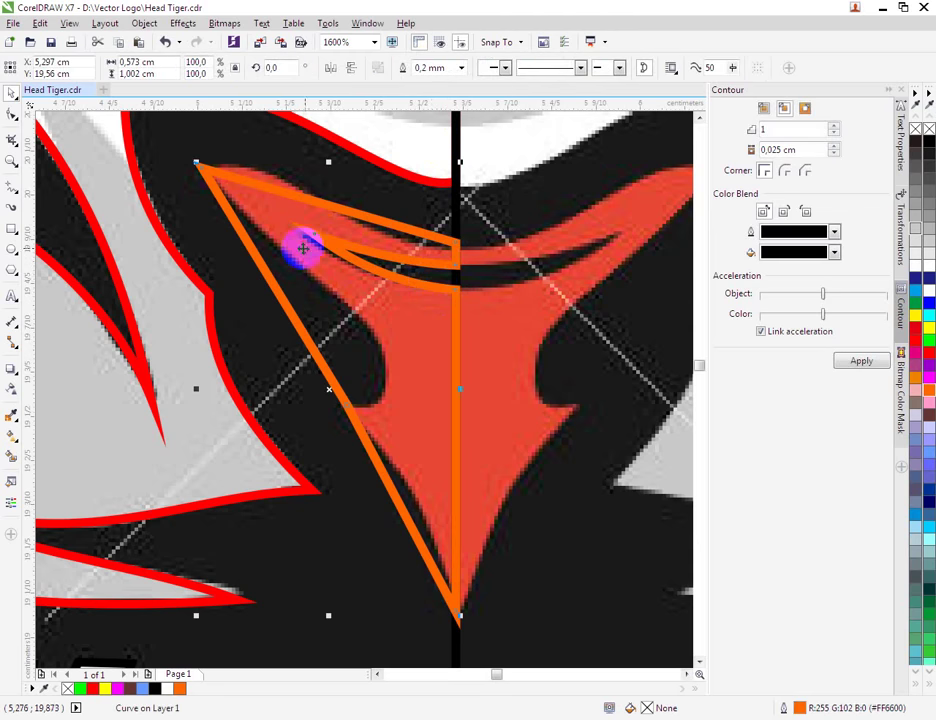
click(26, 112)
scroll(320, 228, up, 1)
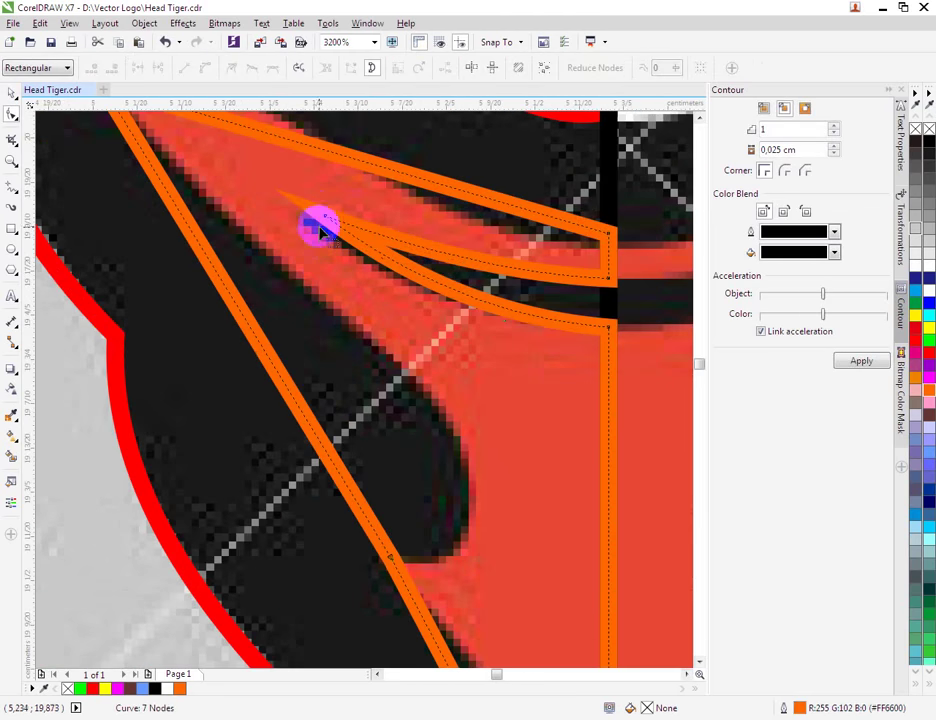
drag(323, 221, 307, 215)
Convert the nose's upper outer edge to a curve and shape it along the side and around the nostril recess.
scroll(313, 305, down, 1)
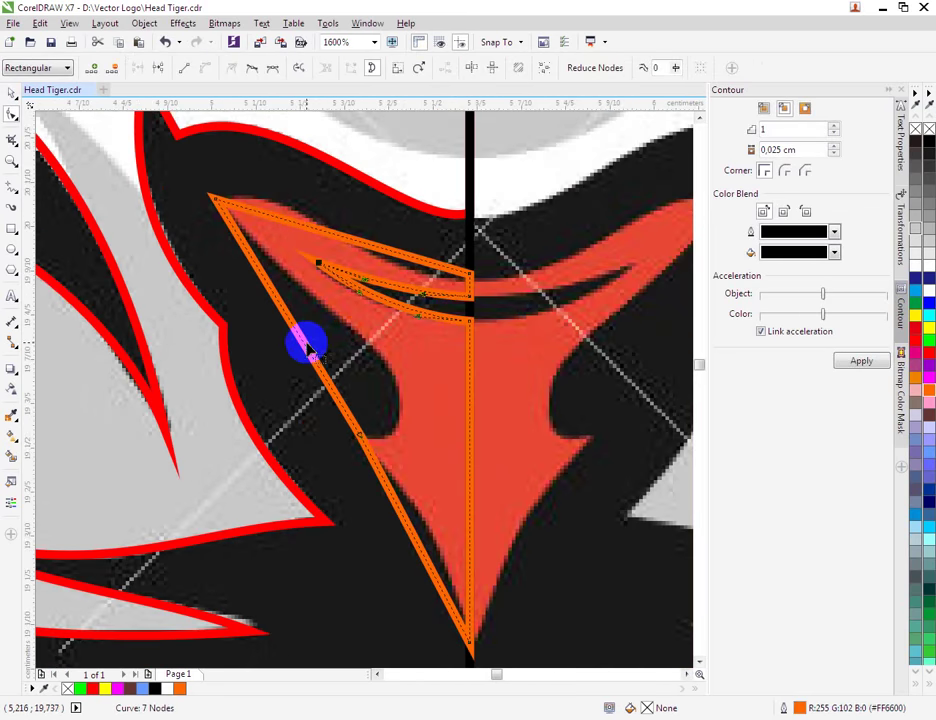
right_click(308, 345)
click(328, 403)
drag(313, 359, 374, 348)
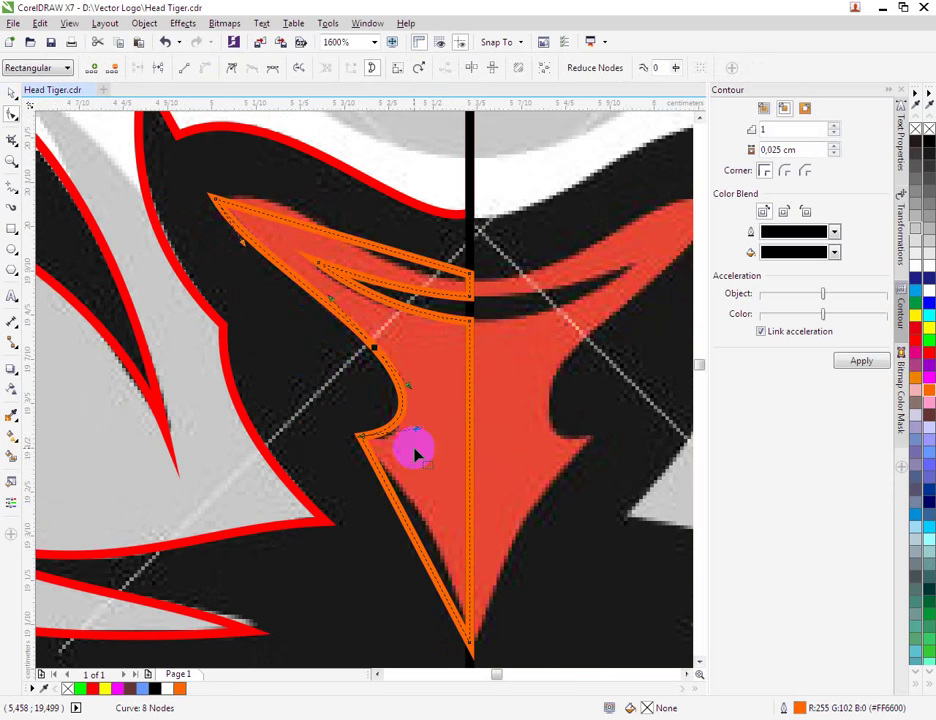
drag(420, 437, 416, 433)
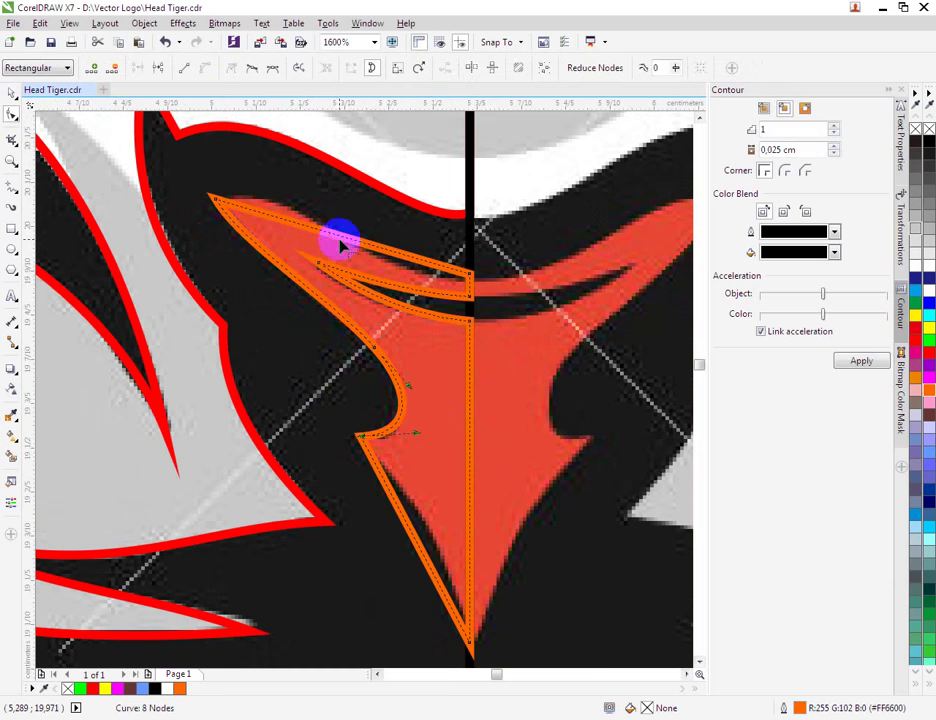
Convert the nose's top edge to a curve and bend it up near the outer tip and down toward the centre line.
right_click(334, 230)
click(382, 299)
drag(302, 229, 305, 200)
drag(382, 249, 390, 283)
Convert the nose's lower outer edge to a curve and bend it along the red area down to the bottom tip.
scroll(390, 283, down, 1)
scroll(403, 470, up, 1)
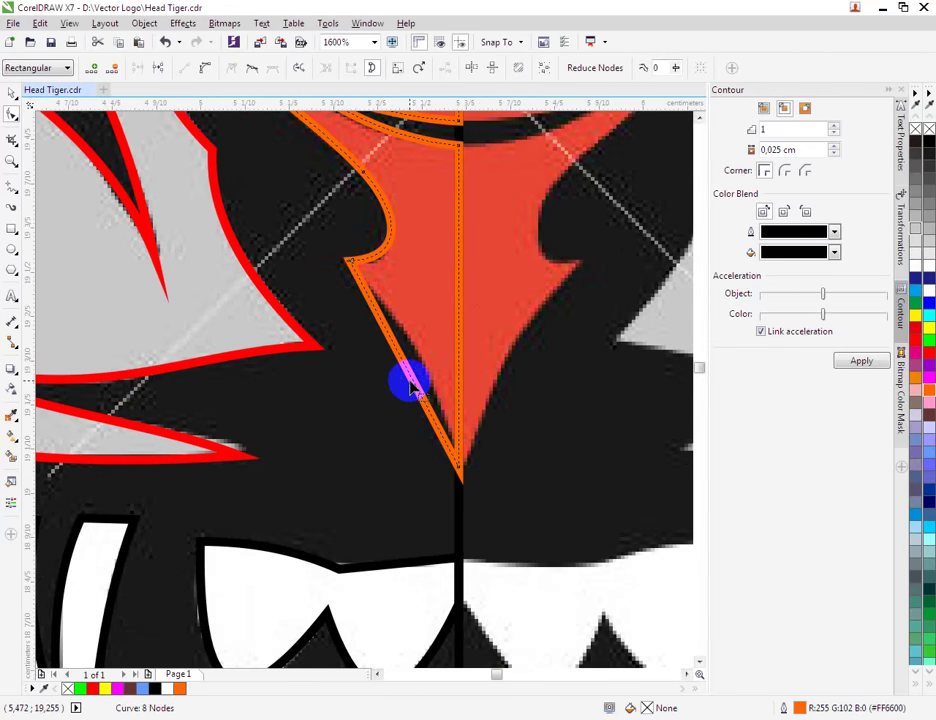
right_click(410, 384)
click(409, 377)
right_click(410, 377)
click(442, 401)
drag(415, 383, 424, 372)
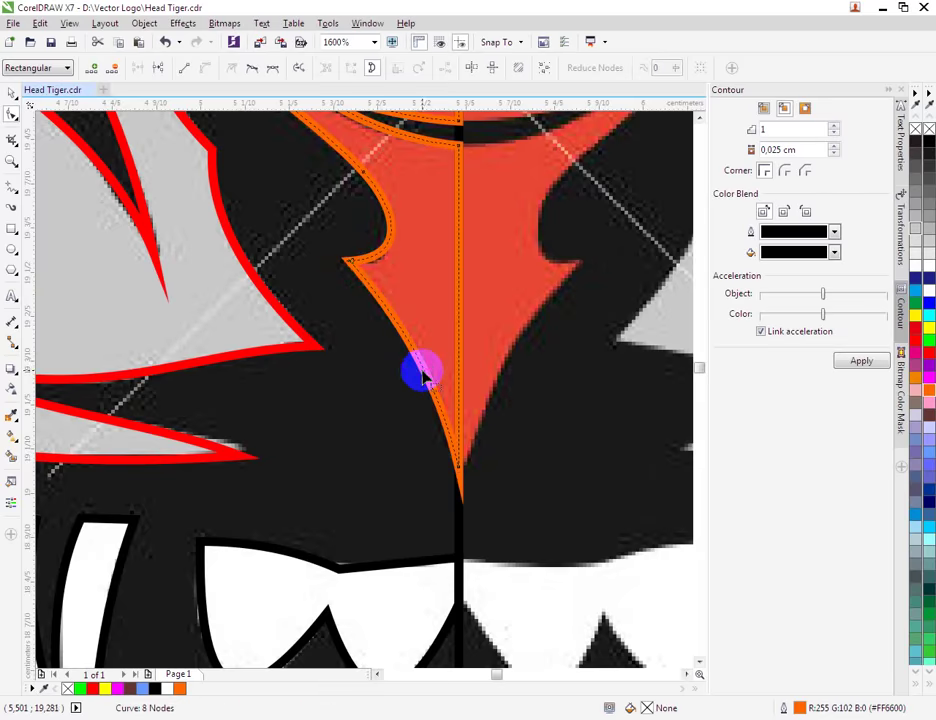
Select the left halves of the nose, teeth, tongue and the fangs, and mirror a copy across the centre line.
scroll(413, 377, down, 2)
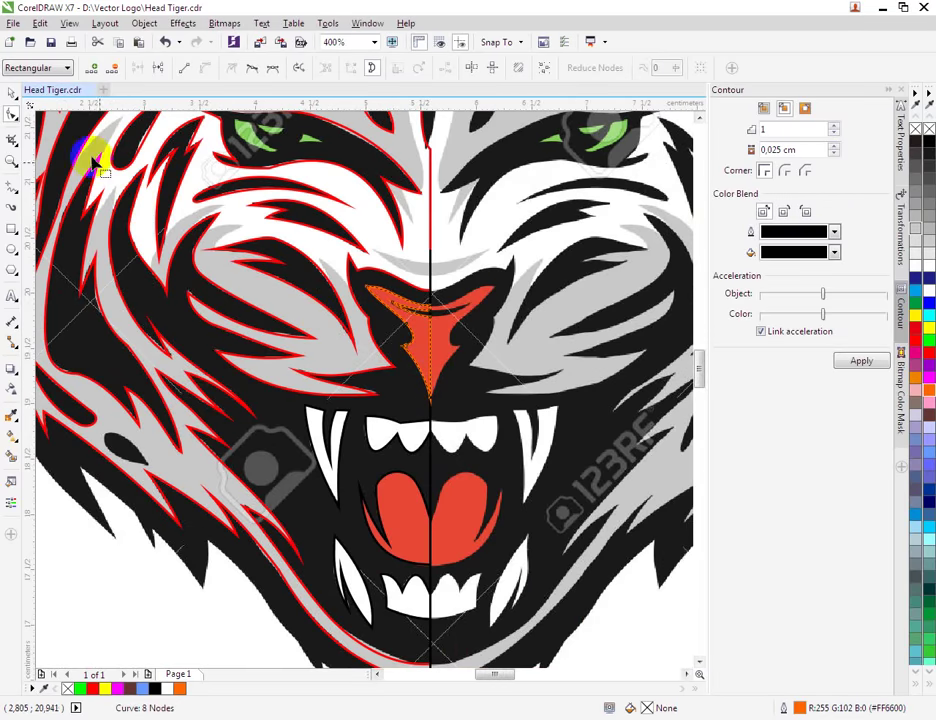
click(11, 93)
click(410, 412)
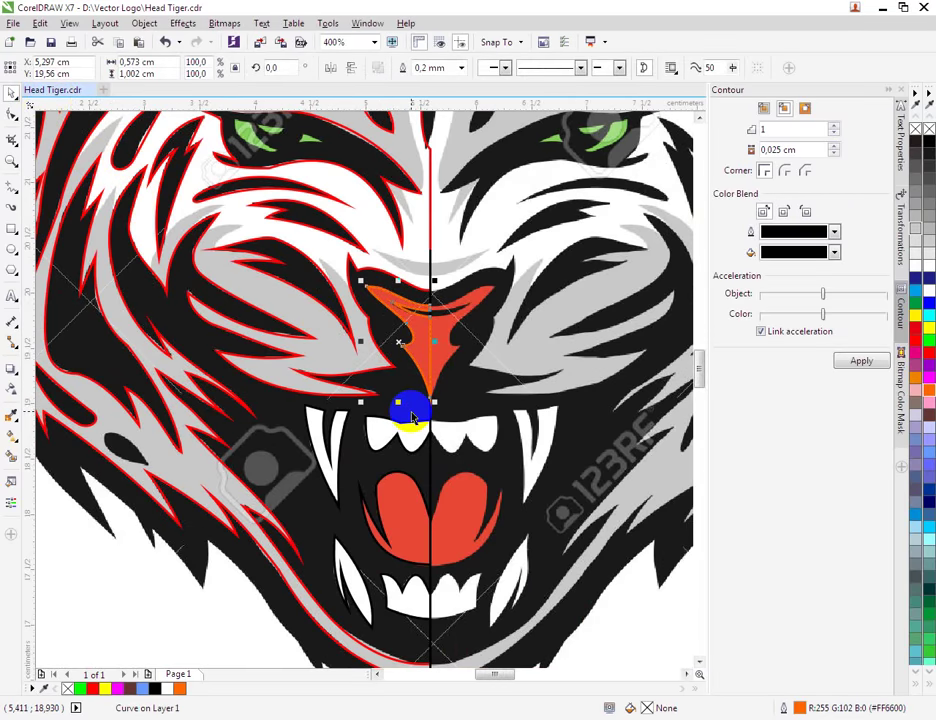
shift+click(399, 432)
shift+click(403, 508)
shift+click(414, 602)
shift+click(350, 580)
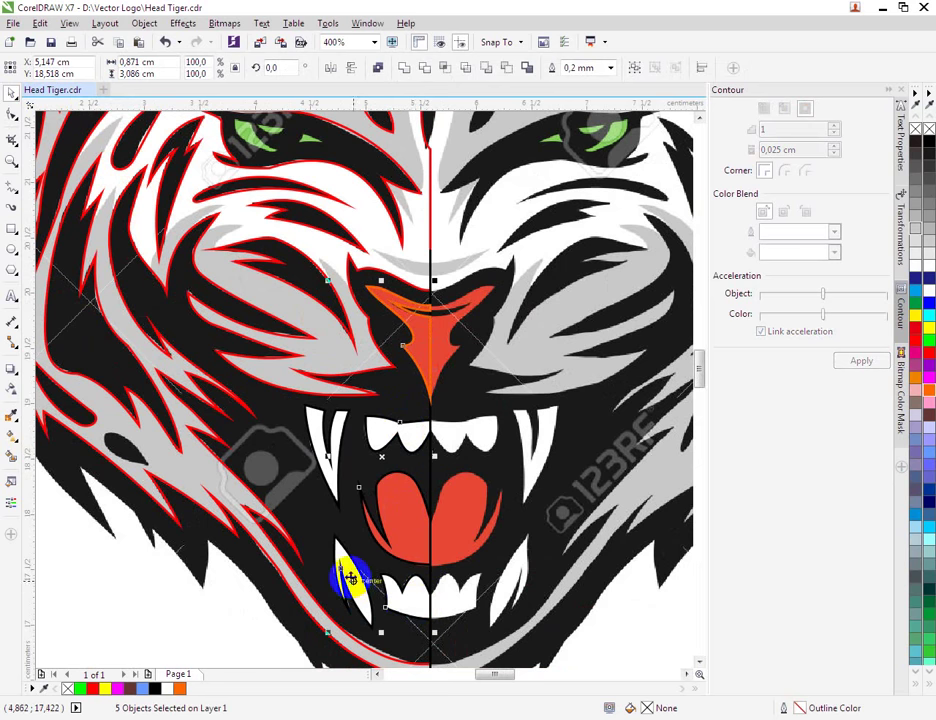
drag(298, 457, 574, 459)
Select both tongue halves, and weld the left and right nose halves into one curve.
click(487, 382)
click(428, 512)
shift+click(418, 495)
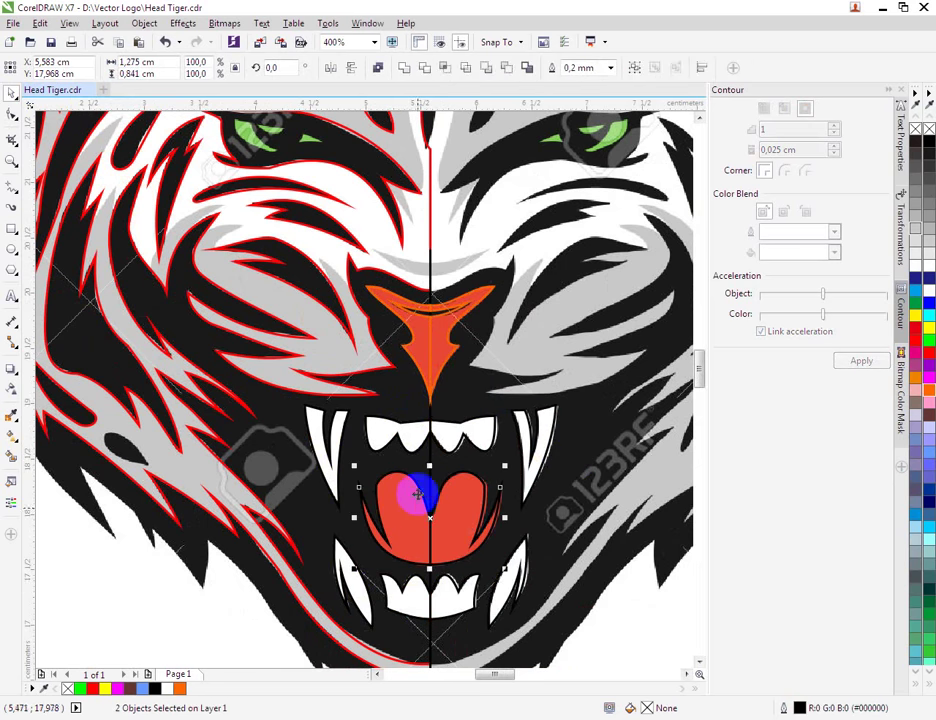
click(446, 334)
shift+click(422, 345)
click(405, 71)
key(ctrl+l)
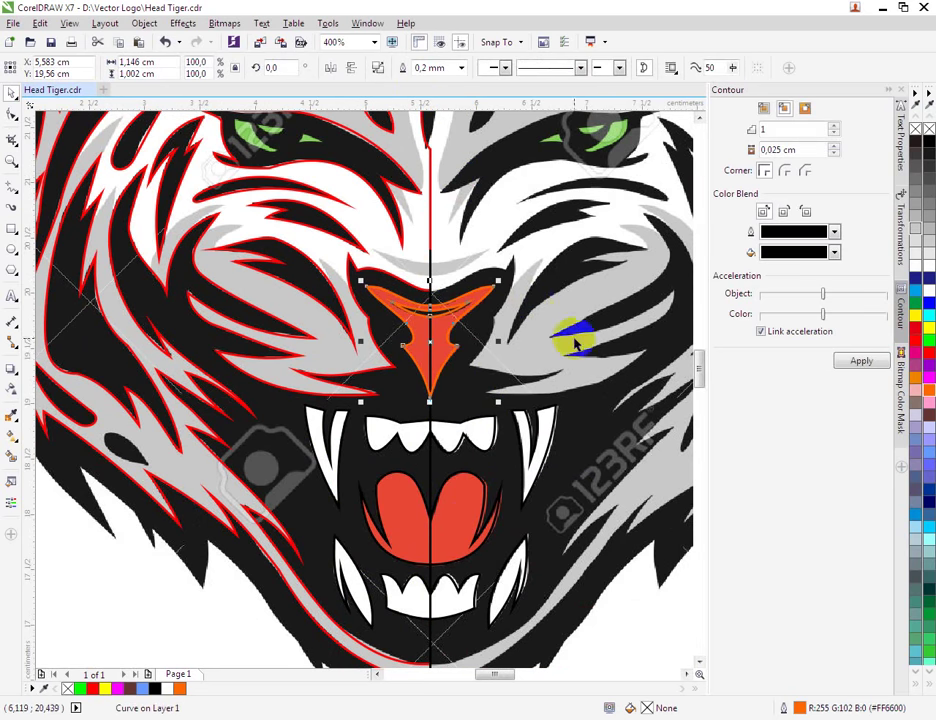
Fill the nose and the tongue with red and remove their outlines.
click(929, 352)
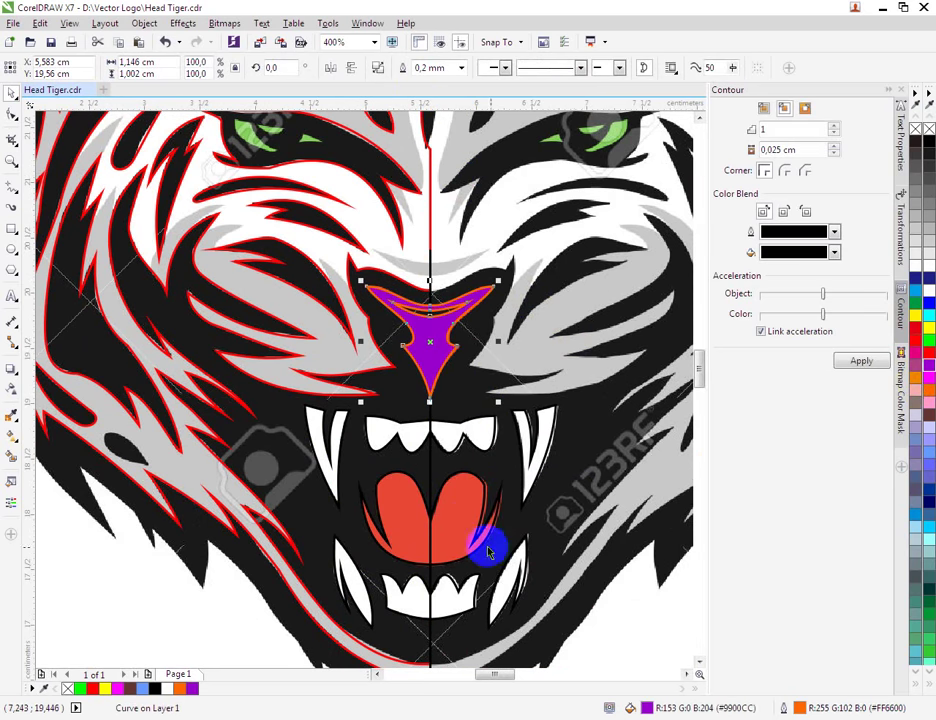
click(450, 428)
shift+click(430, 343)
click(929, 352)
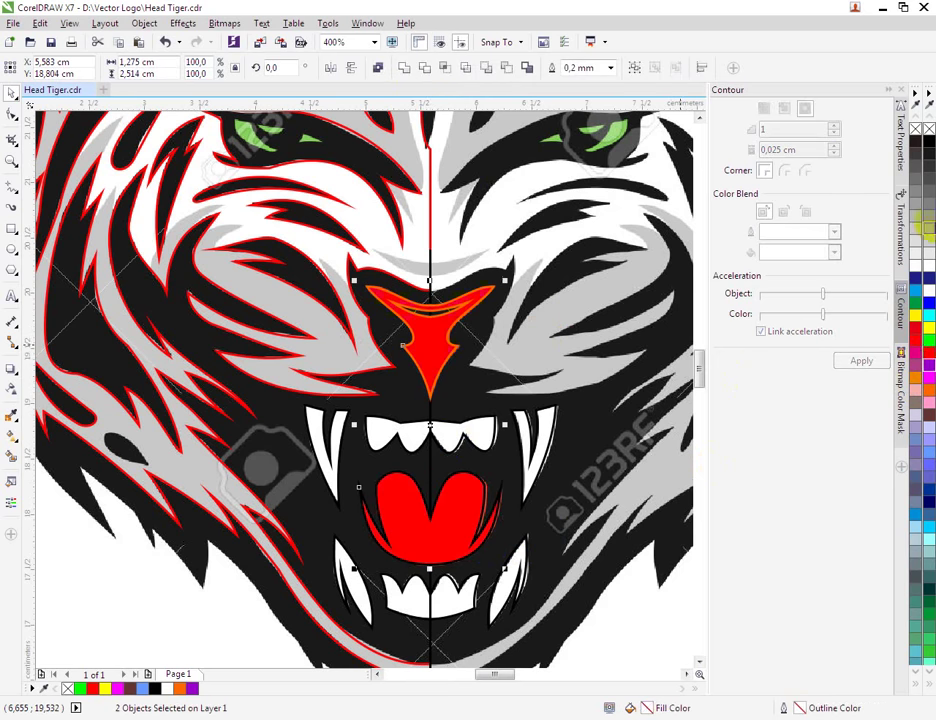
right_click(930, 130)
Weld the upper teeth and both upper fangs into one curve.
click(534, 461)
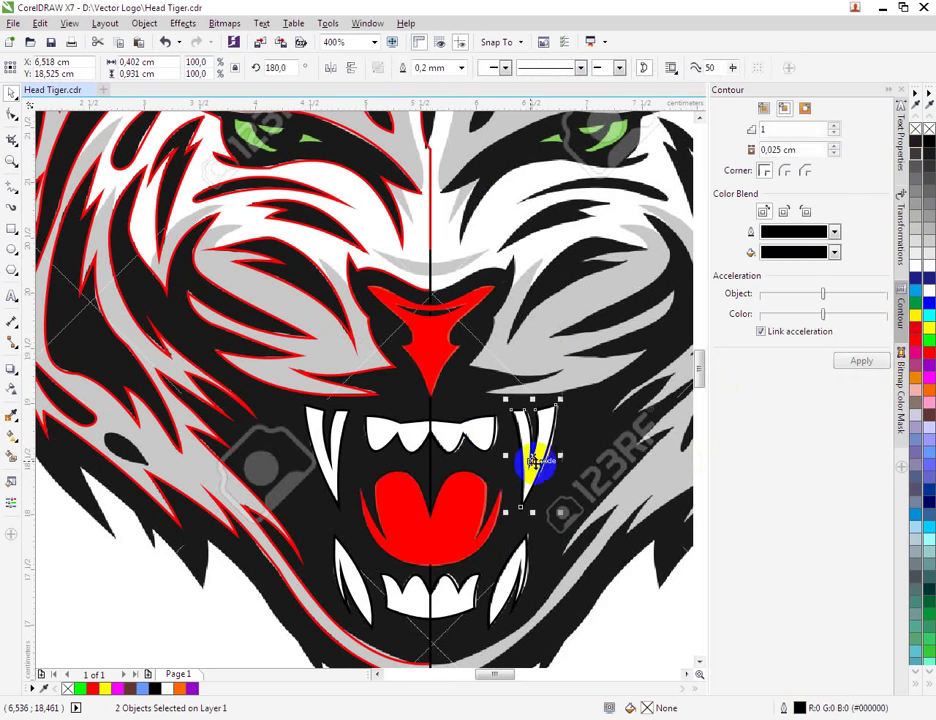
shift+click(479, 434)
shift+click(325, 433)
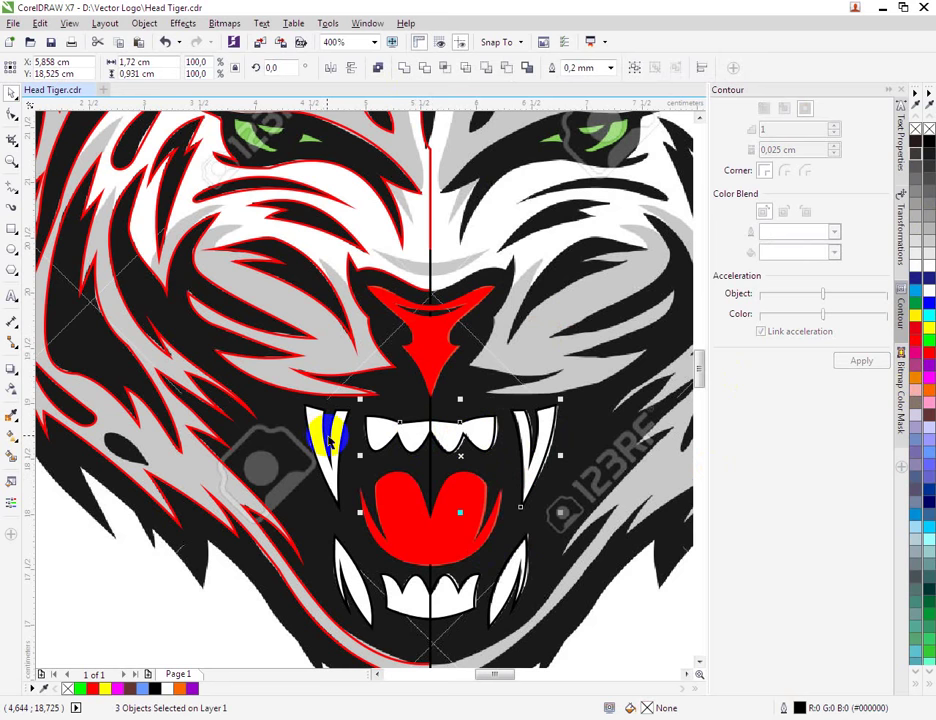
click(410, 69)
Weld the lower teeth and lower fangs, join them with the upper teeth into one curve, and fill it white without an outline.
click(512, 568)
shift+click(446, 603)
shift+click(416, 606)
shift+click(355, 598)
click(410, 67)
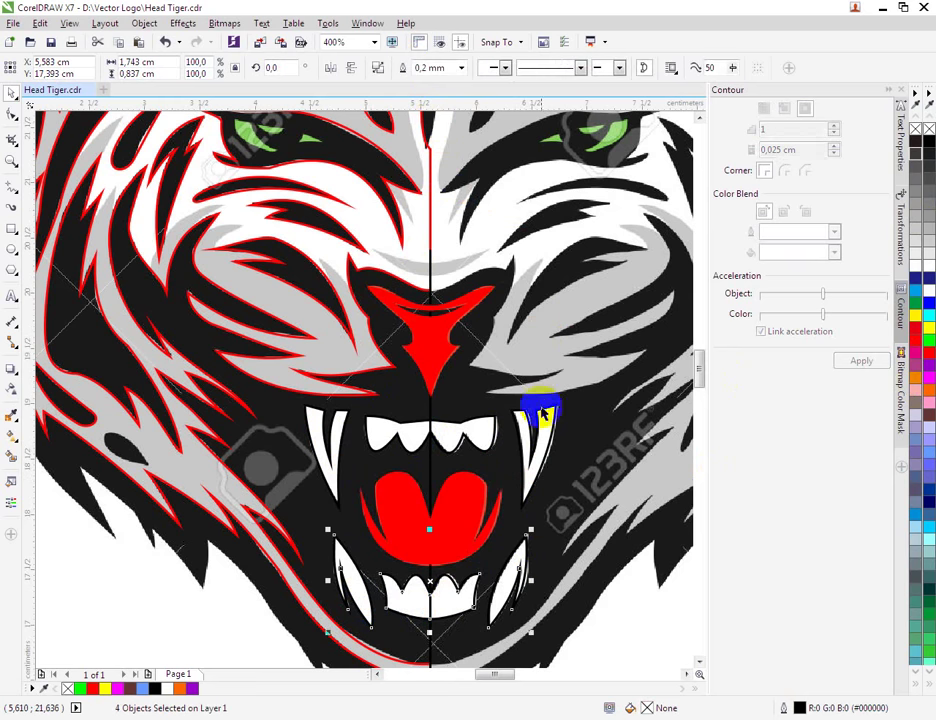
shift+click(487, 432)
click(410, 67)
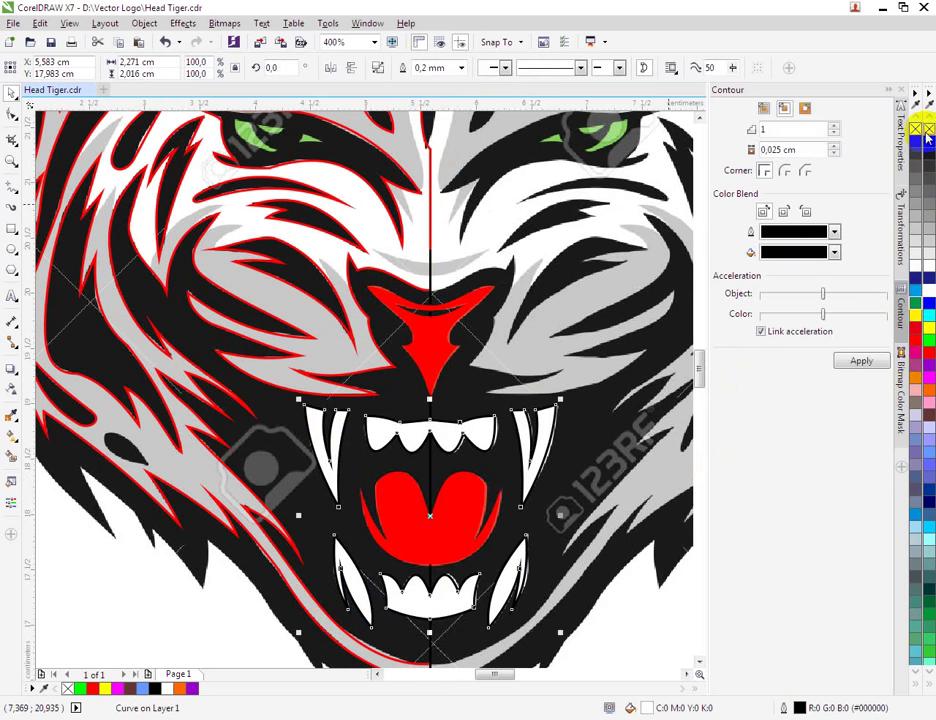
Weld the tongue and nose into one curve, and group it with the white teeth.
click(474, 502)
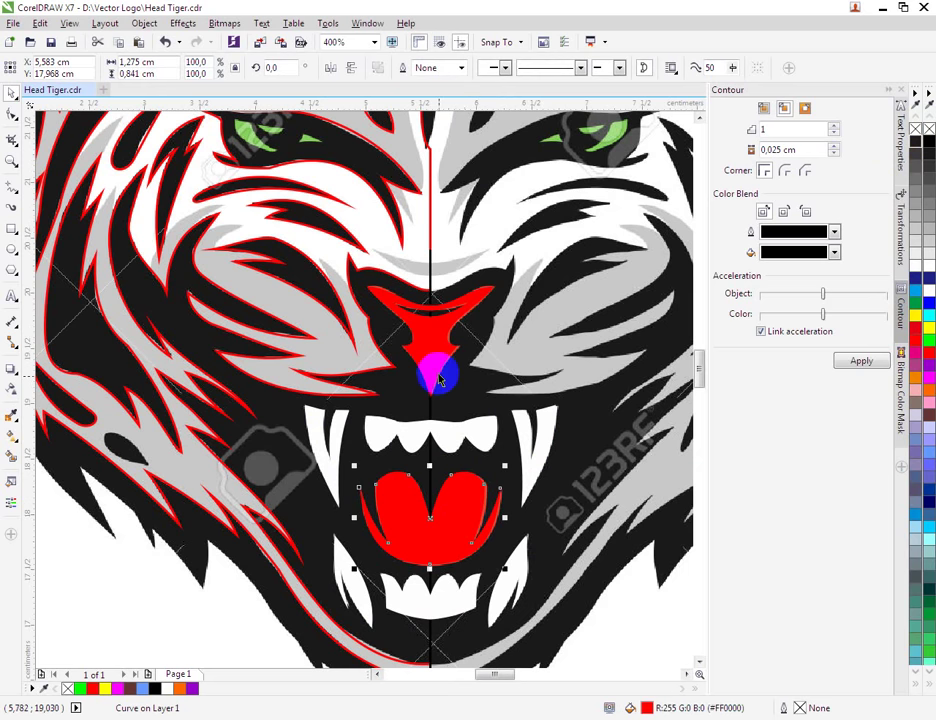
shift+click(452, 312)
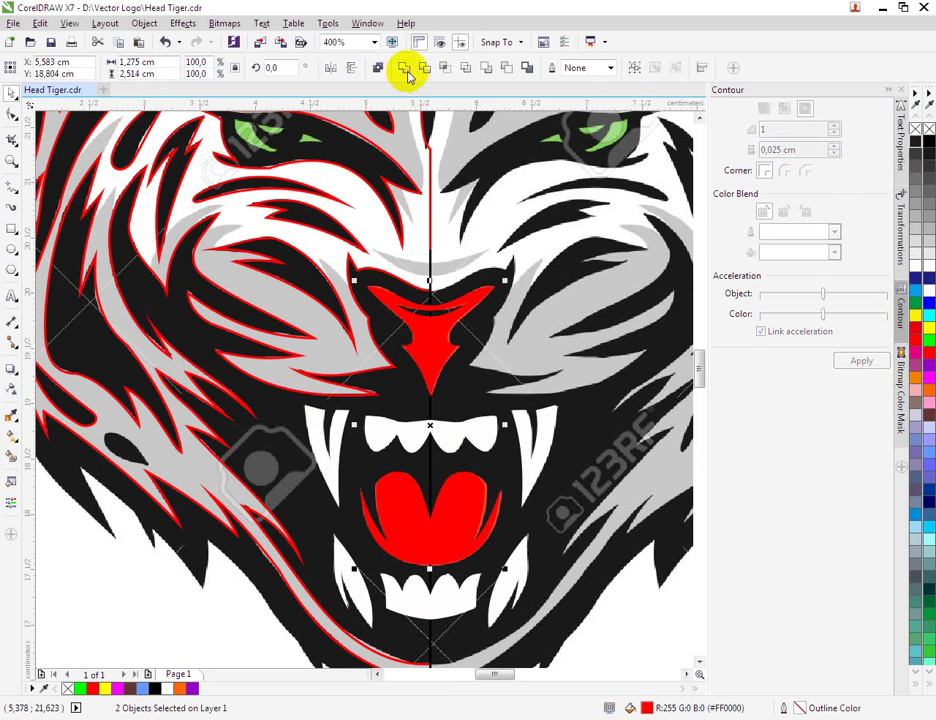
click(485, 428)
shift+click(458, 503)
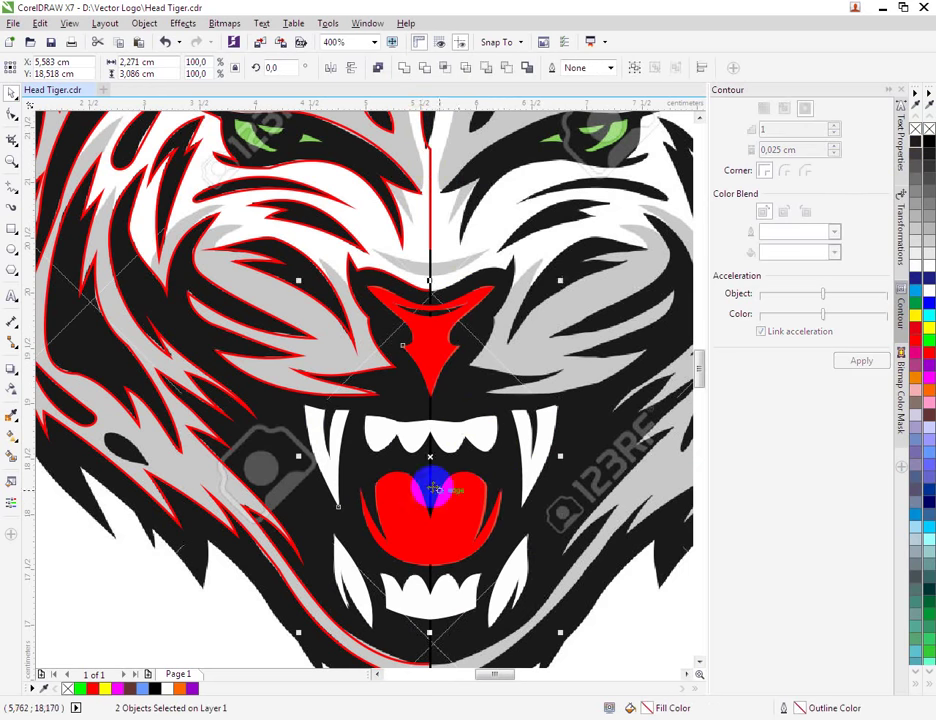
scroll(458, 503, down, 1)
key(ctrl+g)
Centre the nose, tongue and teeth group horizontally on the solid black tiger head.
scroll(335, 432, down, 1)
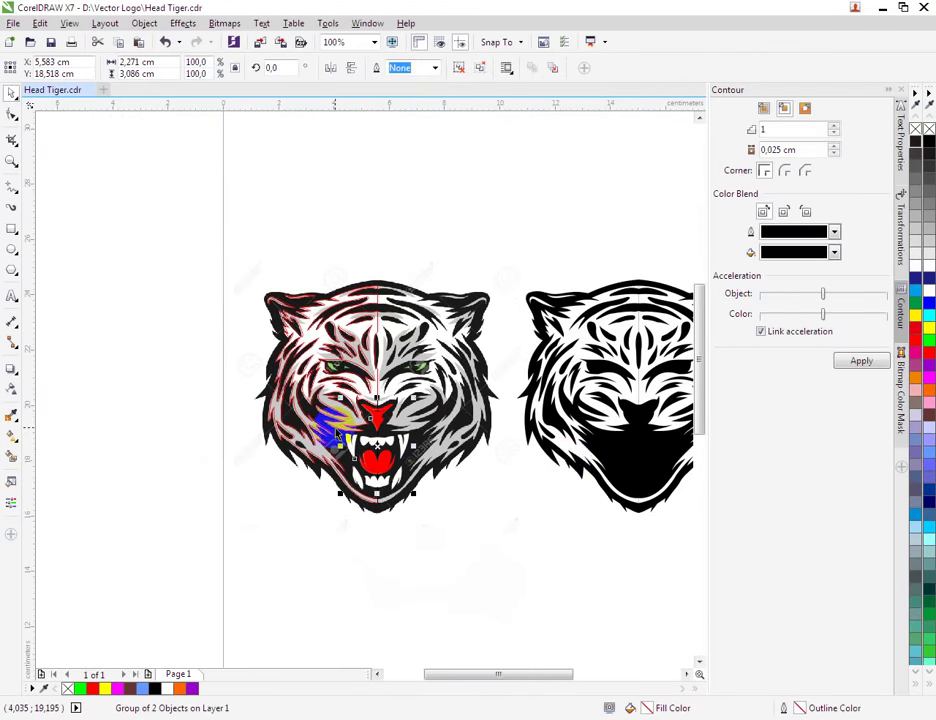
shift+click(641, 483)
key(c)
click(552, 571)
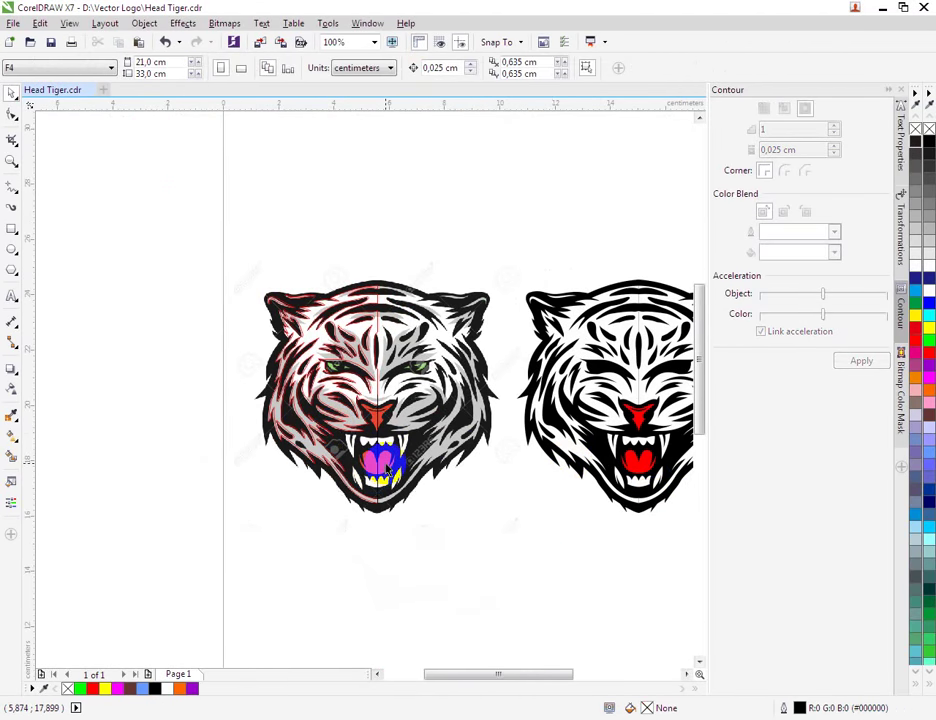
Draw a closed three-node straight outline around the large green patch of the reference's left eye, about 0.39 × 0.29 cm.
scroll(355, 326, up, 4)
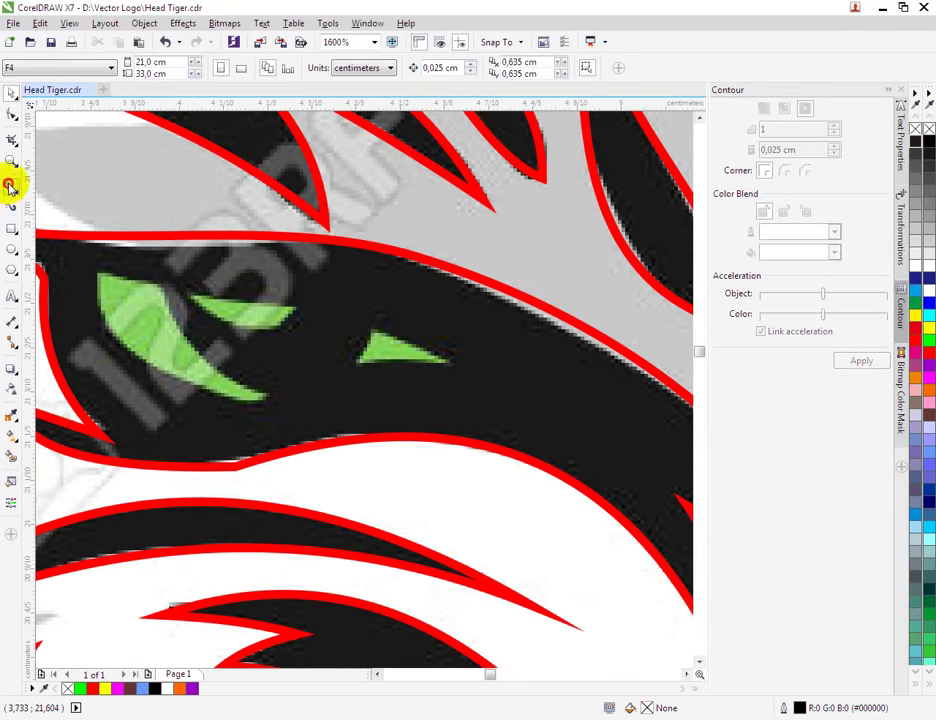
click(10, 187)
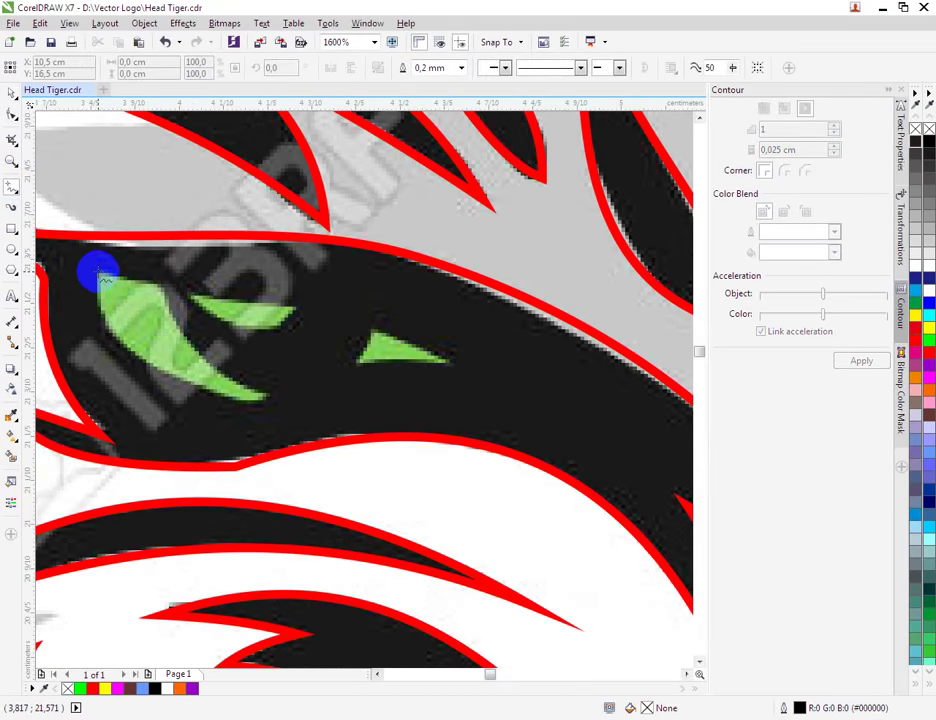
click(96, 270)
double_click(157, 286)
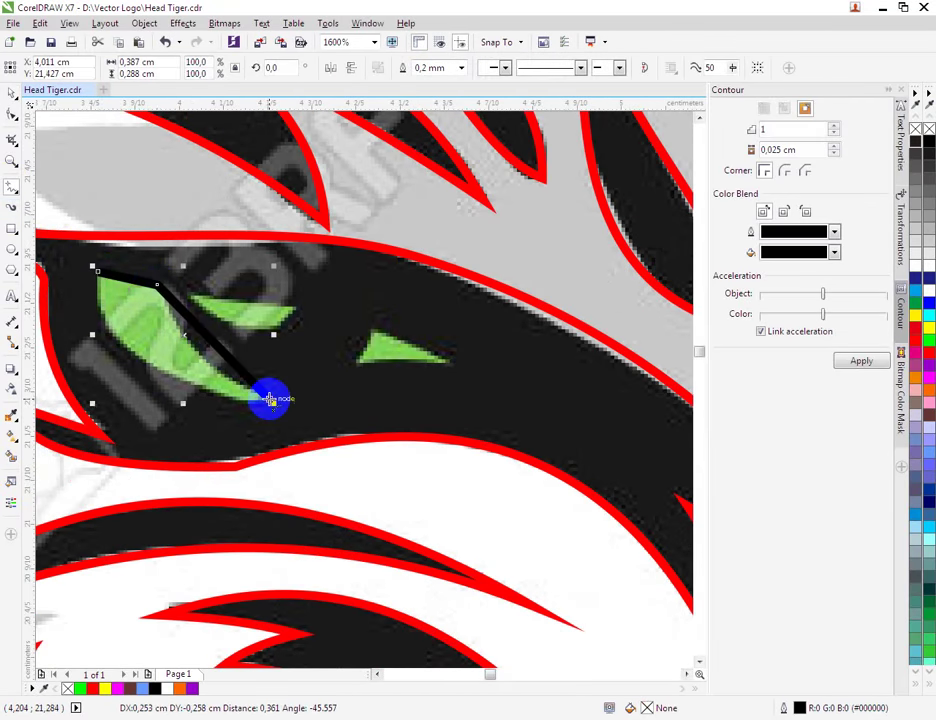
double_click(270, 399)
click(96, 271)
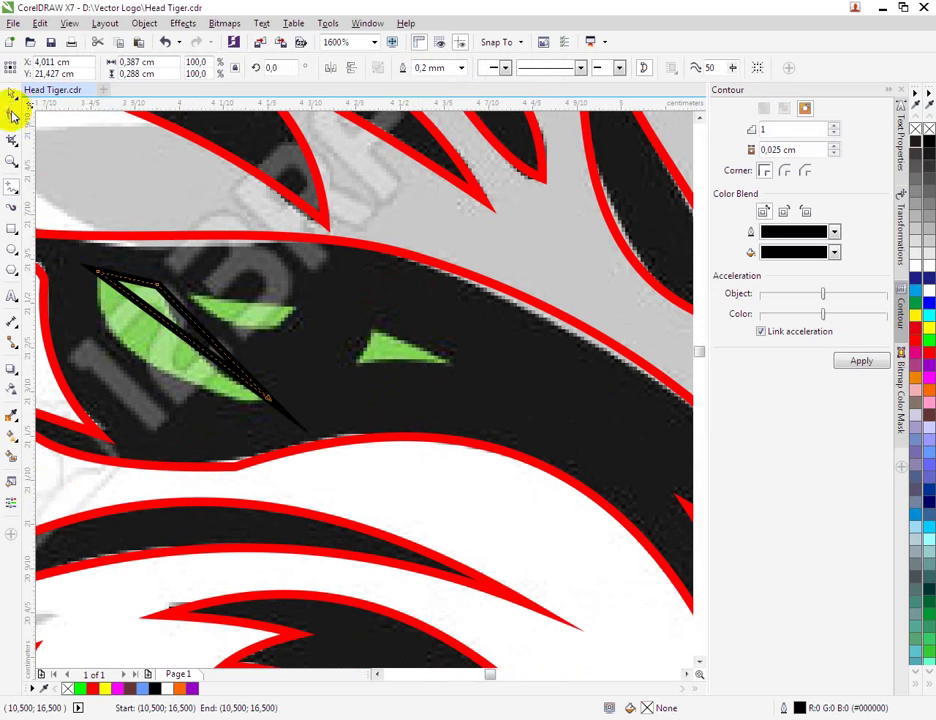
Convert the large eye shape's two long edges to curves and bend them along the green patch.
click(12, 115)
right_click(185, 340)
click(215, 397)
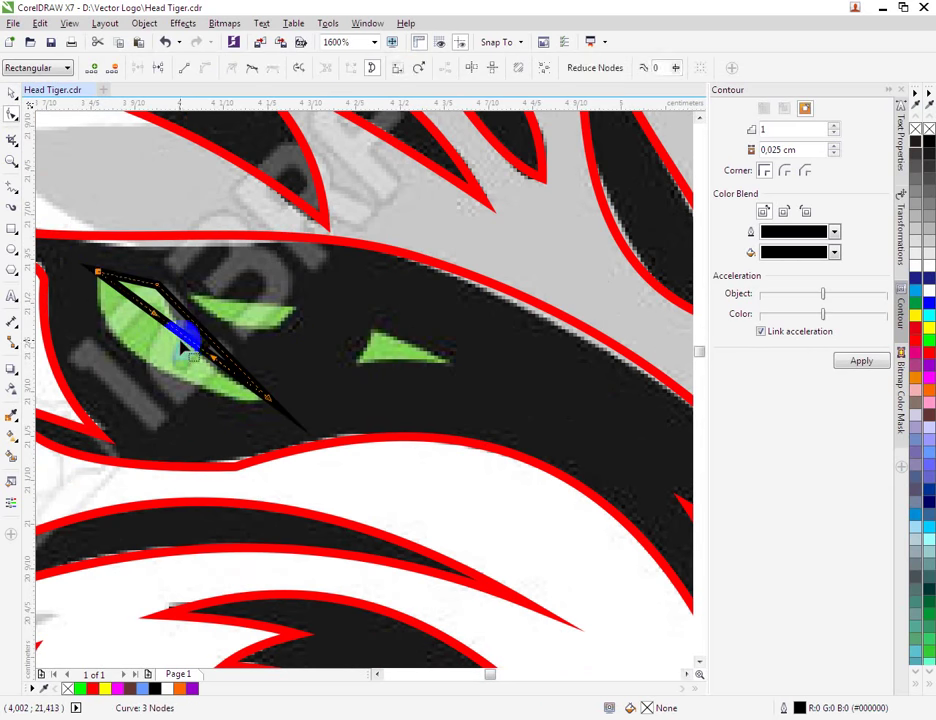
drag(187, 340, 134, 359)
right_click(198, 330)
right_click(211, 343)
click(240, 397)
drag(219, 344, 140, 320)
Draw a straight line along the top of the middle green eye patch and a triangle about 0.24 × 0.08 cm around the innermost patch.
click(12, 187)
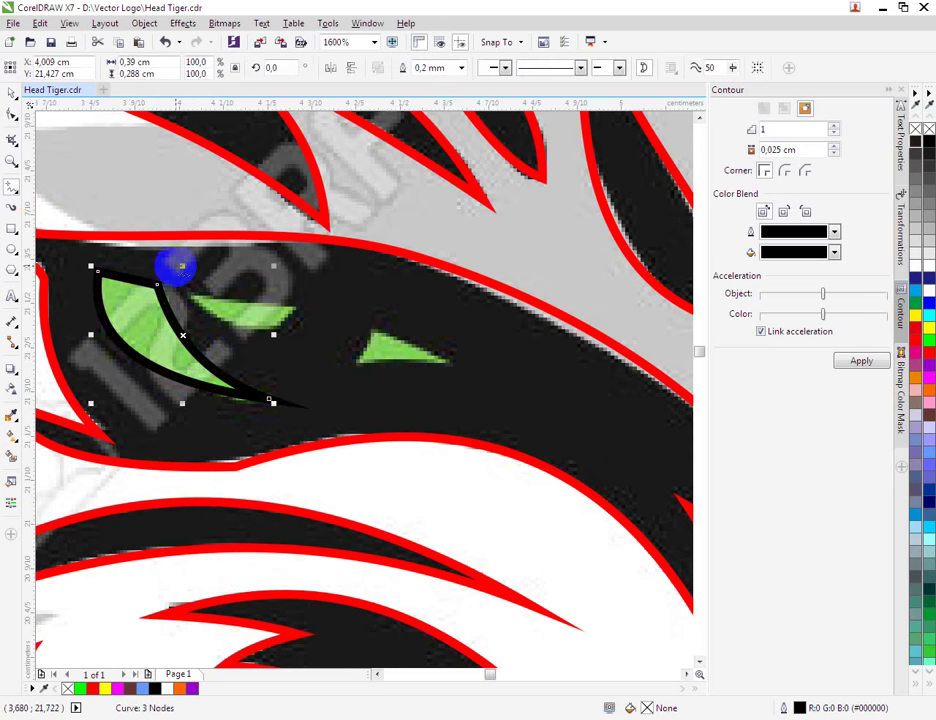
click(183, 290)
click(306, 312)
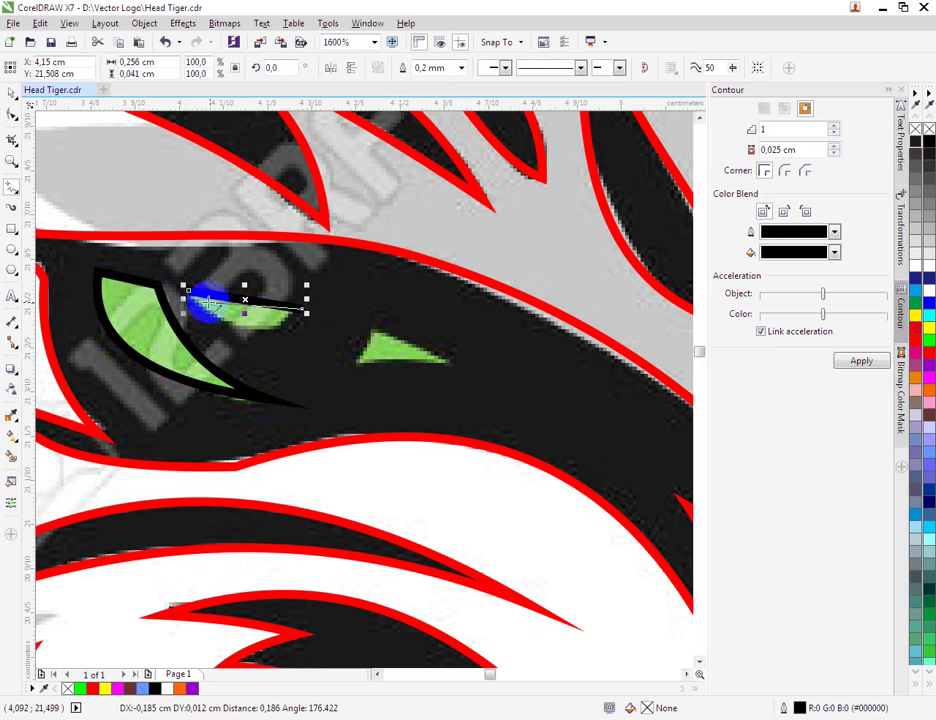
click(349, 362)
click(372, 328)
click(449, 356)
click(350, 362)
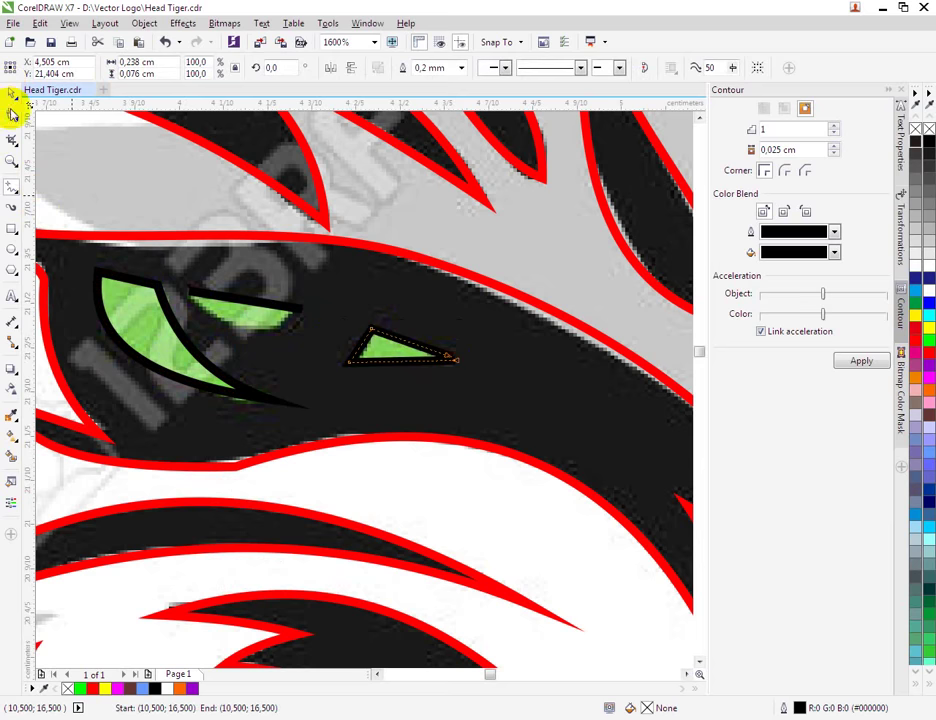
Close the middle eye shape with curved segments, bending its lower edge along the green patch and slightly adjusting its upper edge.
click(12, 113)
scroll(230, 308, up, 2)
click(251, 292)
right_click(250, 291)
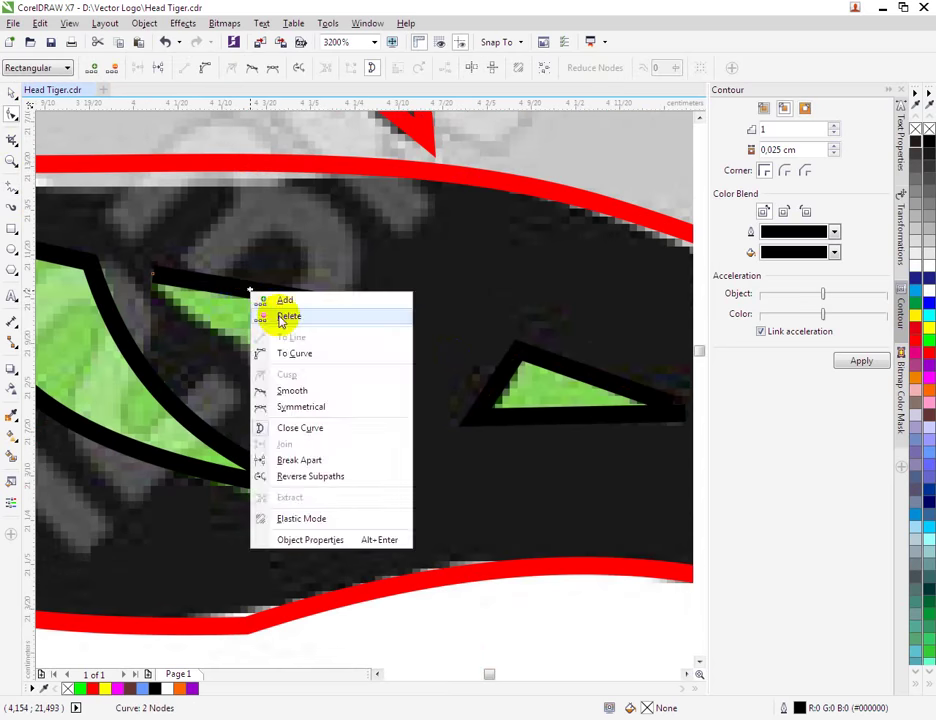
click(292, 353)
mouse_move(267, 292)
mouse_down()
mouse_move(259, 355)
mouse_move(273, 312)
mouse_up()
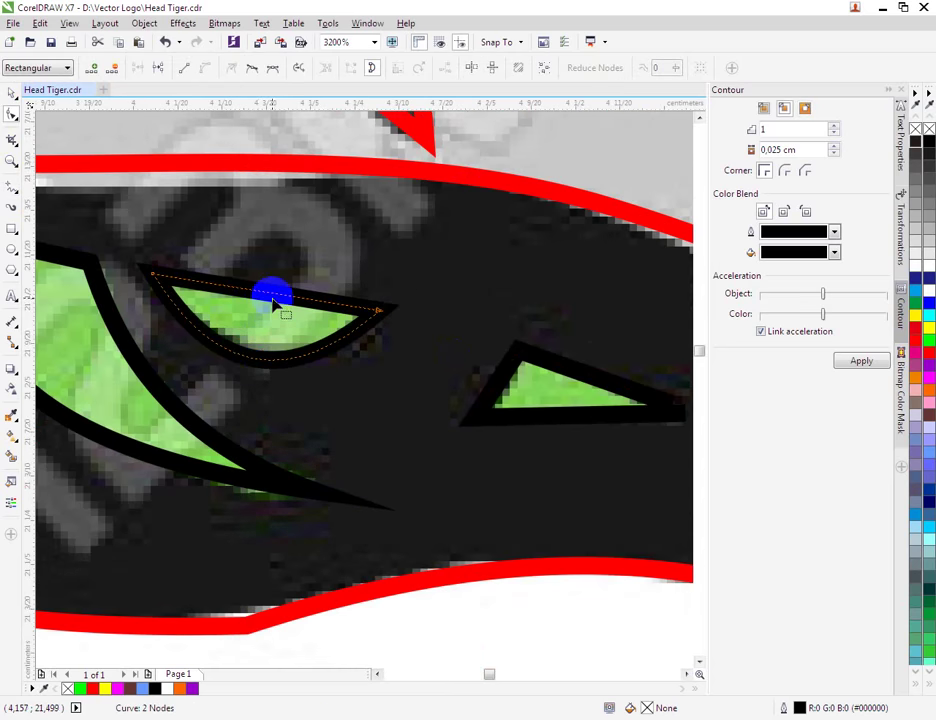
right_click(272, 292)
click(299, 344)
drag(272, 292, 282, 292)
Convert the small triangle's lower edge to a curve, bend it slightly downward, and join the open end nodes at its inner tip.
scroll(285, 295, down, 2)
click(194, 317)
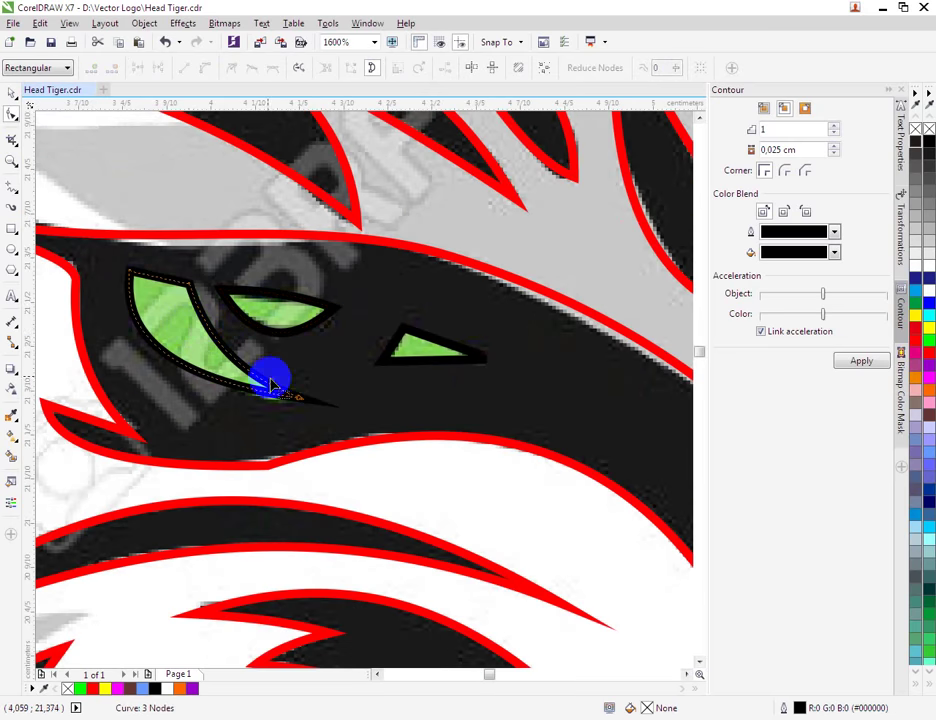
click(440, 362)
scroll(440, 360, up, 2)
right_click(430, 370)
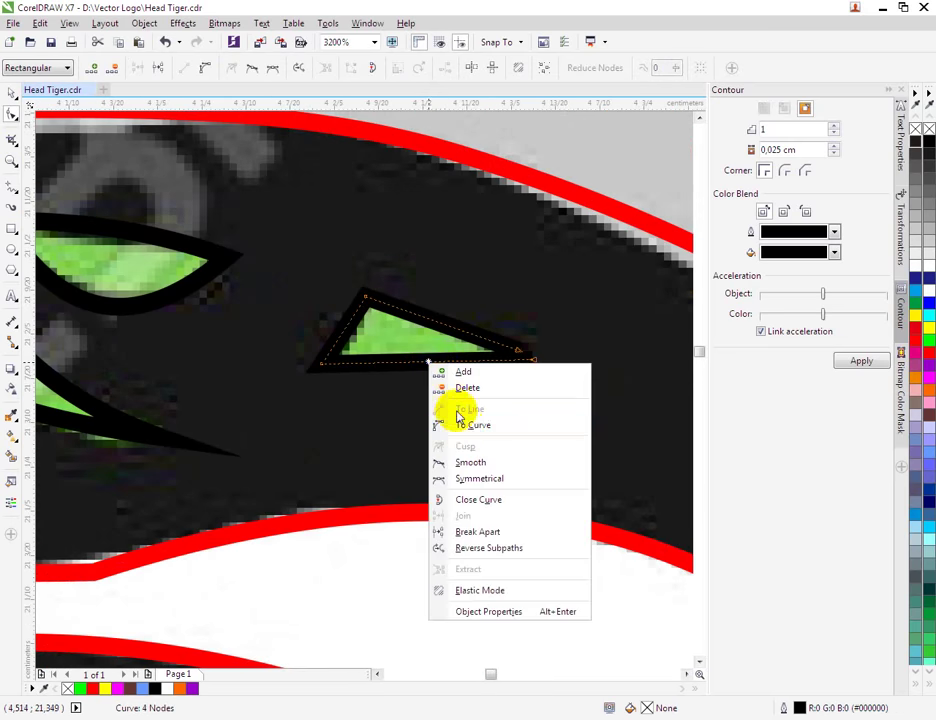
click(450, 424)
drag(415, 368, 414, 375)
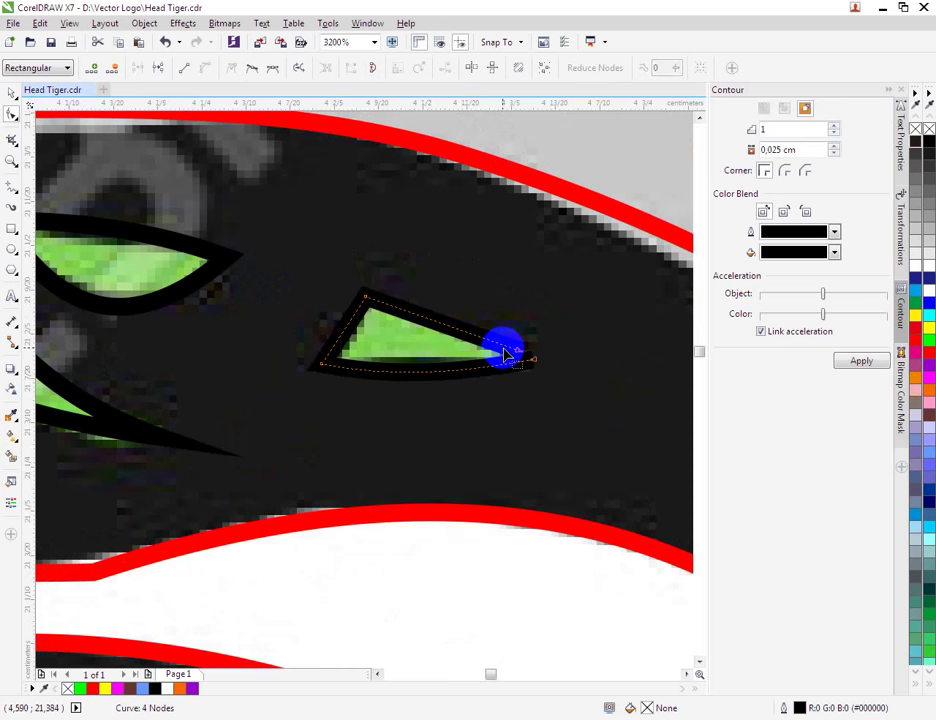
drag(518, 352, 533, 359)
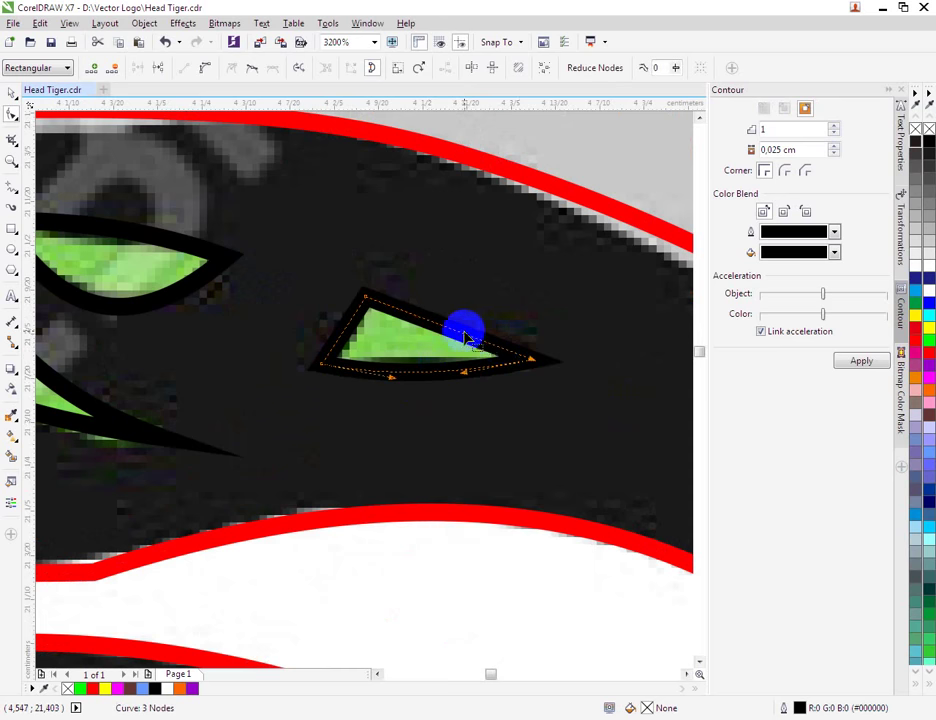
Convert the small eye triangle's upper and outer edges to curves and bend them slightly to follow the green patch.
right_click(459, 333)
click(500, 397)
drag(449, 324, 453, 328)
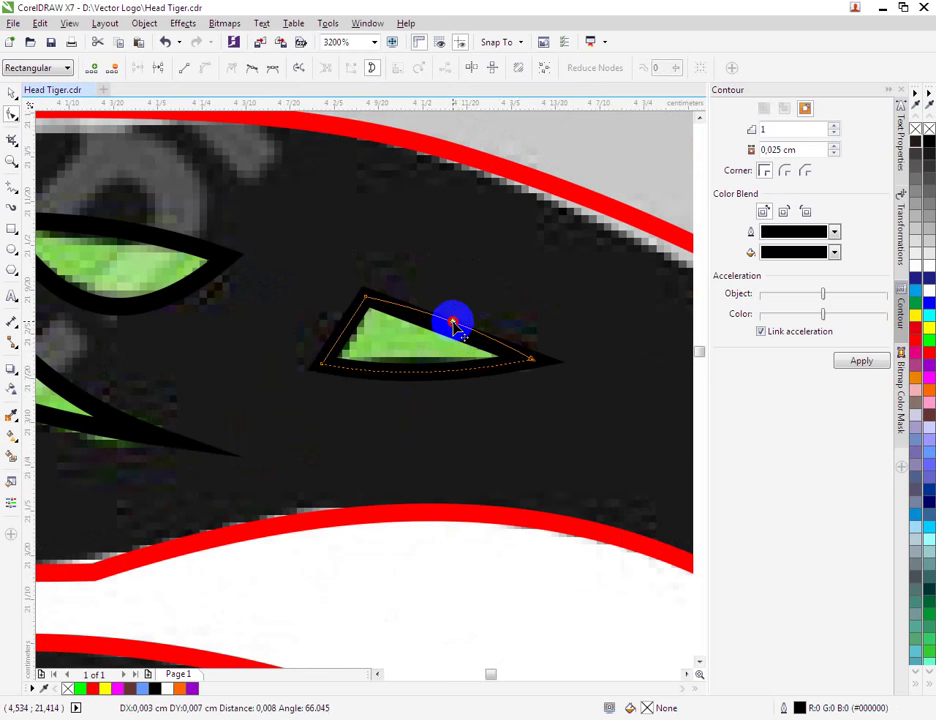
right_click(347, 322)
click(372, 385)
drag(341, 336, 352, 340)
Select the three shapes of the left eye and combine them into one curve.
scroll(352, 340, down, 2)
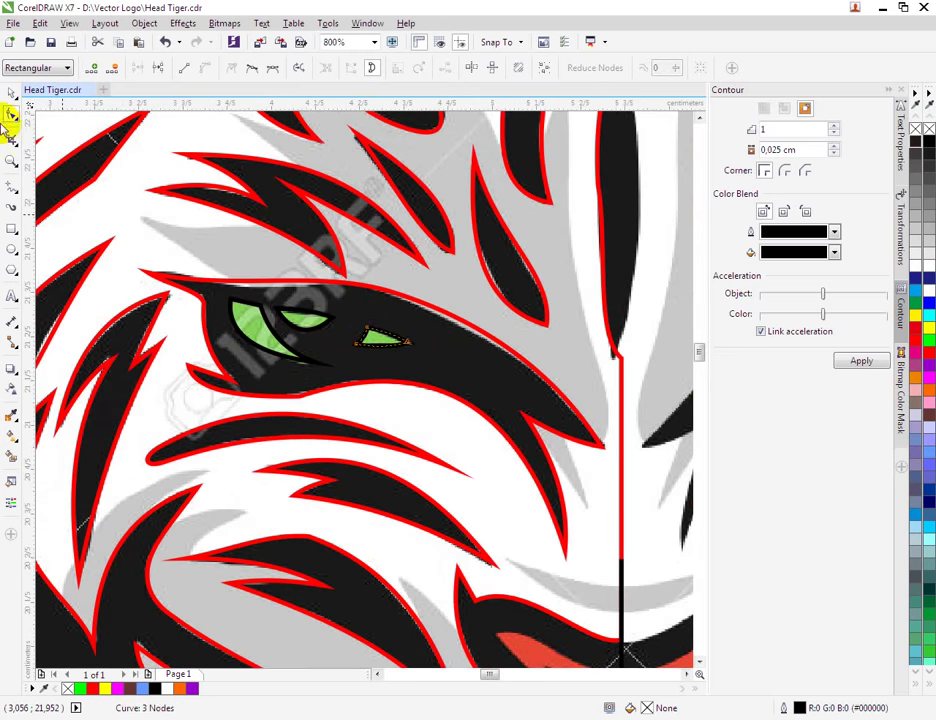
click(12, 92)
click(245, 330)
shift+click(307, 318)
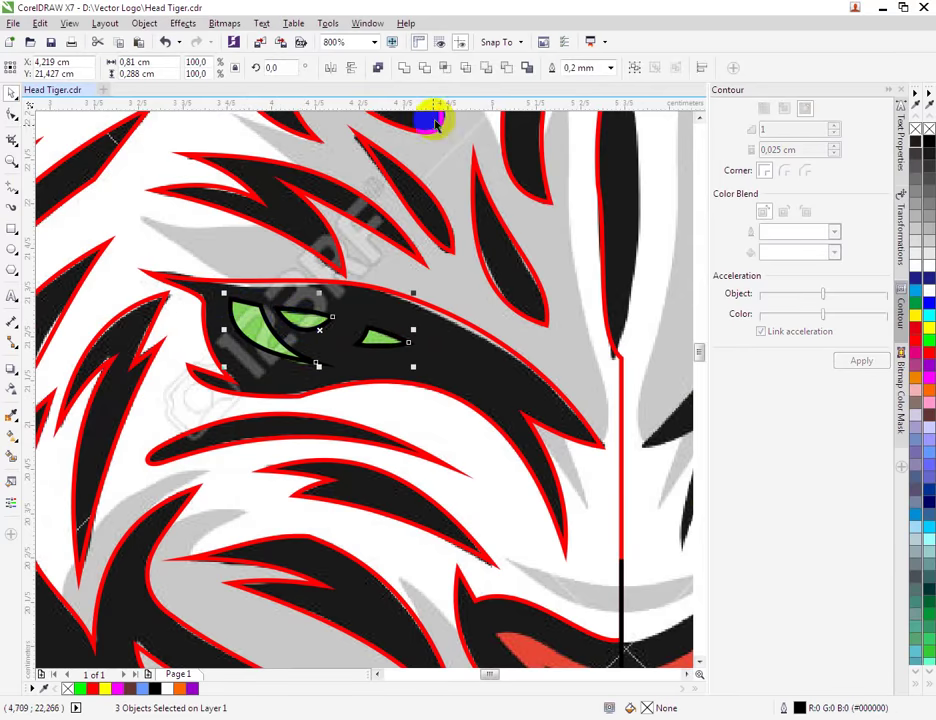
click(407, 68)
key(ctrl+l)
Mirror a copy of the left eye horizontally and place it over the right eye.
scroll(193, 355, down, 1)
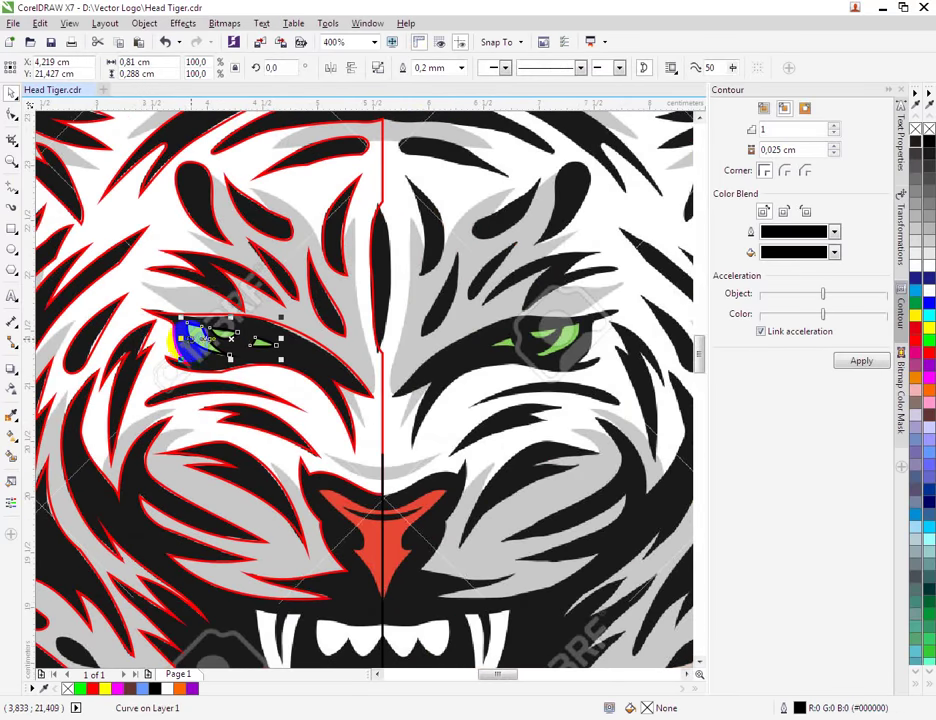
drag(183, 340, 298, 344)
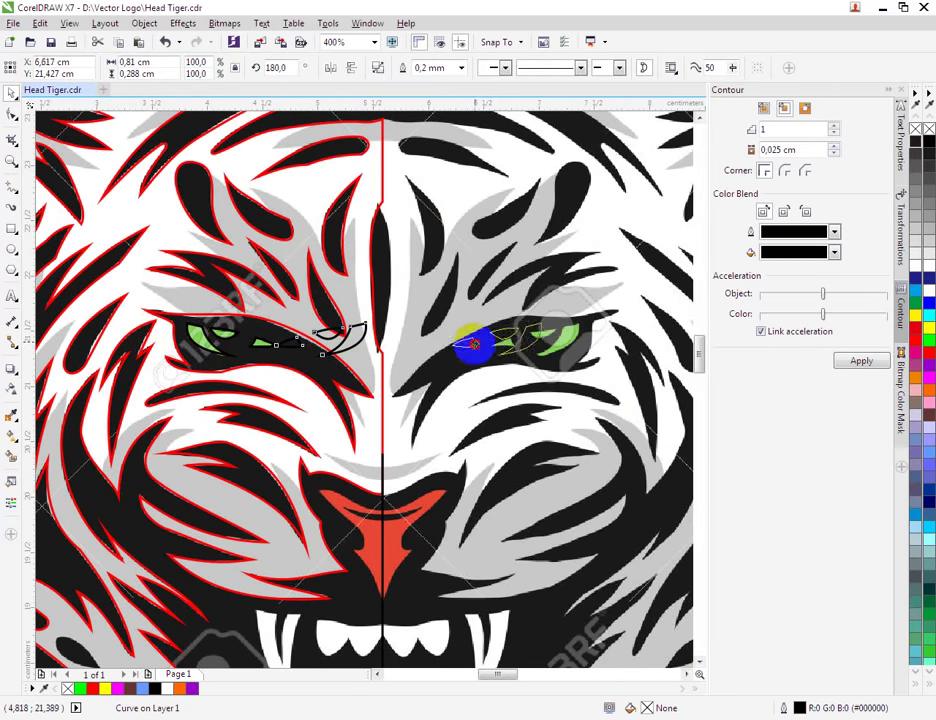
drag(513, 349, 513, 349)
Group both eyes, fill them with green and remove their outline.
shift+click(232, 338)
scroll(179, 341, down, 2)
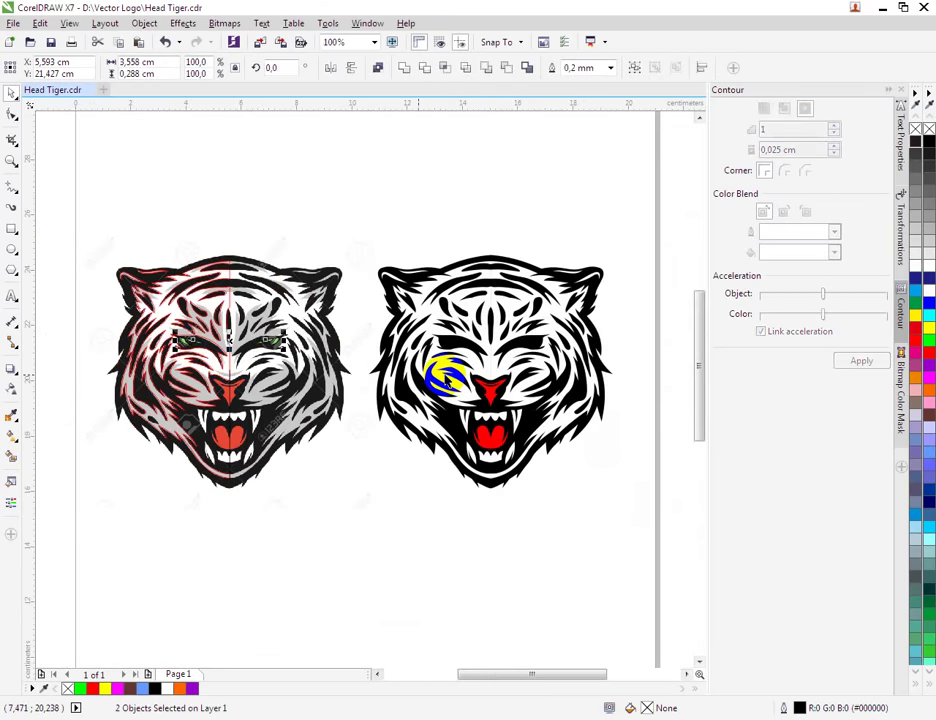
key(ctrl+g)
click(930, 345)
right_click(930, 131)
Centre the green eyes group horizontally on the solid black tiger head.
shift+click(552, 363)
key(c)
click(582, 532)
click(581, 536)
Select the red traced curves over the left half of the reference head and remove their outlines.
drag(242, 203, 104, 510)
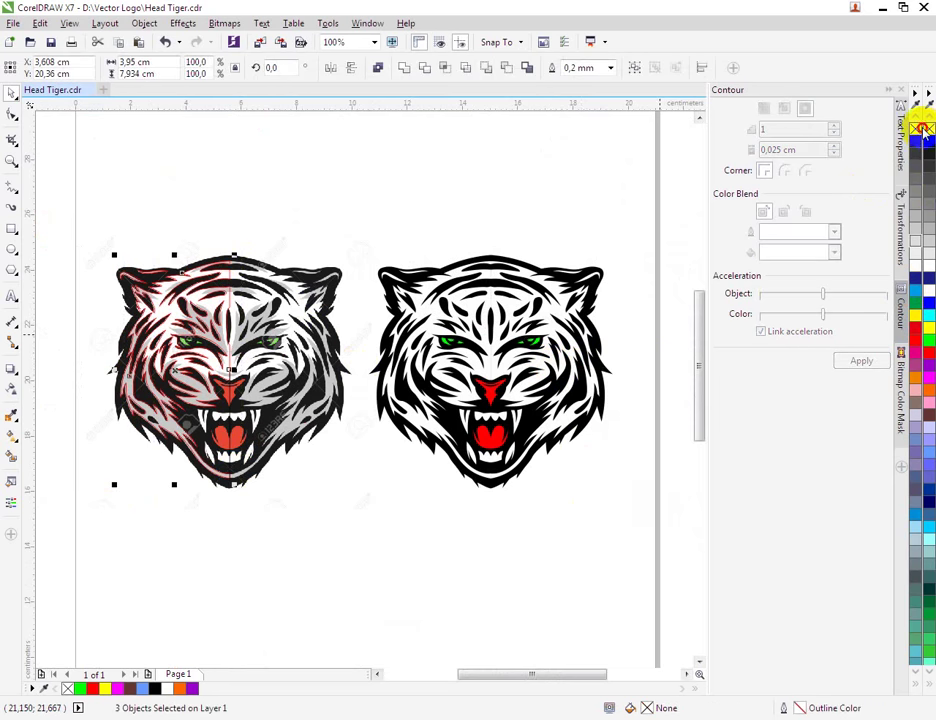
click(464, 209)
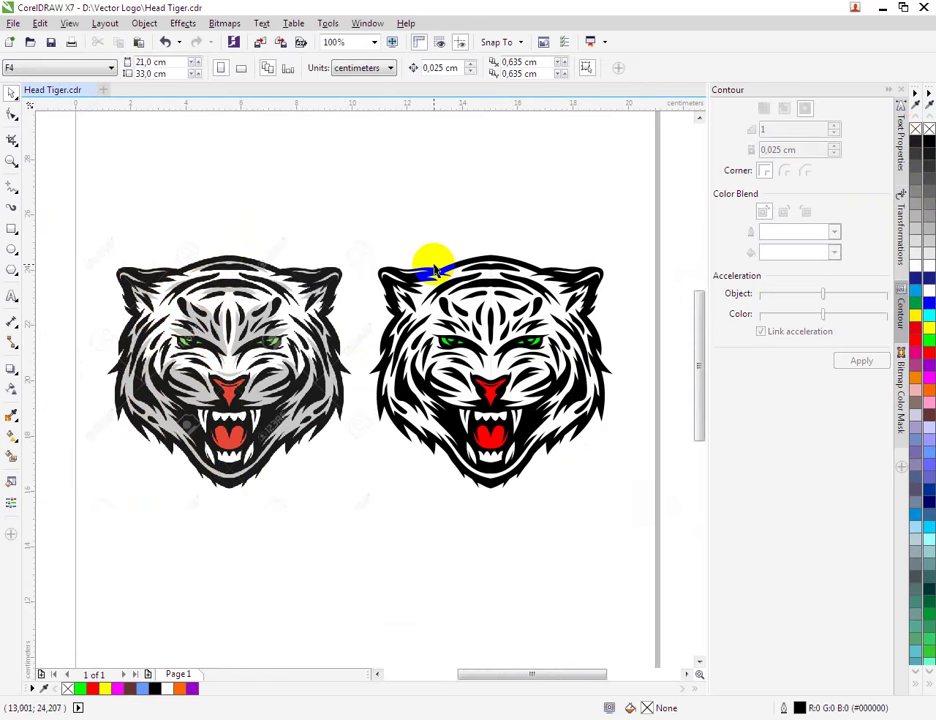
Fit both tiger heads in view, preview them full screen, and select the nose, tongue and teeth group on the vector head.
key(F4)
key(F9)
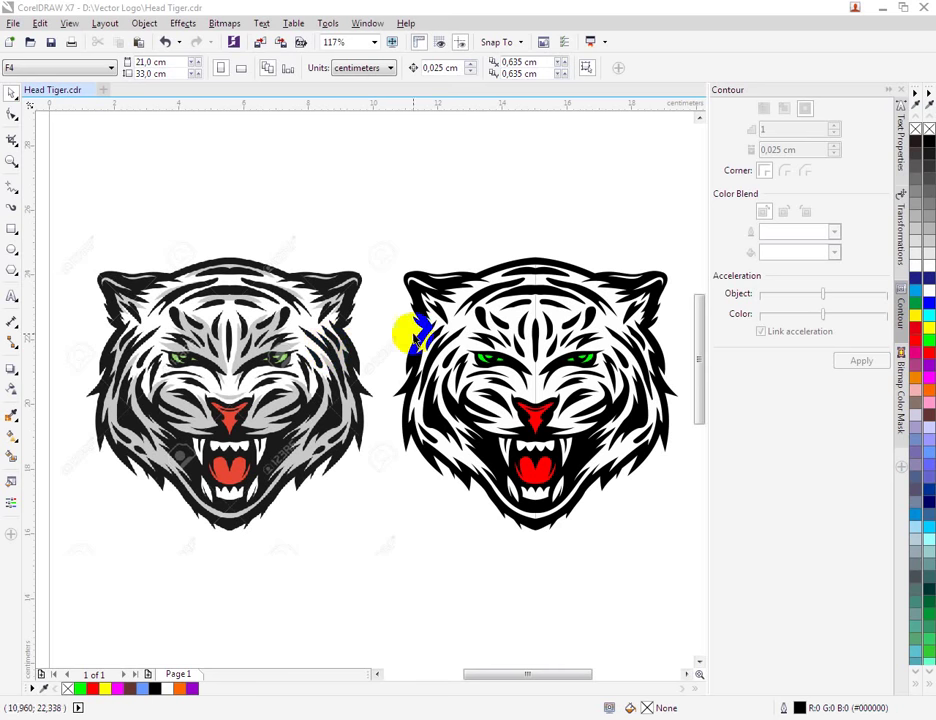
click(537, 428)
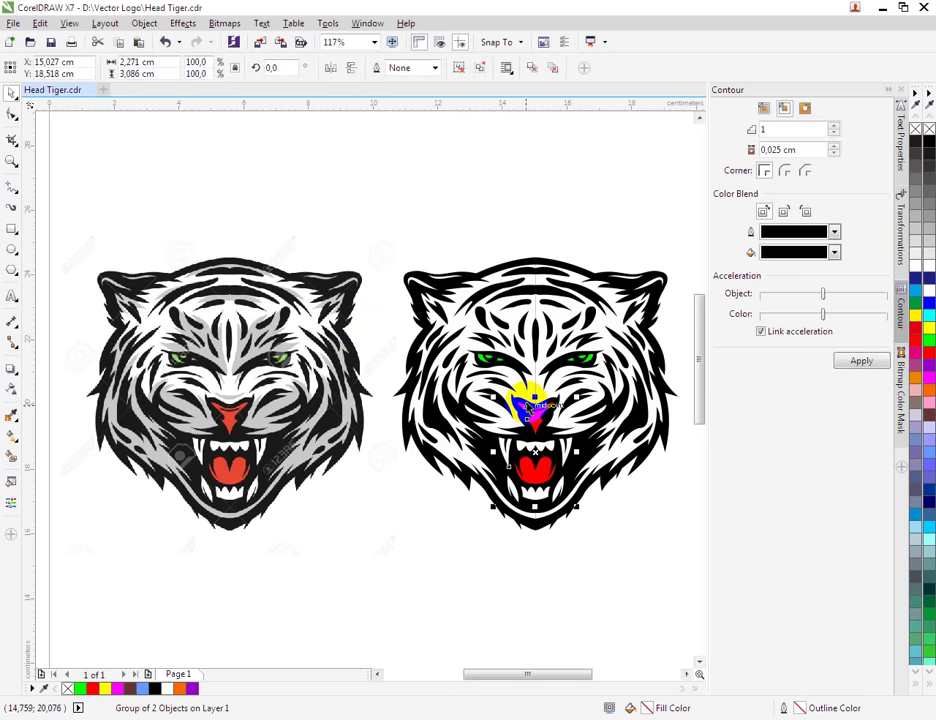
Try moving the white stripes group off the black head to the blank area beside the page, and undo the move.
scroll(528, 393, down, 2)
drag(605, 375, 669, 384)
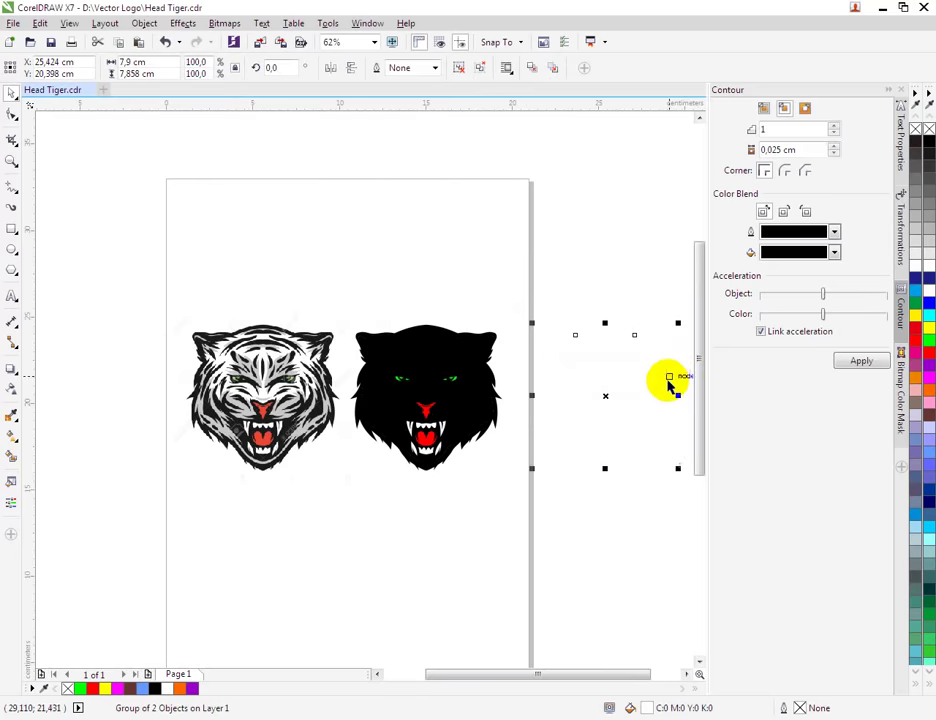
key(ctrl+z)
Duplicate the complete vector tiger head onto the blank area just beyond the page's right edge.
drag(576, 507, 332, 293)
drag(427, 396, 618, 402)
right_click(618, 402)
Delete the solid black head shape from the duplicated tiger, keeping its stripes, eyes, nose and mouth.
click(516, 431)
scroll(516, 431, down, 1)
scroll(585, 405, up, 2)
click(628, 350)
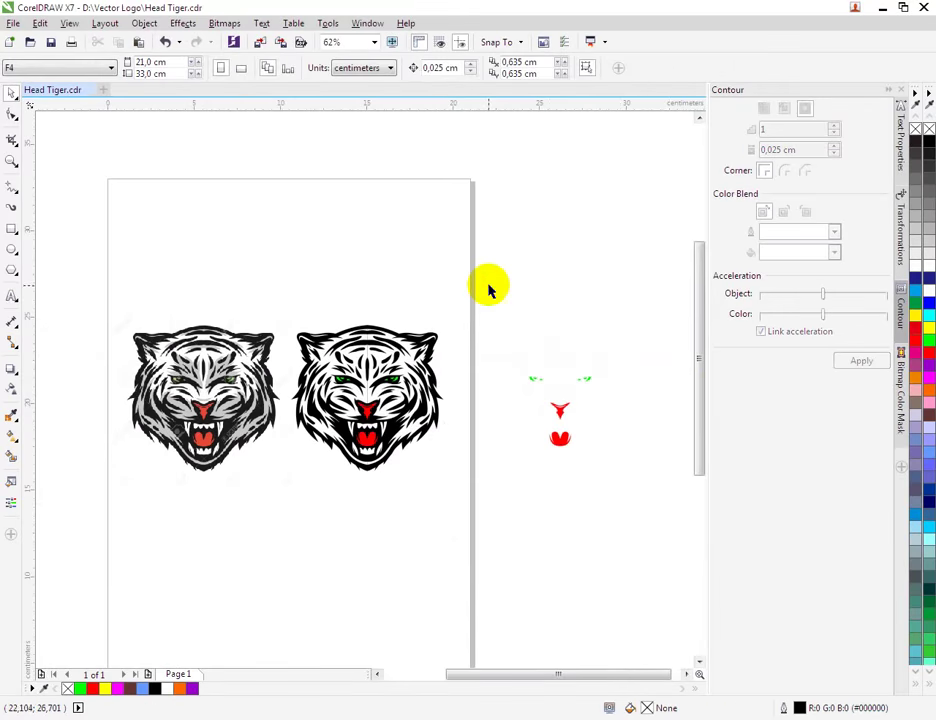
Select all remaining stripes, eyes, nose and mouth pieces of the duplicate and fill them with black.
drag(491, 288, 715, 615)
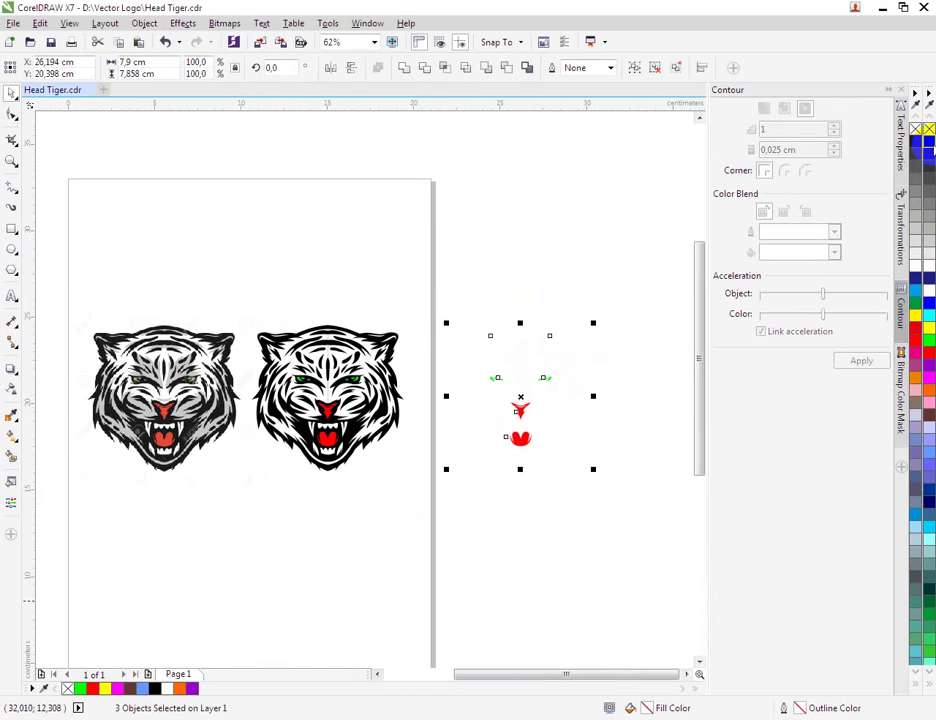
click(930, 143)
click(624, 279)
scroll(516, 373, up, 1)
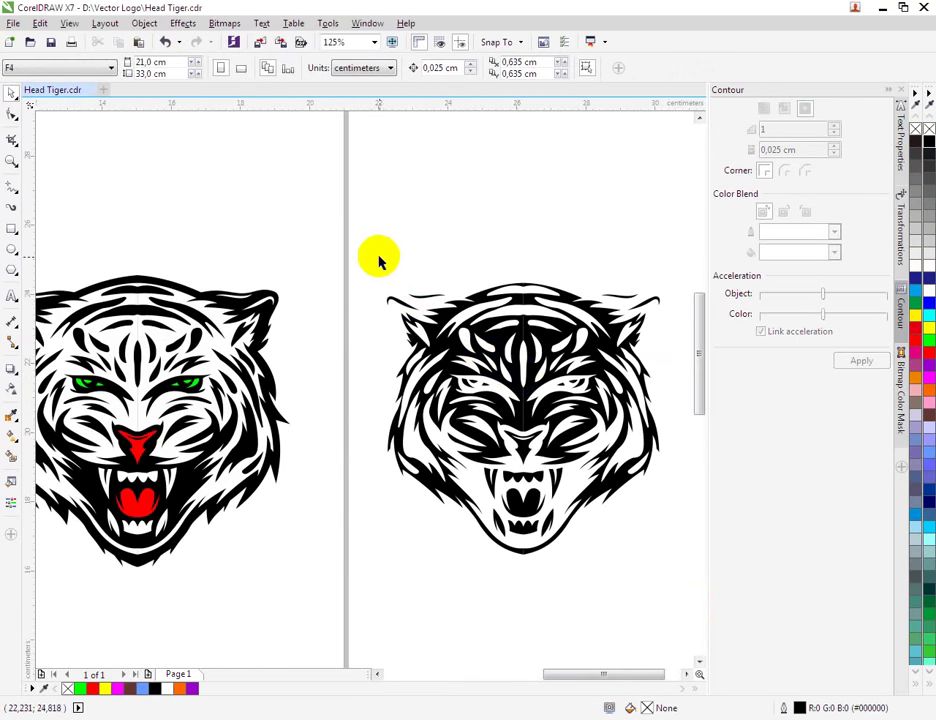
Undo the black fill and the deletion of the duplicate's solid head shape, and clear the selection.
key(ctrl+z)
key(ctrl+z)
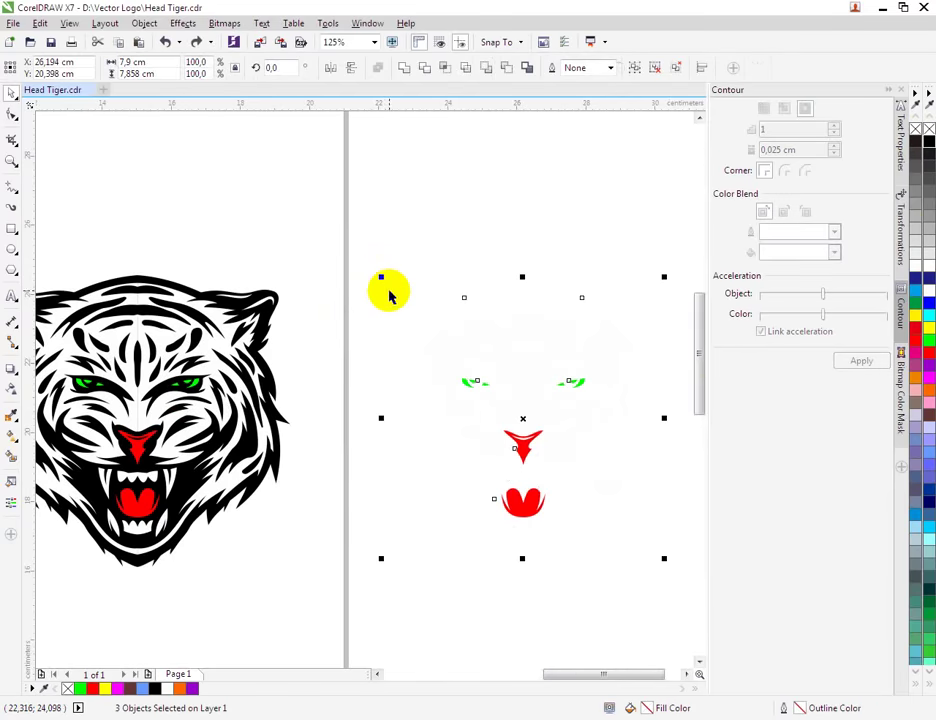
scroll(450, 374, down, 1)
click(519, 540)
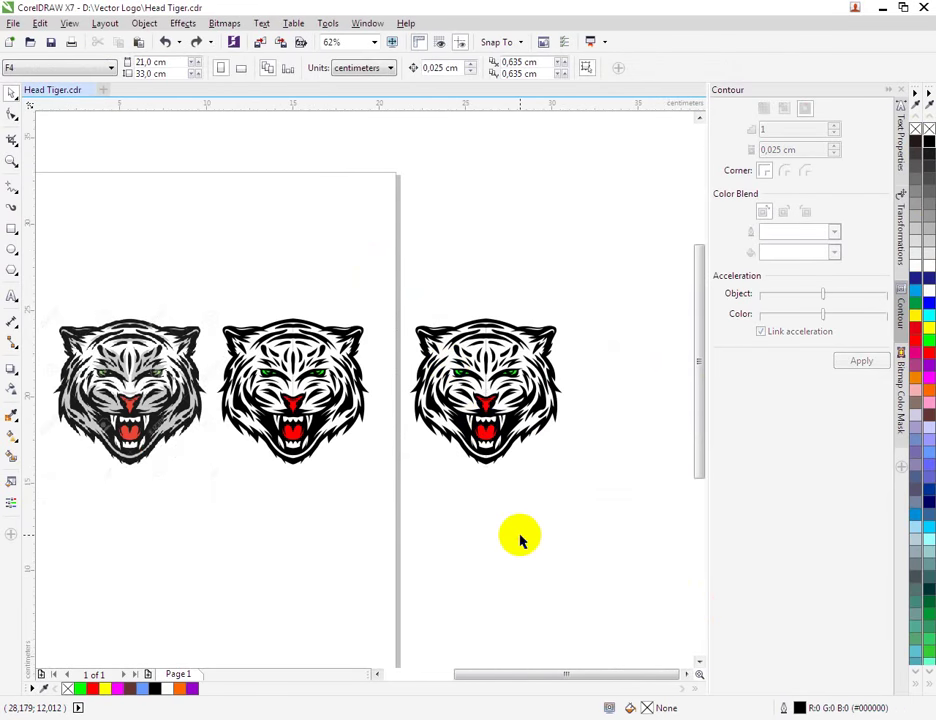